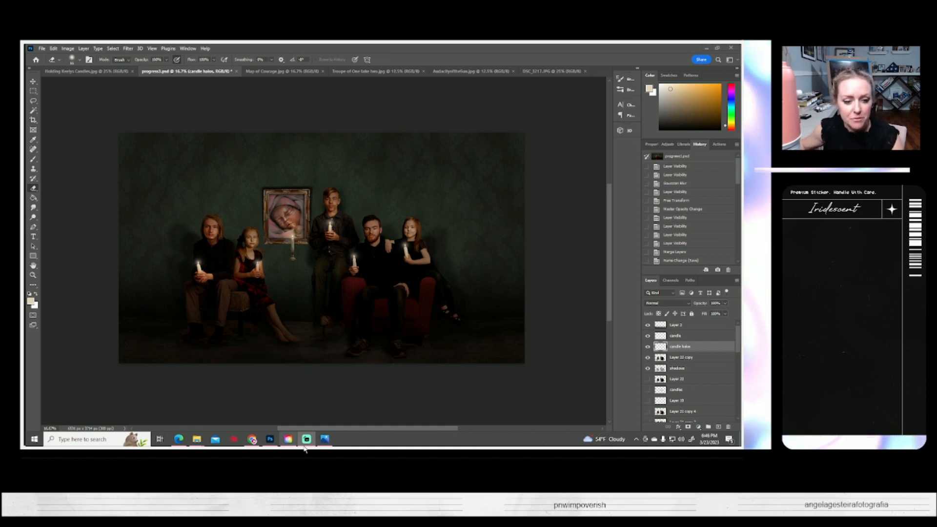
- Review the wooden-seat stool photo in the photo viewer and open that same image in Photoshop
{"action": "left_click", "coordinate": [326, 441]}
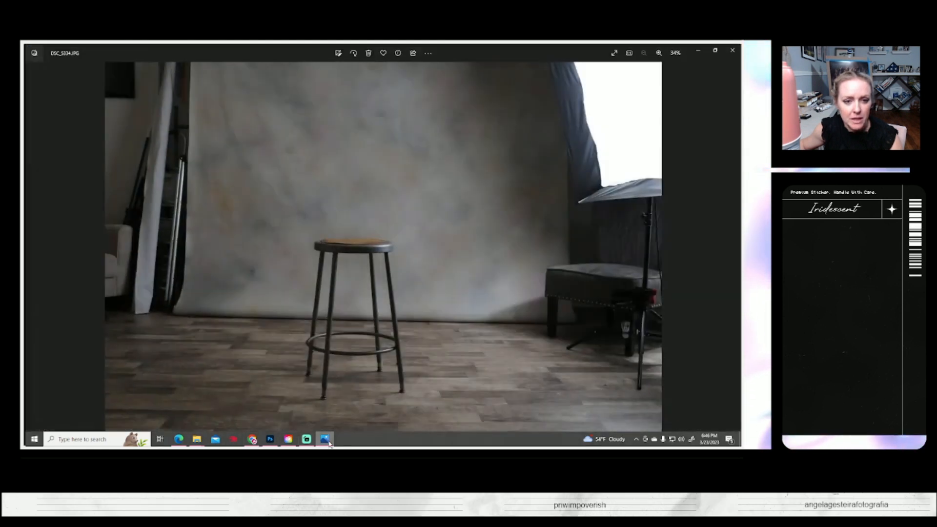
{"action": "left_click", "coordinate": [325, 439]}
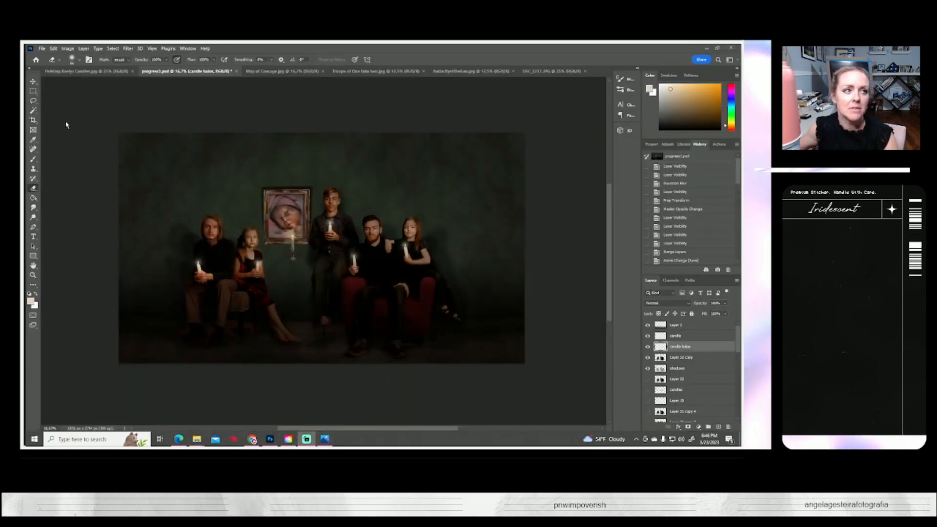
{"action": "left_click", "coordinate": [43, 49]}
{"action": "left_click", "coordinate": [46, 64]}
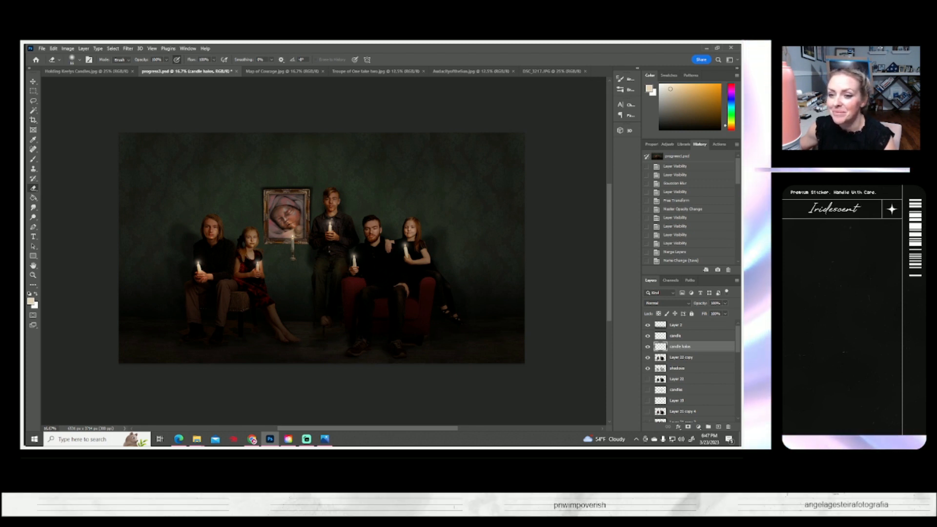
{"action": "key", "text": "super+d"}
{"action": "key", "text": "super+d"}
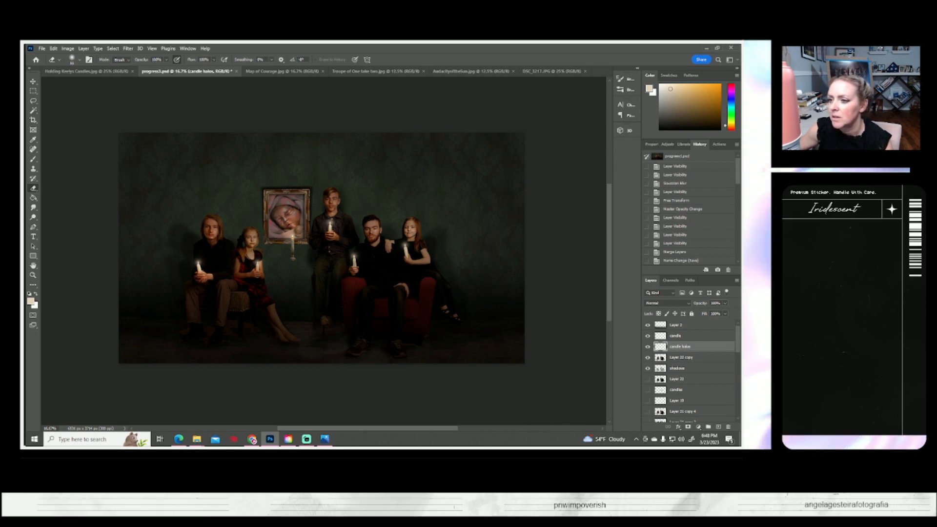
{"action": "left_click", "coordinate": [324, 439]}
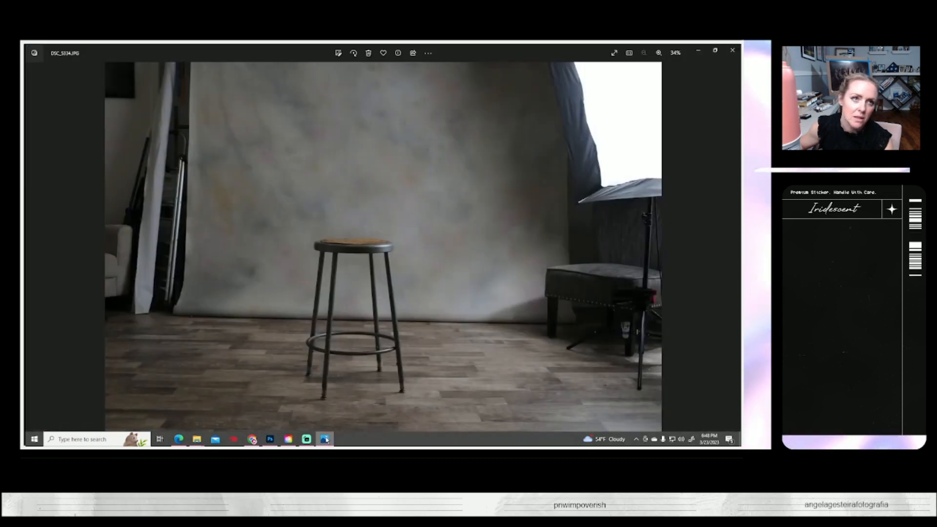
{"action": "left_click", "coordinate": [326, 440]}
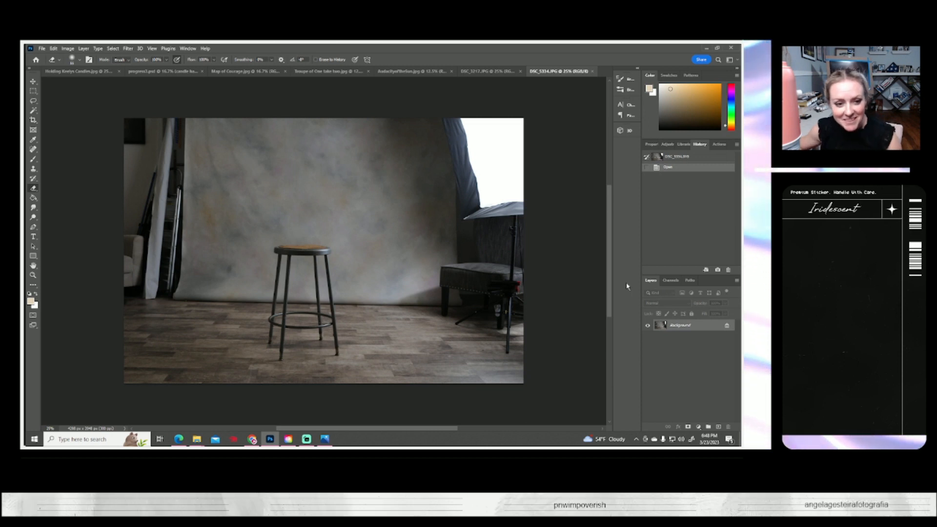
- Select the stool automatically with Select Subject
{"action": "left_click", "coordinate": [33, 110]}
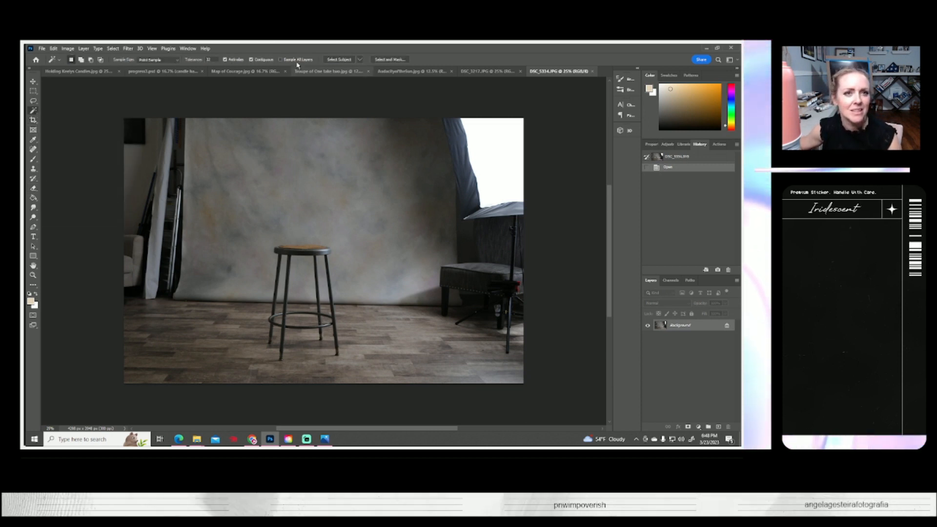
{"action": "left_click", "coordinate": [337, 59]}
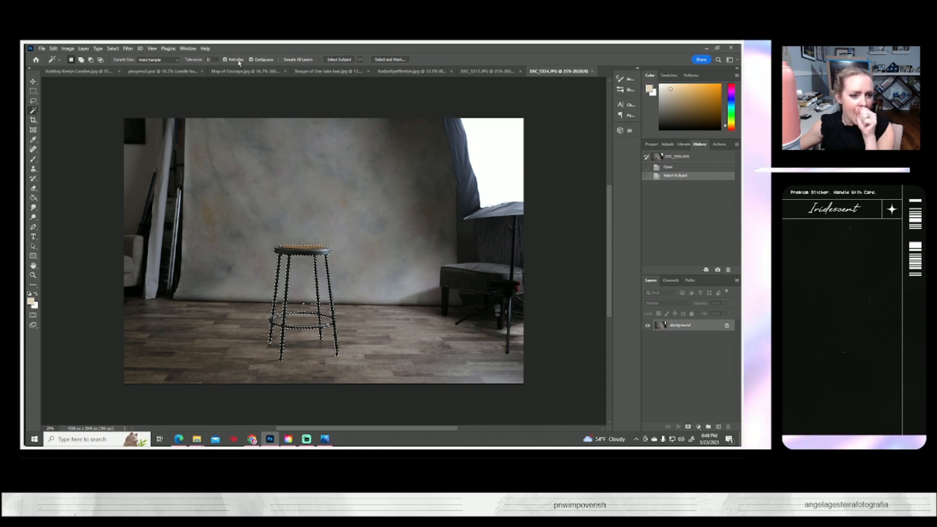
- Refine the selection along the stool seat's rim and upper edge, adding missed areas with the Lasso tool
{"action": "left_click", "coordinate": [33, 275]}
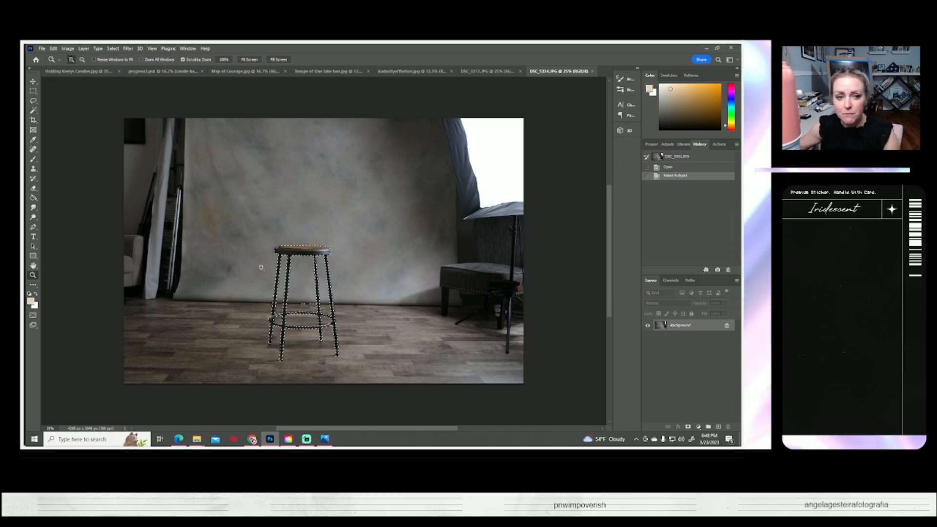
{"action": "left_click", "coordinate": [282, 256]}
{"action": "left_click", "coordinate": [282, 256]}
{"action": "left_click", "coordinate": [281, 257]}
{"action": "left_click", "coordinate": [282, 256]}
{"action": "key", "text": "l"}
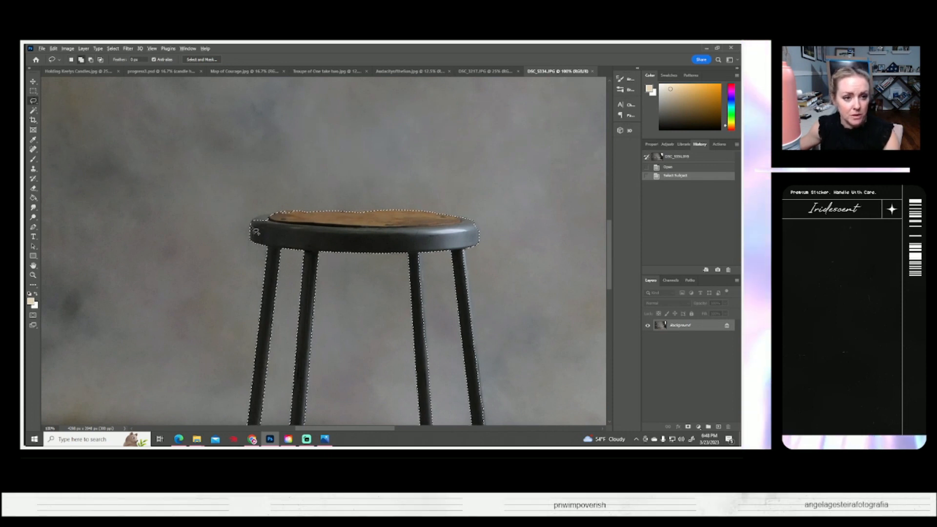
{"action": "mouse_move", "coordinate": [261, 221]}
{"action": "left_mouse_down"}
{"action": "mouse_move", "coordinate": [254, 217]}
{"action": "mouse_move", "coordinate": [298, 215]}
{"action": "mouse_move", "coordinate": [326, 229]}
{"action": "mouse_move", "coordinate": [280, 235]}
{"action": "left_mouse_up"}
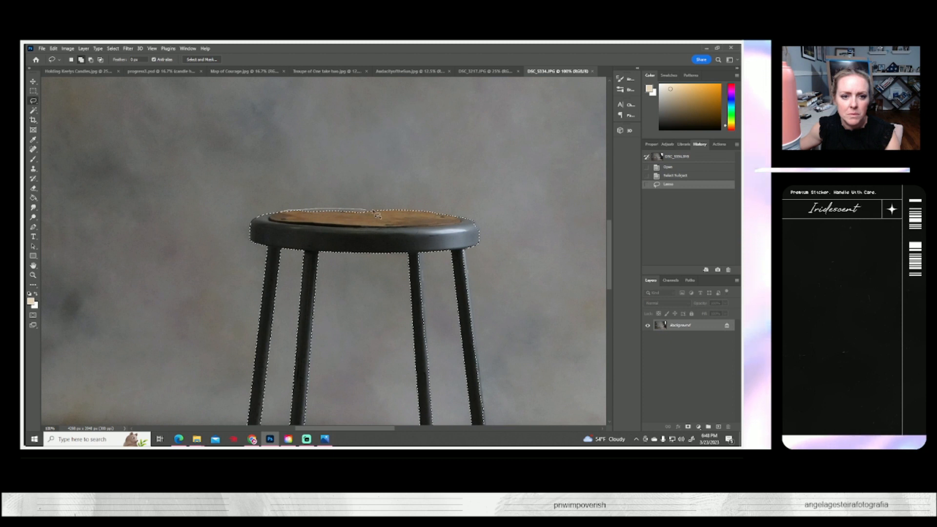
{"action": "left_click_drag", "start_coordinate": [343, 212], "coordinate": [346, 238]}
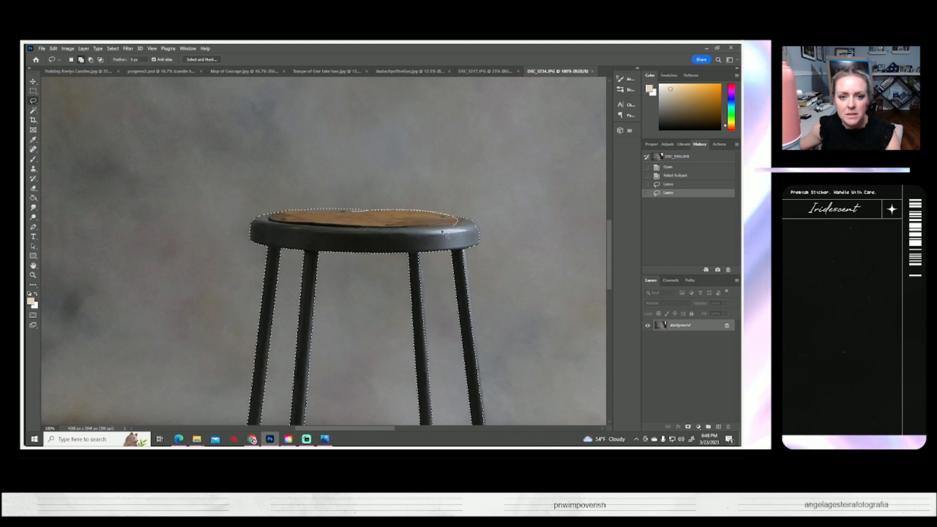
{"action": "left_click_drag", "start_coordinate": [370, 210], "coordinate": [352, 210]}
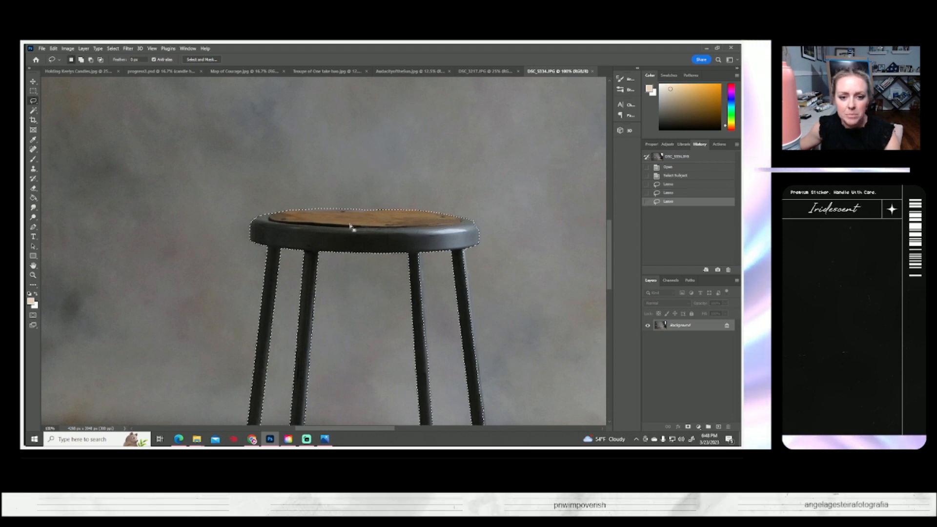
- Remove the stray selected patches between the legs, where the backdrop meets the floor, using the Lasso tool
{"action": "scroll", "coordinate": [356, 225], "scroll_direction": "down", "scroll_amount": 3}
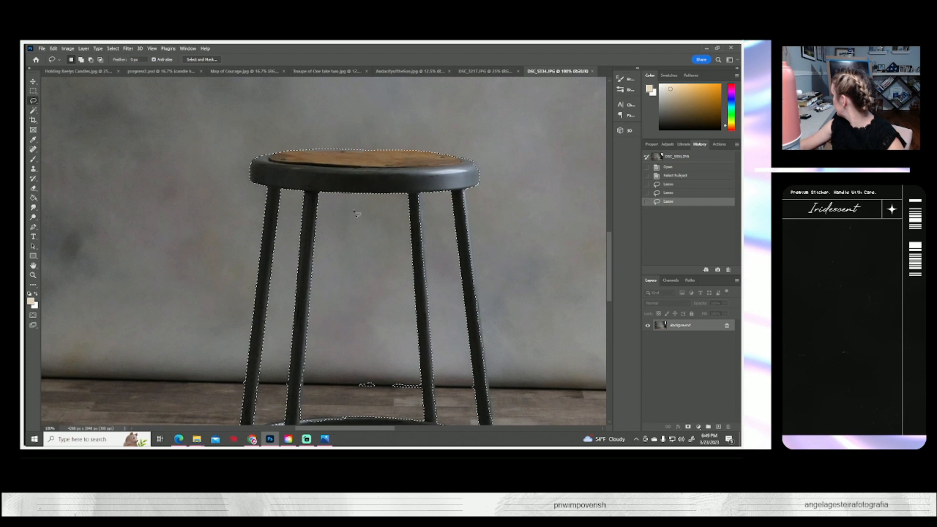
{"action": "scroll", "coordinate": [358, 225], "scroll_direction": "down", "scroll_amount": 1}
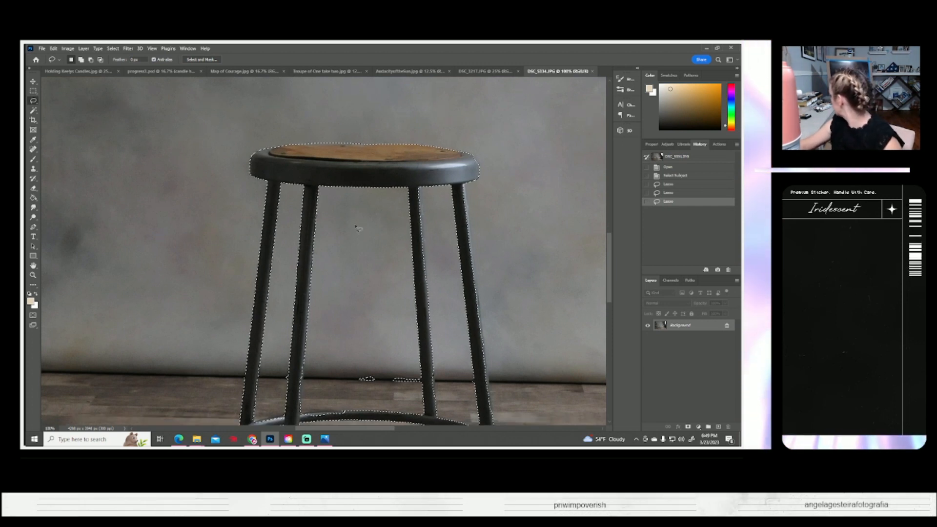
{"action": "scroll", "coordinate": [361, 282], "scroll_direction": "down", "scroll_amount": 2}
{"action": "mouse_move", "coordinate": [362, 309]}
{"action": "left_mouse_down"}
{"action": "mouse_move", "coordinate": [367, 339]}
{"action": "mouse_move", "coordinate": [418, 345]}
{"action": "mouse_move", "coordinate": [400, 344]}
{"action": "mouse_move", "coordinate": [378, 313]}
{"action": "mouse_move", "coordinate": [355, 319]}
{"action": "mouse_move", "coordinate": [369, 317]}
{"action": "left_mouse_up"}
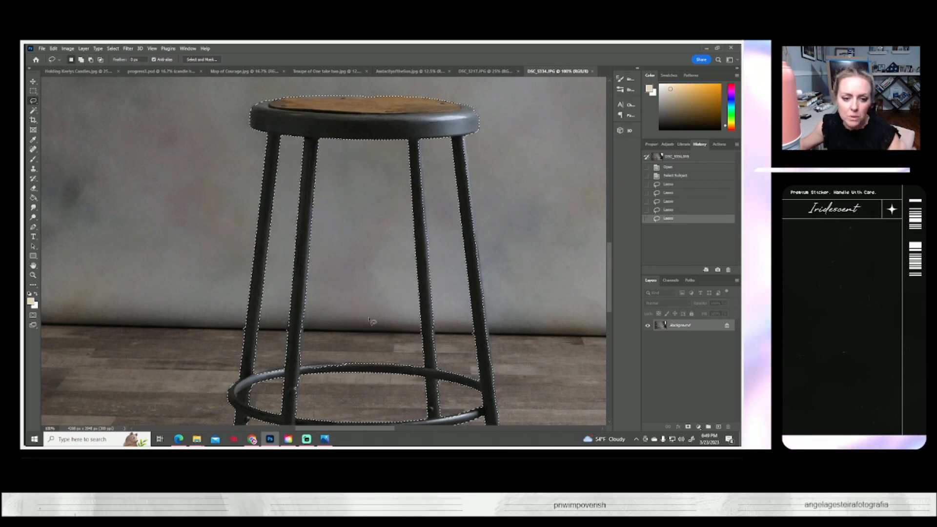
- Correct the selection along the front right leg just above the foot ring with the Lasso tool
{"action": "scroll", "coordinate": [371, 318], "scroll_direction": "down", "scroll_amount": 2}
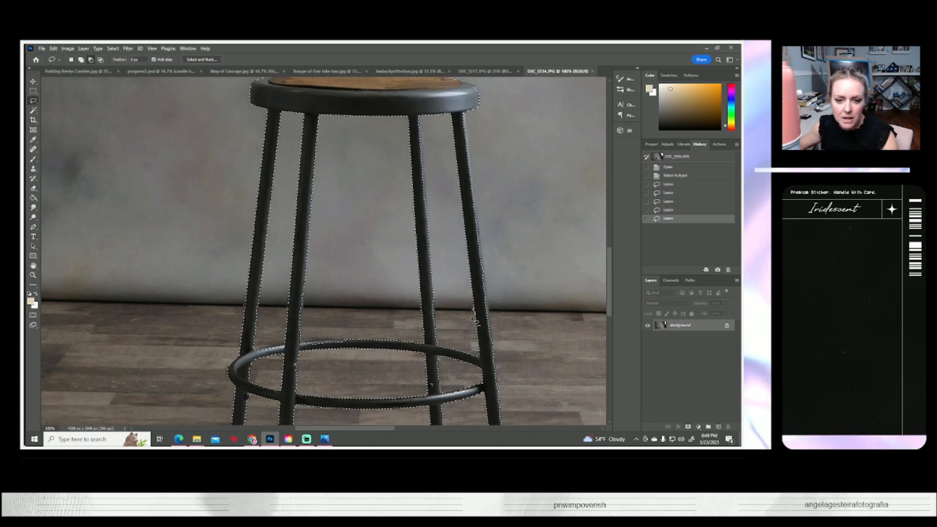
{"action": "left_click_drag", "start_coordinate": [479, 315], "coordinate": [467, 303]}
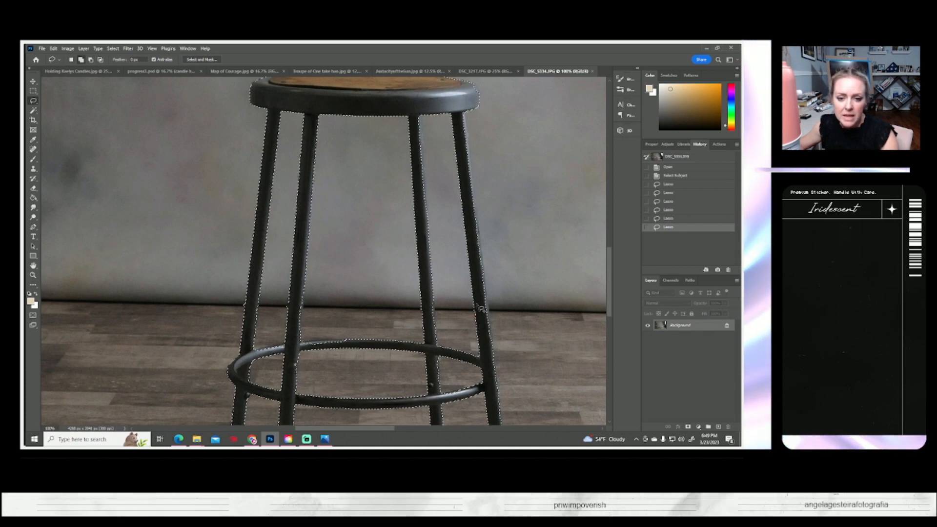
{"action": "left_click_drag", "start_coordinate": [479, 315], "coordinate": [429, 338]}
- Add the missed parts of the four stool feet to the selection with the Lasso tool
{"action": "scroll", "coordinate": [303, 295], "scroll_direction": "down", "scroll_amount": 3}
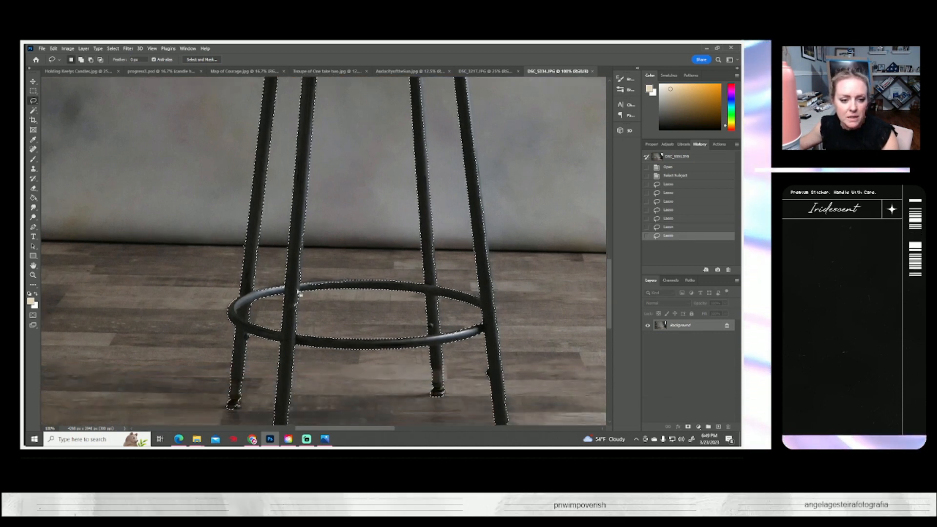
{"action": "scroll", "coordinate": [299, 294], "scroll_direction": "down", "scroll_amount": 4}
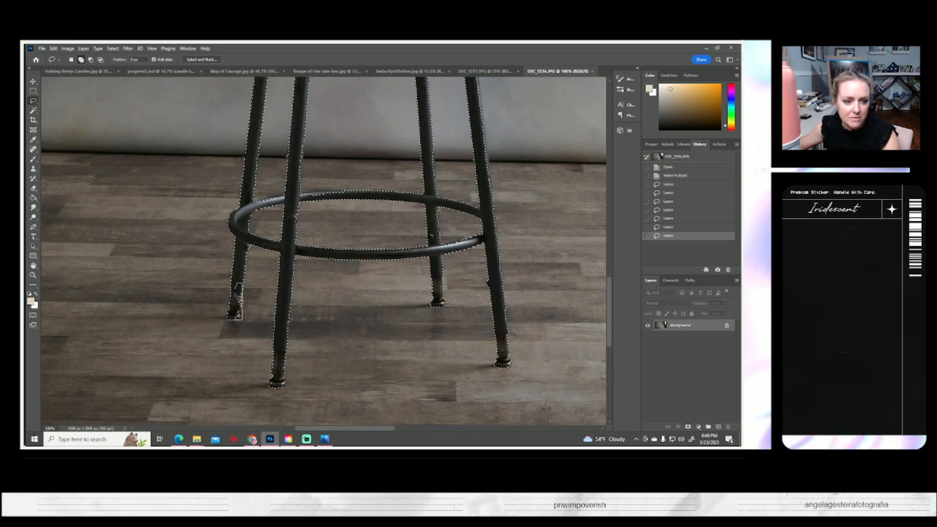
{"action": "left_click_drag", "start_coordinate": [233, 316], "coordinate": [224, 322]}
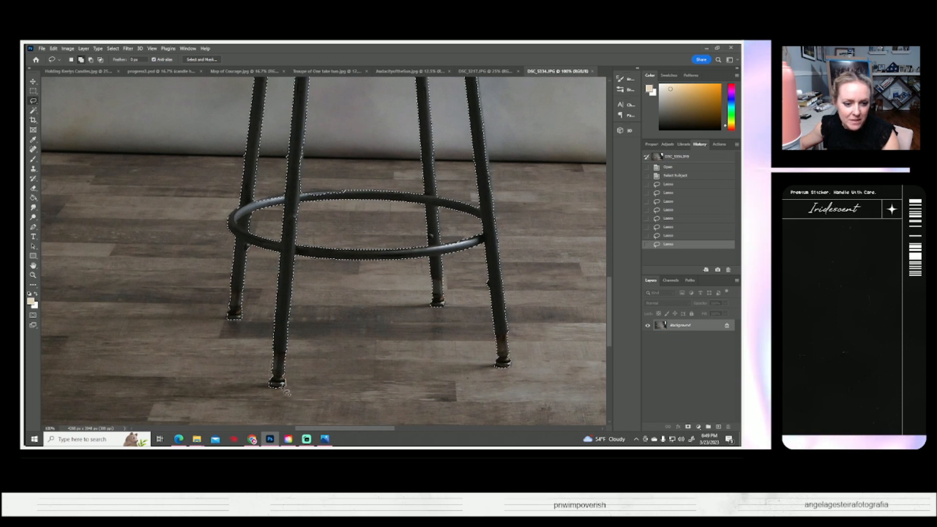
{"action": "left_click_drag", "start_coordinate": [278, 389], "coordinate": [281, 385]}
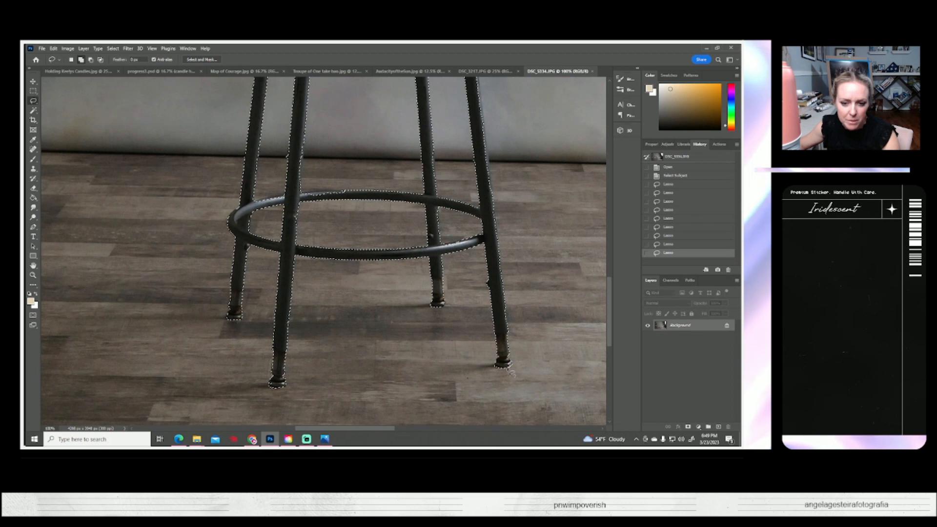
{"action": "left_click_drag", "start_coordinate": [506, 367], "coordinate": [508, 367]}
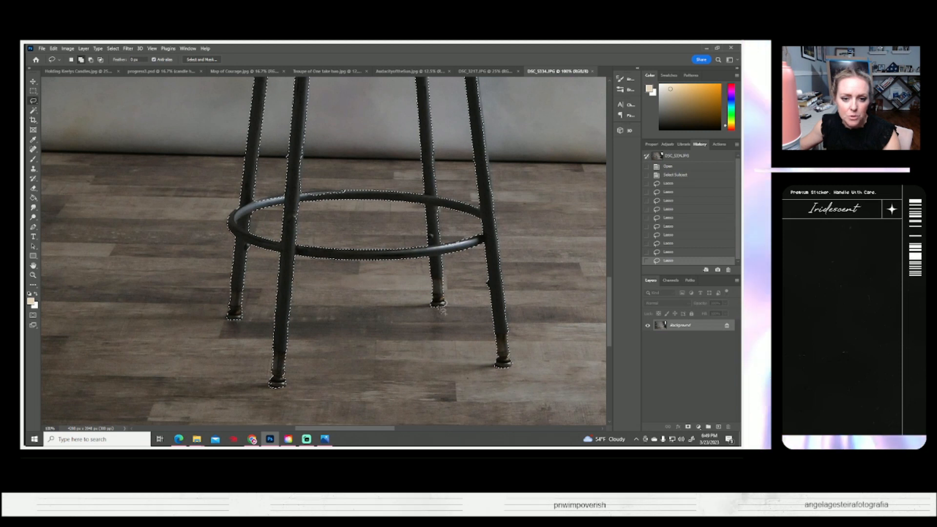
{"action": "left_click_drag", "start_coordinate": [447, 311], "coordinate": [443, 306]}
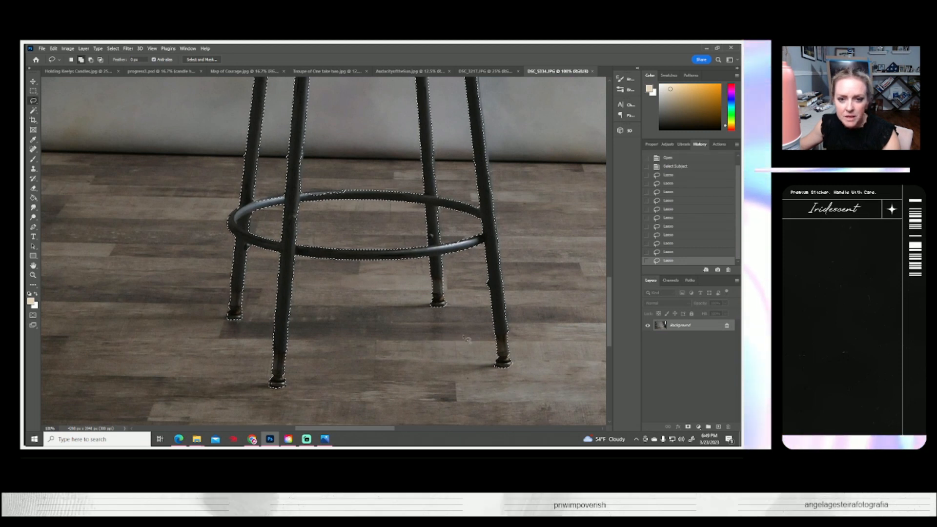
- Clean up the selection along the front left leg's straight edges with the Polygonal Lasso tool
{"action": "scroll", "coordinate": [304, 323], "scroll_direction": "up", "scroll_amount": 1}
{"action": "scroll", "coordinate": [303, 323], "scroll_direction": "up", "scroll_amount": 5}
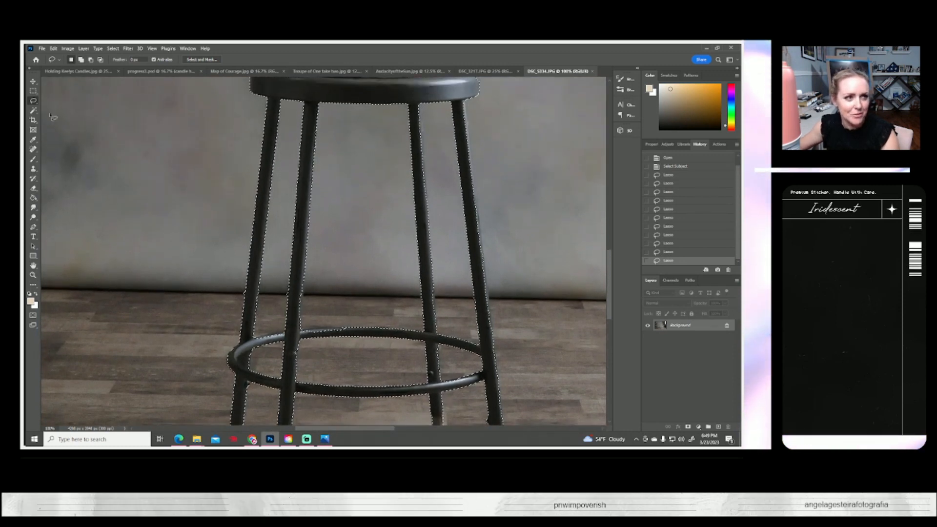
{"action": "right_click", "coordinate": [33, 100]}
{"action": "left_click", "coordinate": [51, 109]}
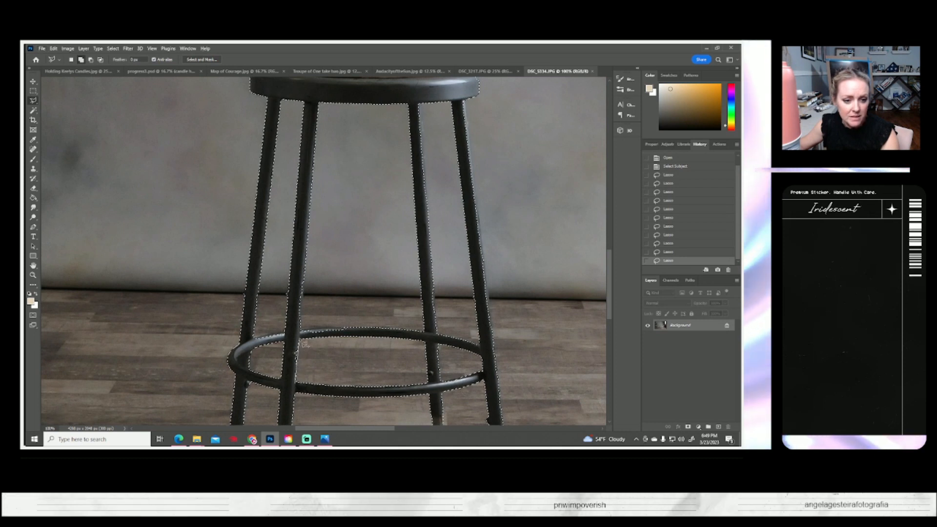
{"action": "left_click", "coordinate": [290, 374]}
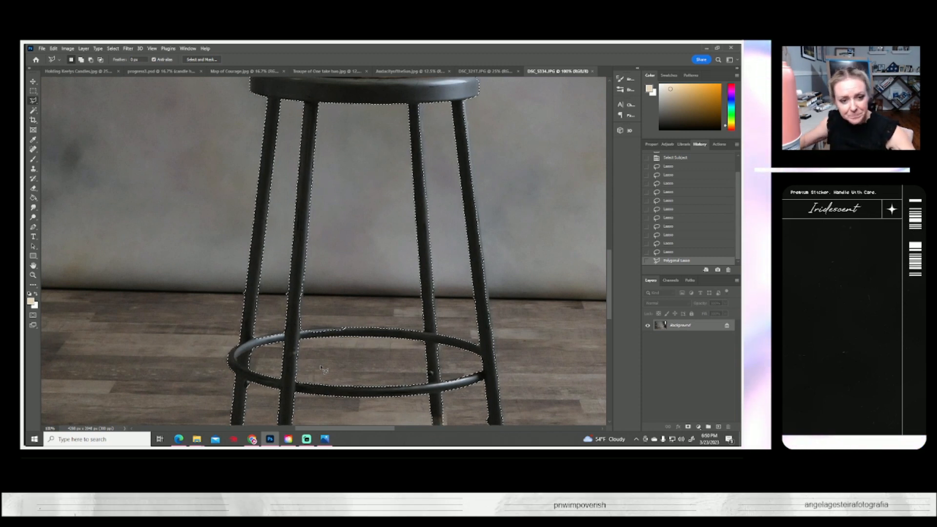
{"action": "left_click", "coordinate": [312, 193]}
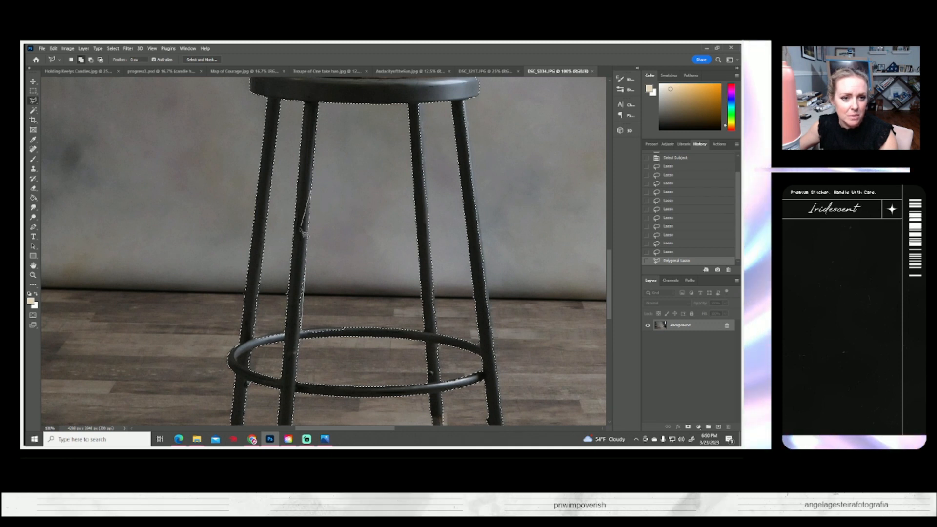
{"action": "double_click", "coordinate": [295, 341]}
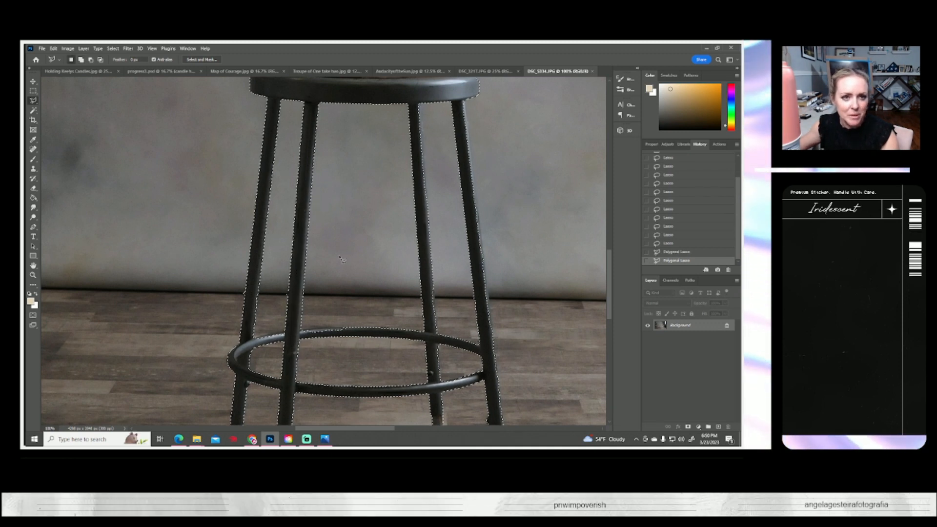
- Add the missed parts of the rear right leg, from the seat down to the foot ring, to the selection
{"action": "scroll", "coordinate": [342, 260], "scroll_direction": "up", "scroll_amount": 2}
{"action": "scroll", "coordinate": [341, 260], "scroll_direction": "up", "scroll_amount": 1}
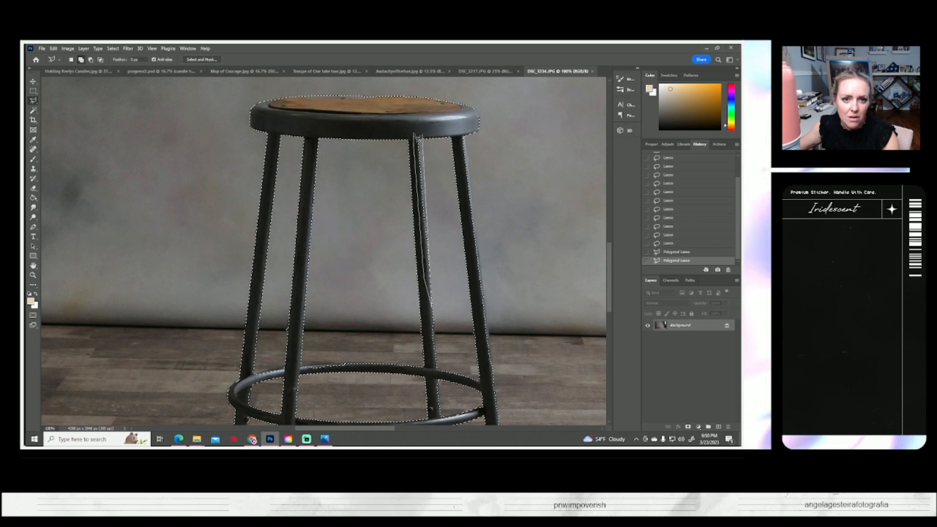
{"action": "double_click", "coordinate": [416, 132]}
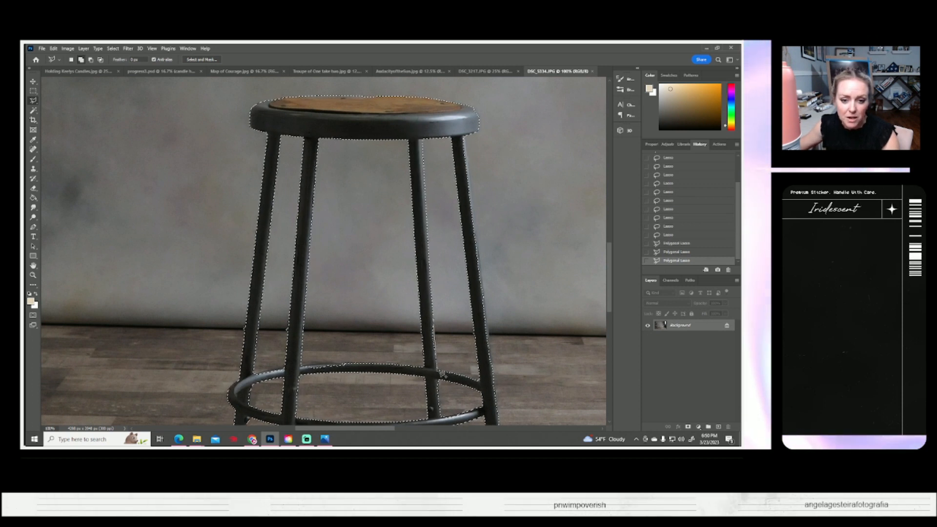
{"action": "left_click", "coordinate": [438, 374]}
{"action": "left_click", "coordinate": [432, 375]}
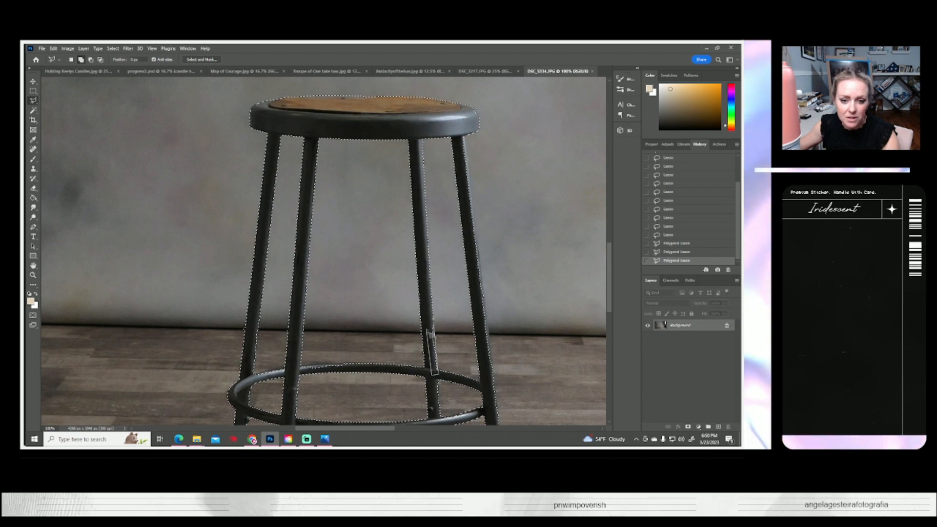
{"action": "left_click", "coordinate": [430, 322]}
- Add the section of the rear right leg inside the foot ring to the selection with the Polygonal Lasso tool
{"action": "scroll", "coordinate": [430, 328], "scroll_direction": "down", "scroll_amount": 2}
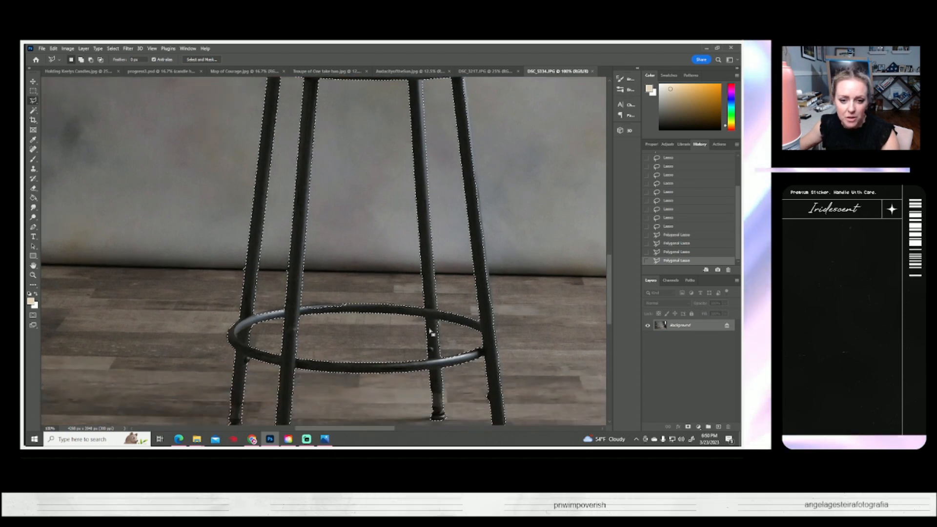
{"action": "left_click", "coordinate": [438, 319]}
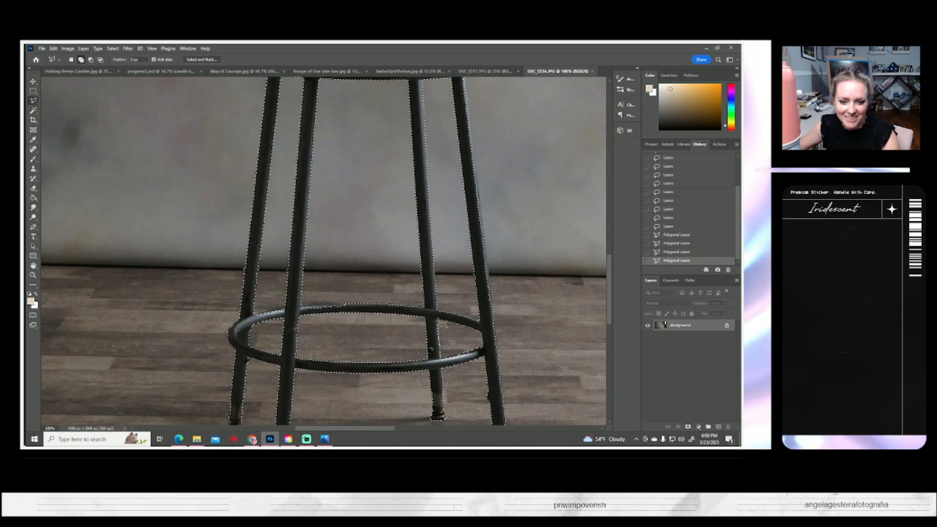
{"action": "left_click", "coordinate": [432, 323]}
{"action": "double_click", "coordinate": [441, 364]}
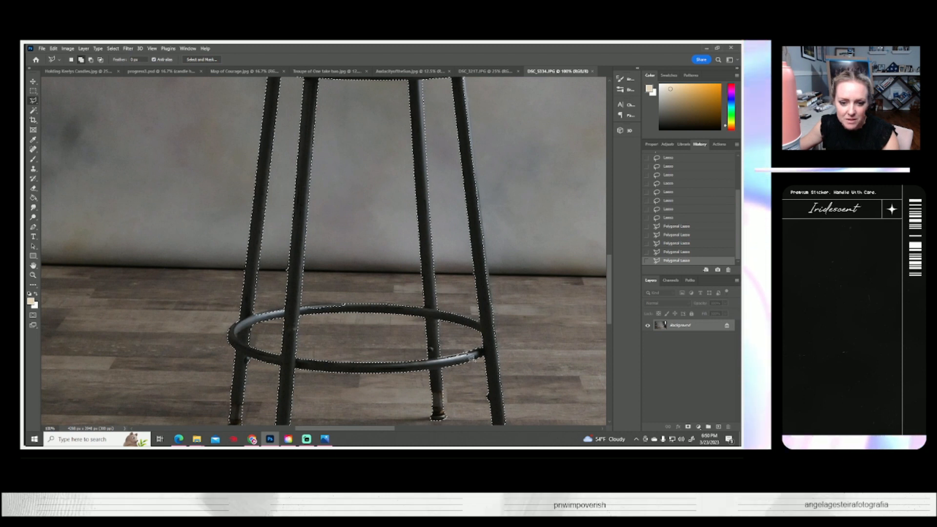
- Finish the rear right leg's section and add the missed strip of the front right leg, from seat to foot, with the Polygonal Lasso tool
{"action": "double_click", "coordinate": [441, 368]}
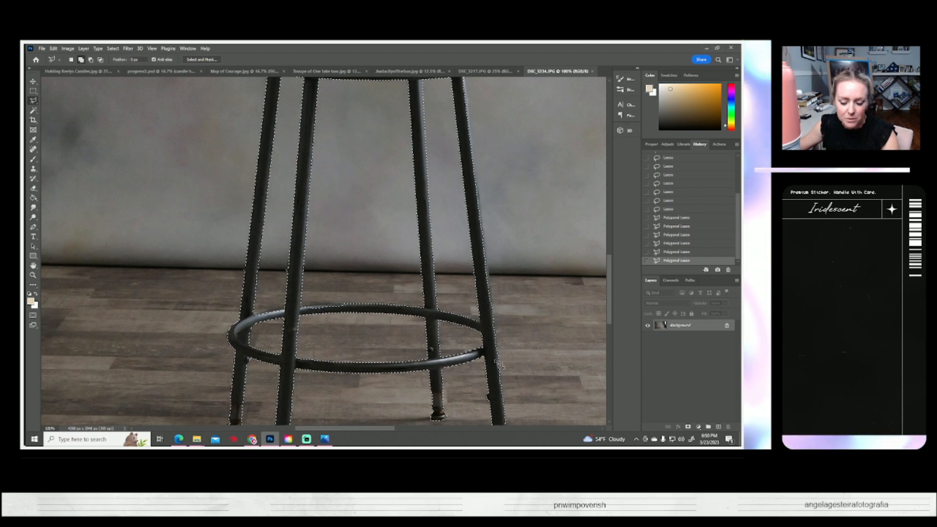
{"action": "scroll", "coordinate": [510, 370], "scroll_direction": "down", "scroll_amount": 4}
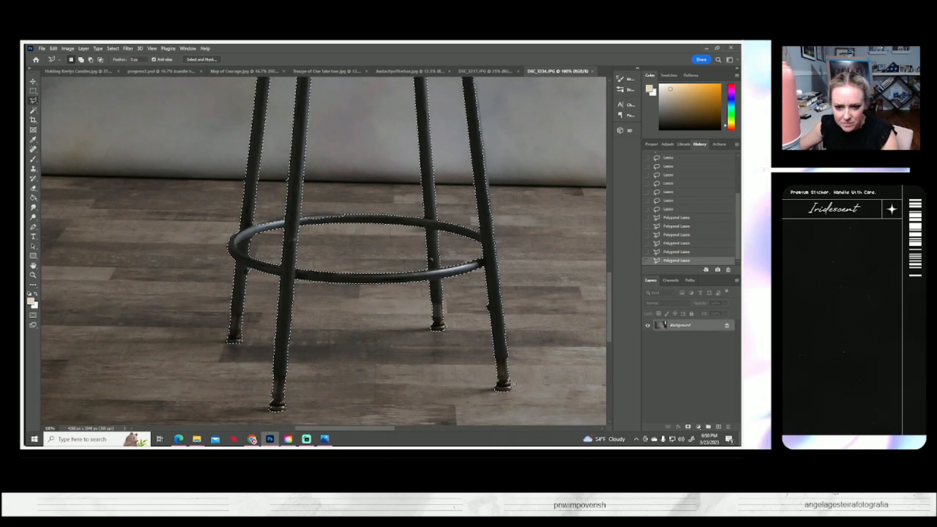
{"action": "left_click", "coordinate": [508, 360]}
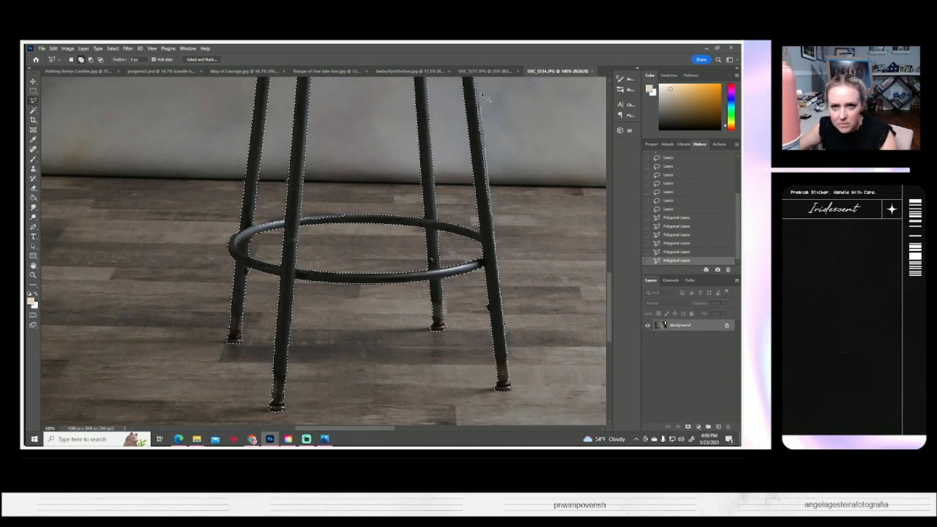
{"action": "mouse_move", "coordinate": [478, 68]}
{"action": "mouse_move", "coordinate": [482, 428]}
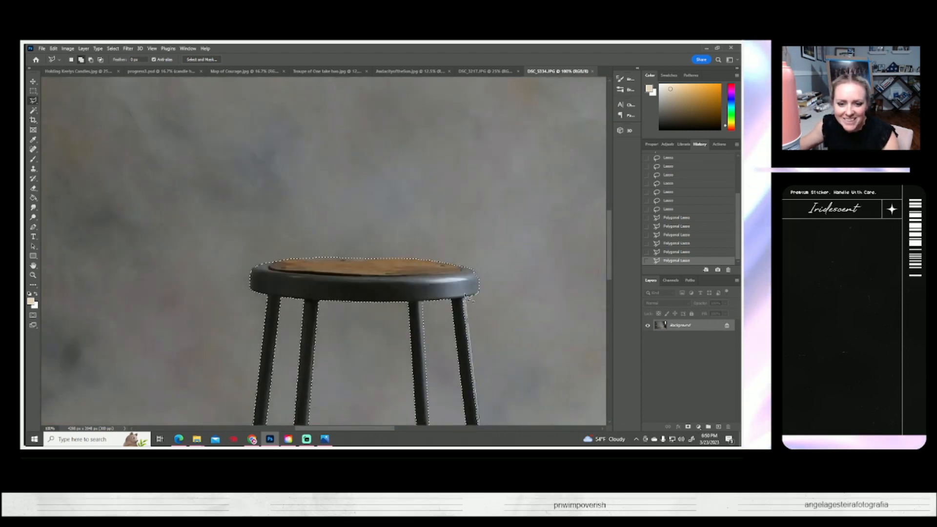
{"action": "left_click", "coordinate": [460, 298]}
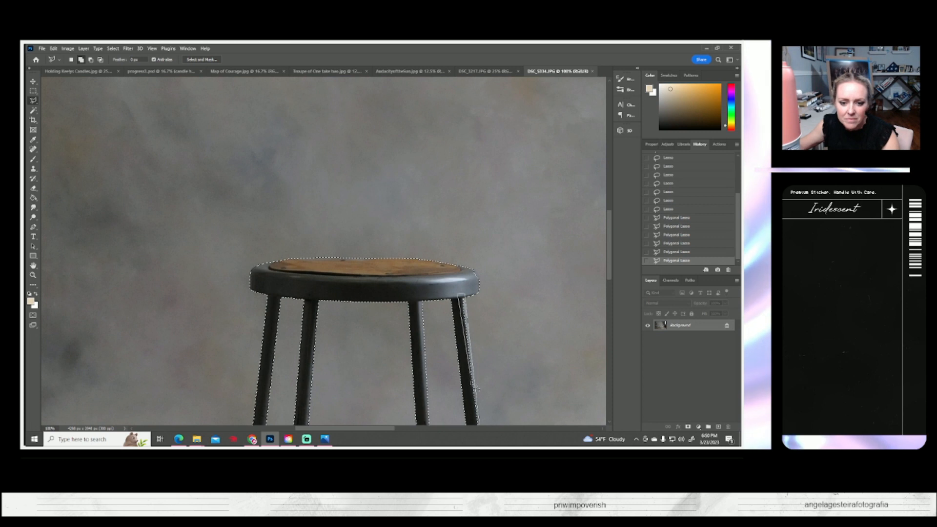
{"action": "mouse_move", "coordinate": [475, 448]}
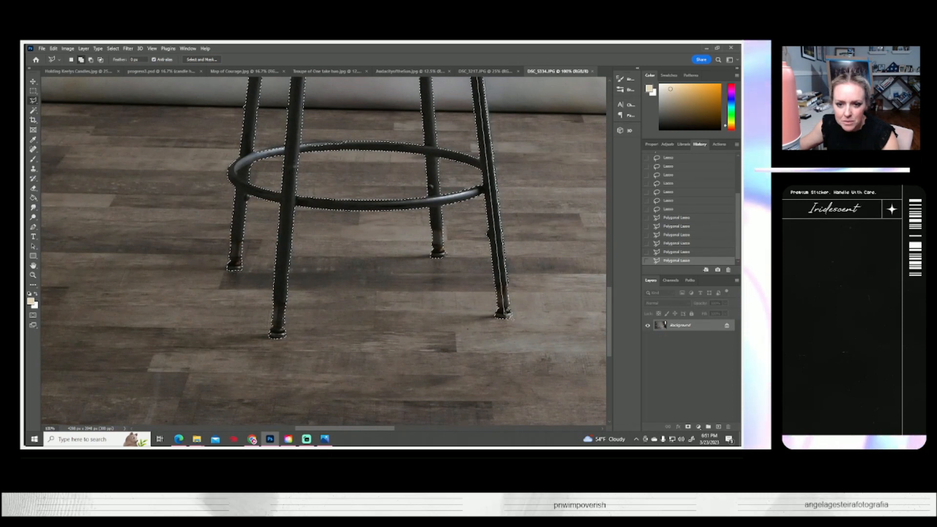
{"action": "double_click", "coordinate": [505, 312]}
{"action": "scroll", "coordinate": [458, 342], "scroll_direction": "up", "scroll_amount": 3}
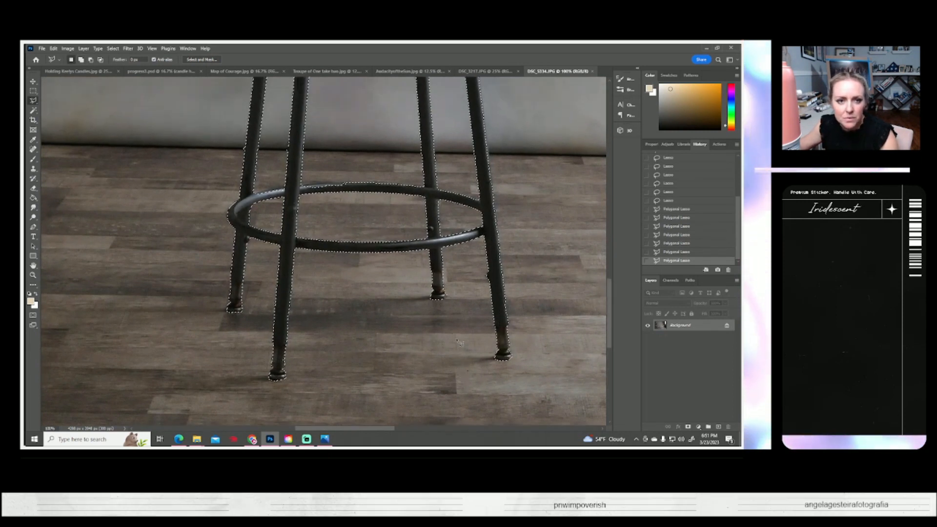
- Add the missed edge along the back of the foot ring to the selection with the freehand Lasso tool
{"action": "scroll", "coordinate": [457, 342], "scroll_direction": "up", "scroll_amount": 1}
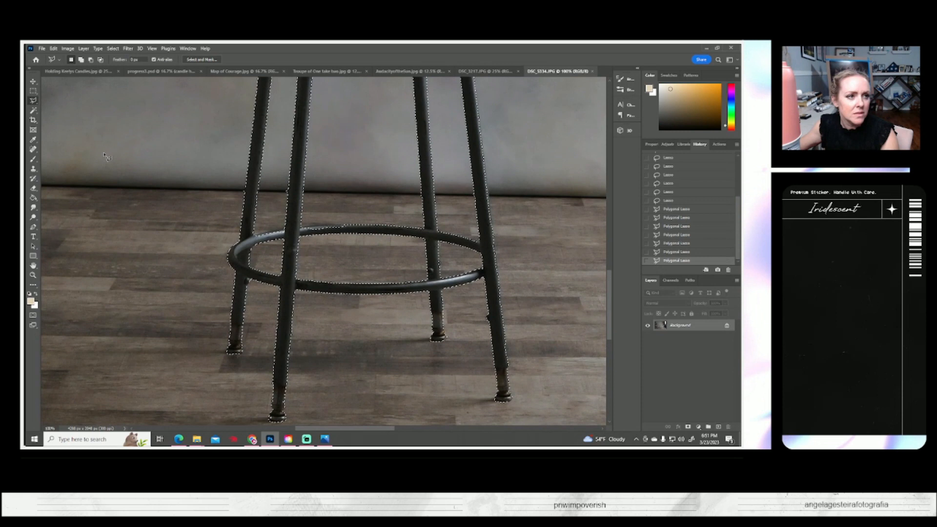
{"action": "right_click", "coordinate": [33, 100]}
{"action": "left_click", "coordinate": [61, 101]}
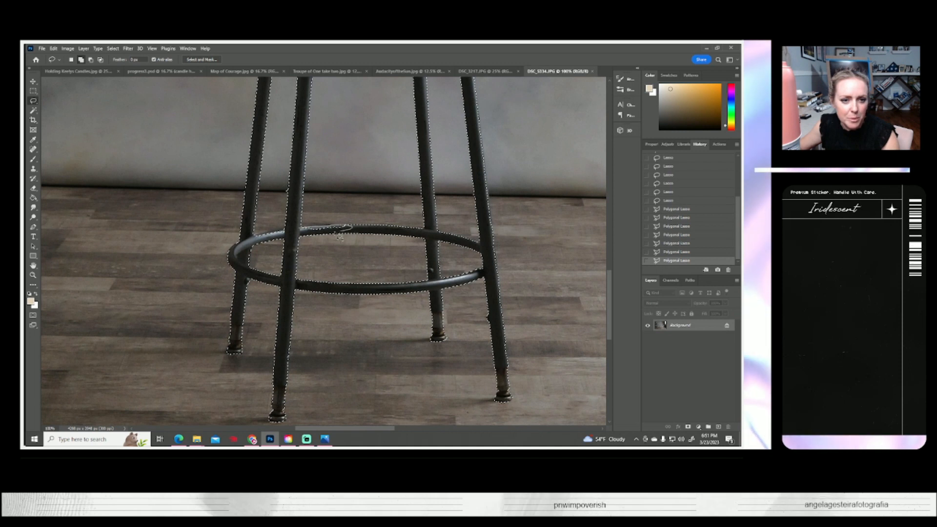
{"action": "left_click_drag", "start_coordinate": [303, 236], "coordinate": [300, 232]}
{"action": "scroll", "coordinate": [297, 255], "scroll_direction": "up", "scroll_amount": 1}
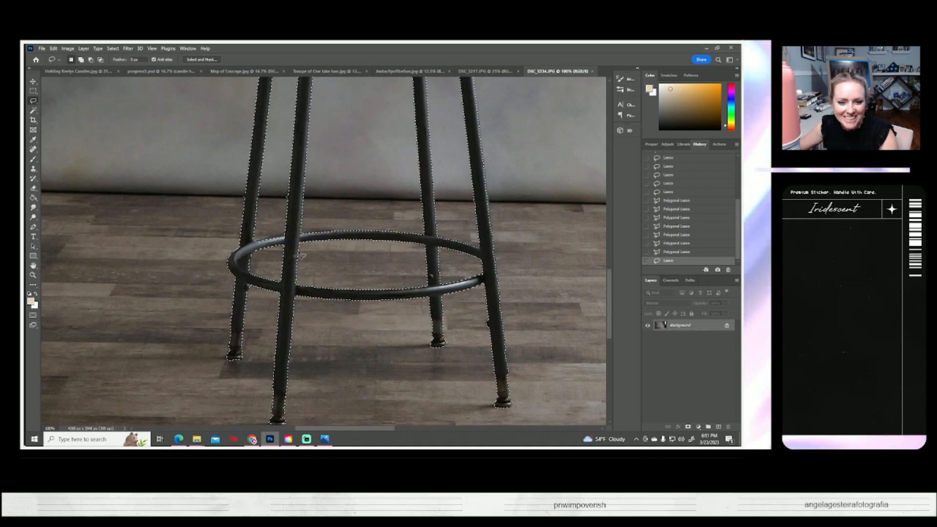
{"action": "scroll", "coordinate": [297, 255], "scroll_direction": "down", "scroll_amount": 5}
{"action": "scroll", "coordinate": [298, 255], "scroll_direction": "down", "scroll_amount": 1}
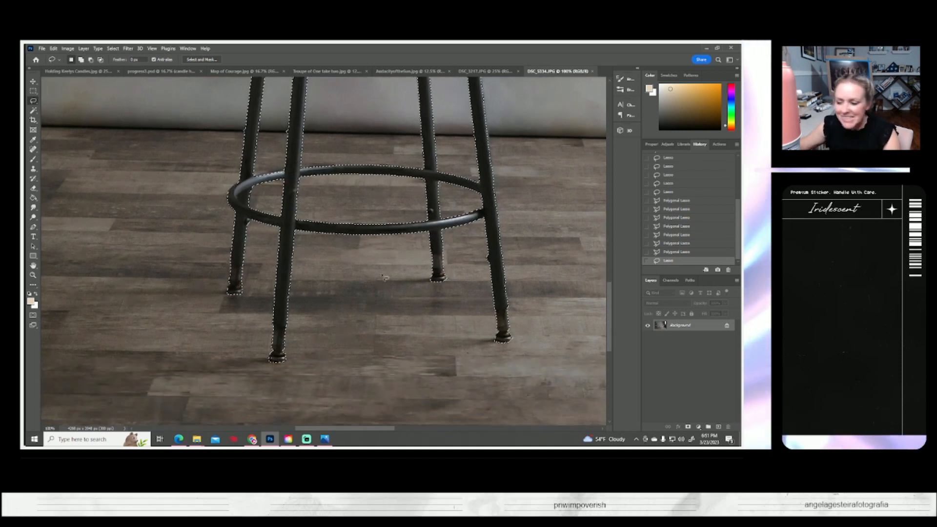
- Add the remaining missed parts of the front right leg, from the seat to below the foot ring, with the Polygonal Lasso tool
{"action": "scroll", "coordinate": [362, 275], "scroll_direction": "up", "scroll_amount": 8}
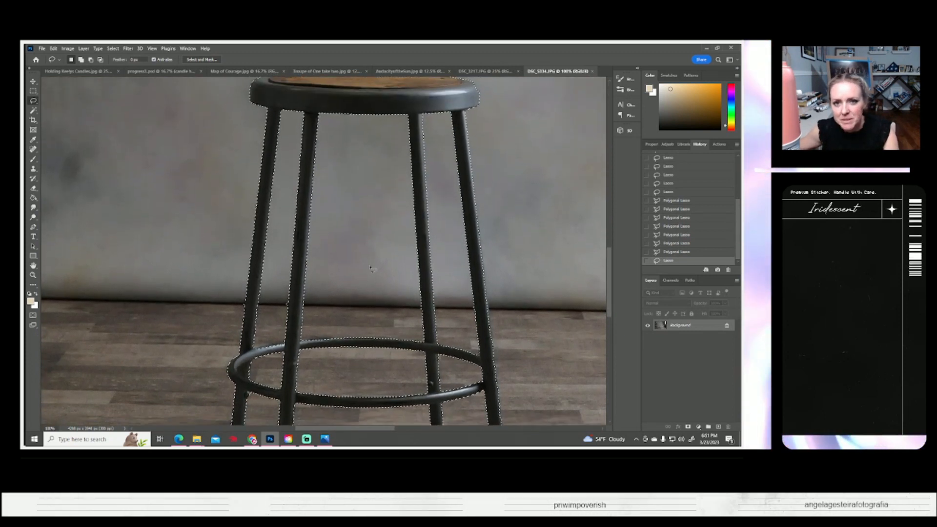
{"action": "scroll", "coordinate": [371, 268], "scroll_direction": "up", "scroll_amount": 1}
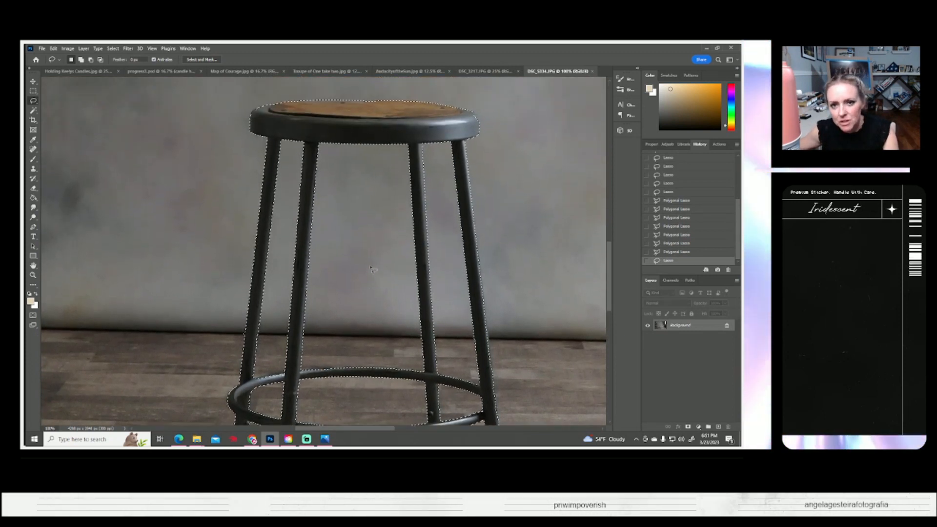
{"action": "left_click", "coordinate": [33, 275]}
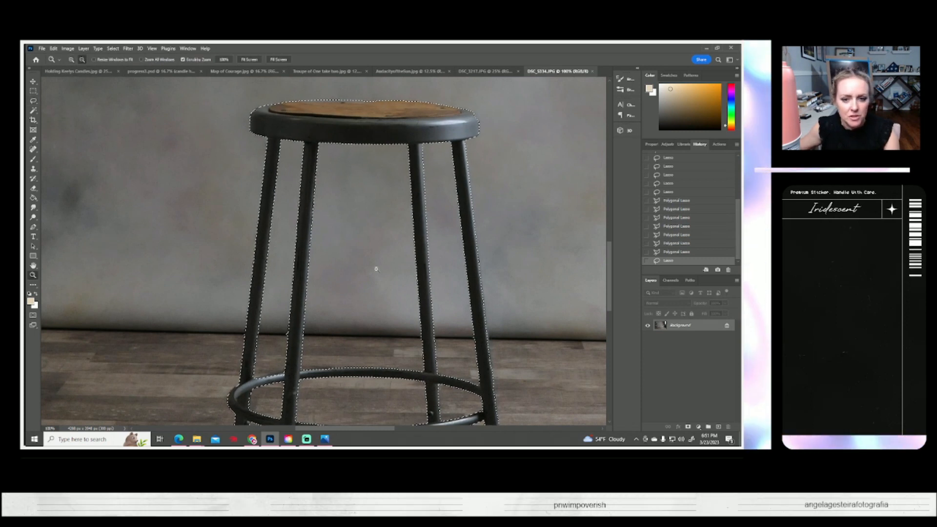
{"action": "left_click", "coordinate": [405, 268], "text": "alt"}
{"action": "left_click_drag", "start_coordinate": [393, 327], "coordinate": [372, 327]}
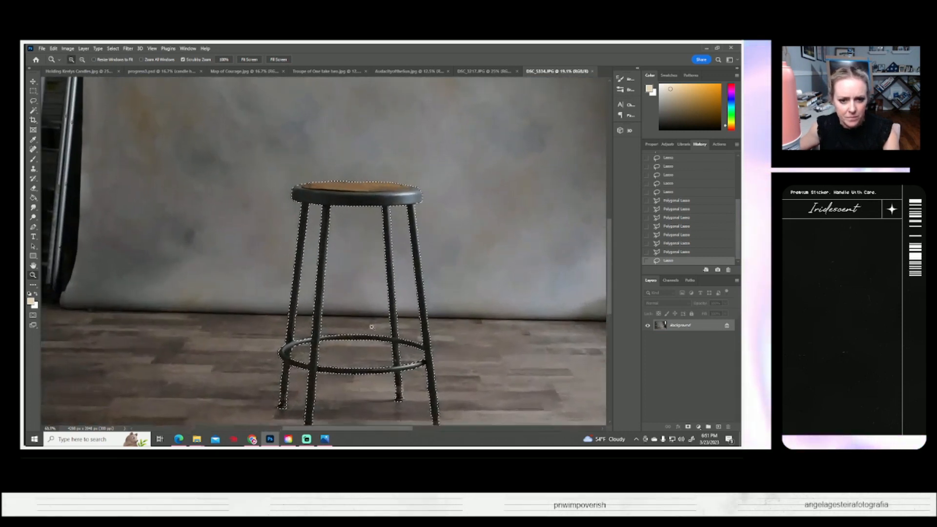
{"action": "scroll", "coordinate": [370, 322], "scroll_direction": "down", "scroll_amount": 2}
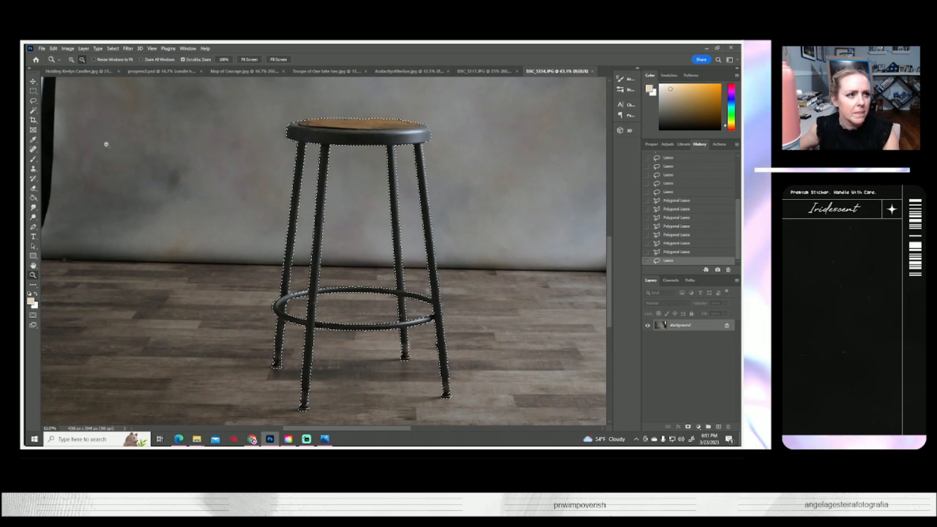
{"action": "left_click", "coordinate": [34, 100]}
{"action": "left_click", "coordinate": [61, 108]}
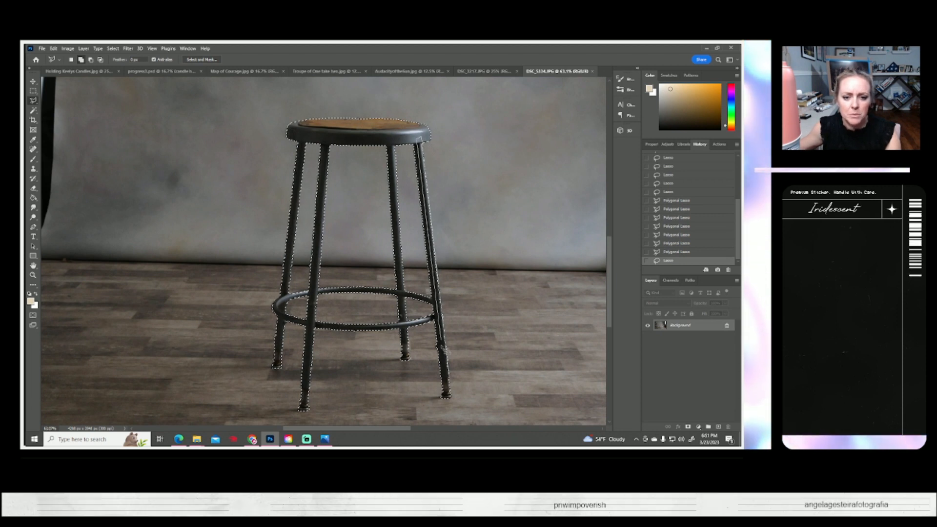
{"action": "left_click", "coordinate": [444, 363]}
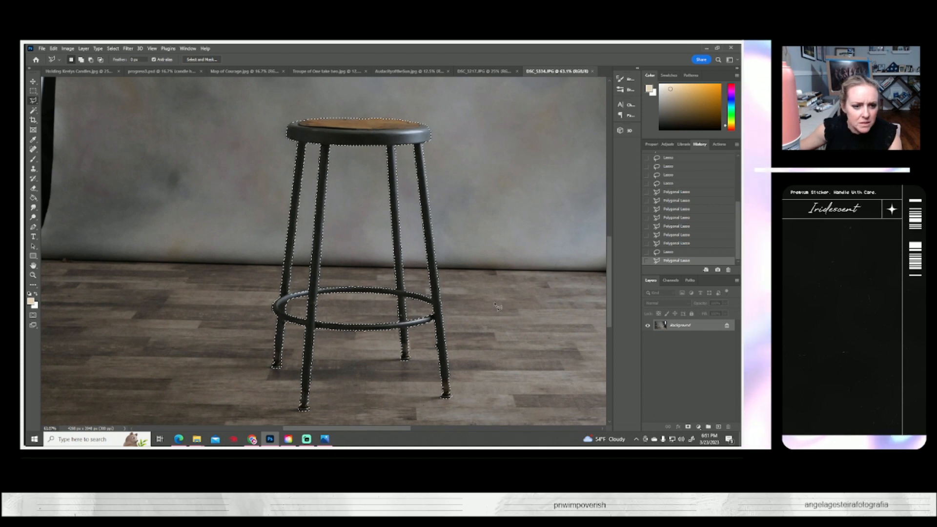
- Copy the selected stool and bring up the candlelit family composite, progress3.psd
{"action": "scroll", "coordinate": [500, 305], "scroll_direction": "up", "scroll_amount": 2}
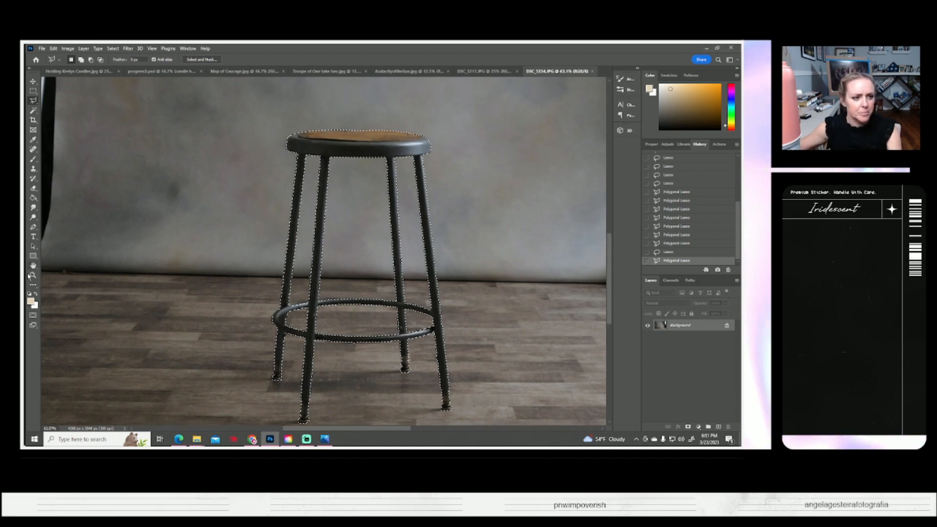
{"action": "key", "text": "z"}
{"action": "left_click", "coordinate": [249, 60]}
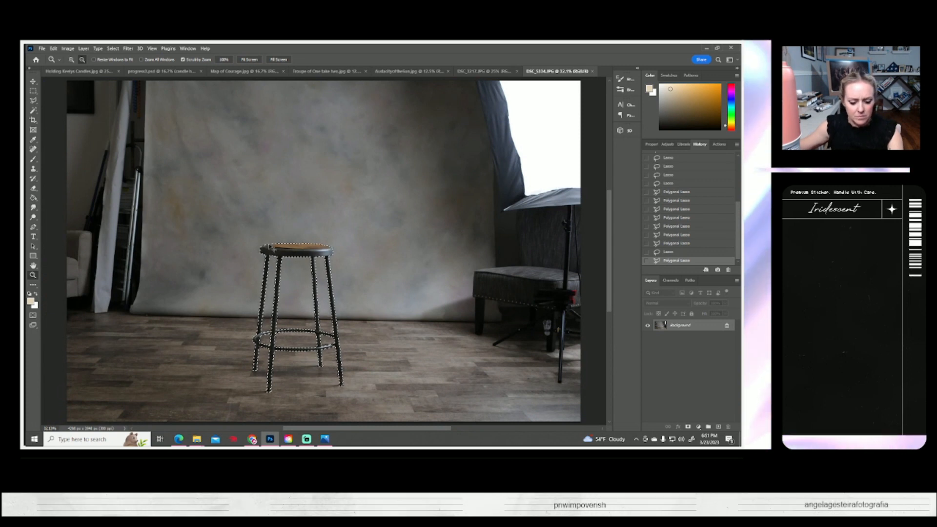
{"action": "left_click", "coordinate": [240, 71]}
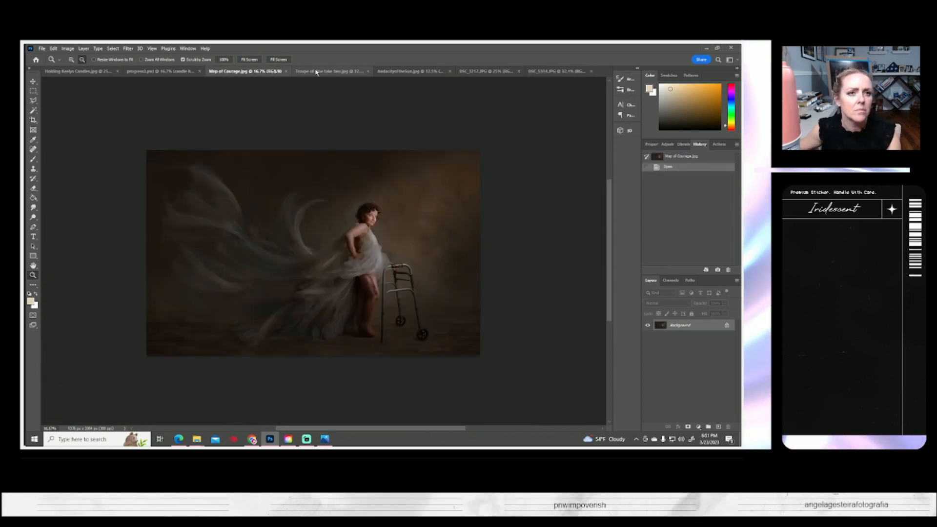
{"action": "left_click", "coordinate": [322, 71]}
{"action": "left_click", "coordinate": [167, 71]}
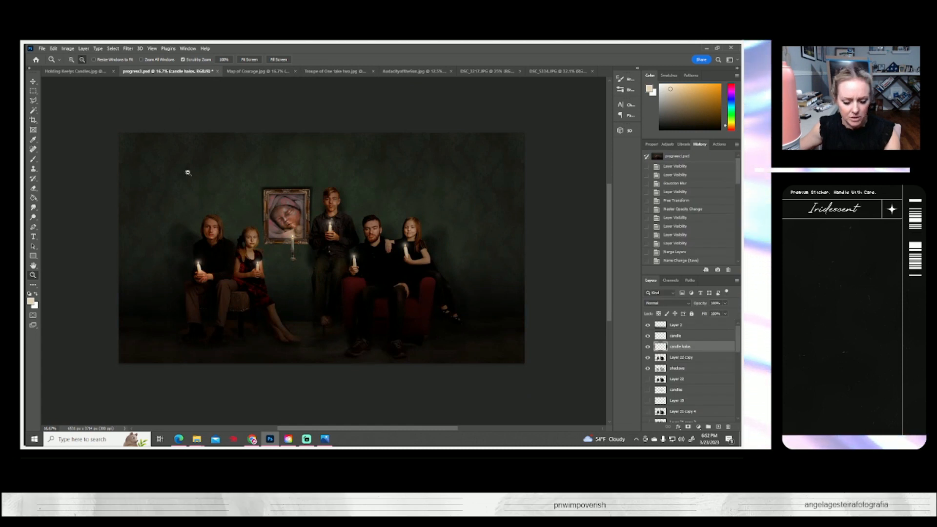
- Paste the stool into the composite, enlarge it slightly and place it directly under the middle candle below the picture frame
{"action": "key", "text": "ctrl+t"}
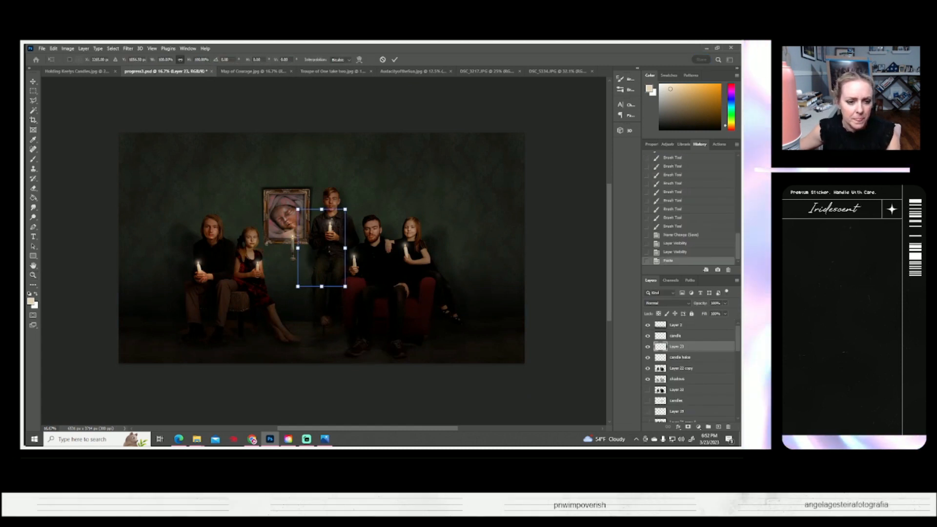
{"action": "left_click_drag", "start_coordinate": [316, 268], "coordinate": [288, 320]}
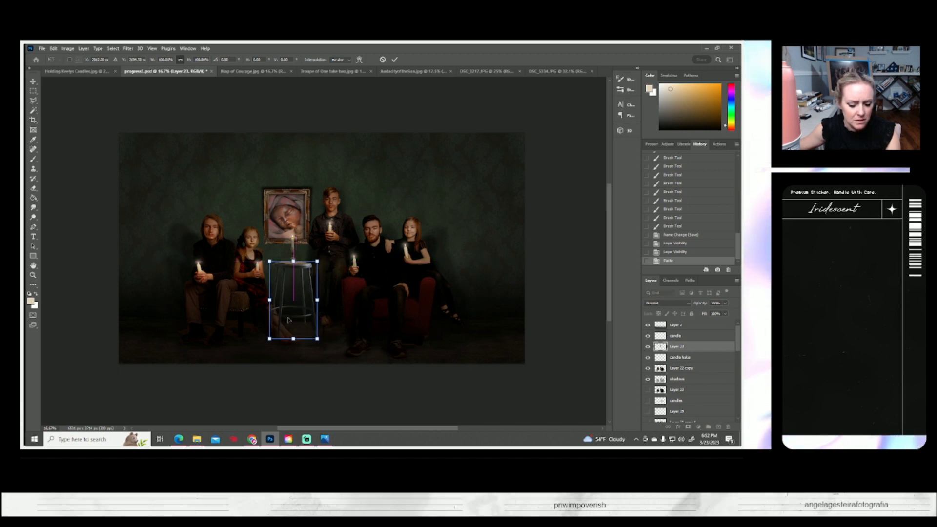
{"action": "left_click_drag", "start_coordinate": [292, 262], "coordinate": [293, 259]}
{"action": "mouse_move", "coordinate": [294, 292]}
{"action": "left_mouse_down"}
{"action": "mouse_move", "coordinate": [329, 296]}
{"action": "mouse_move", "coordinate": [304, 305]}
{"action": "left_mouse_up"}
{"action": "key", "text": "Return"}
- Move the stool layer down the stack so it sits directly above the shadows layer, behind the family
{"action": "right_click", "coordinate": [674, 348]}
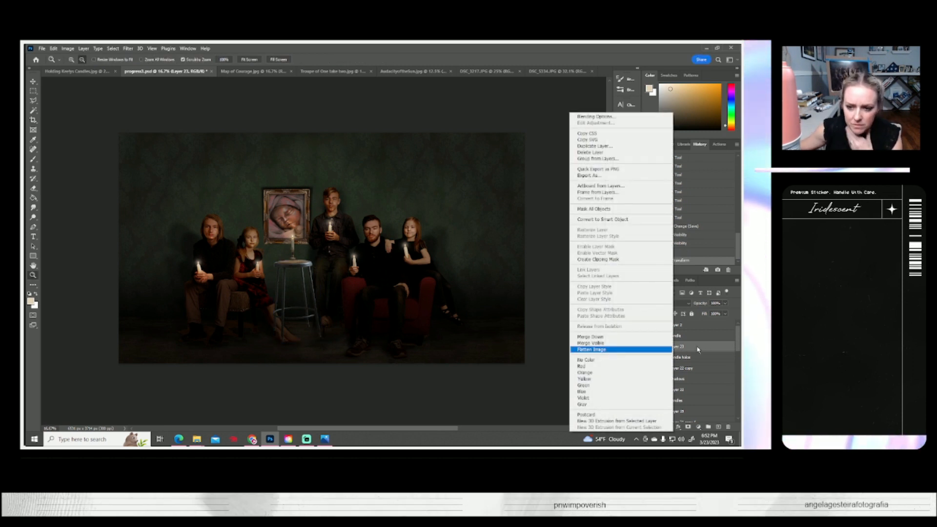
{"action": "left_click", "coordinate": [237, 108]}
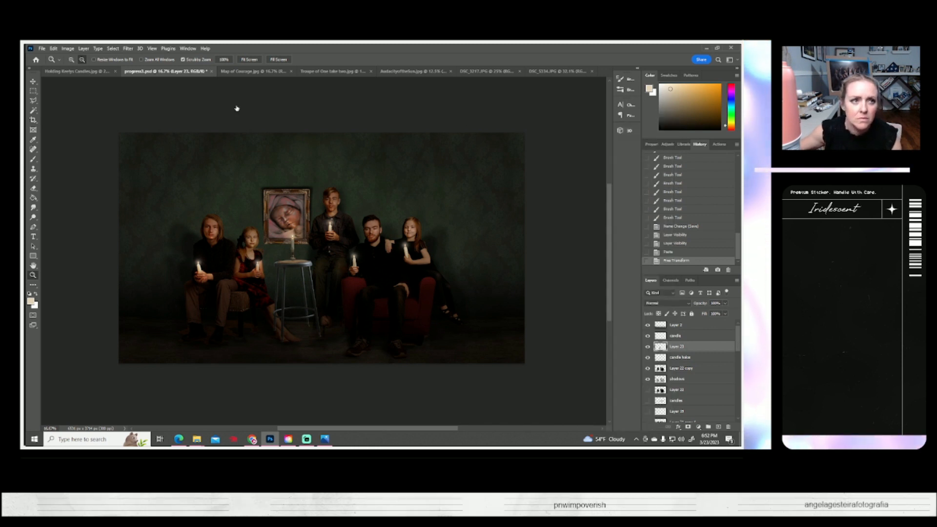
{"action": "left_click_drag", "start_coordinate": [674, 347], "coordinate": [673, 372]}
{"action": "left_click", "coordinate": [672, 347]}
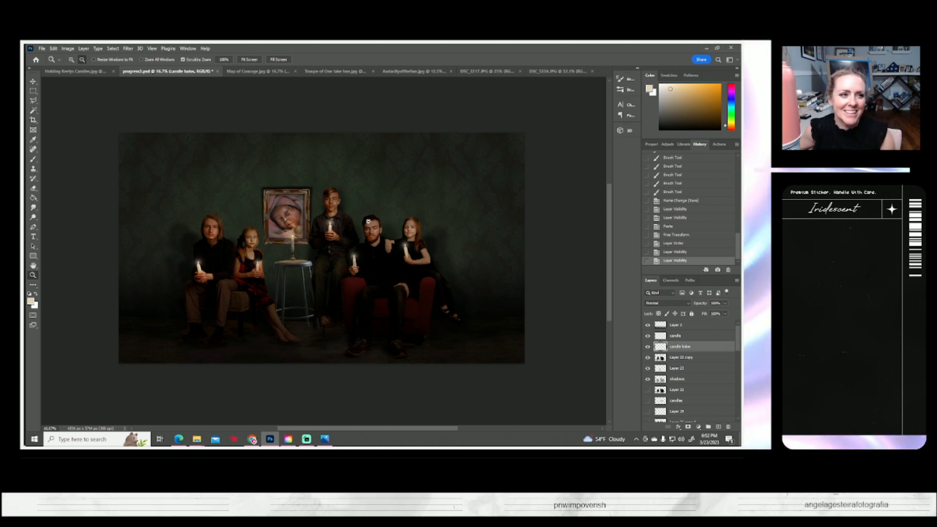
- Compare the composite with the finished bordered candle portrait and check it with the candle detail and stool layers hidden and shown
{"action": "left_click", "coordinate": [76, 72]}
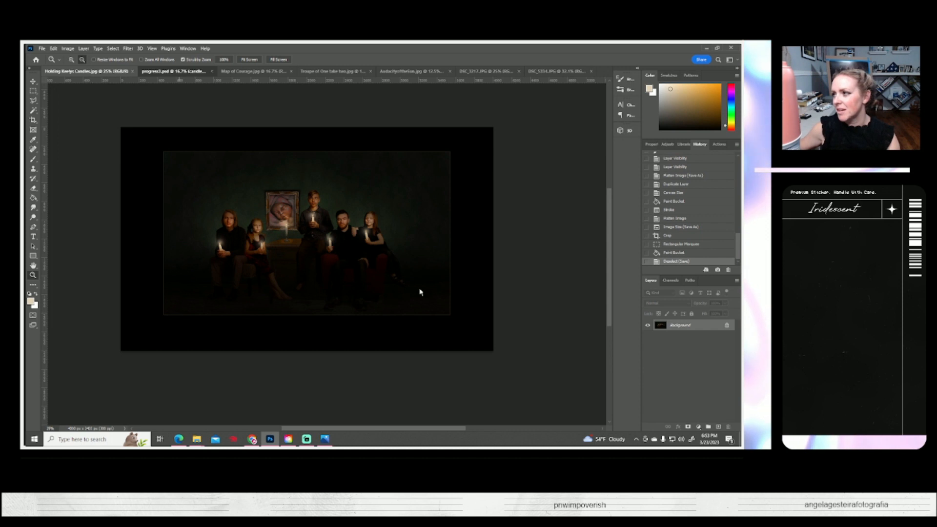
{"action": "key", "text": "ctrl+Tab"}
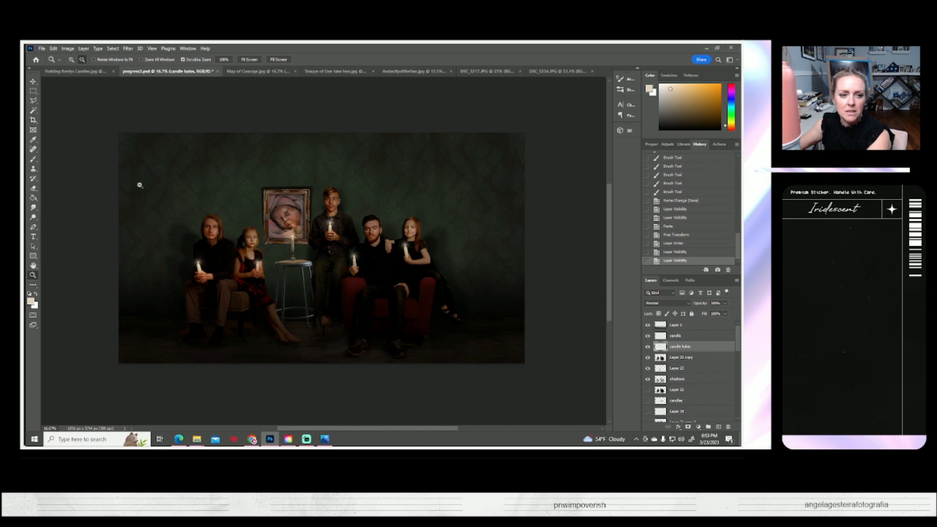
{"action": "left_click", "coordinate": [648, 347]}
{"action": "left_click", "coordinate": [648, 346]}
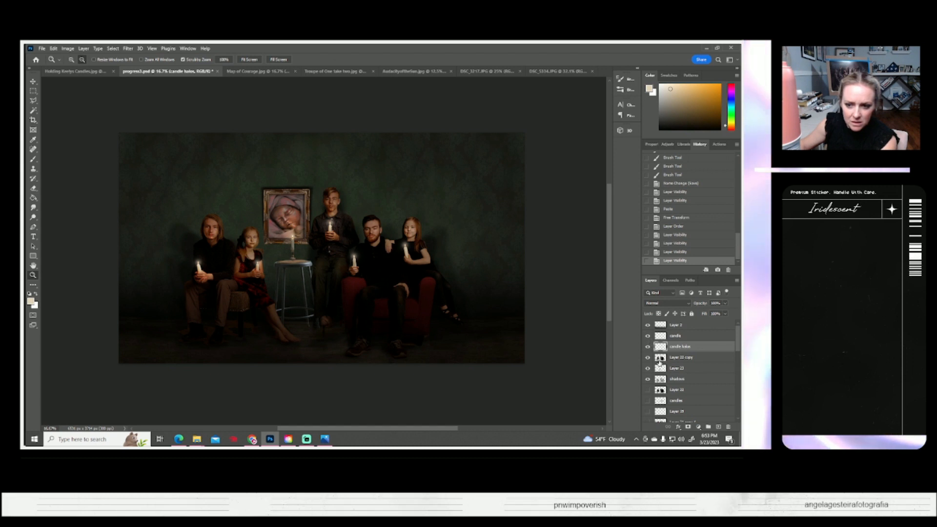
{"action": "left_click", "coordinate": [648, 369]}
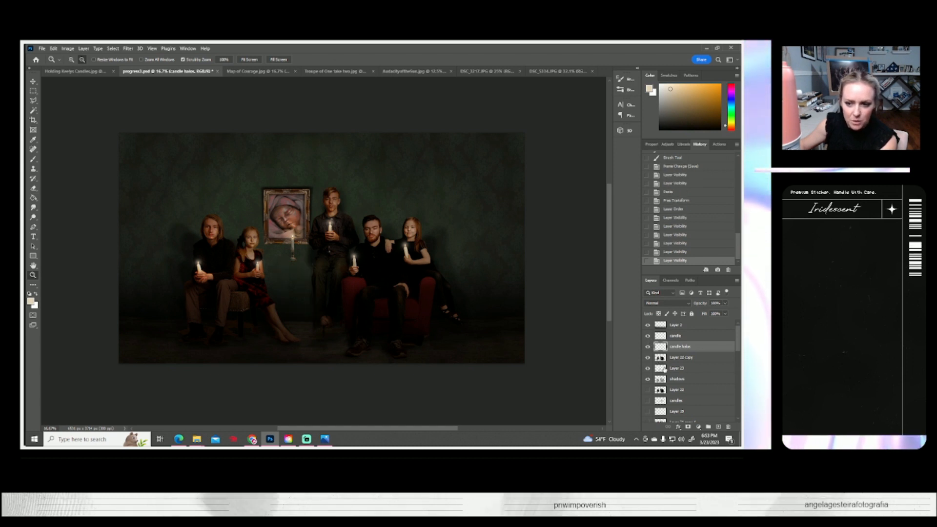
{"action": "left_click", "coordinate": [648, 369]}
- Rotate the stool layer slightly clockwise with Free Transform to straighten the stool beneath the candle
{"action": "left_click", "coordinate": [673, 370]}
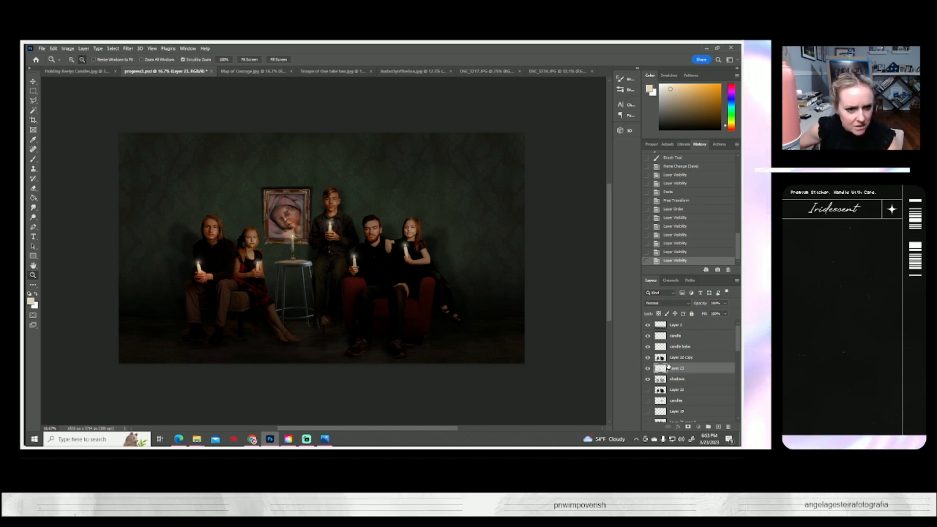
{"action": "key", "text": "ctrl+t"}
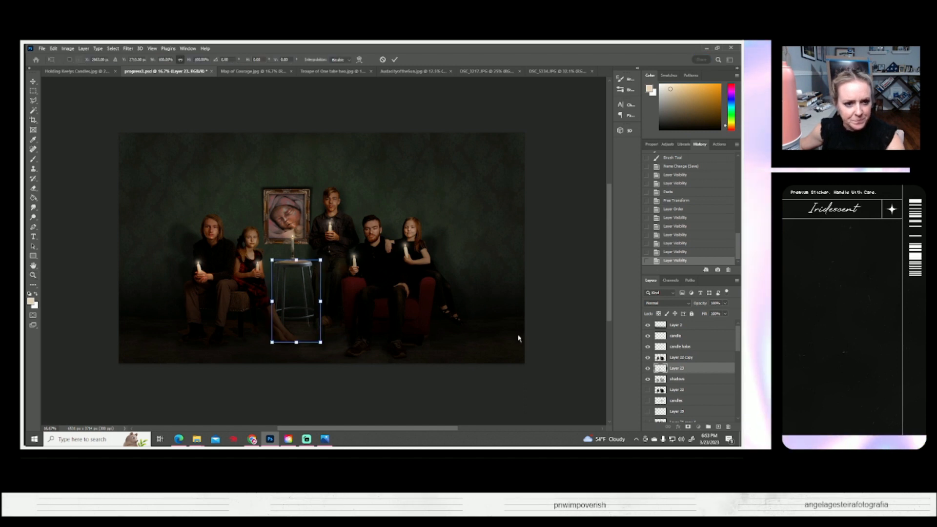
{"action": "left_click_drag", "start_coordinate": [340, 254], "coordinate": [338, 254]}
{"action": "key", "text": "Return"}
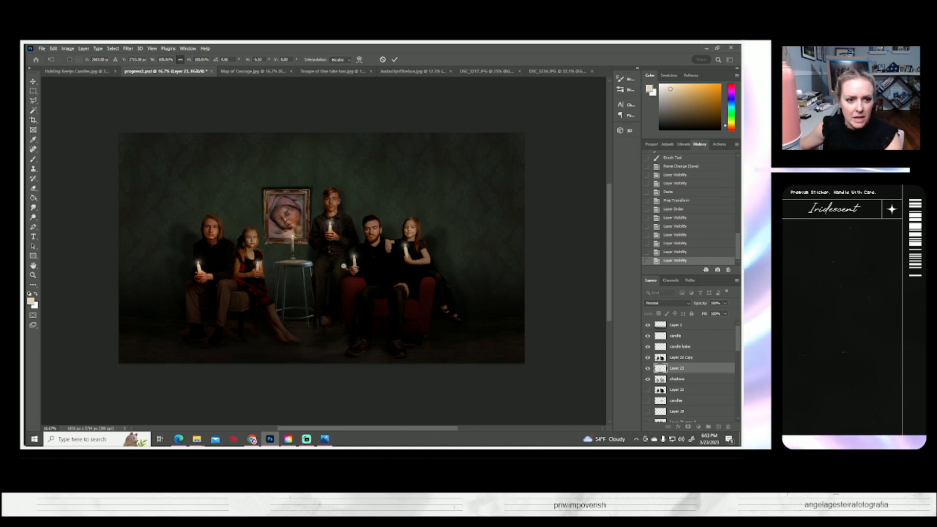
- Duplicate the straightened stool layer, hide the original beneath it and save the document
{"action": "key", "text": "z"}
{"action": "right_click", "coordinate": [679, 371]}
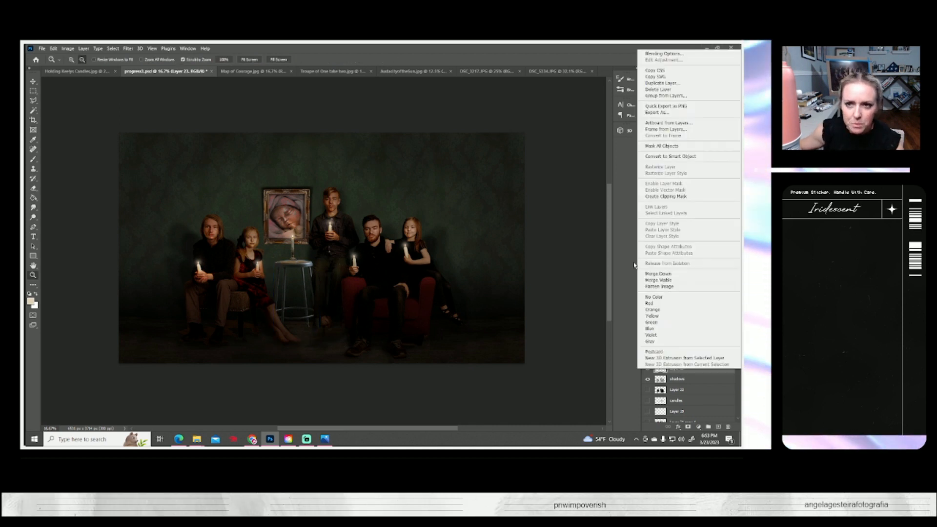
{"action": "left_click", "coordinate": [673, 90]}
{"action": "left_click", "coordinate": [437, 155]}
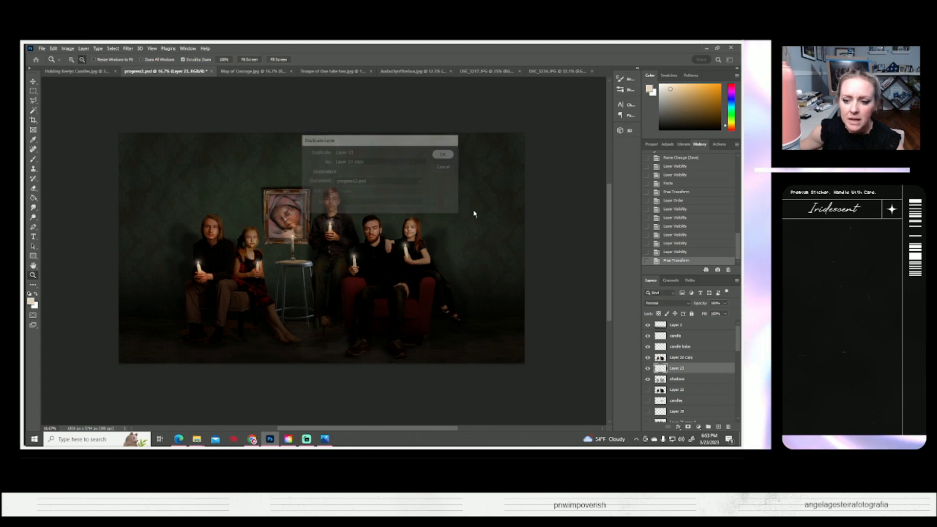
{"action": "left_click", "coordinate": [647, 379]}
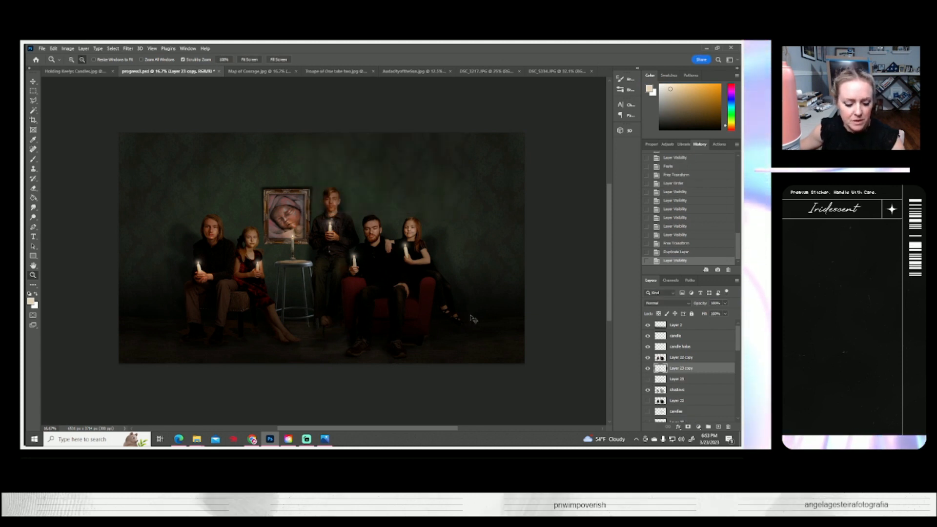
{"action": "key", "text": "ctrl+s"}
- Distort the duplicated stool layer by pulling its upper-left corner slightly inward
{"action": "left_click", "coordinate": [67, 48]}
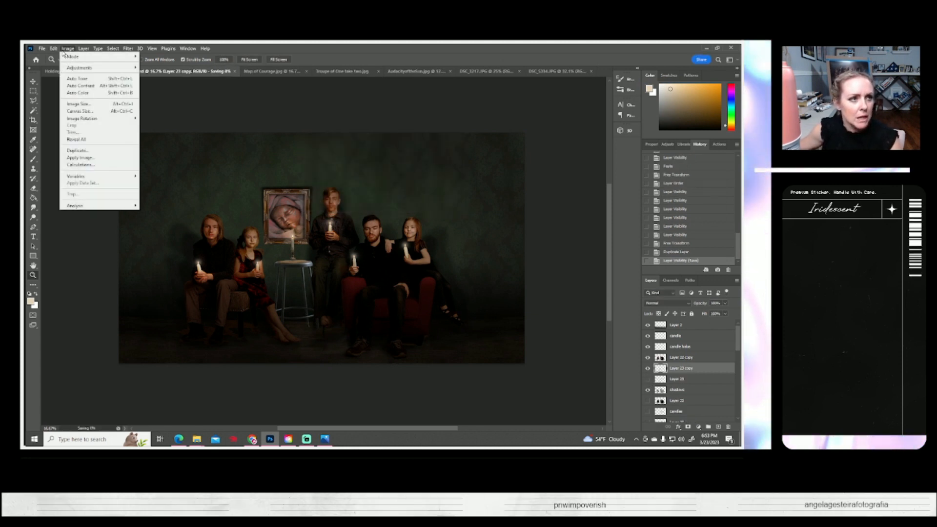
{"action": "mouse_move", "coordinate": [80, 68]}
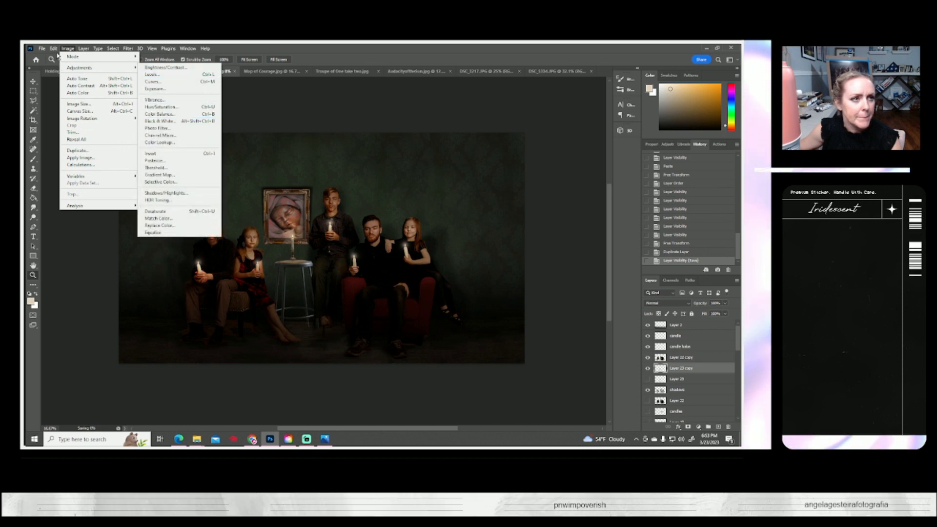
{"action": "mouse_move", "coordinate": [54, 49]}
{"action": "mouse_move", "coordinate": [100, 223]}
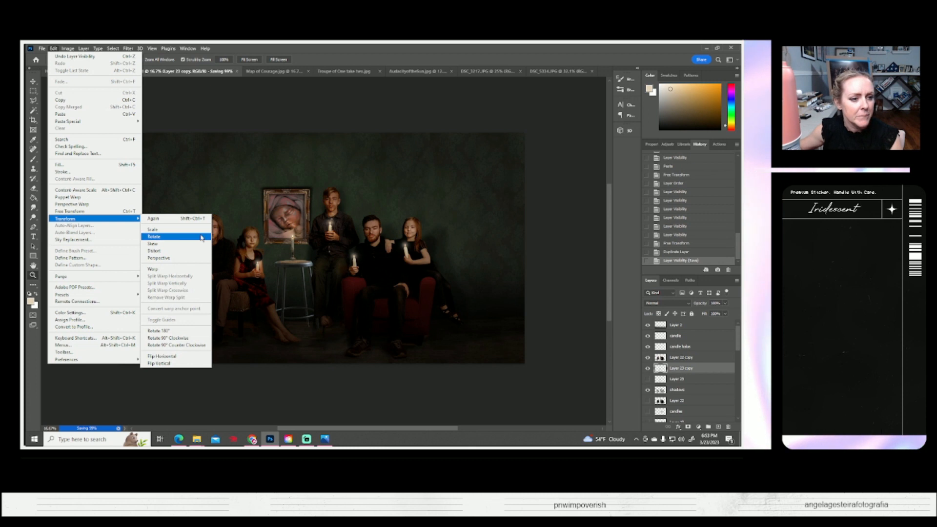
{"action": "left_click", "coordinate": [179, 251]}
{"action": "left_click_drag", "start_coordinate": [272, 260], "coordinate": [275, 260]}
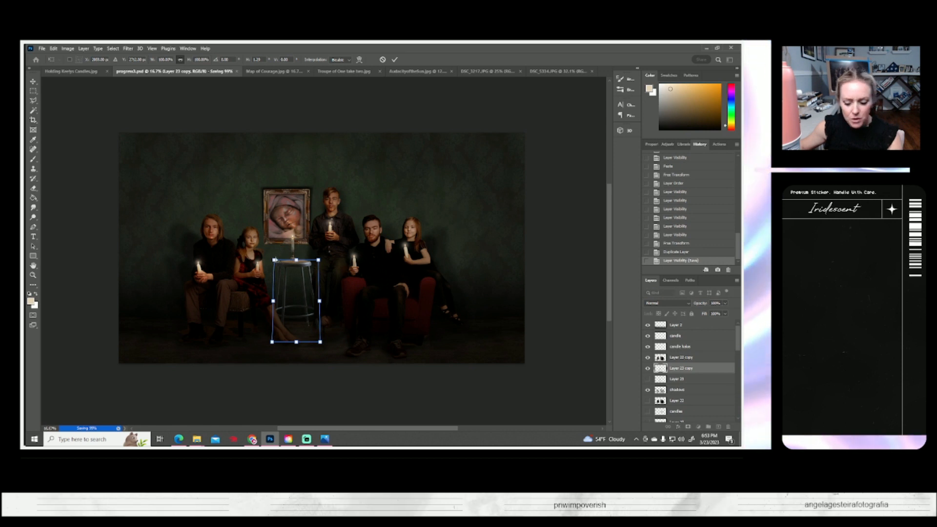
{"action": "key", "text": "Return"}
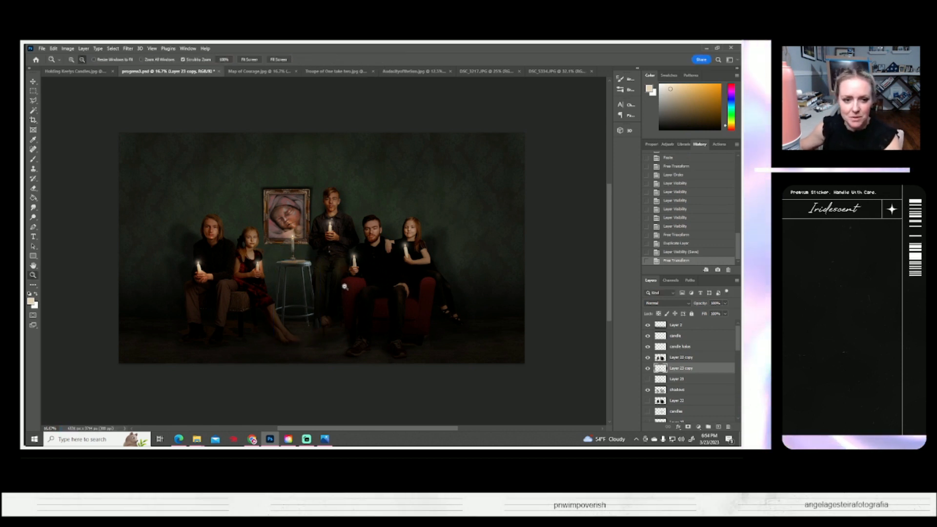
- Run the recorded action that begins with Unsharp Mask, Reduce Noise, Color Balance and Brightness/Contrast on the stool copy
{"action": "left_click", "coordinate": [716, 144]}
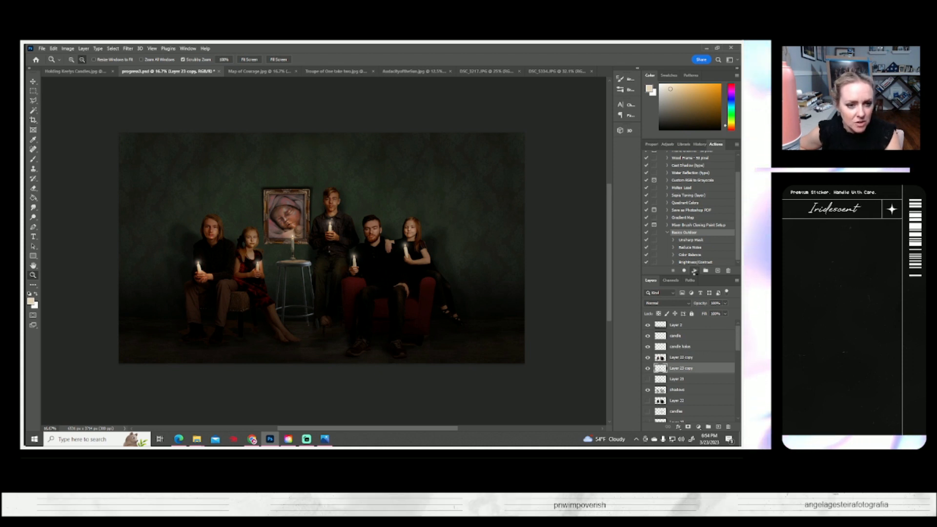
{"action": "left_click", "coordinate": [695, 271]}
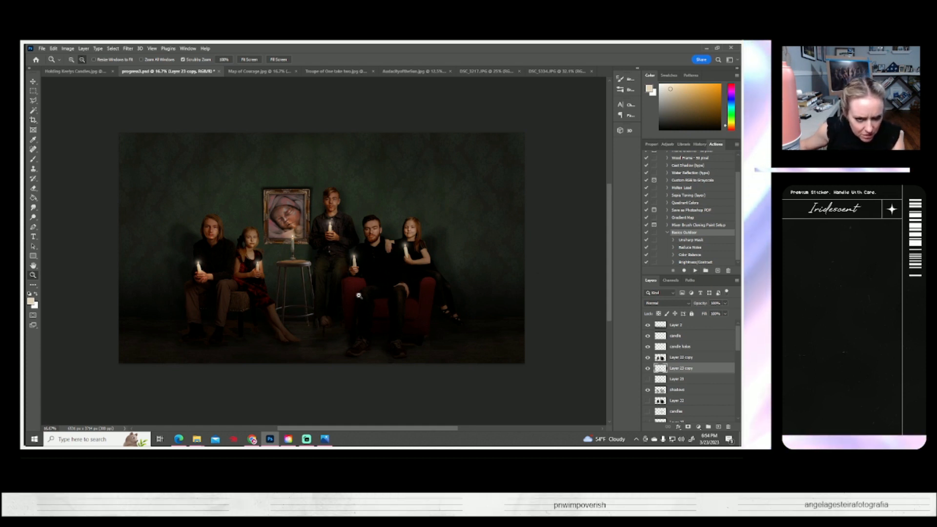
{"action": "left_click", "coordinate": [33, 83]}
{"action": "key", "text": "ctrl+a"}
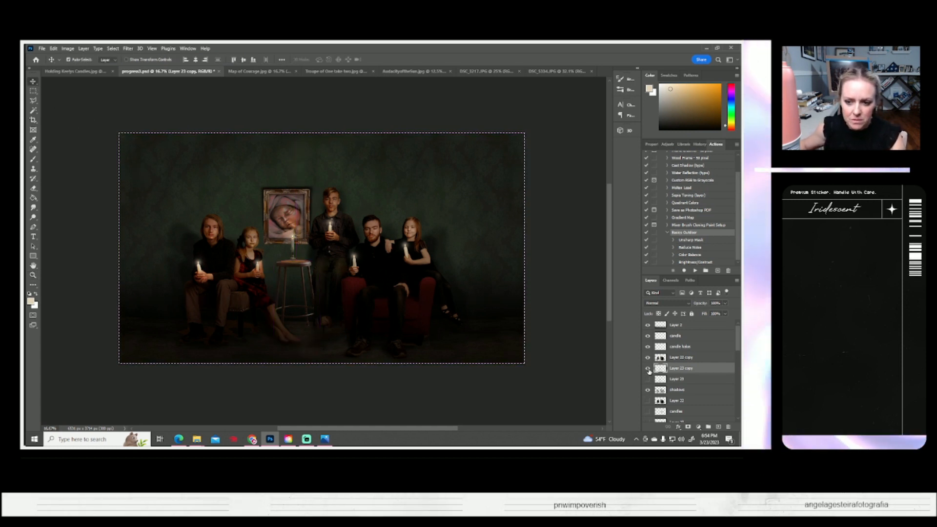
{"action": "left_click", "coordinate": [113, 48]}
{"action": "left_click", "coordinate": [126, 65]}
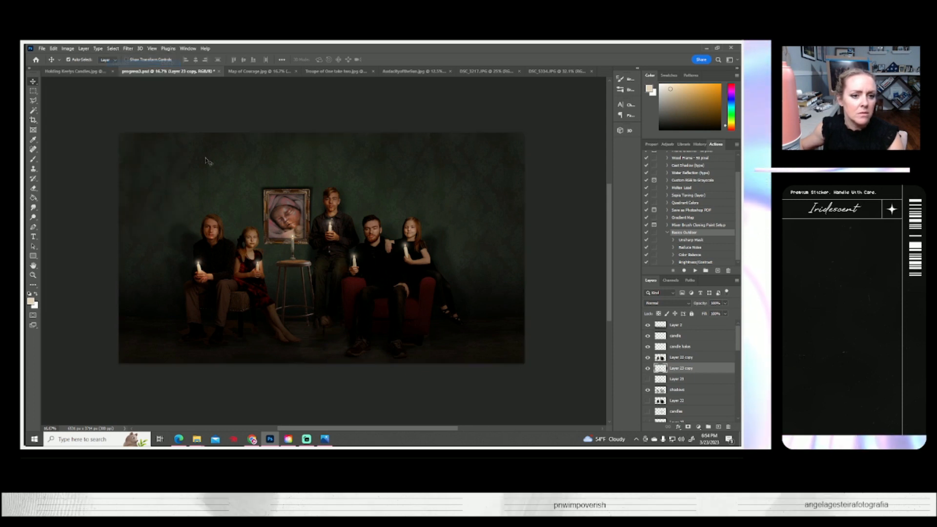
- Duplicate the color-adjusted stool layer and darken the new copy with Brightness/Contrast, setting brightness to -113
{"action": "left_click", "coordinate": [648, 369]}
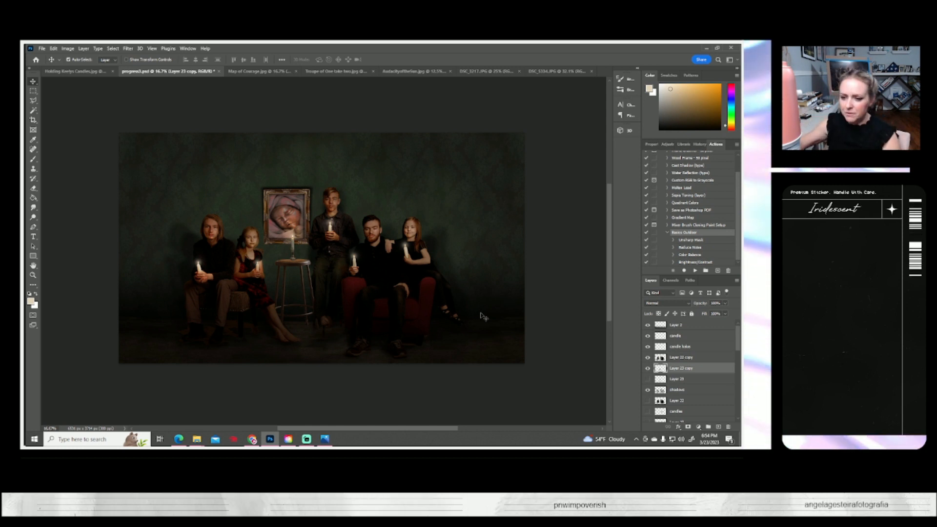
{"action": "right_click", "coordinate": [683, 369]}
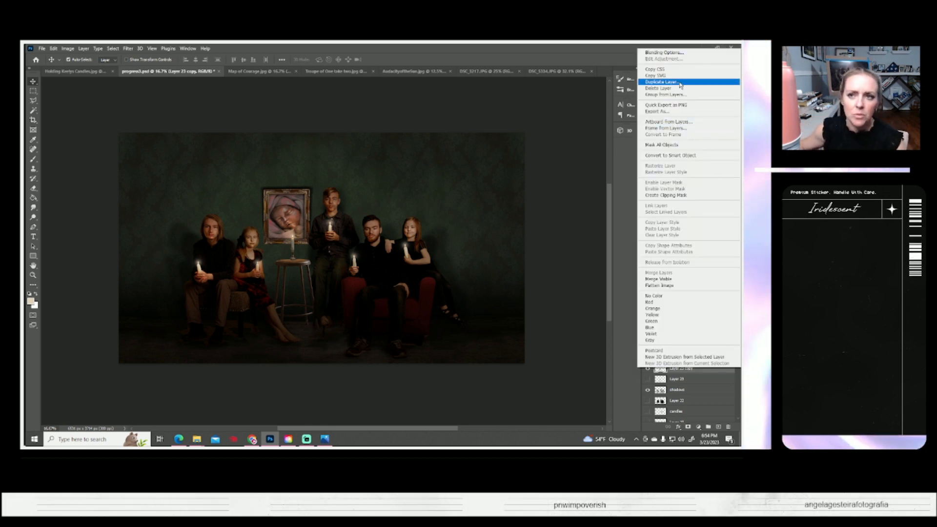
{"action": "left_click", "coordinate": [656, 82]}
{"action": "left_click", "coordinate": [445, 156]}
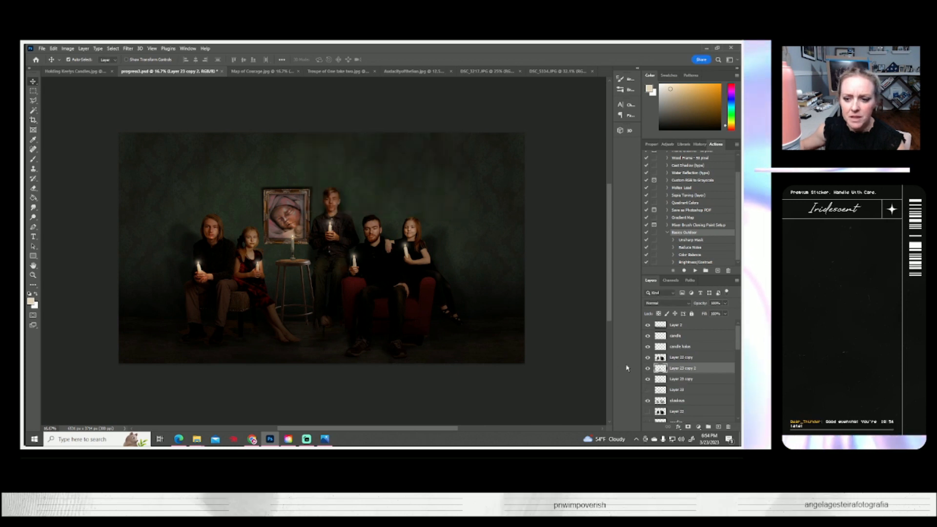
{"action": "left_click", "coordinate": [67, 50]}
{"action": "mouse_move", "coordinate": [117, 65]}
{"action": "left_click", "coordinate": [161, 67]}
{"action": "left_click_drag", "start_coordinate": [532, 168], "coordinate": [503, 170]}
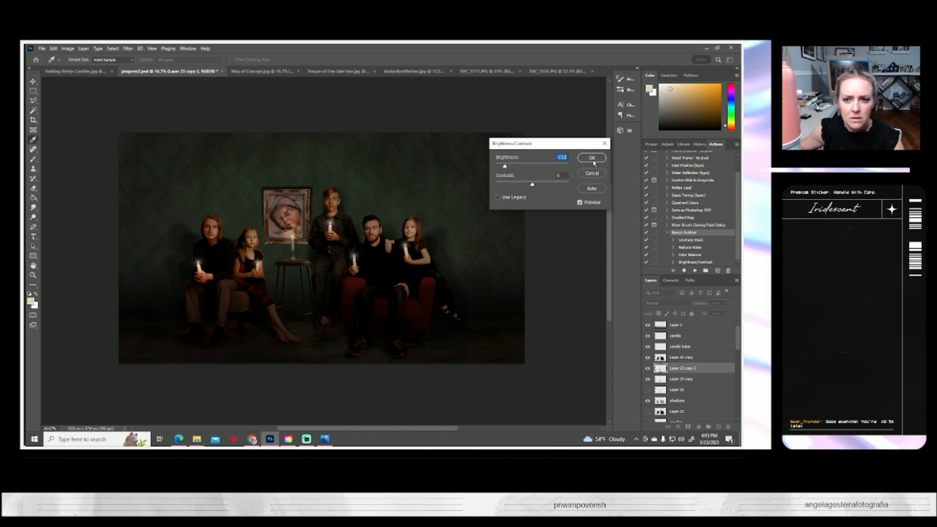
{"action": "left_click", "coordinate": [592, 157]}
- Configure the Eraser with a soft round brush and reduced opacity for the darkened stool copy, and compare that layer hidden and shown
{"action": "left_click", "coordinate": [34, 188]}
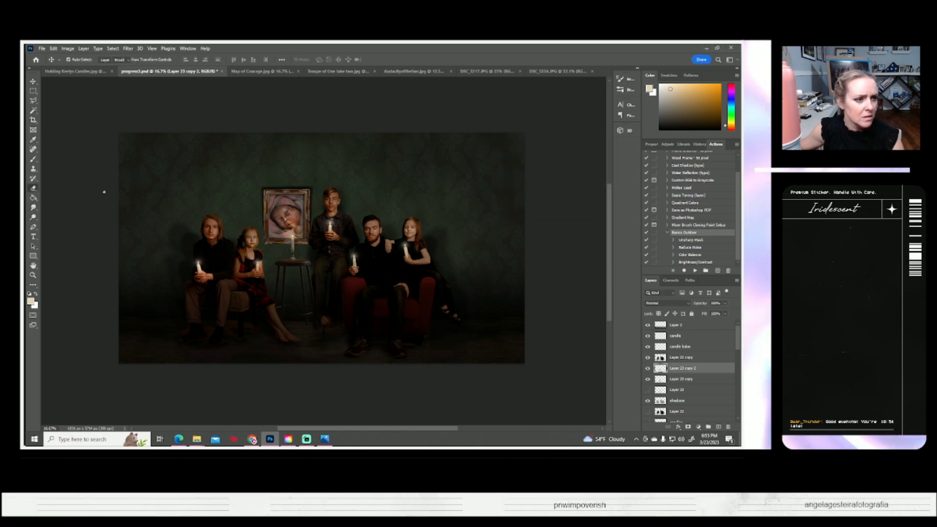
{"action": "left_click", "coordinate": [73, 59]}
{"action": "left_click_drag", "start_coordinate": [90, 86], "coordinate": [93, 84]}
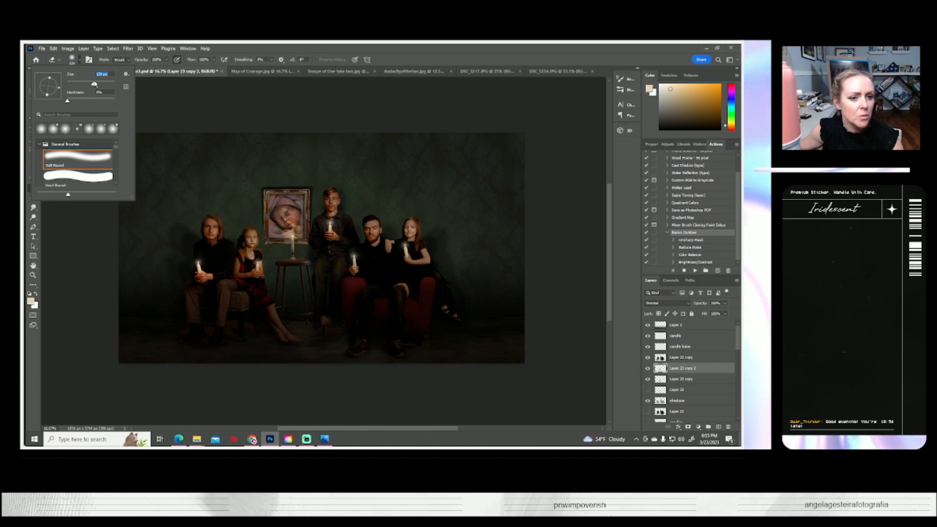
{"action": "key", "text": "Return"}
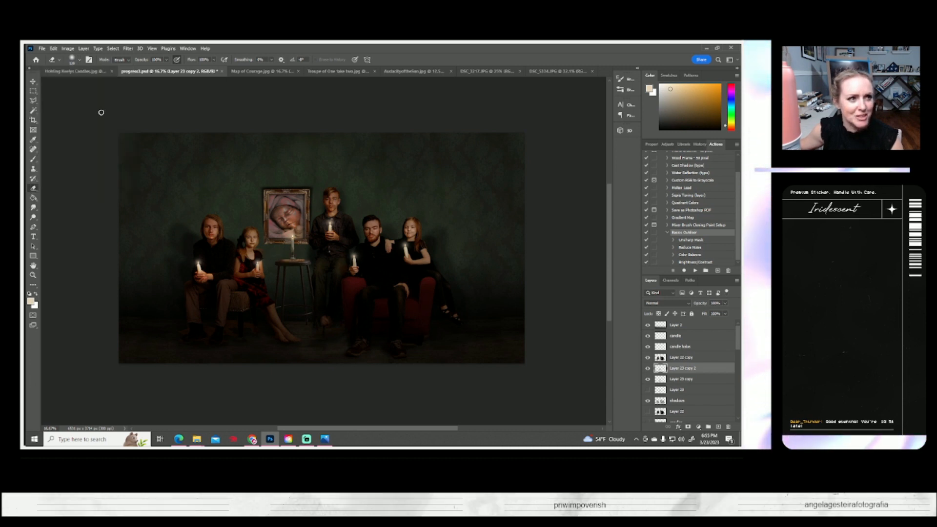
{"action": "left_click", "coordinate": [166, 61]}
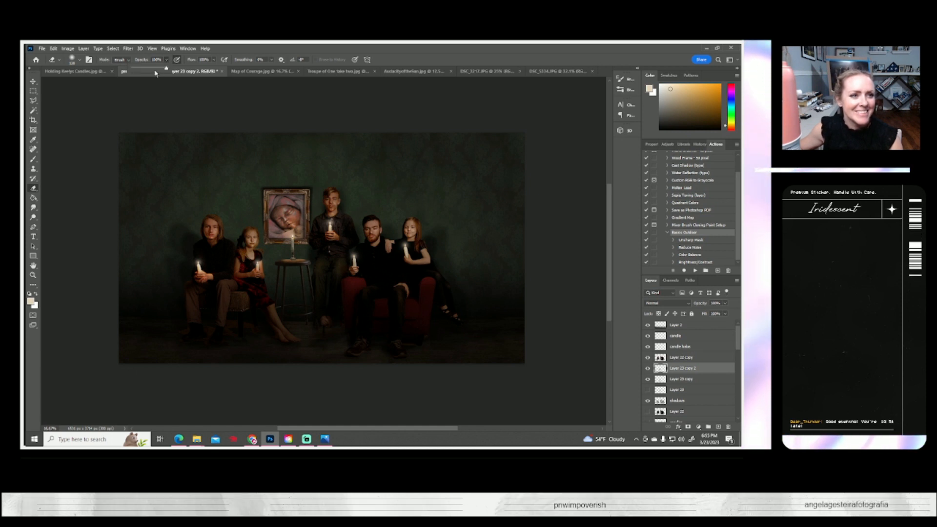
{"action": "left_click_drag", "start_coordinate": [175, 68], "coordinate": [149, 69]}
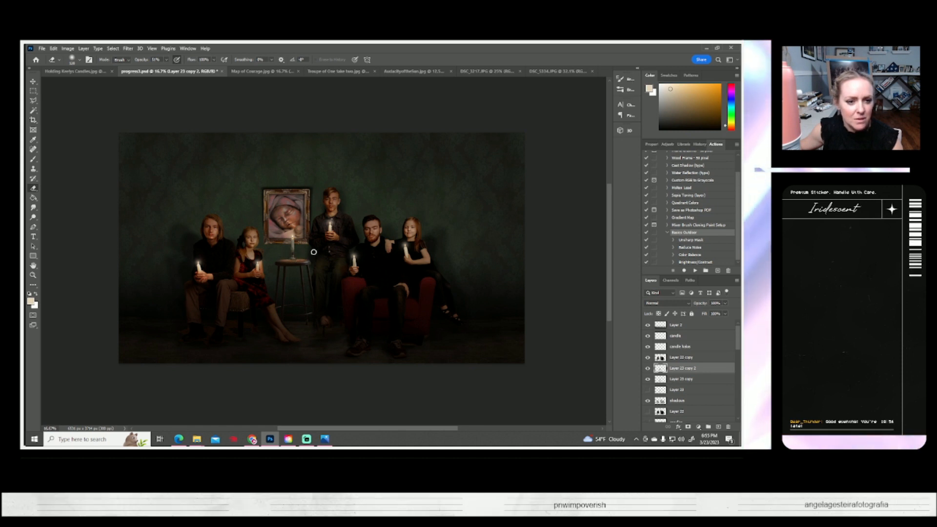
{"action": "left_click", "coordinate": [647, 368]}
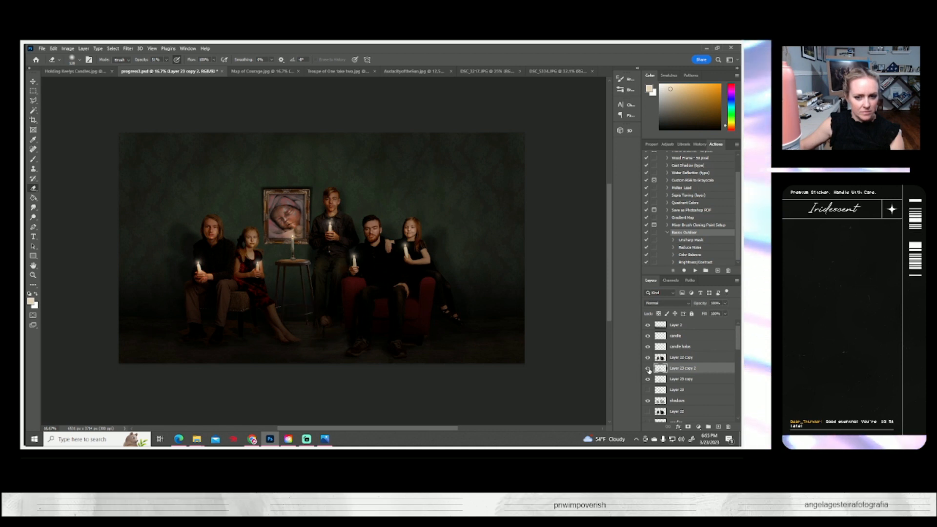
- Duplicate the darkened stool layer again and set the new copy's brightness to -122 with Brightness/Contrast
{"action": "right_click", "coordinate": [672, 371]}
{"action": "left_click", "coordinate": [654, 84]}
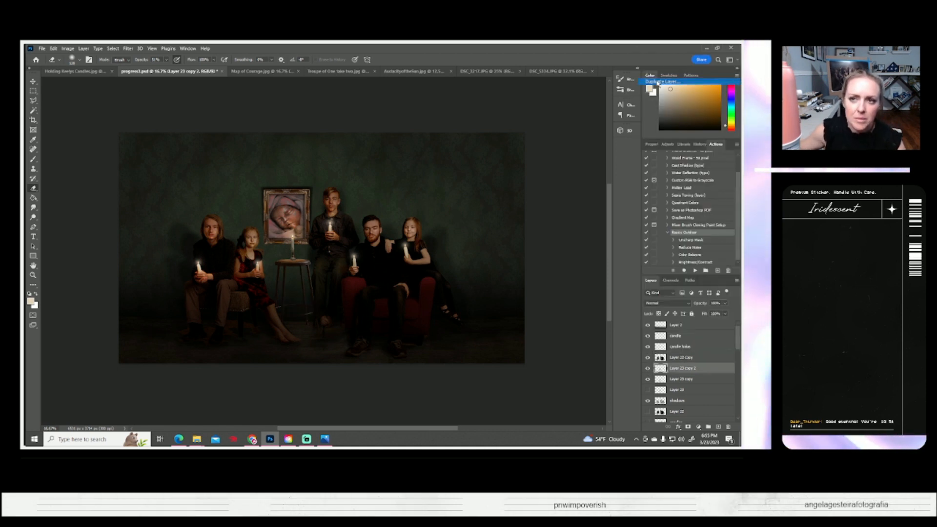
{"action": "left_click", "coordinate": [444, 156]}
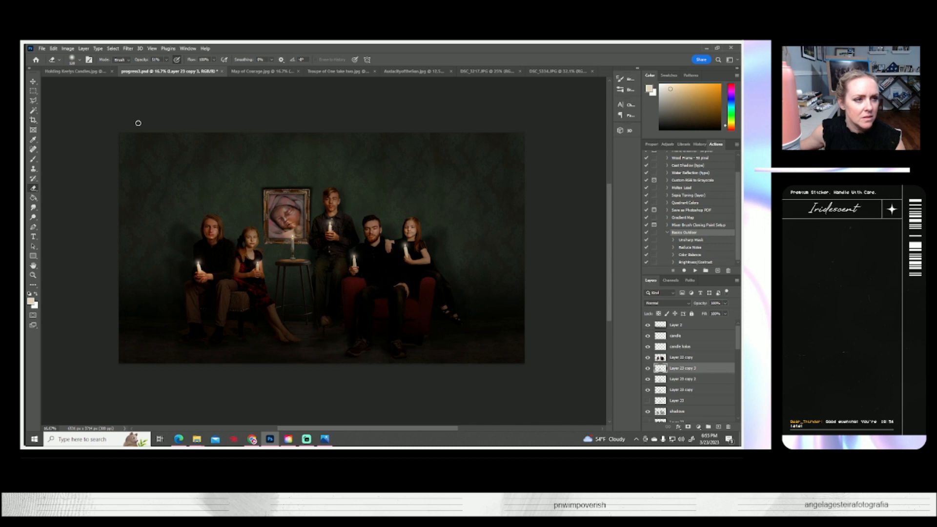
{"action": "left_click", "coordinate": [67, 48]}
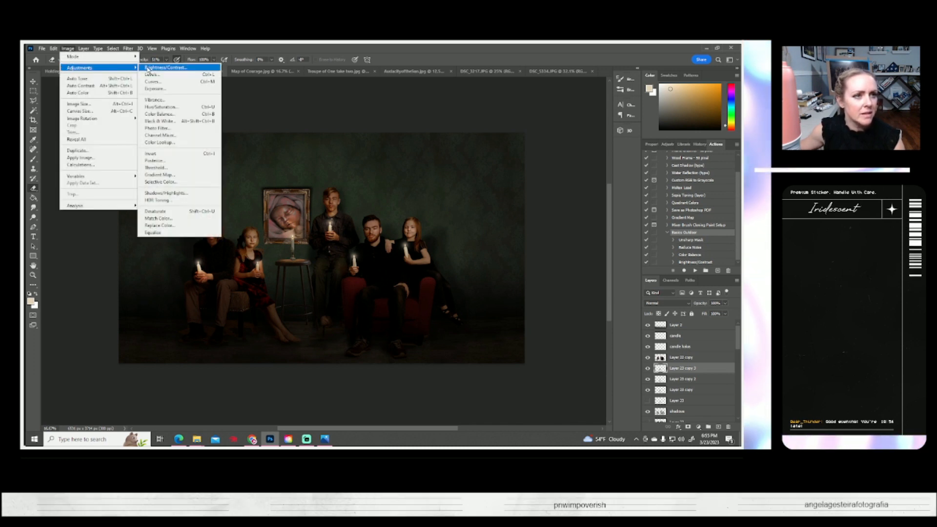
{"action": "left_click", "coordinate": [148, 68]}
{"action": "left_click_drag", "start_coordinate": [533, 168], "coordinate": [503, 171]}
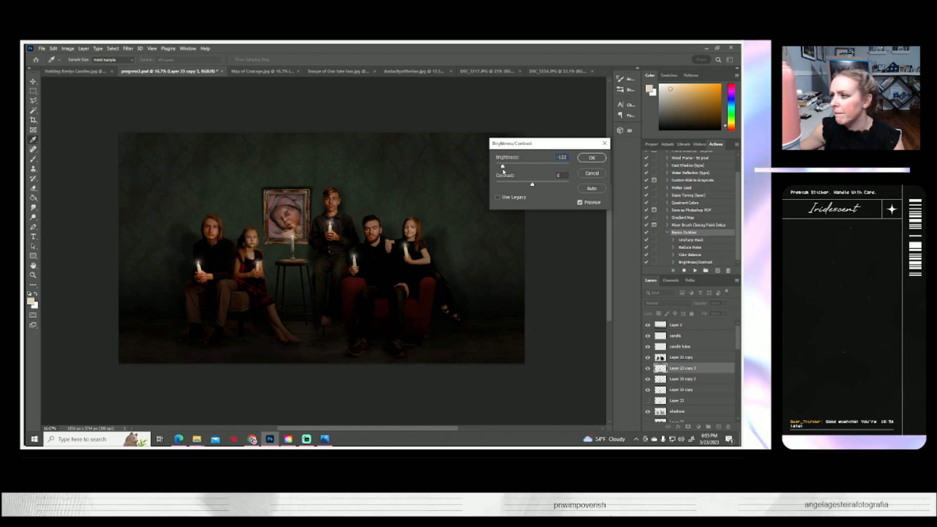
{"action": "left_click", "coordinate": [503, 169]}
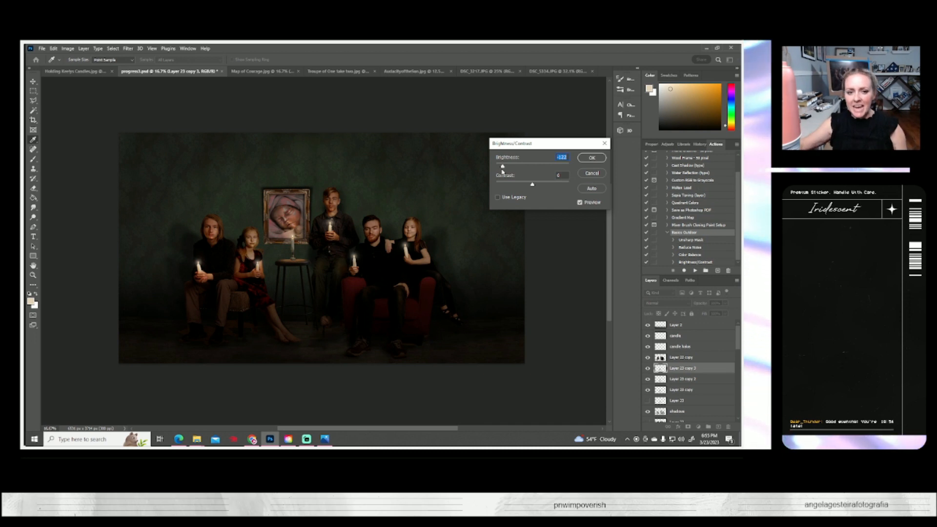
{"action": "key", "text": "Return"}
{"action": "key", "text": "e"}
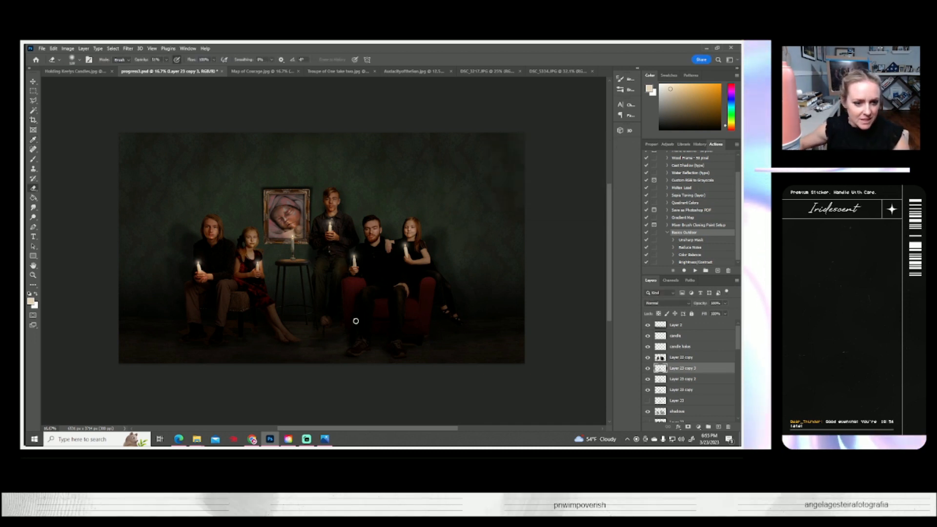
{"action": "left_click", "coordinate": [647, 368]}
{"action": "left_click", "coordinate": [646, 371]}
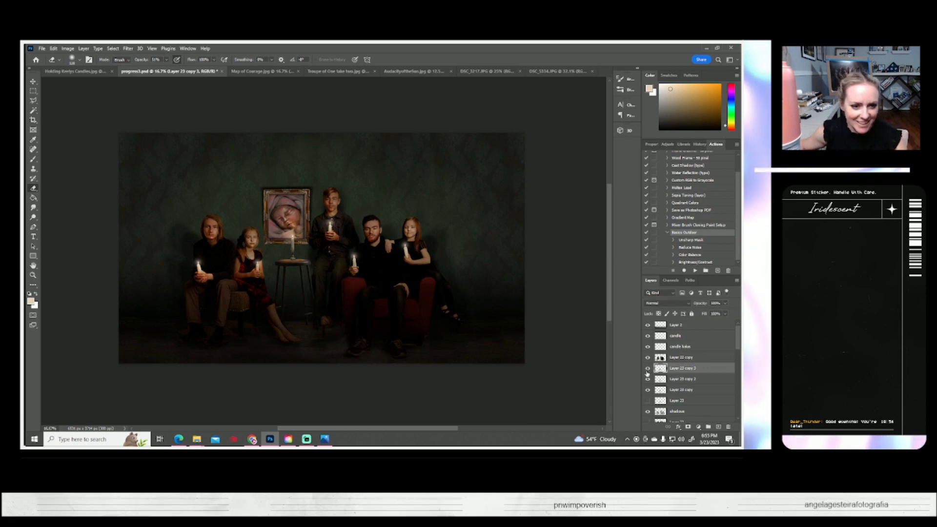
- Merge the three visible stool copy layers into one layer
{"action": "left_click", "coordinate": [678, 381], "text": "shift"}
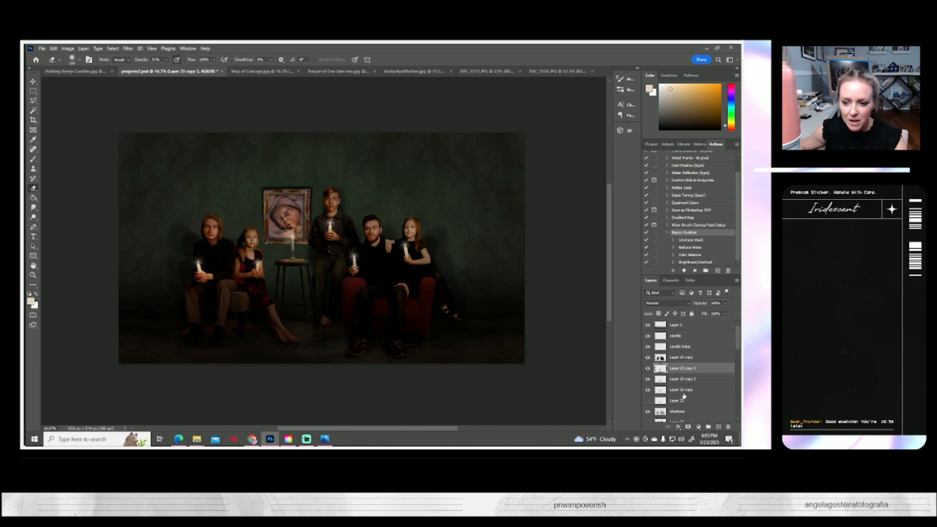
{"action": "left_click", "coordinate": [682, 393], "text": "shift"}
{"action": "right_click", "coordinate": [683, 393]}
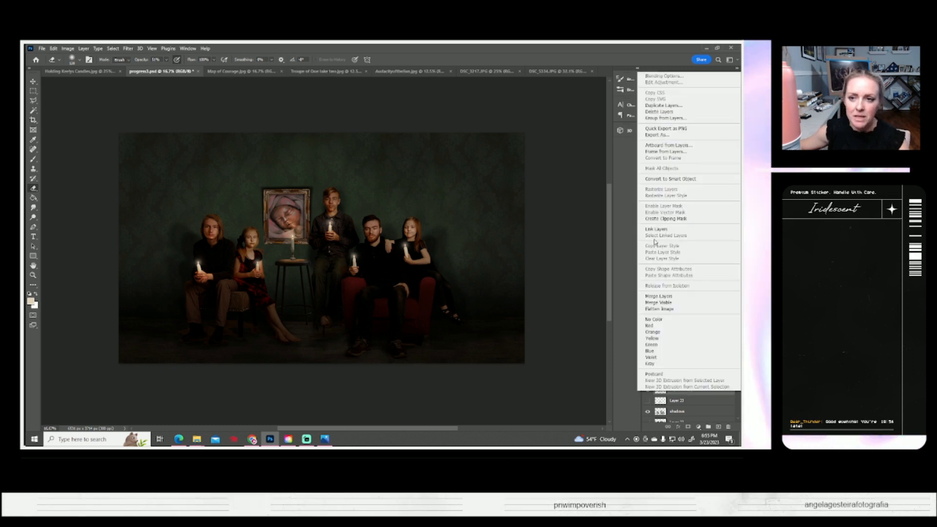
{"action": "left_click", "coordinate": [661, 296]}
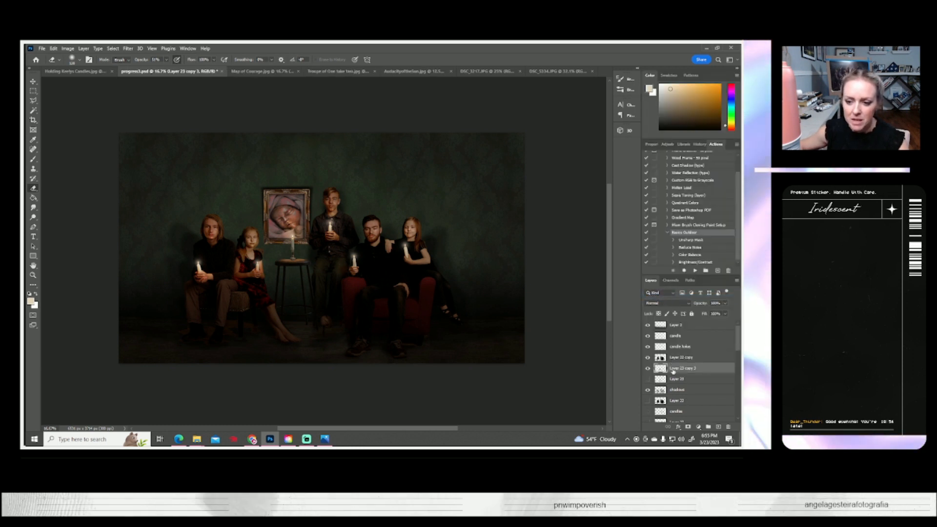
- Duplicate the merged stool layer within progress3.psd and hide the merged original below it
{"action": "right_click", "coordinate": [673, 370]}
{"action": "left_click", "coordinate": [663, 80]}
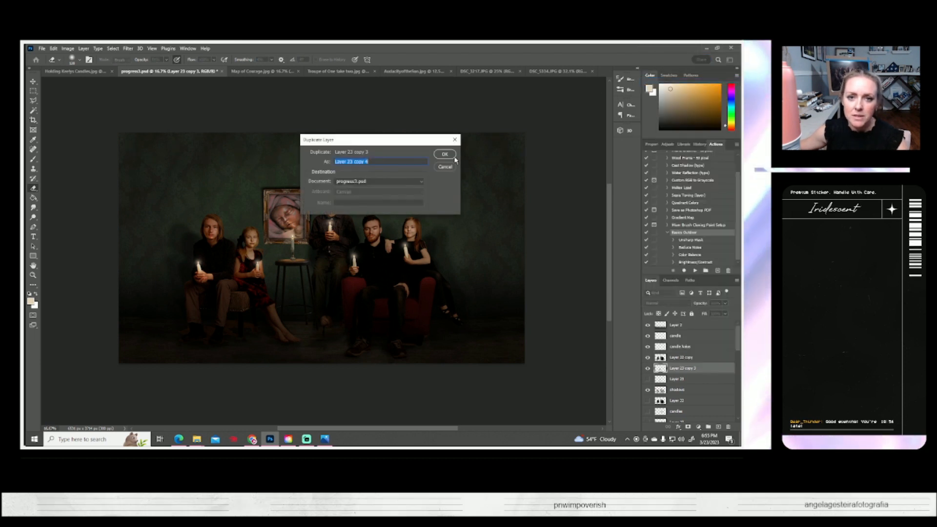
{"action": "key", "text": "Return"}
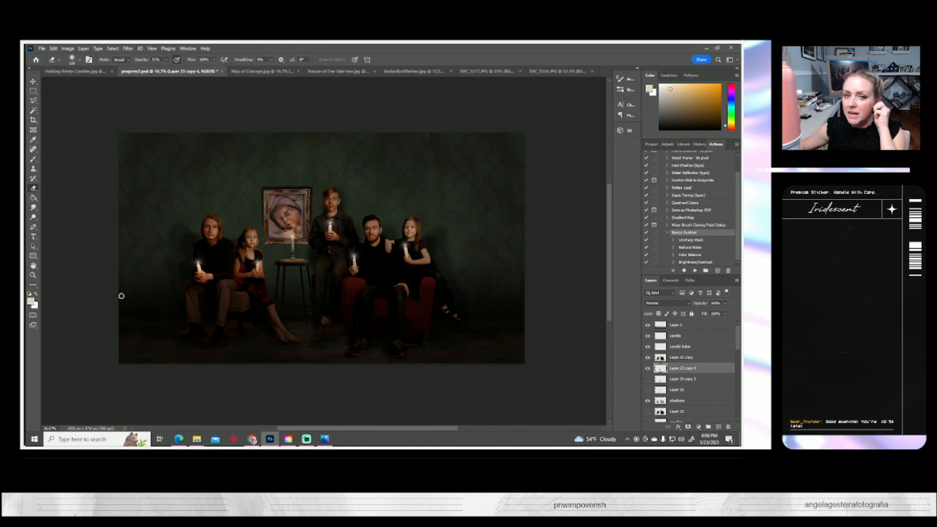
{"action": "left_click", "coordinate": [33, 275]}
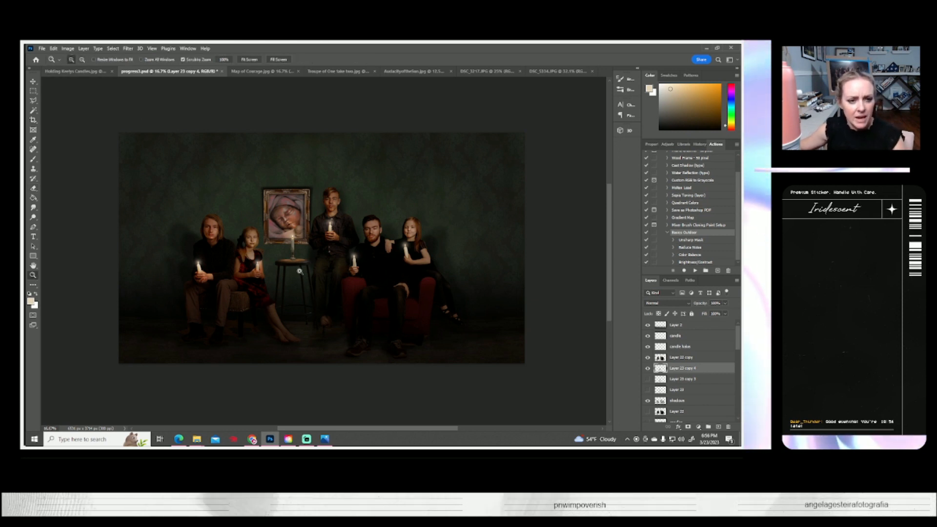
- Clone out the bright glare on the stool's lower footrest ring with a small soft round Clone Stamp brush
{"action": "left_click", "coordinate": [294, 278]}
{"action": "left_click", "coordinate": [294, 279]}
{"action": "left_click", "coordinate": [294, 279]}
{"action": "left_click", "coordinate": [294, 279]}
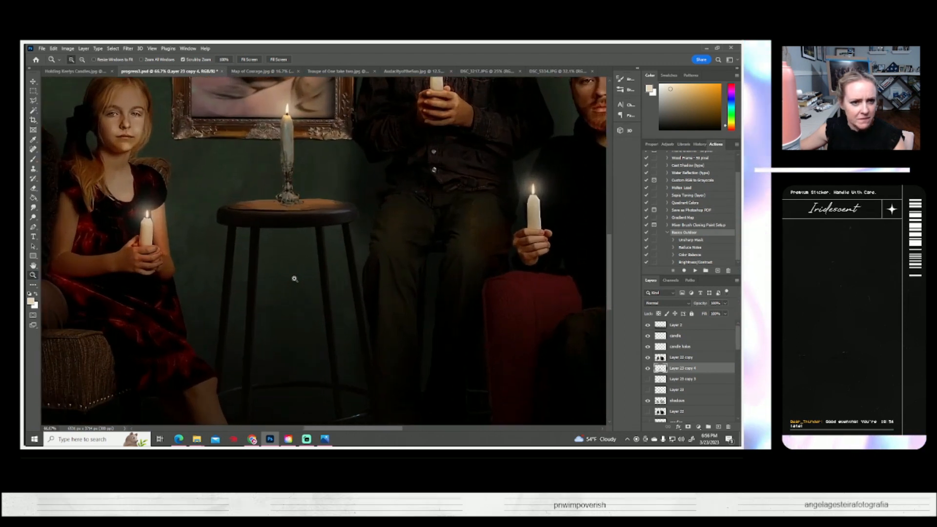
{"action": "scroll", "coordinate": [294, 279], "scroll_direction": "down", "scroll_amount": 4}
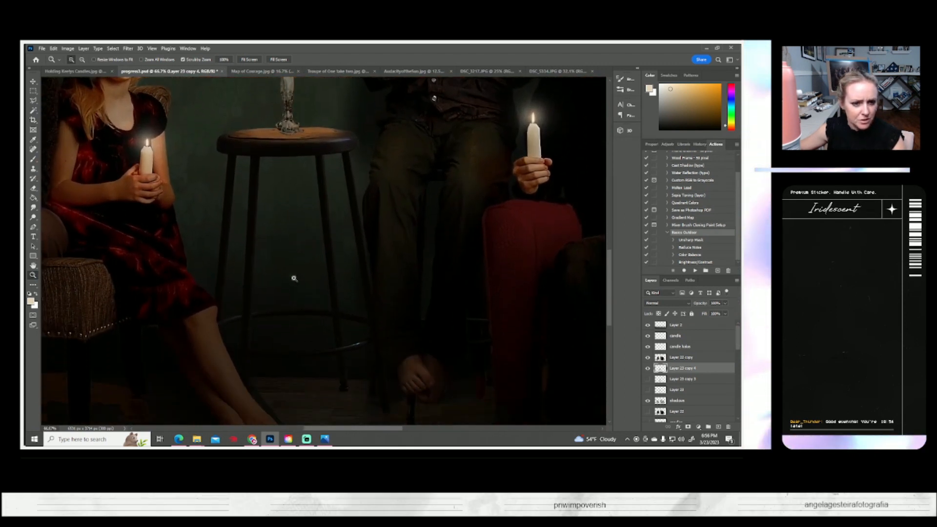
{"action": "left_click", "coordinate": [339, 310]}
{"action": "left_click", "coordinate": [347, 302]}
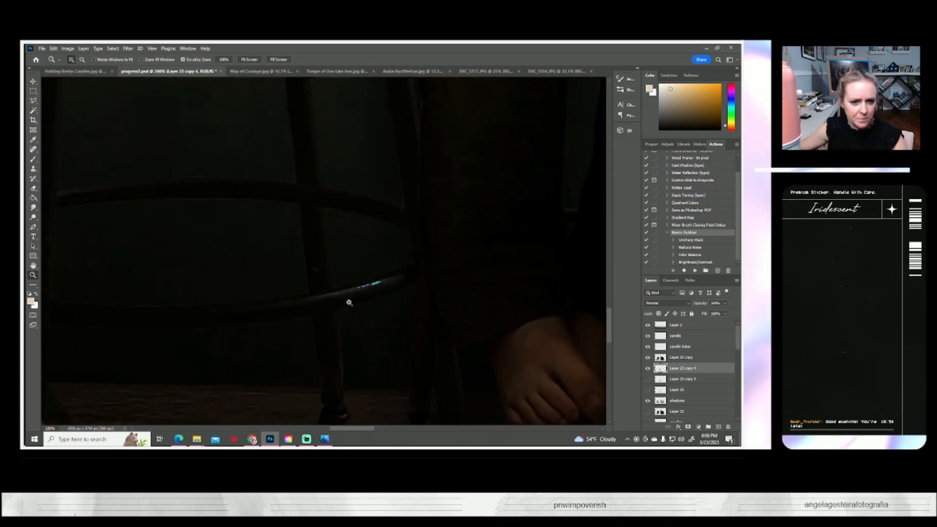
{"action": "left_click", "coordinate": [33, 169]}
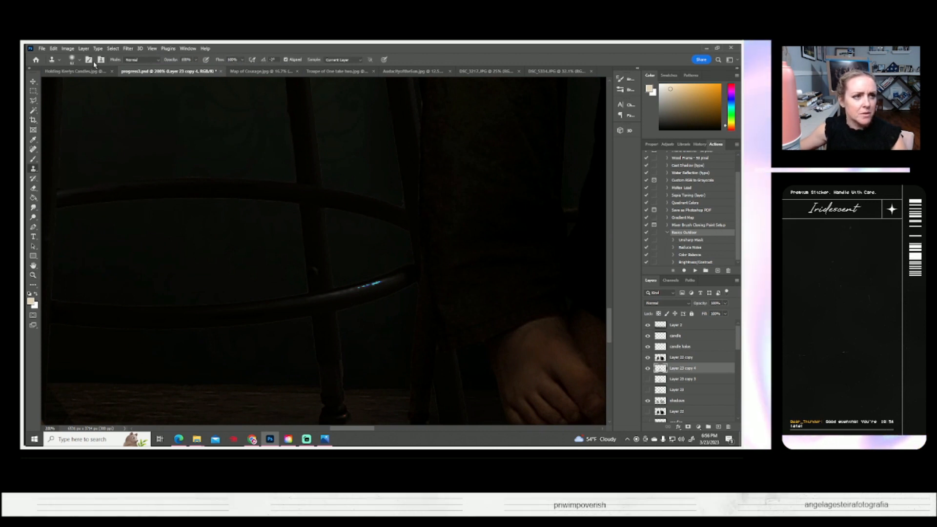
{"action": "left_click", "coordinate": [79, 61]}
{"action": "left_click_drag", "start_coordinate": [87, 84], "coordinate": [71, 84]}
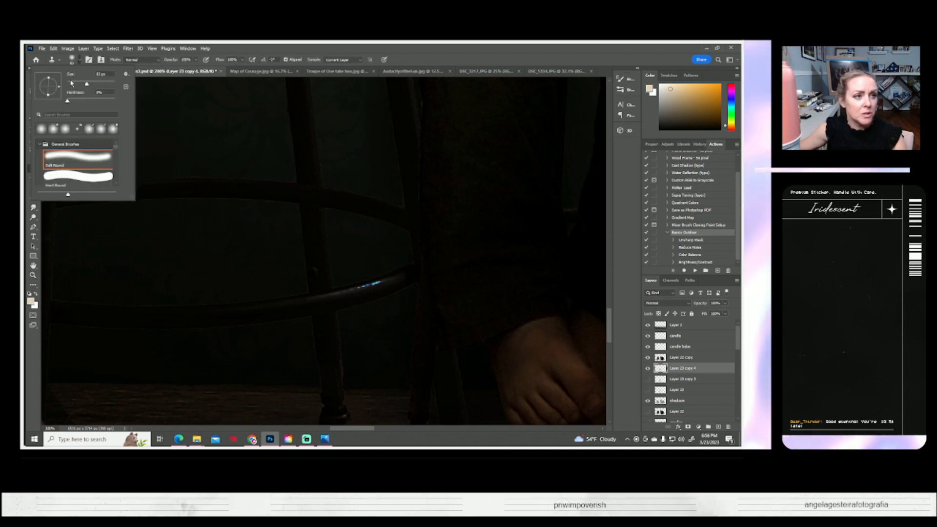
{"action": "left_click", "coordinate": [316, 299], "text": "alt"}
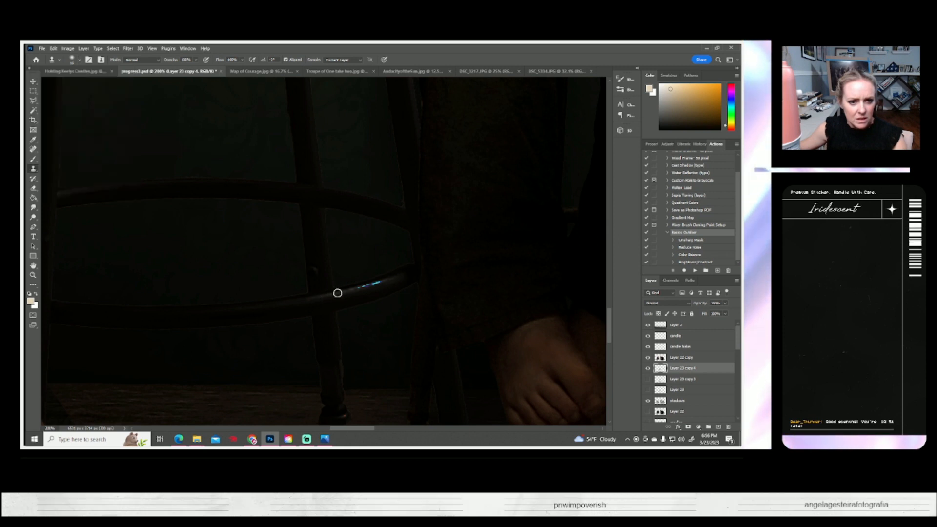
{"action": "left_click_drag", "start_coordinate": [357, 289], "coordinate": [371, 285]}
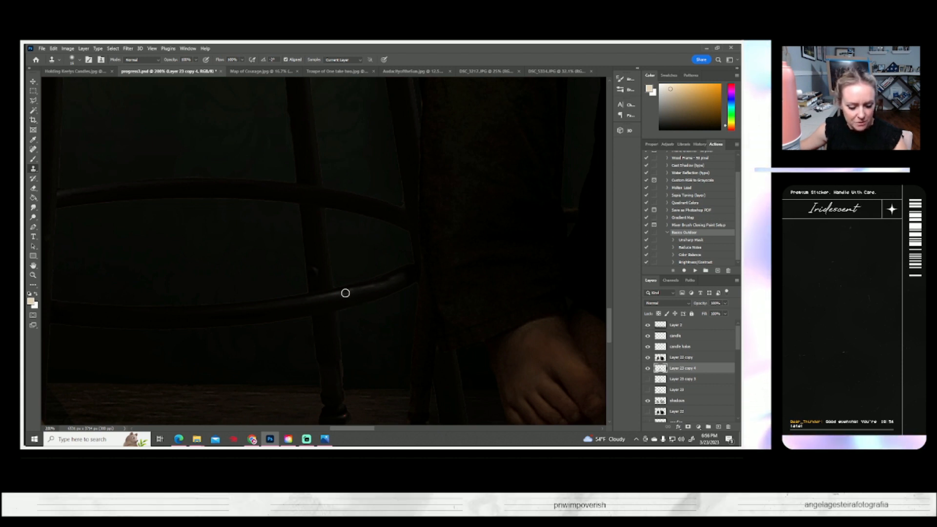
{"action": "left_click_drag", "start_coordinate": [378, 283], "coordinate": [402, 276]}
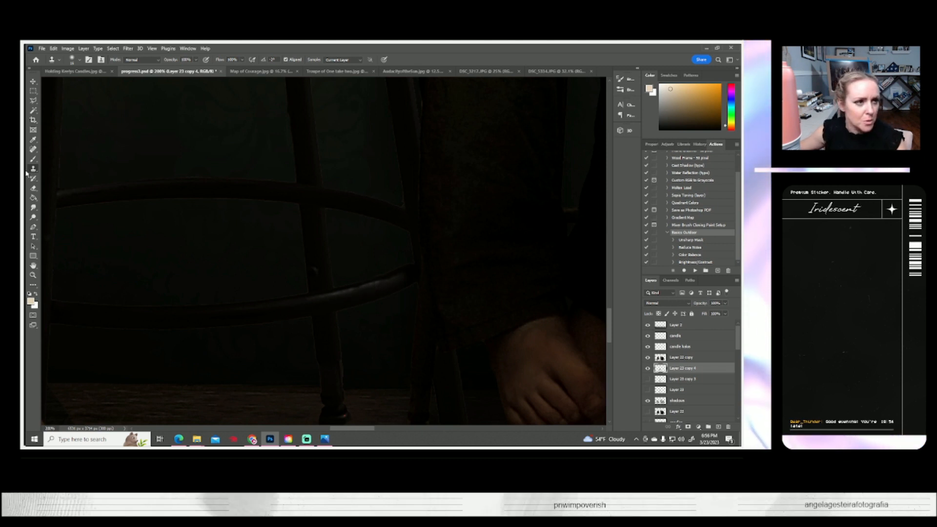
- Lasso the retouched section of the lower footrest ring and isolate it on a duplicate of the stool layer
{"action": "left_click", "coordinate": [33, 101]}
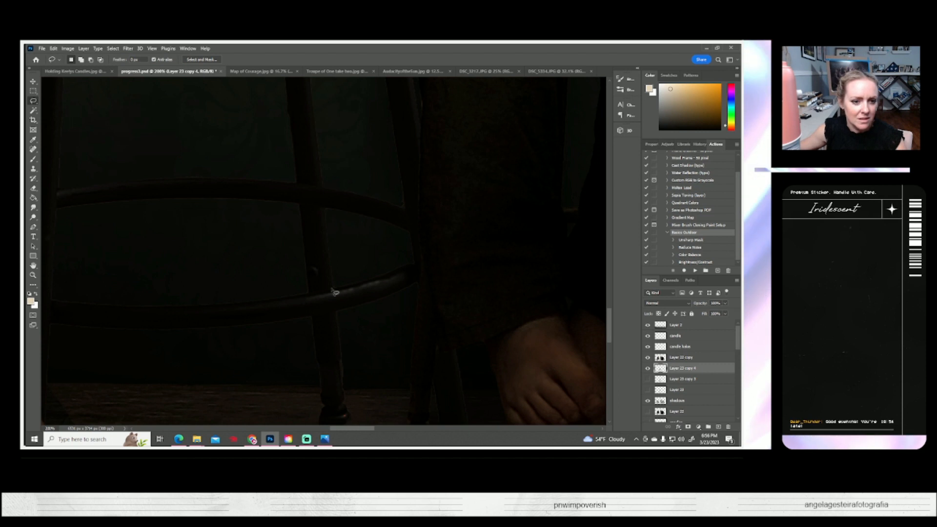
{"action": "mouse_move", "coordinate": [340, 282]}
{"action": "left_mouse_down"}
{"action": "mouse_move", "coordinate": [291, 308]}
{"action": "mouse_move", "coordinate": [380, 315]}
{"action": "mouse_move", "coordinate": [403, 270]}
{"action": "left_mouse_up"}
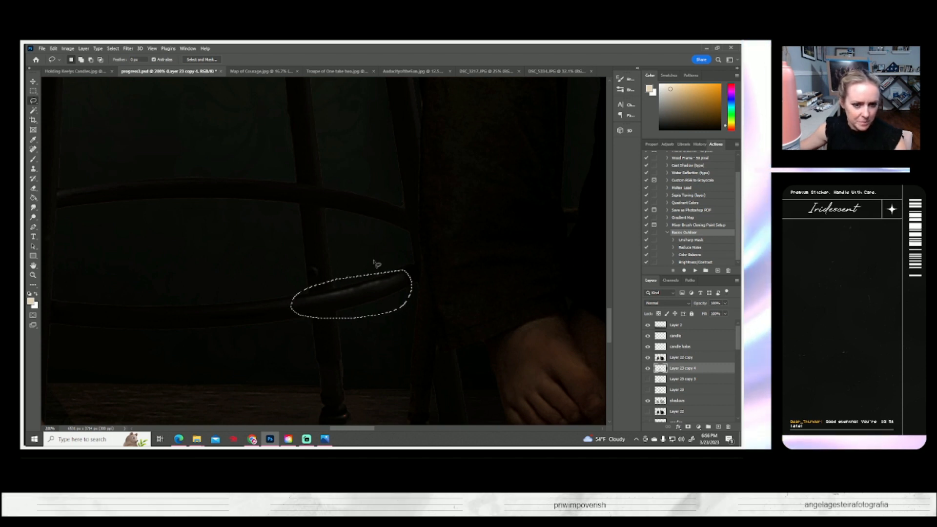
{"action": "right_click", "coordinate": [683, 368]}
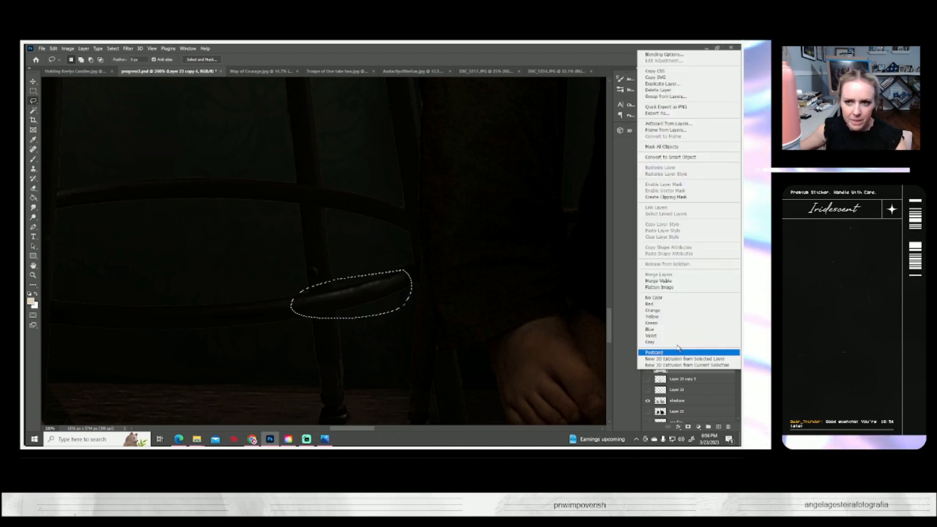
{"action": "left_click", "coordinate": [660, 83]}
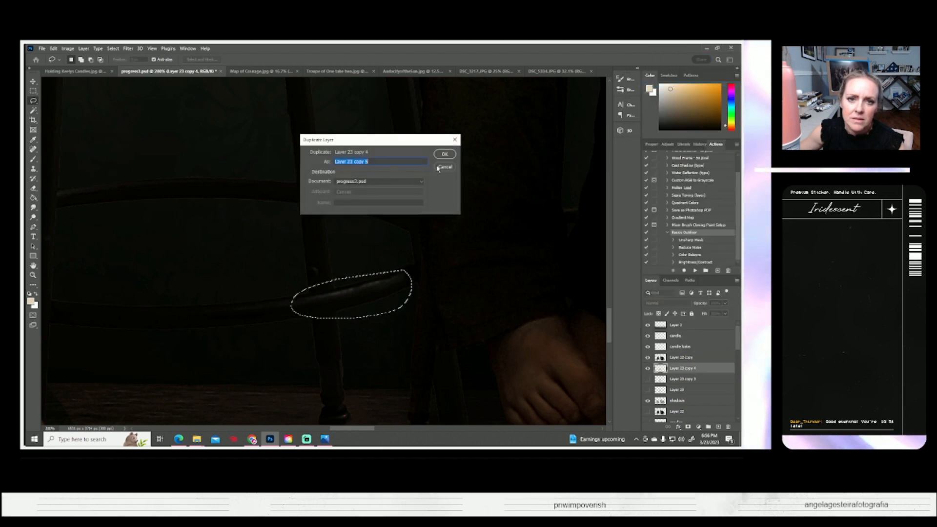
{"action": "key", "text": "Return"}
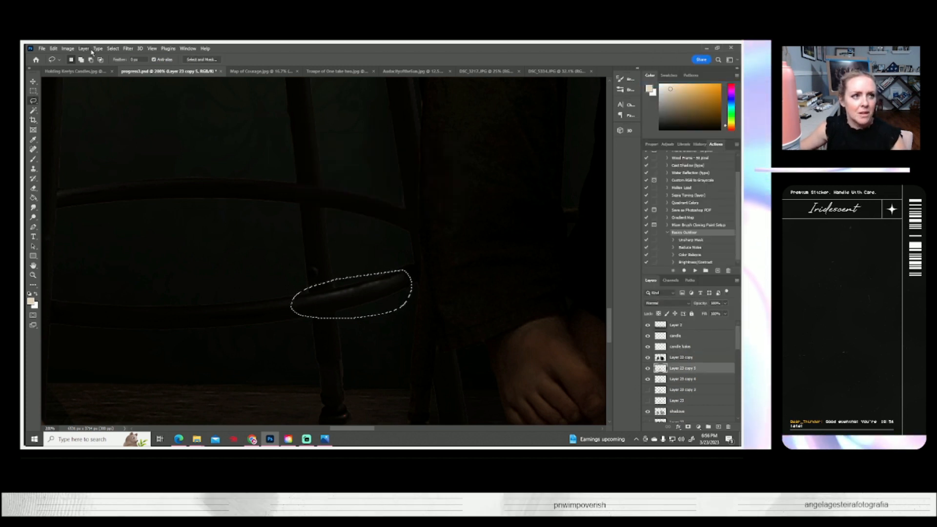
{"action": "left_click", "coordinate": [89, 49]}
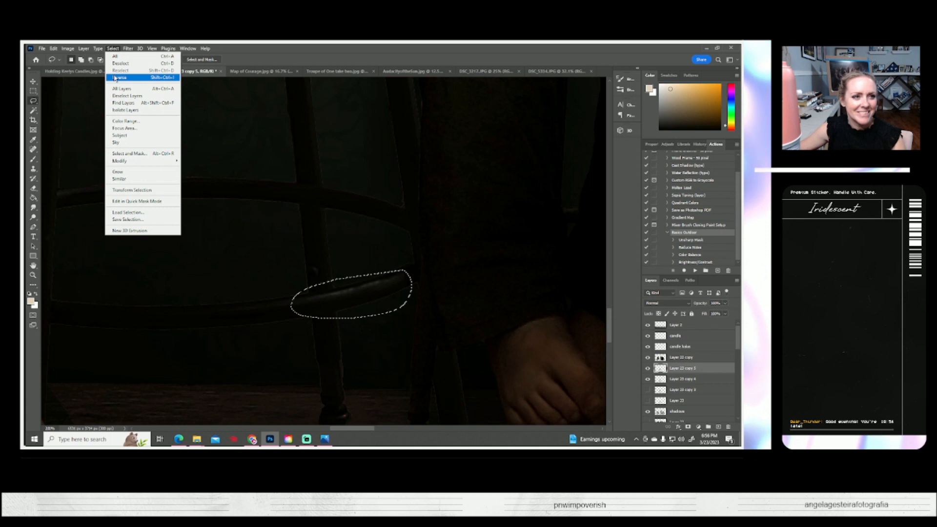
{"action": "left_click", "coordinate": [115, 80]}
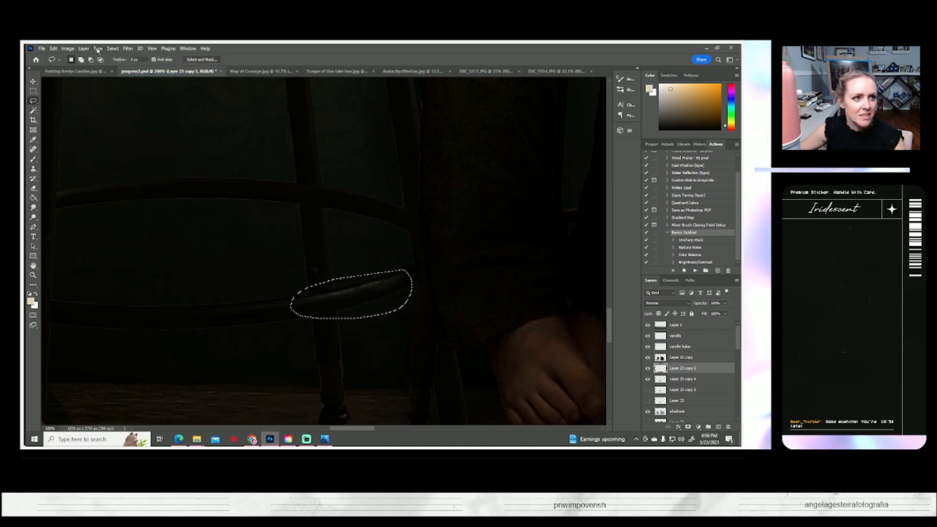
- Warm the isolated footrest section's midtones with Color Balance toward red and -40 toward yellow, and clear the selection
{"action": "left_click", "coordinate": [73, 49]}
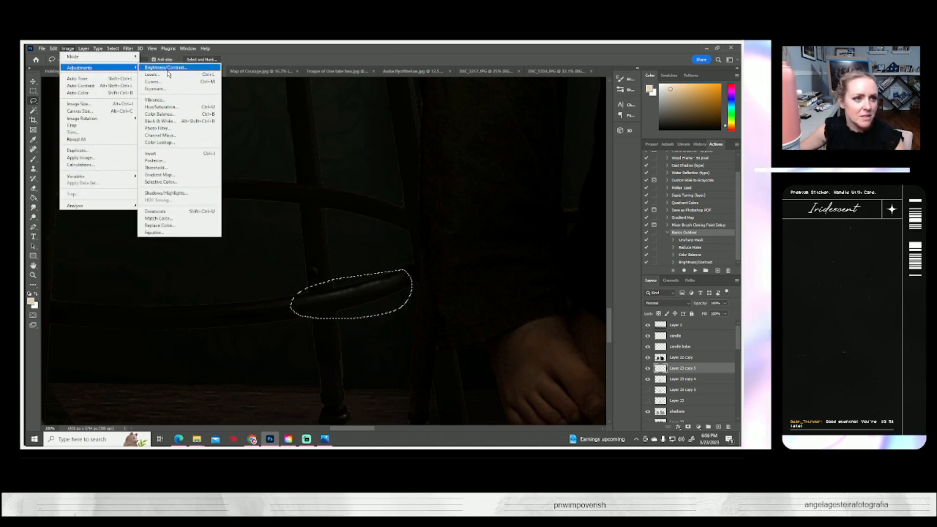
{"action": "mouse_move", "coordinate": [161, 49]}
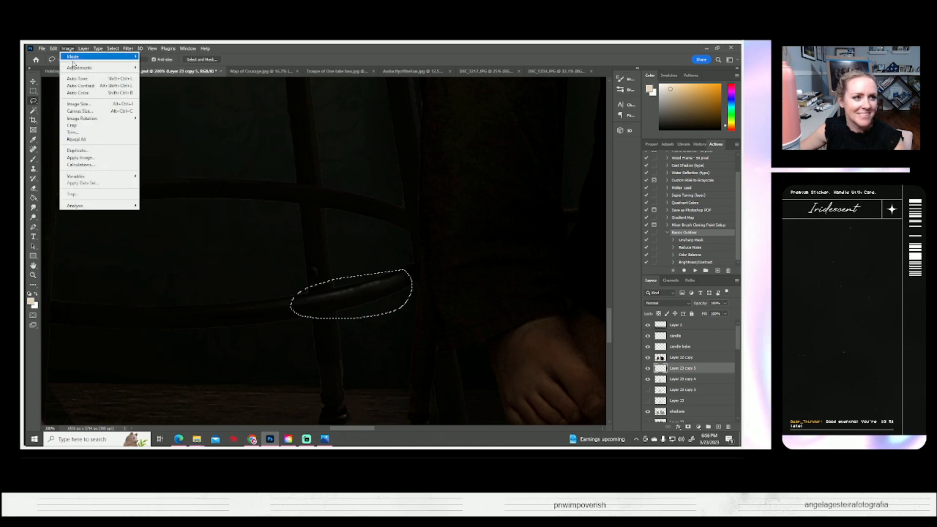
{"action": "mouse_move", "coordinate": [82, 68]}
{"action": "left_click", "coordinate": [159, 114]}
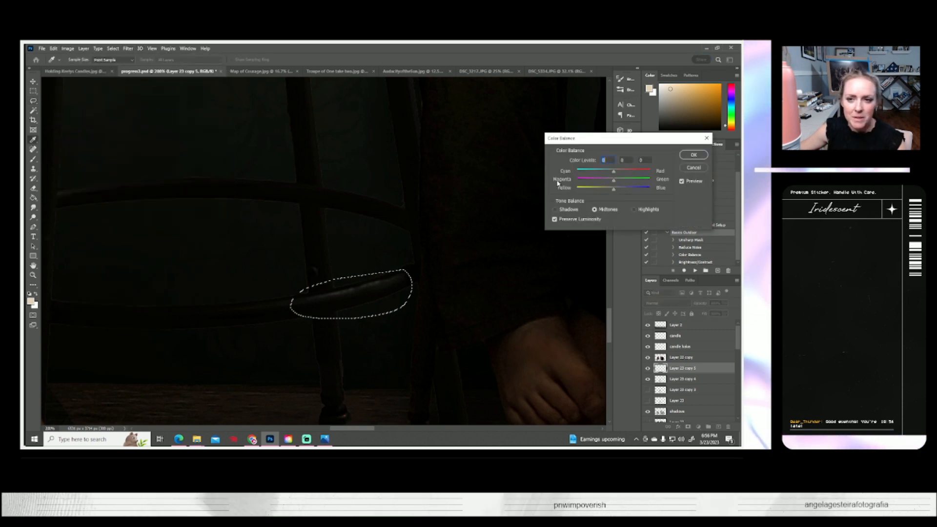
{"action": "mouse_move", "coordinate": [614, 171]}
{"action": "left_mouse_down"}
{"action": "mouse_move", "coordinate": [623, 171]}
{"action": "mouse_move", "coordinate": [599, 189]}
{"action": "mouse_move", "coordinate": [624, 172]}
{"action": "left_mouse_up"}
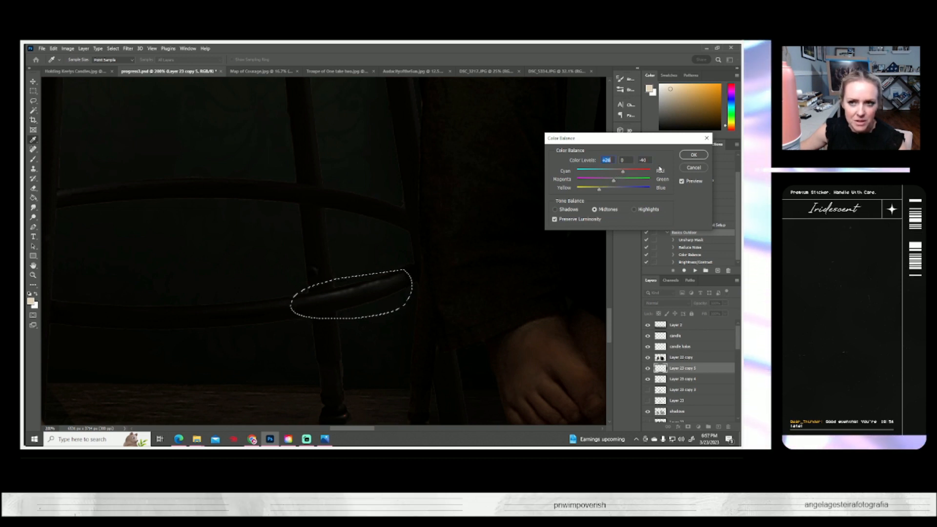
{"action": "left_click", "coordinate": [693, 155]}
{"action": "left_click", "coordinate": [113, 48]}
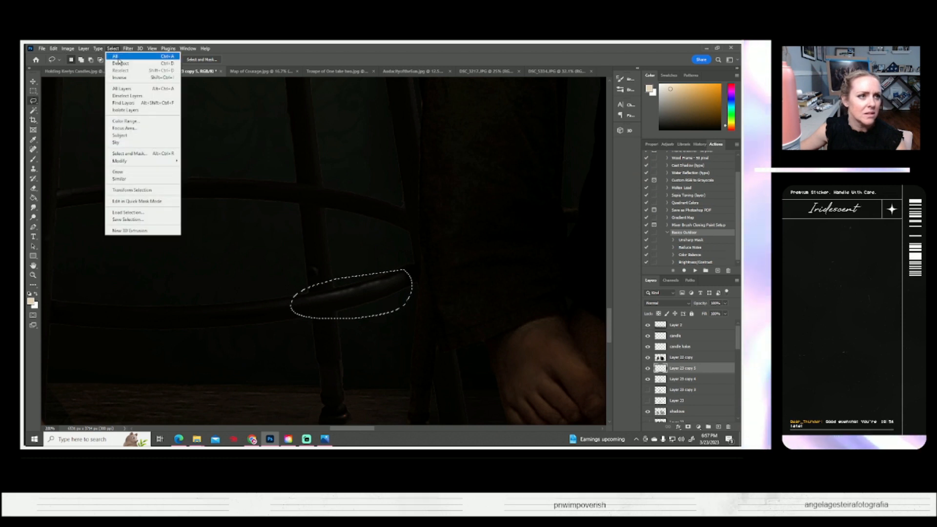
{"action": "left_click", "coordinate": [120, 62]}
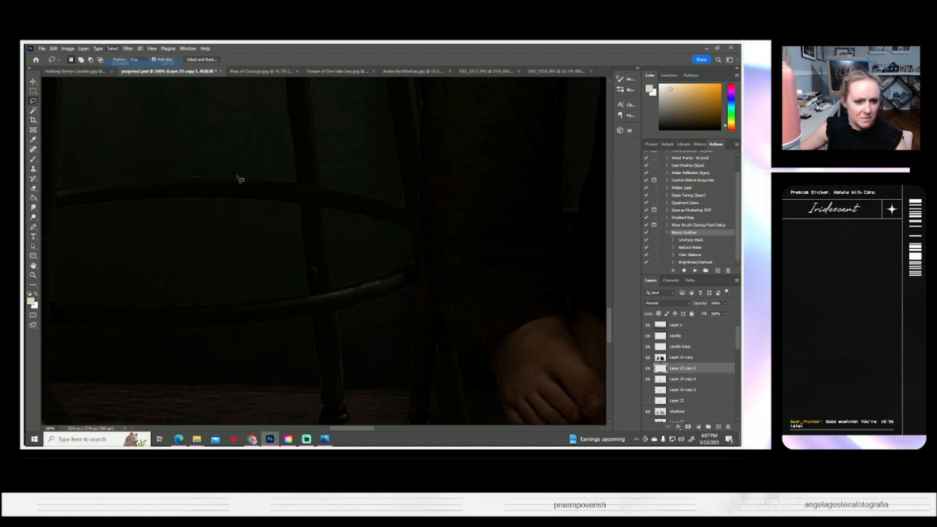
- Merge the color-corrected footrest layer with the stool layer directly below it
{"action": "left_click", "coordinate": [680, 380], "text": "shift"}
{"action": "right_click", "coordinate": [681, 381]}
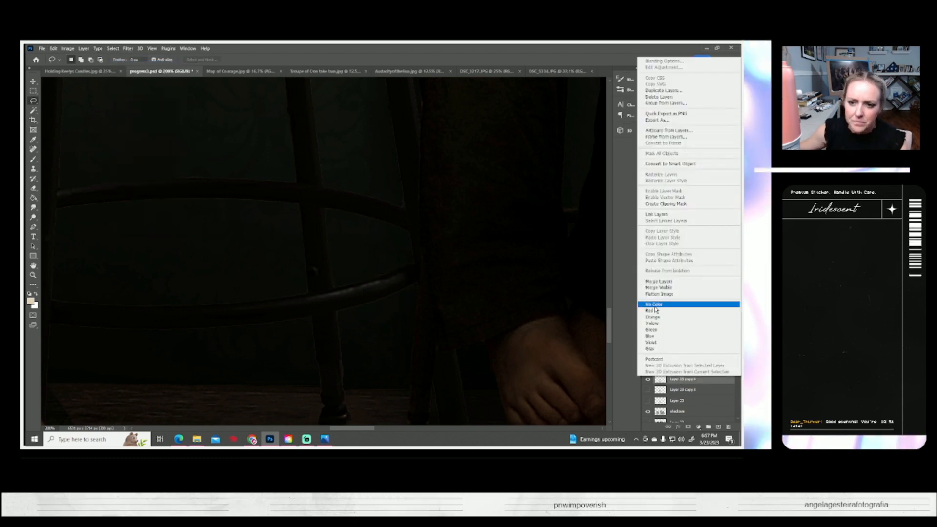
{"action": "left_click", "coordinate": [657, 282]}
- Duplicate the merged stool layer, hide the original beneath it, and save progress3.psd
{"action": "right_click", "coordinate": [681, 369]}
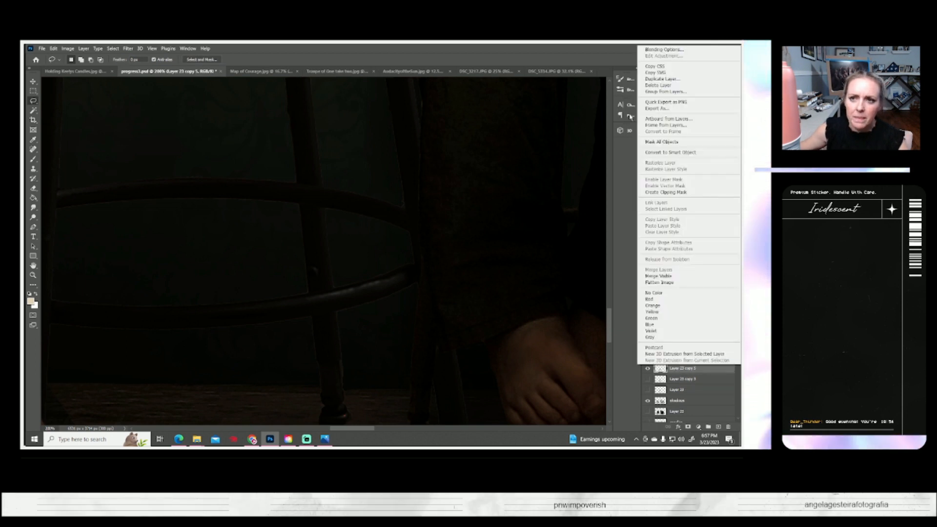
{"action": "left_click", "coordinate": [657, 79]}
{"action": "key", "text": "Return"}
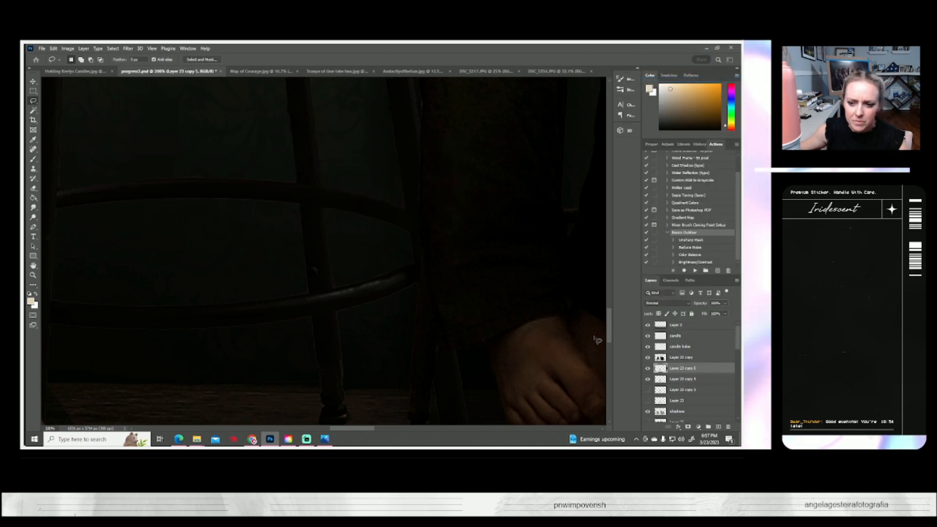
{"action": "left_click", "coordinate": [647, 379]}
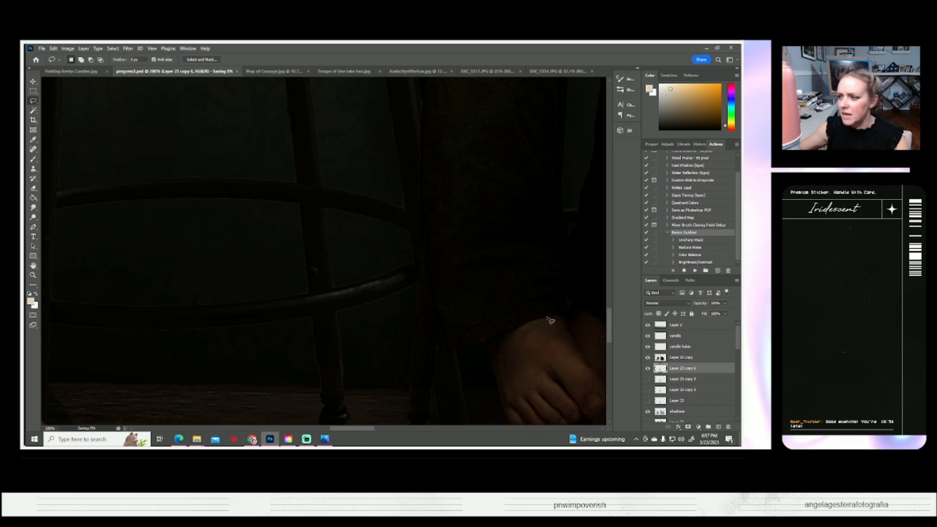
{"action": "key", "text": "ctrl+s"}
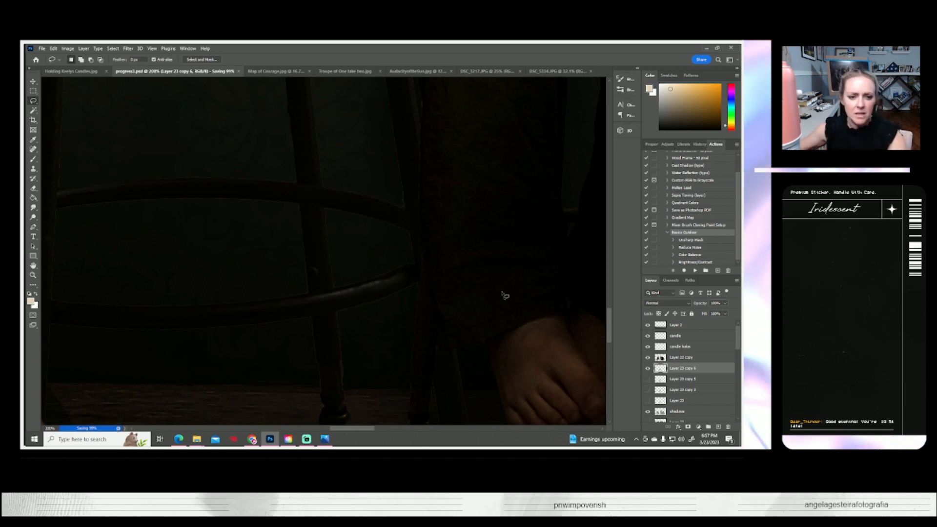
- Erase the light fringe along the stool's lower leg below the footrest ring with a soft 4 px Eraser at 100% opacity
{"action": "left_click_drag", "start_coordinate": [220, 322], "coordinate": [240, 224]}
{"action": "left_click", "coordinate": [33, 275]}
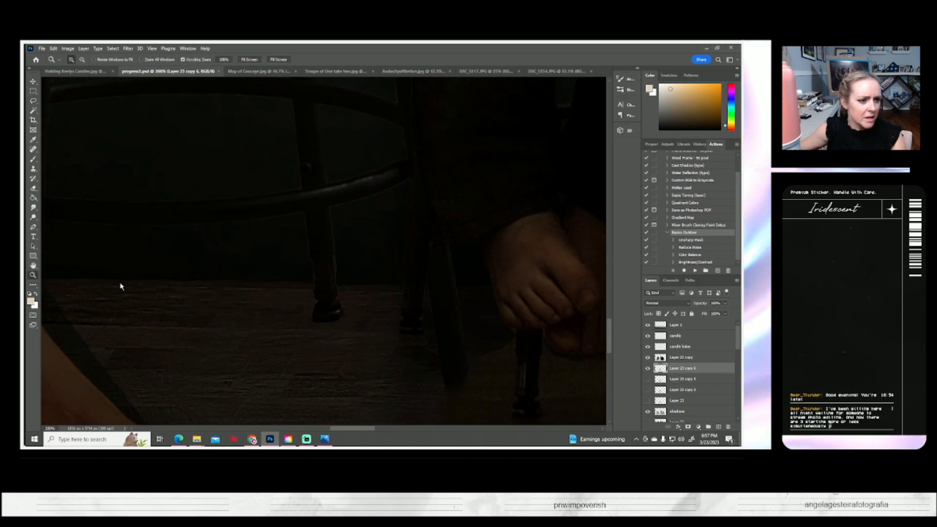
{"action": "left_click", "coordinate": [339, 314]}
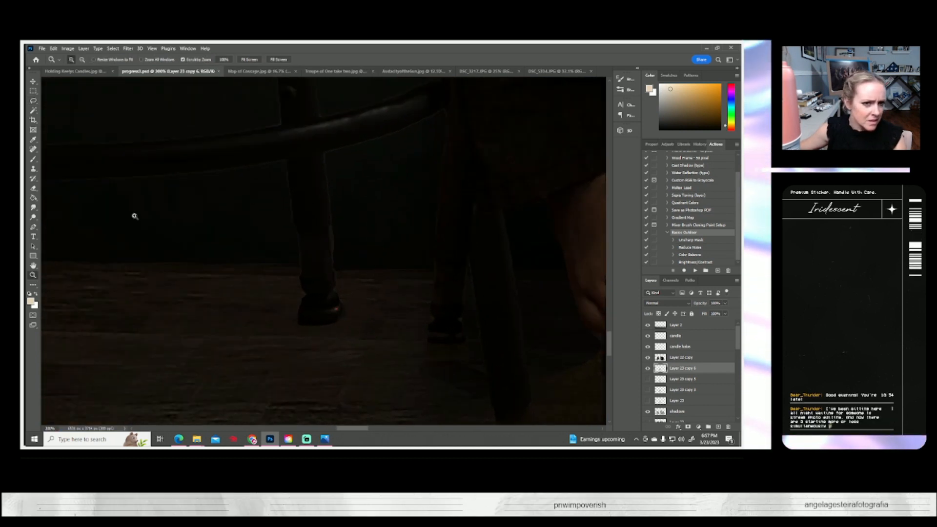
{"action": "left_click", "coordinate": [34, 188]}
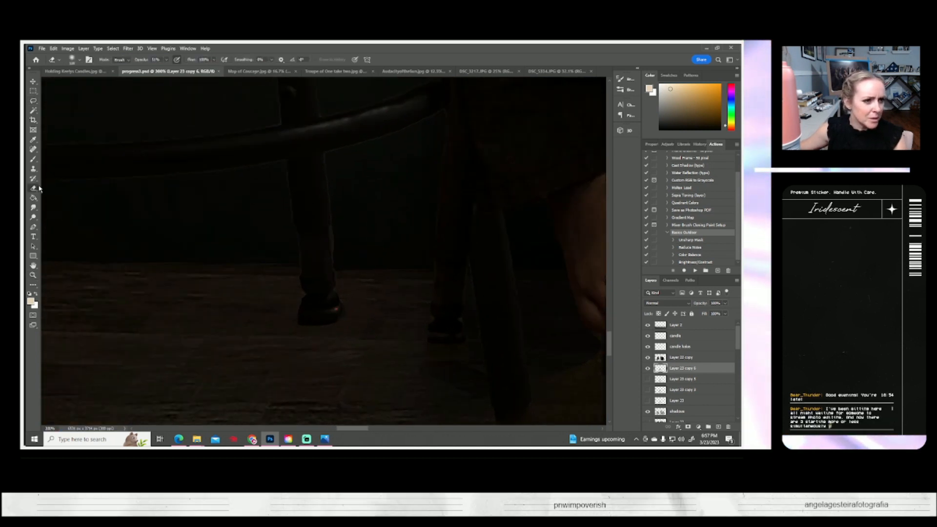
{"action": "left_click", "coordinate": [73, 58]}
{"action": "left_click_drag", "start_coordinate": [72, 83], "coordinate": [69, 84]}
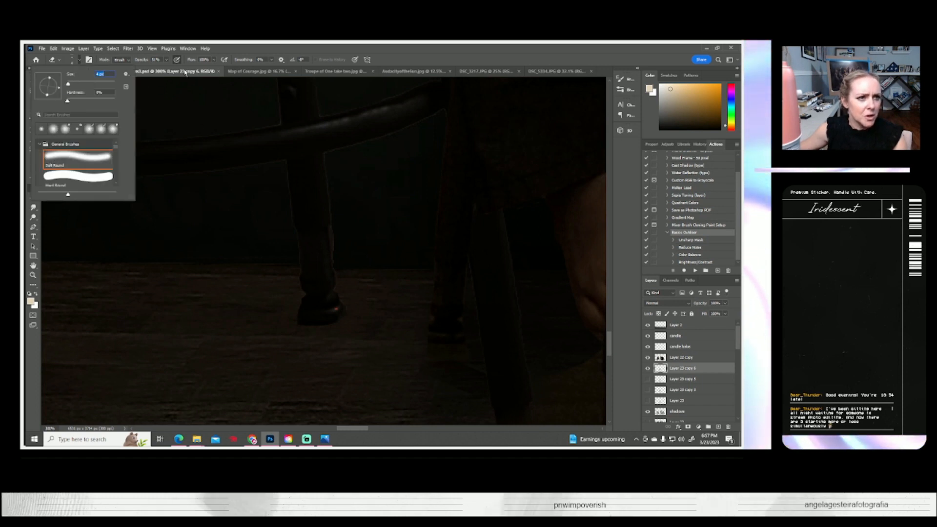
{"action": "left_click", "coordinate": [166, 60]}
{"action": "left_click_drag", "start_coordinate": [166, 68], "coordinate": [241, 74]}
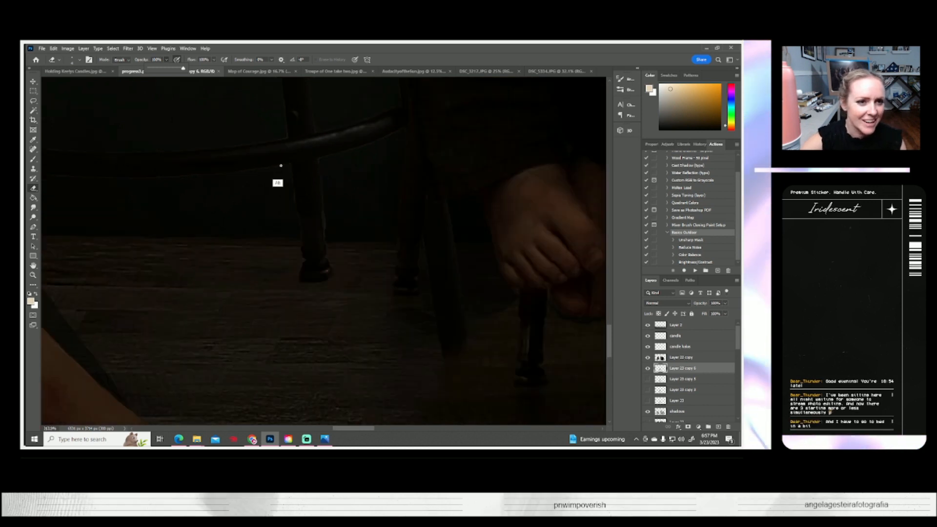
{"action": "left_click", "coordinate": [291, 169], "text": "alt"}
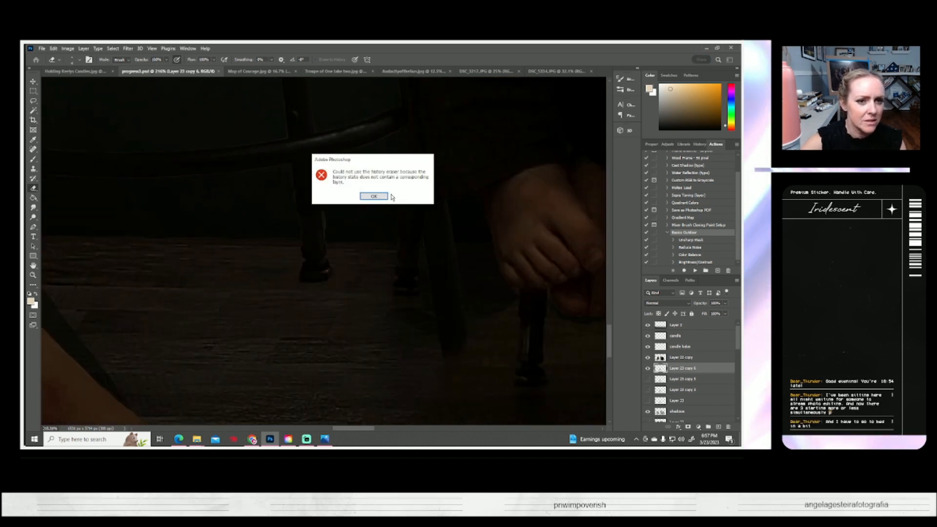
{"action": "left_click", "coordinate": [373, 196]}
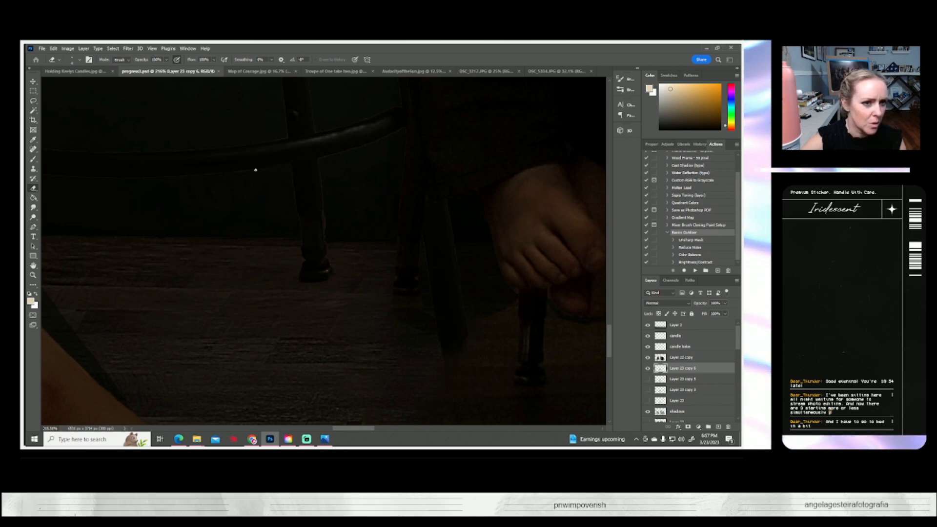
{"action": "left_click", "coordinate": [295, 173]}
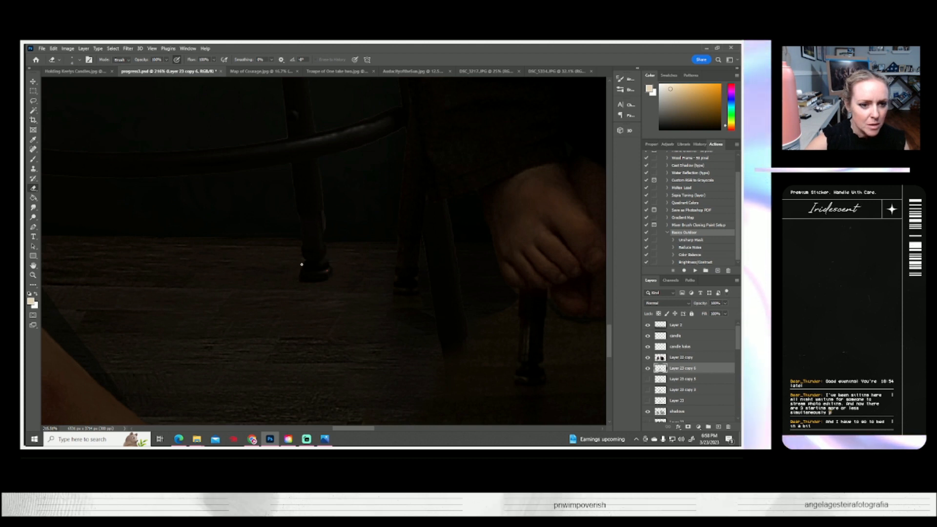
{"action": "scroll", "coordinate": [329, 236], "scroll_direction": "up", "scroll_amount": 1}
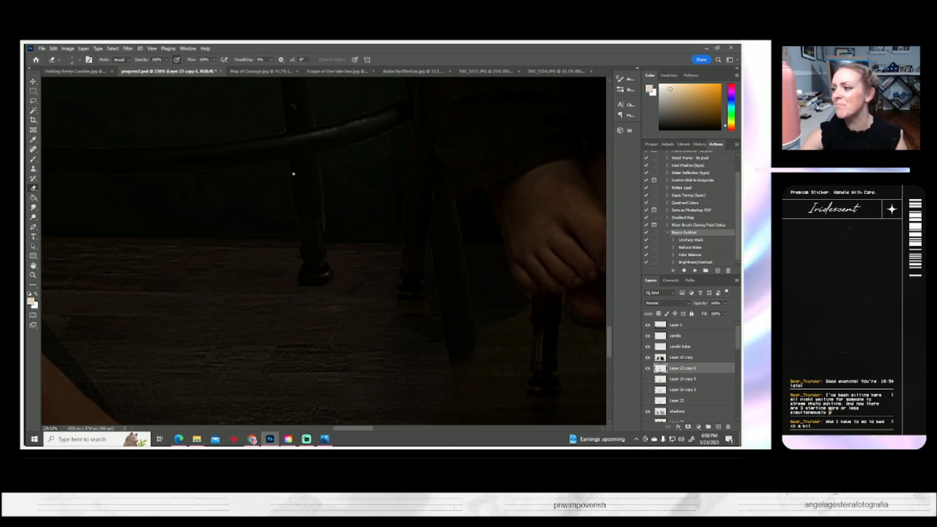
- Remove the red highlight on the foot of the stool leg with a 4 px Spot Healing Brush
{"action": "left_click_drag", "start_coordinate": [303, 281], "coordinate": [275, 316]}
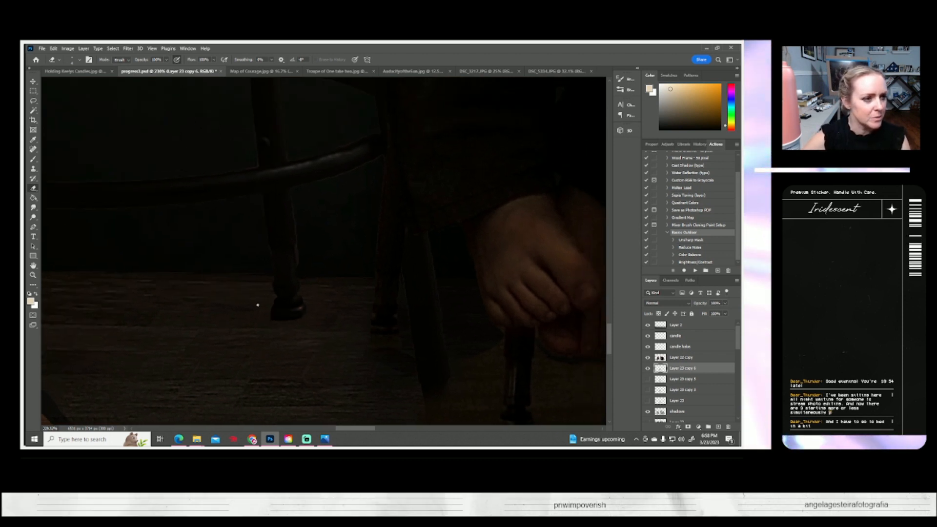
{"action": "left_click", "coordinate": [33, 168]}
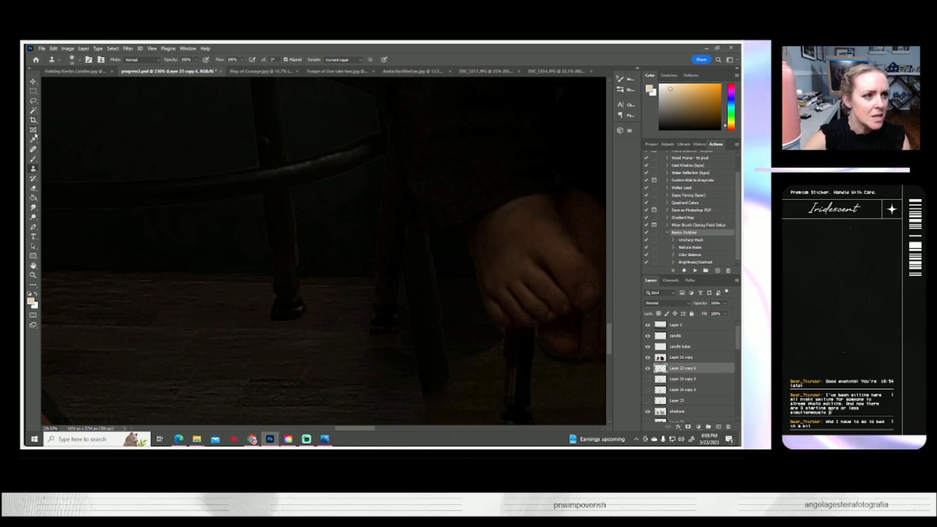
{"action": "left_click", "coordinate": [33, 149]}
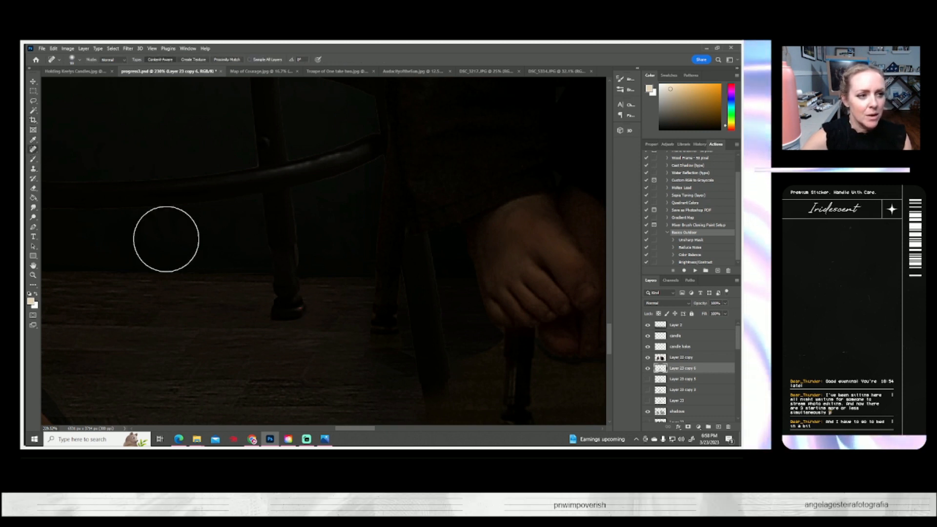
{"action": "left_click", "coordinate": [79, 59]}
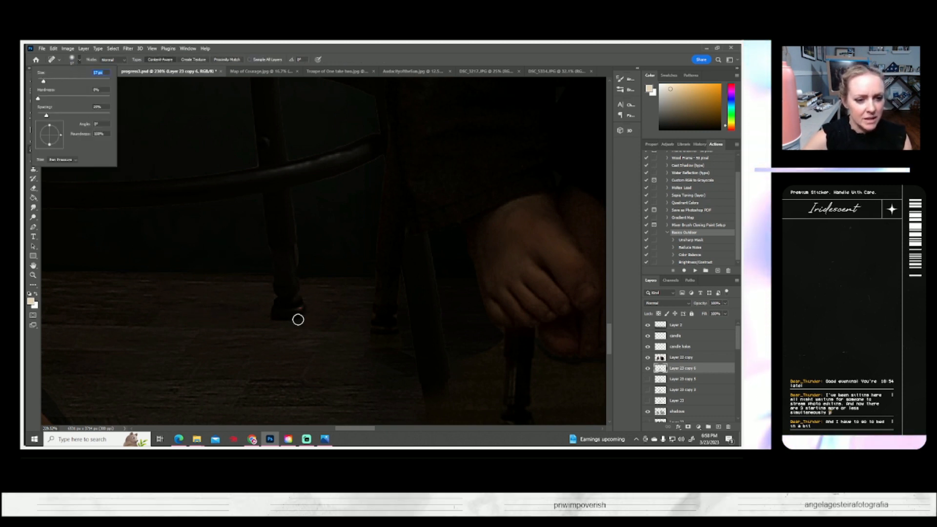
{"action": "left_click_drag", "start_coordinate": [42, 82], "coordinate": [39, 81]}
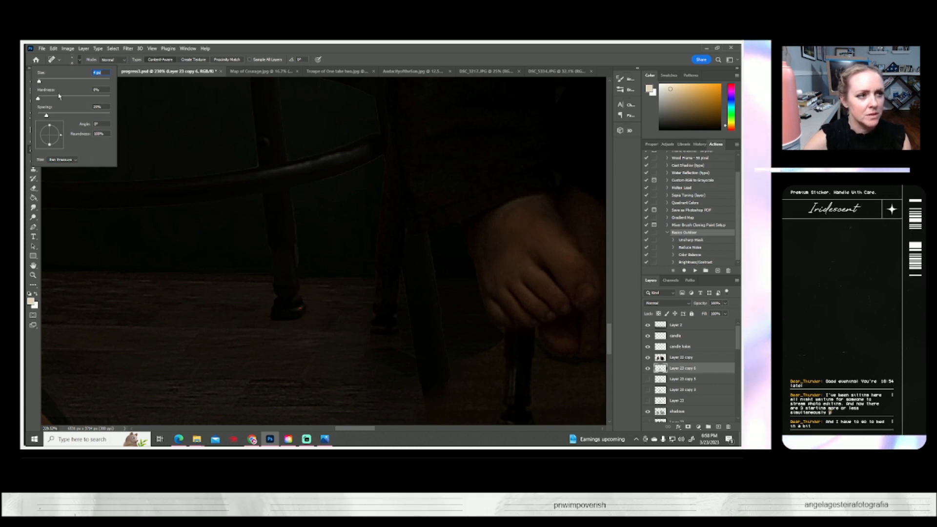
{"action": "left_click_drag", "start_coordinate": [304, 312], "coordinate": [288, 309]}
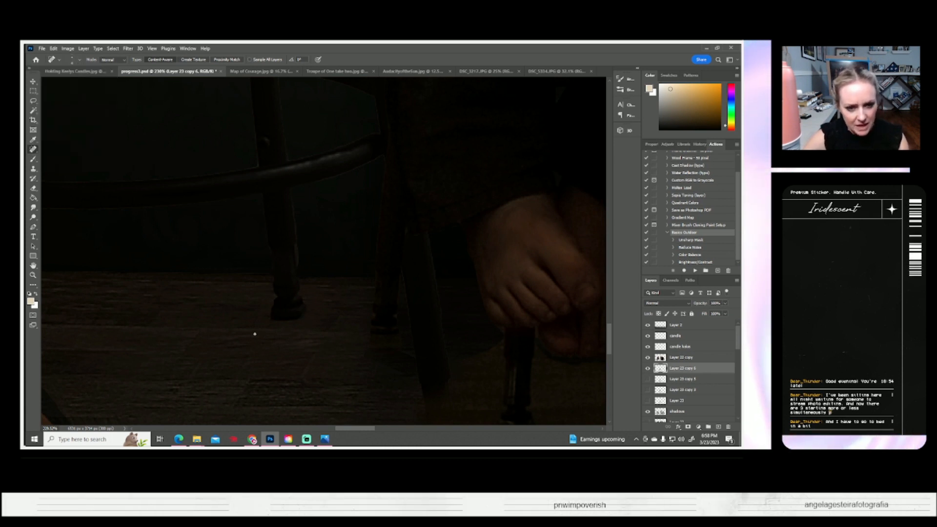
- Erase the light fringe around the stool's two footrest rings and the leg section between them
{"action": "left_click", "coordinate": [33, 188]}
{"action": "left_click_drag", "start_coordinate": [331, 196], "coordinate": [263, 254]}
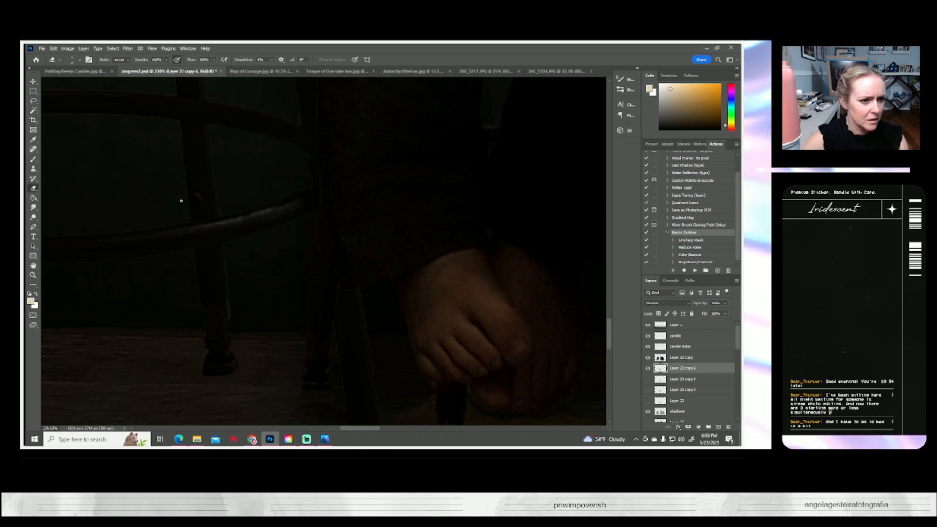
{"action": "left_click_drag", "start_coordinate": [156, 230], "coordinate": [203, 264]}
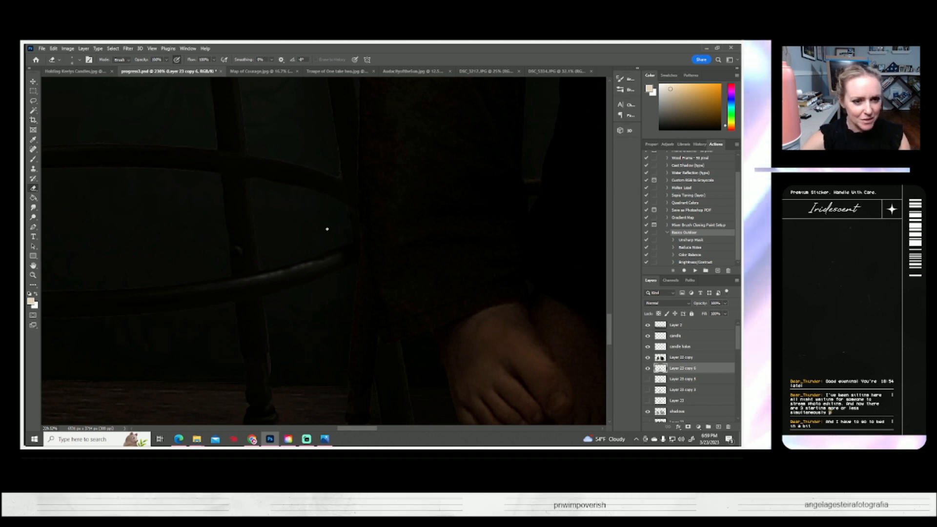
{"action": "left_click_drag", "start_coordinate": [303, 312], "coordinate": [308, 400]}
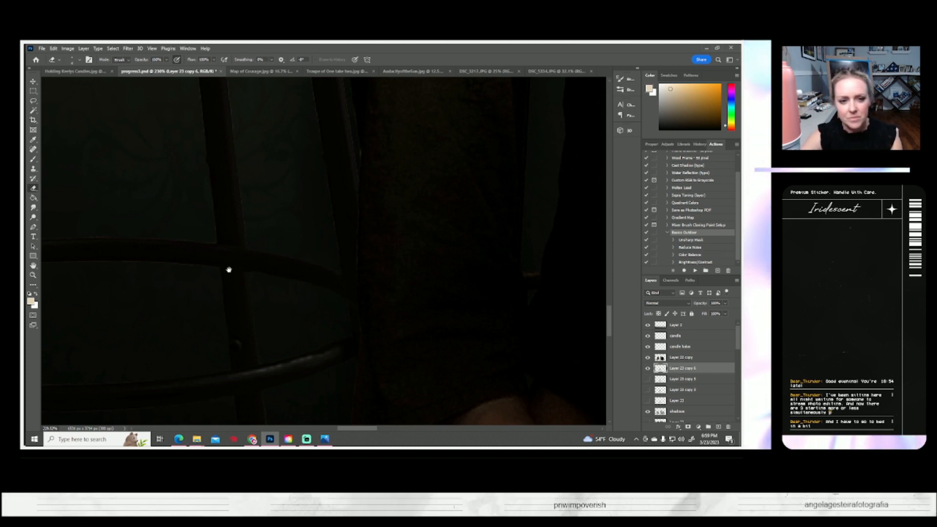
{"action": "left_click_drag", "start_coordinate": [280, 276], "coordinate": [246, 302]}
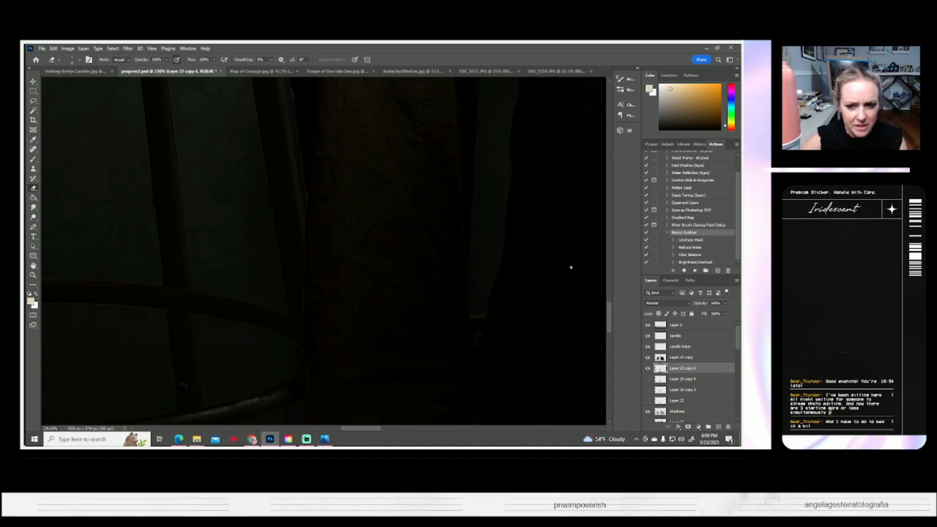
- Clean up the light fringe where the stool's legs meet the trousers, erasing on both the figure layer and the stool layer
{"action": "left_click", "coordinate": [682, 356]}
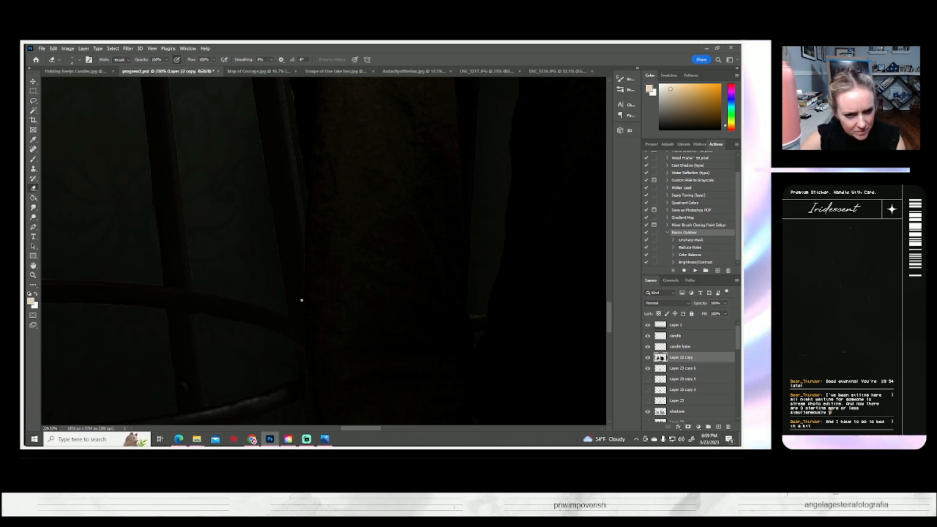
{"action": "left_click", "coordinate": [679, 368]}
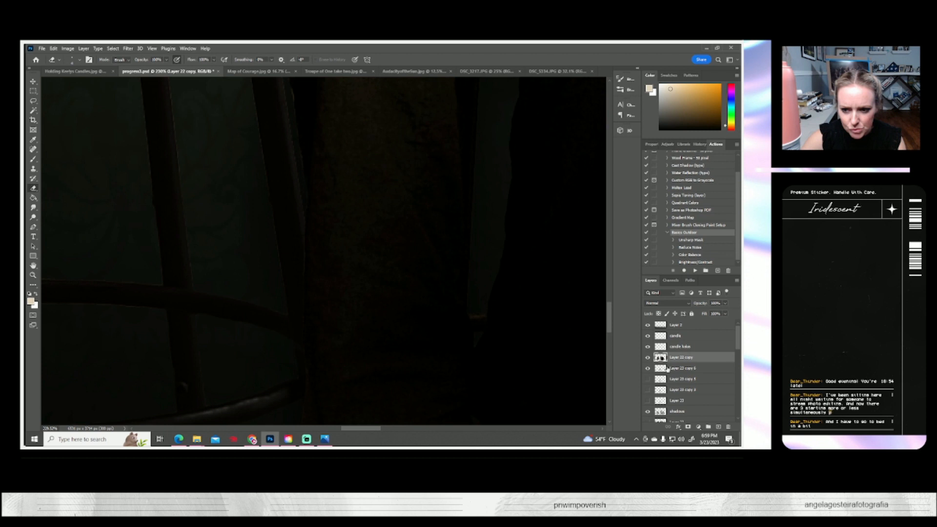
{"action": "left_click_drag", "start_coordinate": [241, 285], "coordinate": [270, 361]}
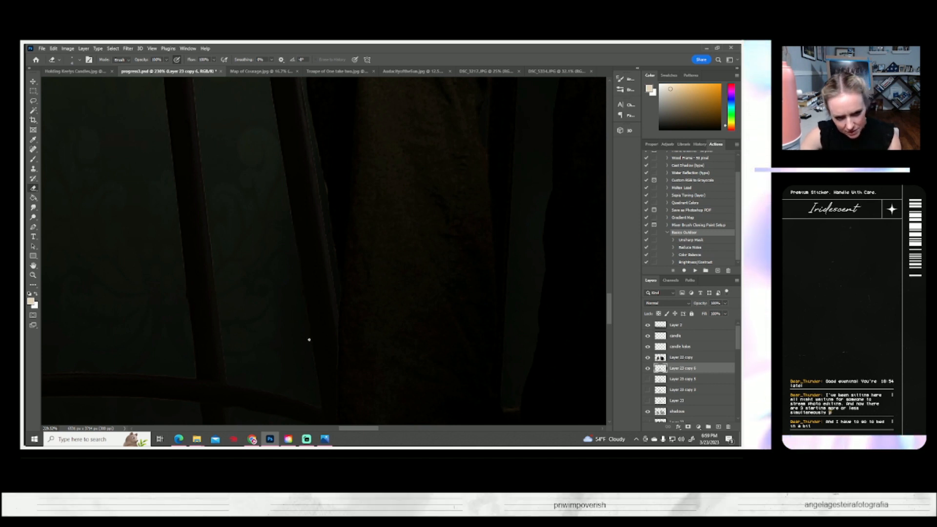
{"action": "left_click_drag", "start_coordinate": [259, 286], "coordinate": [254, 377]}
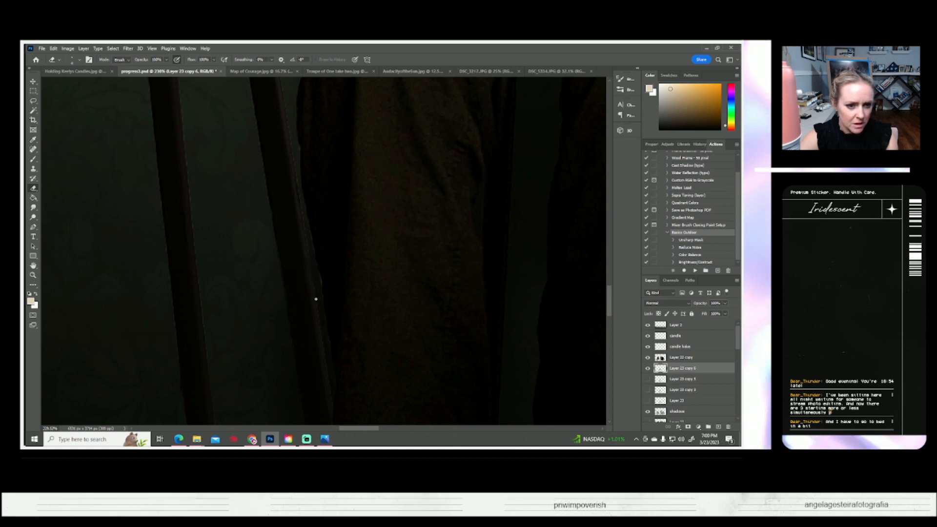
{"action": "right_click", "coordinate": [318, 313]}
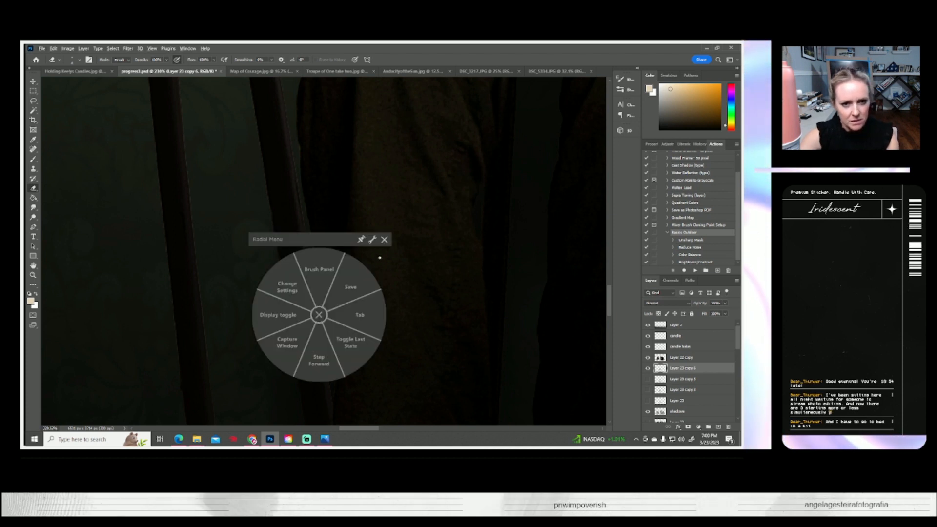
{"action": "left_click", "coordinate": [383, 241]}
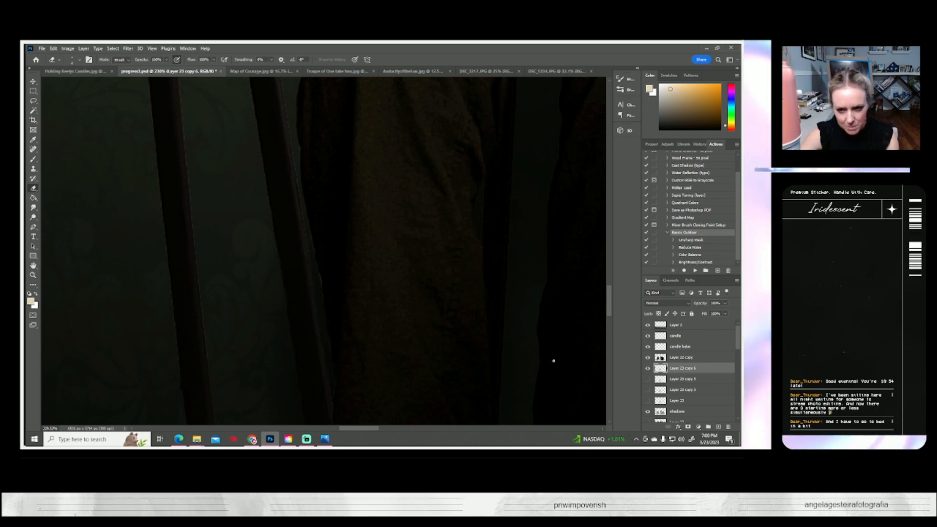
{"action": "left_click", "coordinate": [666, 359]}
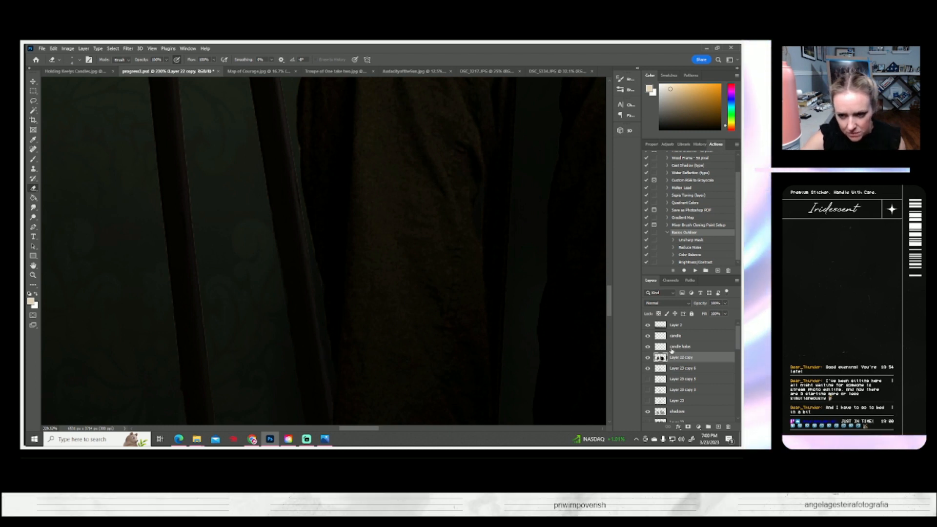
{"action": "left_click", "coordinate": [669, 369]}
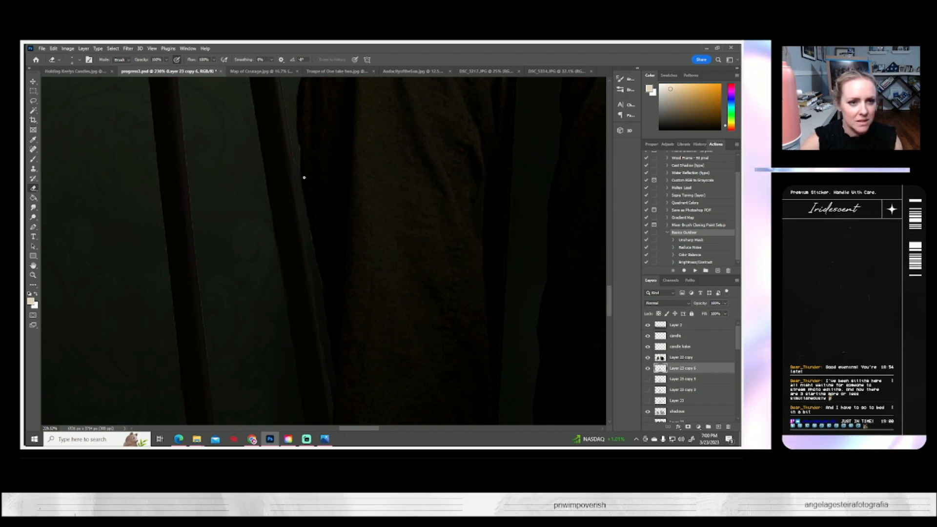
- Erase the remaining light fringe along the upper stool legs up to the edge of the seat
{"action": "left_click_drag", "start_coordinate": [313, 233], "coordinate": [308, 338]}
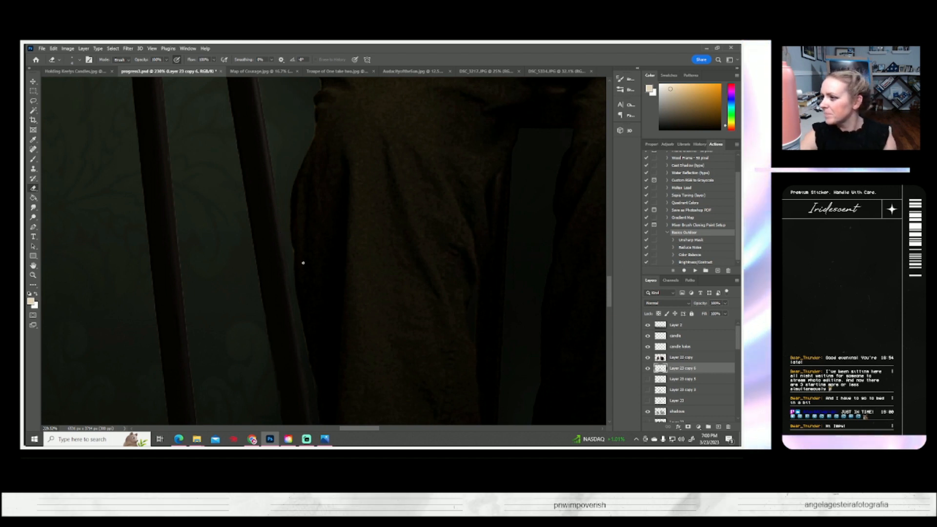
{"action": "left_click_drag", "start_coordinate": [230, 220], "coordinate": [230, 280]}
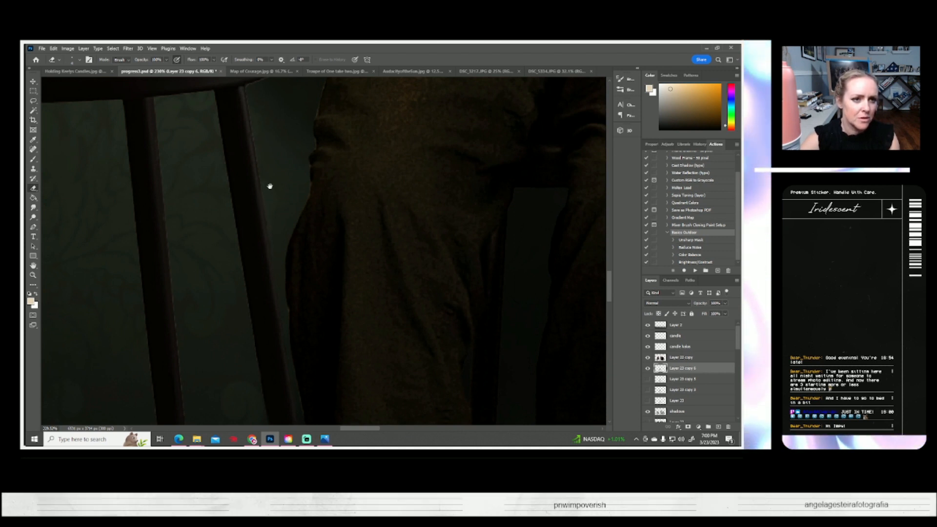
{"action": "scroll", "coordinate": [268, 188], "scroll_direction": "up", "scroll_amount": 3}
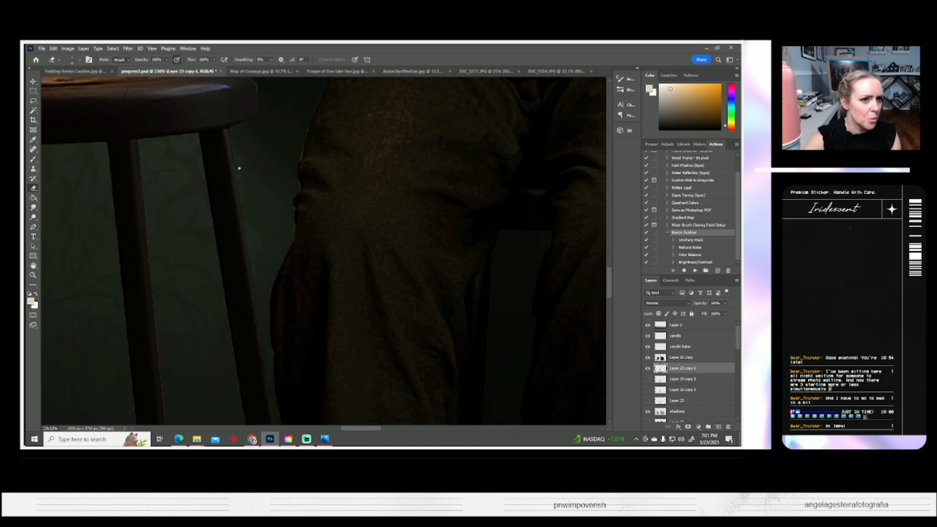
{"action": "left_click_drag", "start_coordinate": [272, 165], "coordinate": [285, 254]}
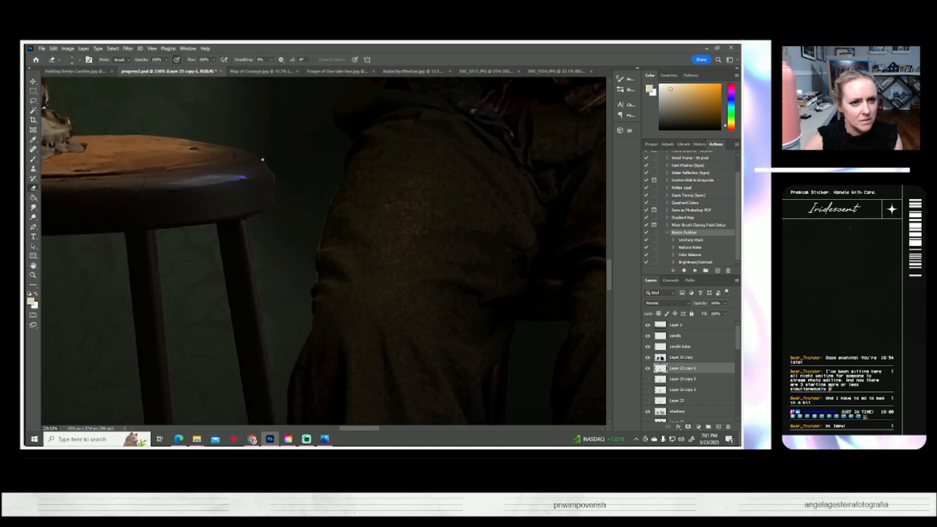
- Try to clone the dark wood of the seat rim over the blue glare with the Clone Stamp
{"action": "left_click_drag", "start_coordinate": [195, 248], "coordinate": [341, 267]}
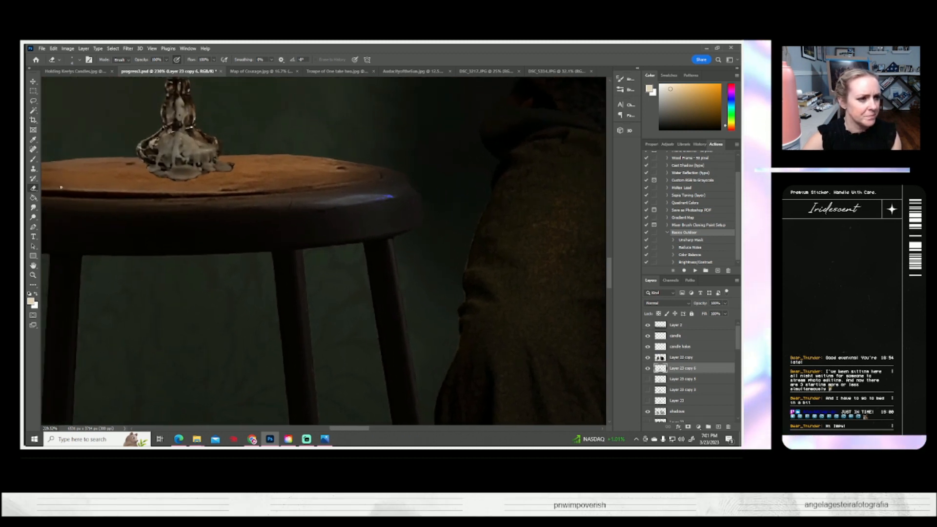
{"action": "left_click", "coordinate": [33, 169]}
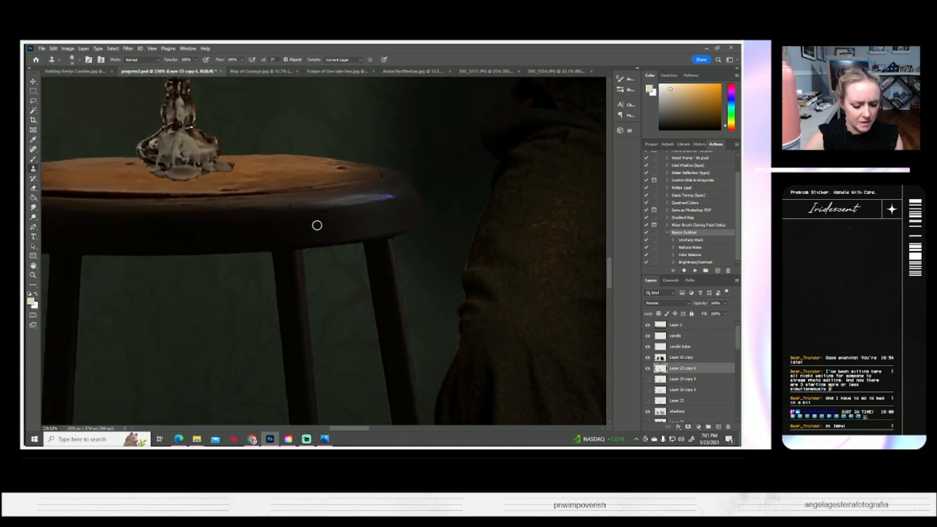
{"action": "left_click", "coordinate": [263, 203], "text": "alt"}
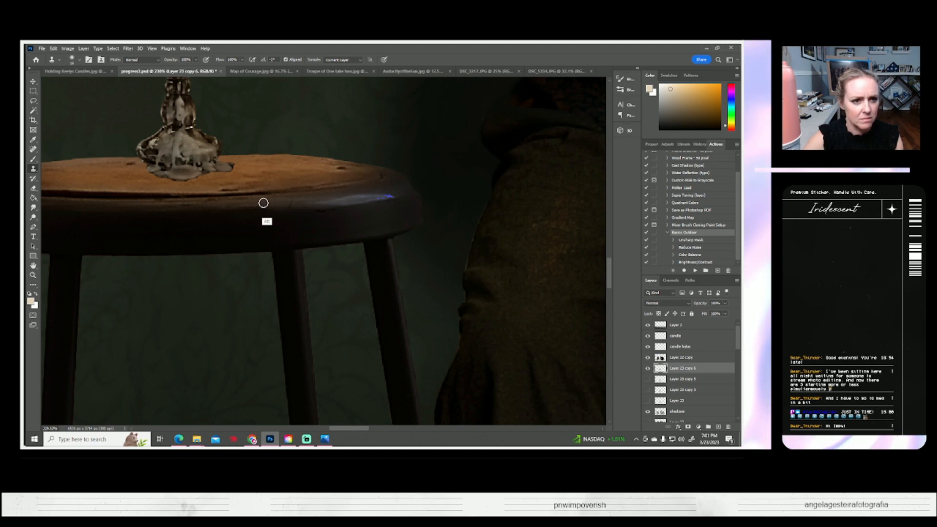
{"action": "left_click", "coordinate": [313, 202]}
{"action": "left_click", "coordinate": [389, 195]}
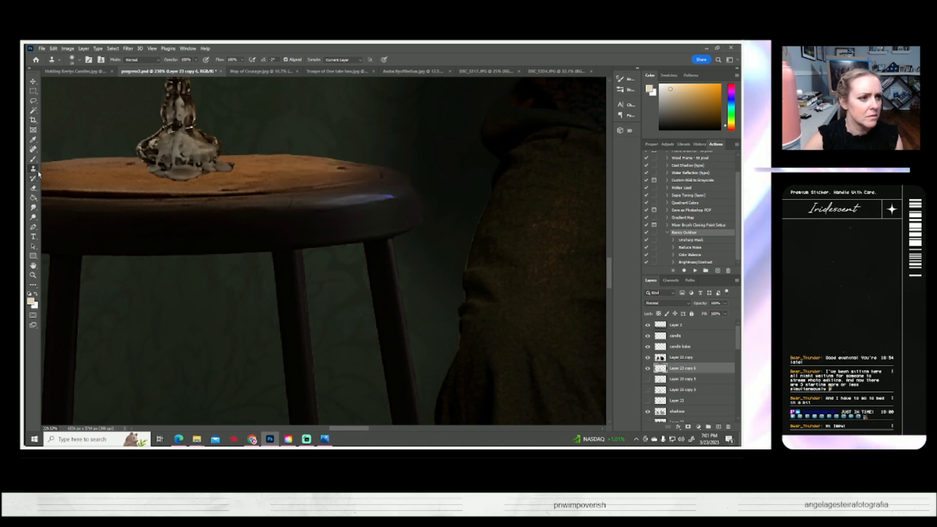
{"action": "left_click", "coordinate": [255, 204], "text": "alt"}
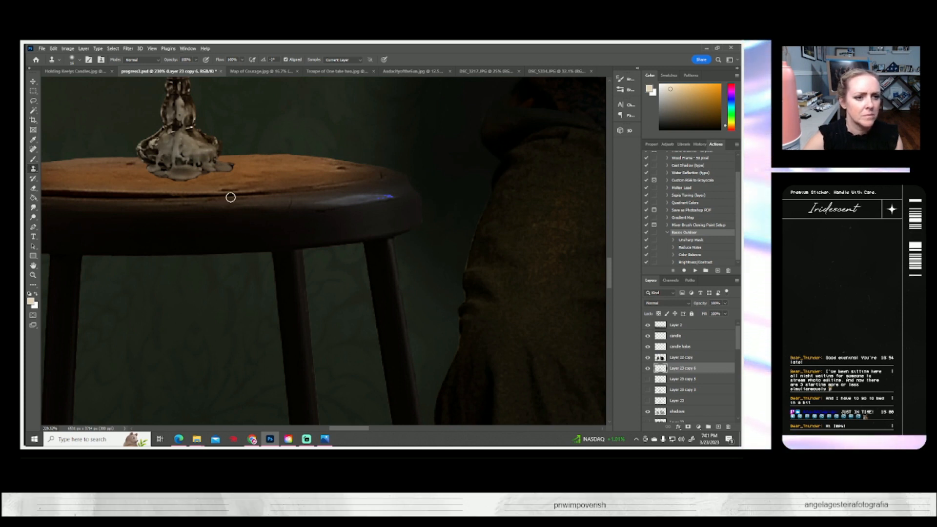
{"action": "left_click", "coordinate": [265, 205], "text": "alt"}
{"action": "scroll", "coordinate": [247, 203], "scroll_direction": "left", "scroll_amount": 2}
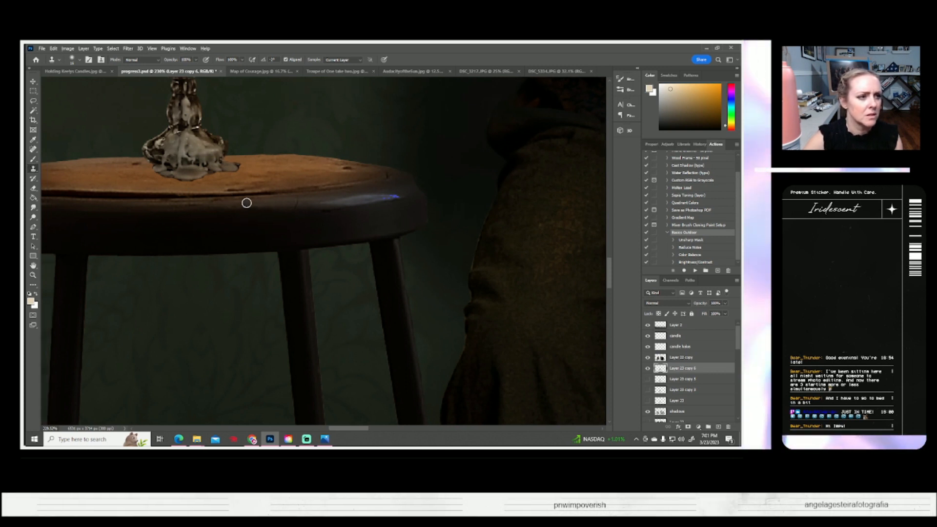
- Paint over the blue glare on the seat rim with a small soft brush at 40% opacity, using the rim's sampled dark brown
{"action": "left_click", "coordinate": [33, 160]}
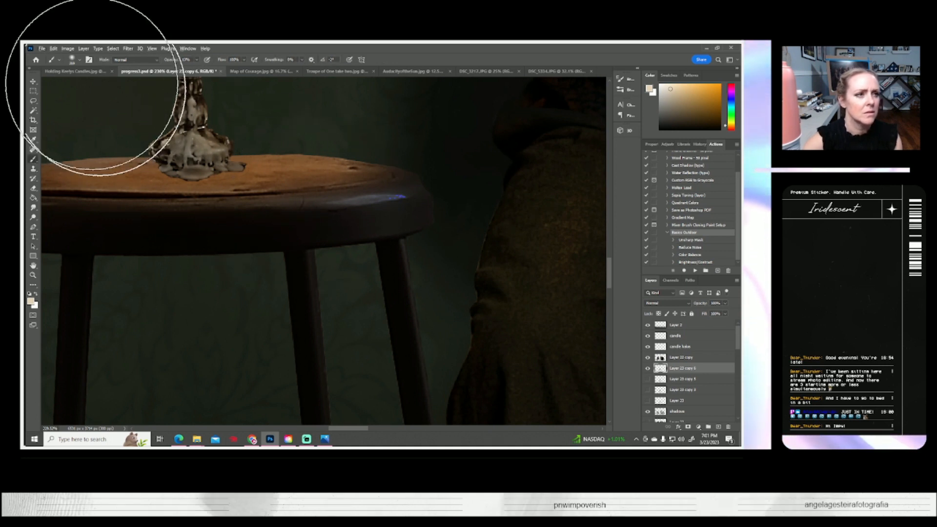
{"action": "left_click", "coordinate": [78, 60]}
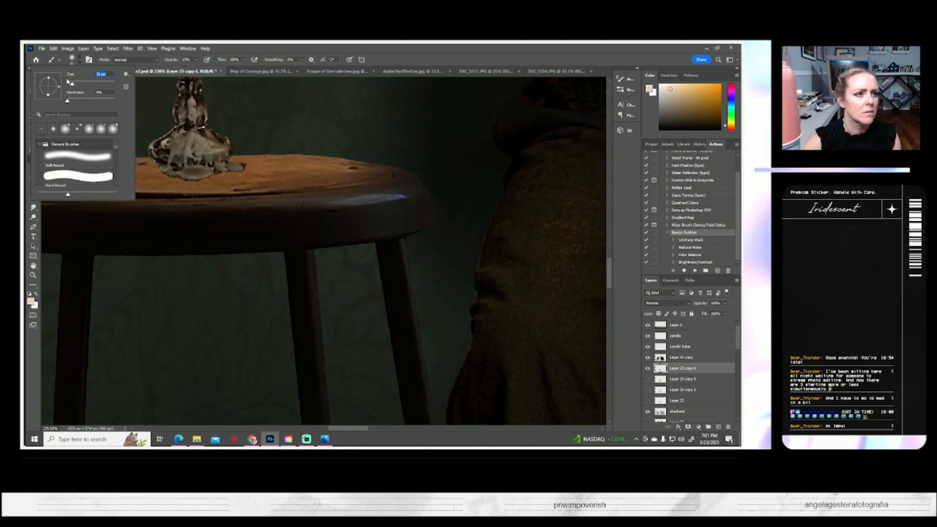
{"action": "left_click", "coordinate": [197, 60]}
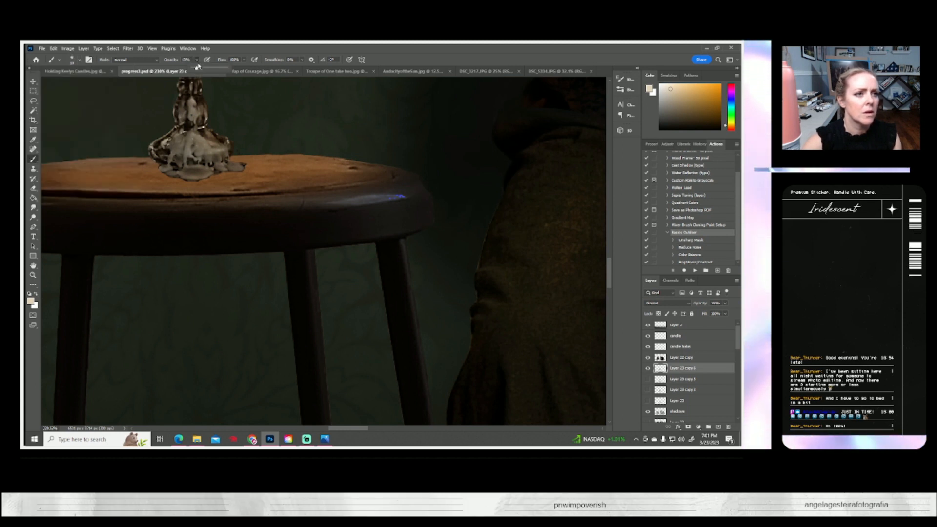
{"action": "left_click", "coordinate": [207, 69]}
{"action": "left_click_drag", "start_coordinate": [327, 204], "coordinate": [371, 201]}
{"action": "key", "text": "ctrl+z"}
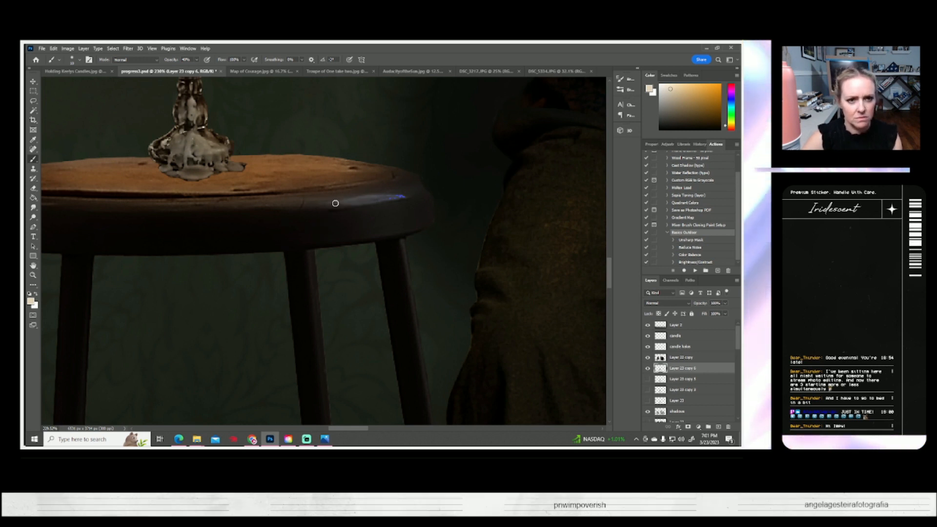
{"action": "left_click_drag", "start_coordinate": [335, 203], "coordinate": [357, 201]}
{"action": "key", "text": "ctrl+z"}
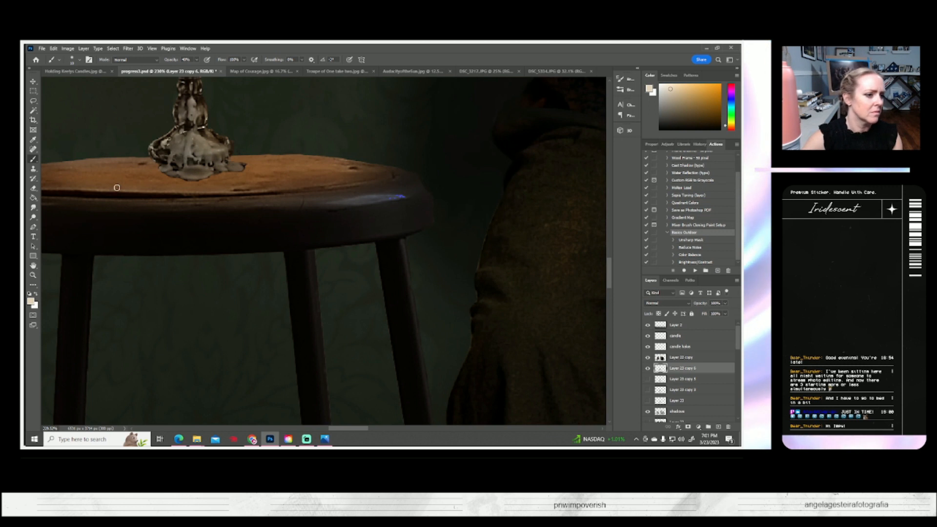
{"action": "left_click", "coordinate": [312, 205], "text": "alt"}
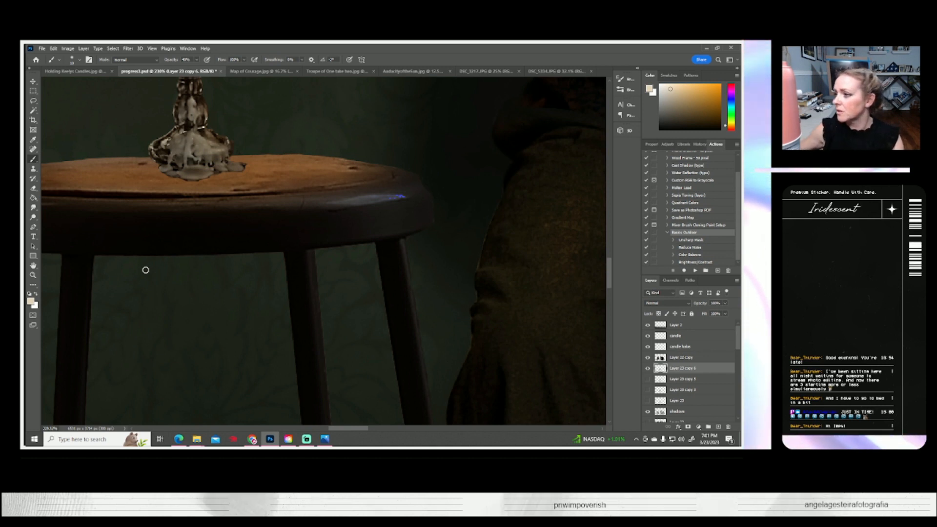
{"action": "left_click", "coordinate": [315, 203], "text": "alt"}
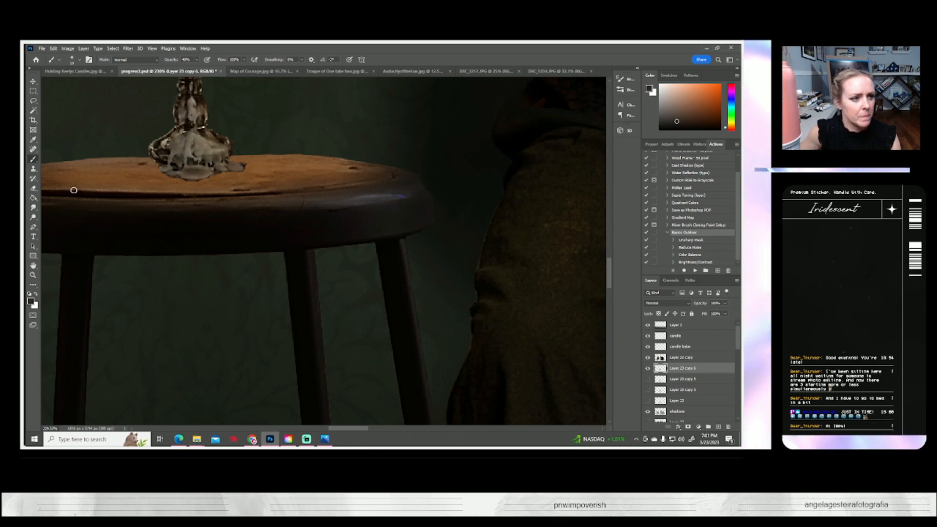
- Heal the remaining glare on the seat rim with a larger Spot Healing Brush and blend it with color sampled from the rim
{"action": "left_click", "coordinate": [33, 149]}
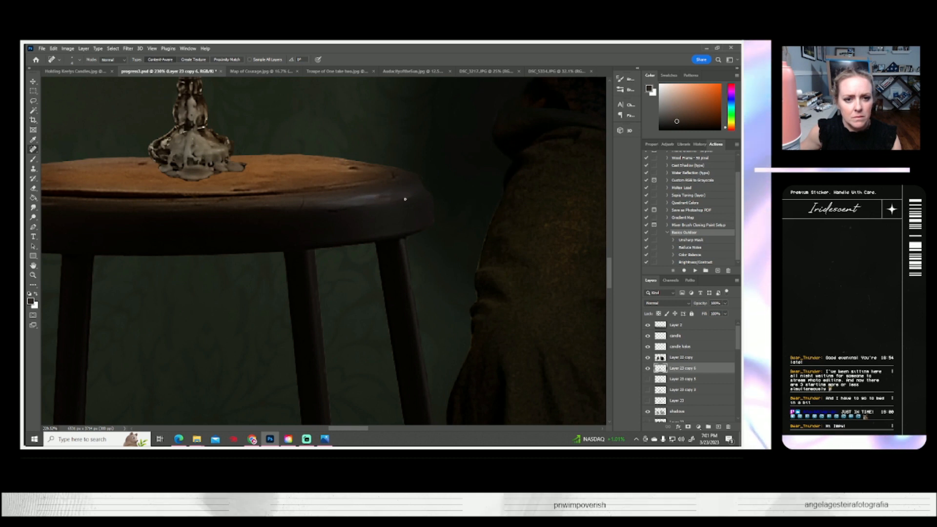
{"action": "left_click", "coordinate": [80, 60]}
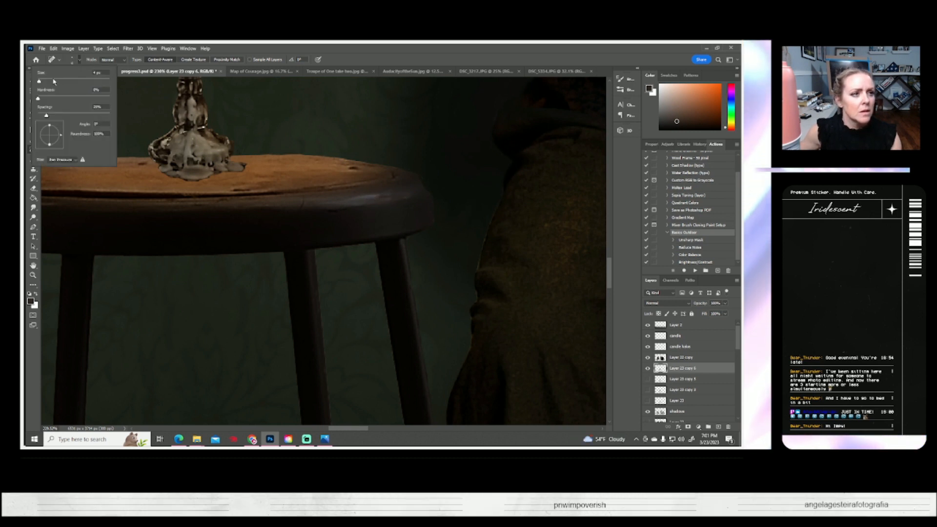
{"action": "left_click_drag", "start_coordinate": [401, 198], "coordinate": [364, 203]}
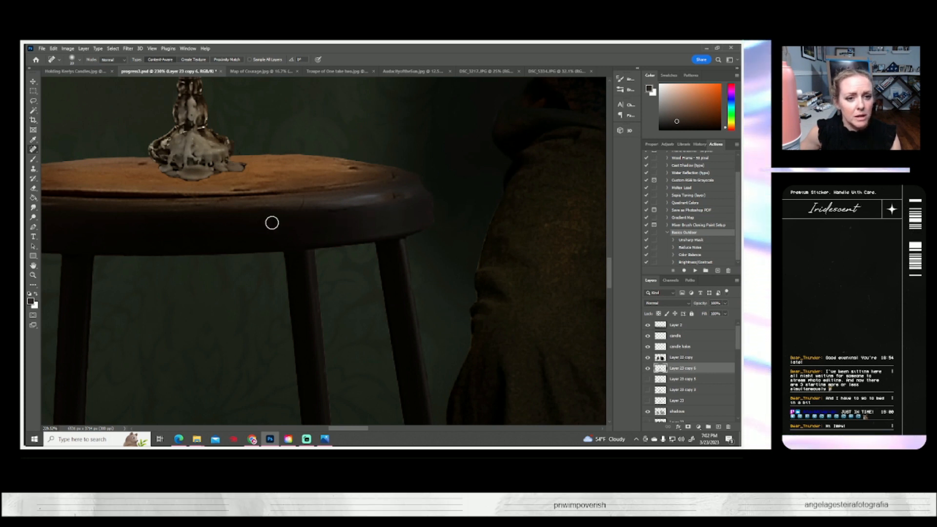
{"action": "left_click", "coordinate": [383, 218], "text": "alt"}
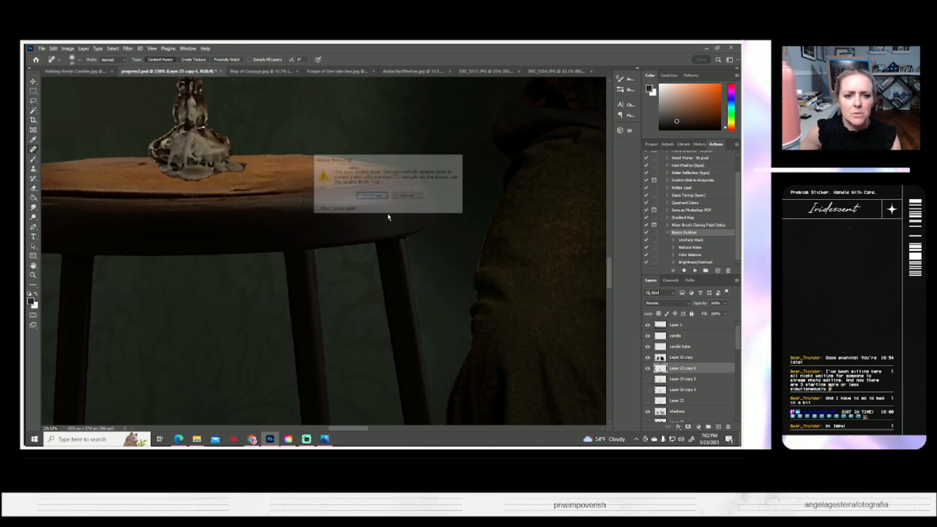
{"action": "left_click", "coordinate": [393, 197]}
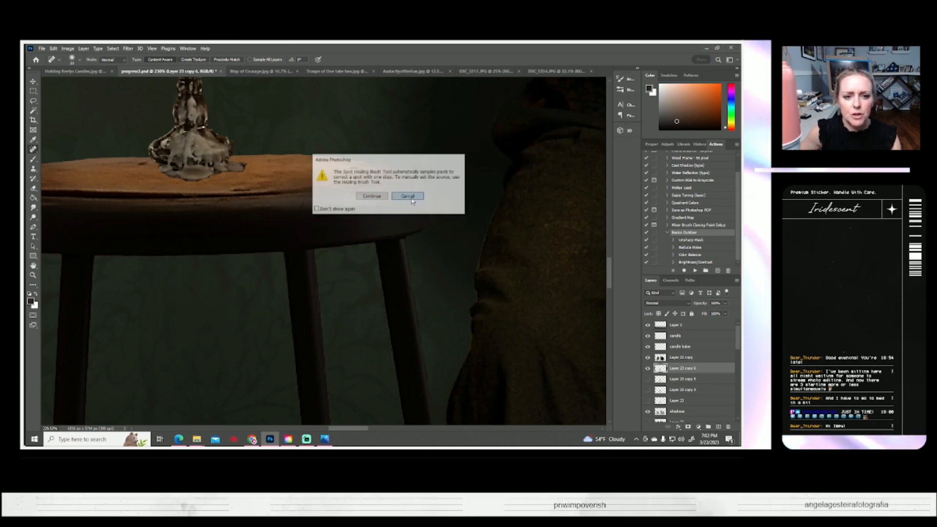
{"action": "left_click", "coordinate": [33, 159]}
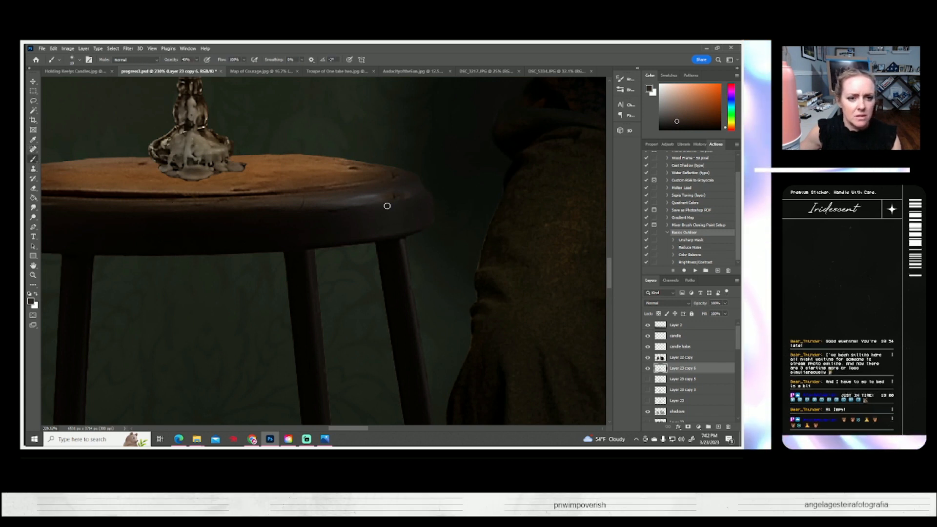
{"action": "left_click", "coordinate": [369, 203], "text": "alt"}
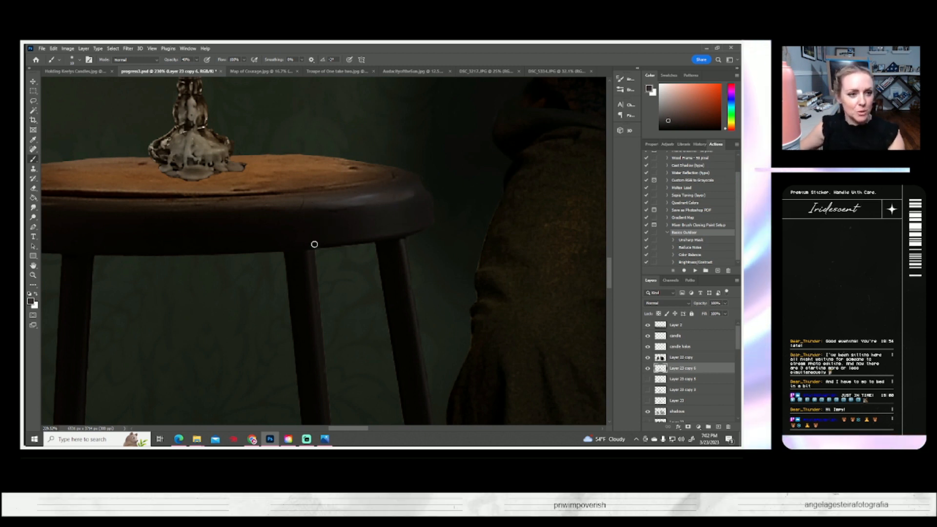
- Soften the lower edge of the stool seat with the Smudge tool, through to its left end
{"action": "left_click", "coordinate": [33, 209]}
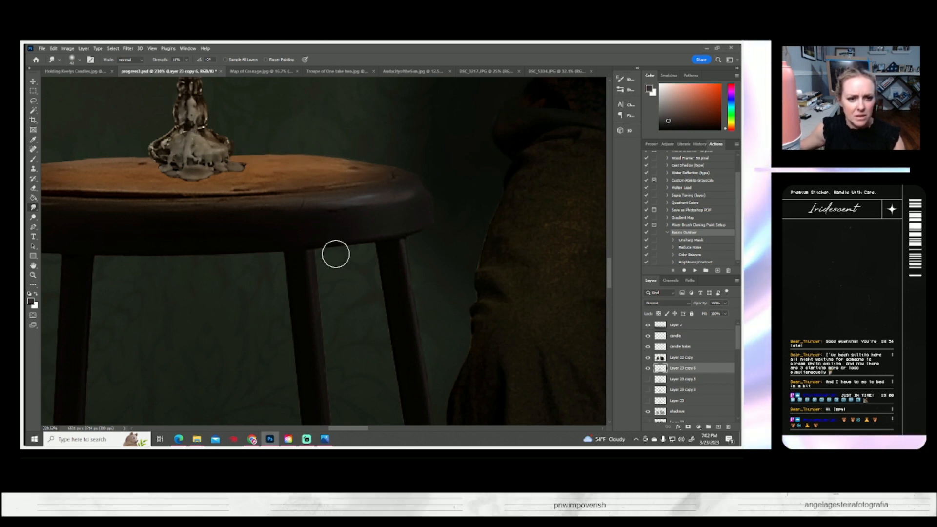
{"action": "left_click_drag", "start_coordinate": [283, 225], "coordinate": [454, 219]}
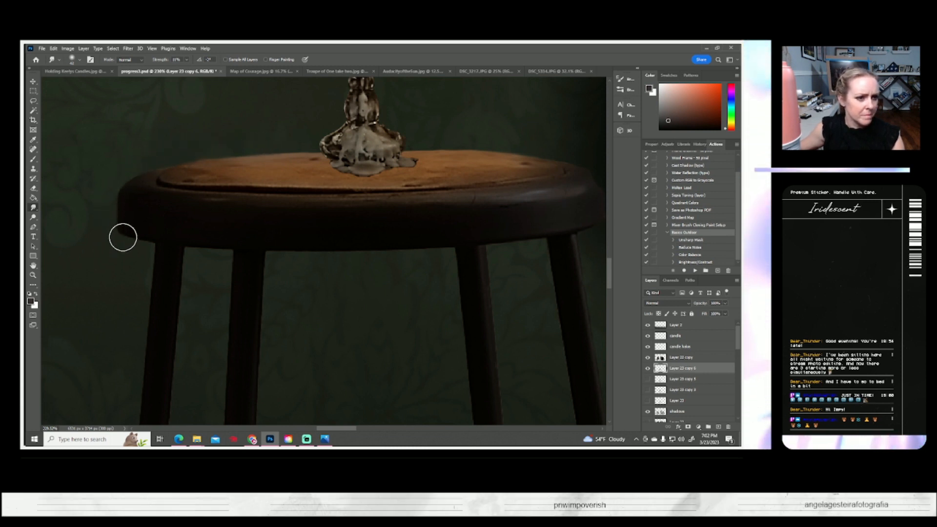
{"action": "scroll", "coordinate": [202, 244], "scroll_direction": "down", "scroll_amount": 1}
{"action": "scroll", "coordinate": [204, 226], "scroll_direction": "down", "scroll_amount": 4}
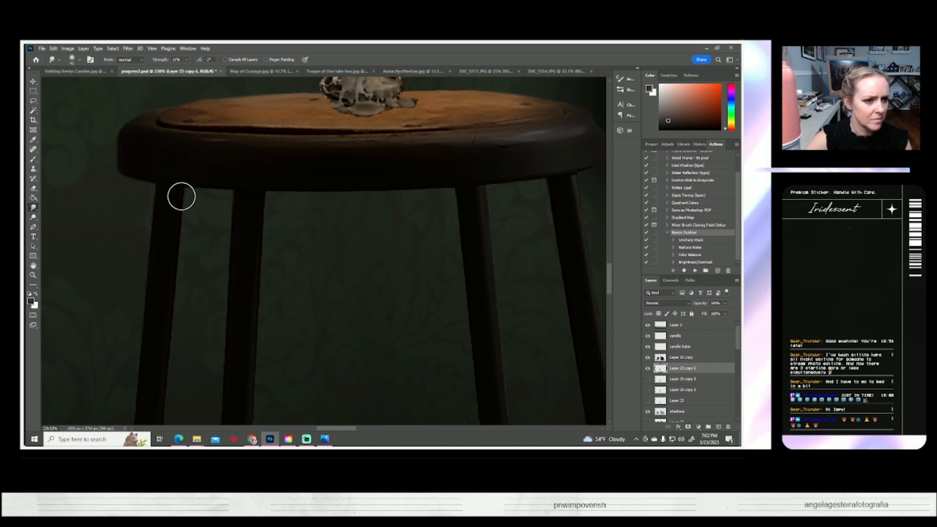
- Smudge the edges of the stool's leftmost leg and the outer edge of the second leg to blend them into the backdrop
{"action": "left_click_drag", "start_coordinate": [129, 334], "coordinate": [200, 256]}
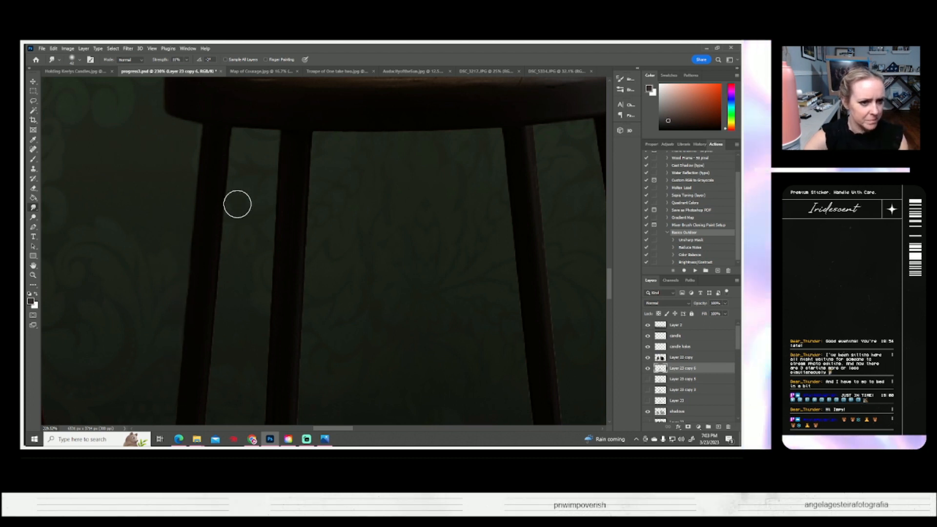
{"action": "left_click_drag", "start_coordinate": [215, 393], "coordinate": [262, 215]}
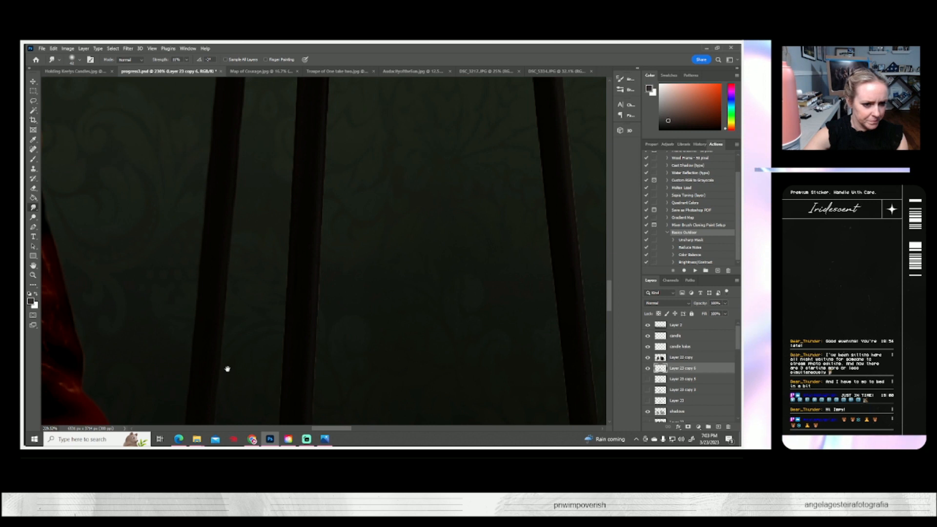
{"action": "left_click_drag", "start_coordinate": [226, 371], "coordinate": [233, 218]}
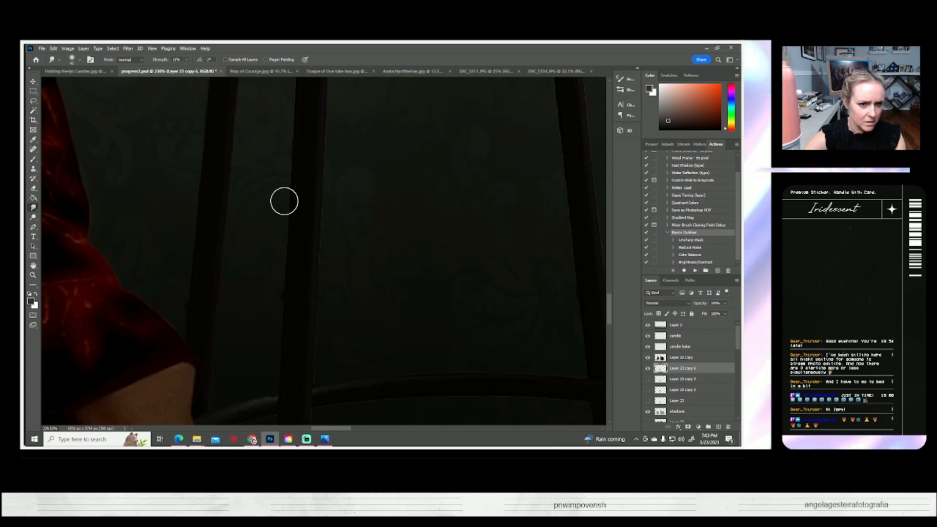
{"action": "left_click_drag", "start_coordinate": [297, 198], "coordinate": [274, 320]}
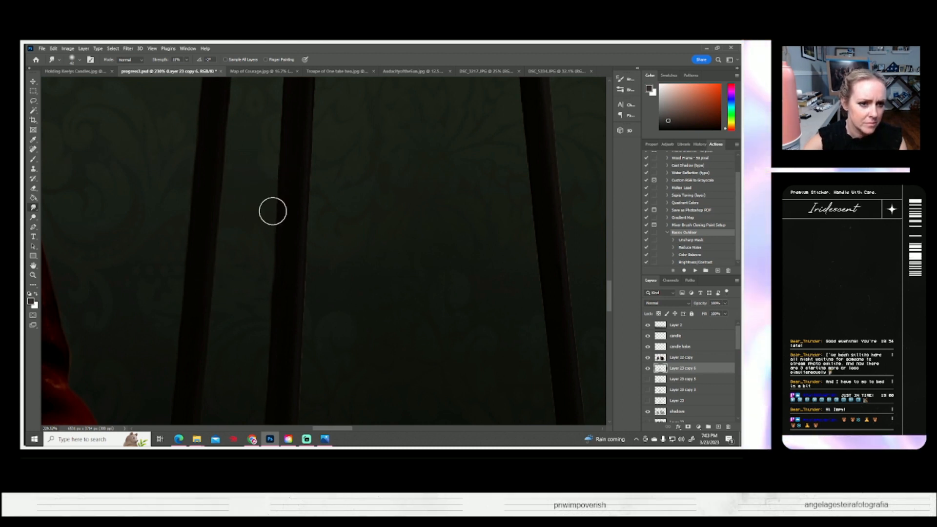
{"action": "left_click_drag", "start_coordinate": [264, 228], "coordinate": [268, 257]}
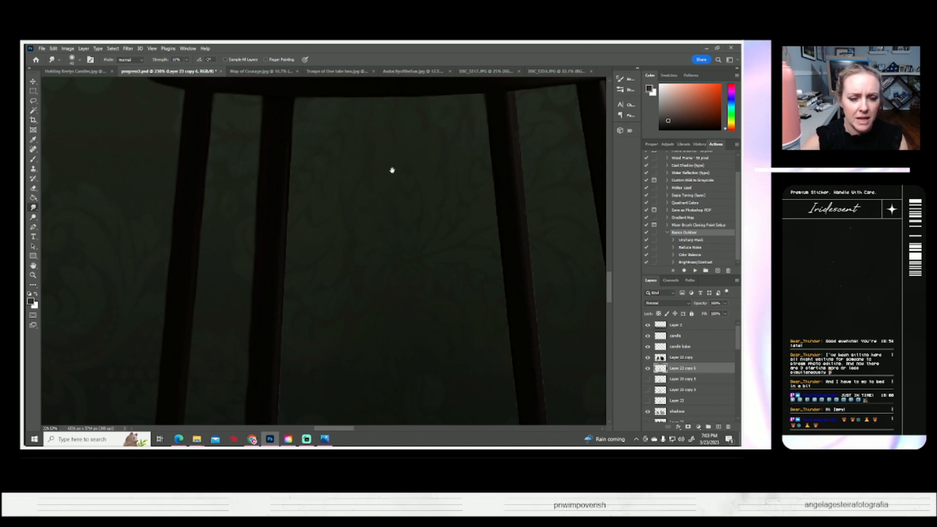
- Smudge the inner edge of the stool's second leg from below the seat down to the footrest ring
{"action": "left_click_drag", "start_coordinate": [405, 206], "coordinate": [245, 229]}
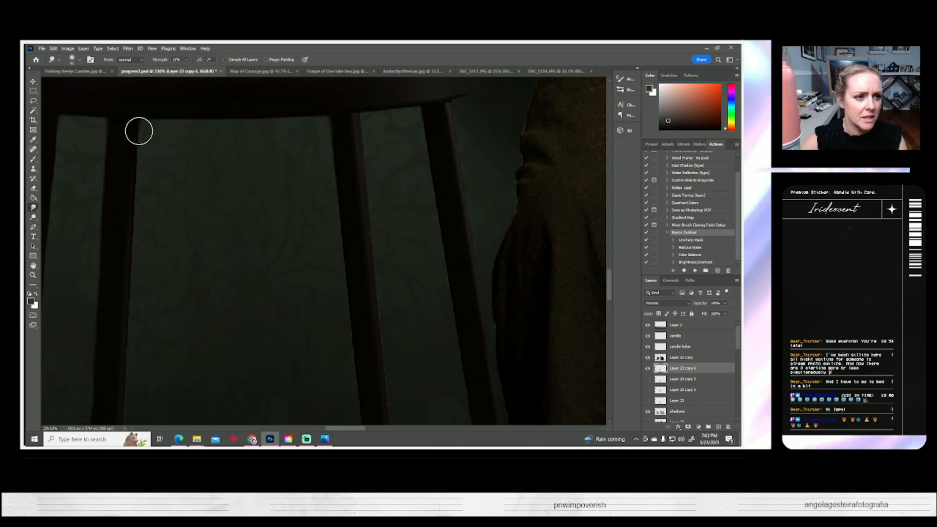
{"action": "left_click_drag", "start_coordinate": [183, 304], "coordinate": [251, 234]}
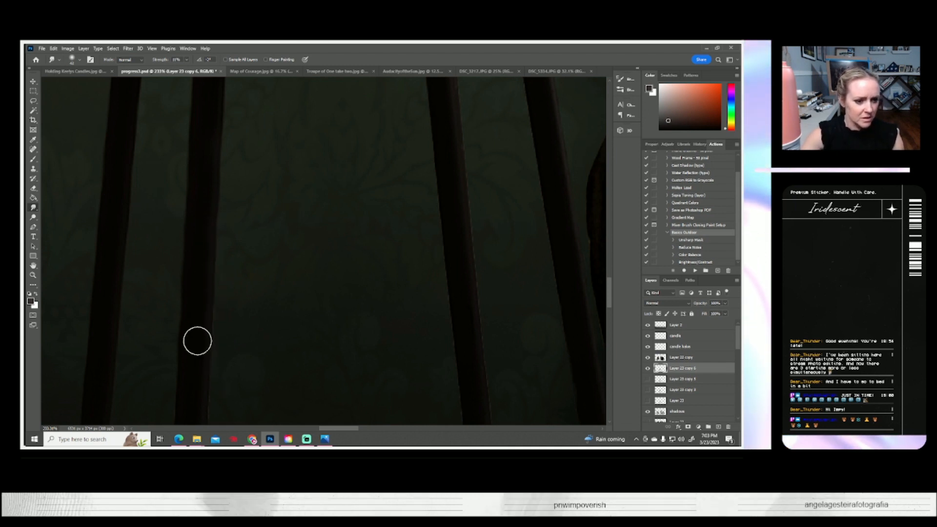
{"action": "left_click_drag", "start_coordinate": [219, 393], "coordinate": [314, 251]}
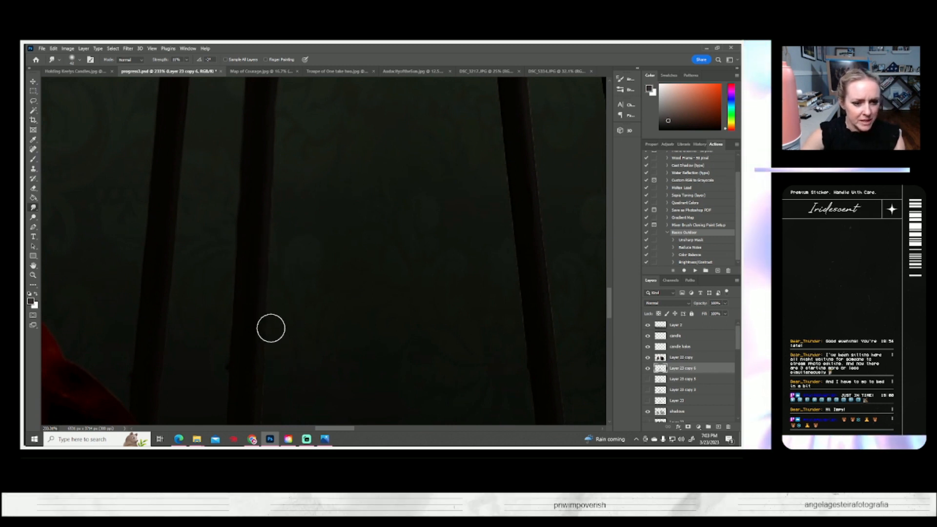
{"action": "left_click_drag", "start_coordinate": [251, 320], "coordinate": [224, 242]}
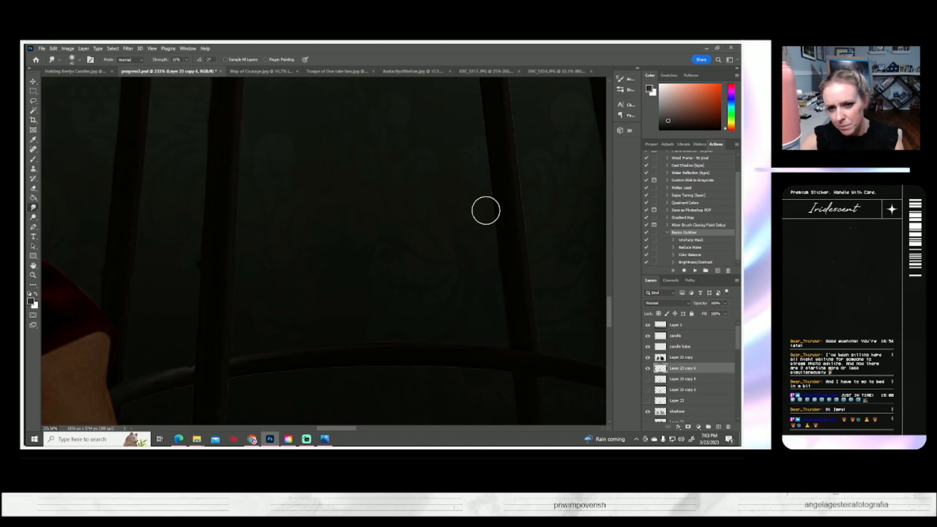
- Smudge the left edge of the stool's third leg from above the footrest ring up to the seat
{"action": "mouse_move", "coordinate": [418, 240]}
{"action": "left_mouse_down"}
{"action": "mouse_move", "coordinate": [358, 280]}
{"action": "mouse_move", "coordinate": [299, 295]}
{"action": "left_mouse_up"}
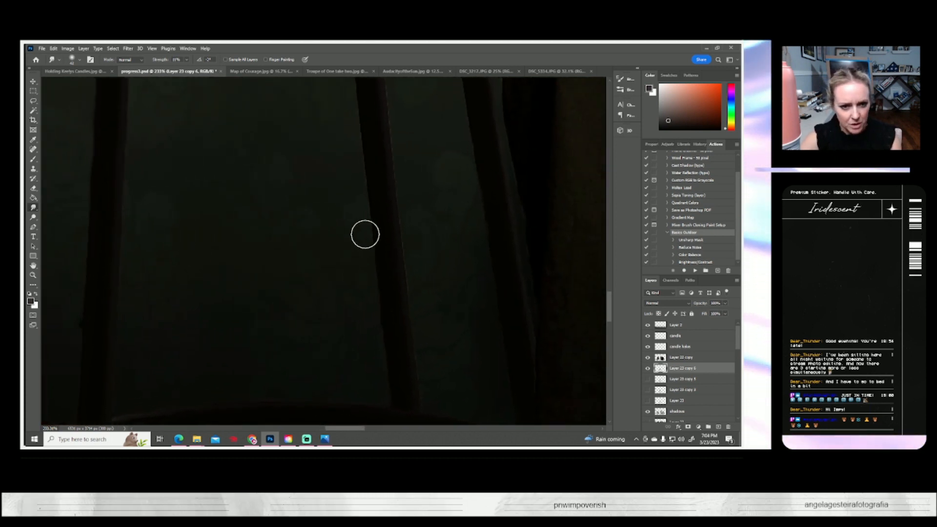
{"action": "left_click_drag", "start_coordinate": [305, 258], "coordinate": [257, 323]}
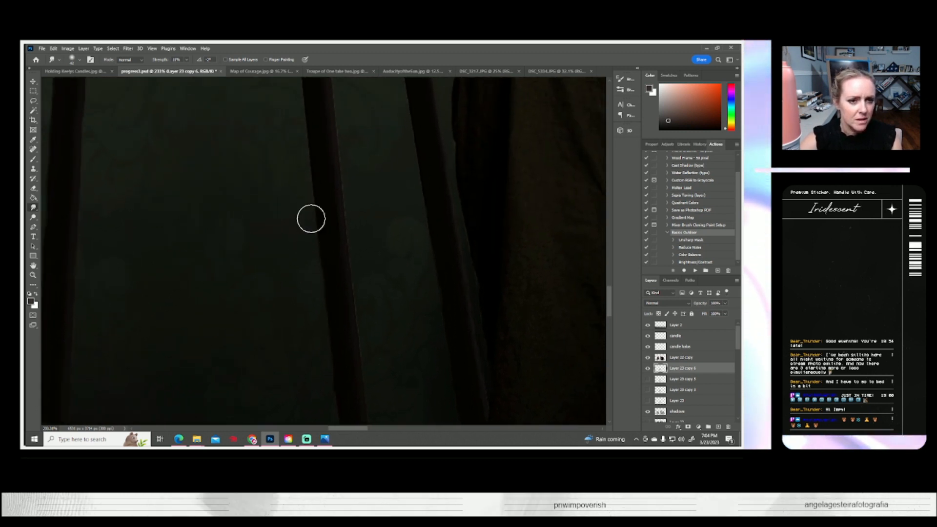
{"action": "left_click_drag", "start_coordinate": [232, 236], "coordinate": [237, 340]}
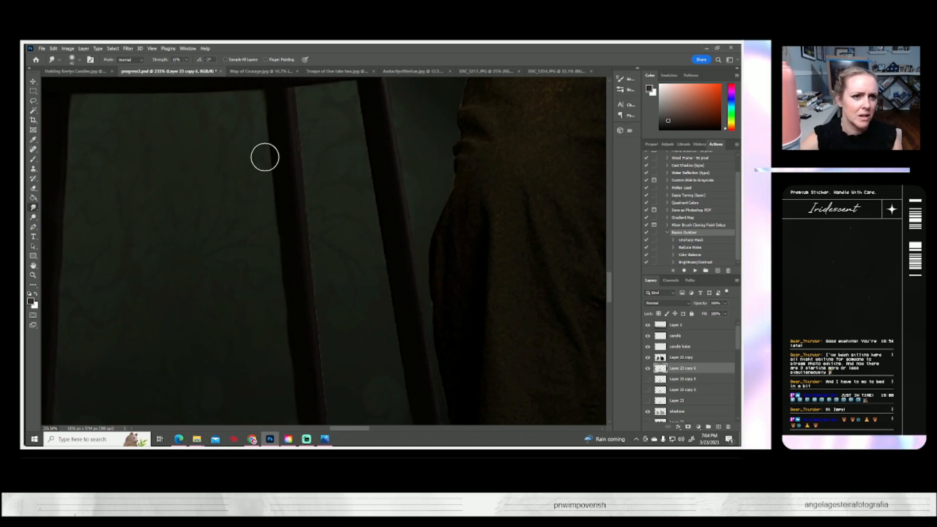
- Smudge the right edge of the stool's third leg from below the seat down to the footrest ring
{"action": "left_click_drag", "start_coordinate": [312, 129], "coordinate": [314, 170]}
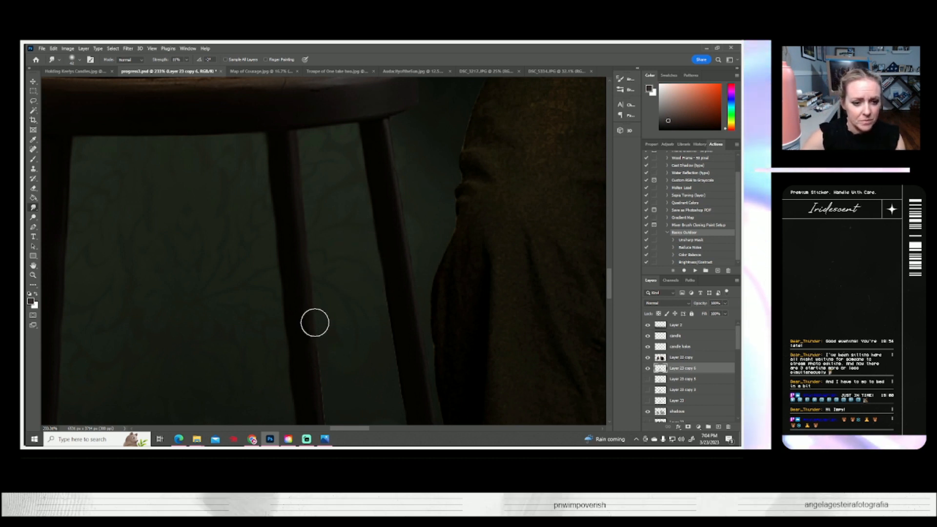
{"action": "left_click_drag", "start_coordinate": [299, 360], "coordinate": [288, 229]}
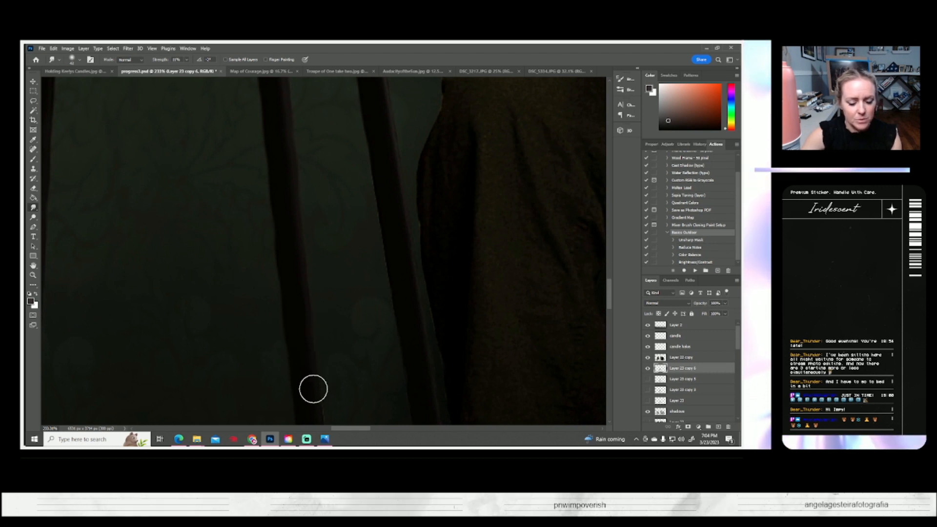
{"action": "left_click_drag", "start_coordinate": [313, 387], "coordinate": [286, 268]}
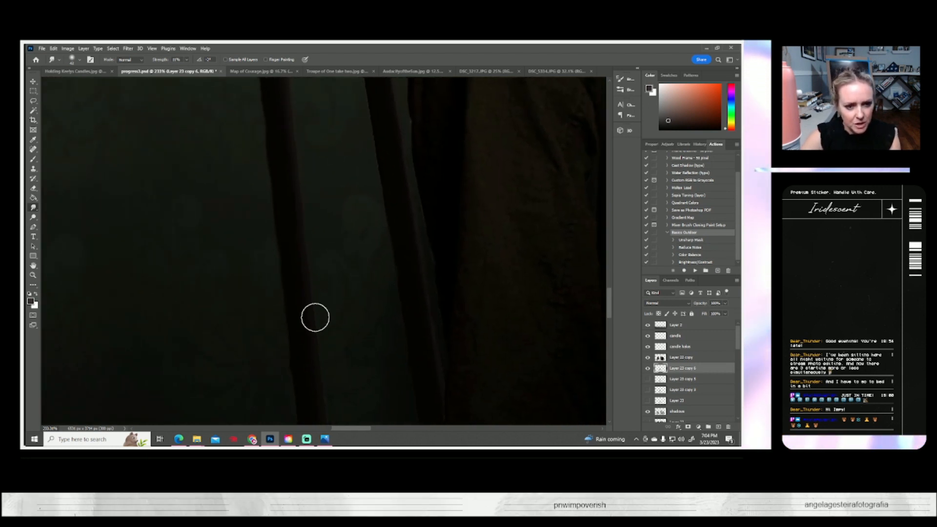
{"action": "left_click_drag", "start_coordinate": [323, 375], "coordinate": [269, 257]}
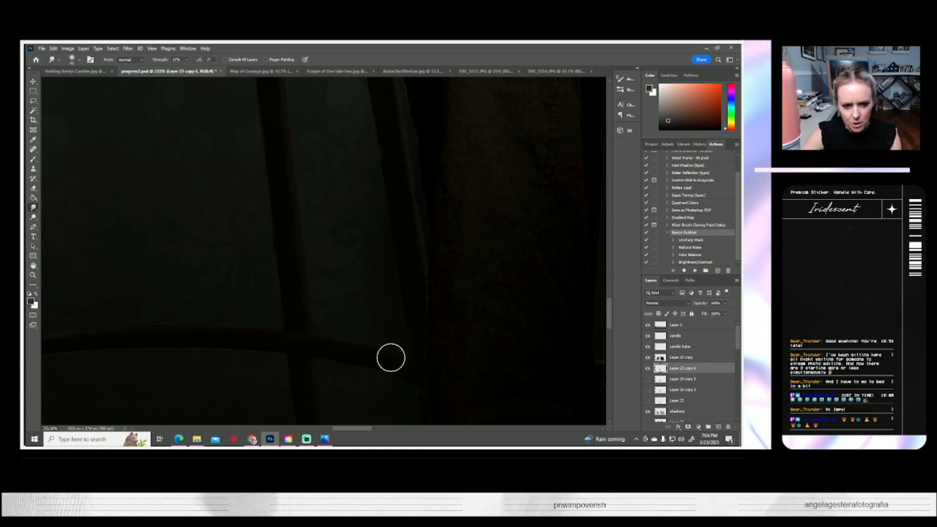
- Smudge the left edge of the stool's rightmost leg between the footrest ring and the seat
{"action": "mouse_move", "coordinate": [383, 245]}
{"action": "left_mouse_down"}
{"action": "mouse_move", "coordinate": [280, 335]}
{"action": "mouse_move", "coordinate": [303, 293]}
{"action": "left_mouse_up"}
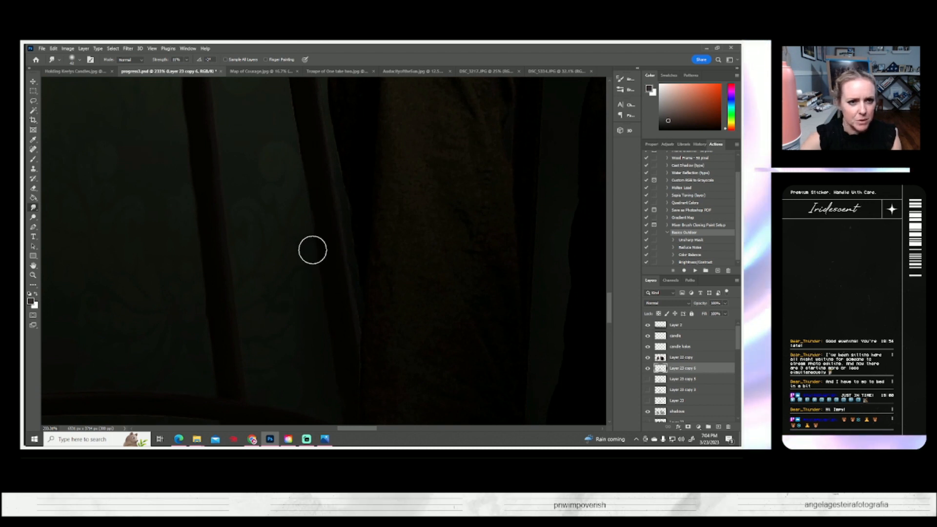
{"action": "left_click_drag", "start_coordinate": [282, 163], "coordinate": [264, 308]}
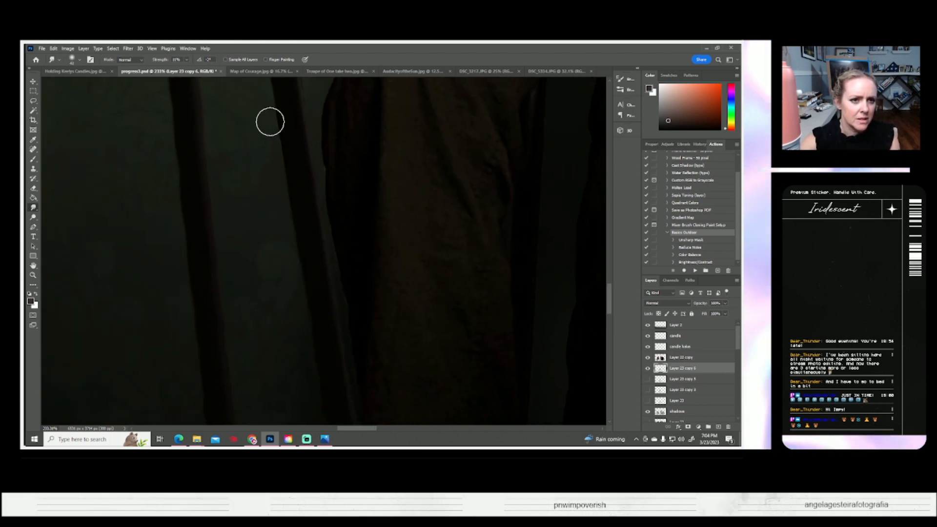
{"action": "left_click_drag", "start_coordinate": [276, 220], "coordinate": [251, 312]}
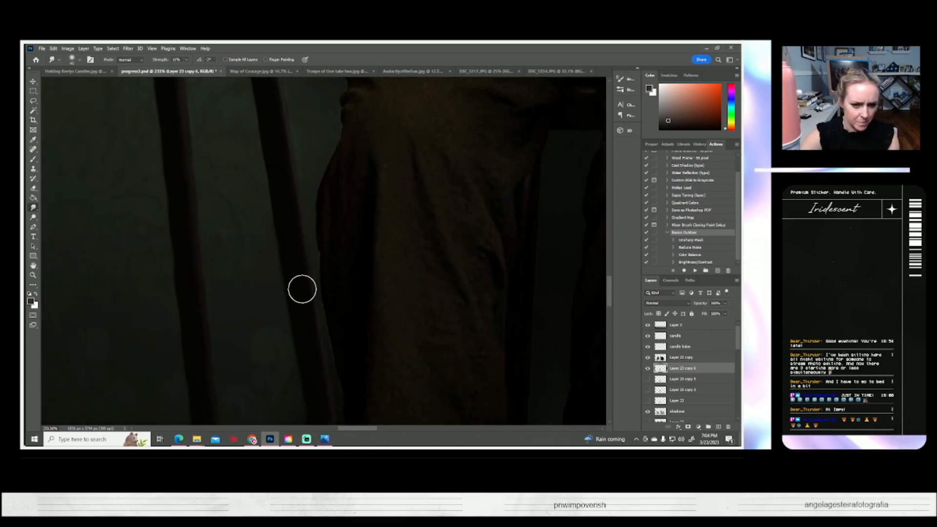
{"action": "left_click_drag", "start_coordinate": [323, 388], "coordinate": [274, 222]}
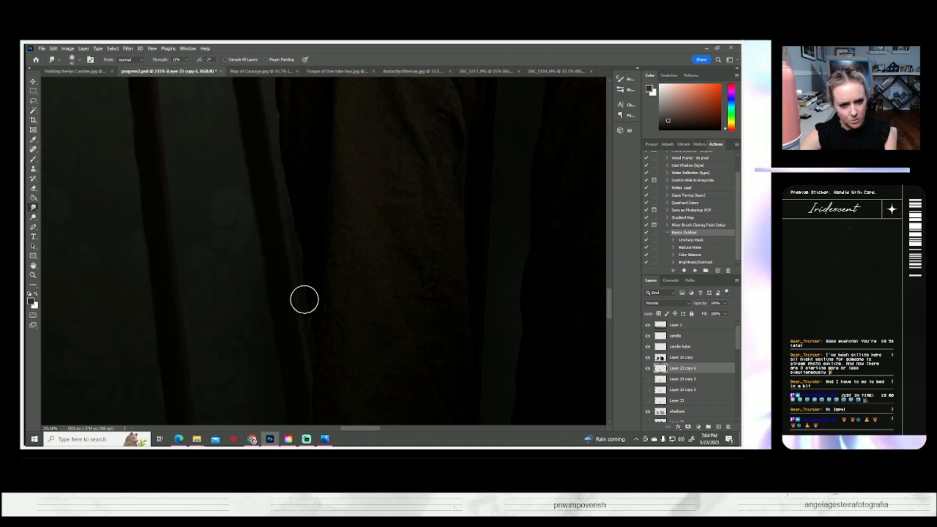
- Smudge the right edge of the stool's rightmost leg, including where it meets the underside of the seat
{"action": "left_click_drag", "start_coordinate": [253, 266], "coordinate": [277, 425]}
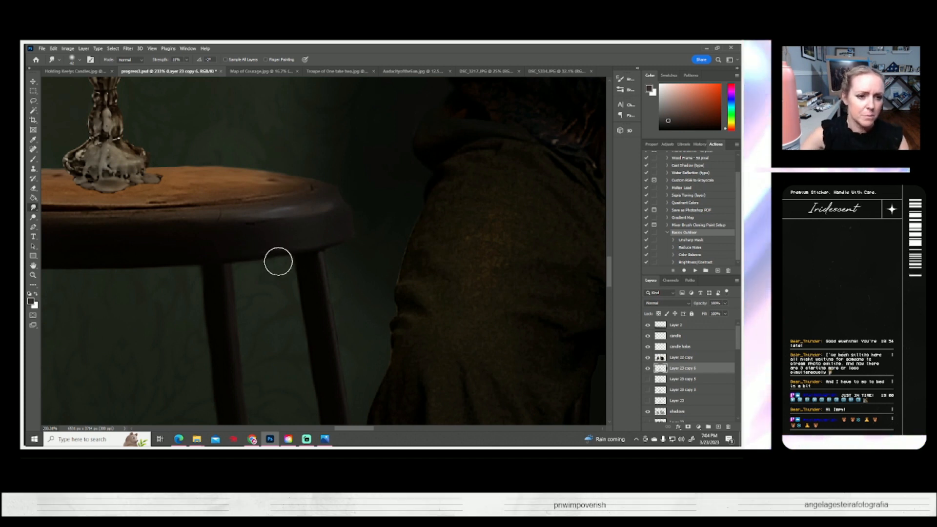
{"action": "left_click_drag", "start_coordinate": [335, 349], "coordinate": [361, 169]}
{"action": "left_click_drag", "start_coordinate": [387, 286], "coordinate": [359, 167]}
{"action": "mouse_move", "coordinate": [209, 356]}
{"action": "left_mouse_down"}
{"action": "mouse_move", "coordinate": [289, 195]}
{"action": "mouse_move", "coordinate": [262, 123]}
{"action": "left_mouse_up"}
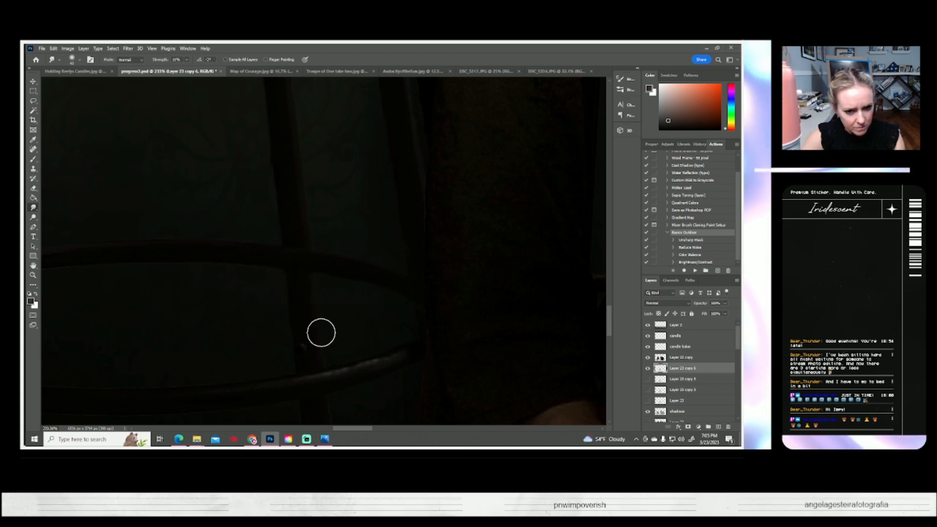
- Smudge the edges of the stool's footrest ring along its front and back curves to blend them into the backdrop
{"action": "mouse_move", "coordinate": [314, 384]}
{"action": "left_mouse_down"}
{"action": "mouse_move", "coordinate": [391, 311]}
{"action": "mouse_move", "coordinate": [394, 263]}
{"action": "left_mouse_up"}
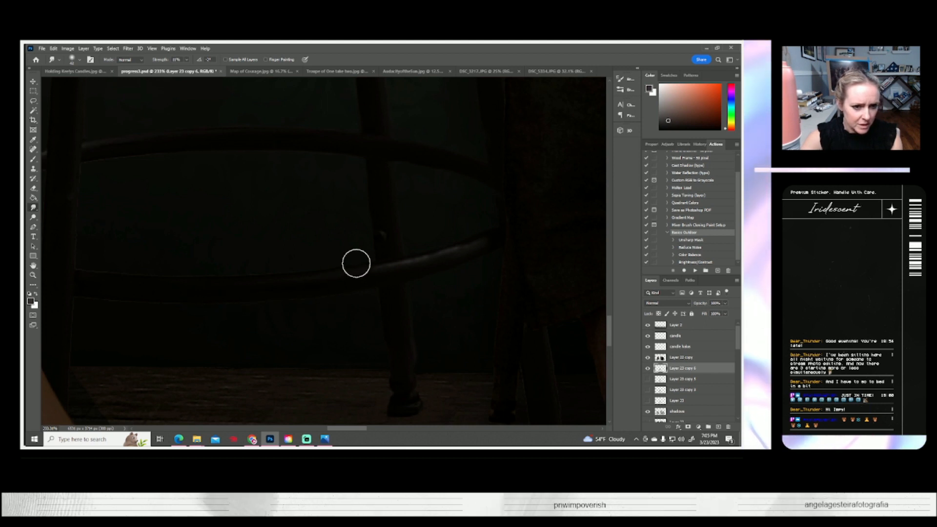
{"action": "left_click_drag", "start_coordinate": [207, 351], "coordinate": [454, 338]}
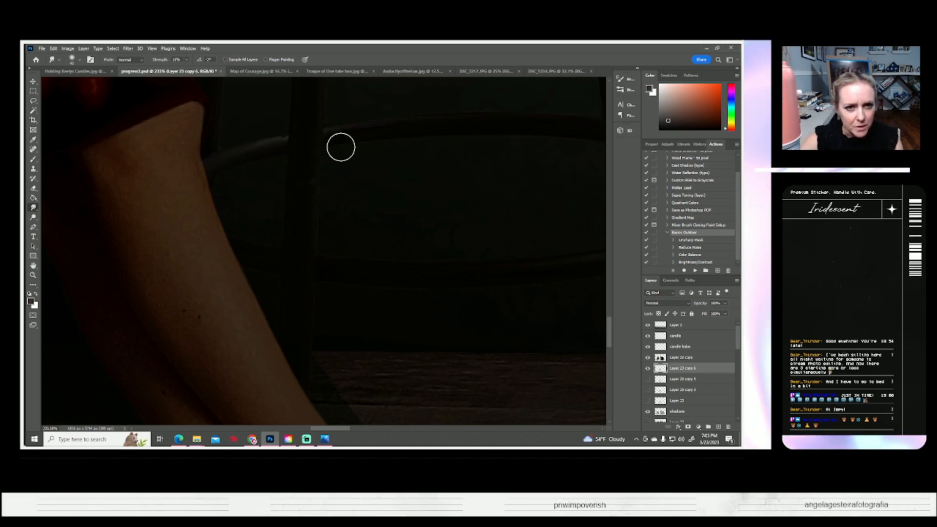
{"action": "mouse_move", "coordinate": [386, 249]}
{"action": "left_mouse_down"}
{"action": "mouse_move", "coordinate": [295, 264]}
{"action": "mouse_move", "coordinate": [241, 305]}
{"action": "left_mouse_up"}
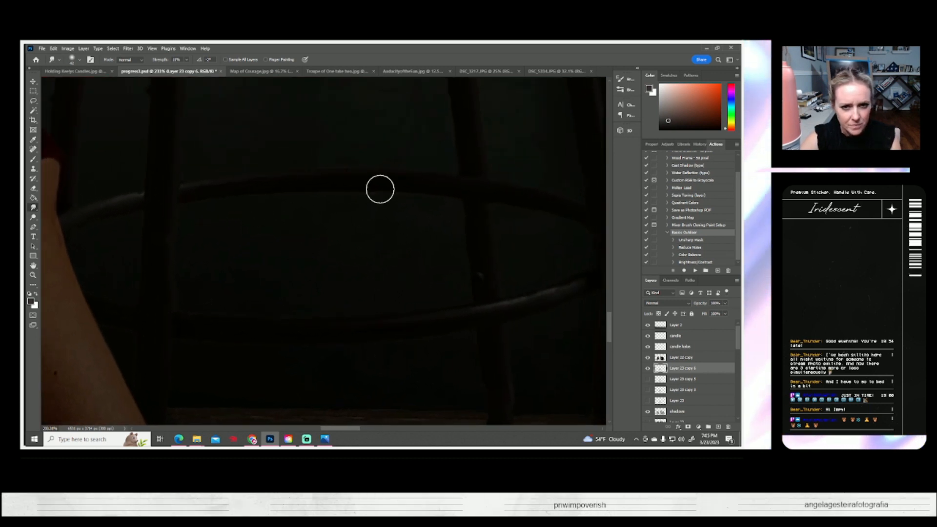
{"action": "mouse_move", "coordinate": [367, 218]}
{"action": "left_mouse_down"}
{"action": "mouse_move", "coordinate": [336, 211]}
{"action": "mouse_move", "coordinate": [314, 124]}
{"action": "left_mouse_up"}
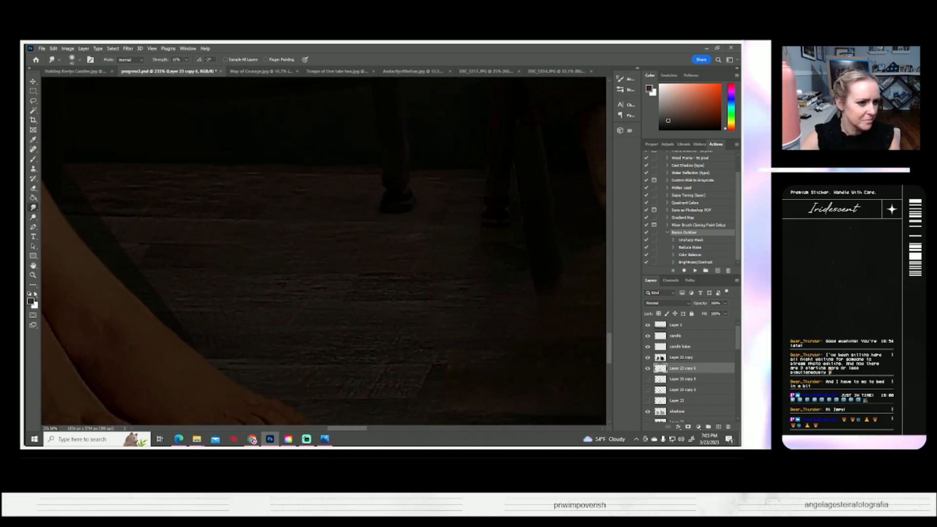
- Save the progress3.psd document with the smudged stool
{"action": "left_click", "coordinate": [34, 275]}
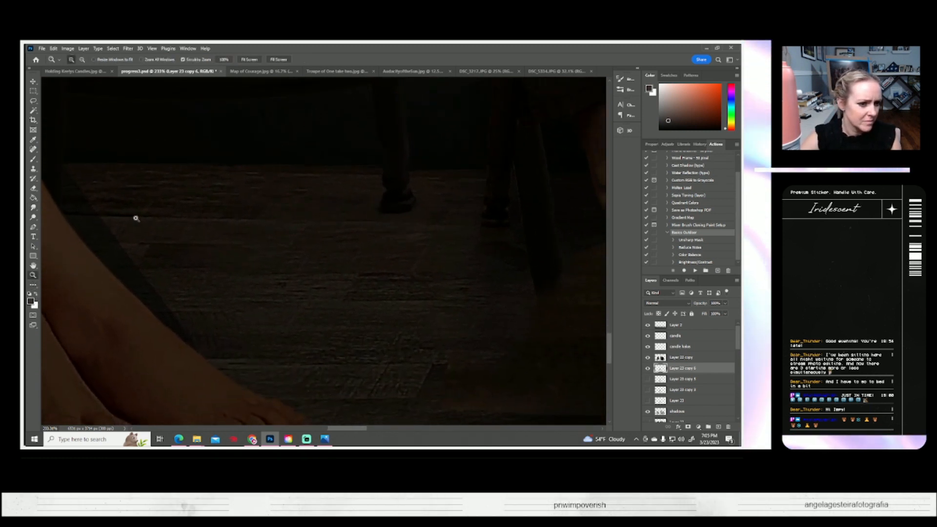
{"action": "left_click", "coordinate": [251, 60]}
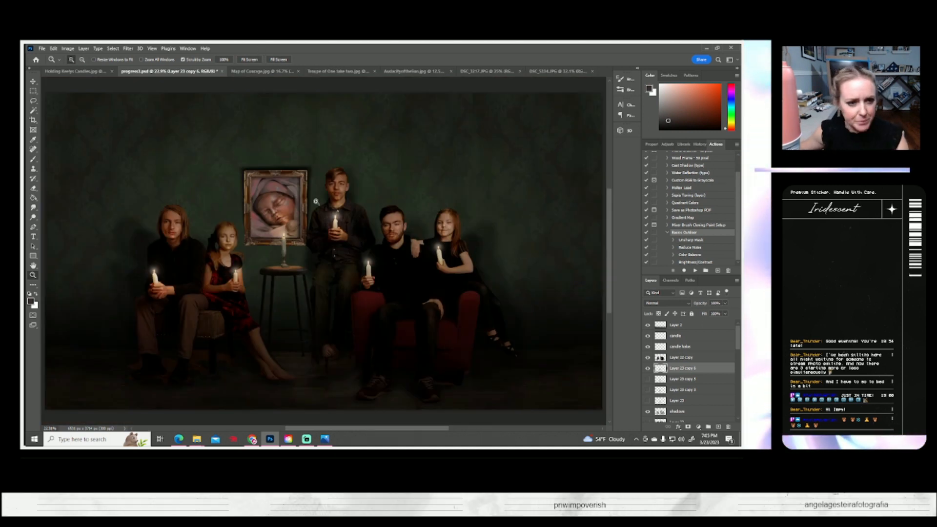
{"action": "key", "text": "ctrl+s"}
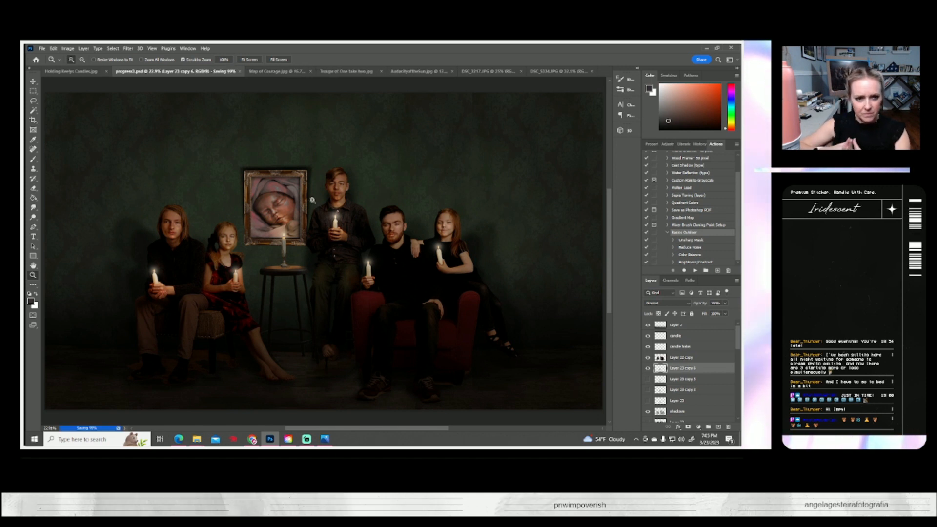
- Duplicate the stool layer, Layer 23 copy 6, and select the original beneath the duplicate
{"action": "right_click", "coordinate": [668, 370]}
{"action": "left_click", "coordinate": [660, 83]}
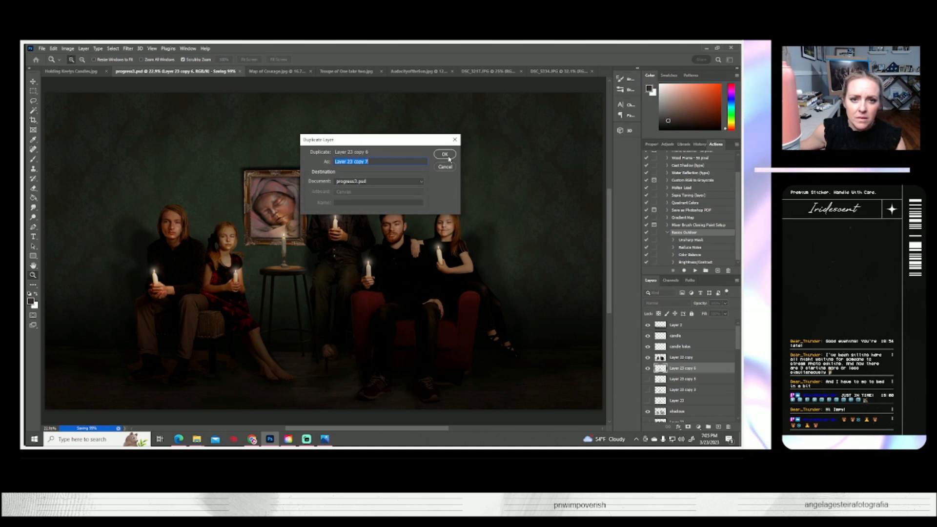
{"action": "key", "text": "Return"}
{"action": "left_click", "coordinate": [674, 381]}
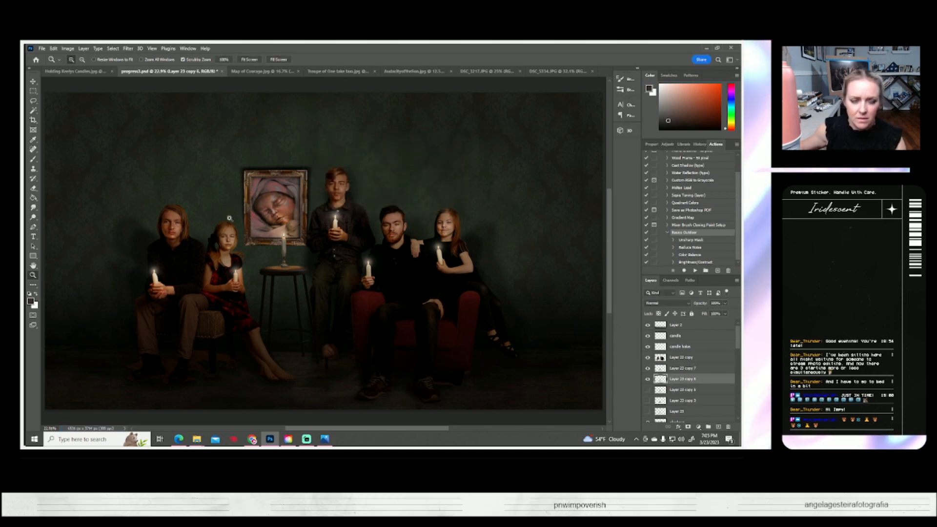
{"action": "left_click", "coordinate": [68, 49]}
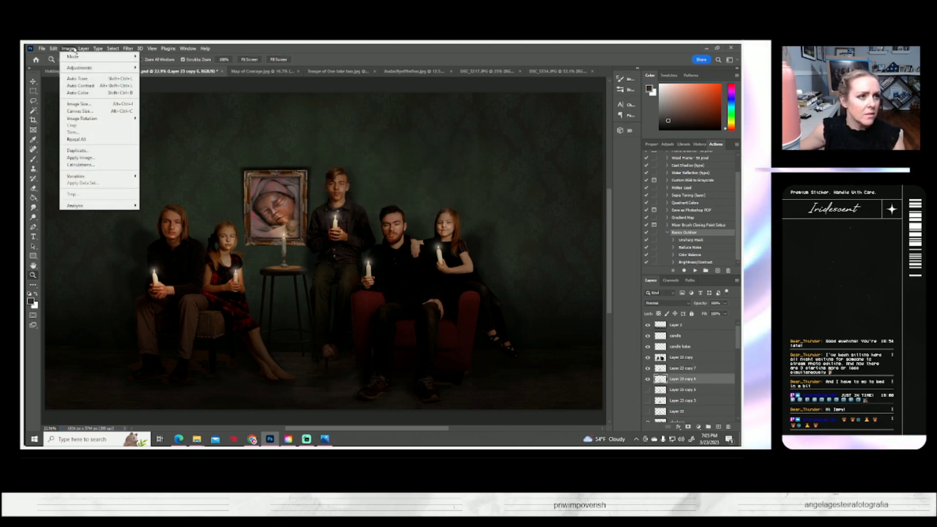
{"action": "mouse_move", "coordinate": [54, 49]}
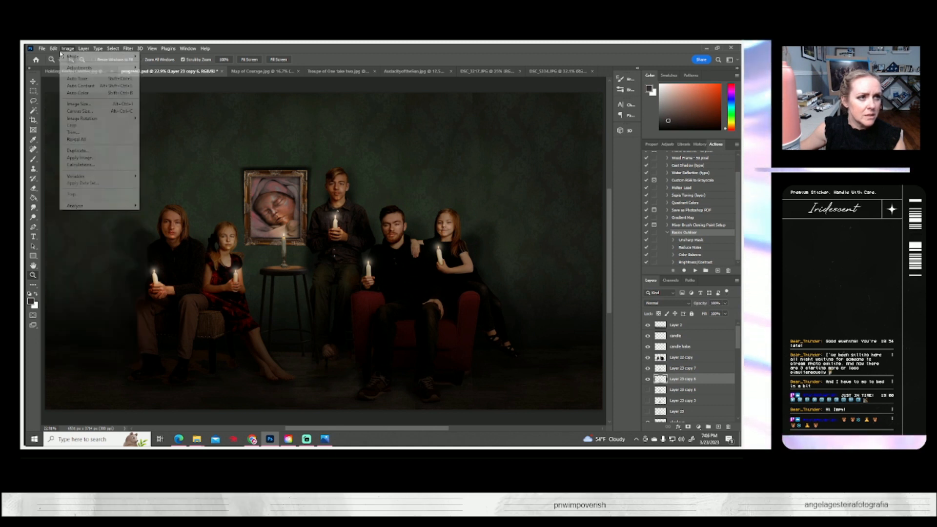
{"action": "mouse_move", "coordinate": [77, 220]}
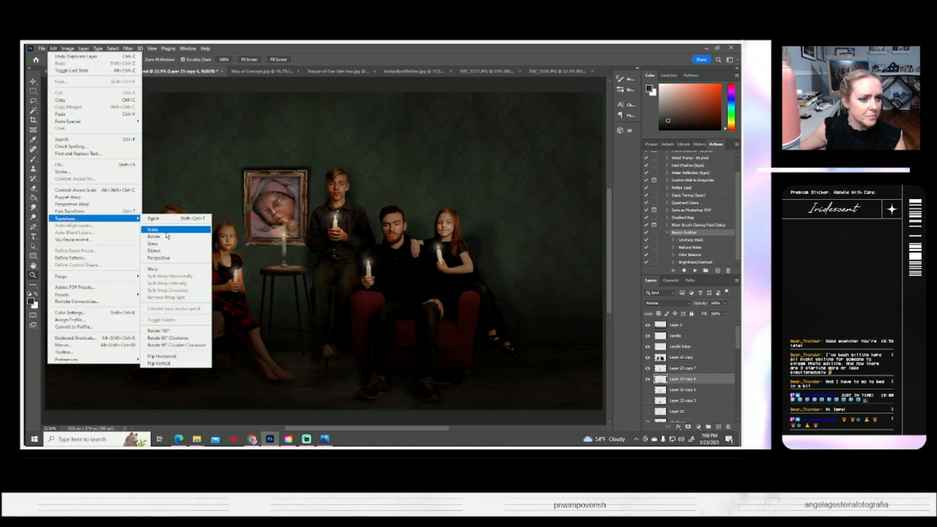
{"action": "left_click", "coordinate": [157, 258]}
{"action": "left_click_drag", "start_coordinate": [322, 267], "coordinate": [341, 257]}
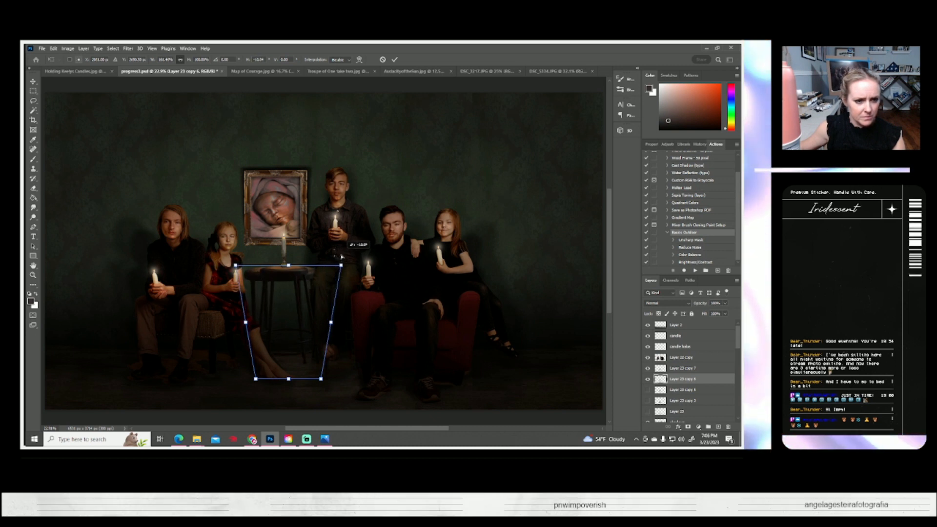
{"action": "left_click_drag", "start_coordinate": [288, 265], "coordinate": [288, 262]}
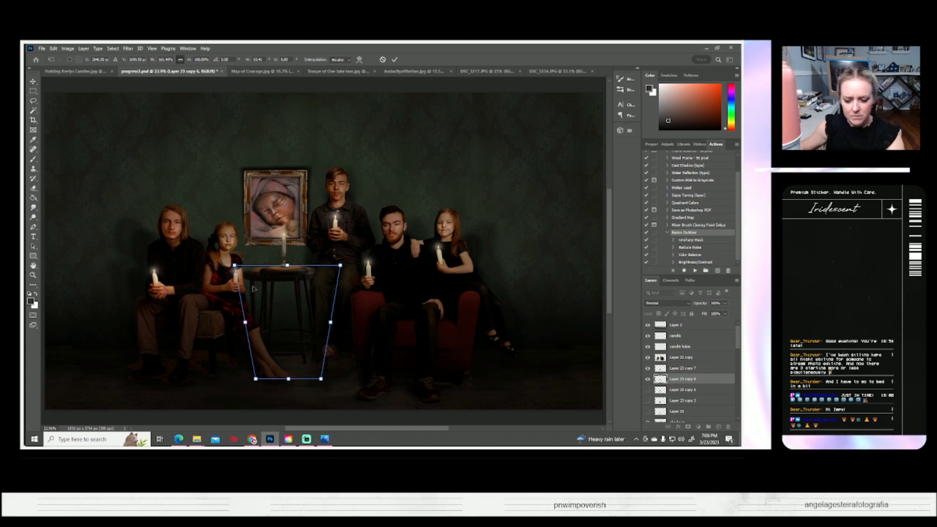
{"action": "key", "text": "Escape"}
- Stretch the lower stool layer upward to about 104% of its height, keeping its base in place
{"action": "key", "text": "ctrl+t"}
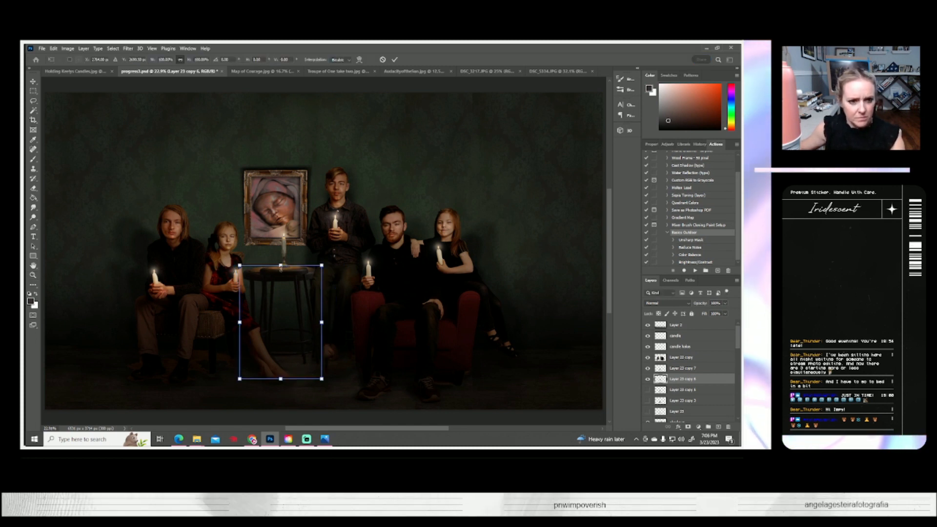
{"action": "left_click_drag", "start_coordinate": [281, 265], "coordinate": [280, 260]}
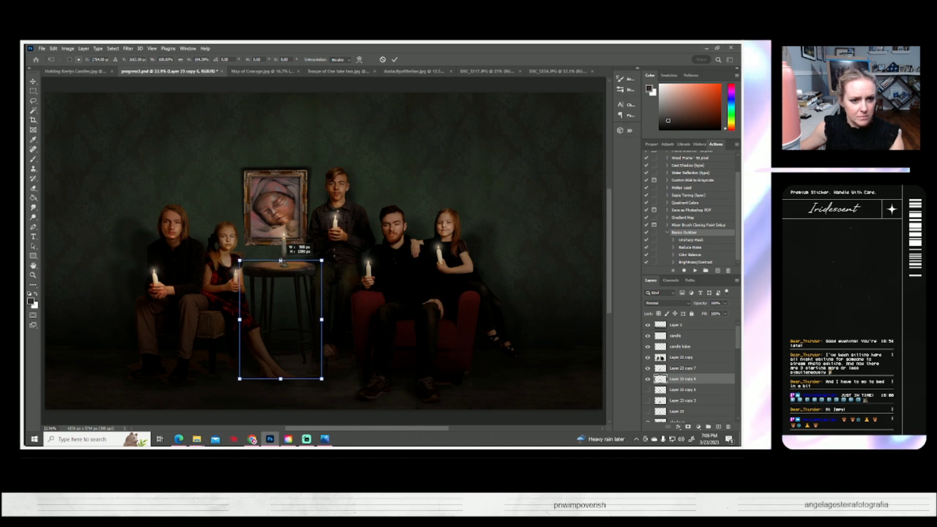
{"action": "key", "text": "Return"}
- Darken the stretched stool layer with Brightness/Contrast, setting brightness to -150 and contrast to 100
{"action": "left_click", "coordinate": [68, 48]}
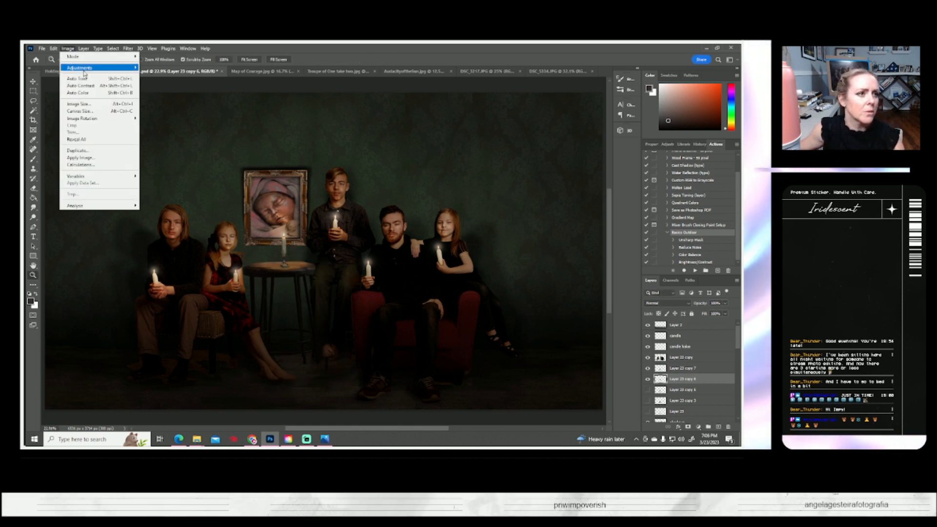
{"action": "mouse_move", "coordinate": [98, 65]}
{"action": "left_click", "coordinate": [163, 67]}
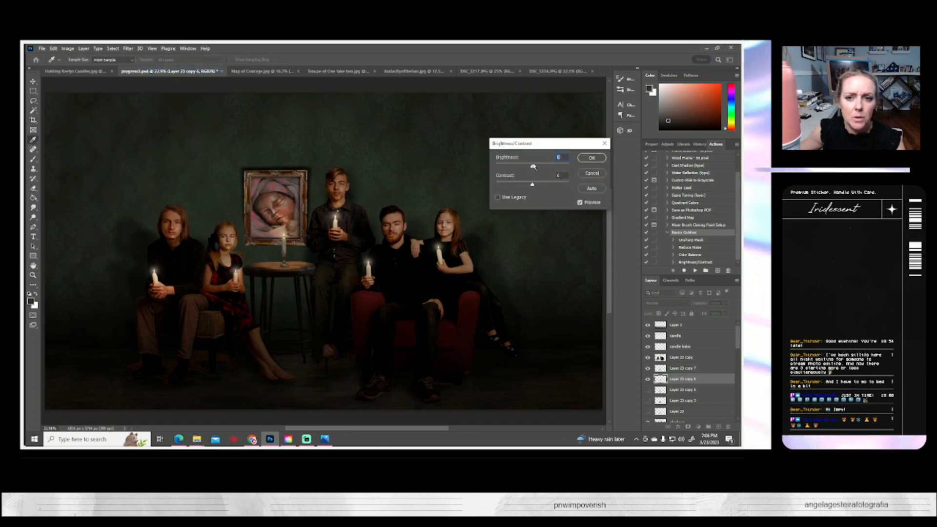
{"action": "left_click_drag", "start_coordinate": [533, 184], "coordinate": [638, 197]}
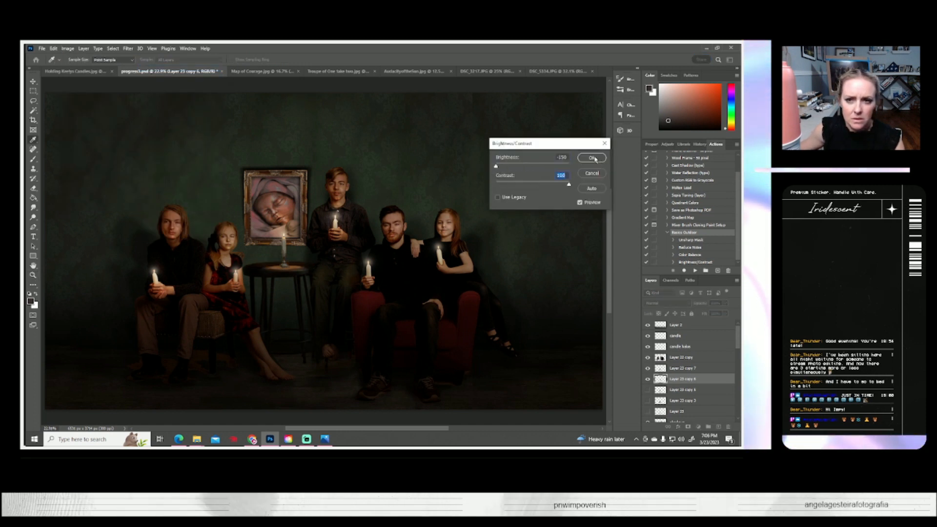
{"action": "left_click", "coordinate": [591, 157]}
- Apply a Gaussian Blur with a 23.5-pixel radius to the darkened stool layer and lower its opacity to about 50%
{"action": "left_click", "coordinate": [127, 49]}
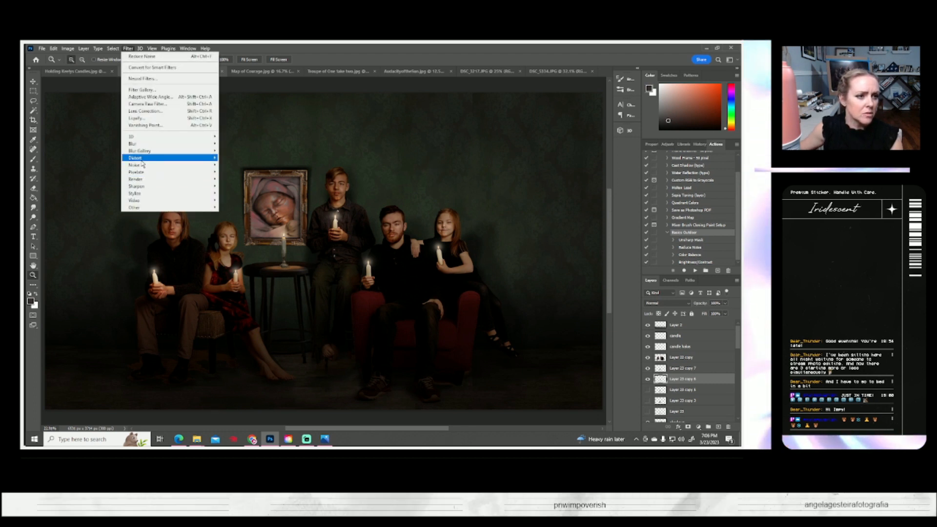
{"action": "mouse_move", "coordinate": [147, 144]}
{"action": "left_click", "coordinate": [238, 171]}
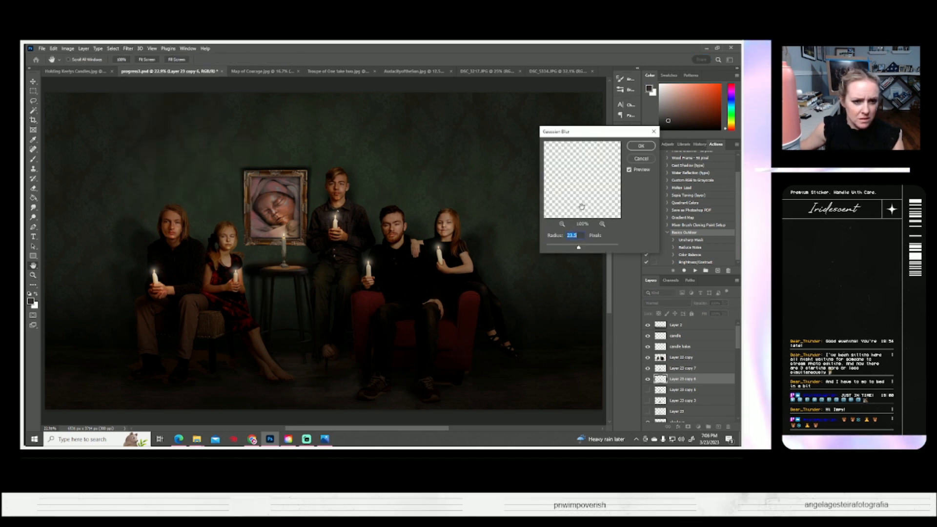
{"action": "left_click", "coordinate": [640, 146]}
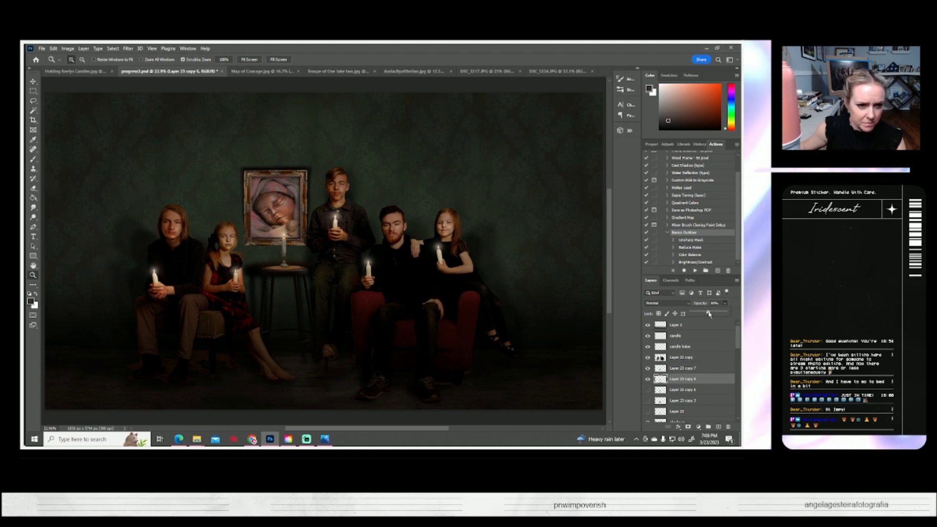
{"action": "left_click_drag", "start_coordinate": [710, 315], "coordinate": [708, 313]}
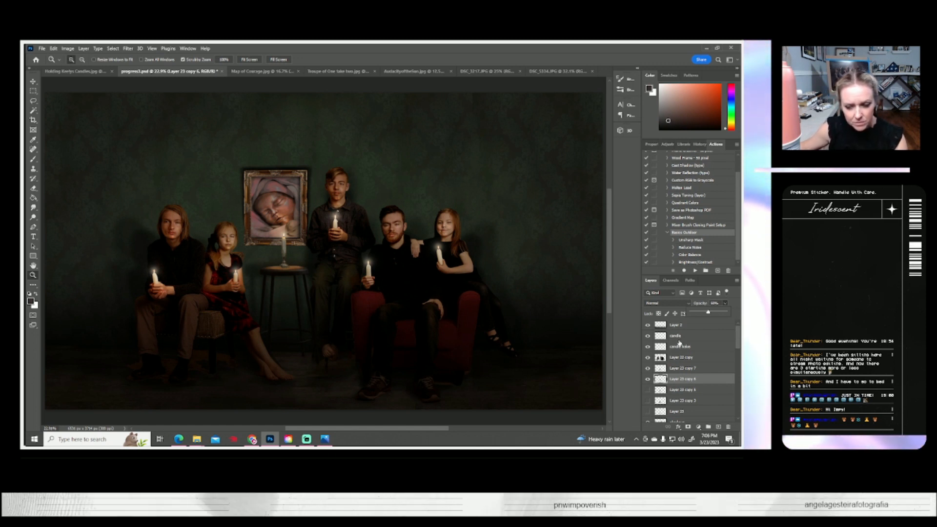
- Duplicate the blurred stool shadow layer
{"action": "right_click", "coordinate": [671, 382]}
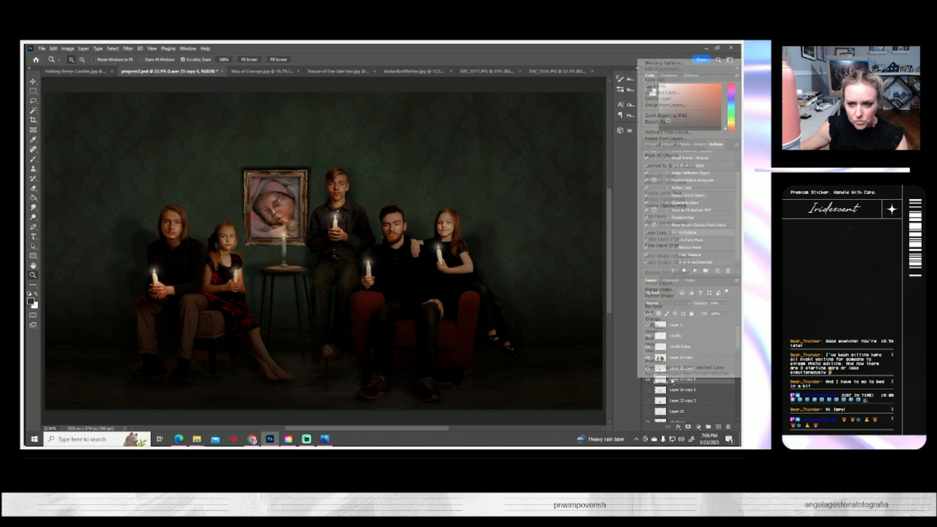
{"action": "left_click", "coordinate": [656, 94]}
{"action": "left_click", "coordinate": [444, 155]}
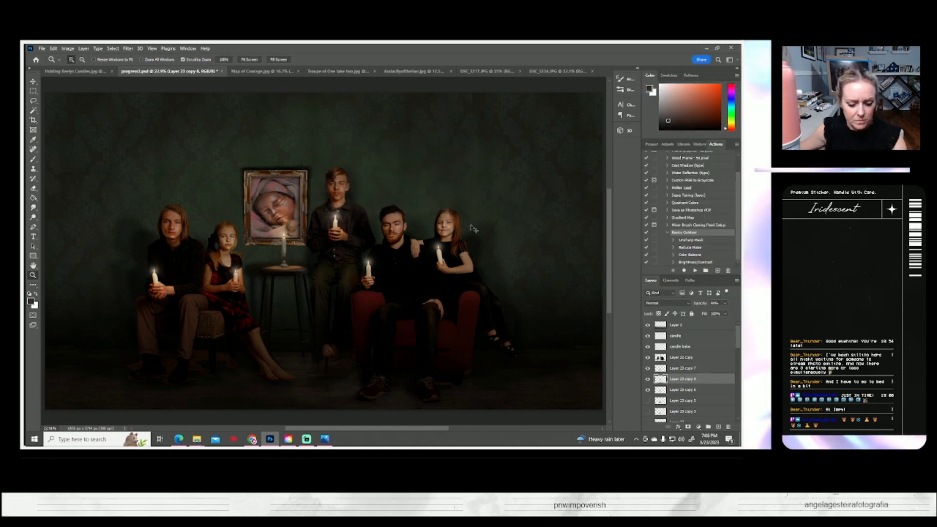
- Try a scaled-down version of the duplicated stool shadow layer, and delete that duplicate
{"action": "key", "text": "ctrl+t"}
{"action": "left_click_drag", "start_coordinate": [327, 256], "coordinate": [318, 269]}
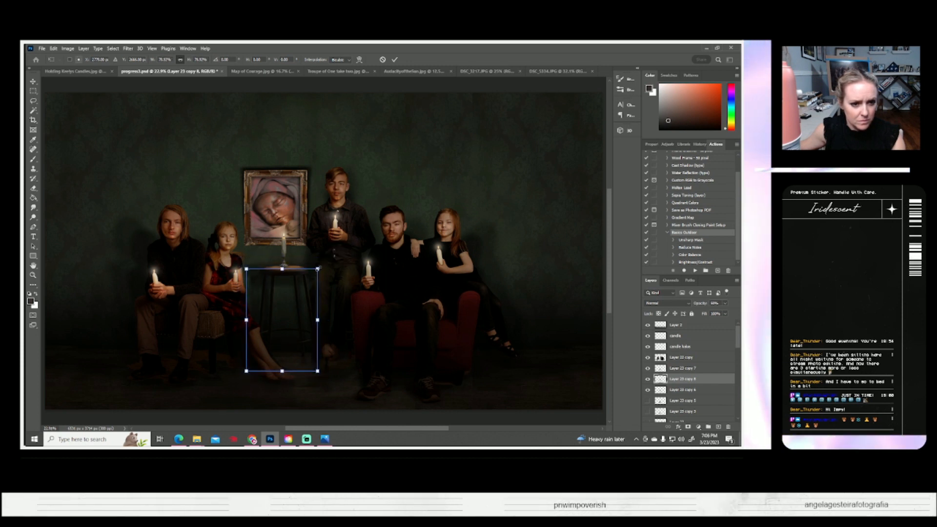
{"action": "key", "text": "Return"}
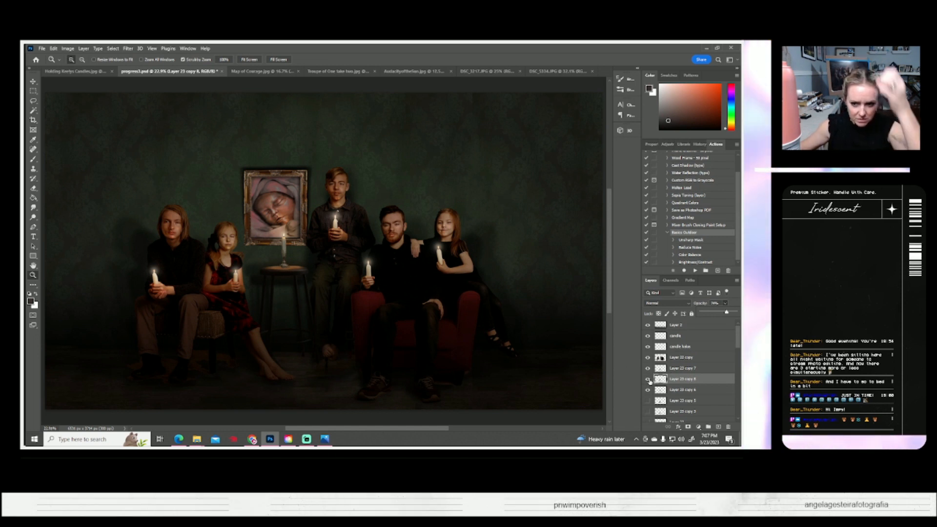
{"action": "left_click", "coordinate": [648, 379]}
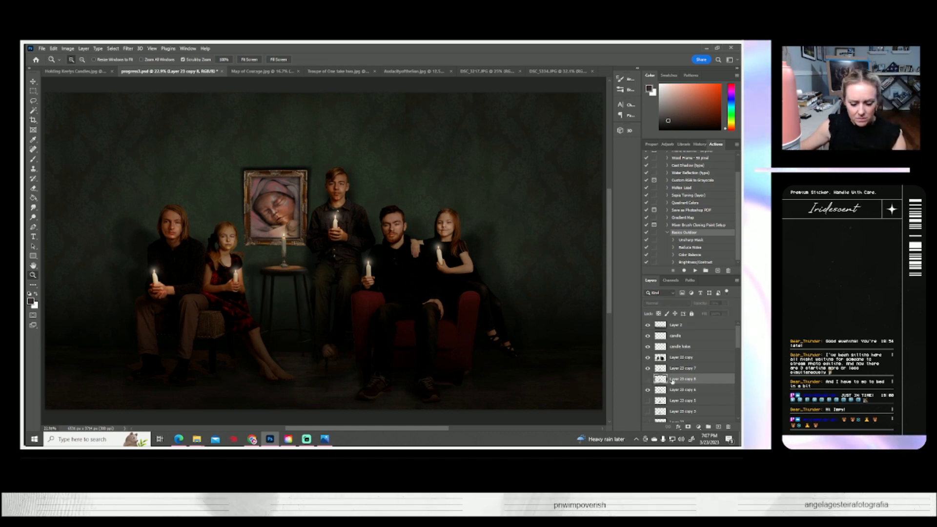
{"action": "key", "text": "Delete"}
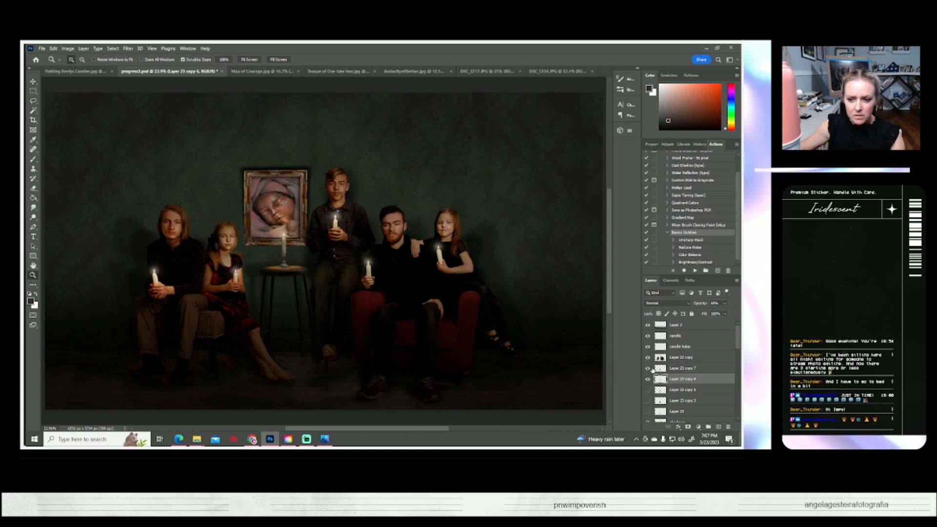
- Check which layer holds the stool by toggling its visibility, and duplicate Layer 23 copy 7
{"action": "left_click", "coordinate": [648, 369]}
{"action": "left_click", "coordinate": [648, 369]}
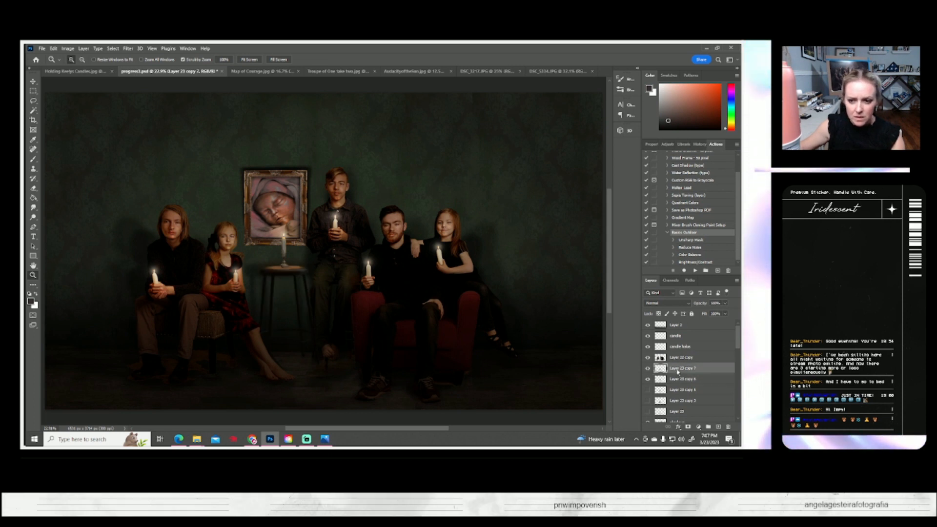
{"action": "right_click", "coordinate": [677, 372]}
{"action": "left_click", "coordinate": [657, 83]}
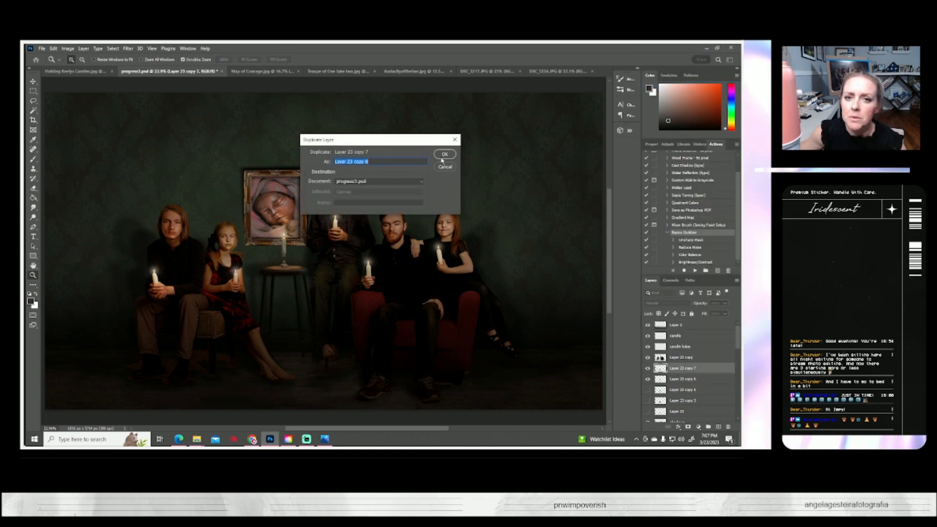
{"action": "left_click", "coordinate": [444, 159]}
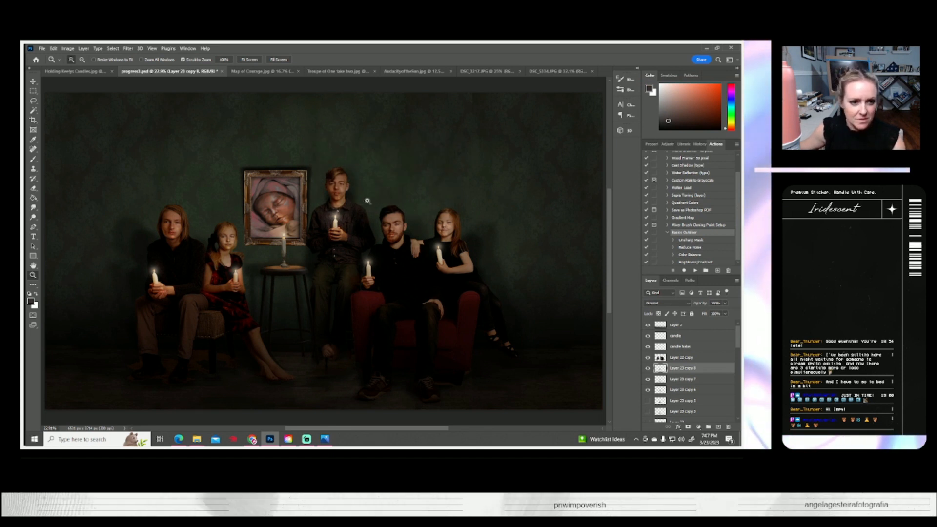
- Widen the top of the duplicated stool with a Perspective transform to about 127%, and move the duplicate below the original stool layer
{"action": "left_click", "coordinate": [53, 49]}
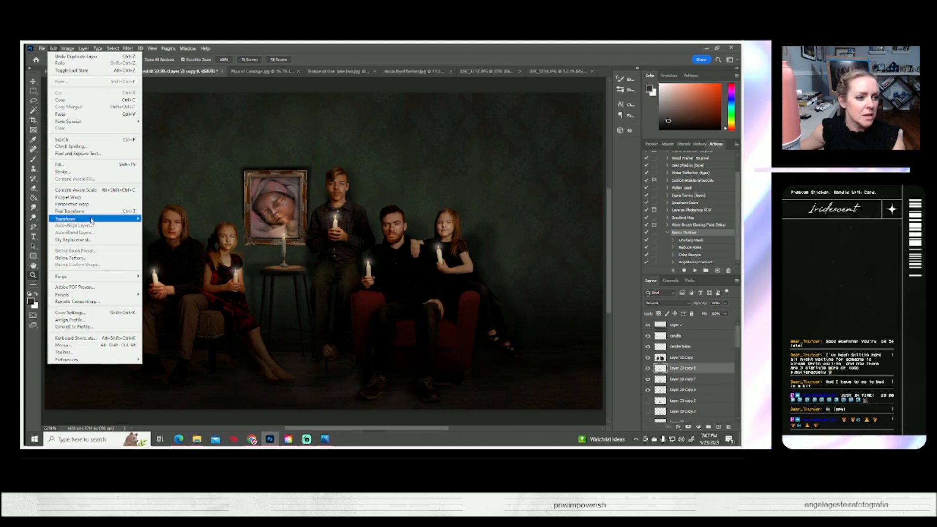
{"action": "mouse_move", "coordinate": [69, 219]}
{"action": "left_click", "coordinate": [176, 261]}
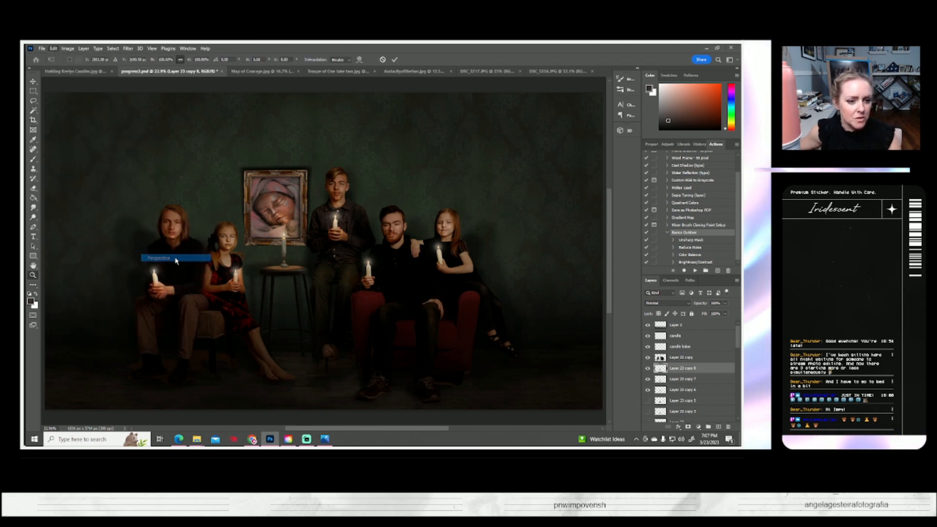
{"action": "left_click_drag", "start_coordinate": [254, 266], "coordinate": [246, 267]}
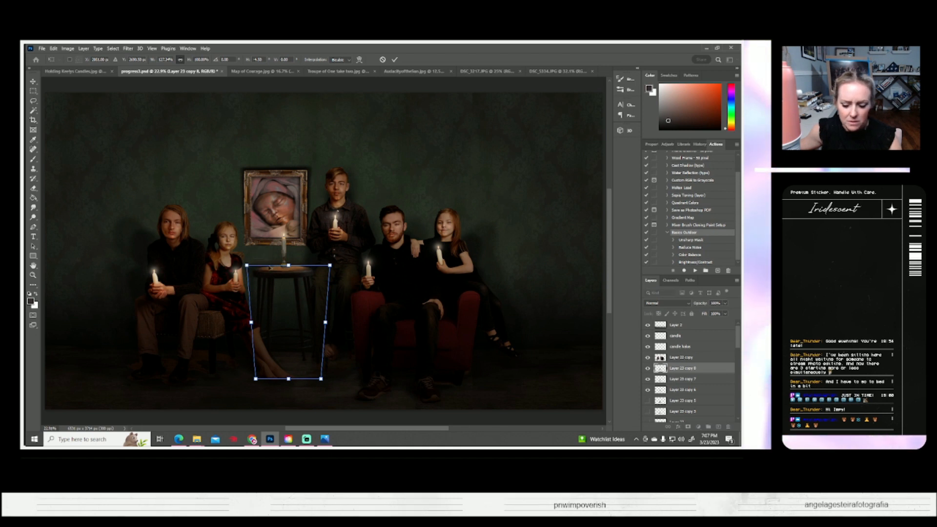
{"action": "key", "text": "Return"}
{"action": "left_click_drag", "start_coordinate": [680, 379], "coordinate": [677, 380]}
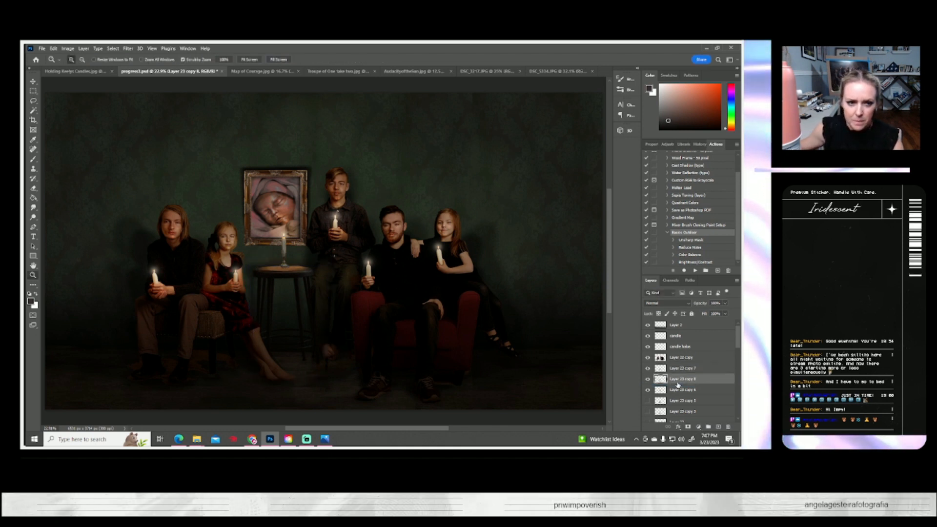
- Reapply the last Gaussian Blur to the widened stool copy and darken it with brightness -150 and contrast 100
{"action": "left_click", "coordinate": [67, 48]}
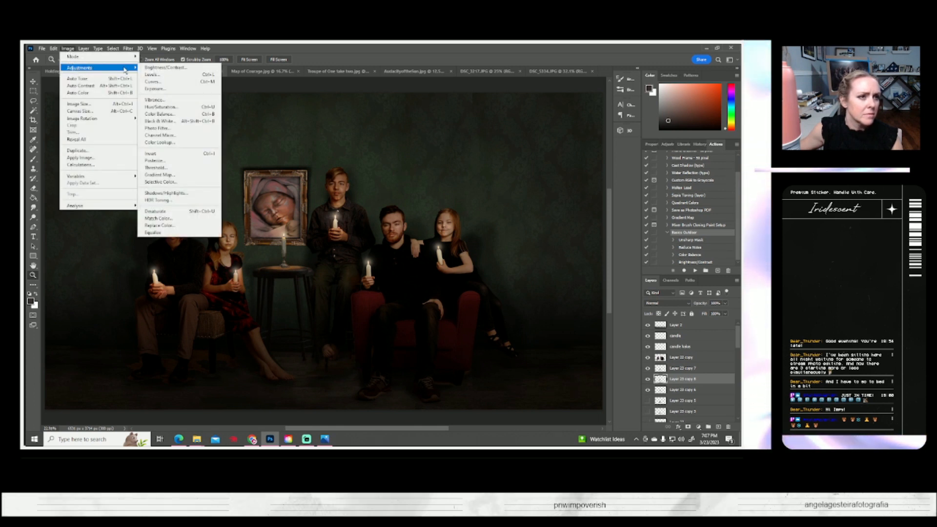
{"action": "left_click", "coordinate": [128, 49]}
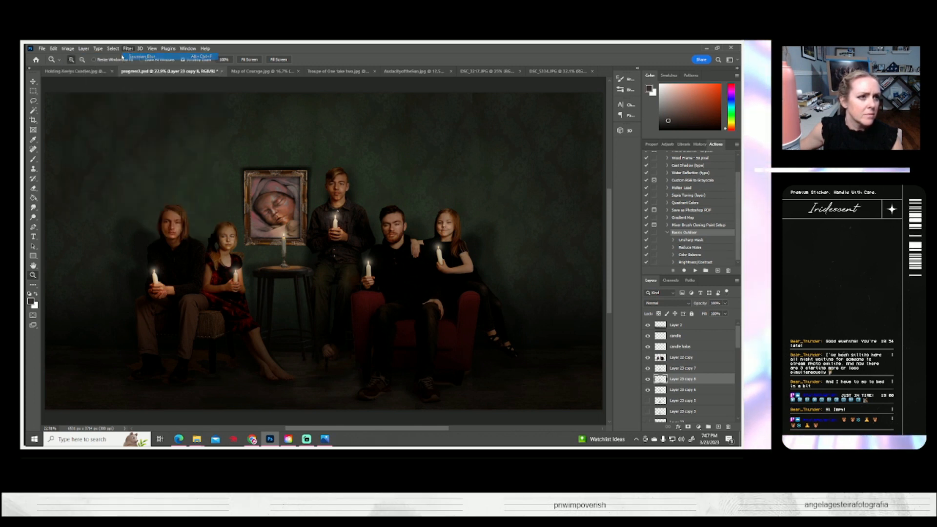
{"action": "left_click", "coordinate": [68, 50]}
{"action": "left_click", "coordinate": [156, 68]}
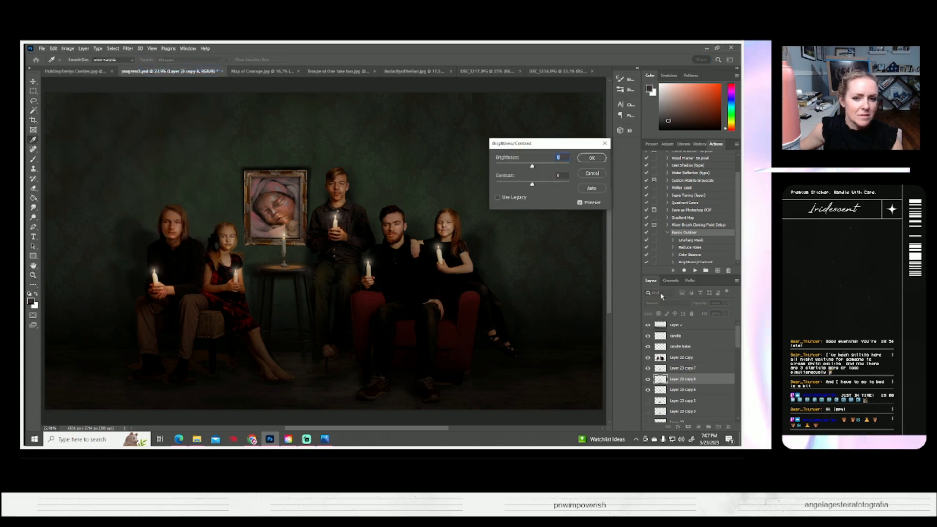
{"action": "left_click_drag", "start_coordinate": [534, 167], "coordinate": [585, 194]}
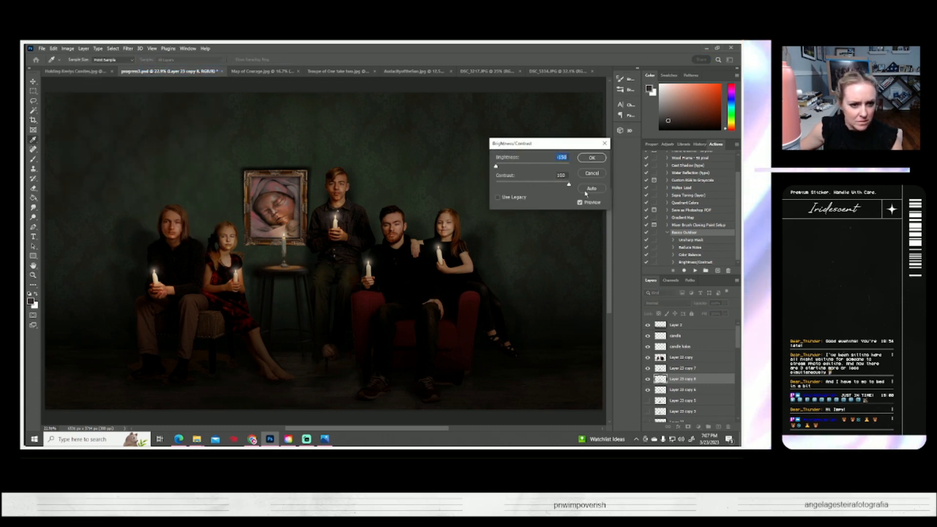
{"action": "left_click", "coordinate": [591, 157]}
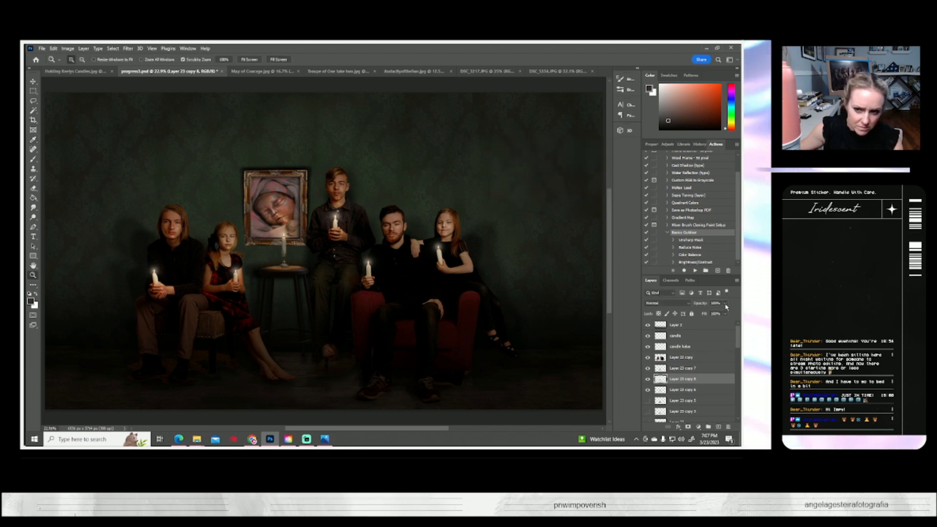
- Lower the darkened stool copy's opacity to roughly half and check both shadow layers by toggling their visibility
{"action": "left_click", "coordinate": [710, 314]}
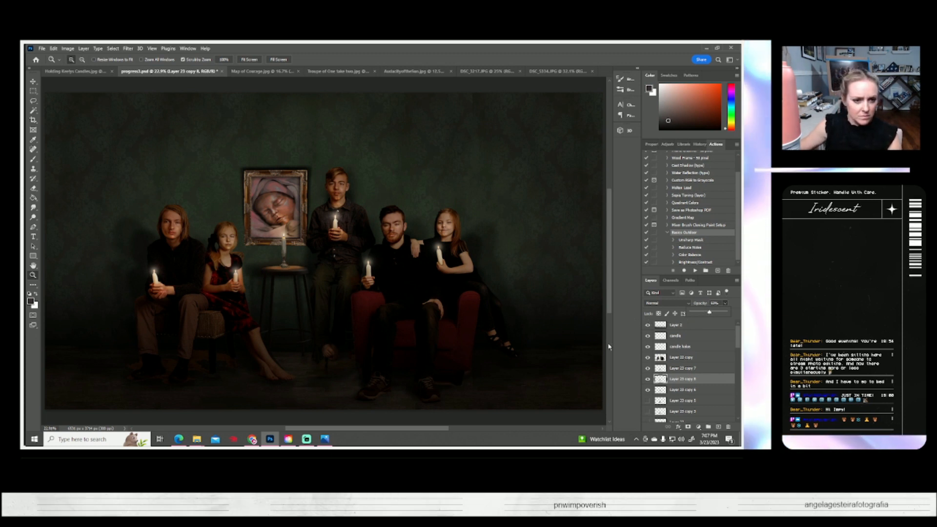
{"action": "left_click", "coordinate": [648, 379]}
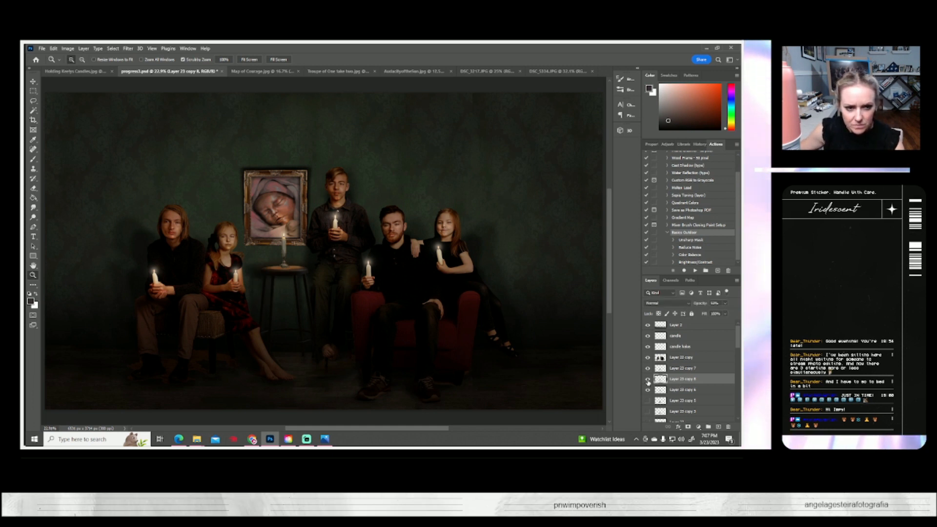
{"action": "left_click", "coordinate": [648, 390]}
{"action": "left_click", "coordinate": [648, 390]}
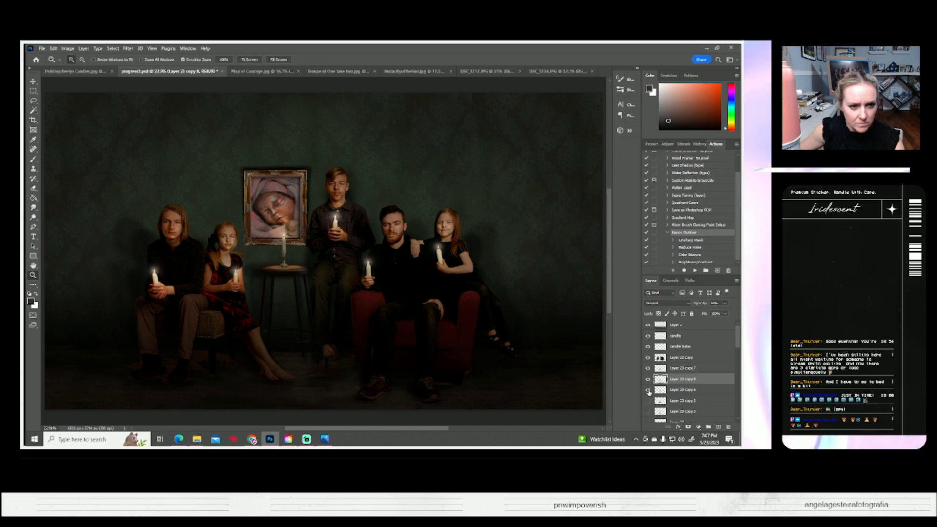
- Merge the two stool shadow layers into one layer
{"action": "left_click", "coordinate": [676, 390], "text": "shift"}
{"action": "right_click", "coordinate": [675, 390]}
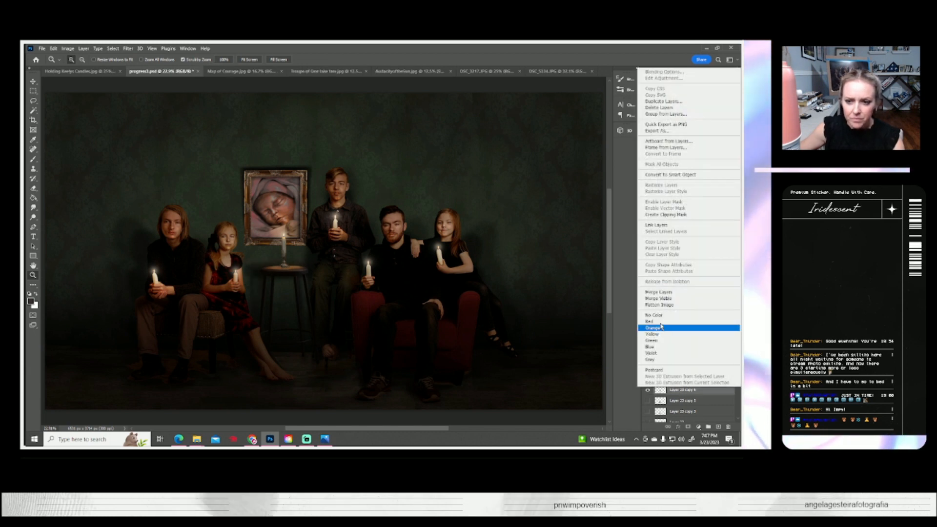
{"action": "left_click", "coordinate": [659, 292]}
- Rename the merged shadow layer "stool shadows" and save the document
{"action": "double_click", "coordinate": [683, 379]}
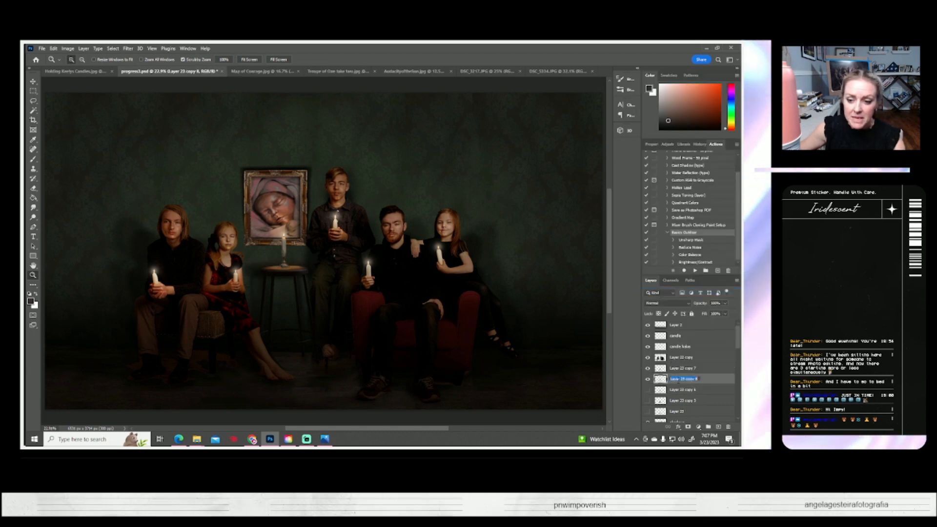
{"action": "type", "text": "stool"}
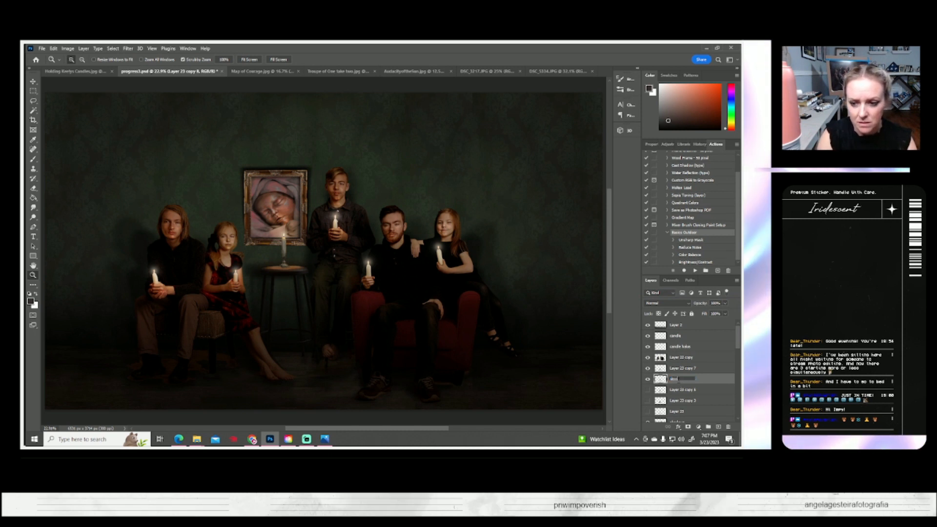
{"action": "type", "text": " shadows"}
{"action": "key", "text": "Return"}
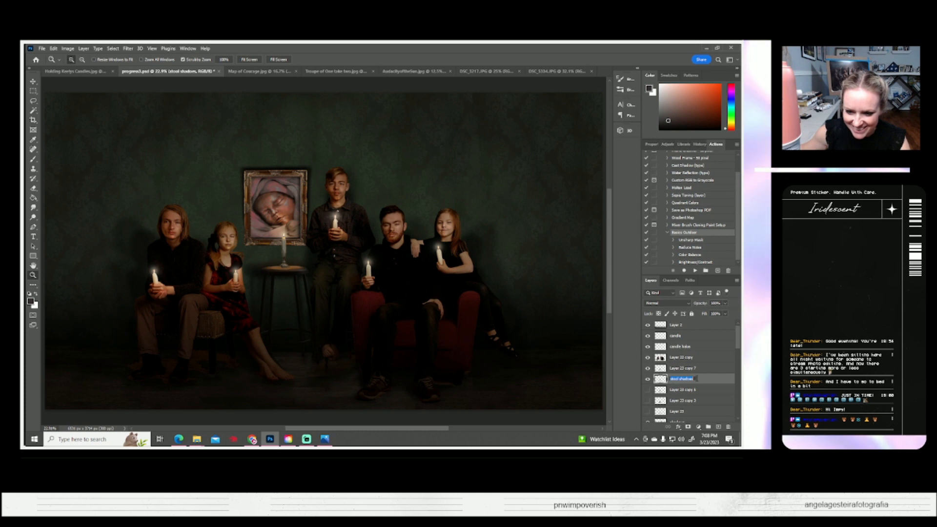
{"action": "type", "text": "ows"}
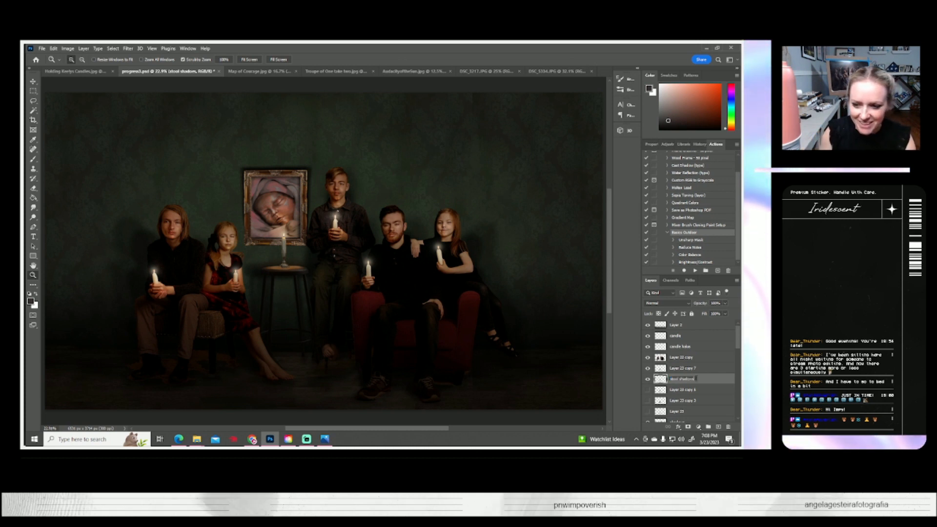
{"action": "key", "text": "Return"}
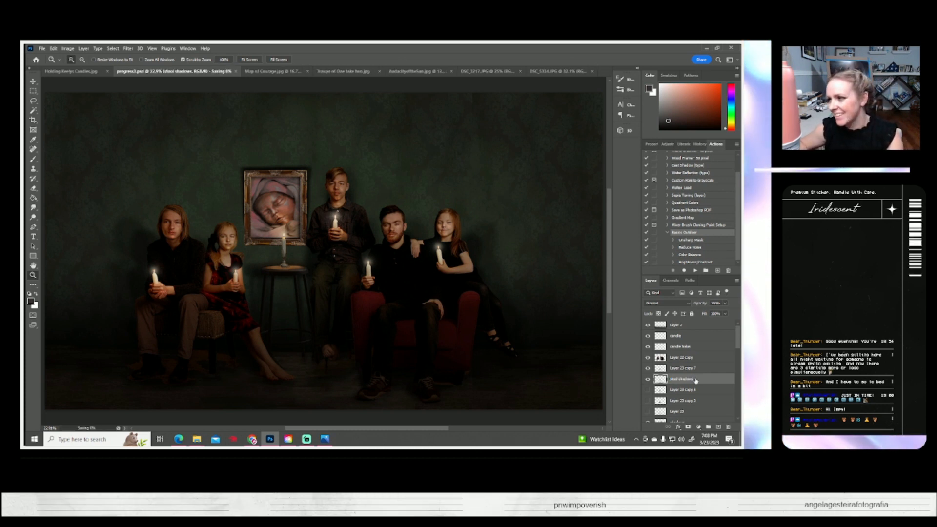
{"action": "key", "text": "ctrl+s"}
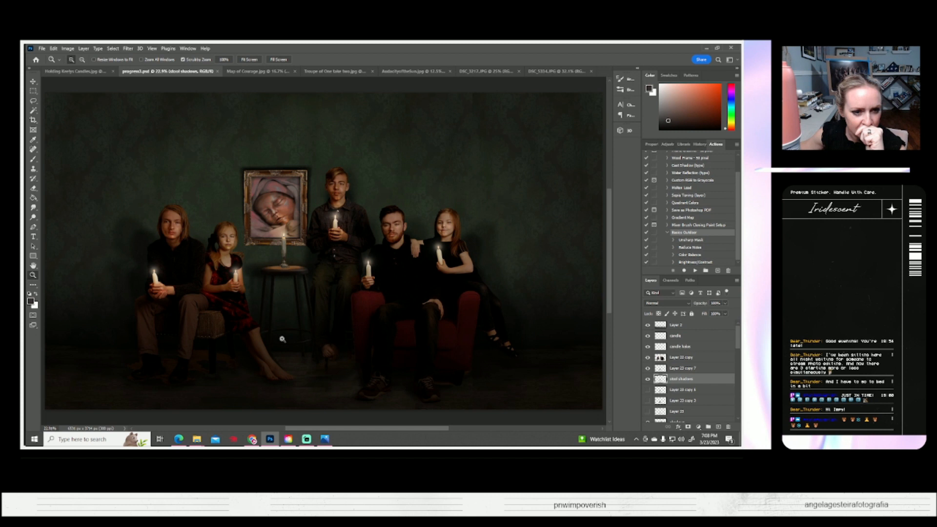
- Compare the image with and without the stool, and duplicate the stool layer, Layer 23 copy 7
{"action": "left_click", "coordinate": [647, 368]}
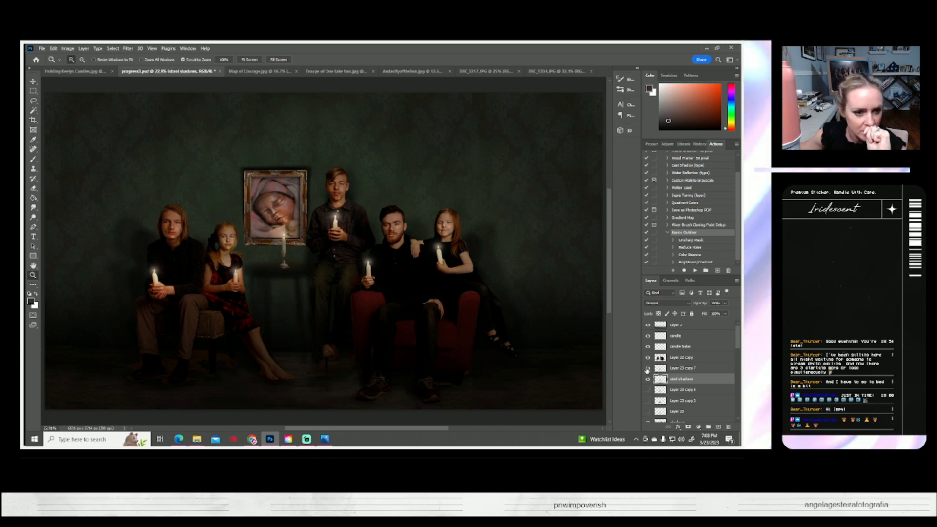
{"action": "left_click", "coordinate": [647, 369]}
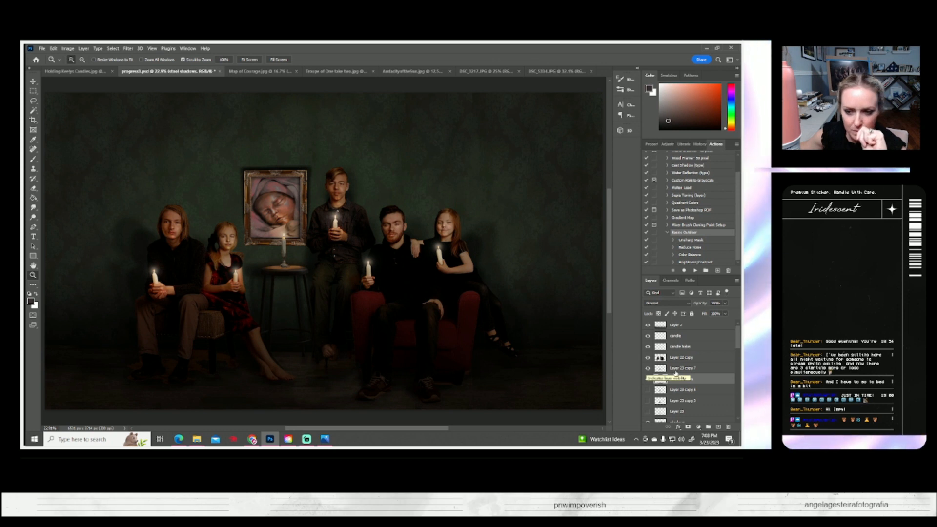
{"action": "left_click", "coordinate": [676, 369]}
{"action": "right_click", "coordinate": [675, 369]}
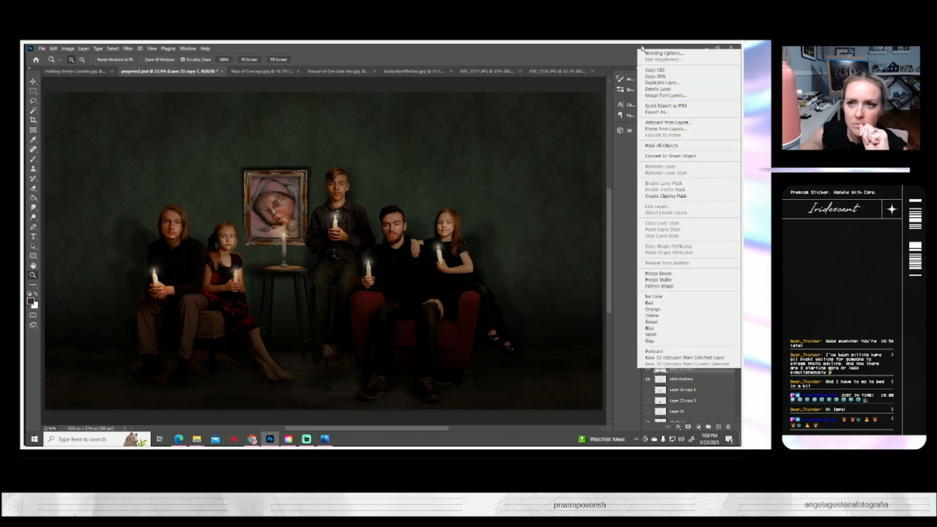
{"action": "left_click", "coordinate": [663, 83]}
{"action": "key", "text": "Return"}
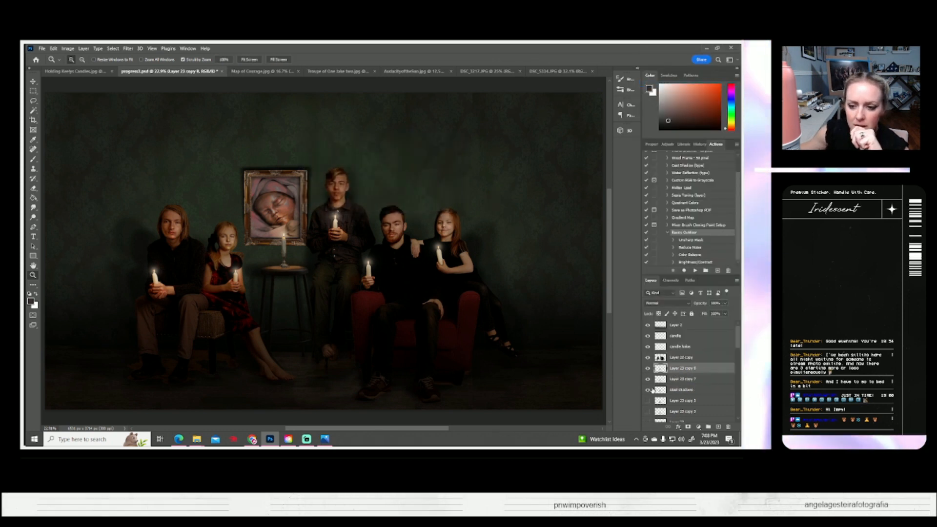
- Lasso the stool seat area around the candle's base on the duplicated stool layer and copy it to a new layer
{"action": "left_click_drag", "start_coordinate": [279, 266], "coordinate": [306, 282]}
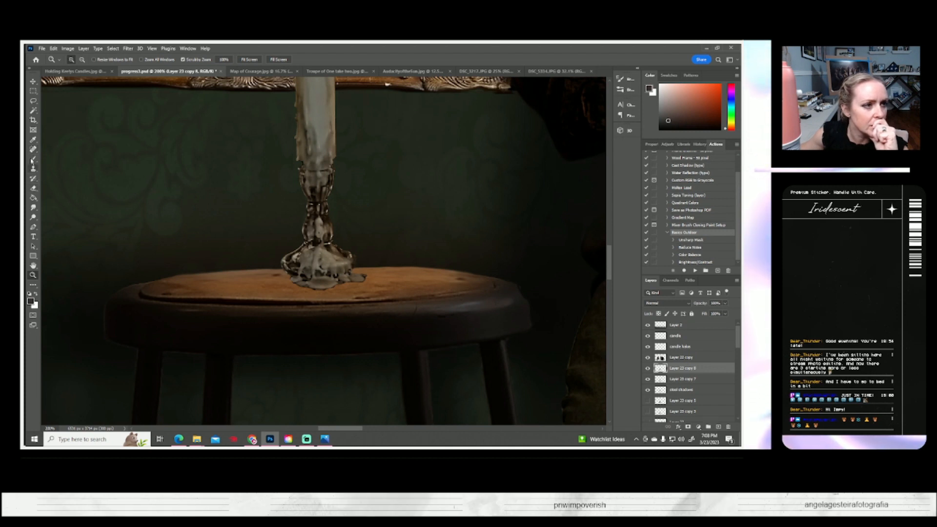
{"action": "left_click", "coordinate": [32, 102]}
{"action": "mouse_move", "coordinate": [228, 243]}
{"action": "left_mouse_down"}
{"action": "mouse_move", "coordinate": [212, 267]}
{"action": "mouse_move", "coordinate": [235, 289]}
{"action": "left_mouse_up"}
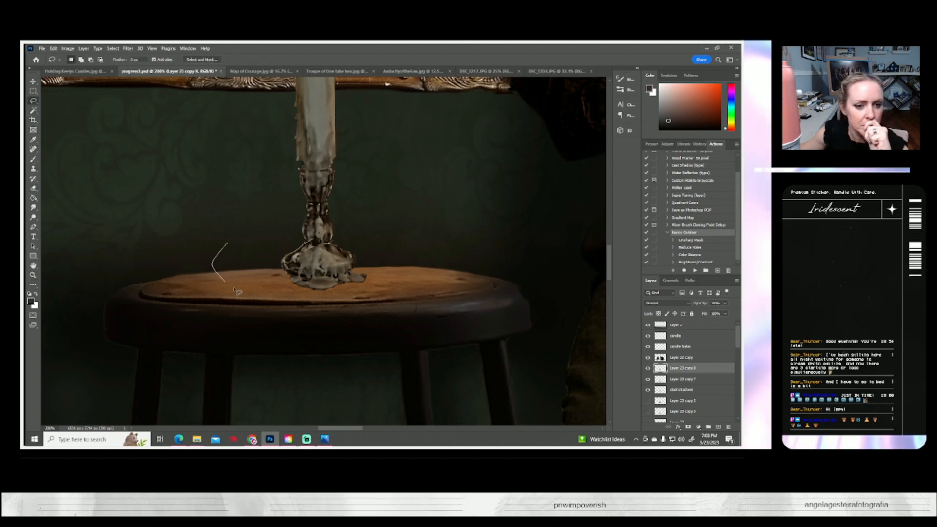
{"action": "mouse_move", "coordinate": [326, 303]}
{"action": "left_mouse_down"}
{"action": "mouse_move", "coordinate": [393, 299]}
{"action": "mouse_move", "coordinate": [407, 283]}
{"action": "mouse_move", "coordinate": [362, 243]}
{"action": "left_mouse_up"}
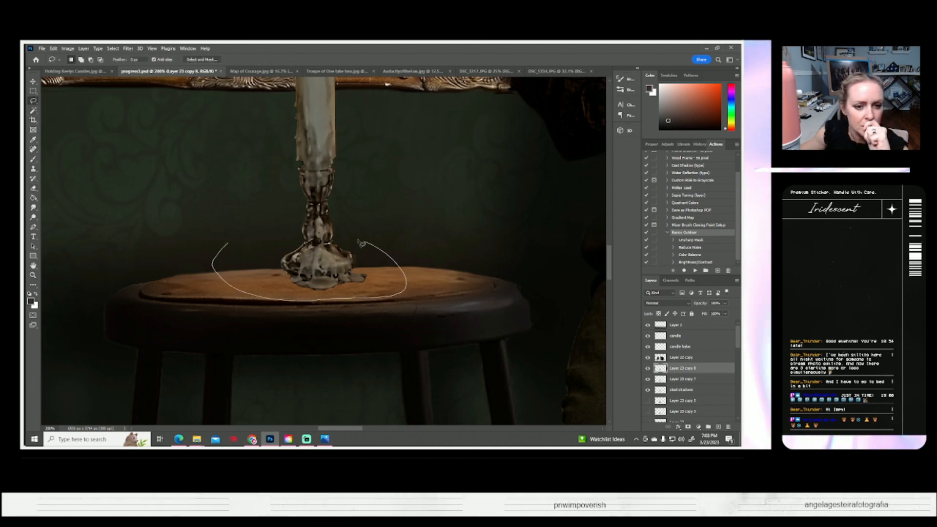
{"action": "left_click_drag", "start_coordinate": [273, 238], "coordinate": [232, 243]}
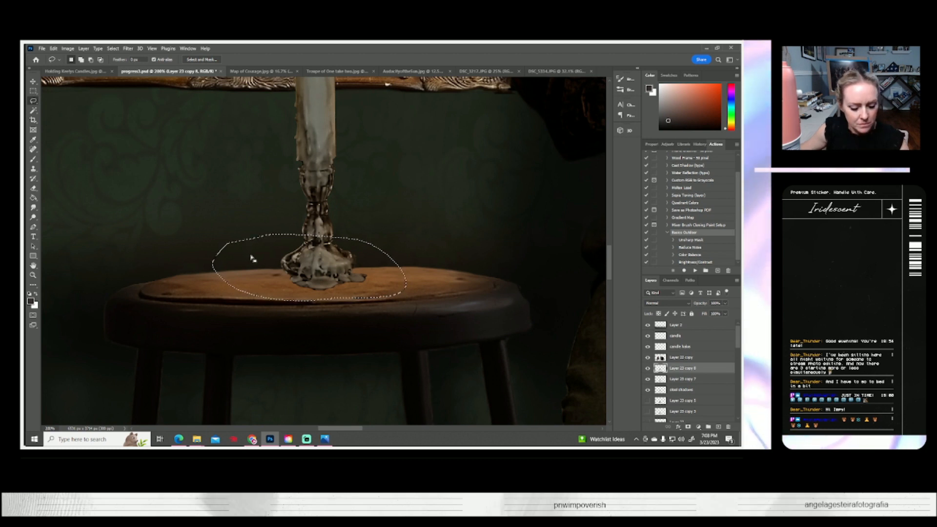
{"action": "left_click_drag", "start_coordinate": [248, 248], "coordinate": [211, 275]}
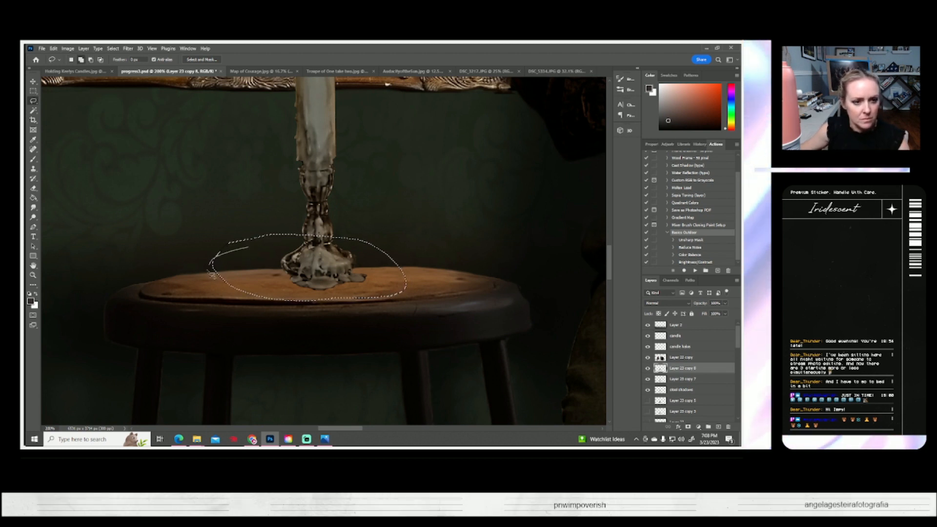
{"action": "mouse_move", "coordinate": [292, 301]}
{"action": "left_mouse_down"}
{"action": "mouse_move", "coordinate": [409, 298]}
{"action": "mouse_move", "coordinate": [434, 286]}
{"action": "mouse_move", "coordinate": [381, 252]}
{"action": "mouse_move", "coordinate": [251, 250]}
{"action": "left_mouse_up"}
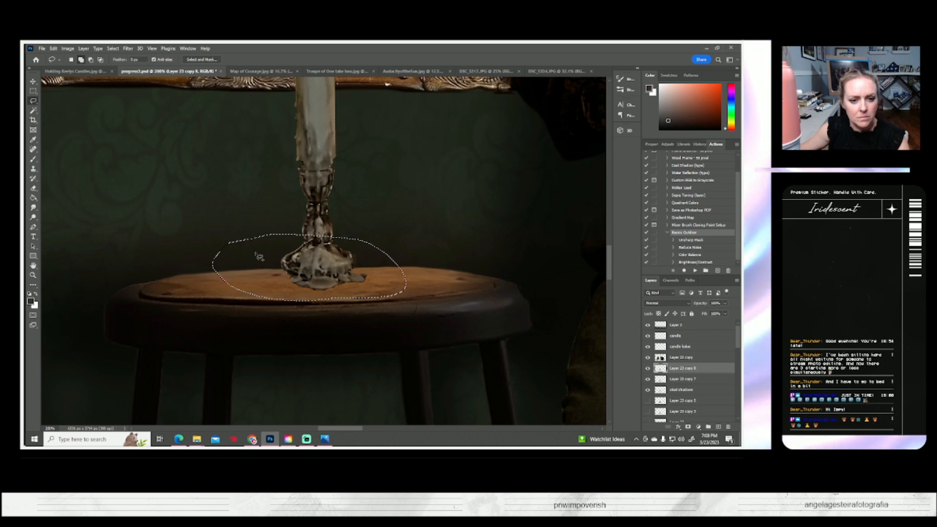
{"action": "mouse_move", "coordinate": [422, 274]}
{"action": "left_mouse_down"}
{"action": "mouse_move", "coordinate": [395, 304]}
{"action": "mouse_move", "coordinate": [331, 308]}
{"action": "mouse_move", "coordinate": [238, 301]}
{"action": "mouse_move", "coordinate": [209, 290]}
{"action": "mouse_move", "coordinate": [205, 266]}
{"action": "left_mouse_up"}
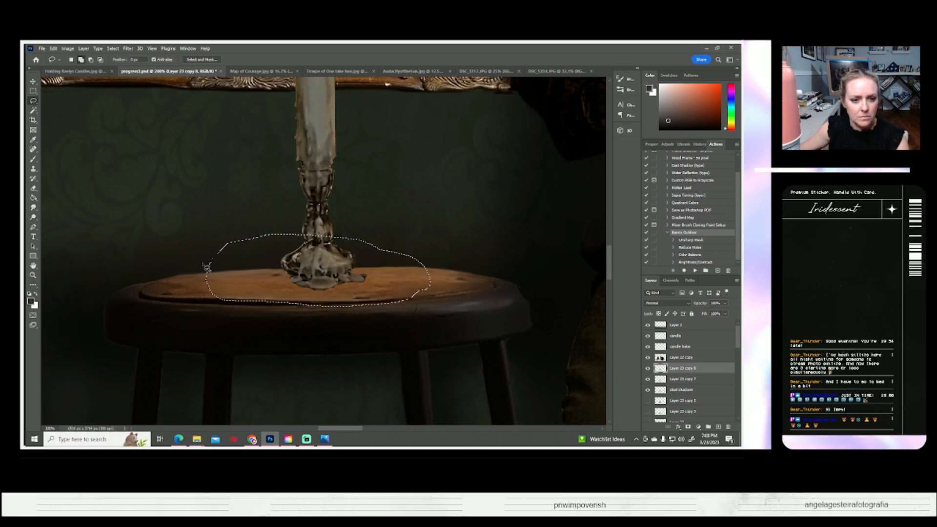
{"action": "key", "text": "ctrl+j"}
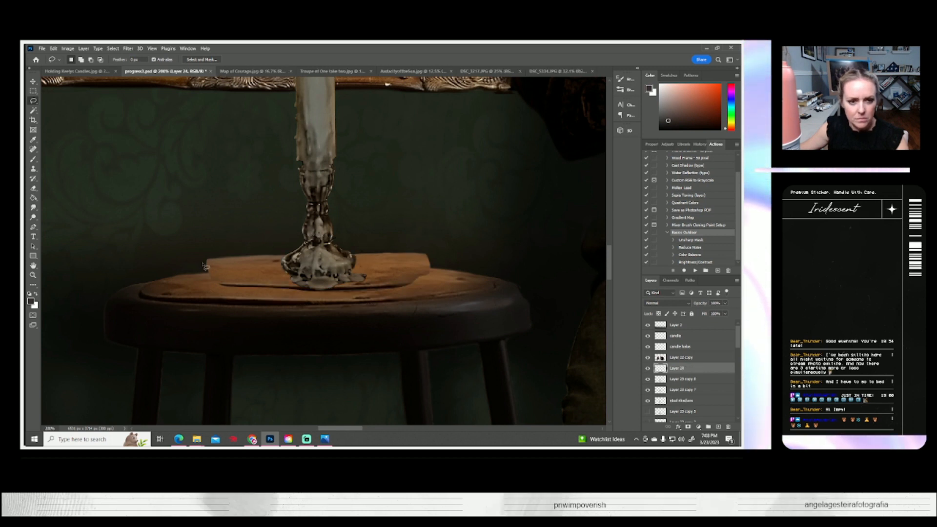
- Nudge the copied seat patch straight down until it lines up with the stool top beneath it
{"action": "left_click", "coordinate": [33, 83]}
{"action": "key", "text": "Down"}
{"action": "key", "text": "Down"}
{"action": "key", "text": "Down"}
{"action": "key", "text": "Down"}
{"action": "key", "text": "Down"}
{"action": "key", "text": "Down"}
{"action": "key", "text": "Down"}
{"action": "key", "text": "Down"}
{"action": "key", "text": "Down"}
{"action": "key", "text": "Down"}
{"action": "key", "text": "Down"}
{"action": "key", "text": "Down"}
{"action": "key", "text": "Down"}
{"action": "key", "text": "Down"}
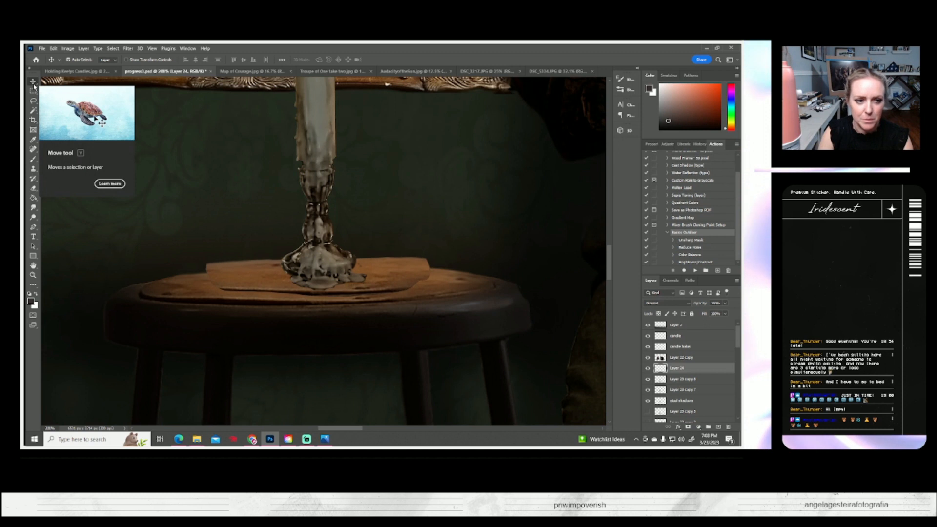
{"action": "key", "text": "Down"}
{"action": "key", "text": "Down"}
{"action": "key", "text": "Down"}
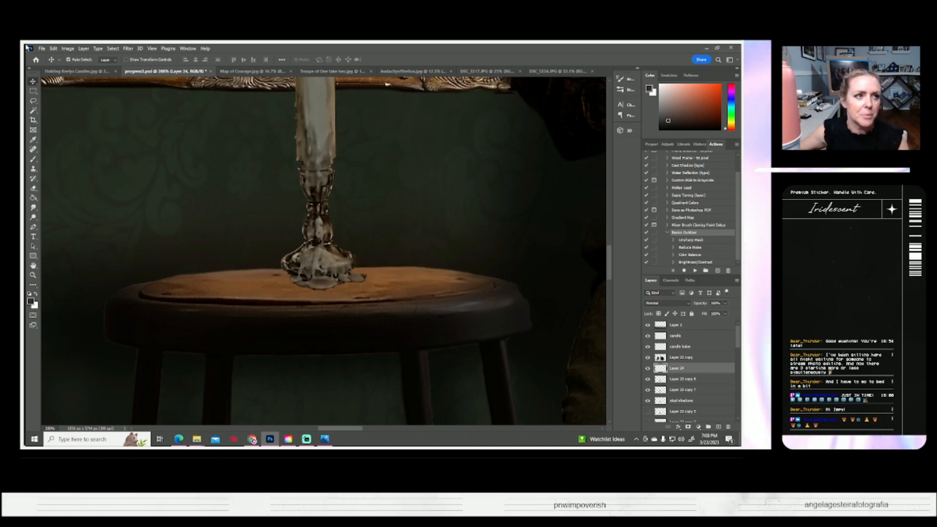
- Darken the copied seat patch with Brightness/Contrast, setting Brightness to -150
{"action": "left_click", "coordinate": [68, 49]}
{"action": "mouse_move", "coordinate": [83, 65]}
{"action": "left_click", "coordinate": [157, 65]}
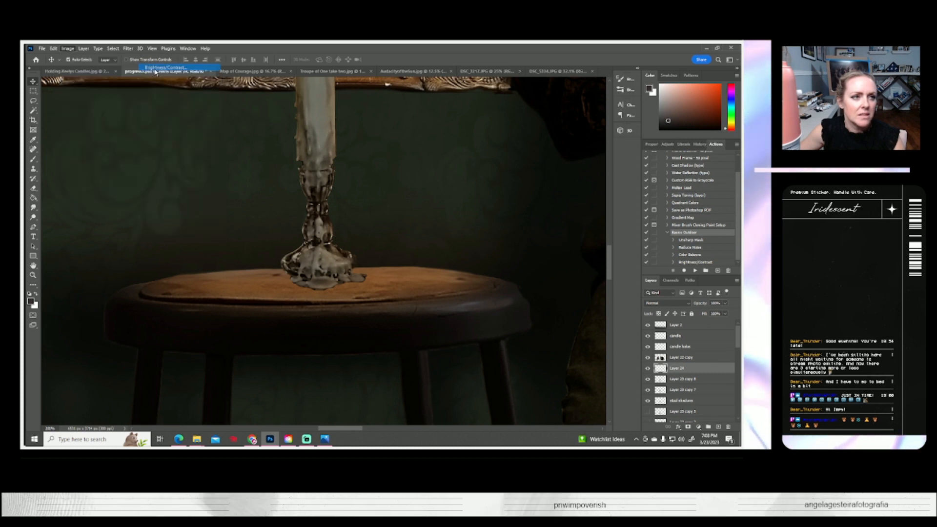
{"action": "left_click_drag", "start_coordinate": [533, 166], "coordinate": [489, 173]}
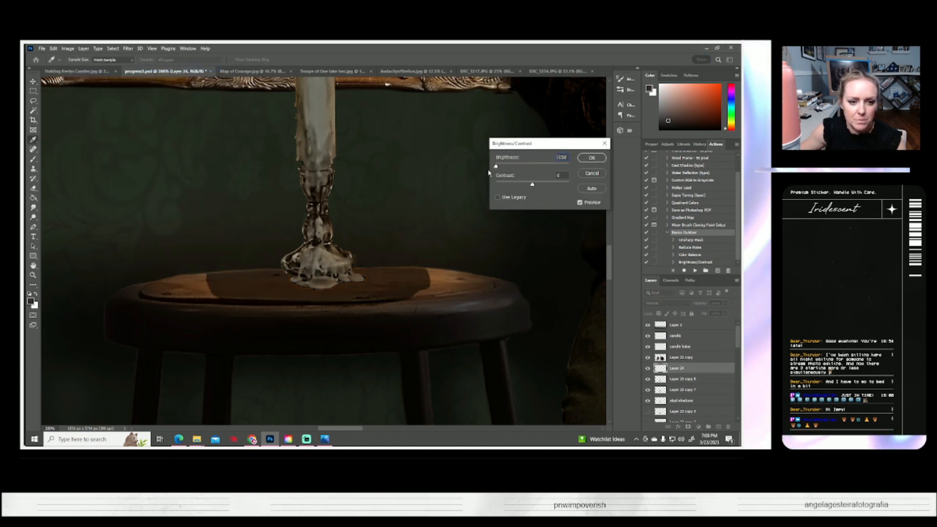
{"action": "left_click", "coordinate": [591, 157]}
- Erase the outer parts of the darkened patch with a smaller soft round eraser, leaving shading around the candle's base, and compare by toggling the layer's visibility
{"action": "key", "text": "e"}
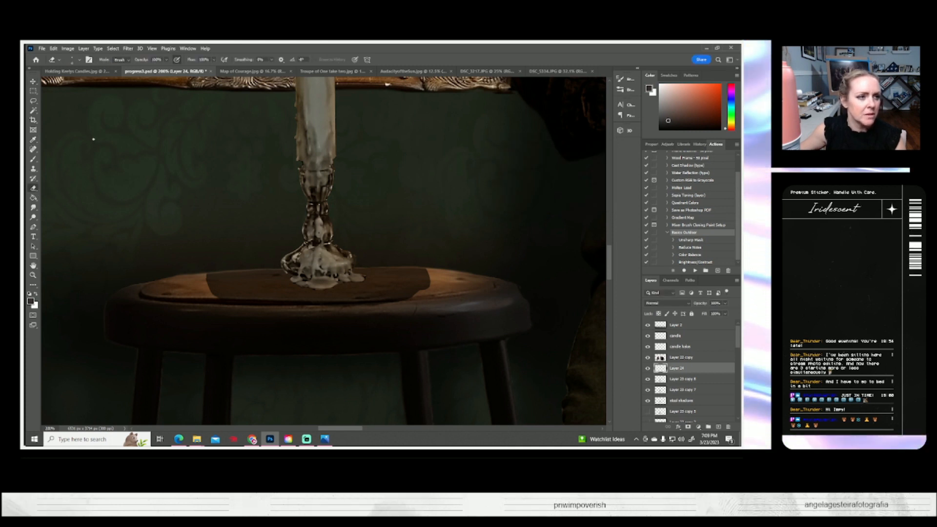
{"action": "left_click", "coordinate": [73, 60]}
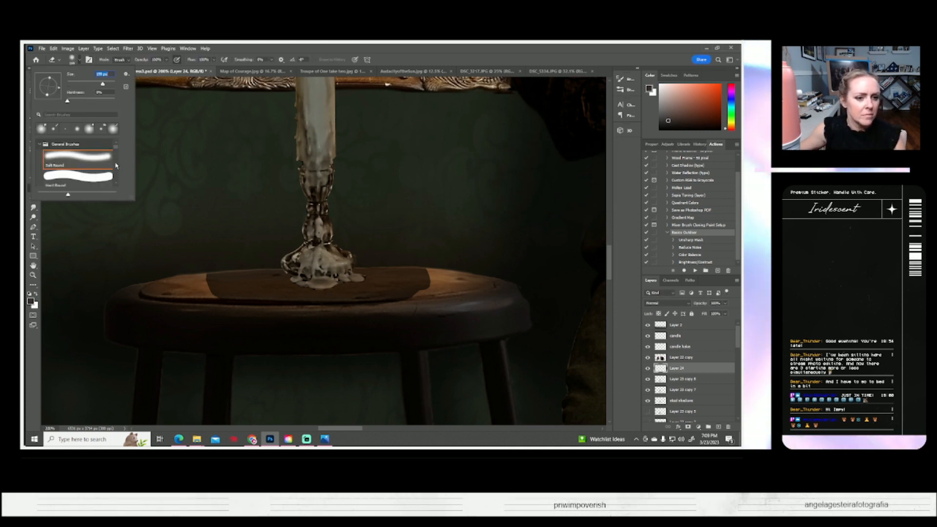
{"action": "left_click", "coordinate": [94, 84]}
{"action": "mouse_move", "coordinate": [200, 276]}
{"action": "left_mouse_down"}
{"action": "mouse_move", "coordinate": [195, 293]}
{"action": "mouse_move", "coordinate": [205, 299]}
{"action": "left_mouse_up"}
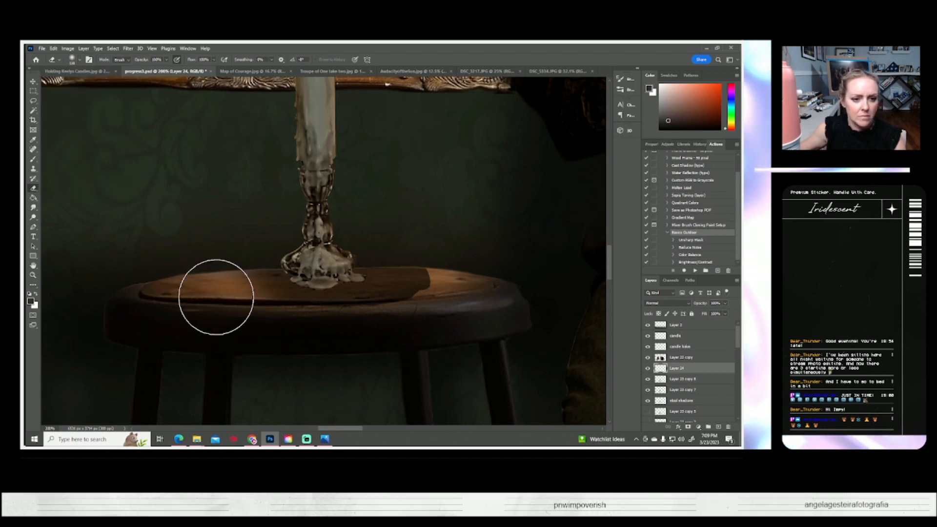
{"action": "left_click", "coordinate": [72, 59]}
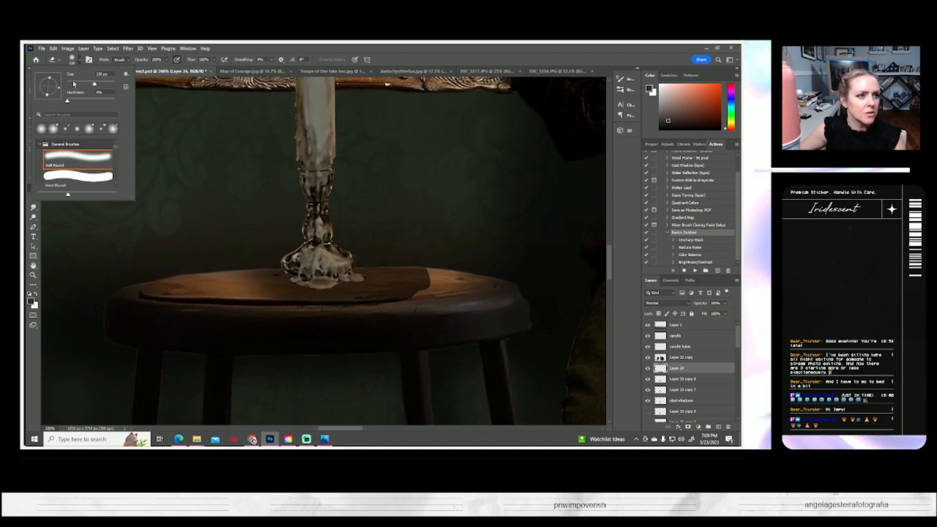
{"action": "mouse_move", "coordinate": [251, 271]}
{"action": "left_mouse_down"}
{"action": "mouse_move", "coordinate": [283, 266]}
{"action": "mouse_move", "coordinate": [250, 278]}
{"action": "mouse_move", "coordinate": [271, 272]}
{"action": "mouse_move", "coordinate": [266, 289]}
{"action": "mouse_move", "coordinate": [325, 303]}
{"action": "mouse_move", "coordinate": [370, 293]}
{"action": "mouse_move", "coordinate": [381, 270]}
{"action": "mouse_move", "coordinate": [361, 258]}
{"action": "mouse_move", "coordinate": [422, 273]}
{"action": "mouse_move", "coordinate": [389, 300]}
{"action": "left_mouse_up"}
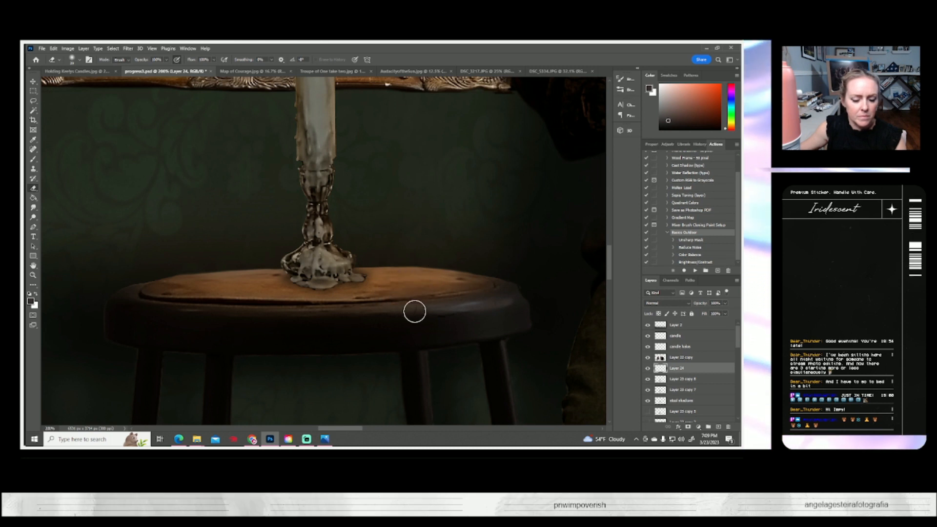
{"action": "left_click", "coordinate": [648, 369]}
{"action": "left_click", "coordinate": [648, 369]}
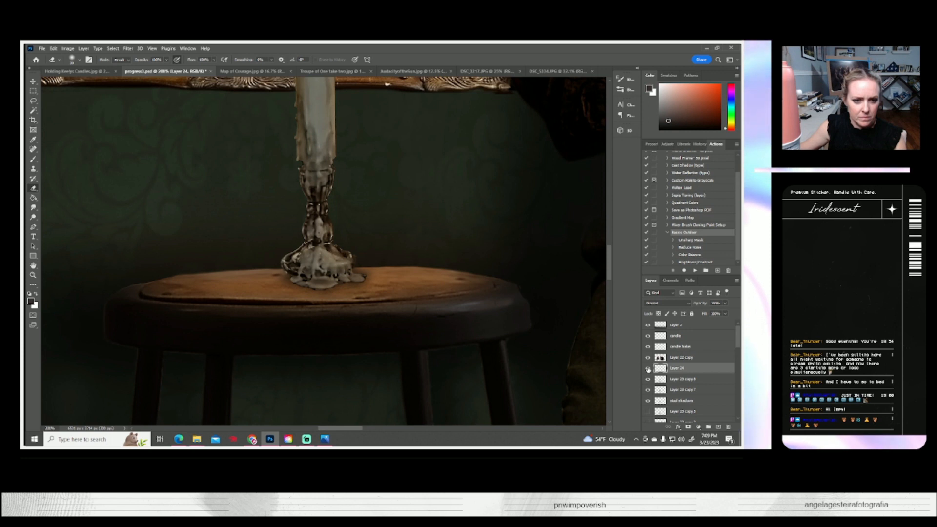
- Darken the remaining shading around the candle's base further with Brightness/Contrast, setting Brightness to -55
{"action": "left_click", "coordinate": [68, 49]}
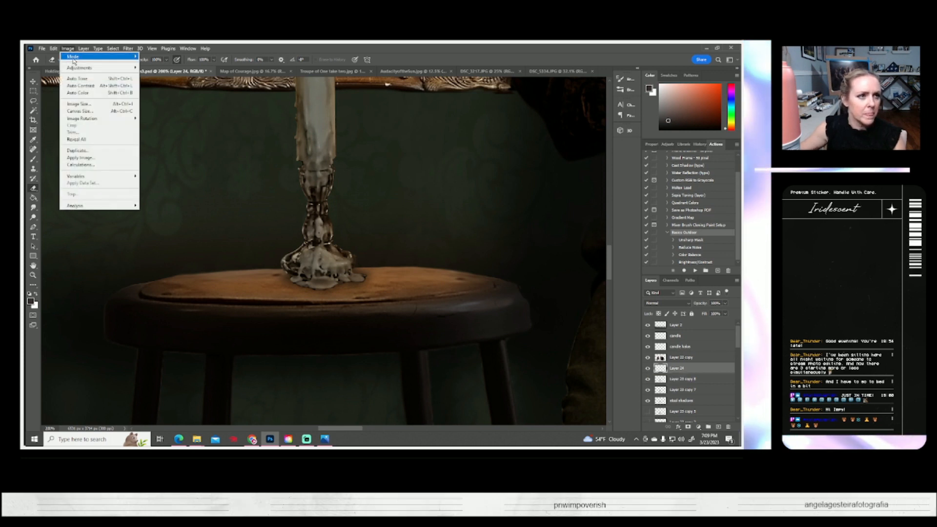
{"action": "mouse_move", "coordinate": [127, 71]}
{"action": "left_click", "coordinate": [165, 67]}
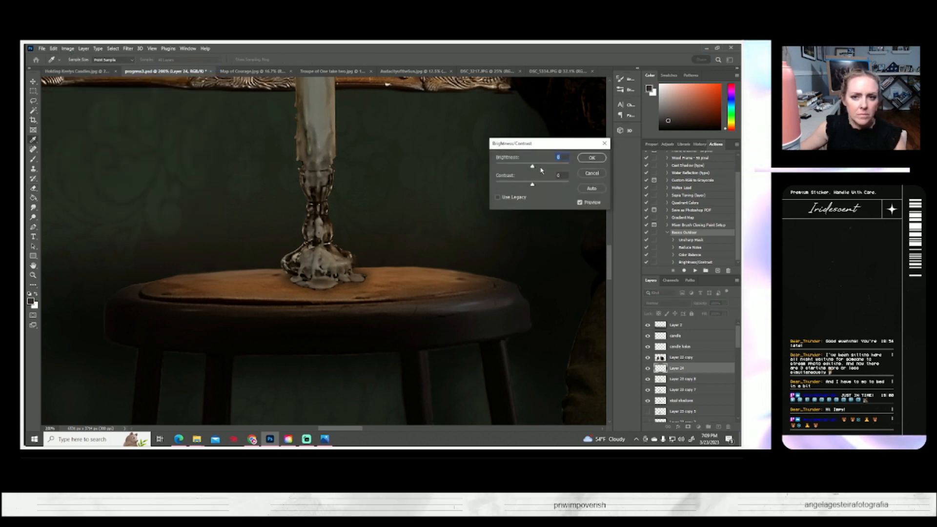
{"action": "left_click_drag", "start_coordinate": [532, 168], "coordinate": [519, 169]}
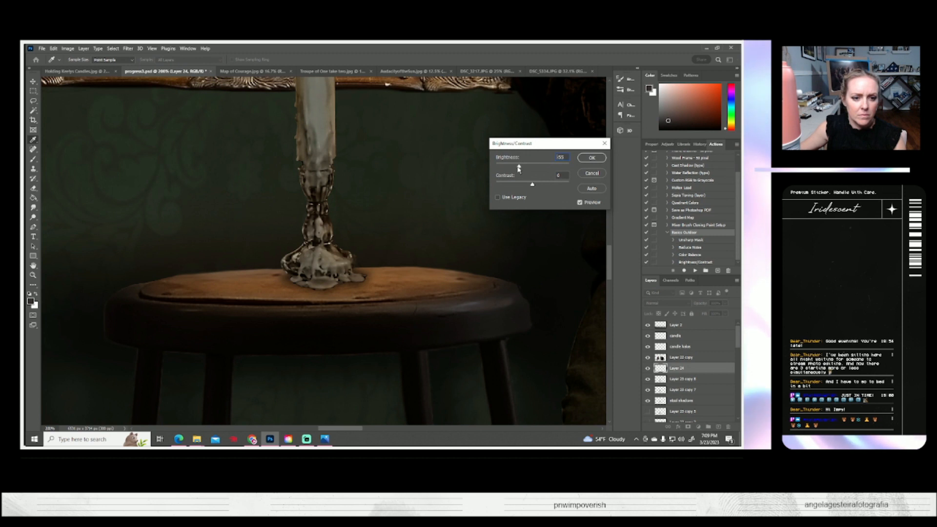
{"action": "left_click", "coordinate": [592, 157]}
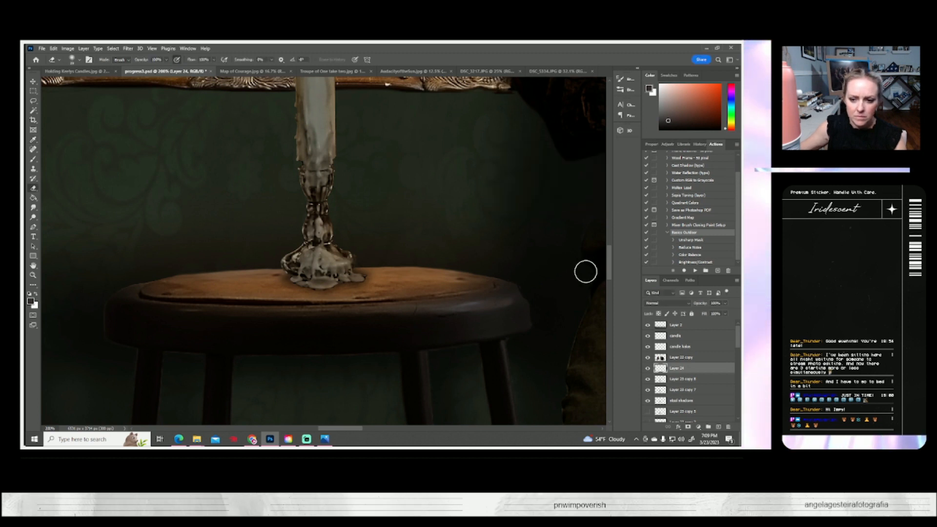
- Merge the shading layer with the stool copy below it, and check the result by toggling the merged layer and the candle layer
{"action": "left_click", "coordinate": [670, 379], "text": "shift"}
{"action": "right_click", "coordinate": [669, 379]}
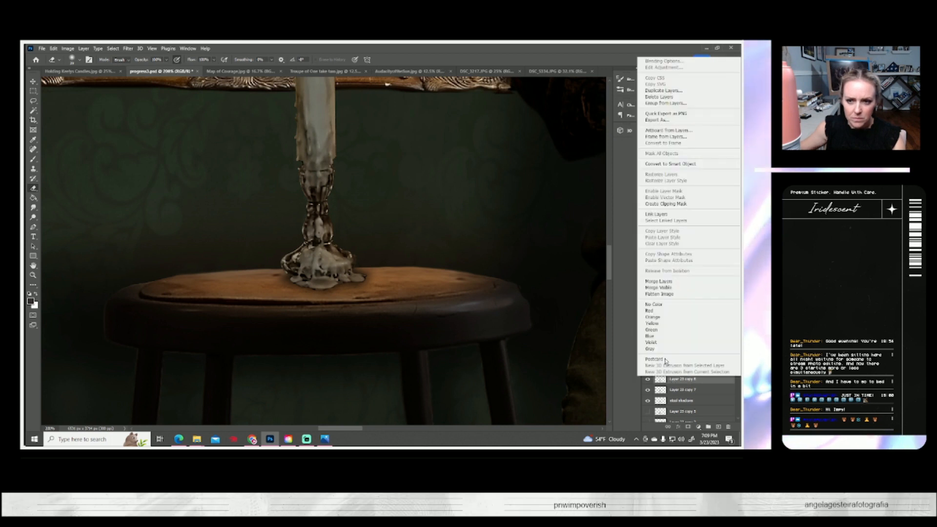
{"action": "left_click", "coordinate": [658, 282]}
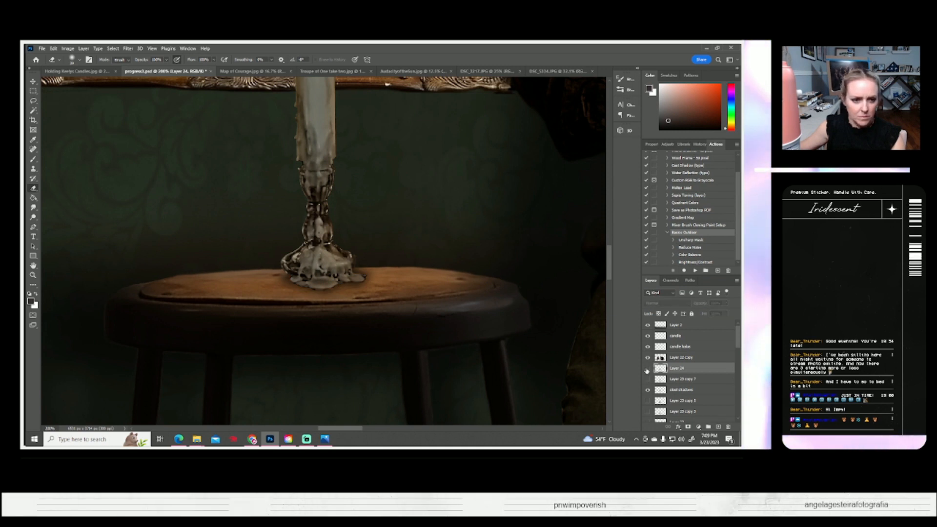
{"action": "left_click", "coordinate": [647, 367]}
{"action": "left_click", "coordinate": [647, 369]}
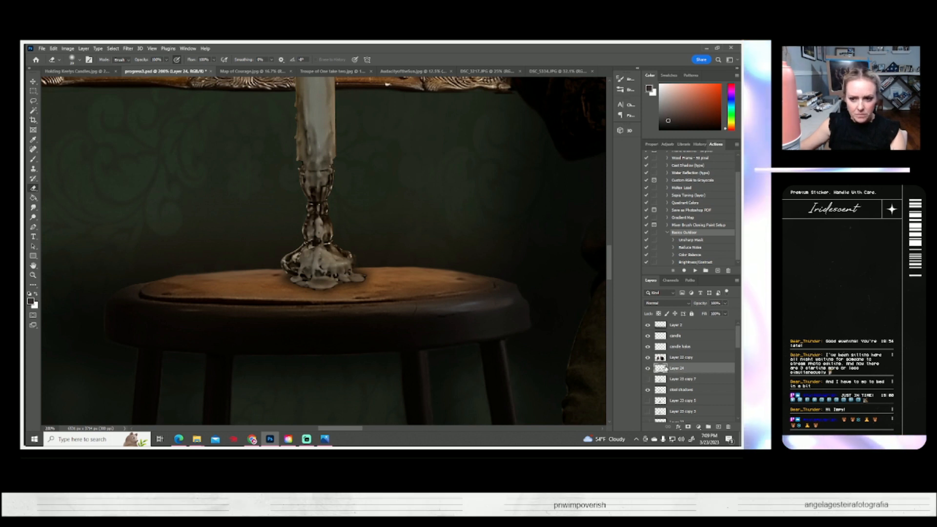
{"action": "left_click", "coordinate": [647, 336]}
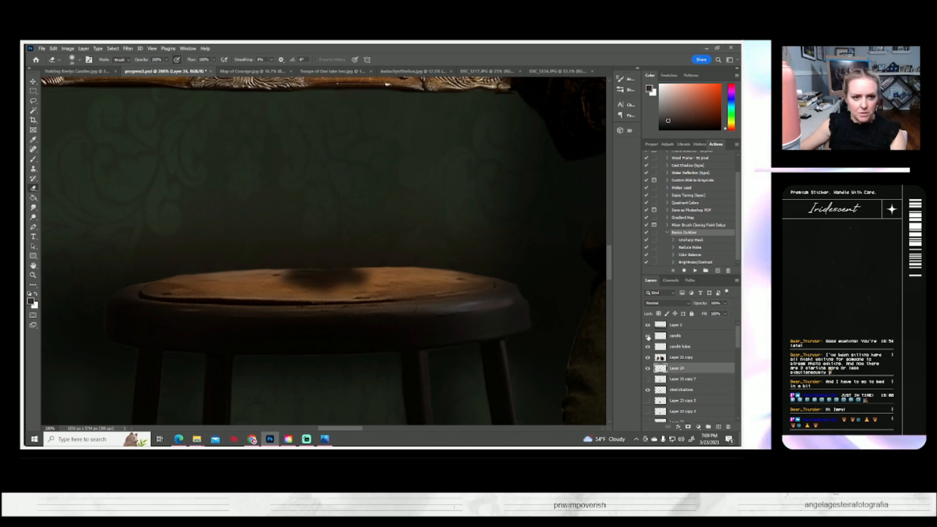
{"action": "left_click", "coordinate": [648, 335]}
- Move the candle layer below the candle halo layer and save the document
{"action": "scroll", "coordinate": [419, 281], "scroll_direction": "up", "scroll_amount": 5}
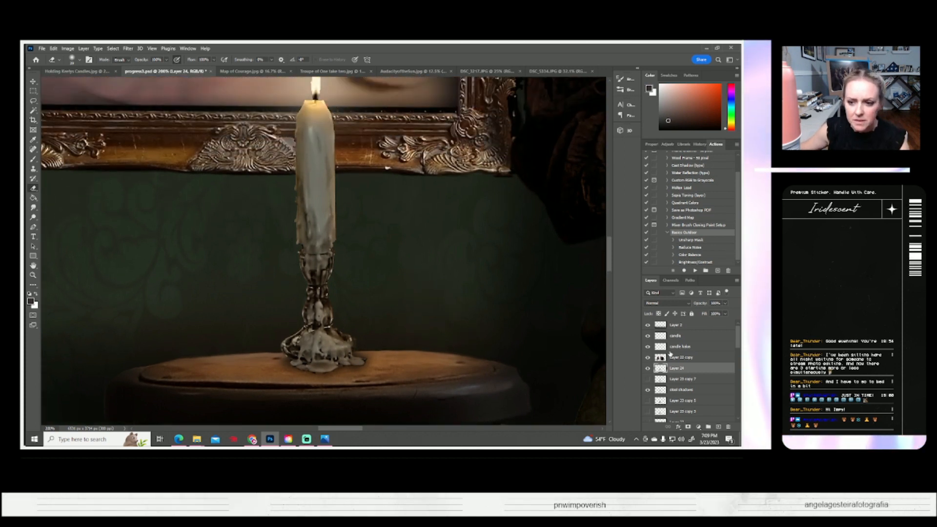
{"action": "left_click", "coordinate": [674, 336]}
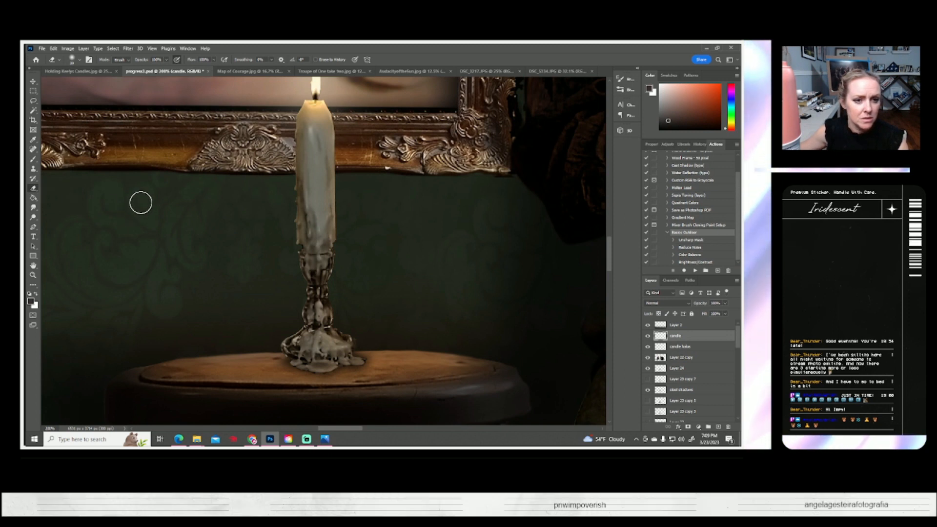
{"action": "scroll", "coordinate": [137, 202], "scroll_direction": "up", "scroll_amount": 2}
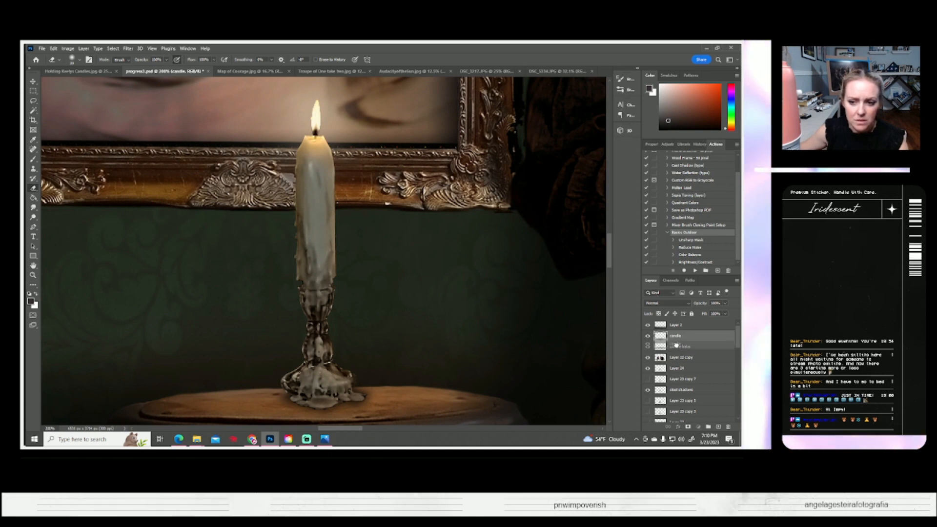
{"action": "key", "text": "ctrl+bracketleft"}
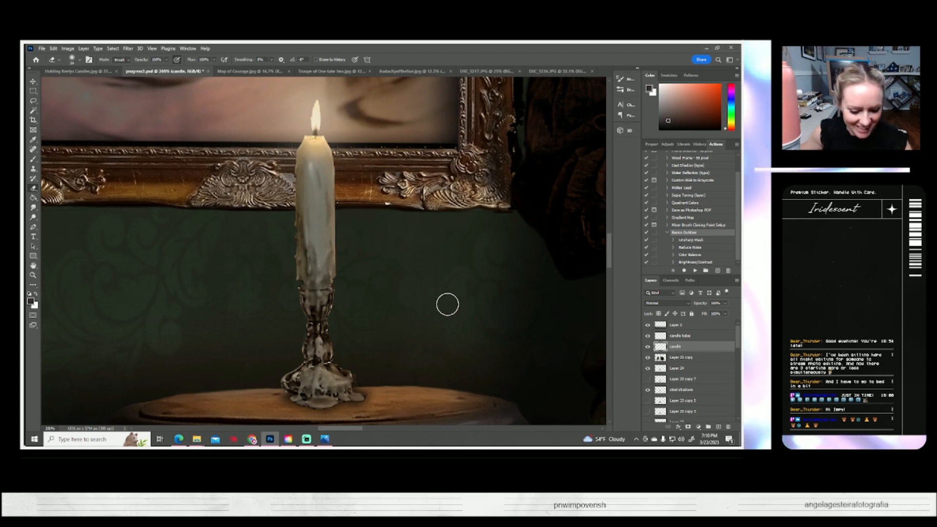
{"action": "key", "text": "ctrl+s"}
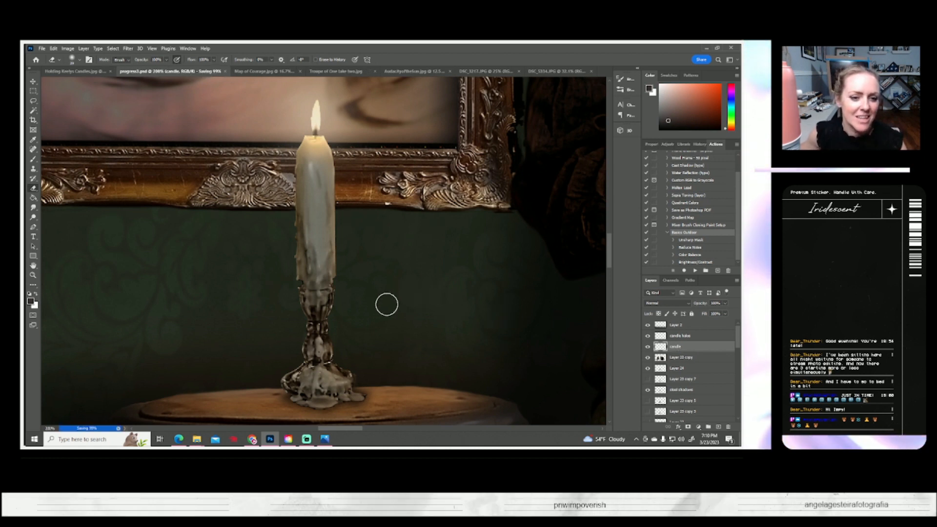
- Soften the candle's side and base edges with a small soft Smudge brush, and save the document
{"action": "left_click", "coordinate": [33, 207]}
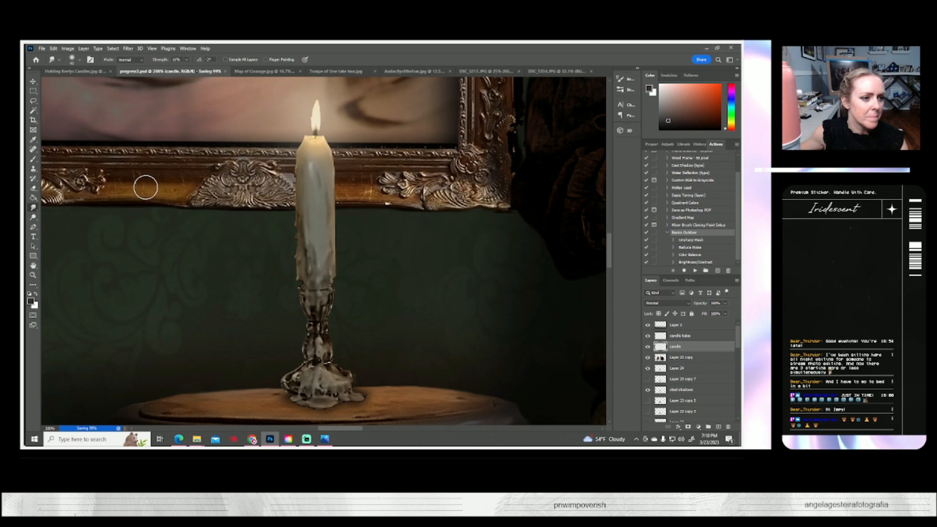
{"action": "left_click", "coordinate": [73, 59]}
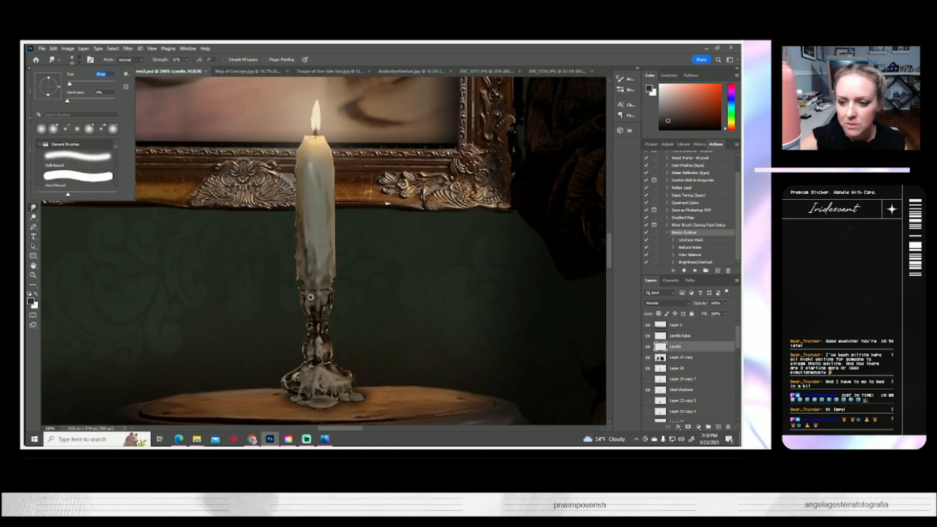
{"action": "left_click", "coordinate": [296, 242]}
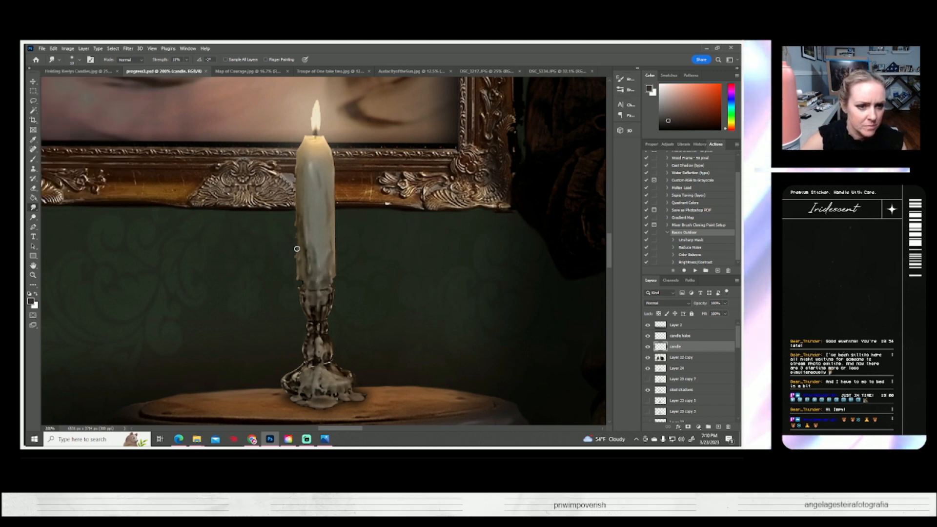
{"action": "left_click_drag", "start_coordinate": [296, 258], "coordinate": [296, 279]}
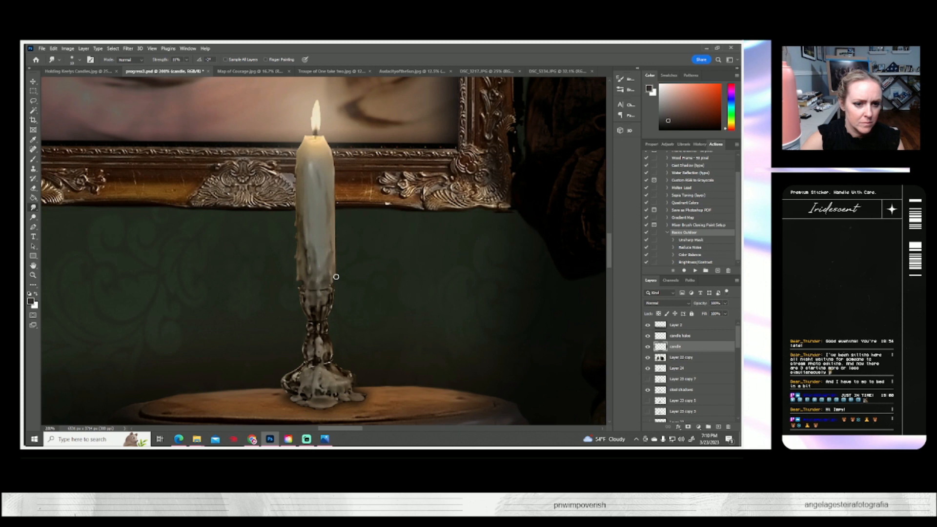
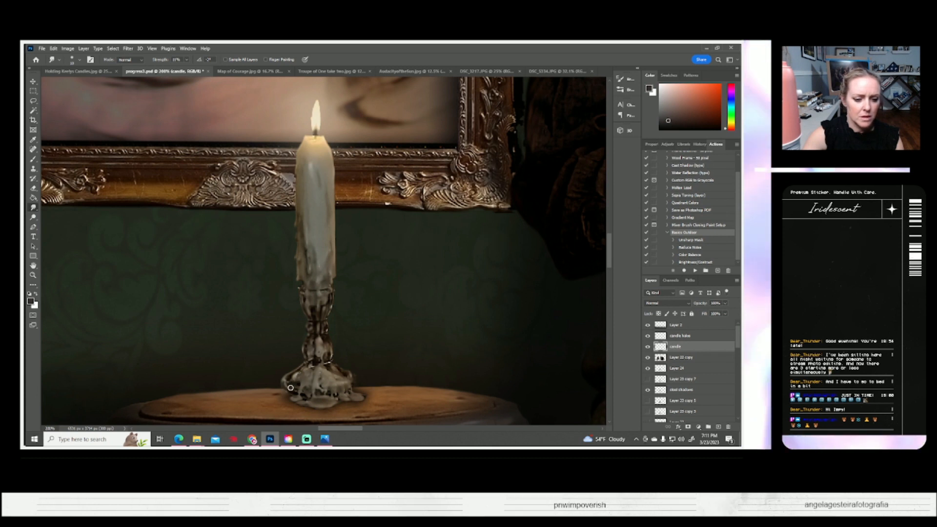
{"action": "left_click", "coordinate": [33, 275]}
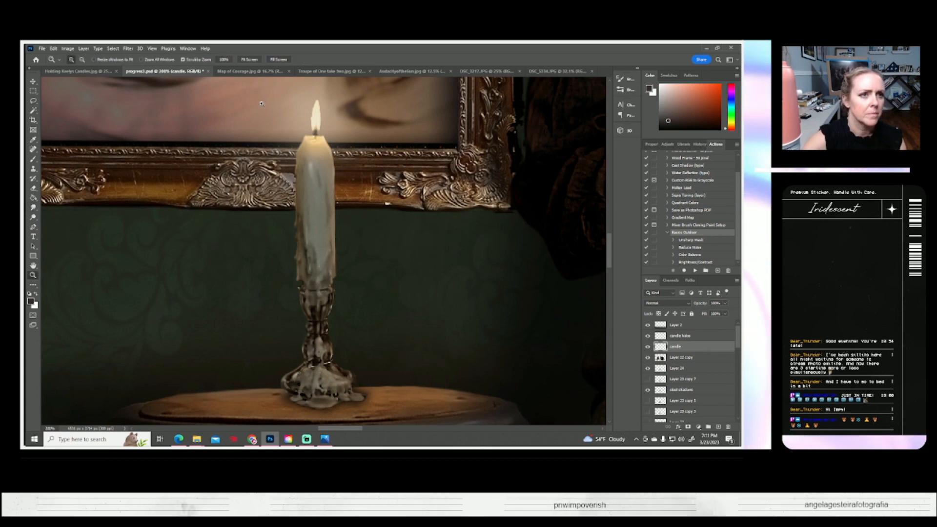
{"action": "left_click", "coordinate": [260, 59]}
{"action": "key", "text": "ctrl+s"}
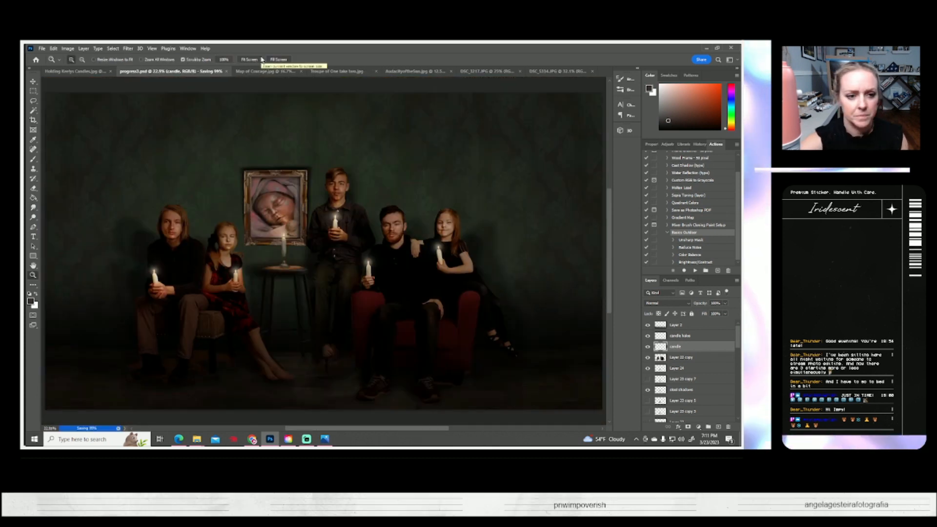
- Compare Layer 24 by toggling its visibility, free-transform it together with the layers down through the stool shadows, and select the candle layer
{"action": "left_click", "coordinate": [648, 369]}
{"action": "left_click", "coordinate": [647, 368]}
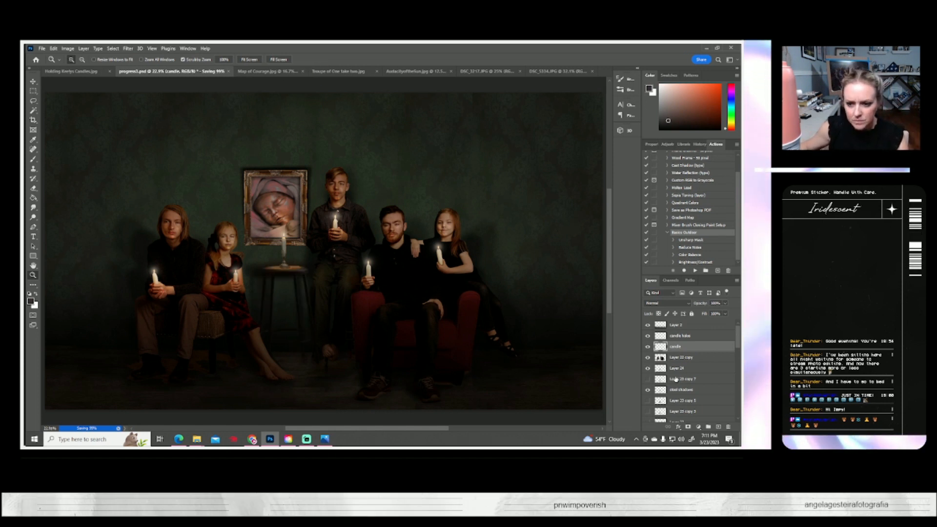
{"action": "left_click", "coordinate": [676, 379]}
{"action": "left_click", "coordinate": [674, 392], "text": "shift"}
{"action": "left_click", "coordinate": [671, 370]}
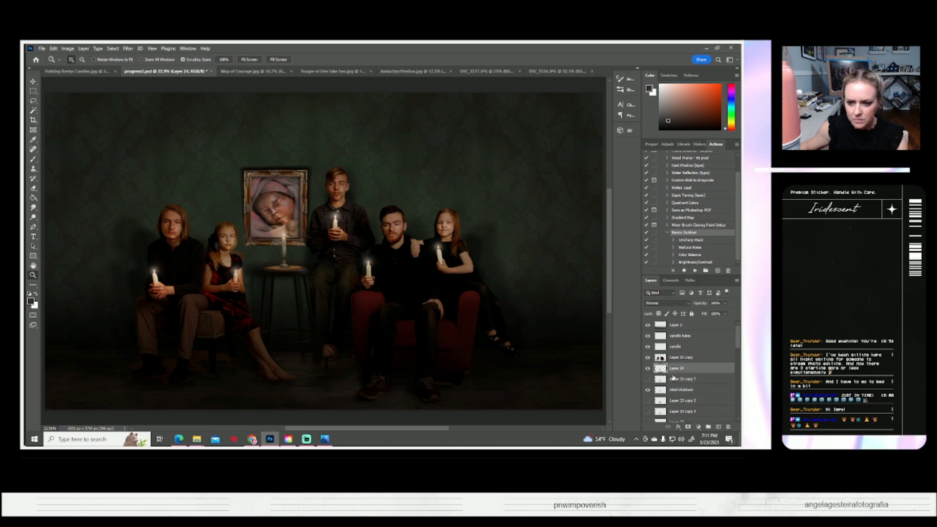
{"action": "left_click", "coordinate": [676, 391], "text": "shift"}
{"action": "key", "text": "ctrl+t"}
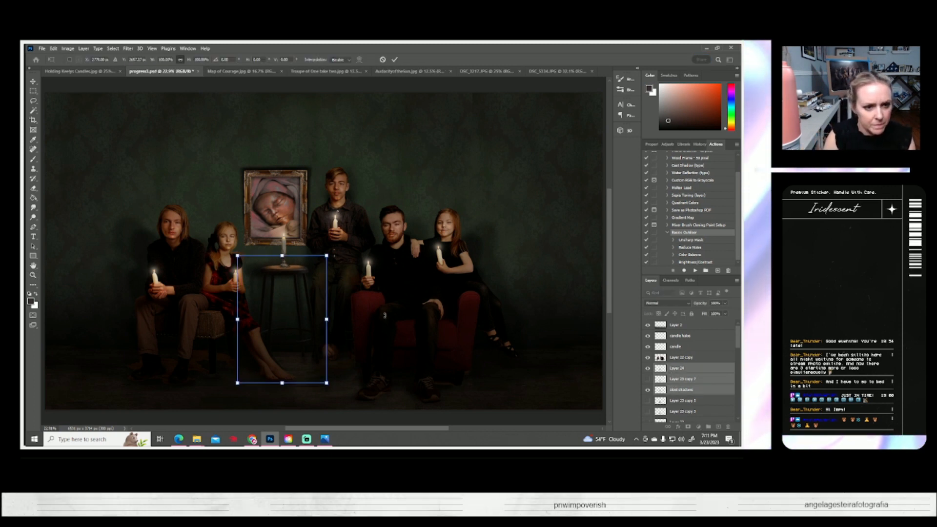
{"action": "key", "text": "z"}
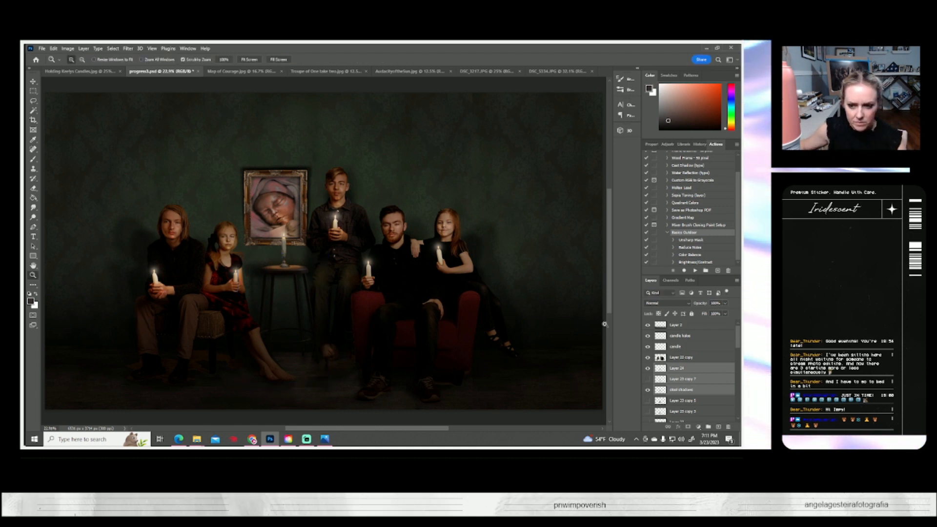
{"action": "left_click", "coordinate": [675, 347]}
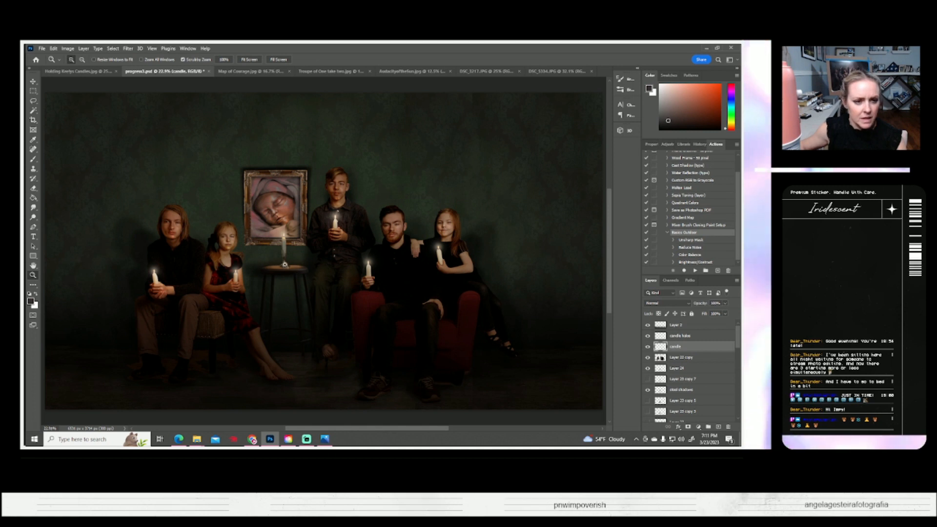
{"action": "left_click_drag", "start_coordinate": [267, 224], "coordinate": [292, 259]}
{"action": "left_click", "coordinate": [66, 48]}
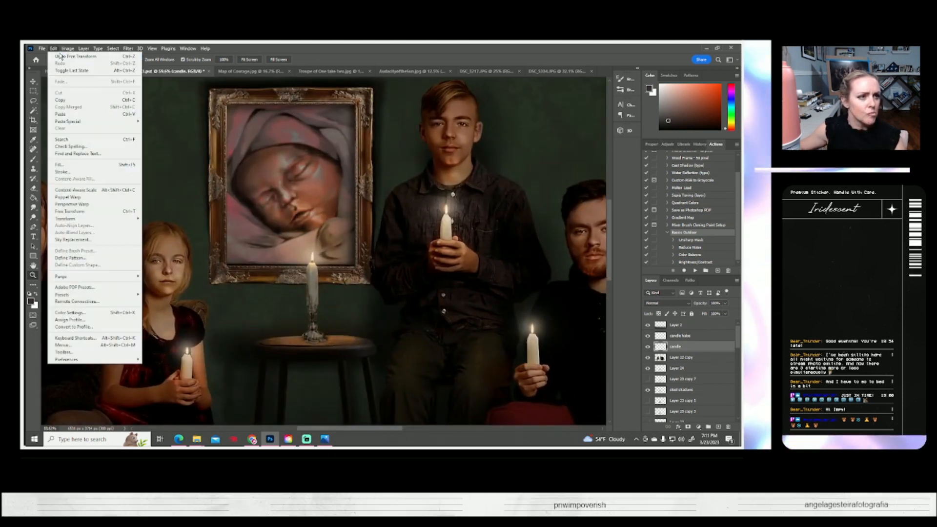
{"action": "mouse_move", "coordinate": [54, 48]}
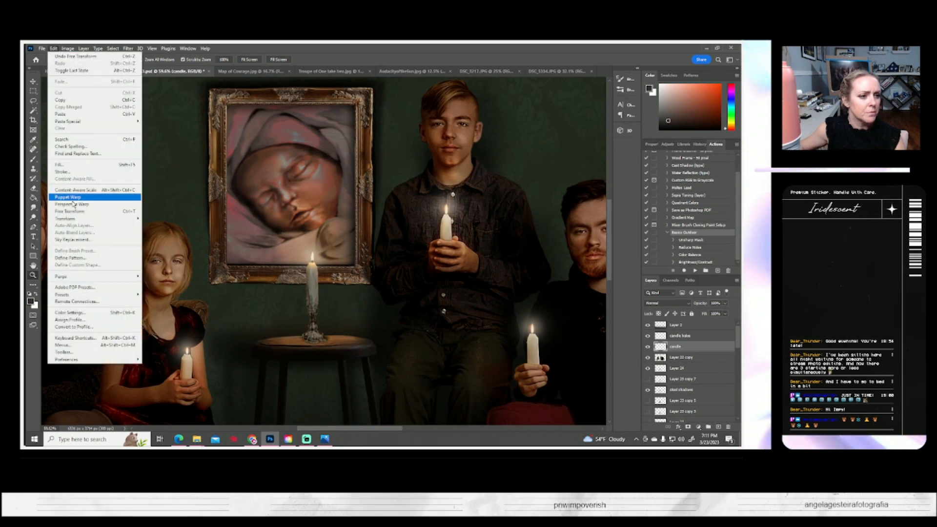
{"action": "mouse_move", "coordinate": [77, 221]}
{"action": "left_click", "coordinate": [158, 257]}
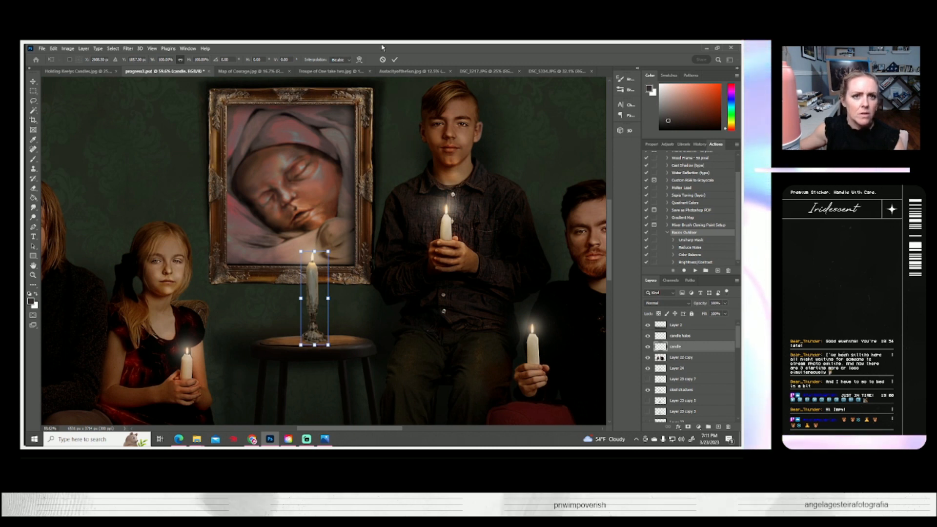
{"action": "left_click", "coordinate": [383, 60]}
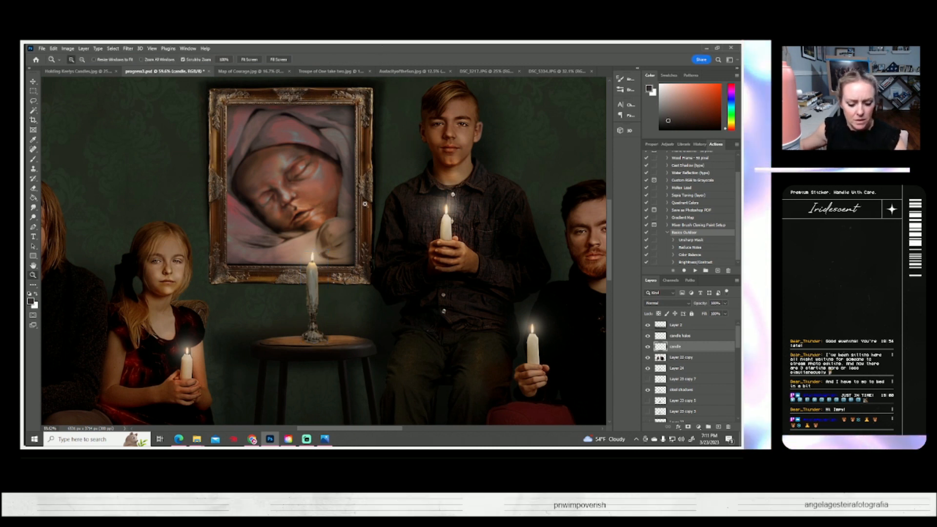
{"action": "key", "text": "ctrl+t"}
{"action": "left_click", "coordinate": [65, 49]}
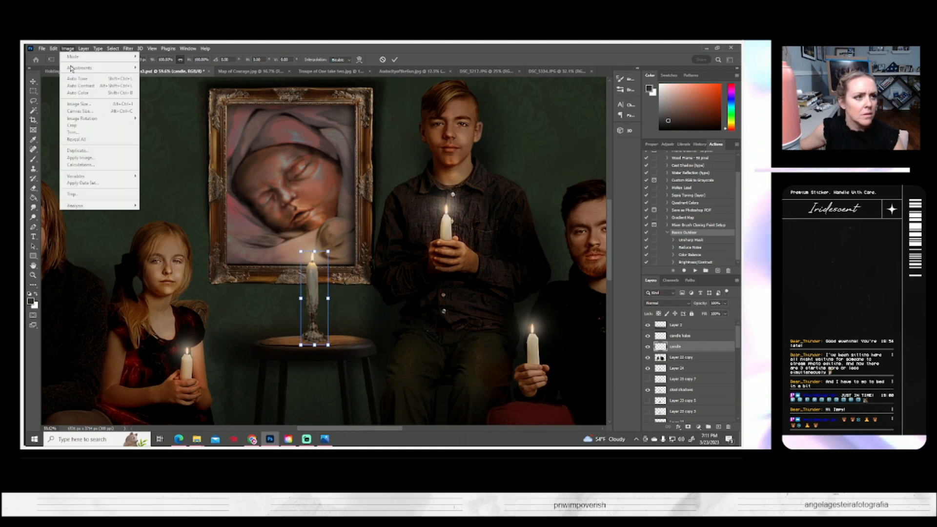
{"action": "mouse_move", "coordinate": [54, 49]}
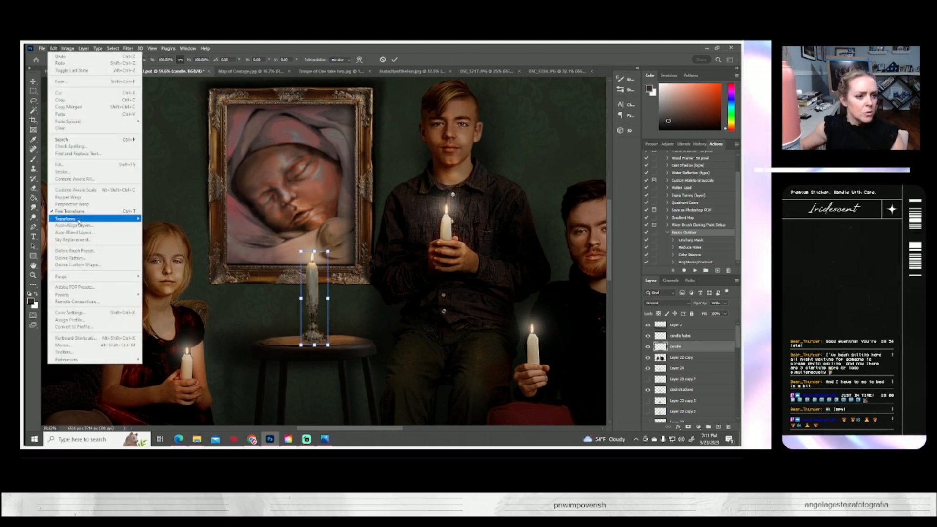
{"action": "mouse_move", "coordinate": [95, 222]}
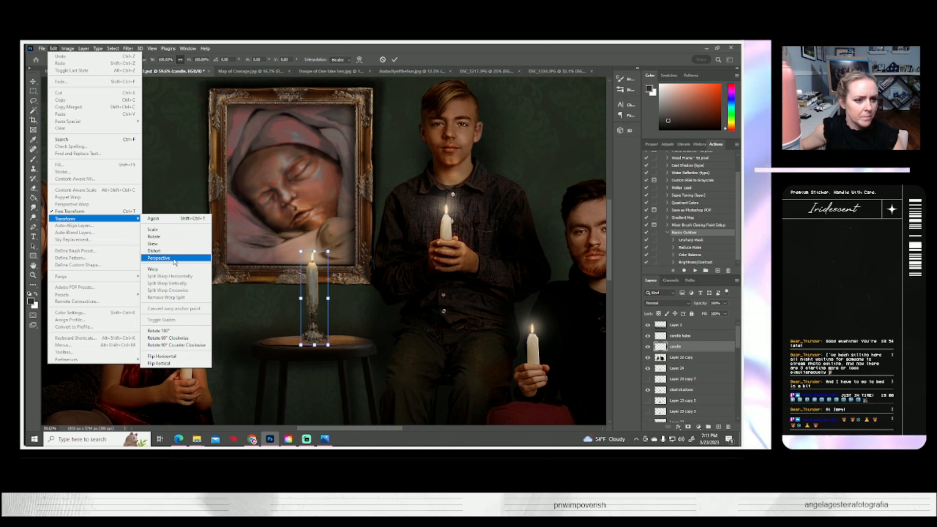
{"action": "left_click", "coordinate": [175, 261]}
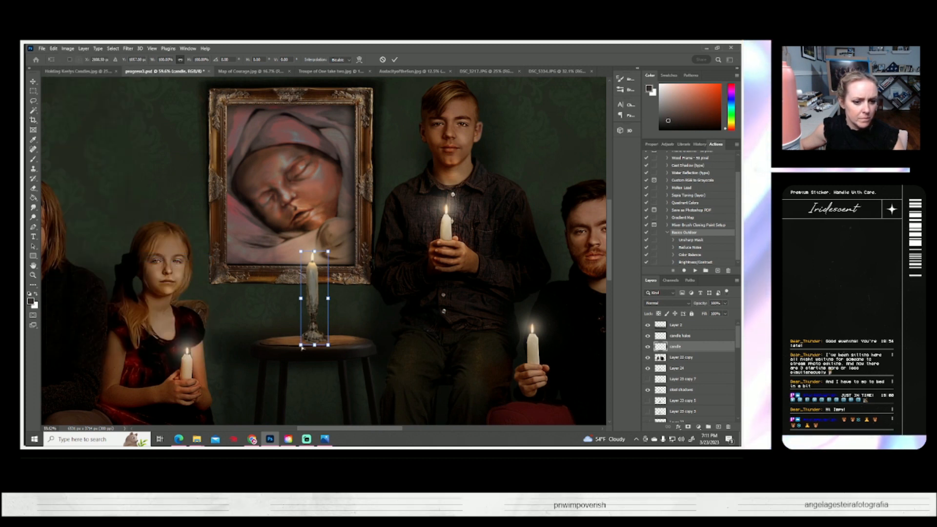
{"action": "left_click", "coordinate": [67, 48]}
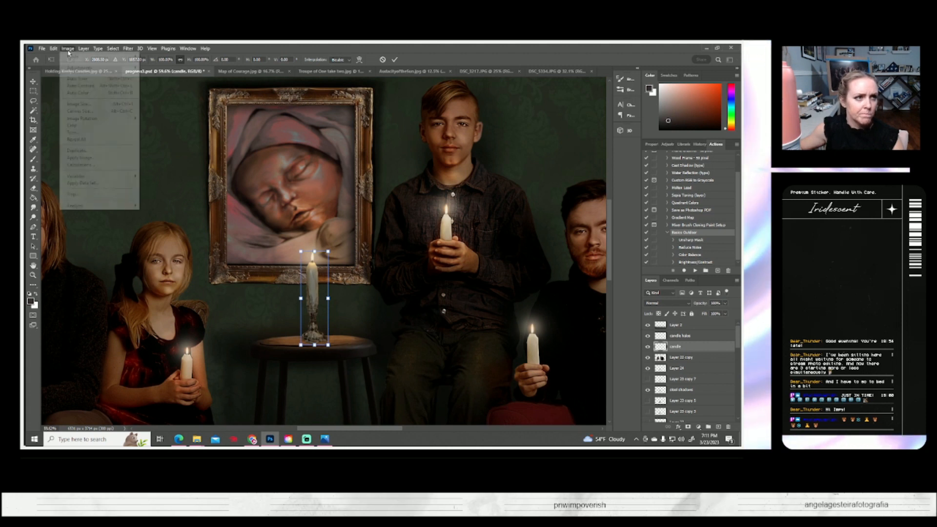
{"action": "mouse_move", "coordinate": [54, 49]}
{"action": "mouse_move", "coordinate": [69, 218]}
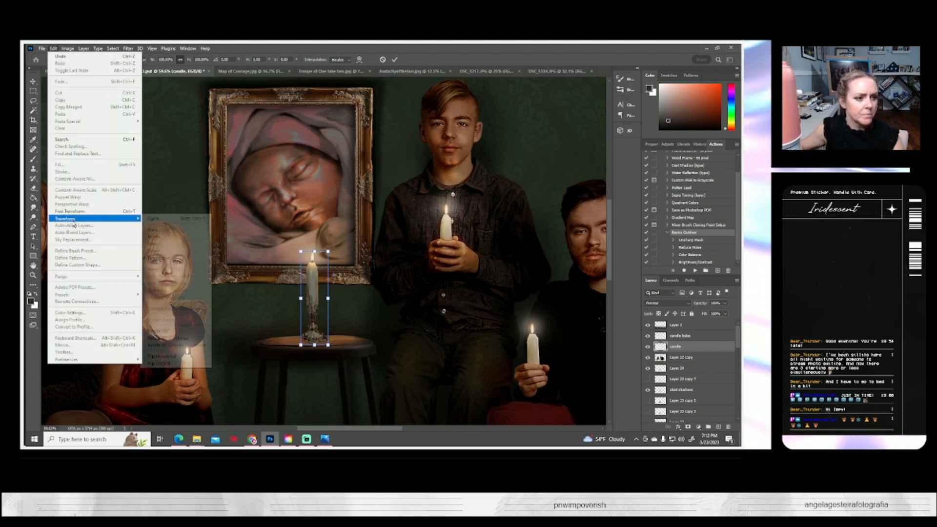
{"action": "left_click", "coordinate": [161, 251]}
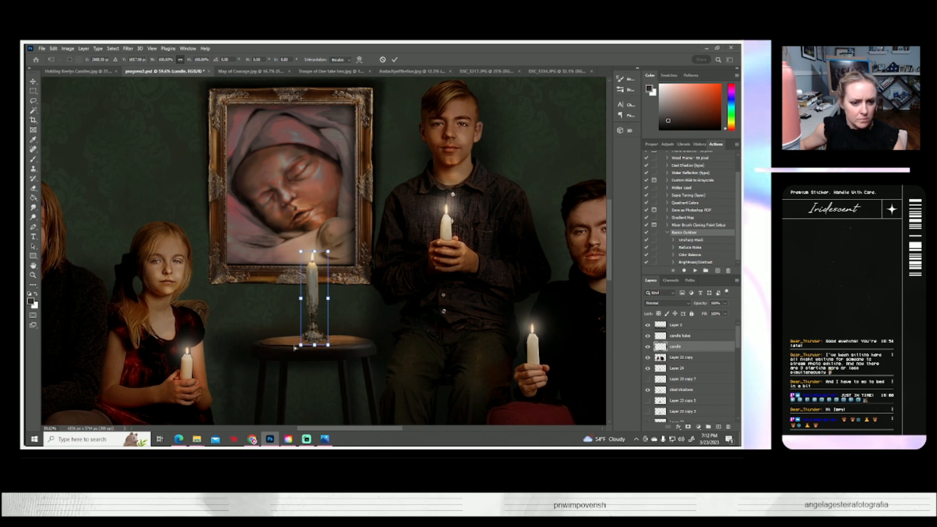
{"action": "left_click", "coordinate": [383, 59]}
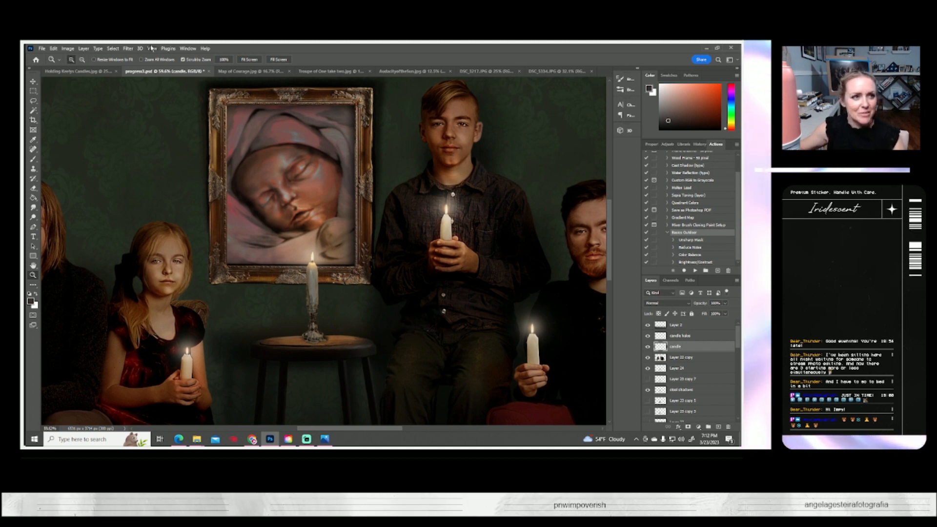
- Push the underside of the candlestick's base upward using Liquify's Forward Warp at brush size 125, apply it, and hide Layer 24 to compare
{"action": "left_click", "coordinate": [133, 49]}
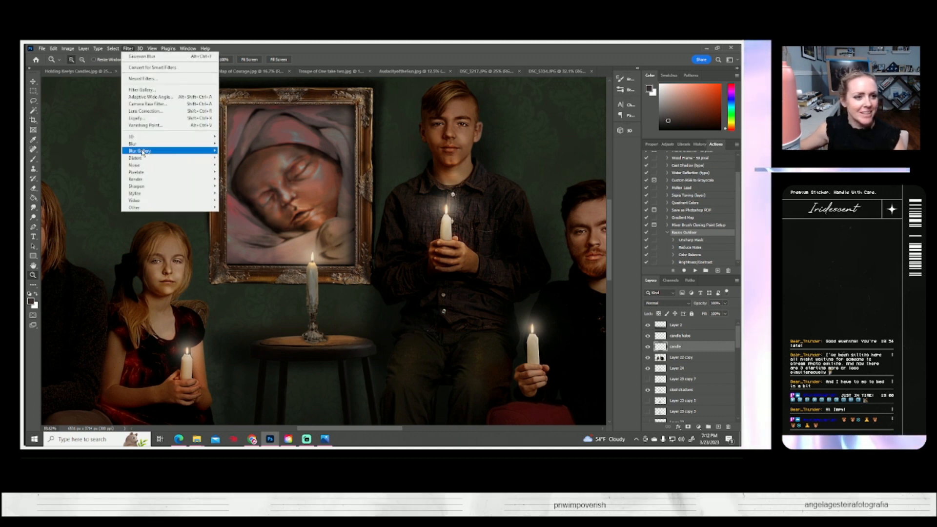
{"action": "left_click", "coordinate": [147, 118]}
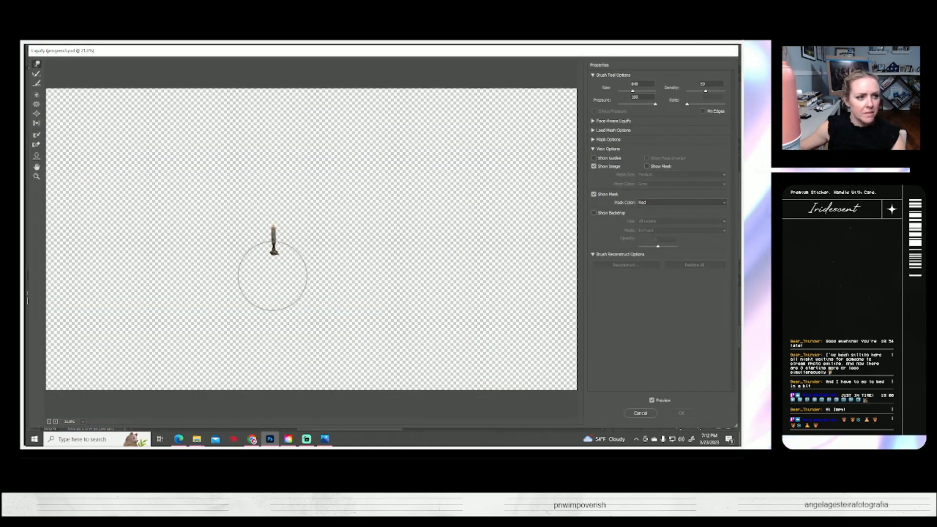
{"action": "left_click", "coordinate": [36, 176]}
{"action": "left_click_drag", "start_coordinate": [284, 286], "coordinate": [275, 255]}
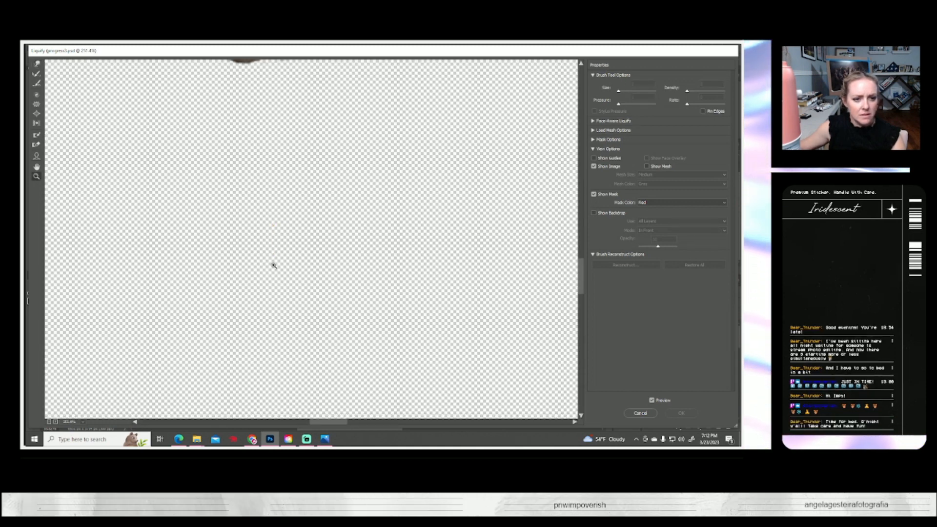
{"action": "scroll", "coordinate": [263, 236], "scroll_direction": "up", "scroll_amount": 5}
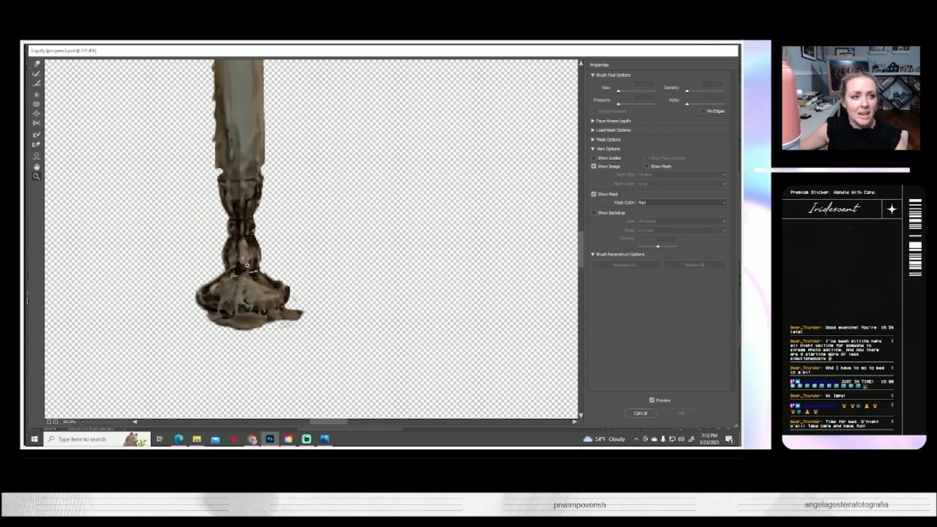
{"action": "left_click", "coordinate": [37, 64]}
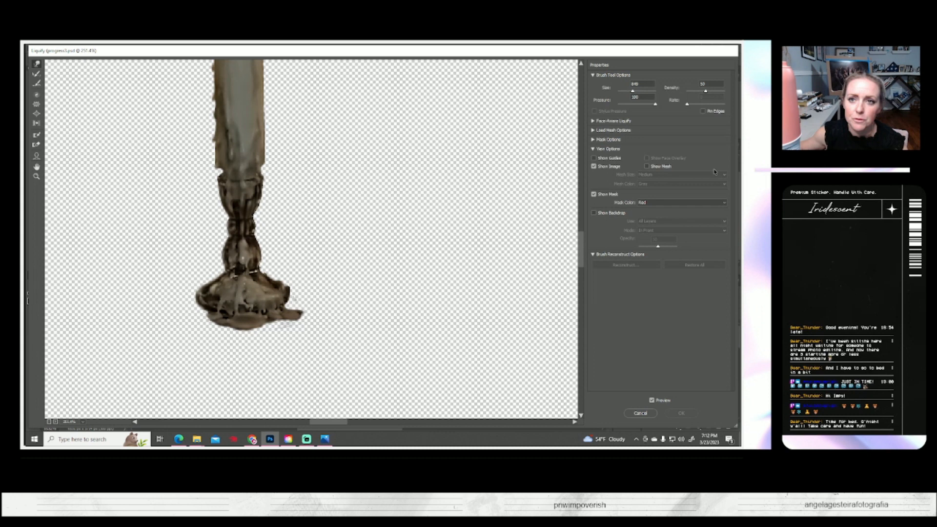
{"action": "left_click_drag", "start_coordinate": [629, 92], "coordinate": [622, 92]}
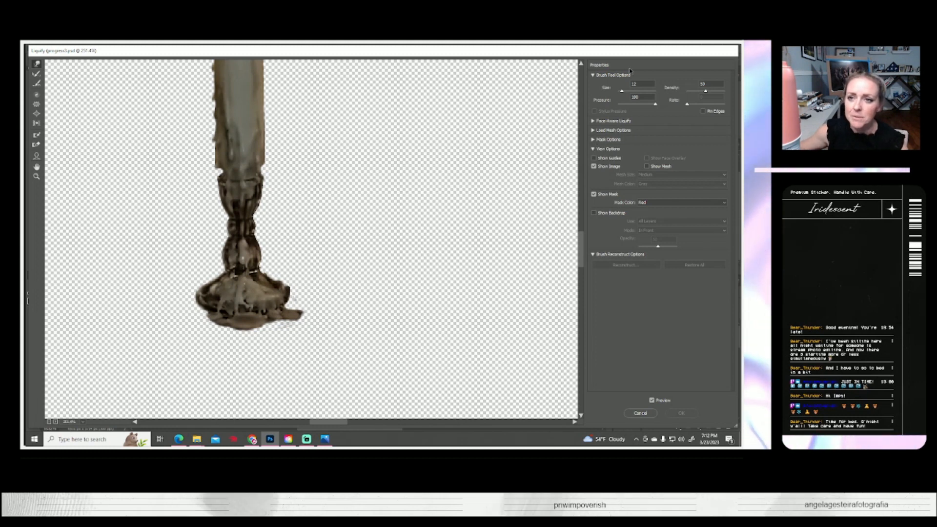
{"action": "left_click_drag", "start_coordinate": [623, 93], "coordinate": [626, 92]}
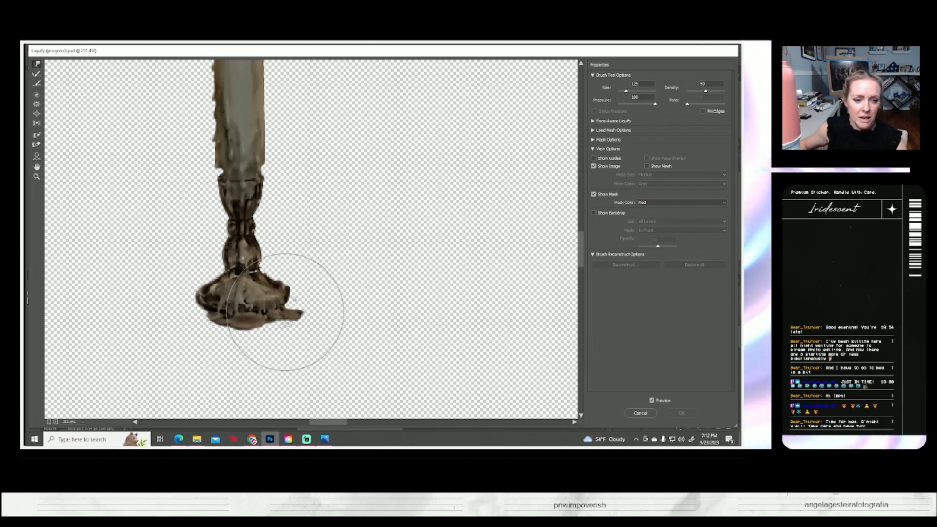
{"action": "left_click_drag", "start_coordinate": [234, 330], "coordinate": [253, 322]}
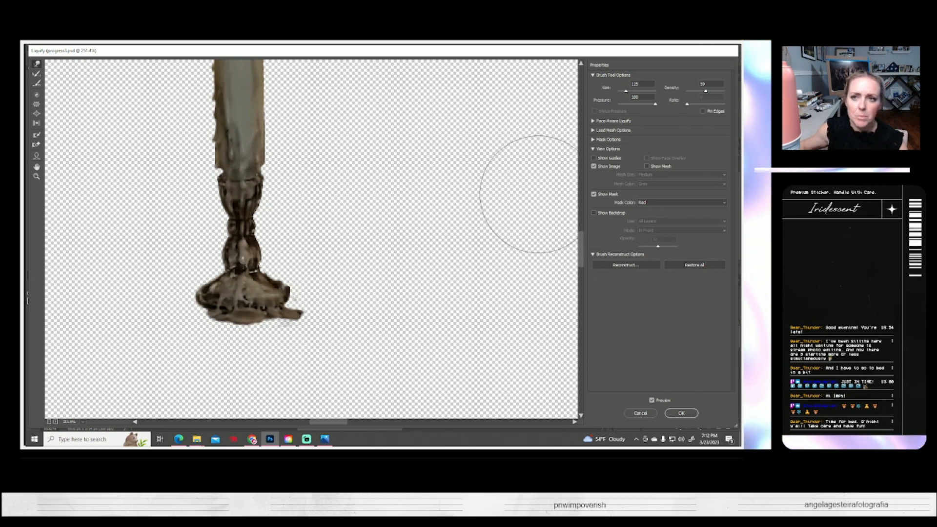
{"action": "left_click_drag", "start_coordinate": [625, 91], "coordinate": [620, 90]}
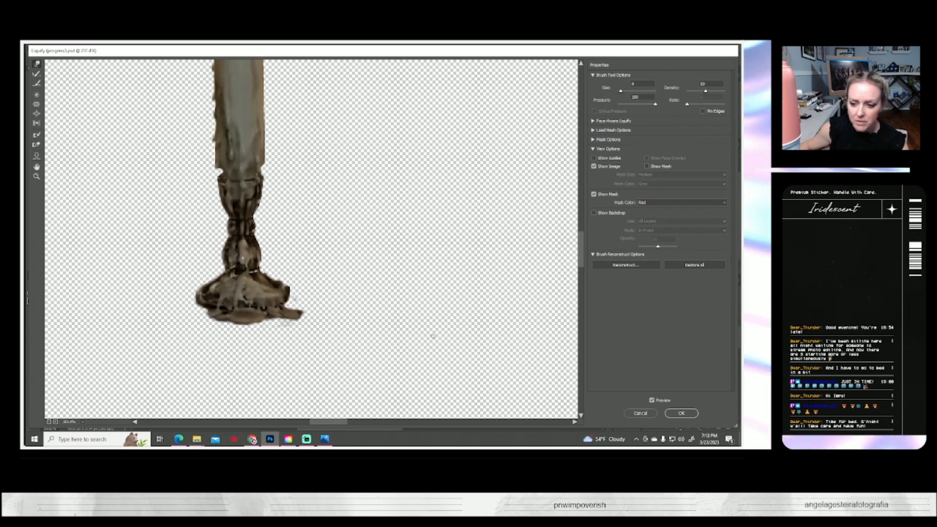
{"action": "left_click", "coordinate": [682, 414]}
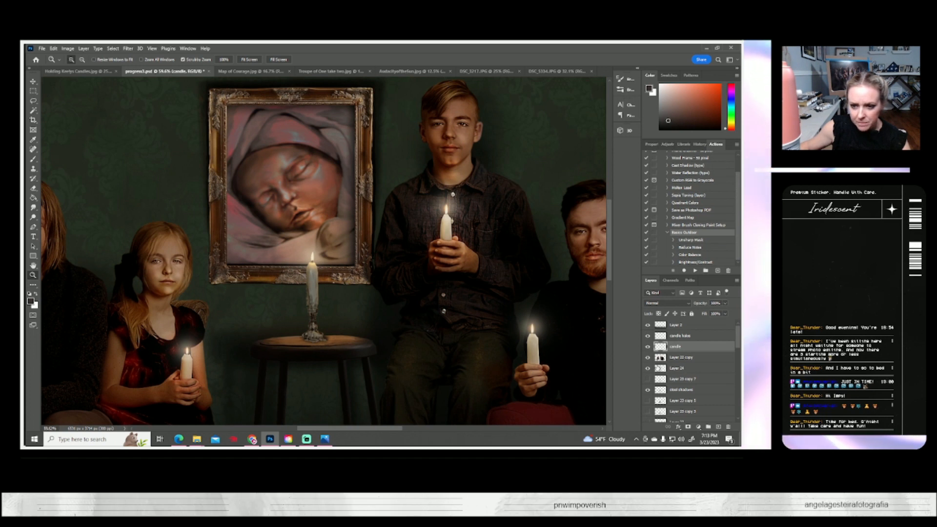
{"action": "left_click", "coordinate": [648, 369]}
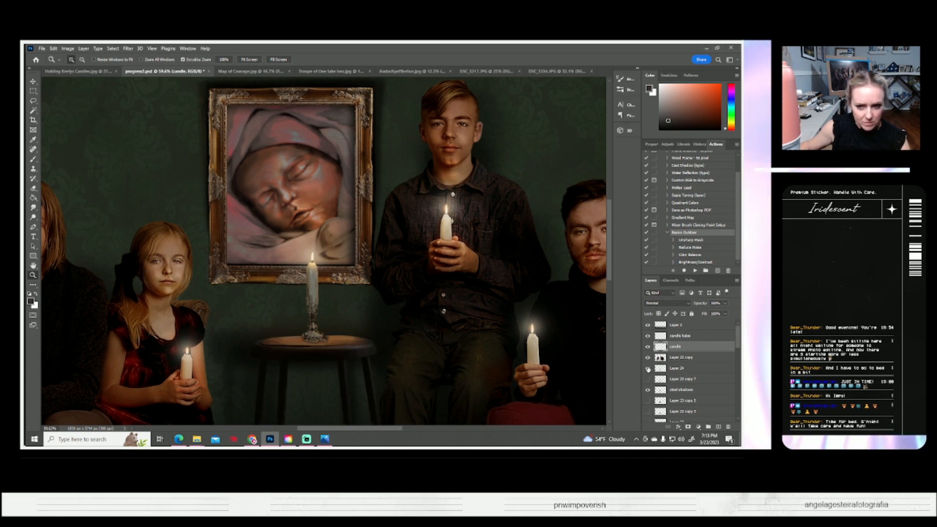
- Darken the stool seat around the candlestick's base on Layer 24 with a small soft Burn brush, and compare by toggling the layer's visibility
{"action": "left_click", "coordinate": [671, 369]}
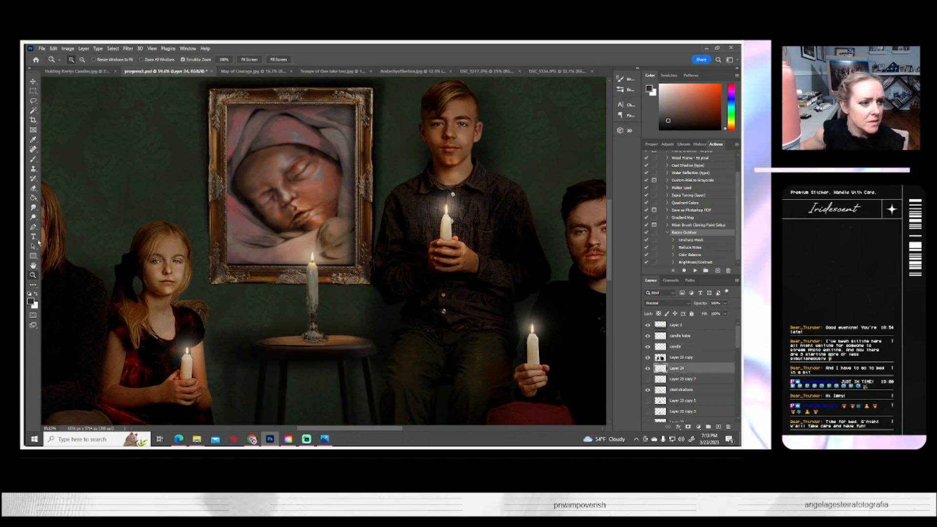
{"action": "left_click", "coordinate": [34, 221]}
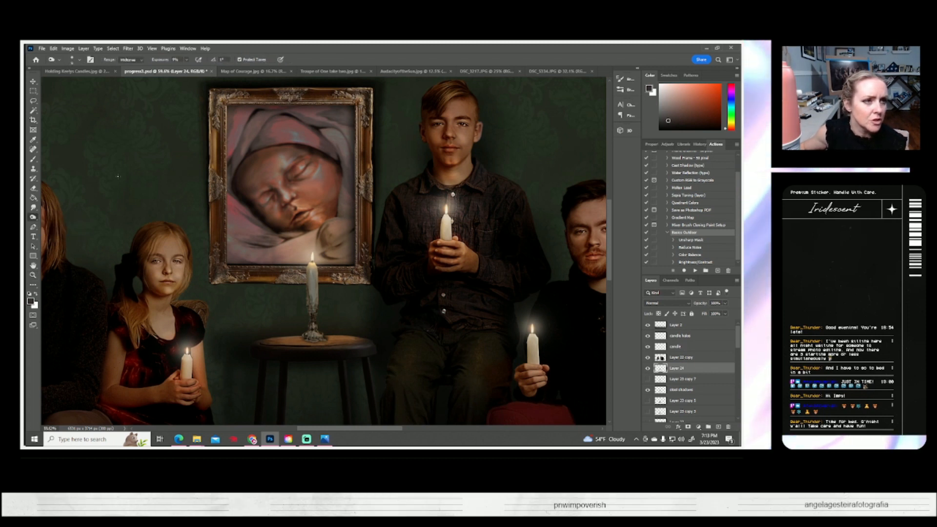
{"action": "left_click", "coordinate": [76, 59]}
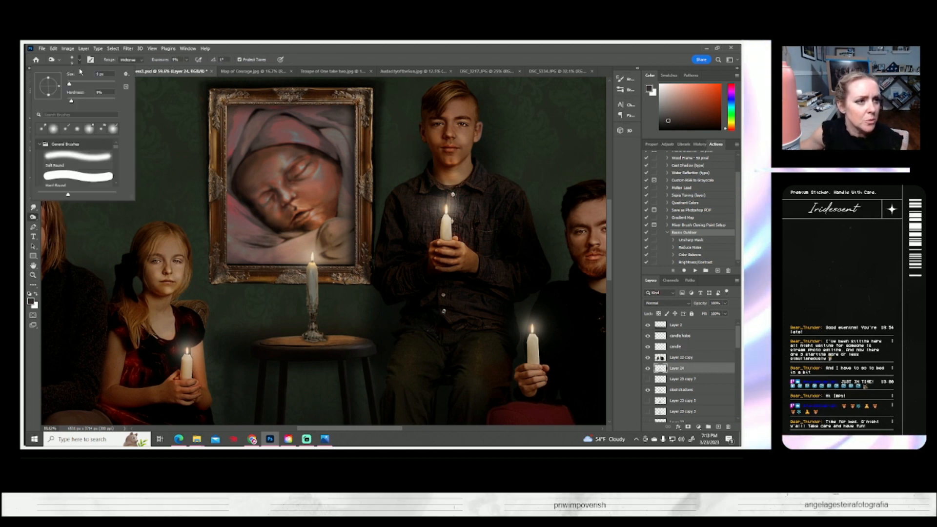
{"action": "left_click_drag", "start_coordinate": [73, 84], "coordinate": [72, 84]}
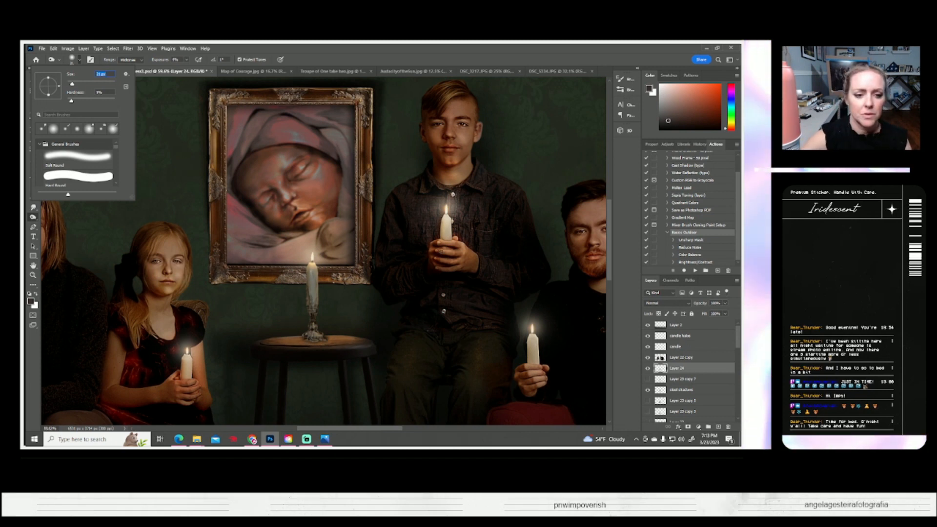
{"action": "left_click", "coordinate": [309, 339]}
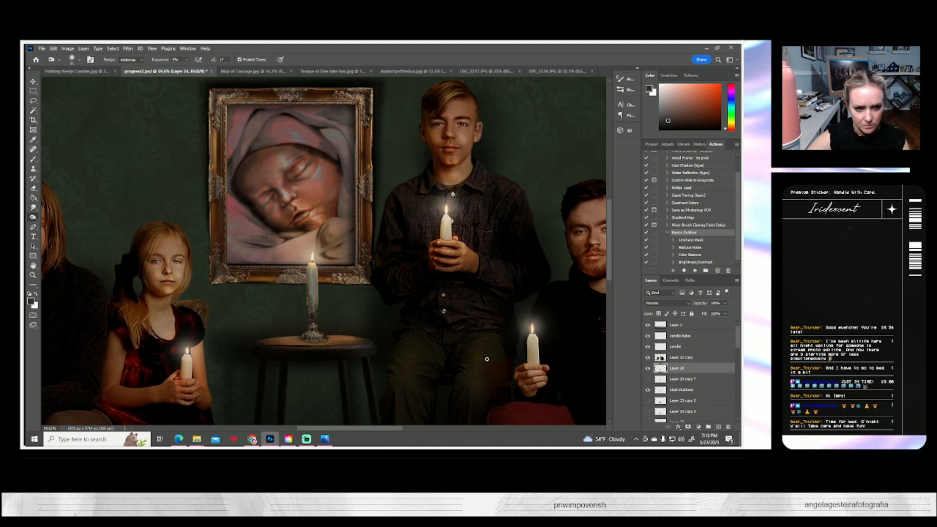
{"action": "left_click", "coordinate": [648, 369]}
{"action": "left_click", "coordinate": [648, 369]}
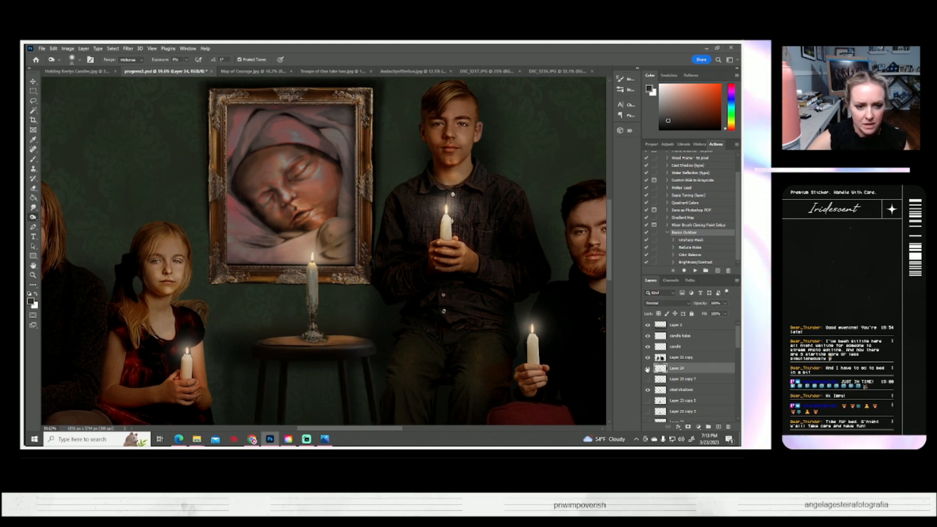
- Burn the stool seat around the candlestick further with a slightly larger brush, and compare Layer 24 by toggling its visibility
{"action": "right_click", "coordinate": [33, 217]}
{"action": "left_click", "coordinate": [54, 218]}
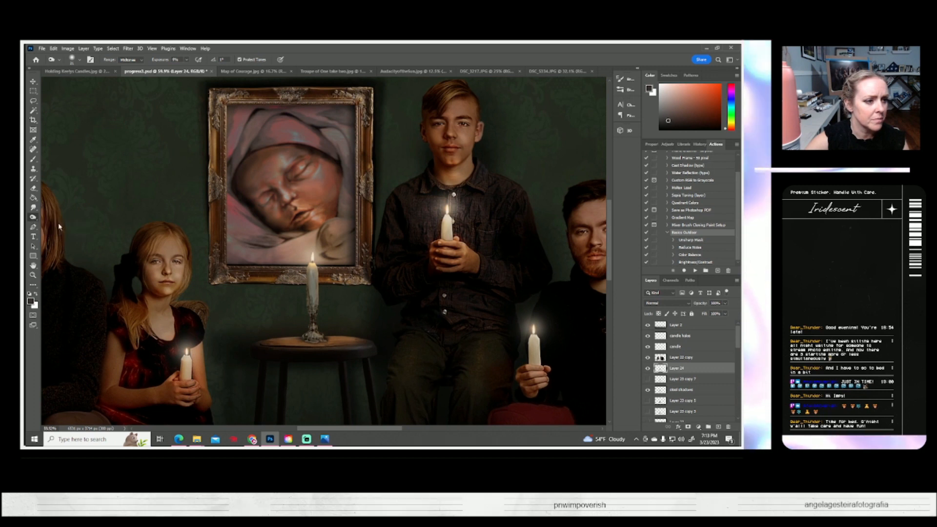
{"action": "left_click", "coordinate": [71, 60]}
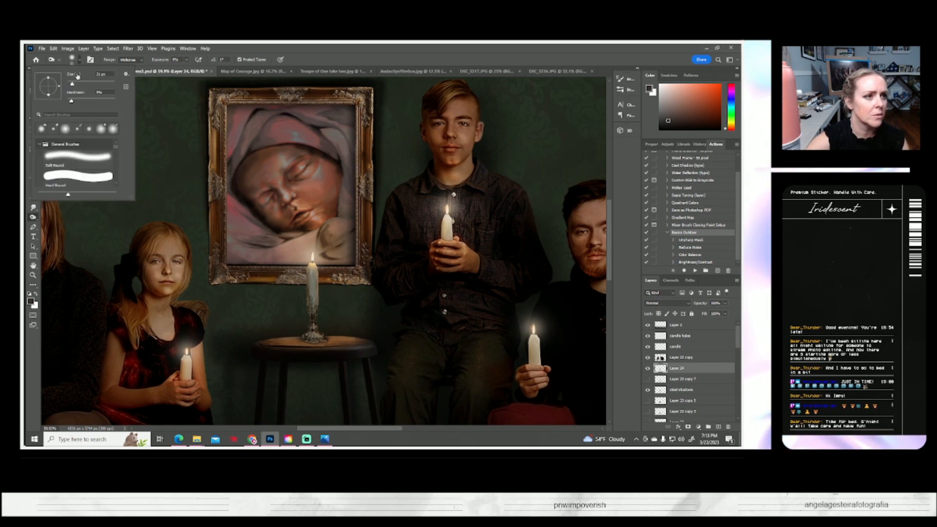
{"action": "left_click", "coordinate": [76, 83]}
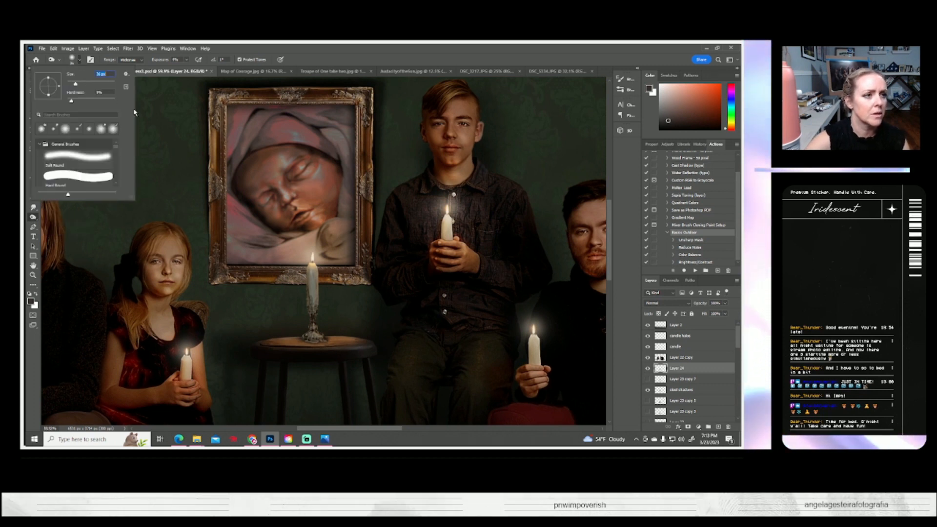
{"action": "left_click", "coordinate": [295, 339]}
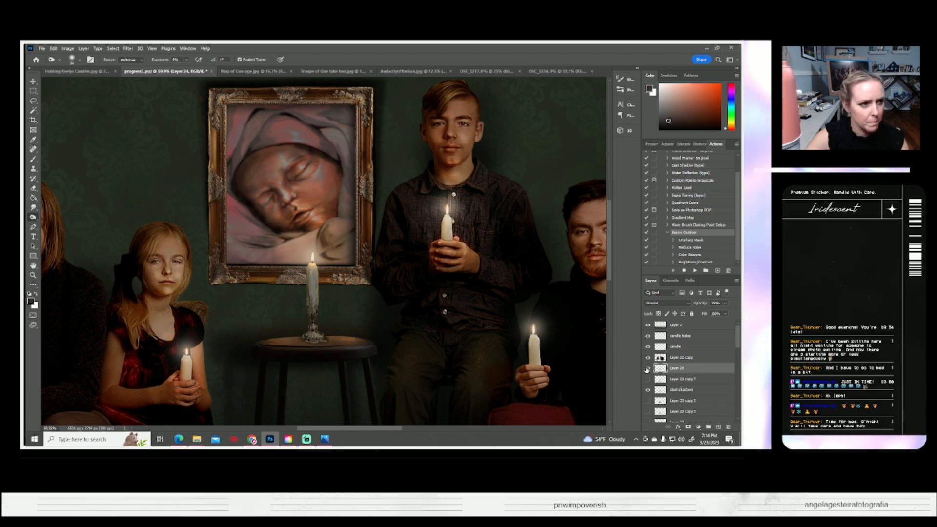
{"action": "left_click", "coordinate": [647, 369]}
{"action": "left_click", "coordinate": [648, 370]}
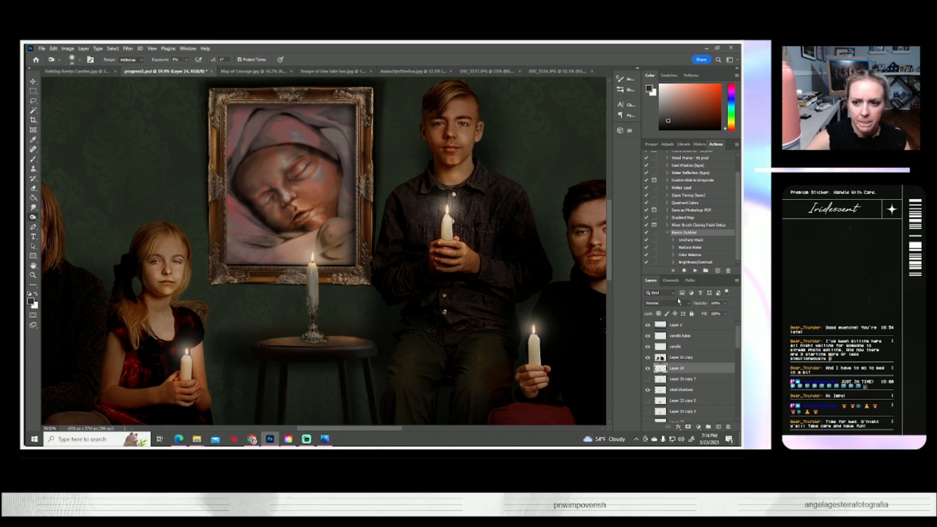
- Step back through the document history to the first Burn stroke made after the earlier Layer 24 visibility comparison
{"action": "left_click", "coordinate": [700, 144]}
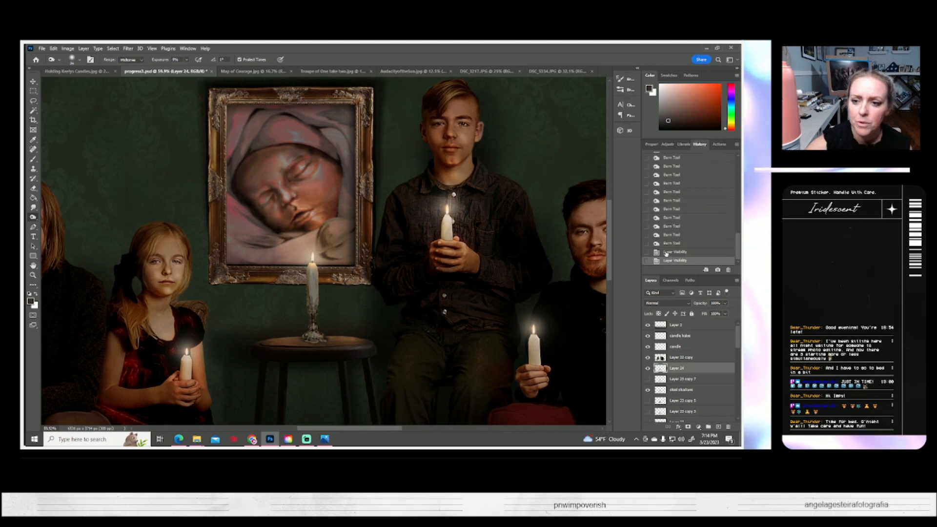
{"action": "scroll", "coordinate": [684, 193], "scroll_direction": "up", "scroll_amount": 5}
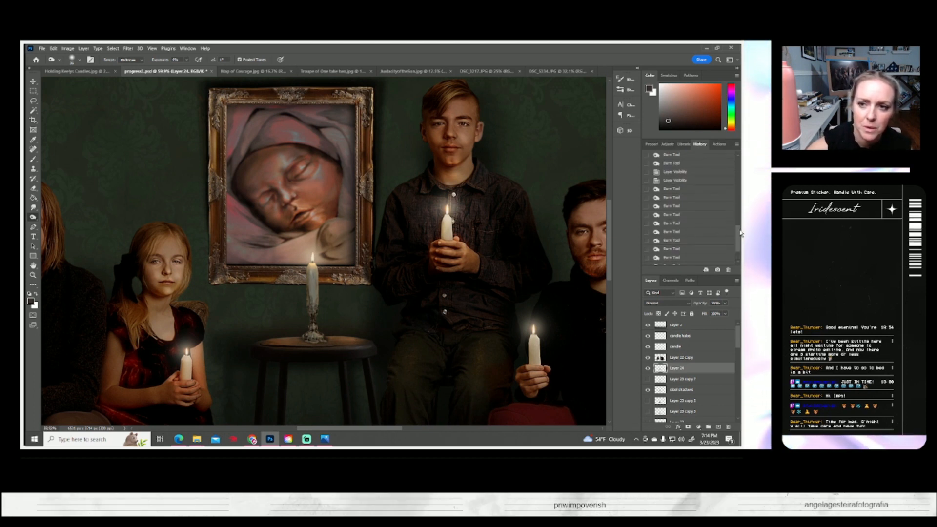
{"action": "left_click", "coordinate": [671, 186]}
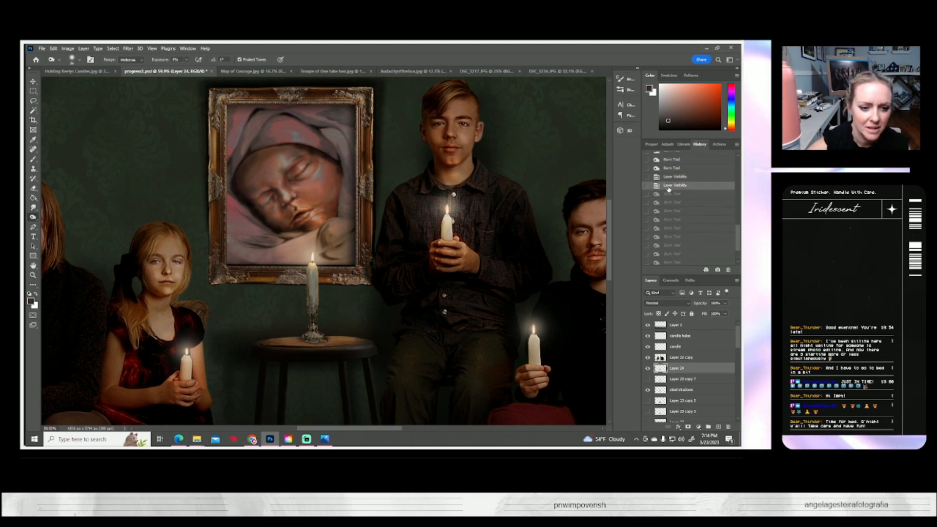
{"action": "left_click", "coordinate": [668, 195]}
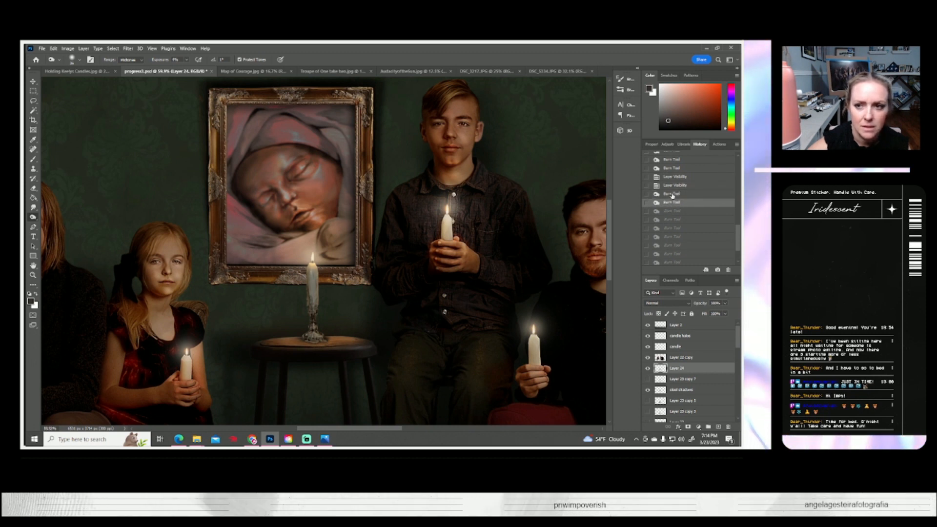
- Lighten the stool seat on both sides of the candlestick's base with a small soft Dodge brush, and save the document
{"action": "left_click", "coordinate": [33, 219]}
{"action": "left_click", "coordinate": [55, 217]}
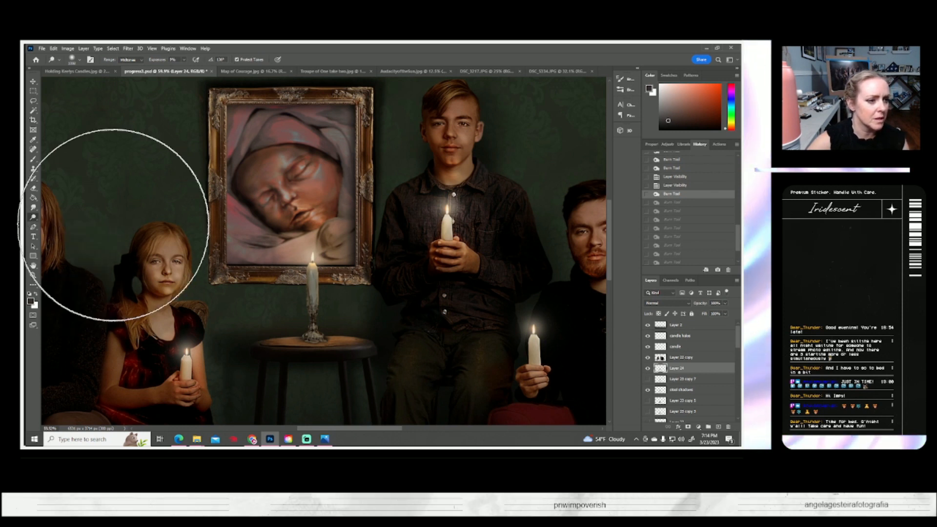
{"action": "left_click", "coordinate": [79, 61]}
{"action": "left_click", "coordinate": [77, 83]}
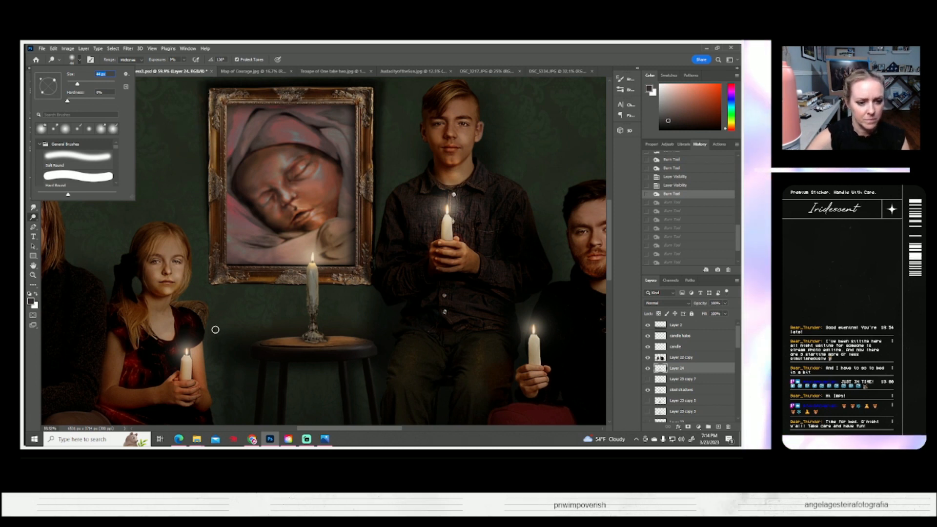
{"action": "left_click", "coordinate": [284, 339]}
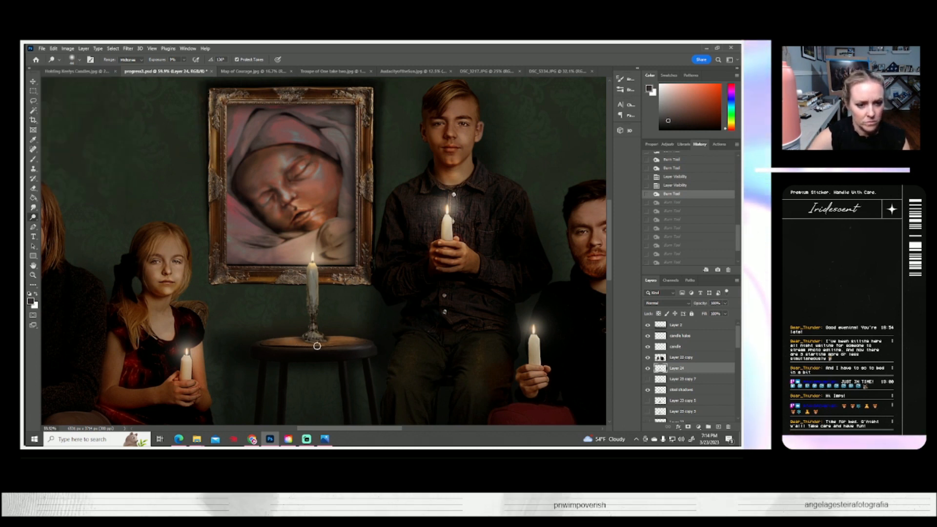
{"action": "left_click_drag", "start_coordinate": [338, 341], "coordinate": [355, 332]}
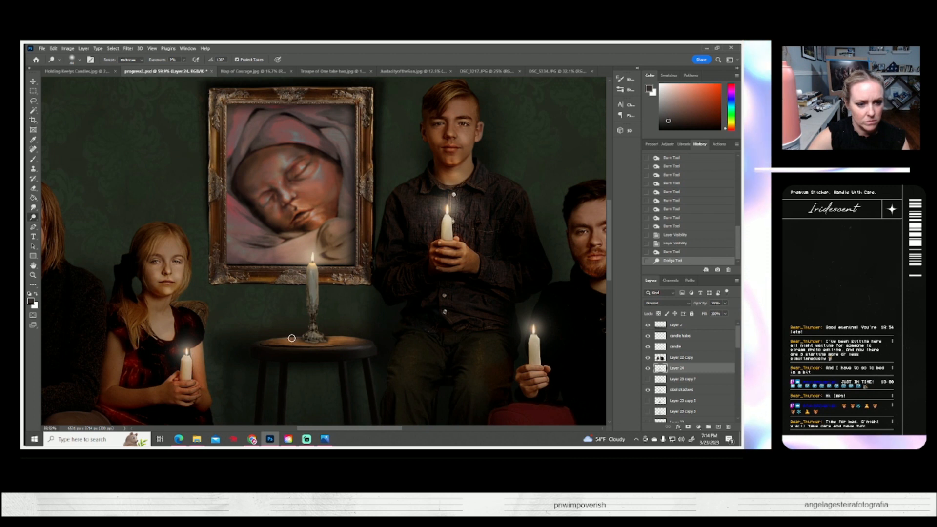
{"action": "mouse_move", "coordinate": [280, 340]}
{"action": "left_mouse_down"}
{"action": "mouse_move", "coordinate": [358, 341]}
{"action": "mouse_move", "coordinate": [350, 333]}
{"action": "left_mouse_up"}
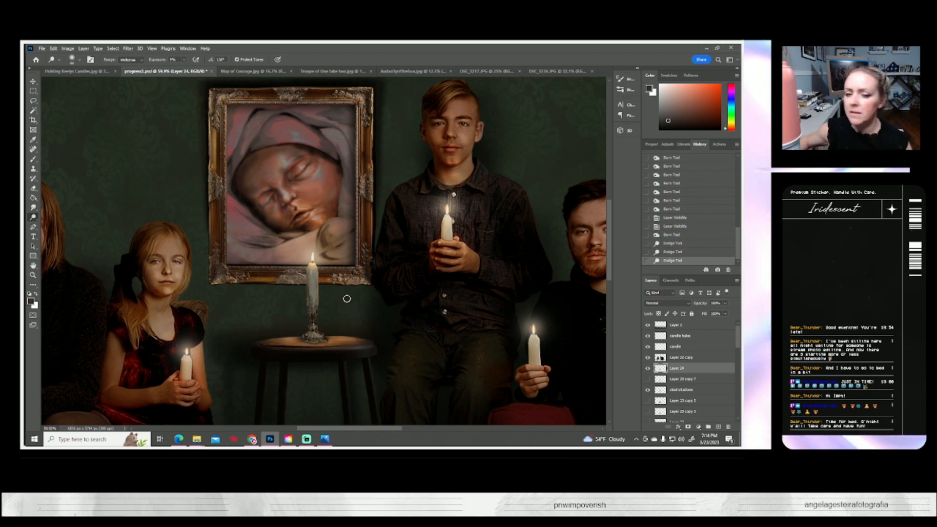
{"action": "left_click", "coordinate": [33, 275]}
{"action": "left_click", "coordinate": [249, 59]}
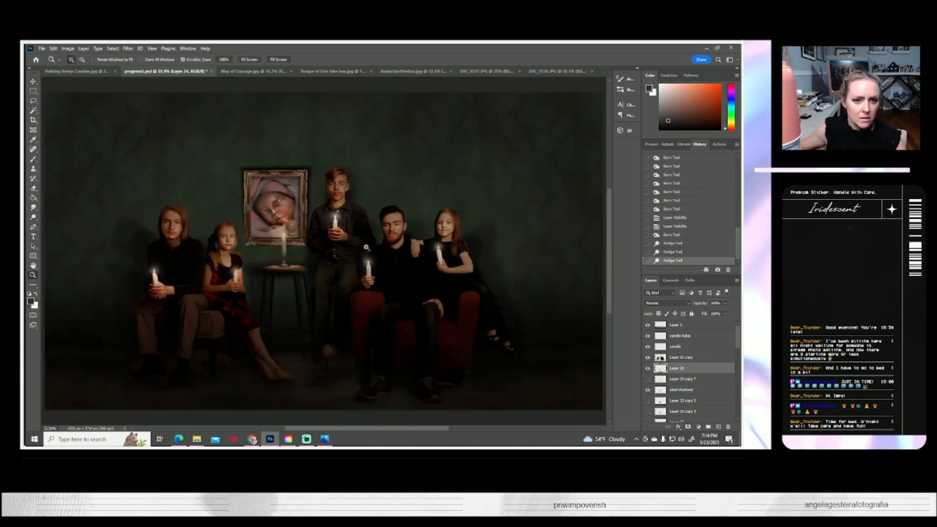
{"action": "key", "text": "ctrl+s"}
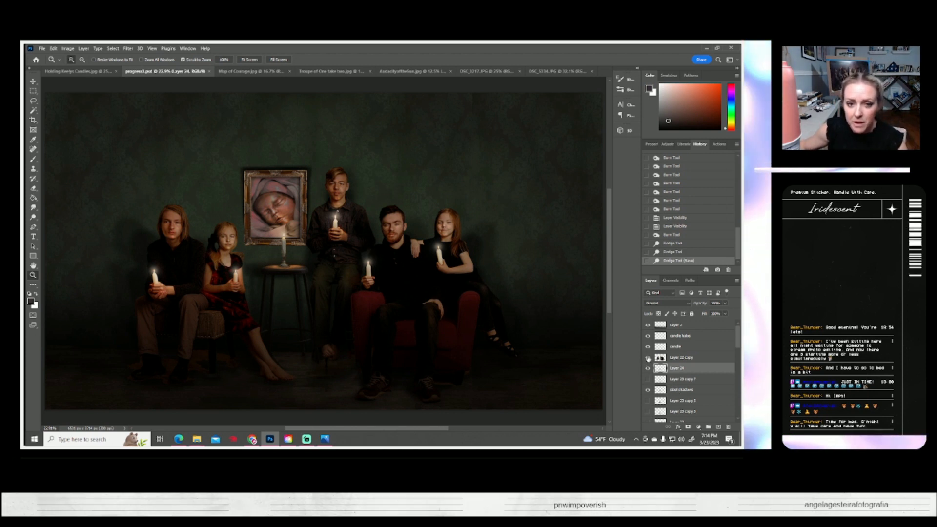
- Compare Layer 22 copy by toggling its visibility, and duplicate that layer within the same document
{"action": "left_click", "coordinate": [647, 357]}
{"action": "left_click", "coordinate": [648, 357]}
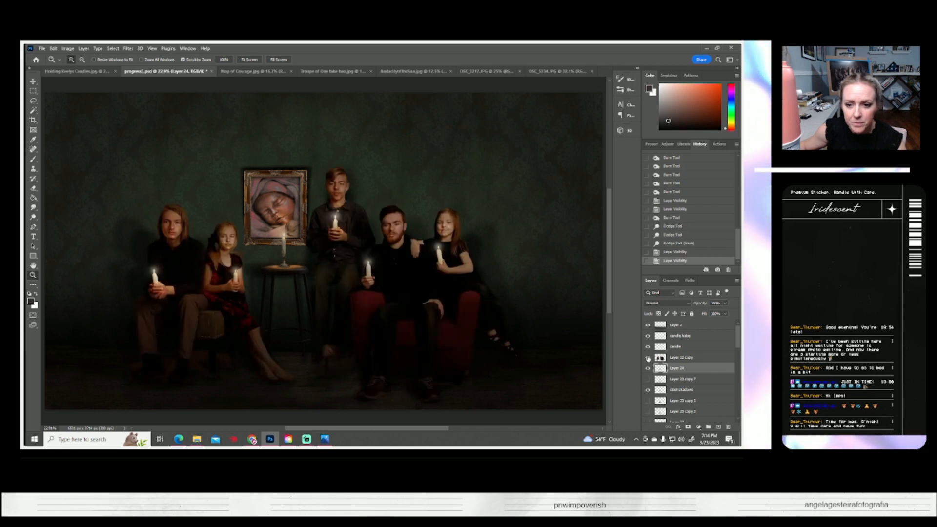
{"action": "right_click", "coordinate": [675, 357]}
{"action": "left_click", "coordinate": [593, 146]}
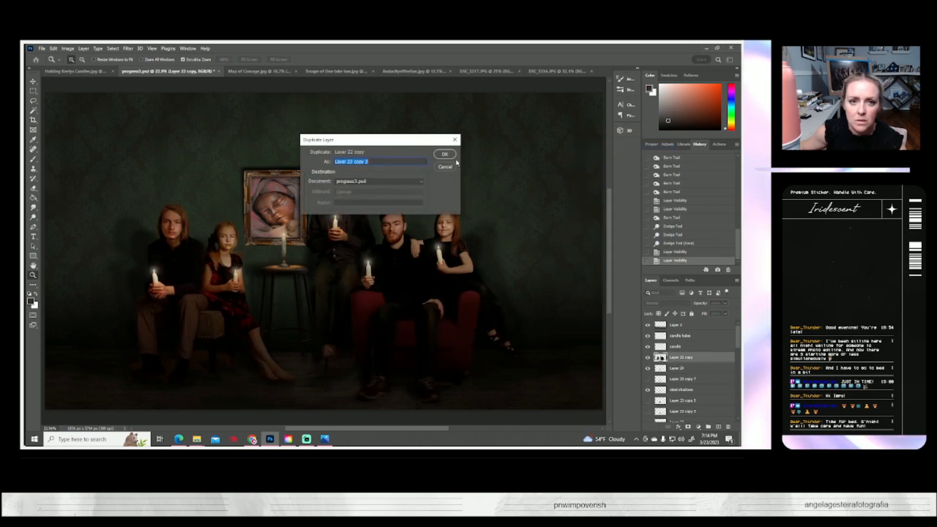
{"action": "left_click", "coordinate": [444, 154]}
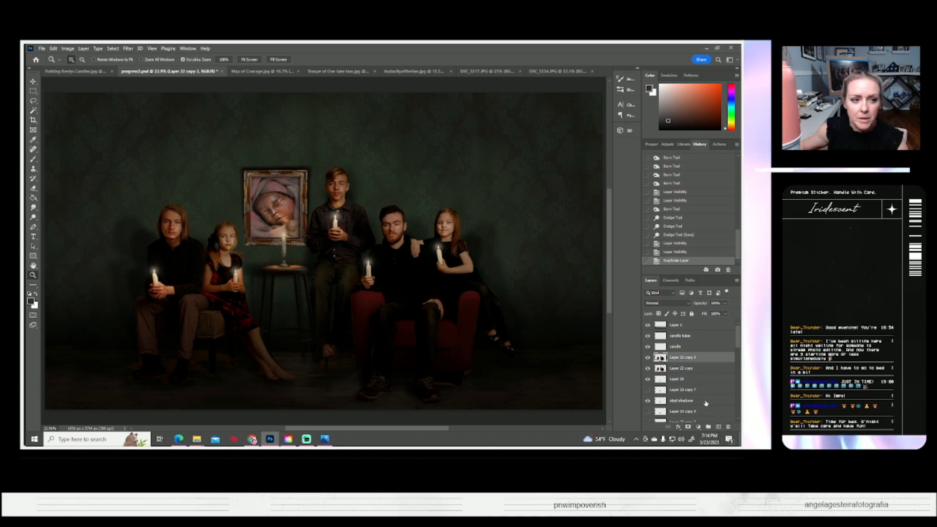
- Lasso the eye areas of all five family members on Layer 22 copy 2 as one combined selection
{"action": "left_click", "coordinate": [33, 100]}
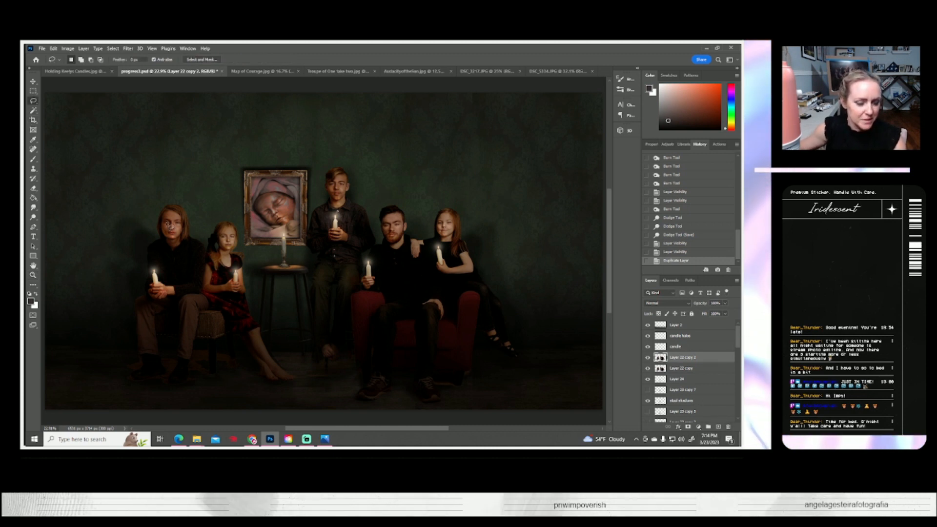
{"action": "mouse_move", "coordinate": [176, 221]}
{"action": "left_mouse_down"}
{"action": "mouse_move", "coordinate": [163, 223]}
{"action": "mouse_move", "coordinate": [170, 231]}
{"action": "mouse_move", "coordinate": [182, 221]}
{"action": "mouse_move", "coordinate": [164, 219]}
{"action": "mouse_move", "coordinate": [169, 229]}
{"action": "mouse_move", "coordinate": [182, 222]}
{"action": "left_mouse_up"}
{"action": "mouse_move", "coordinate": [235, 236]}
{"action": "left_mouse_down"}
{"action": "mouse_move", "coordinate": [217, 239]}
{"action": "mouse_move", "coordinate": [229, 247]}
{"action": "mouse_move", "coordinate": [234, 232]}
{"action": "left_mouse_up"}
{"action": "mouse_move", "coordinate": [332, 182]}
{"action": "left_mouse_down"}
{"action": "mouse_move", "coordinate": [327, 190]}
{"action": "mouse_move", "coordinate": [351, 188]}
{"action": "mouse_move", "coordinate": [334, 182]}
{"action": "left_mouse_up"}
{"action": "mouse_move", "coordinate": [389, 222]}
{"action": "left_mouse_down"}
{"action": "mouse_move", "coordinate": [382, 224]}
{"action": "mouse_move", "coordinate": [407, 233]}
{"action": "mouse_move", "coordinate": [403, 219]}
{"action": "mouse_move", "coordinate": [388, 223]}
{"action": "left_mouse_up"}
{"action": "mouse_move", "coordinate": [447, 220]}
{"action": "left_mouse_down"}
{"action": "mouse_move", "coordinate": [438, 223]}
{"action": "mouse_move", "coordinate": [445, 232]}
{"action": "mouse_move", "coordinate": [458, 229]}
{"action": "mouse_move", "coordinate": [446, 220]}
{"action": "left_mouse_up"}
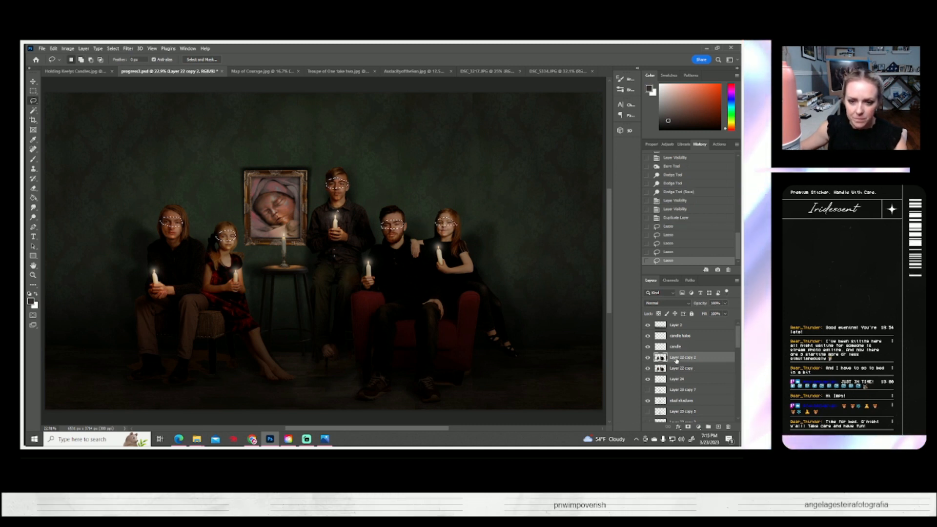
- Invert the selection, delete everything outside the eye areas from Layer 22 copy 2, and deselect
{"action": "left_click", "coordinate": [112, 48]}
{"action": "left_click", "coordinate": [122, 79]}
{"action": "key", "text": "Delete"}
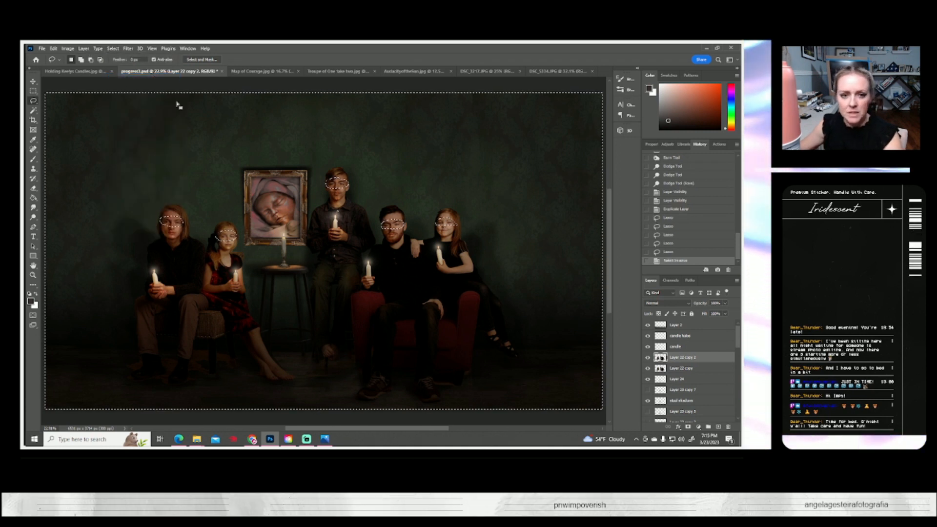
{"action": "left_click", "coordinate": [113, 49]}
{"action": "left_click", "coordinate": [122, 64]}
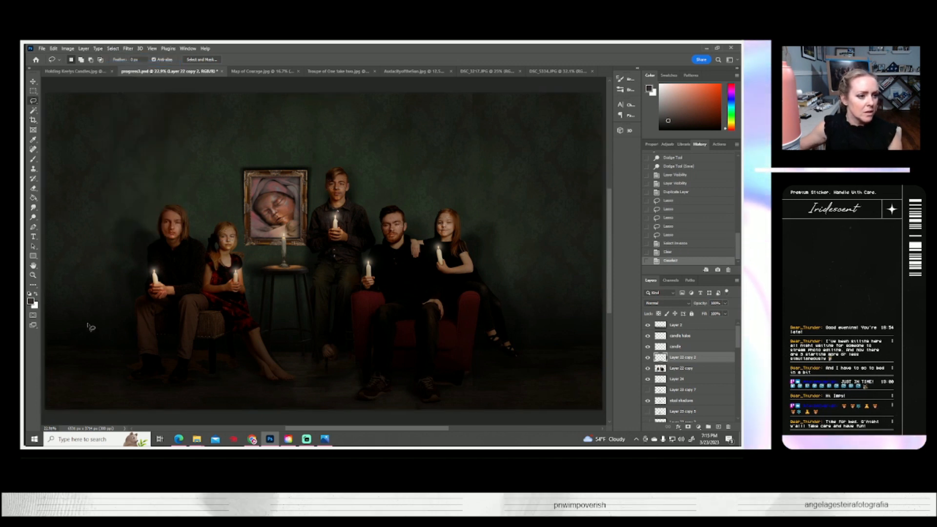
- Prepare the Brush tool with a very small soft tip for working on the long-haired boy's eyes
{"action": "key", "text": "z"}
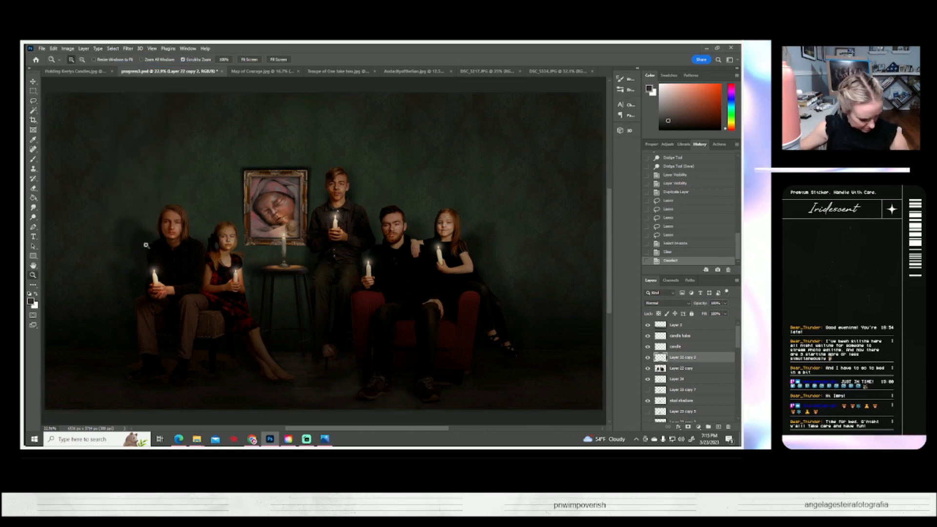
{"action": "left_click", "coordinate": [168, 225]}
{"action": "left_click_drag", "start_coordinate": [168, 225], "coordinate": [169, 225]}
{"action": "left_click", "coordinate": [34, 159]}
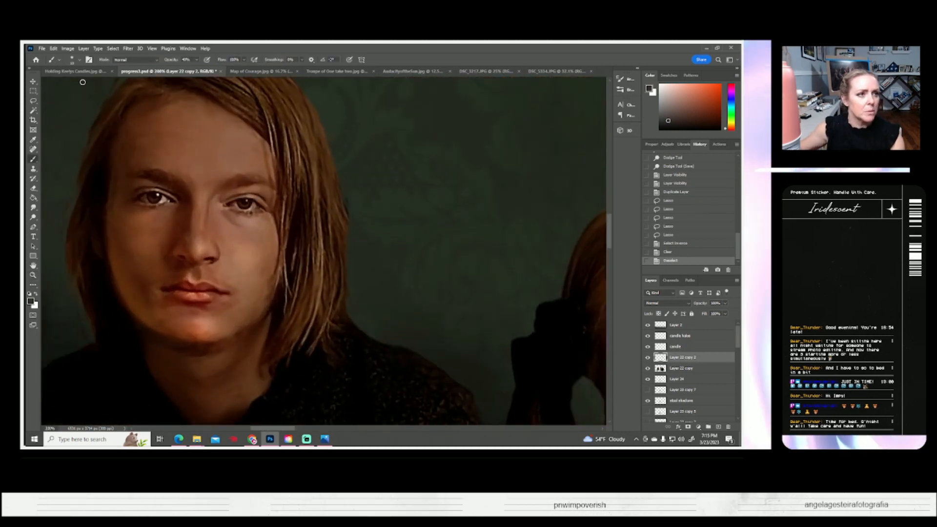
{"action": "left_click", "coordinate": [34, 275]}
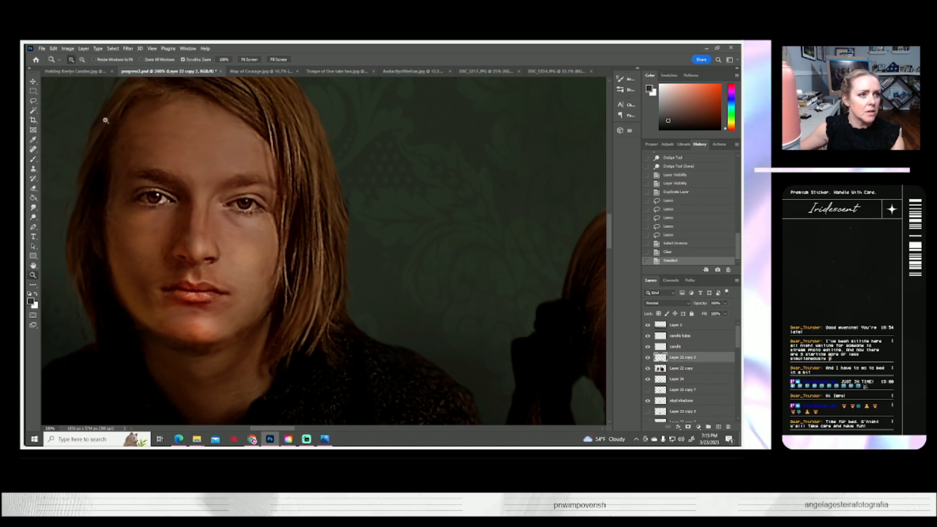
{"action": "left_click", "coordinate": [173, 233], "text": "alt"}
{"action": "left_click_drag", "start_coordinate": [180, 273], "coordinate": [258, 224]}
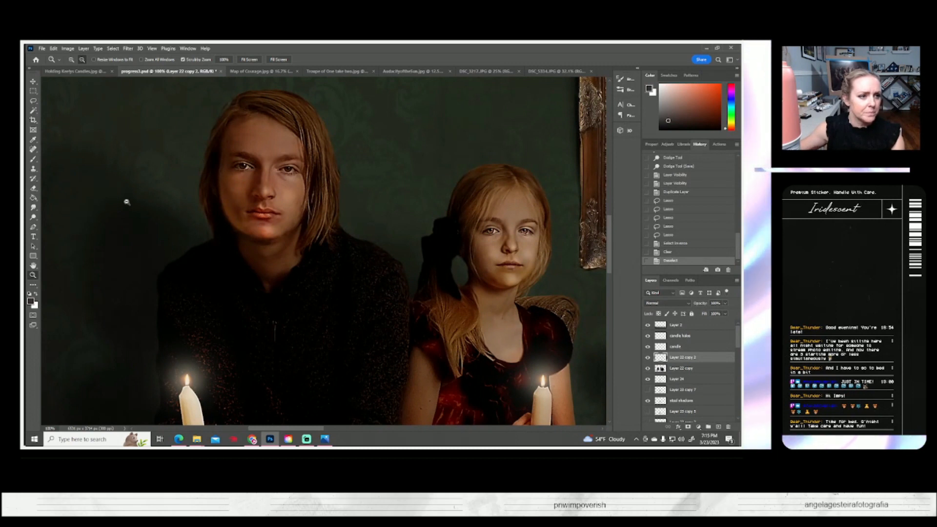
{"action": "left_click", "coordinate": [33, 159]}
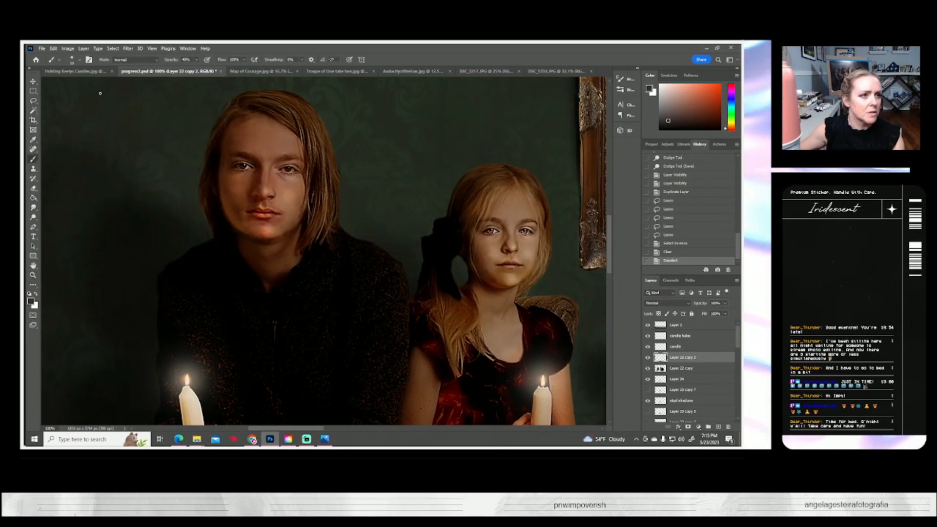
{"action": "left_click", "coordinate": [79, 60]}
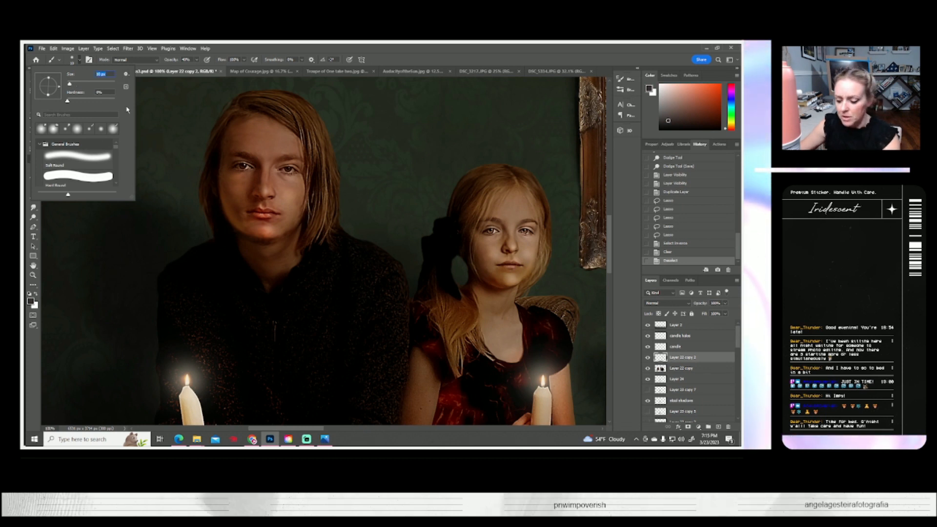
{"action": "key", "text": "Return"}
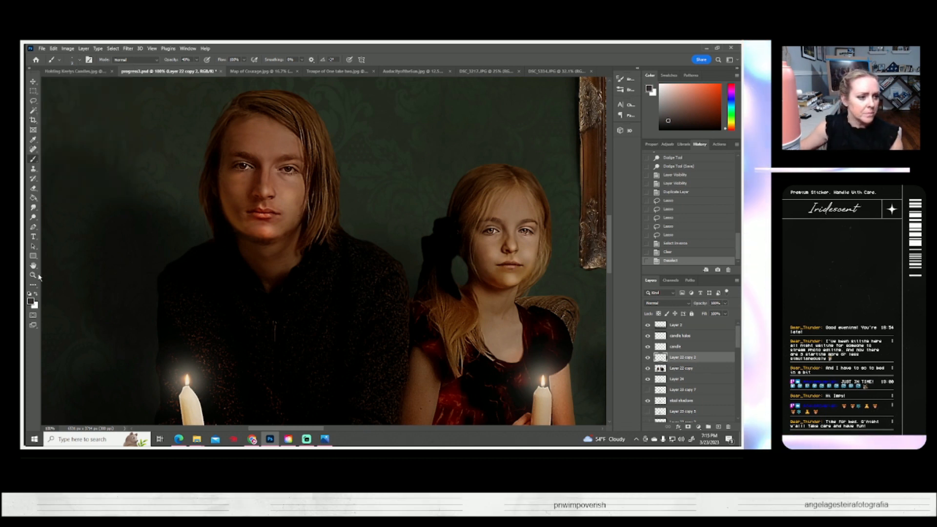
- Set the foreground colour to pale warm peach #f4d4b7 for painting candlelight reflections in the eyes
{"action": "left_click", "coordinate": [31, 302]}
{"action": "left_click", "coordinate": [189, 380]}
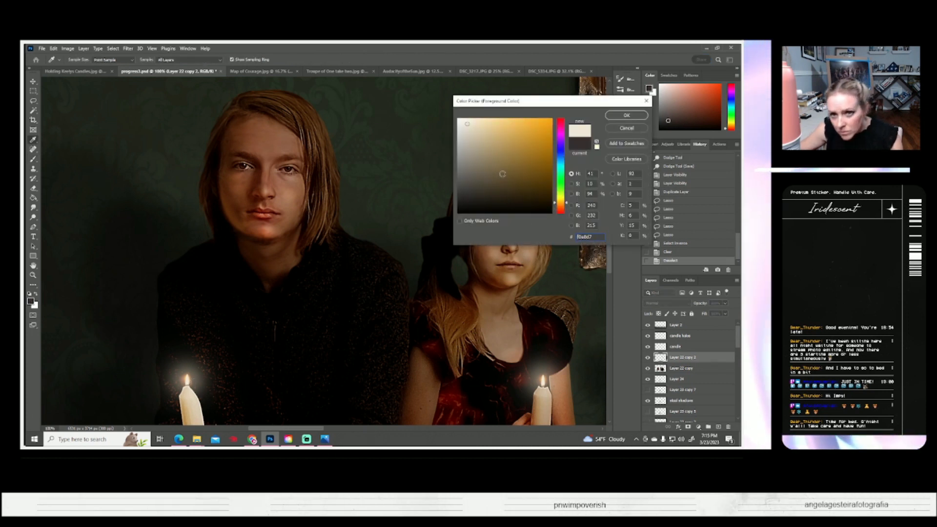
{"action": "left_click", "coordinate": [481, 122]}
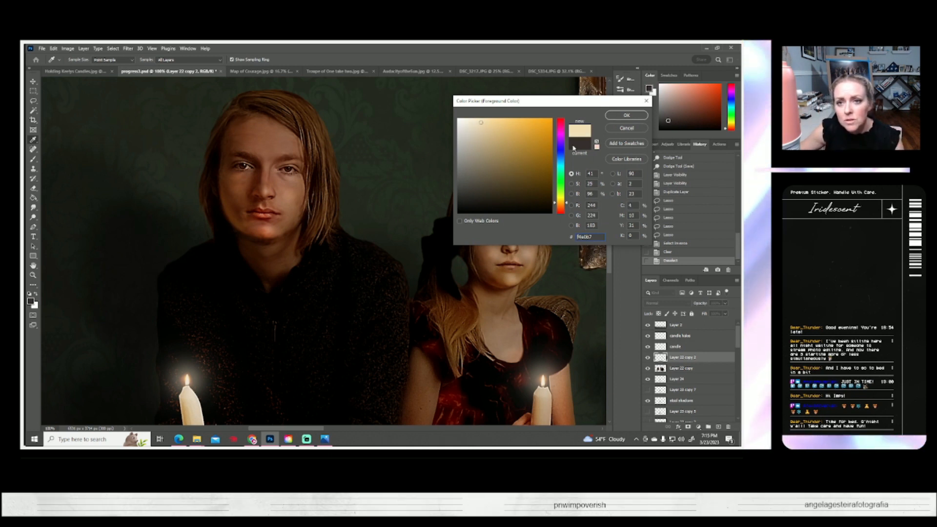
{"action": "left_click", "coordinate": [560, 122]}
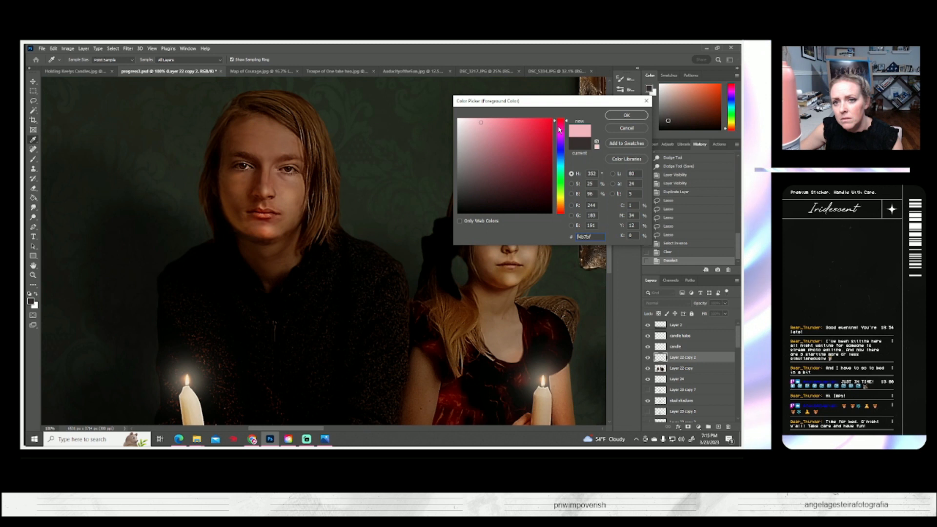
{"action": "left_click", "coordinate": [563, 206]}
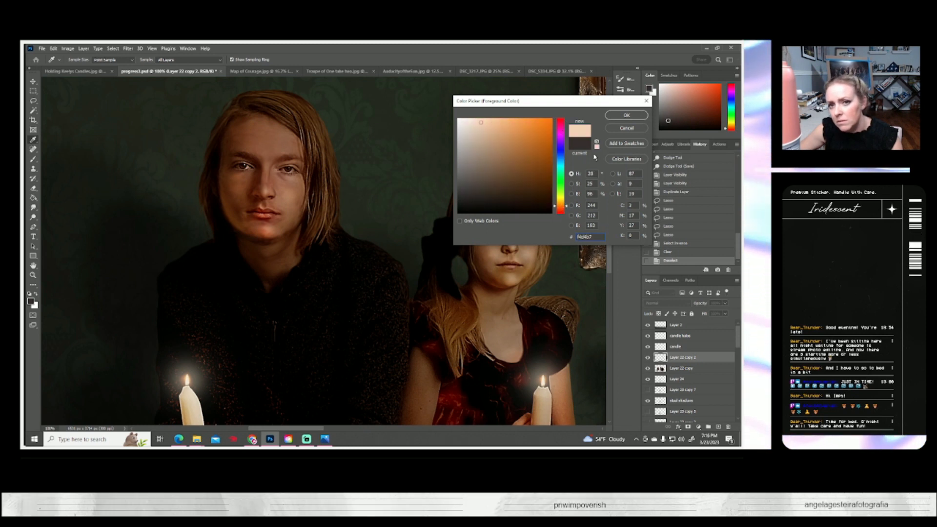
{"action": "left_click", "coordinate": [627, 115]}
{"action": "key", "text": "b"}
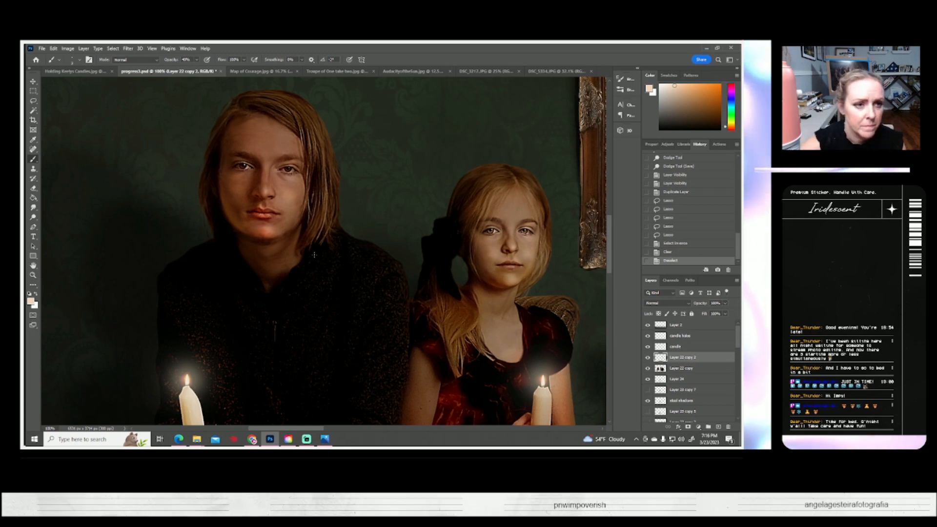
{"action": "scroll", "coordinate": [254, 161], "scroll_direction": "up", "scroll_amount": 1}
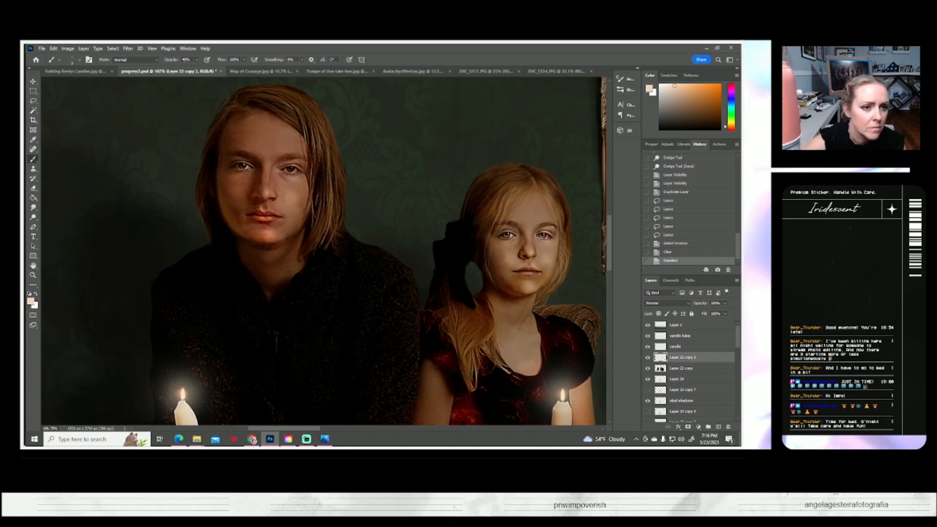
{"action": "left_click", "coordinate": [243, 166]}
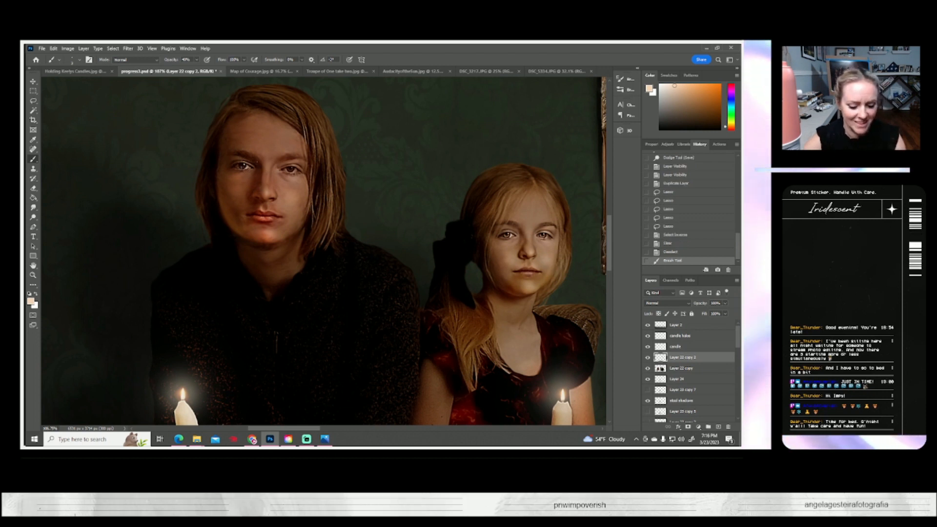
{"action": "key", "text": "ctrl+z"}
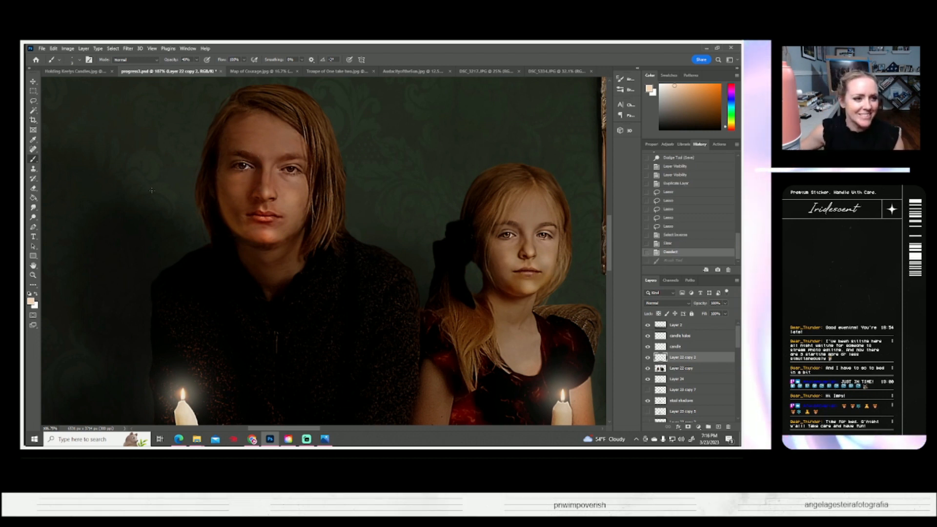
- Set the brush size to 2 px and lower the brush opacity
{"action": "left_click", "coordinate": [80, 61]}
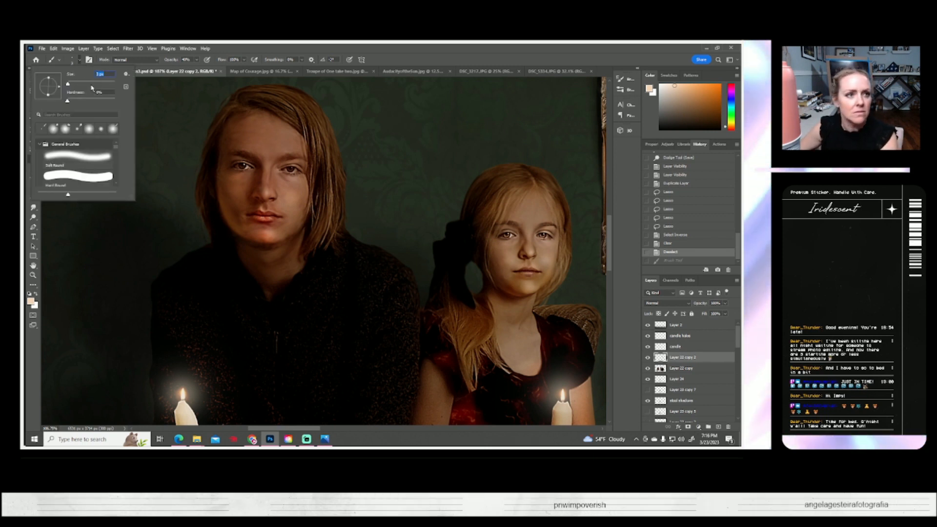
{"action": "type", "text": "2"}
{"action": "key", "text": "Return"}
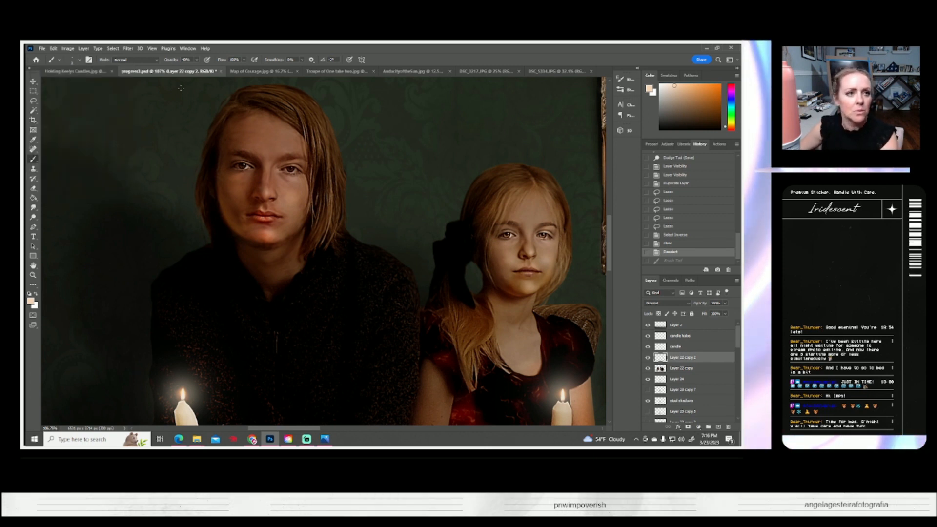
{"action": "left_click", "coordinate": [196, 60]}
{"action": "left_click_drag", "start_coordinate": [189, 68], "coordinate": [192, 68]}
- Dab small peach catchlights into the eyes of the long-haired boy and the girl in the red dress on Layer 22 copy 2
{"action": "left_click", "coordinate": [243, 171]}
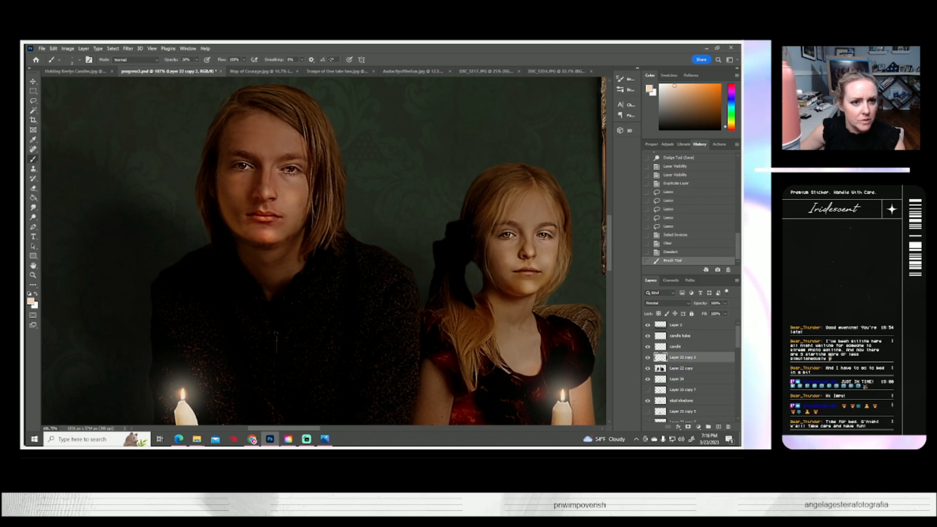
{"action": "left_click", "coordinate": [243, 168]}
{"action": "left_click", "coordinate": [243, 168]}
{"action": "left_click_drag", "start_coordinate": [488, 314], "coordinate": [438, 312]}
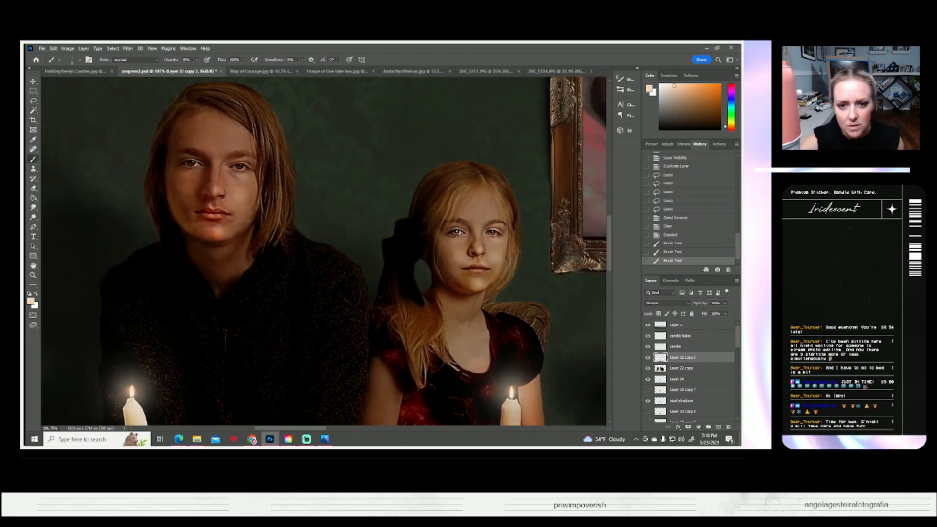
{"action": "left_click", "coordinate": [456, 235]}
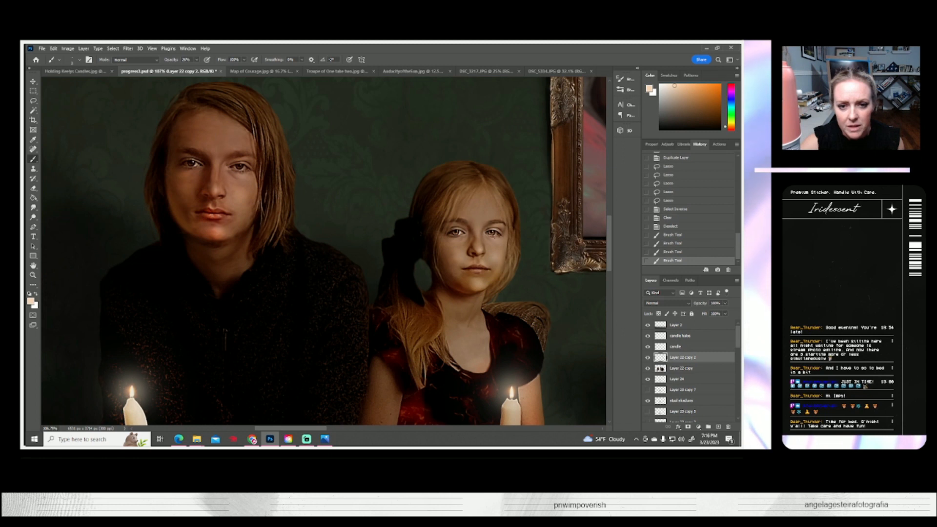
{"action": "left_click", "coordinate": [493, 235]}
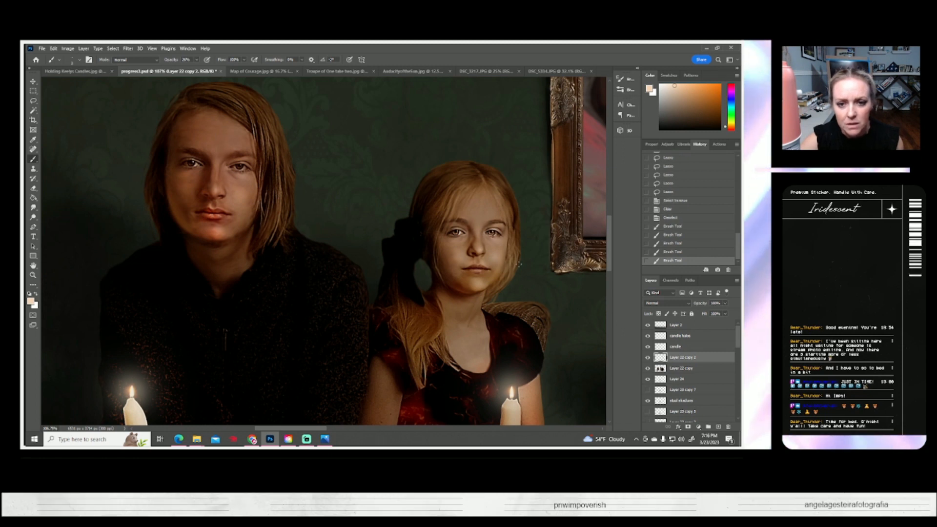
- Dab peach catchlights into the eyes of the standing boy holding the candle beside the picture frame
{"action": "left_click_drag", "start_coordinate": [408, 305], "coordinate": [46, 288]}
{"action": "left_click_drag", "start_coordinate": [349, 281], "coordinate": [240, 378]}
{"action": "left_click_drag", "start_coordinate": [234, 258], "coordinate": [244, 315]}
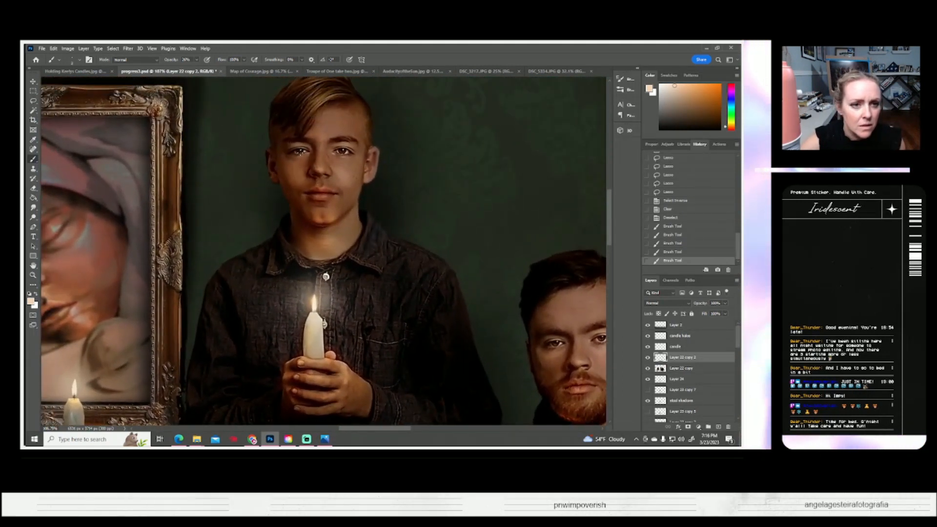
{"action": "left_click", "coordinate": [342, 152]}
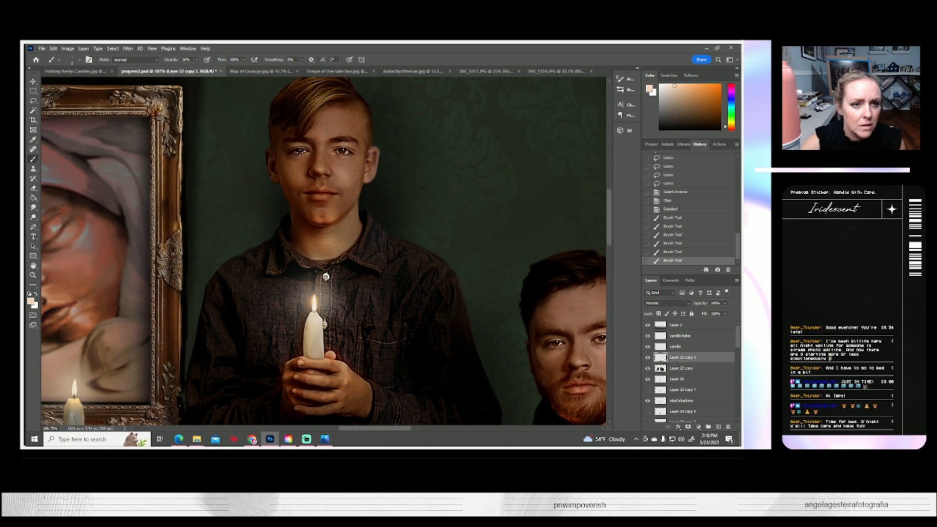
{"action": "left_click", "coordinate": [336, 156]}
{"action": "left_click", "coordinate": [342, 153]}
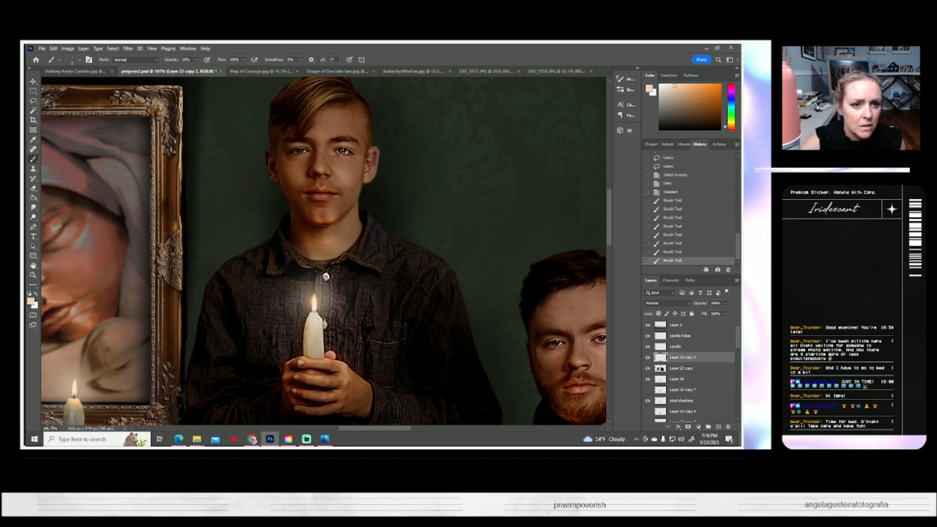
{"action": "left_click", "coordinate": [378, 165]}
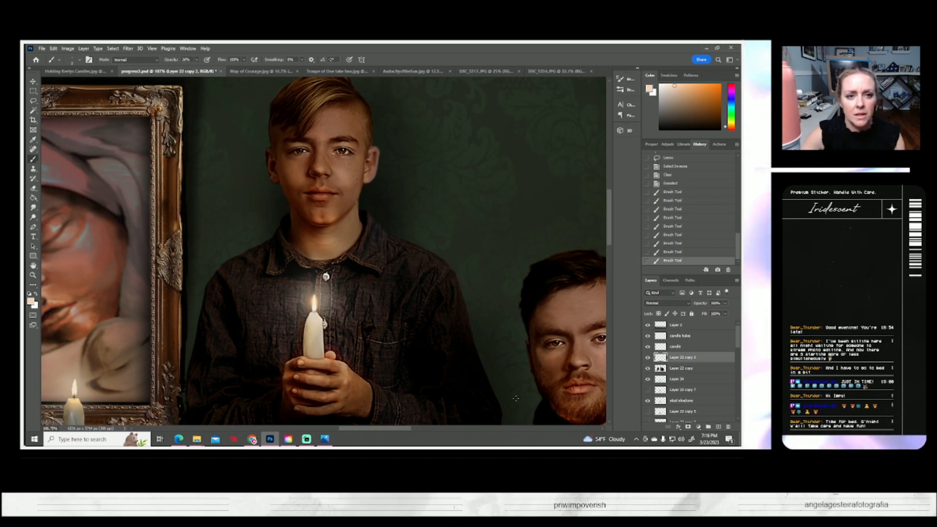
- Add peach catchlights to the eyes of the bearded man and the girl leaning on his shoulder
{"action": "left_click_drag", "start_coordinate": [488, 396], "coordinate": [241, 225]}
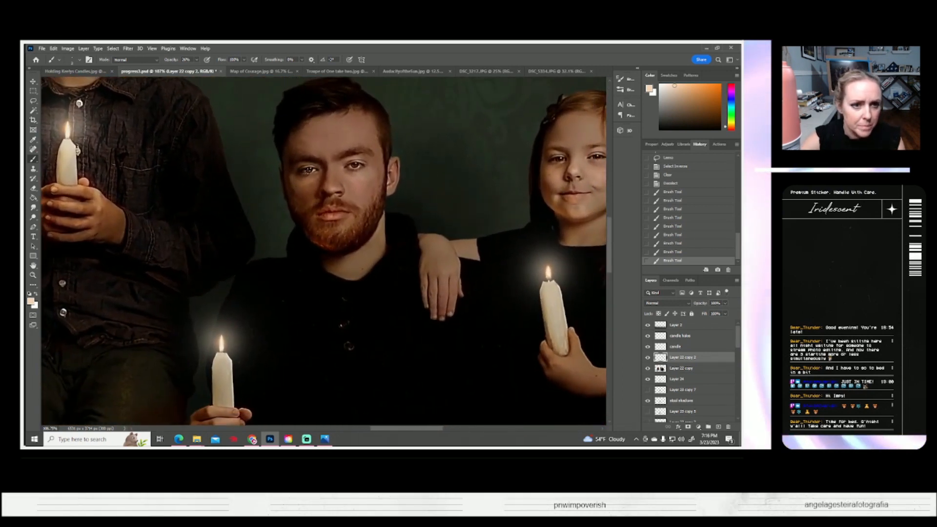
{"action": "left_click", "coordinate": [307, 170]}
{"action": "left_click", "coordinate": [355, 166]}
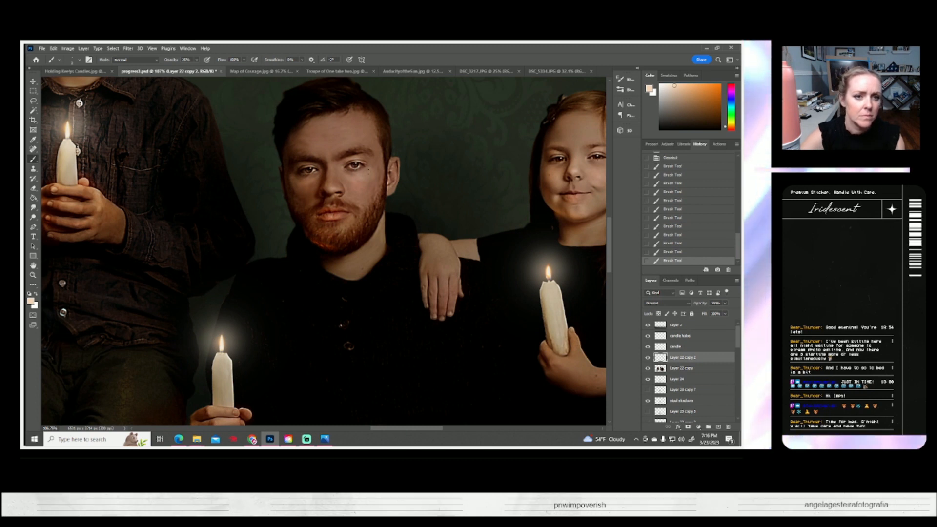
{"action": "left_click_drag", "start_coordinate": [564, 372], "coordinate": [306, 374]}
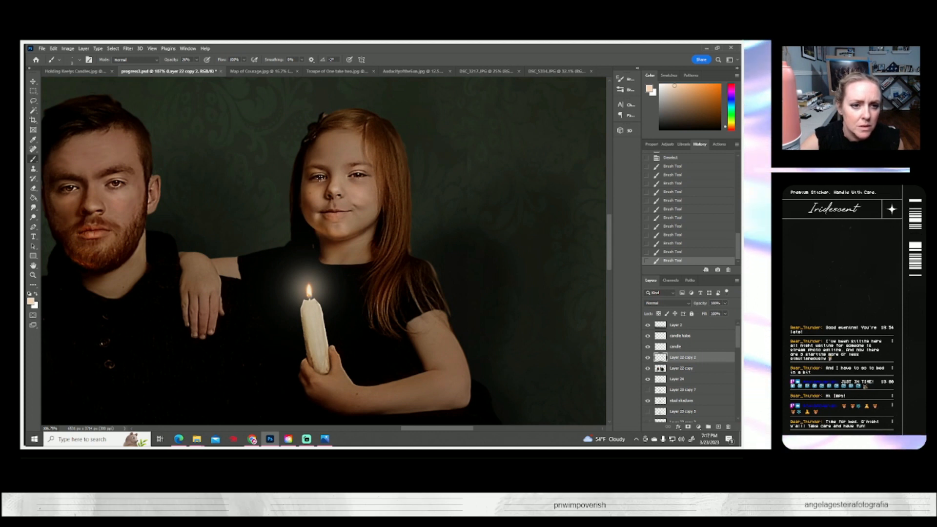
{"action": "left_click", "coordinate": [320, 179]}
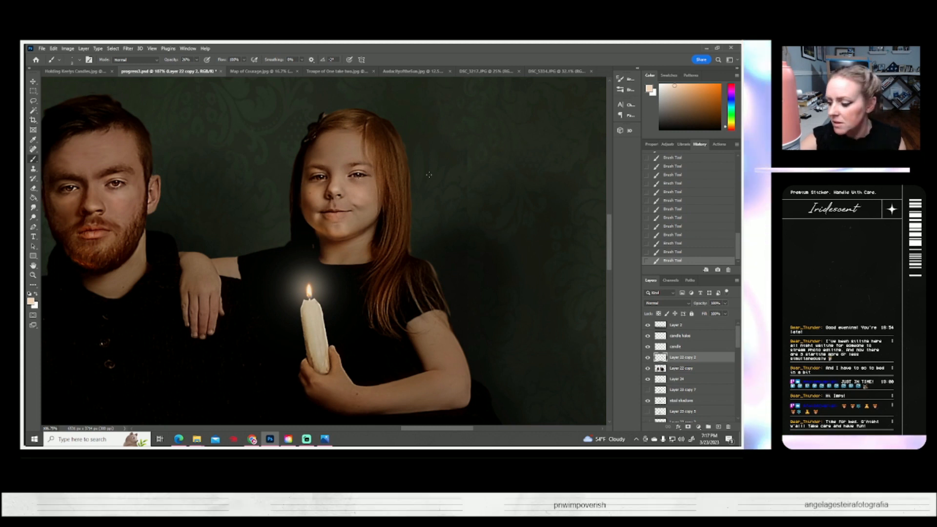
- View the whole composite and locate the Background copy layer at the lower end of the layer stack
{"action": "left_click", "coordinate": [33, 276]}
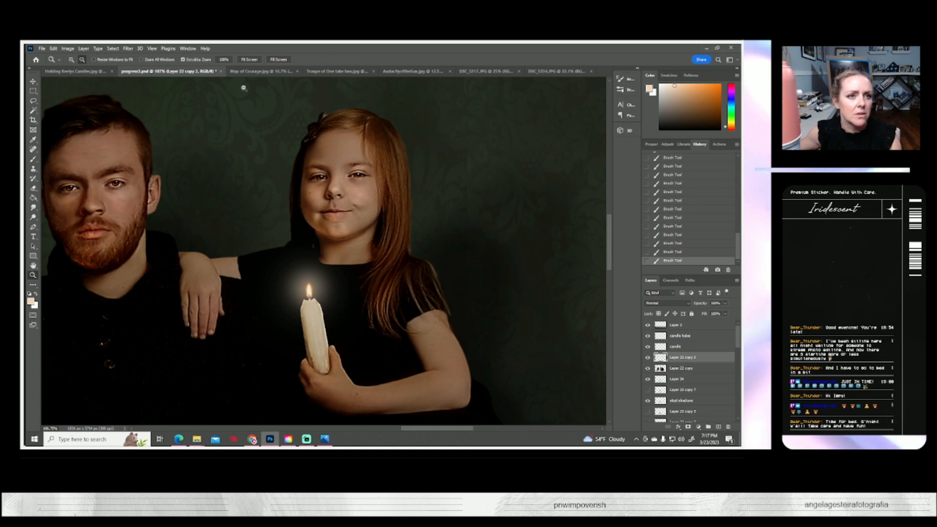
{"action": "left_click", "coordinate": [249, 59]}
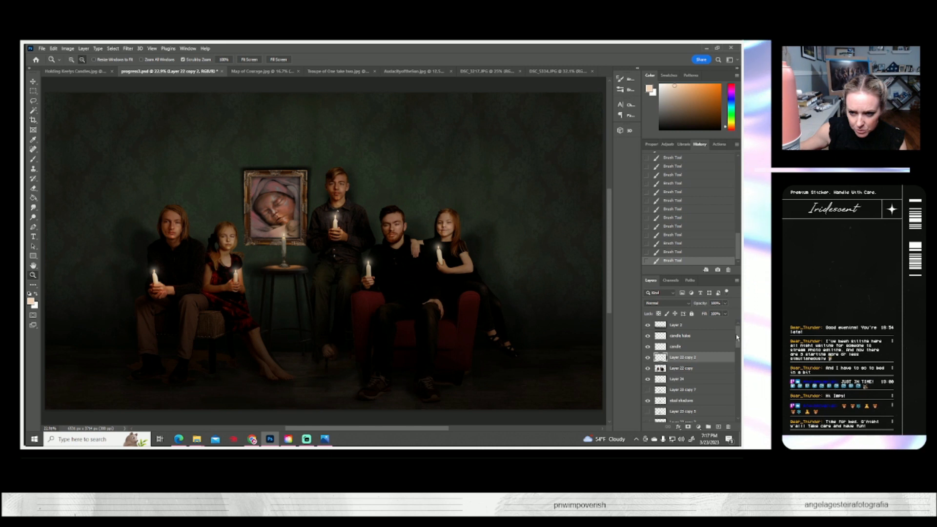
{"action": "left_click_drag", "start_coordinate": [739, 337], "coordinate": [732, 402]}
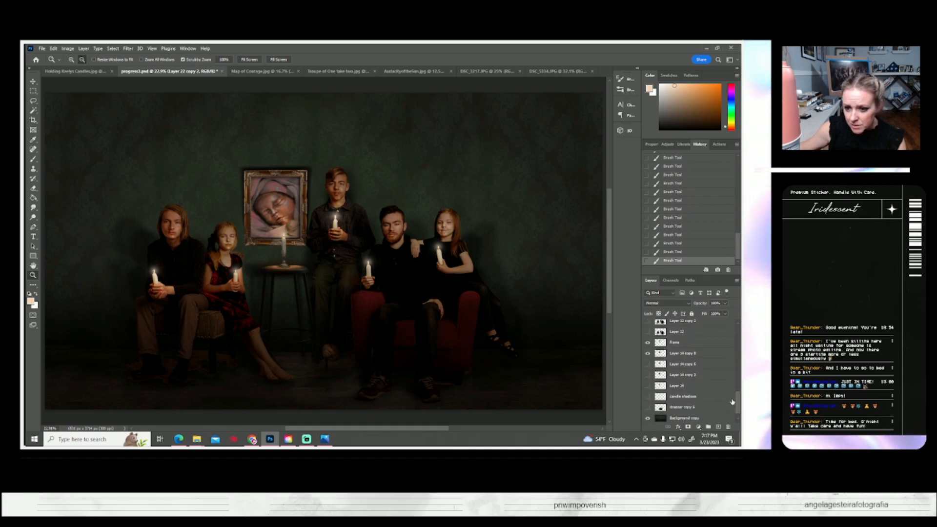
- Duplicate the frame layer after checking which part of the picture it holds
{"action": "left_click", "coordinate": [648, 343]}
{"action": "left_click", "coordinate": [647, 343]}
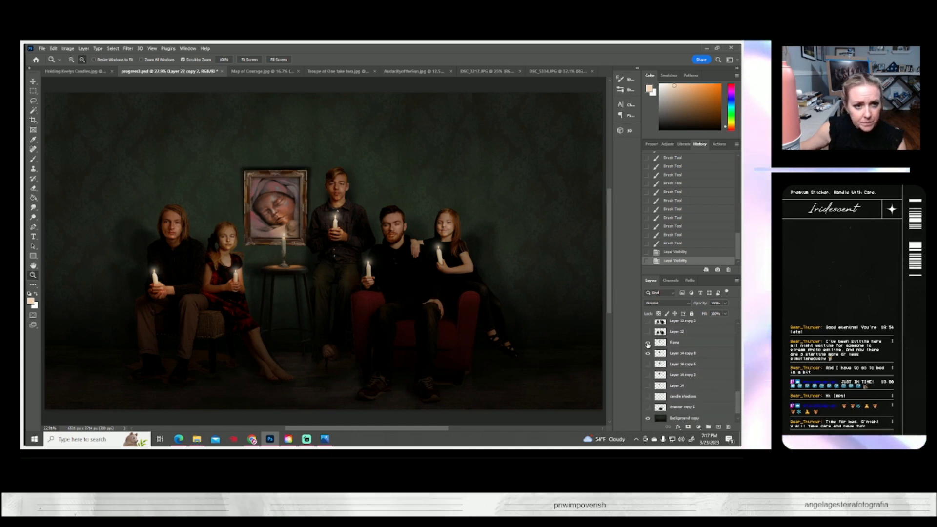
{"action": "left_click", "coordinate": [681, 344]}
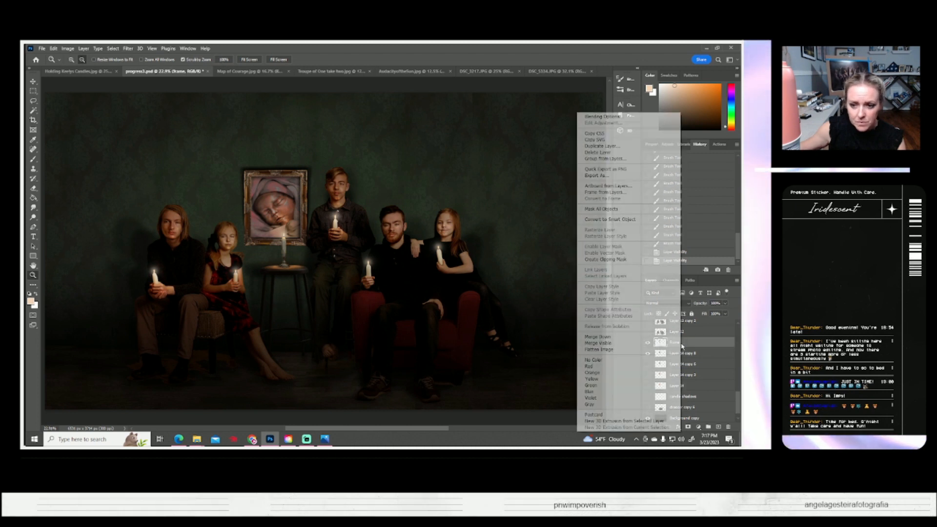
{"action": "right_click", "coordinate": [681, 344]}
{"action": "left_click", "coordinate": [601, 146]}
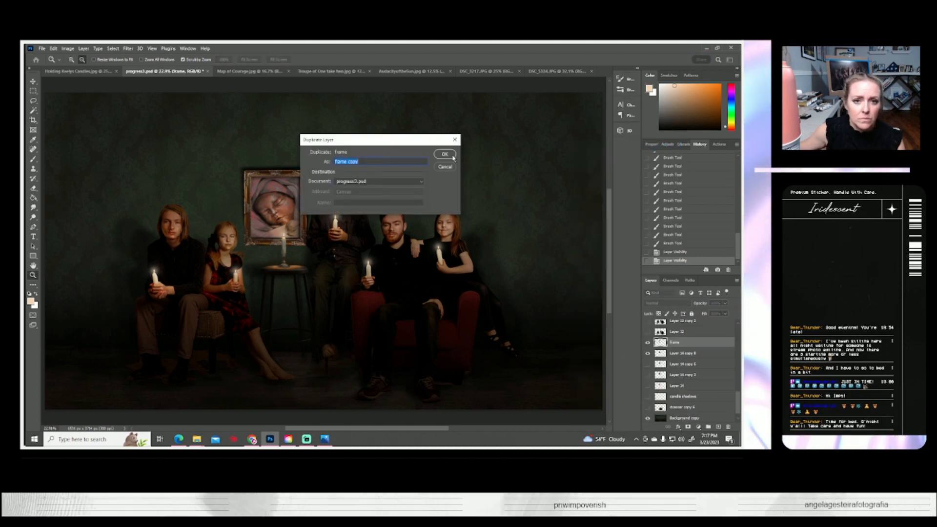
{"action": "left_click", "coordinate": [454, 154]}
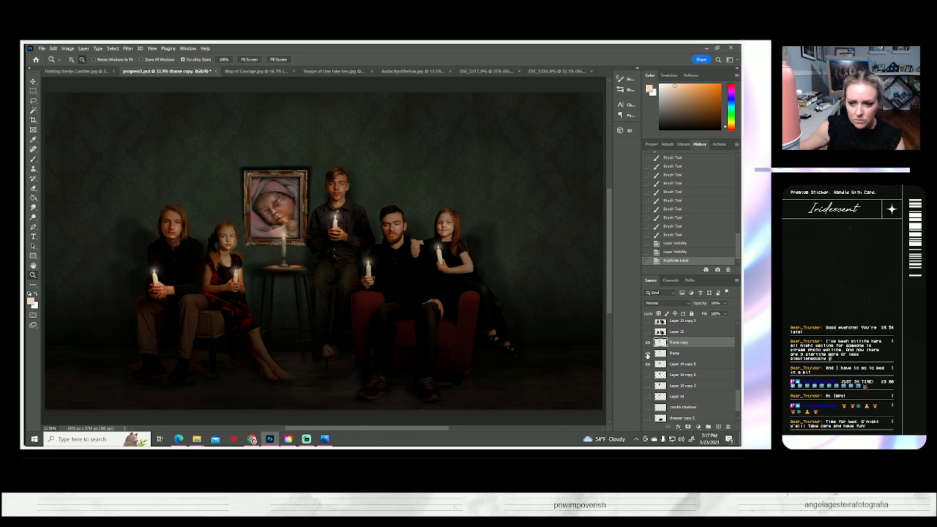
- Duplicate the original frame layer again and place the new copy directly beneath it
{"action": "right_click", "coordinate": [676, 355]}
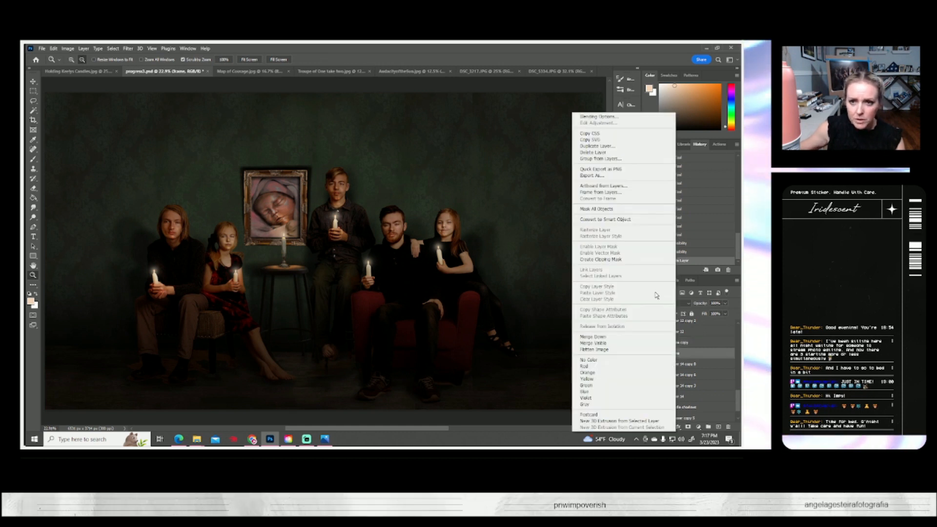
{"action": "left_click", "coordinate": [600, 146]}
{"action": "left_click", "coordinate": [436, 155]}
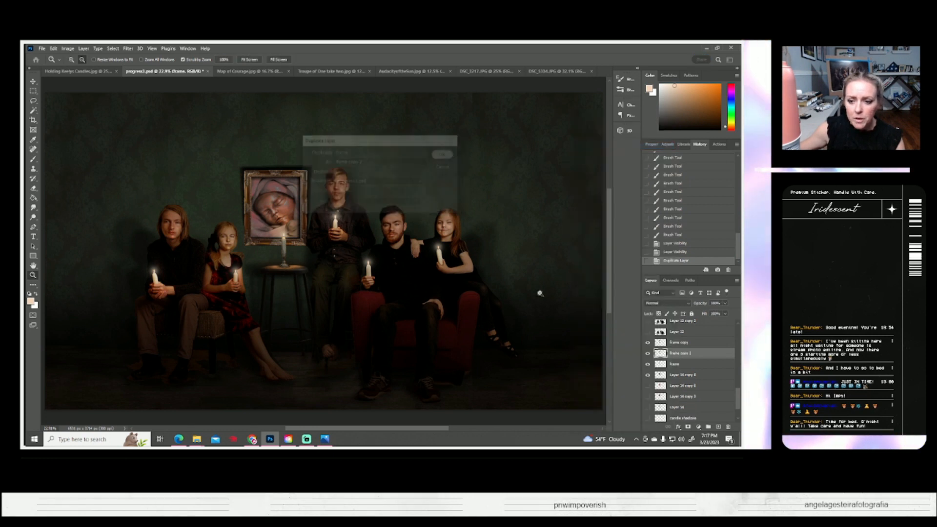
{"action": "left_click_drag", "start_coordinate": [675, 357], "coordinate": [674, 369]}
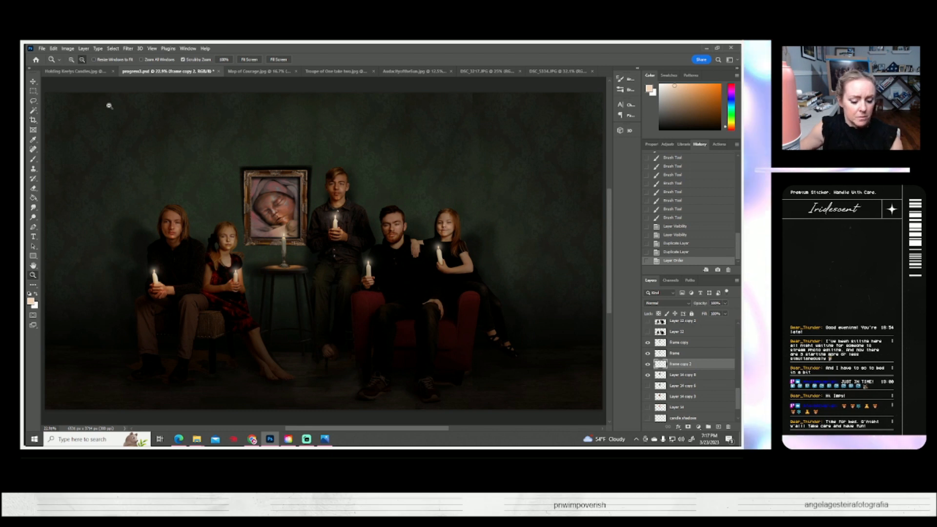
{"action": "key", "text": "ctrl+t"}
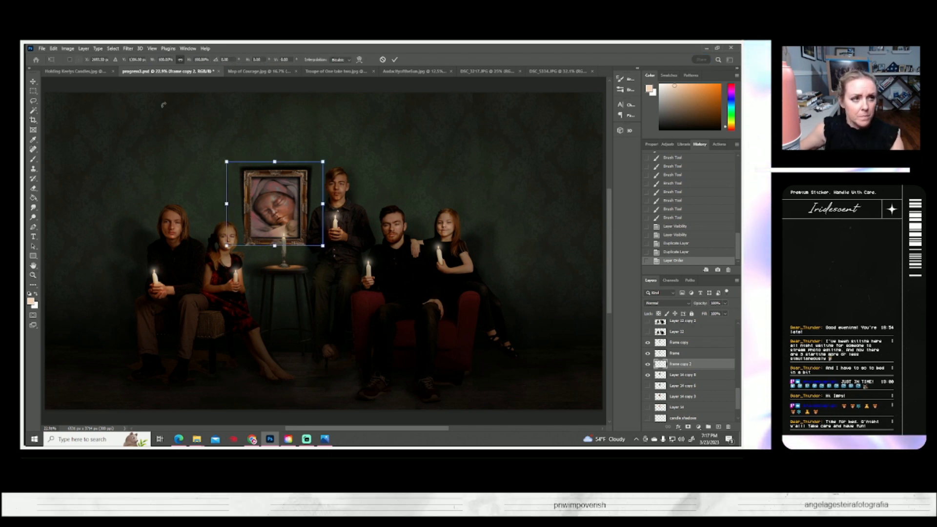
{"action": "left_click", "coordinate": [54, 48]}
{"action": "mouse_move", "coordinate": [88, 218]}
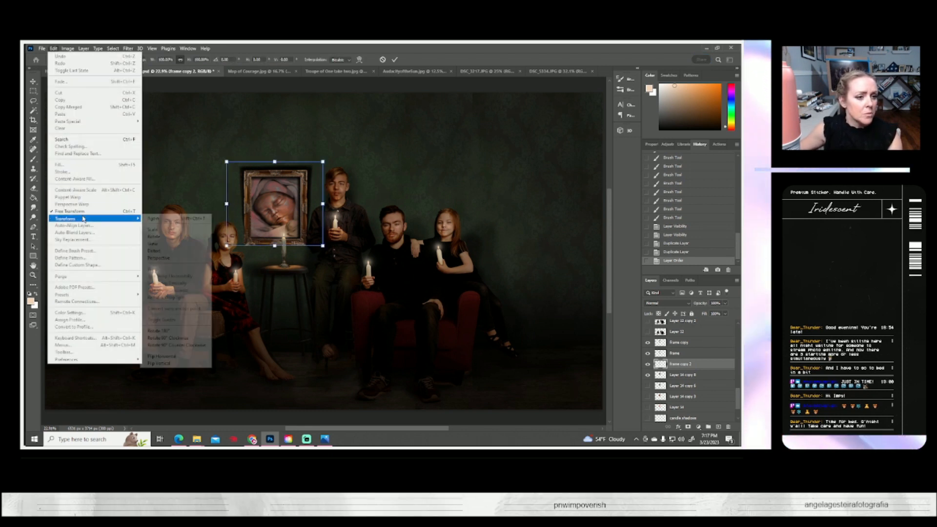
{"action": "left_click", "coordinate": [160, 258]}
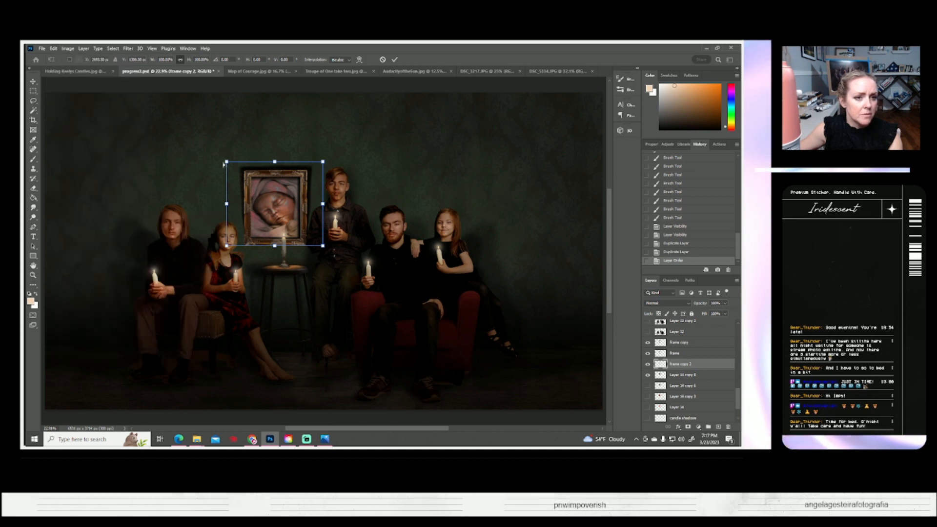
{"action": "left_click_drag", "start_coordinate": [228, 163], "coordinate": [226, 150]}
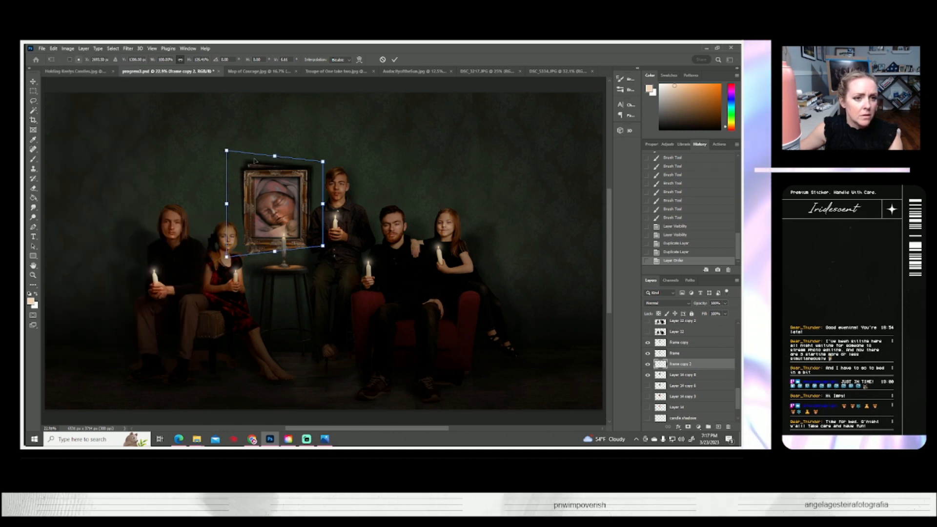
{"action": "left_click_drag", "start_coordinate": [320, 164], "coordinate": [341, 149]}
{"action": "left_click", "coordinate": [383, 59]}
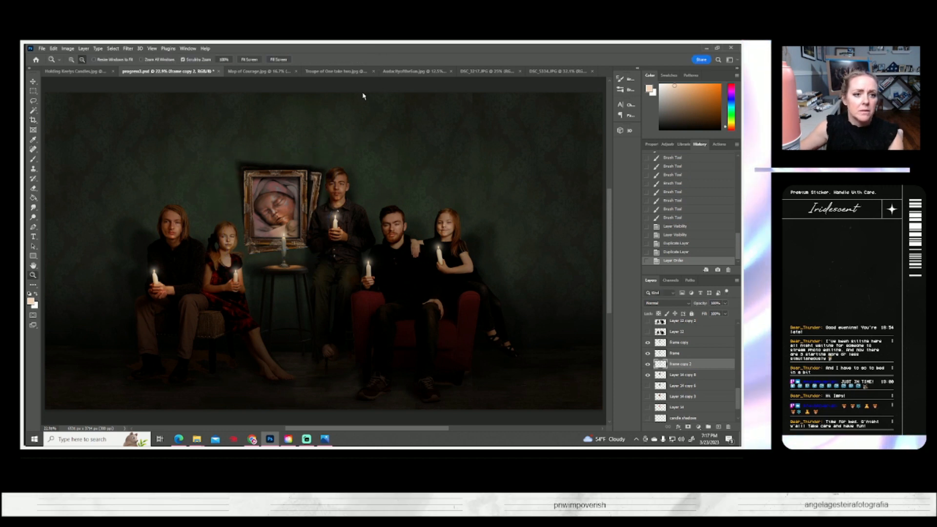
- Apply a Perspective transform to the lowest frame copy so its top edge flares out evenly on both sides
{"action": "key", "text": "ctrl+t"}
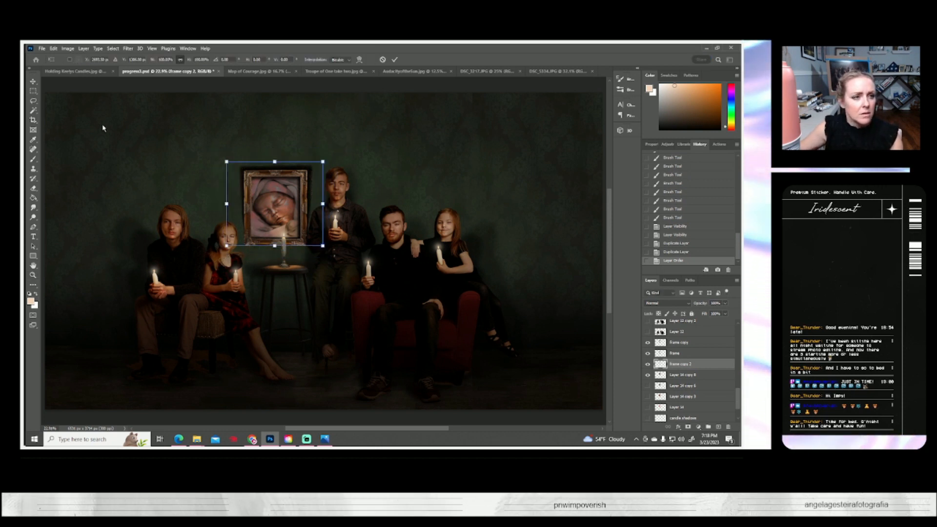
{"action": "left_click", "coordinate": [67, 48]}
{"action": "left_click", "coordinate": [53, 49]}
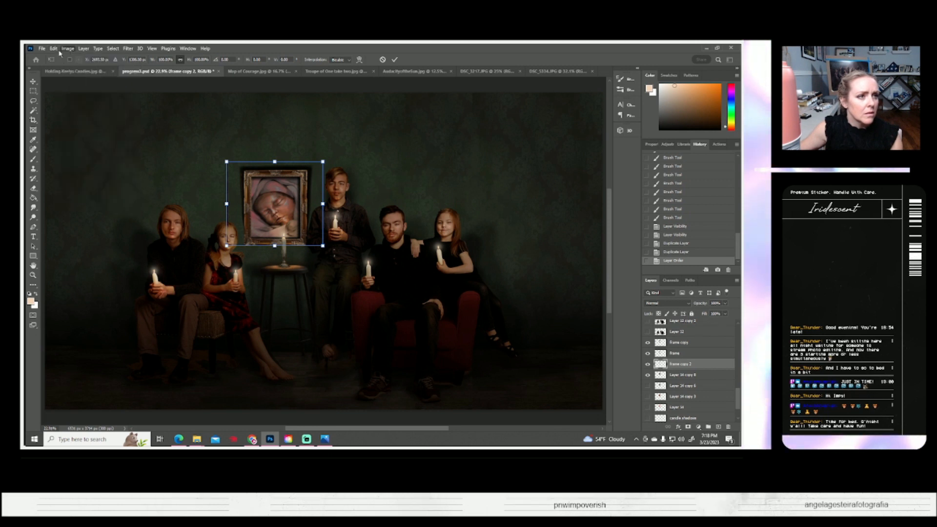
{"action": "mouse_move", "coordinate": [109, 220]}
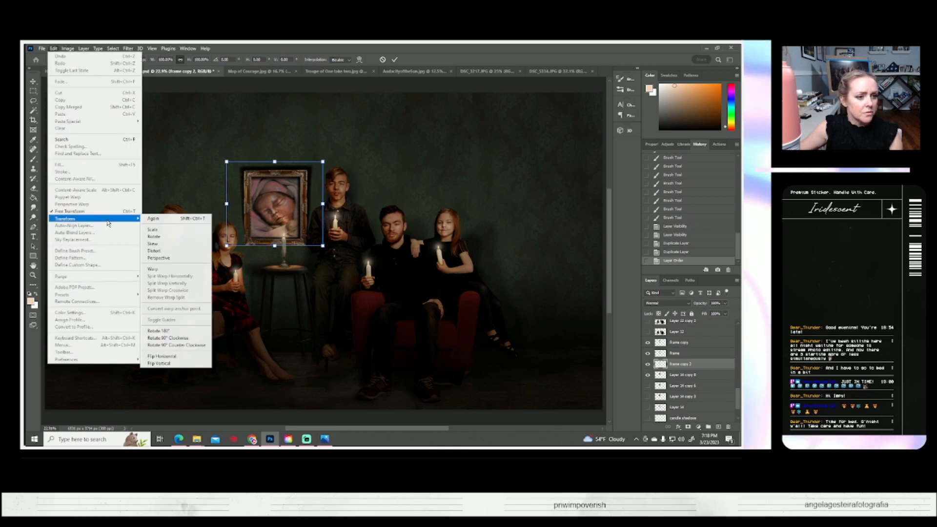
{"action": "left_click", "coordinate": [158, 258]}
{"action": "left_click_drag", "start_coordinate": [226, 163], "coordinate": [211, 162]}
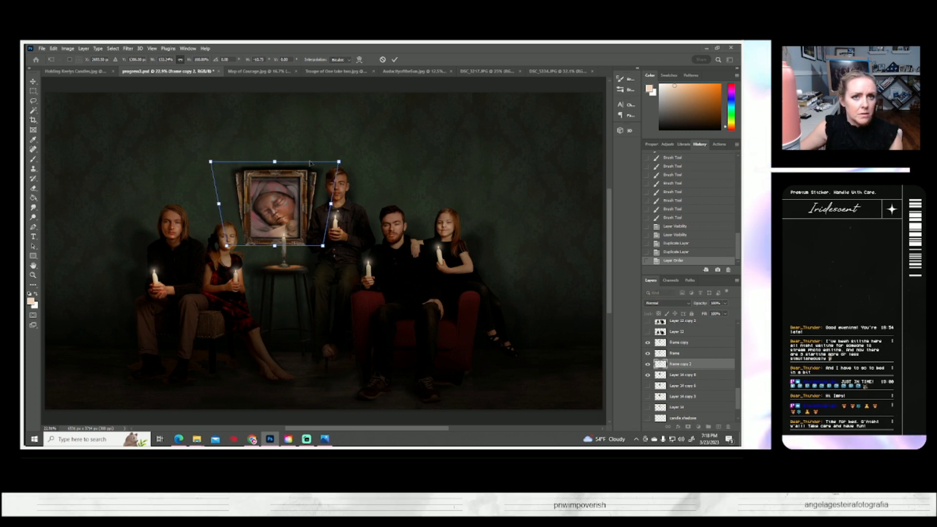
{"action": "left_click", "coordinate": [394, 59]}
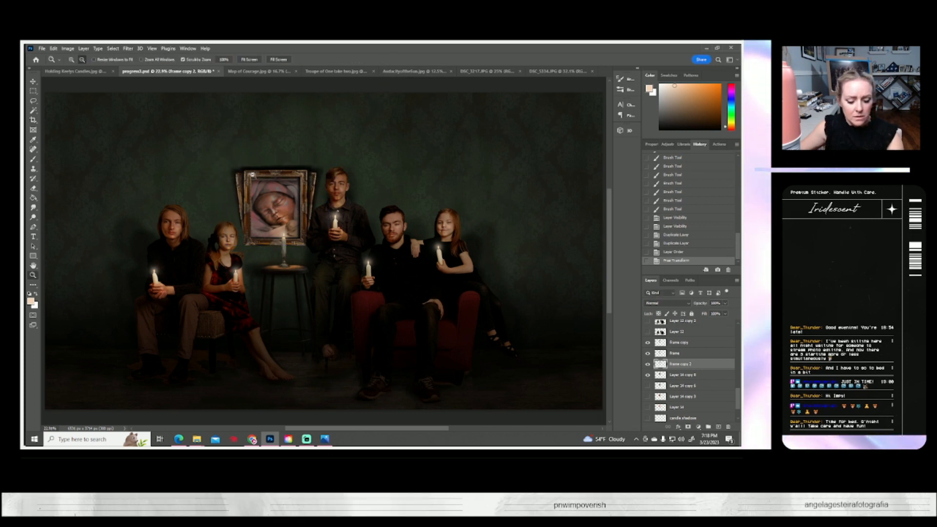
- Stretch the flared frame copy upward so it extends above the original picture frame
{"action": "key", "text": "ctrl+t"}
{"action": "left_click_drag", "start_coordinate": [275, 162], "coordinate": [274, 148]}
{"action": "key", "text": "Return"}
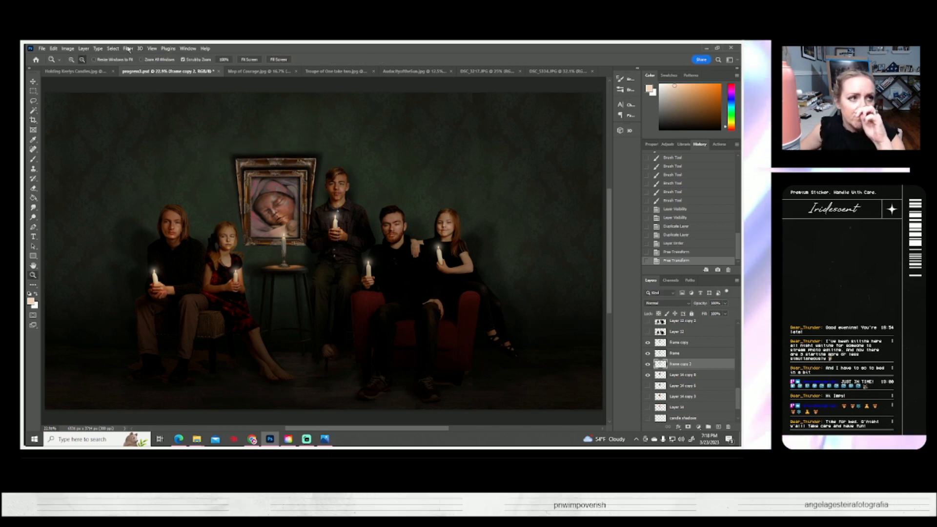
- Darken the flared frame copy with Brightness/Contrast at brightness -150 and contrast 100
{"action": "left_click", "coordinate": [67, 48]}
{"action": "mouse_move", "coordinate": [84, 49]}
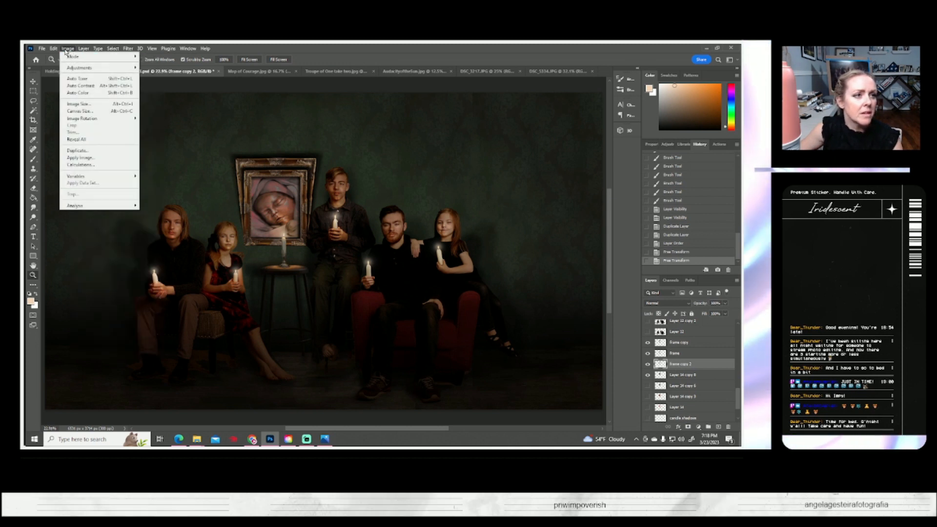
{"action": "mouse_move", "coordinate": [93, 65]}
{"action": "left_click", "coordinate": [156, 63]}
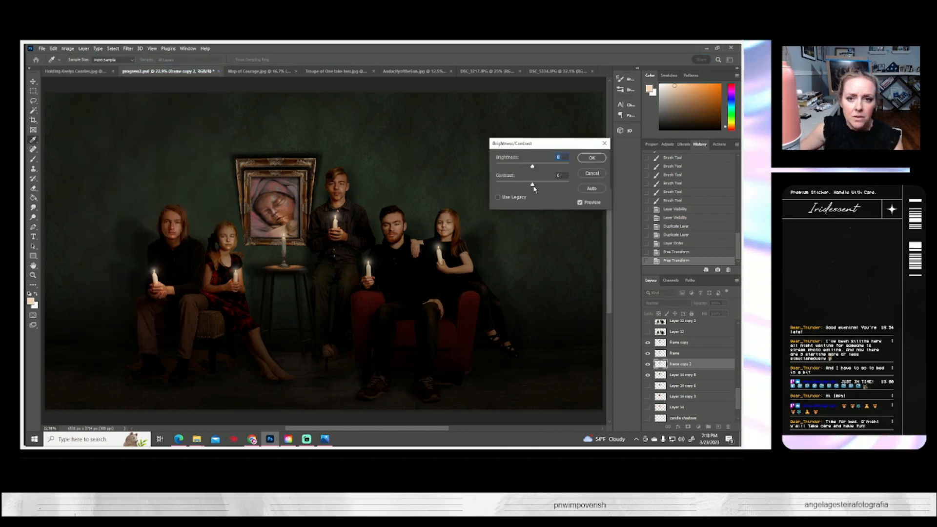
{"action": "left_click_drag", "start_coordinate": [532, 186], "coordinate": [610, 194]}
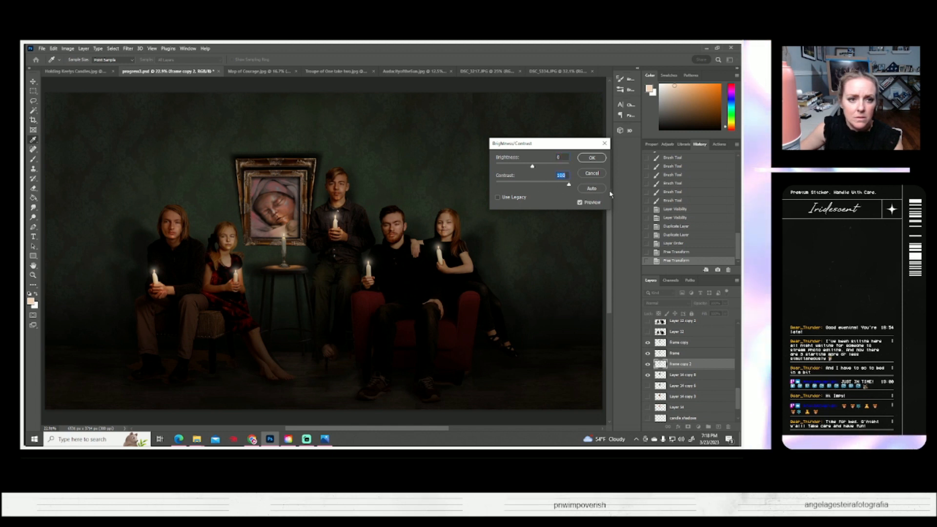
{"action": "left_click_drag", "start_coordinate": [534, 168], "coordinate": [431, 175]}
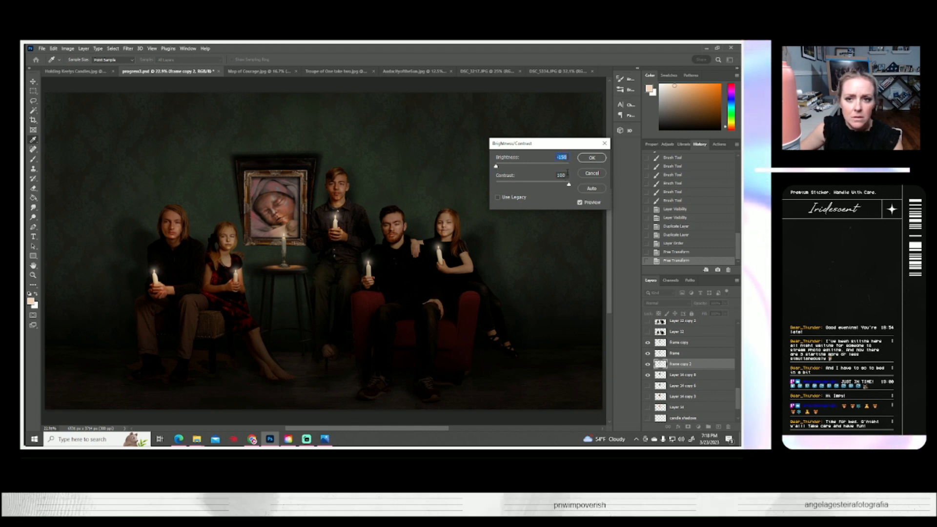
{"action": "left_click", "coordinate": [592, 158]}
{"action": "key", "text": "z"}
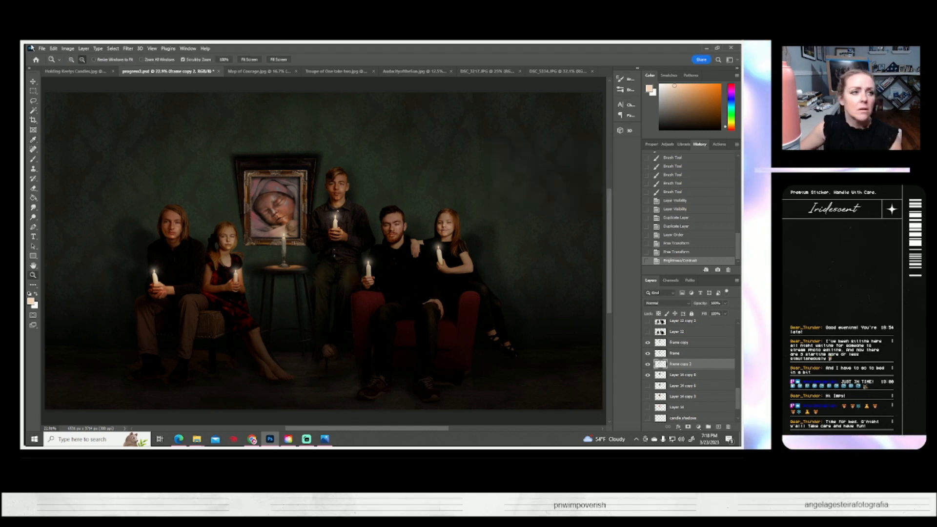
- Darken the flared frame copy a second time with brightness -150 and no contrast change
{"action": "left_click", "coordinate": [76, 48]}
{"action": "mouse_move", "coordinate": [75, 68]}
{"action": "left_click", "coordinate": [156, 67]}
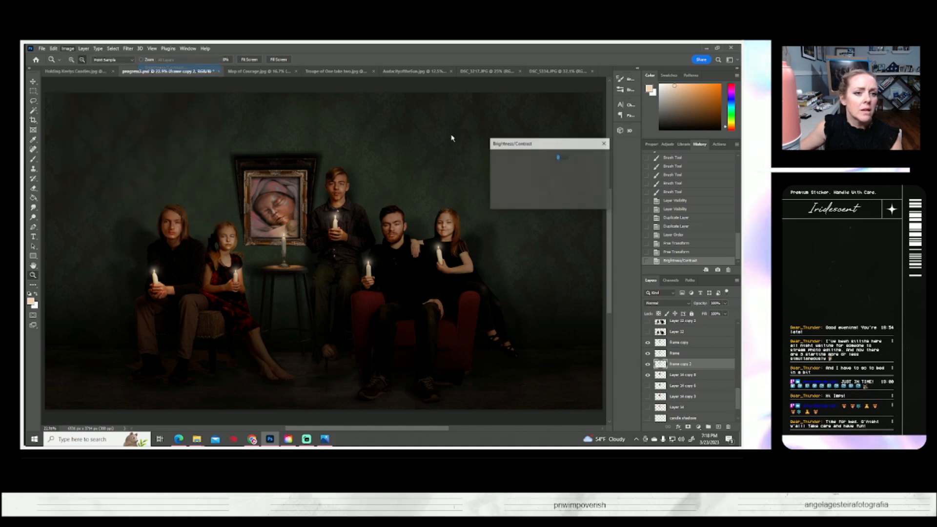
{"action": "left_click_drag", "start_coordinate": [532, 167], "coordinate": [442, 177]}
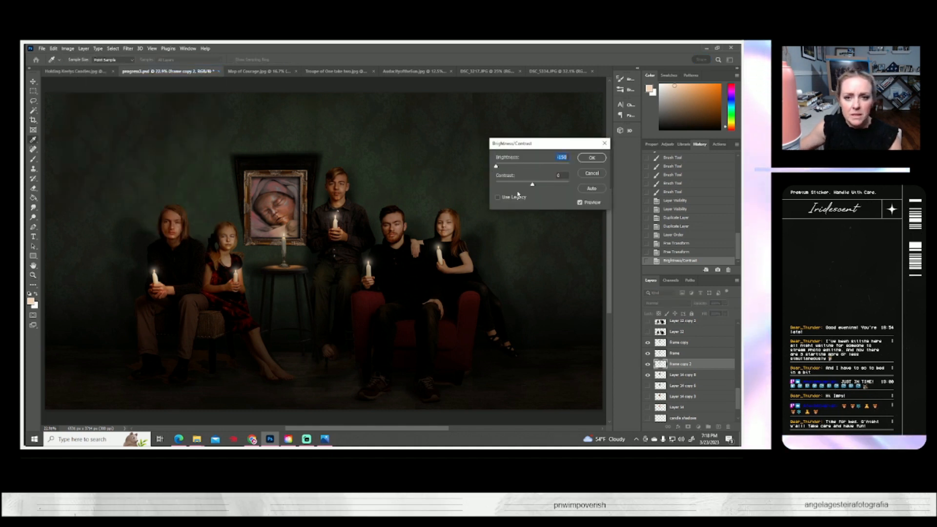
{"action": "left_click", "coordinate": [592, 158]}
{"action": "key", "text": "z"}
- Darken the flared frame copy a third time with brightness -150 and contrast 3
{"action": "left_click", "coordinate": [66, 49]}
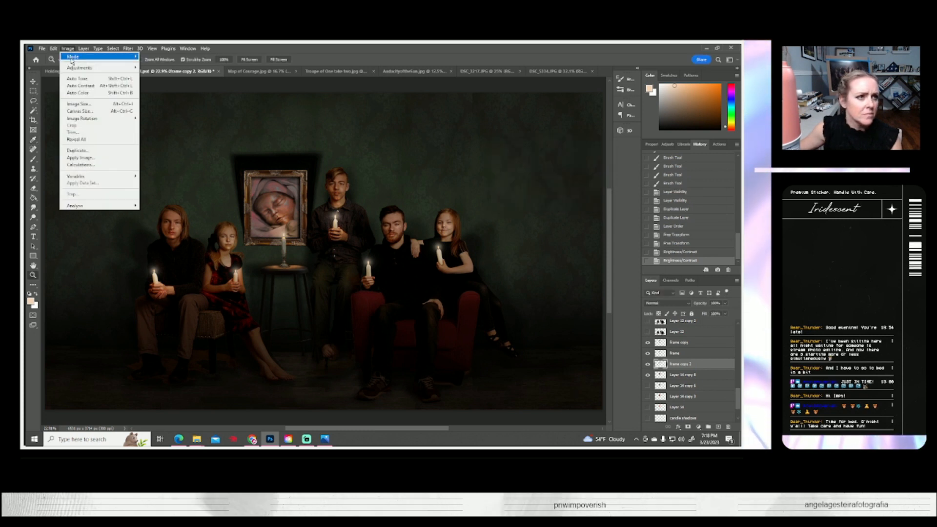
{"action": "mouse_move", "coordinate": [73, 69]}
{"action": "left_click", "coordinate": [156, 69]}
{"action": "left_click_drag", "start_coordinate": [532, 166], "coordinate": [467, 168]}
{"action": "left_click_drag", "start_coordinate": [532, 187], "coordinate": [535, 185]}
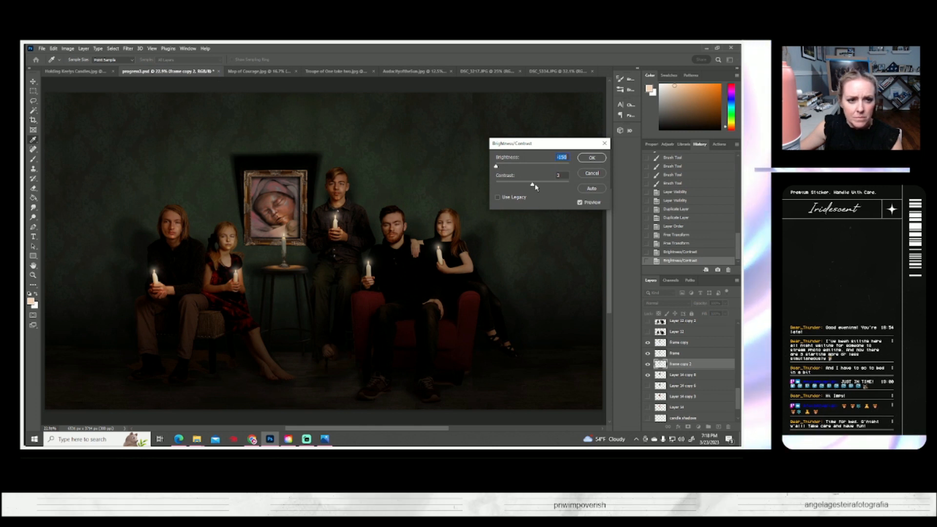
{"action": "left_click", "coordinate": [592, 157]}
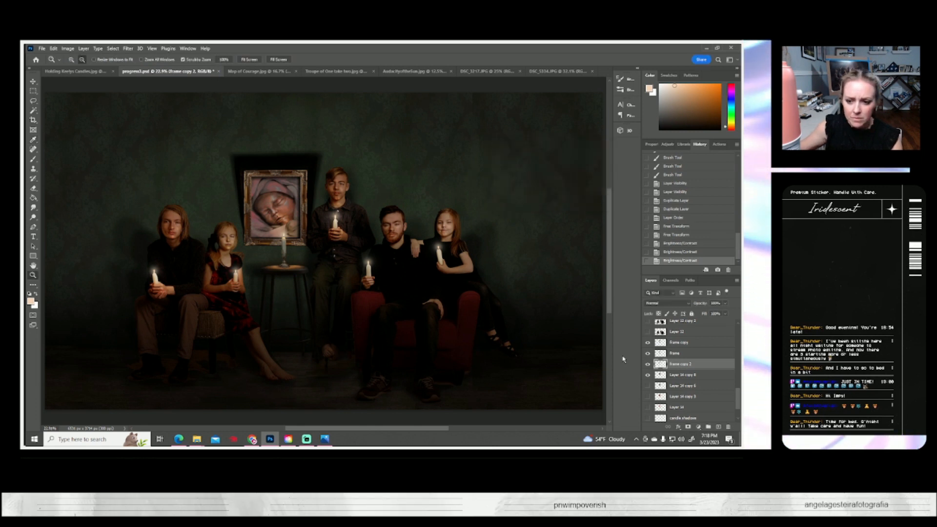
- Compare the dark shape with the neighbouring frame layers hidden and shown, and preview its opacity, leaving it at 100%
{"action": "left_click", "coordinate": [647, 375]}
{"action": "left_click", "coordinate": [648, 375]}
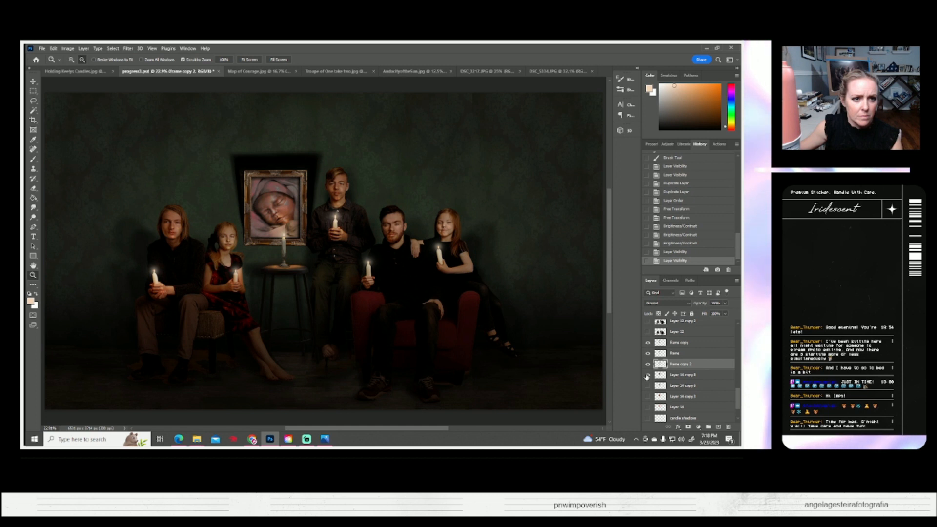
{"action": "left_click", "coordinate": [648, 354]}
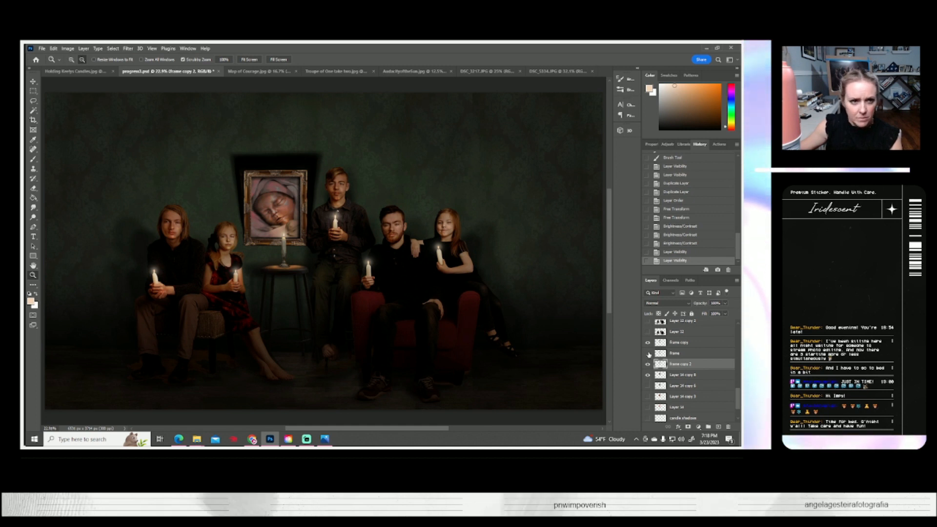
{"action": "left_click", "coordinate": [648, 354]}
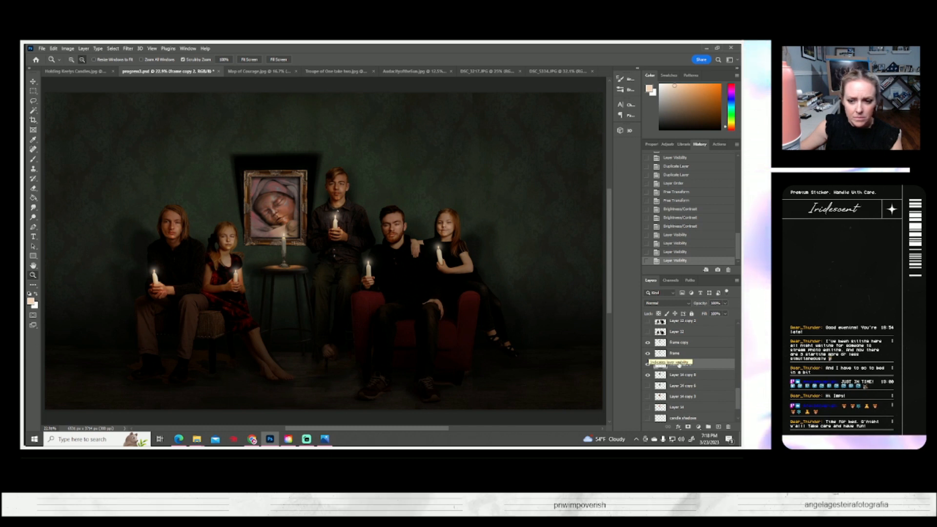
{"action": "left_click", "coordinate": [648, 364]}
{"action": "left_click", "coordinate": [725, 312]}
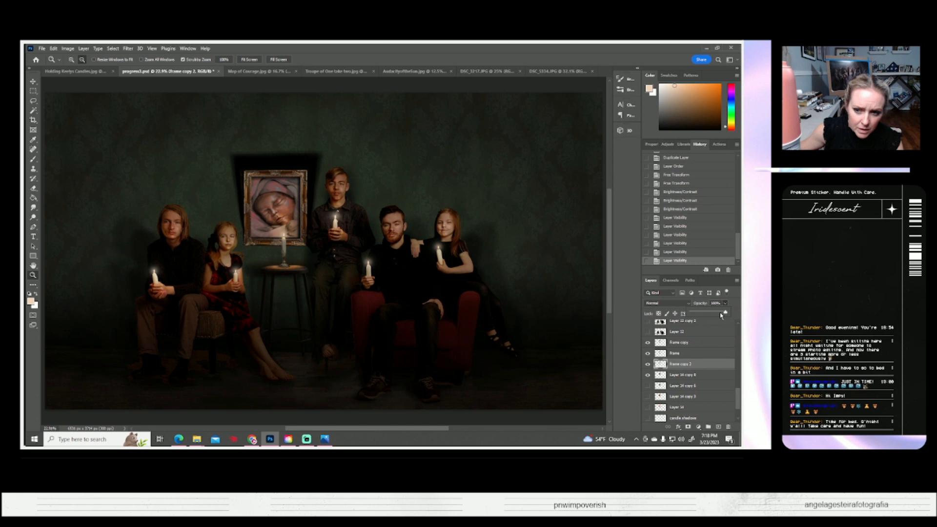
{"action": "mouse_move", "coordinate": [724, 313]}
{"action": "left_mouse_down"}
{"action": "mouse_move", "coordinate": [707, 313]}
{"action": "mouse_move", "coordinate": [725, 313]}
{"action": "left_mouse_up"}
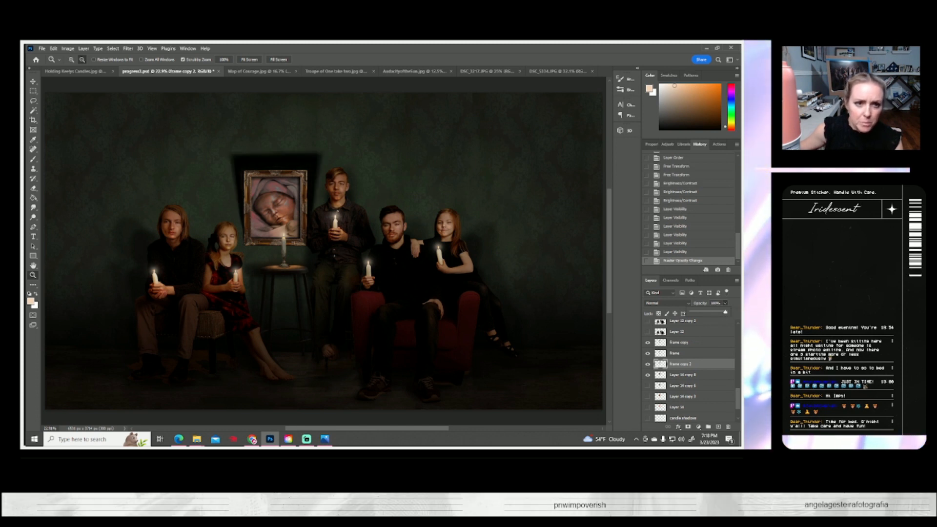
- Soften the dark frame shape with a Gaussian Blur of about 23 pixels and reduce its opacity to about 47%
{"action": "left_click", "coordinate": [127, 48]}
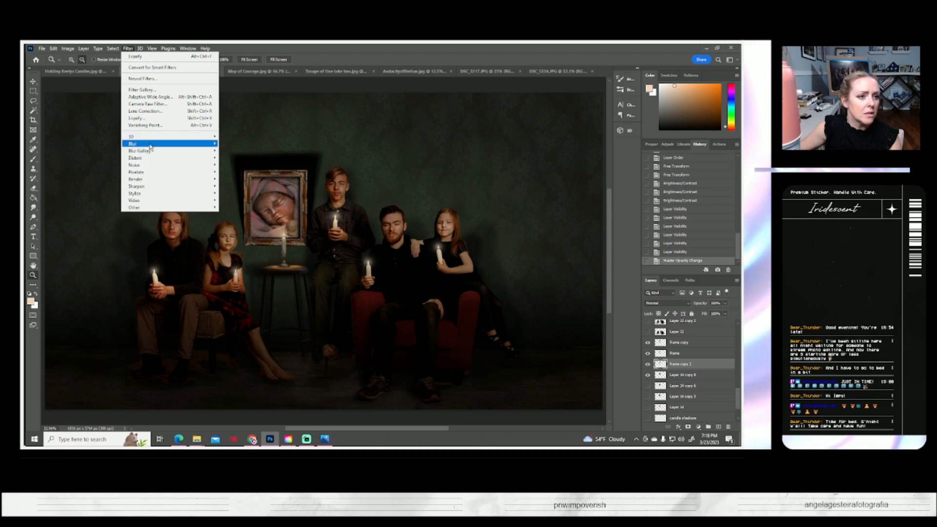
{"action": "mouse_move", "coordinate": [144, 143]}
{"action": "left_click", "coordinate": [235, 173]}
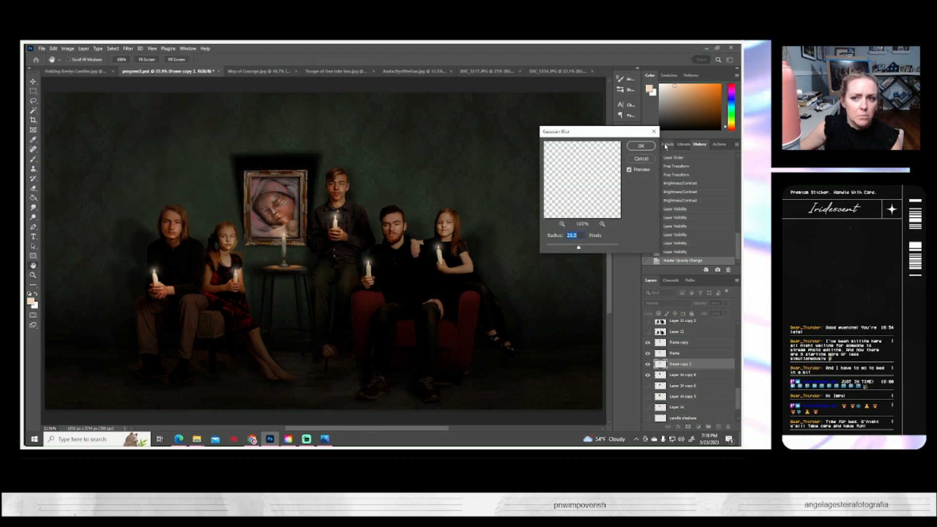
{"action": "left_click", "coordinate": [641, 145]}
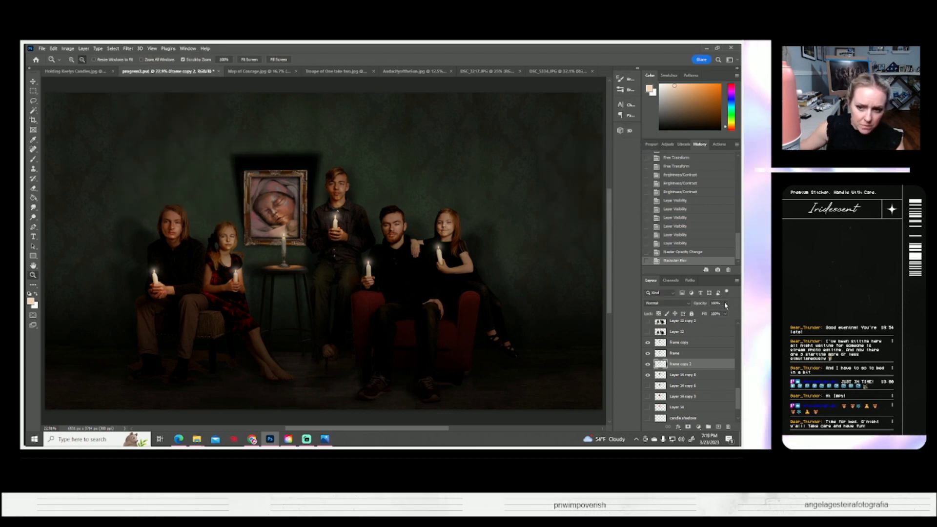
{"action": "left_click_drag", "start_coordinate": [712, 314], "coordinate": [708, 313]}
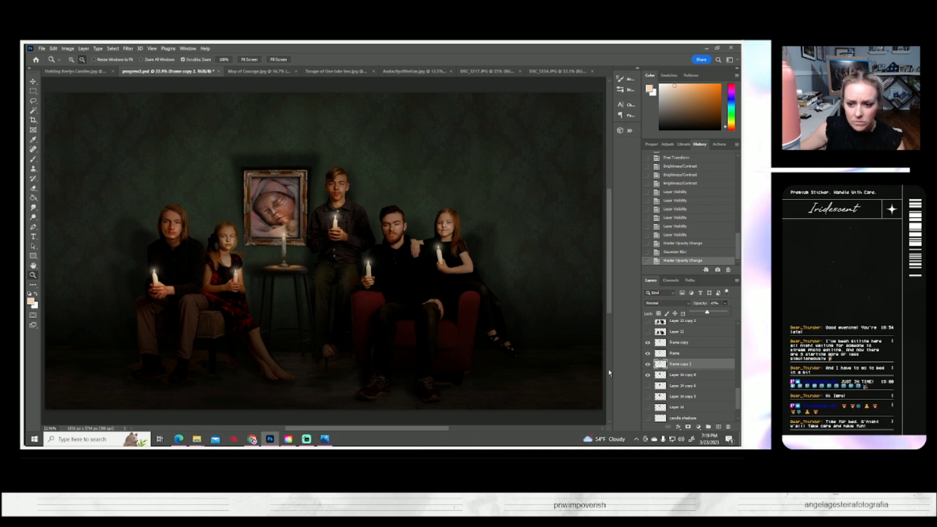
- Hide the original frame layer, compare the blurred shadow hidden and shown, and lower its opacity further
{"action": "left_click", "coordinate": [648, 353]}
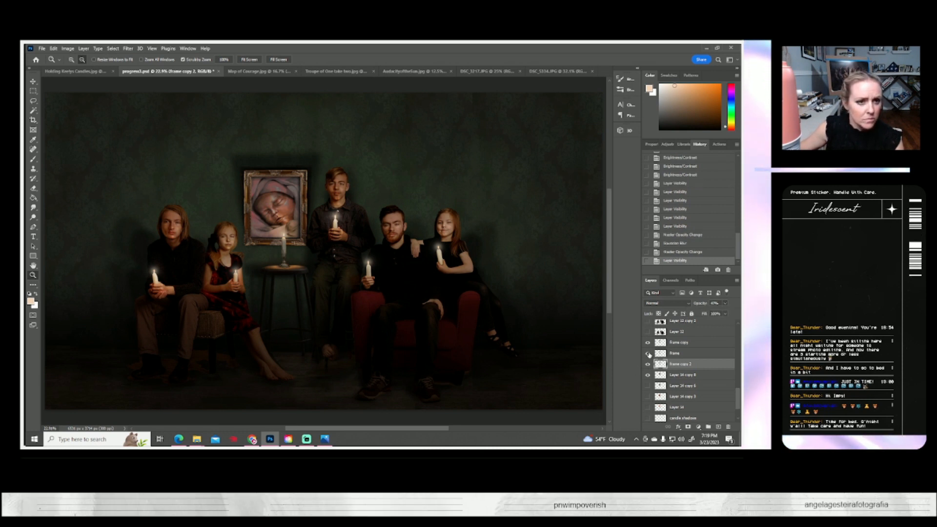
{"action": "left_click", "coordinate": [648, 353]}
{"action": "left_click", "coordinate": [648, 354]}
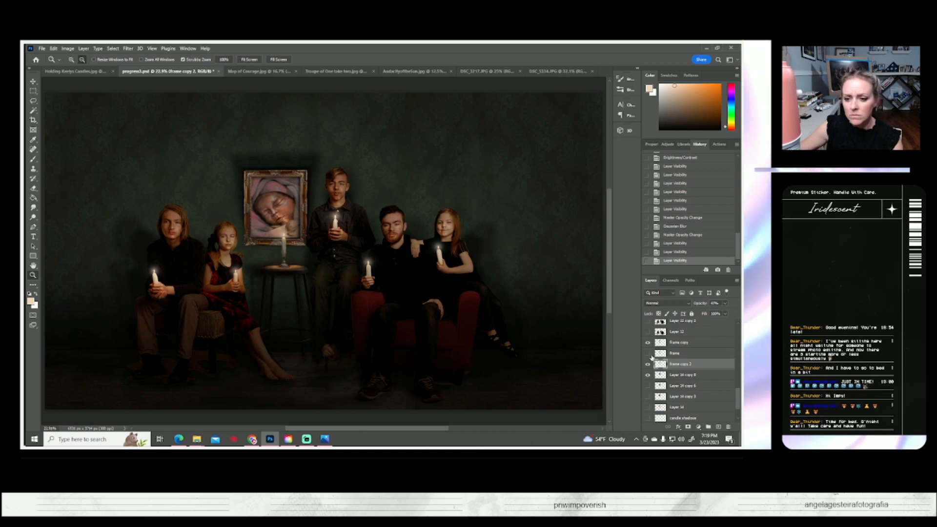
{"action": "left_click", "coordinate": [648, 364]}
{"action": "left_click", "coordinate": [648, 364]}
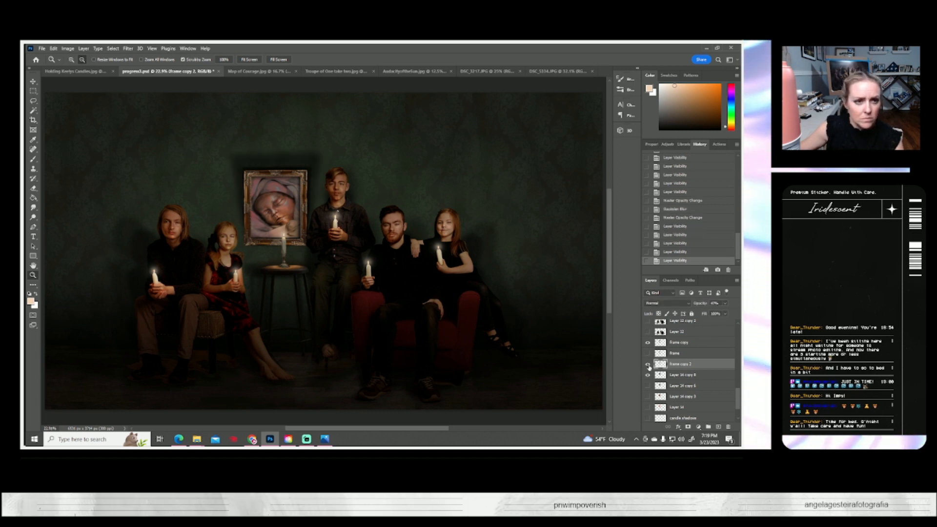
{"action": "left_click", "coordinate": [725, 304]}
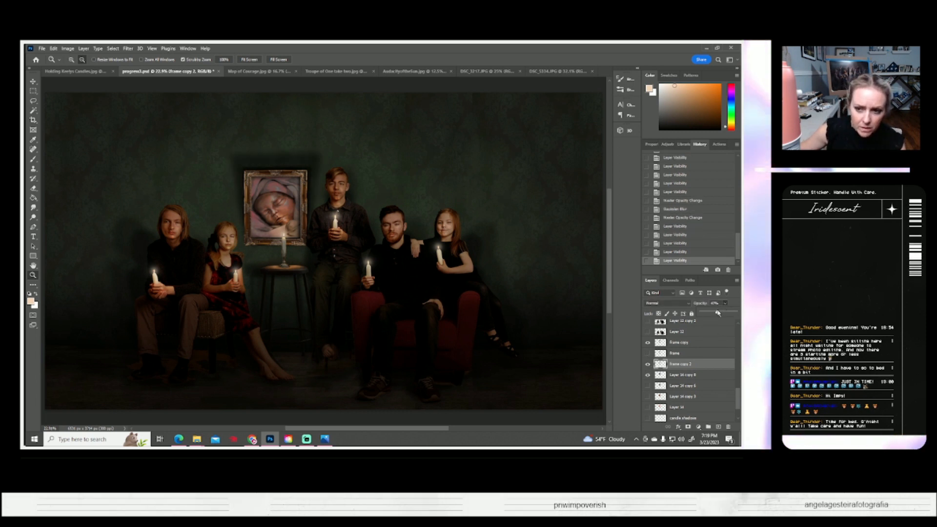
{"action": "left_click_drag", "start_coordinate": [710, 314], "coordinate": [709, 314]}
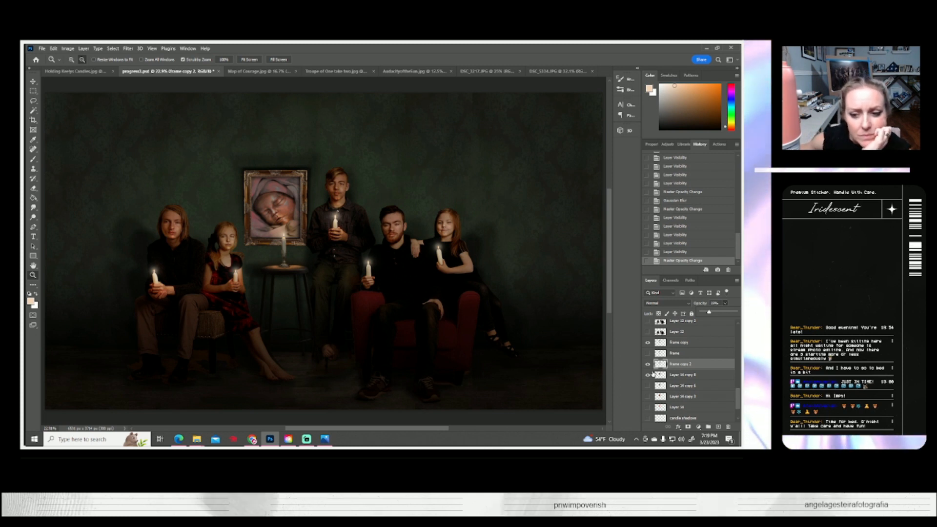
- Rename the blurred shadow layer as "frame shadow" and save the document
{"action": "double_click", "coordinate": [679, 364]}
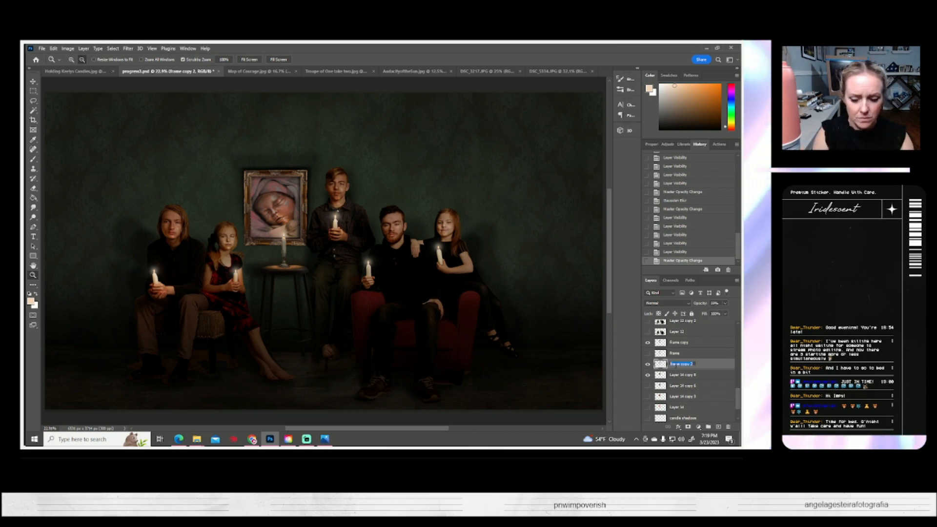
{"action": "type", "text": "Frame shadow"}
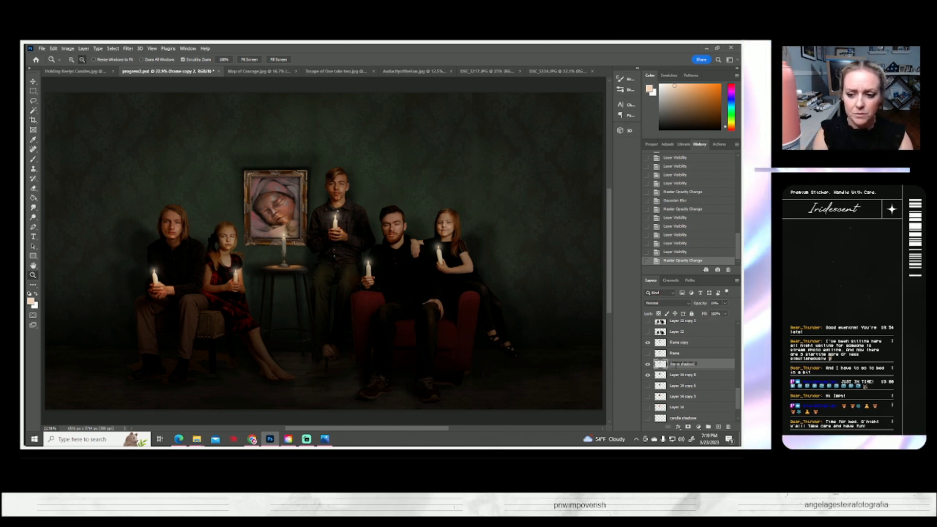
{"action": "key", "text": "Return"}
{"action": "key", "text": "ctrl+s"}
- Compare the portrait with the frame copy, frame shadow and baby picture layers each hidden and shown
{"action": "left_click", "coordinate": [648, 342]}
{"action": "left_click", "coordinate": [648, 342]}
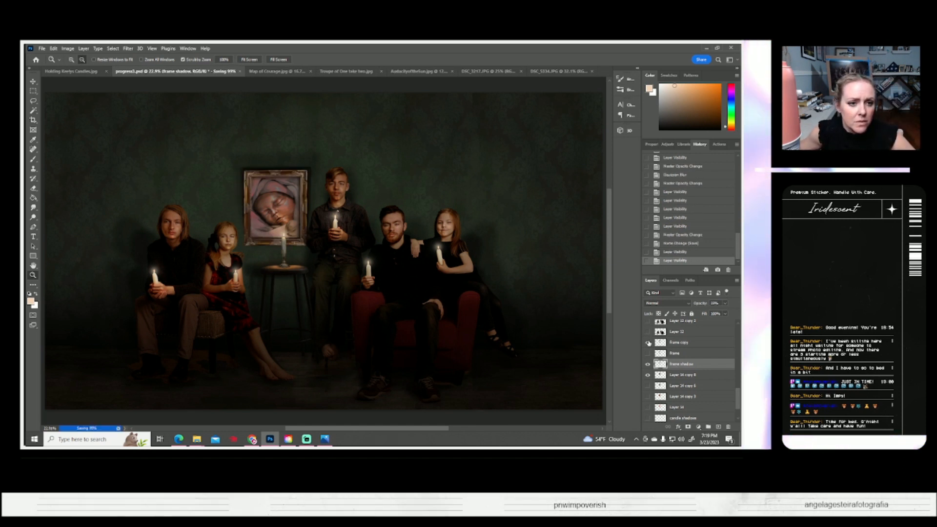
{"action": "left_click", "coordinate": [648, 366]}
{"action": "left_click", "coordinate": [648, 377]}
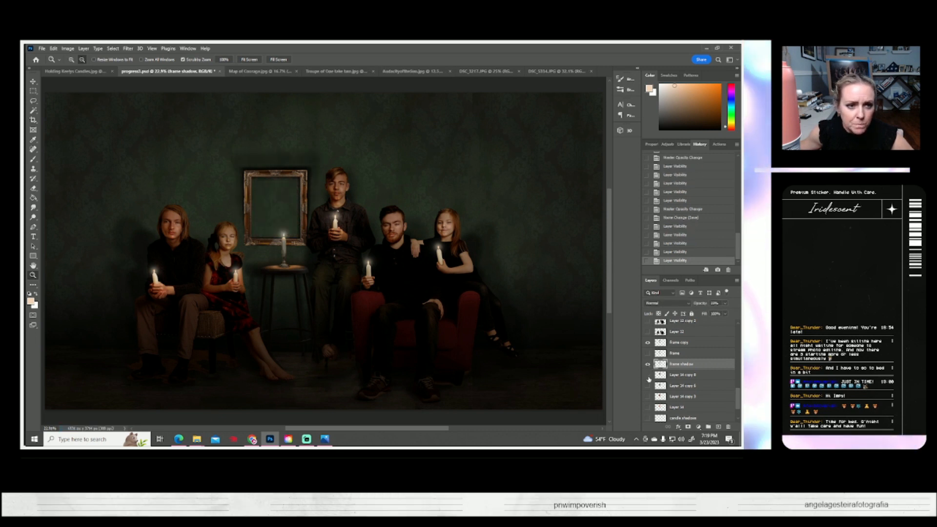
{"action": "left_click", "coordinate": [648, 376]}
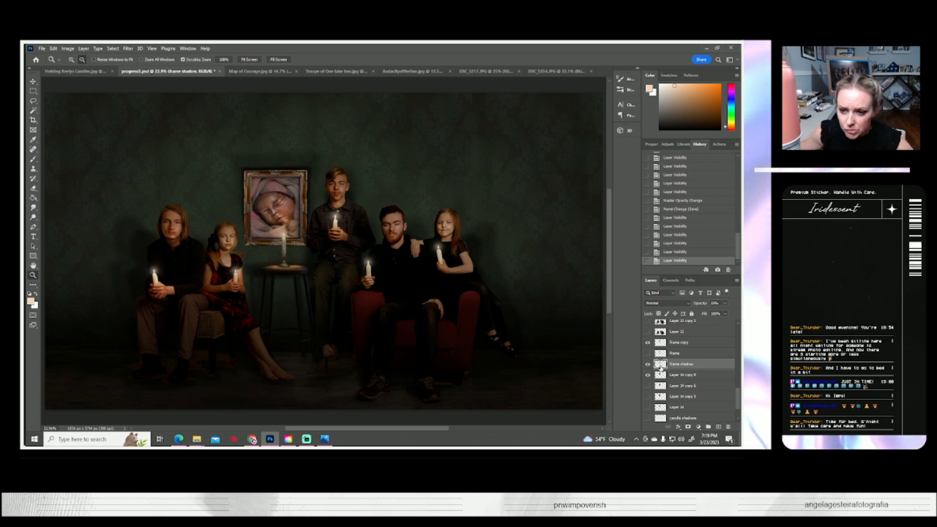
{"action": "left_click", "coordinate": [648, 364]}
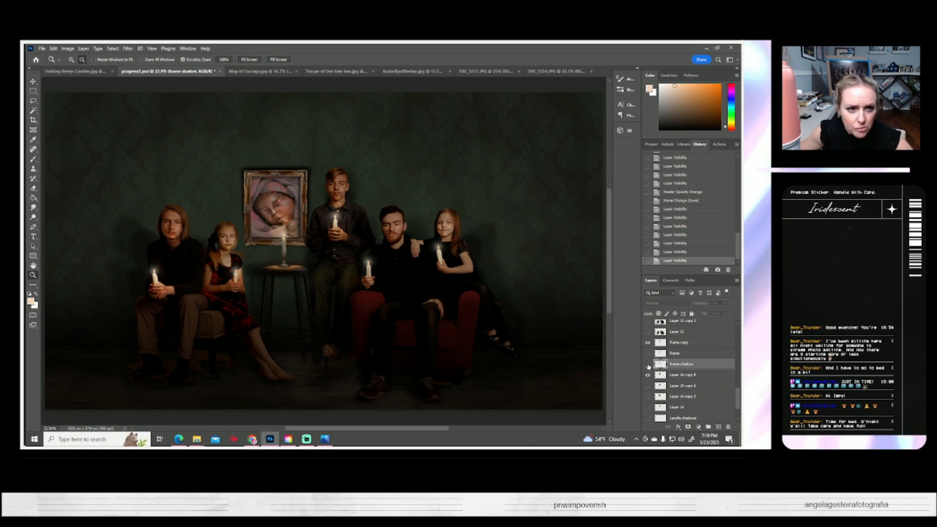
{"action": "left_click", "coordinate": [648, 364]}
{"action": "left_click", "coordinate": [648, 343]}
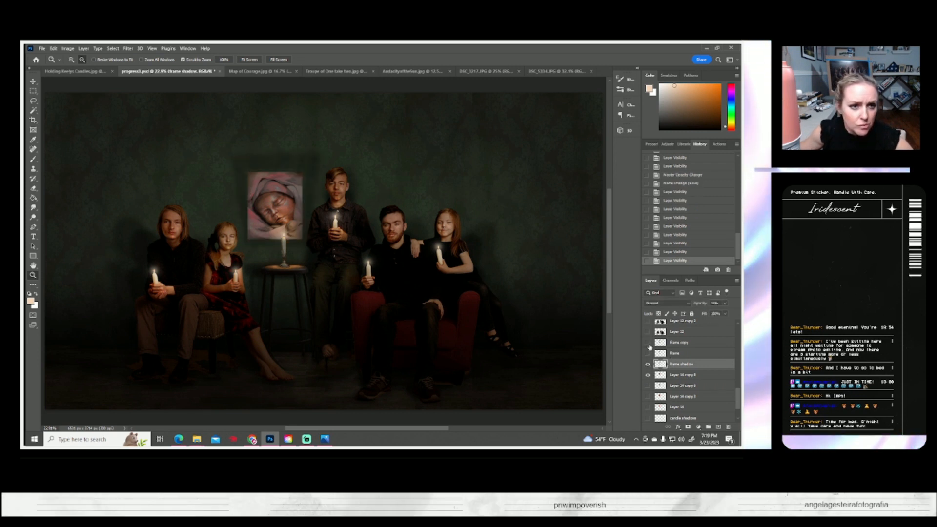
{"action": "left_click", "coordinate": [648, 344]}
- Duplicate the visible frame copy layer as "frame copy 2" and place the duplicate directly beneath it
{"action": "right_click", "coordinate": [675, 344]}
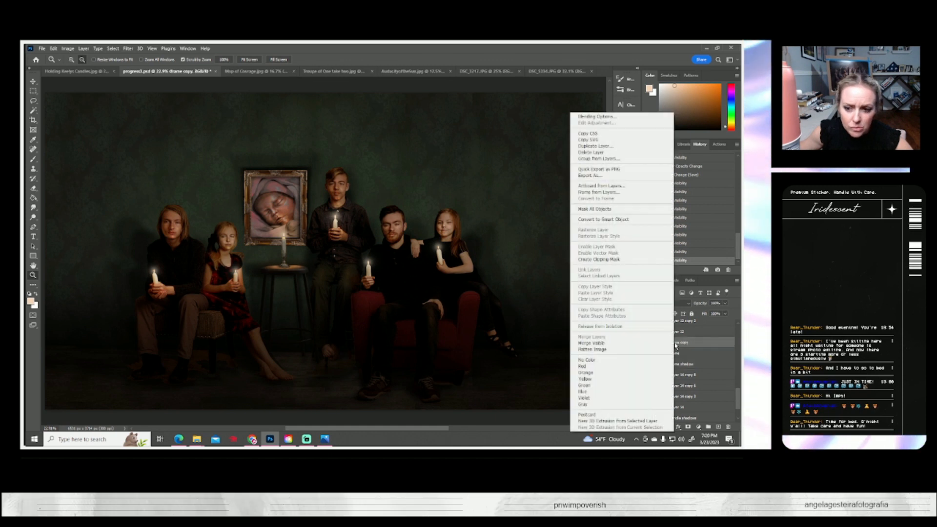
{"action": "left_click", "coordinate": [595, 146]}
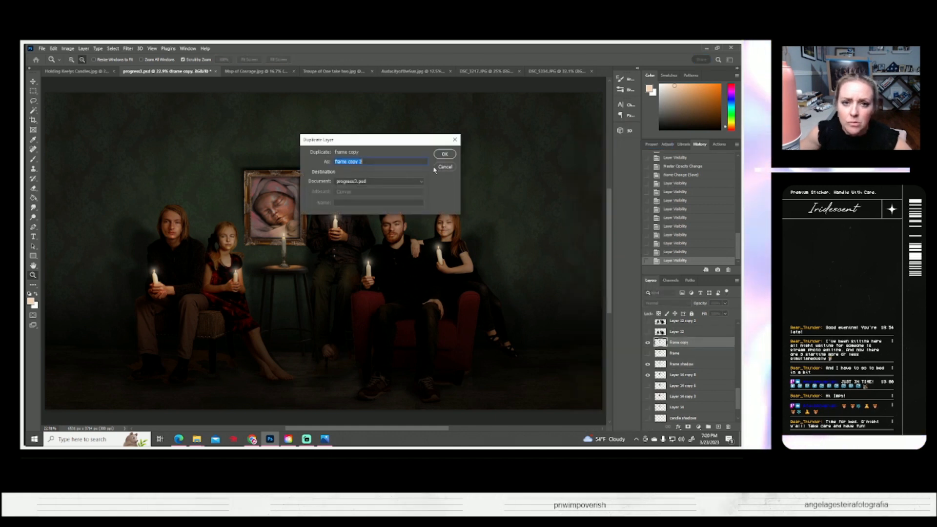
{"action": "left_click", "coordinate": [444, 154]}
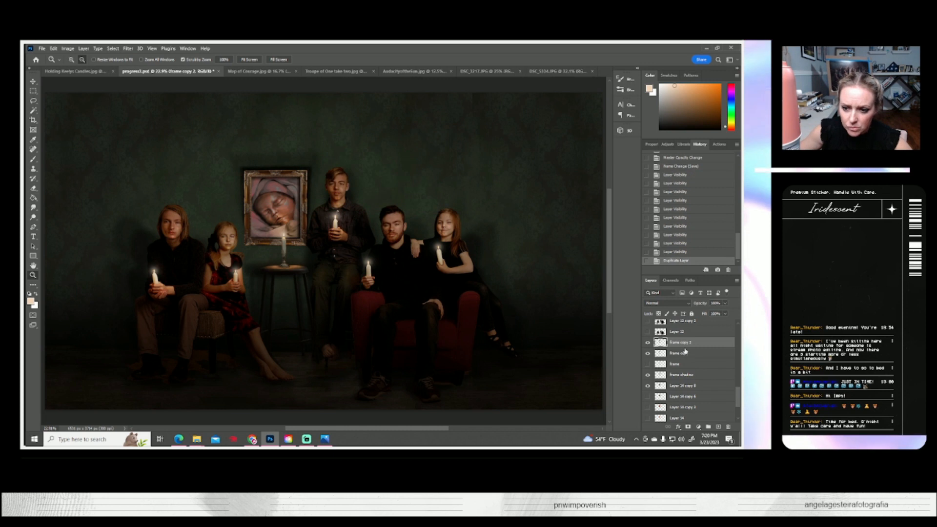
{"action": "left_click_drag", "start_coordinate": [678, 343], "coordinate": [678, 357]}
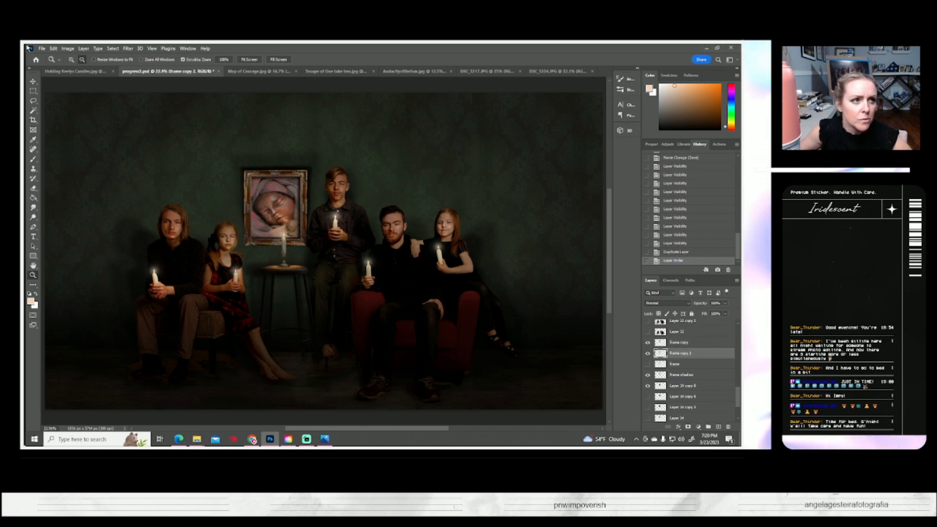
{"action": "left_click", "coordinate": [57, 50]}
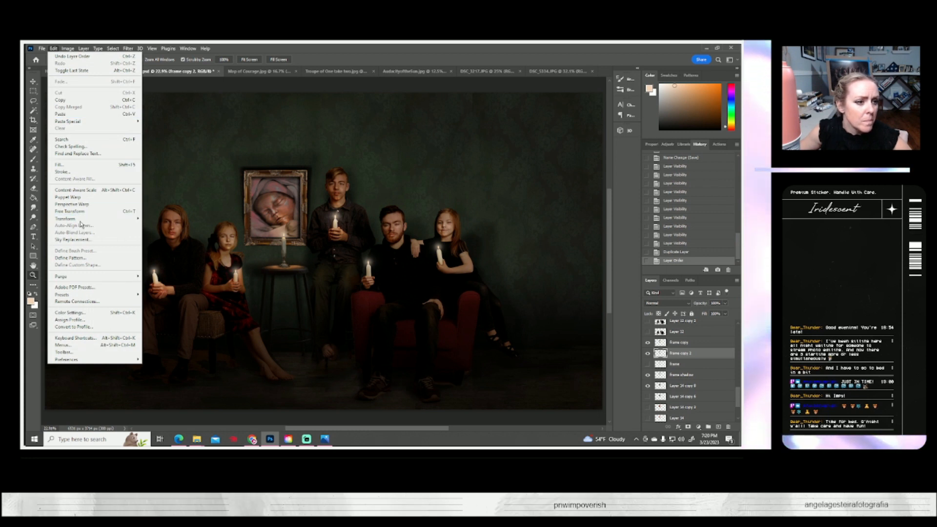
{"action": "mouse_move", "coordinate": [117, 219]}
{"action": "left_click", "coordinate": [180, 260]}
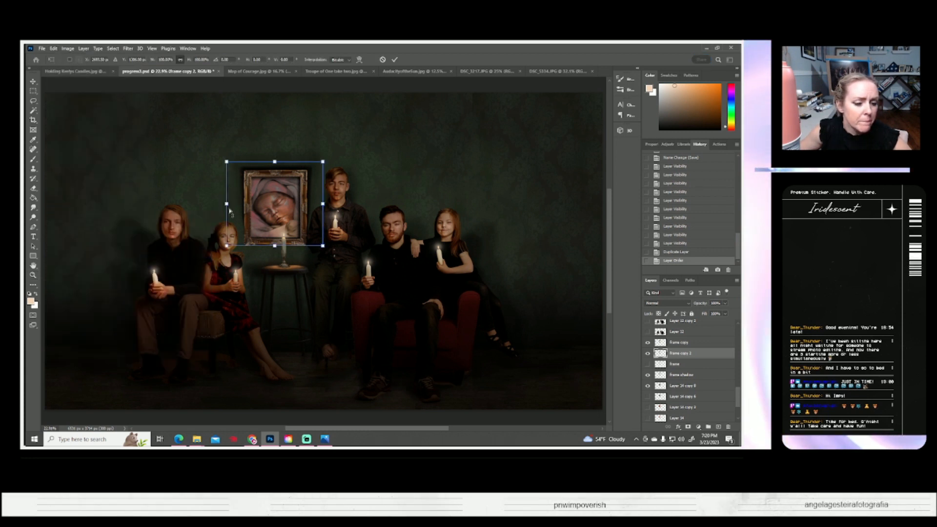
{"action": "left_click_drag", "start_coordinate": [226, 247], "coordinate": [219, 250]}
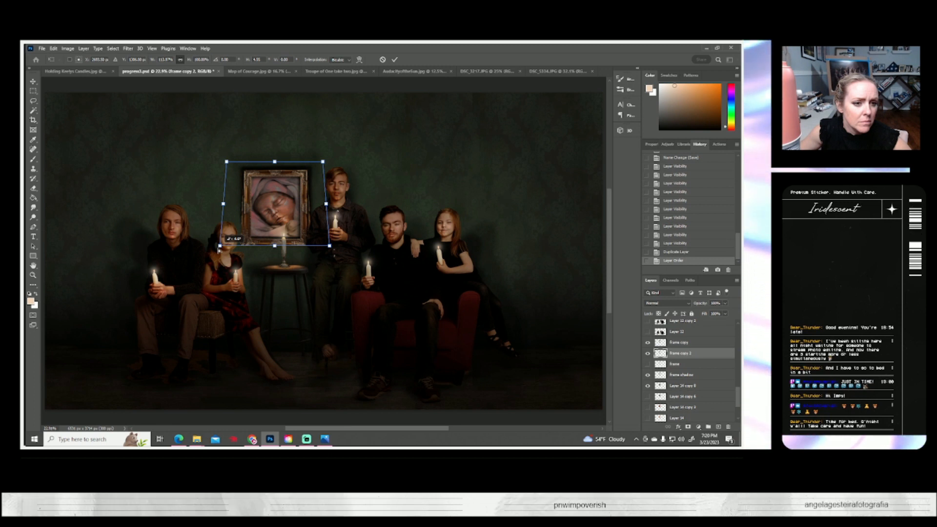
{"action": "left_click_drag", "start_coordinate": [330, 247], "coordinate": [324, 249]}
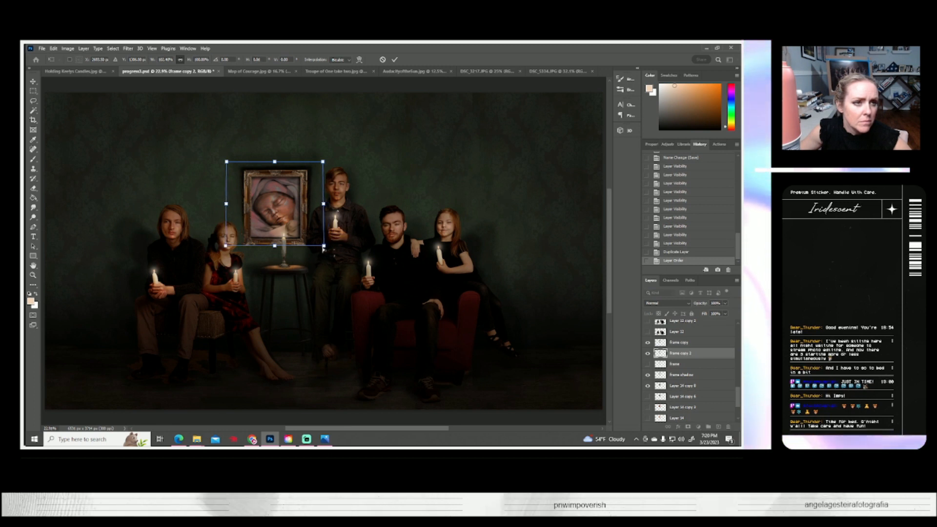
{"action": "left_click", "coordinate": [67, 48]}
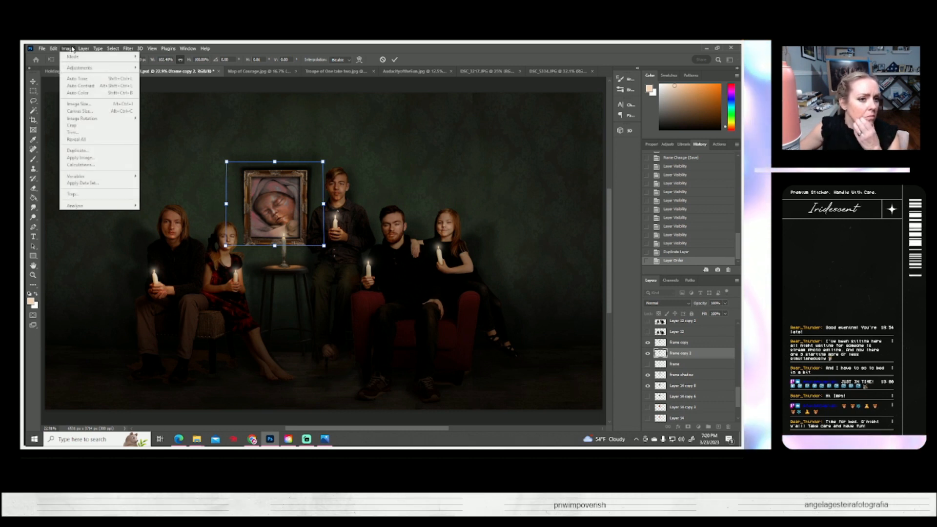
{"action": "left_click", "coordinate": [84, 48]}
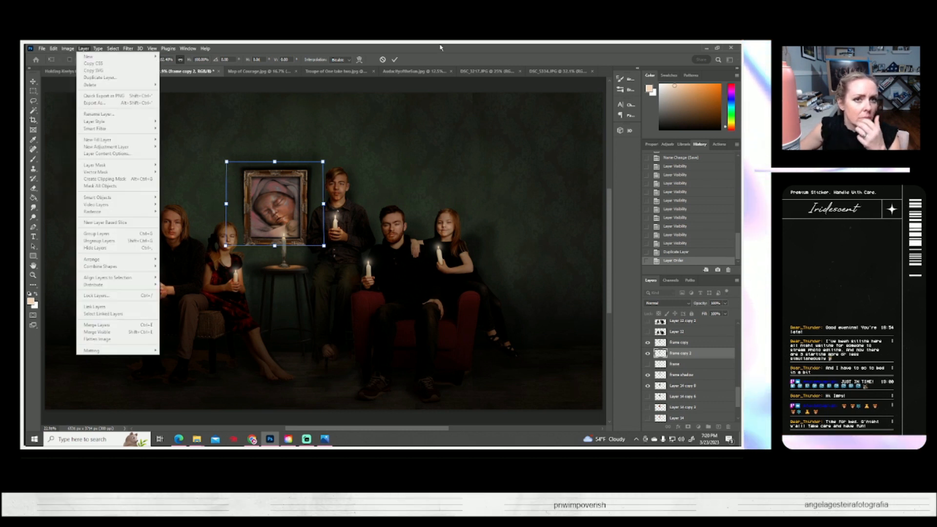
{"action": "left_click", "coordinate": [383, 60]}
{"action": "left_click", "coordinate": [383, 61]}
- Nudge the new frame duplicate slightly left and down so it extends past the visible frame on the wall
{"action": "left_click", "coordinate": [32, 82]}
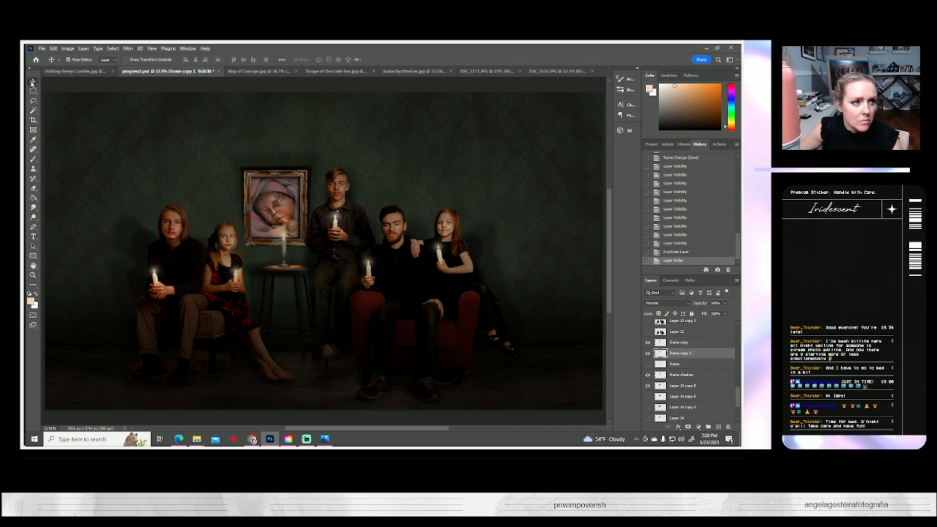
{"action": "key", "text": "shift+Left"}
{"action": "key", "text": "shift+Left"}
{"action": "key", "text": "shift+Left"}
{"action": "key", "text": "shift+Left"}
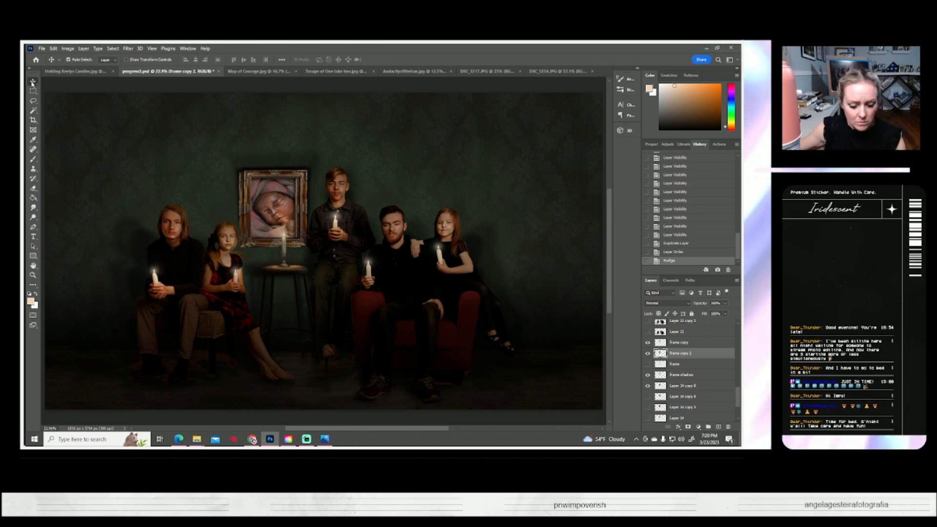
- Distort the new frame duplicate by pulling its two right corners slightly outward, widening it behind the visible frame
{"action": "left_click", "coordinate": [54, 49]}
{"action": "mouse_move", "coordinate": [82, 218]}
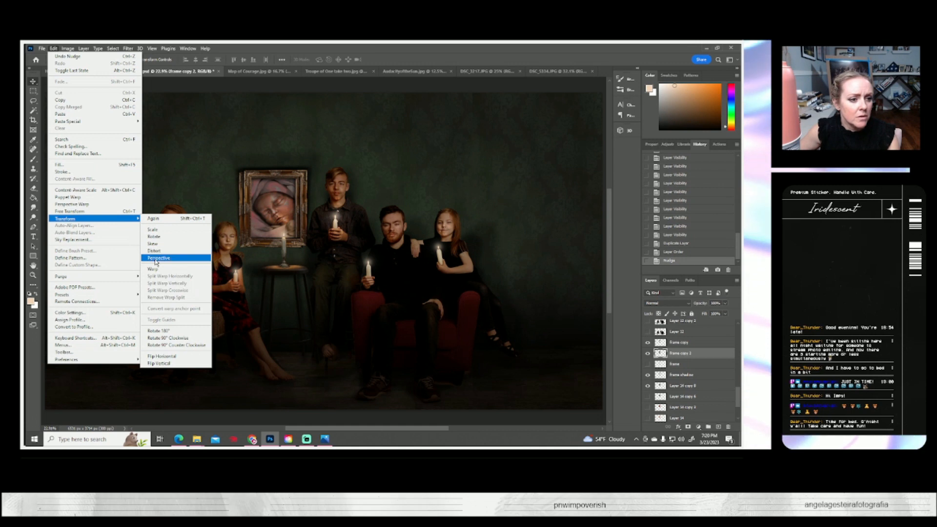
{"action": "left_click", "coordinate": [152, 251]}
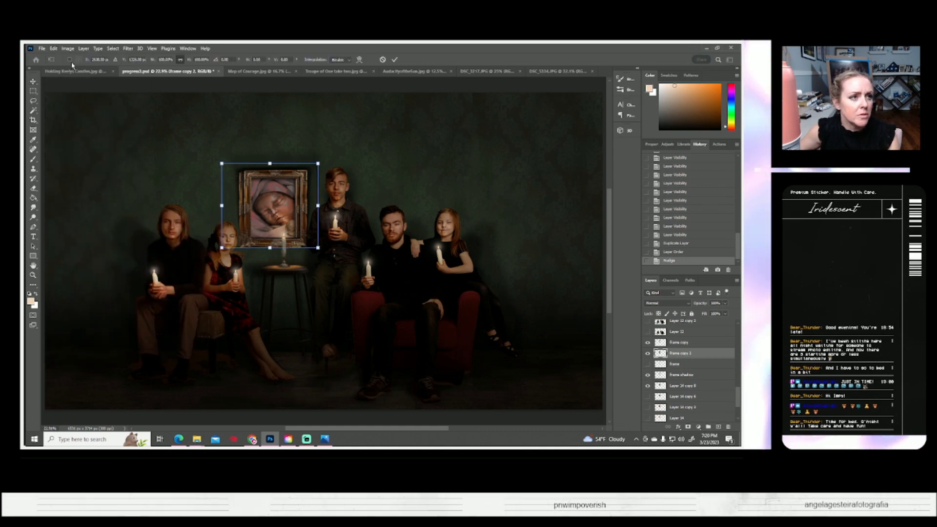
{"action": "left_click", "coordinate": [53, 48]}
{"action": "mouse_move", "coordinate": [79, 219]}
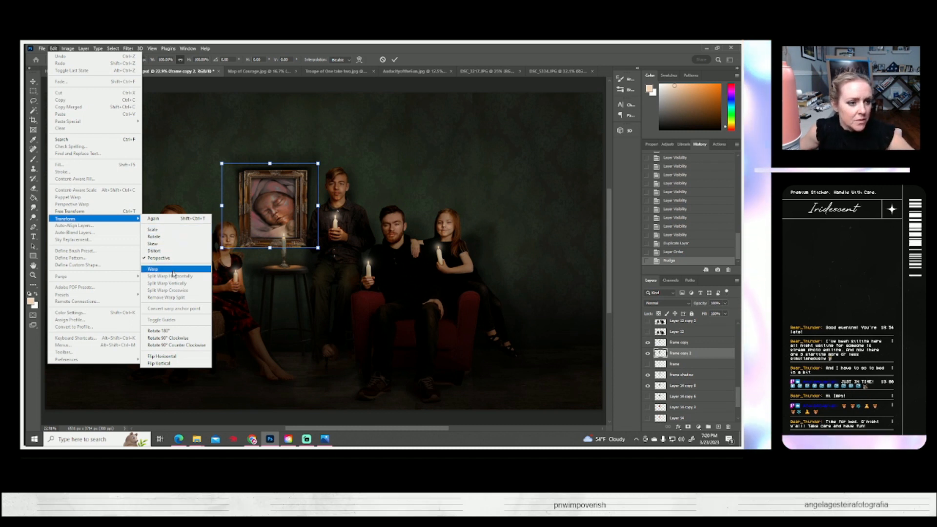
{"action": "left_click", "coordinate": [155, 250]}
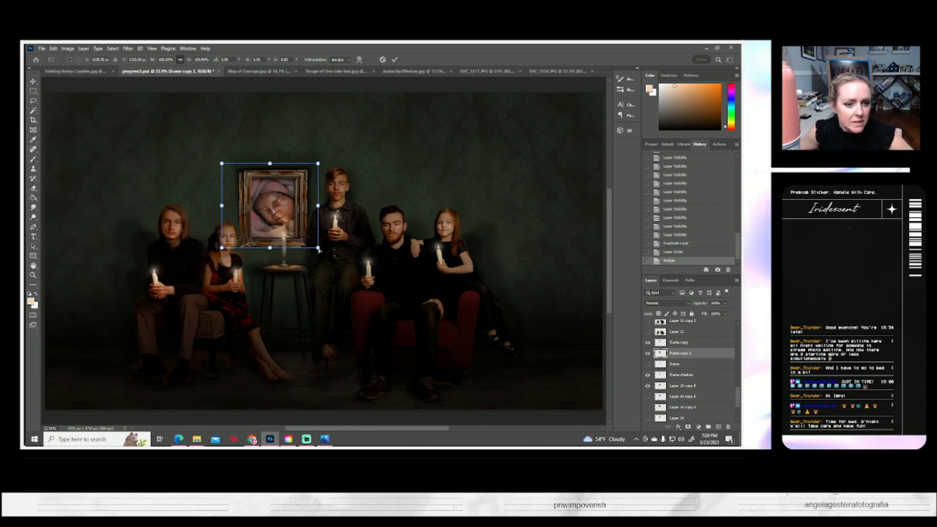
{"action": "left_click_drag", "start_coordinate": [318, 249], "coordinate": [322, 248]}
{"action": "left_click_drag", "start_coordinate": [318, 164], "coordinate": [324, 164]}
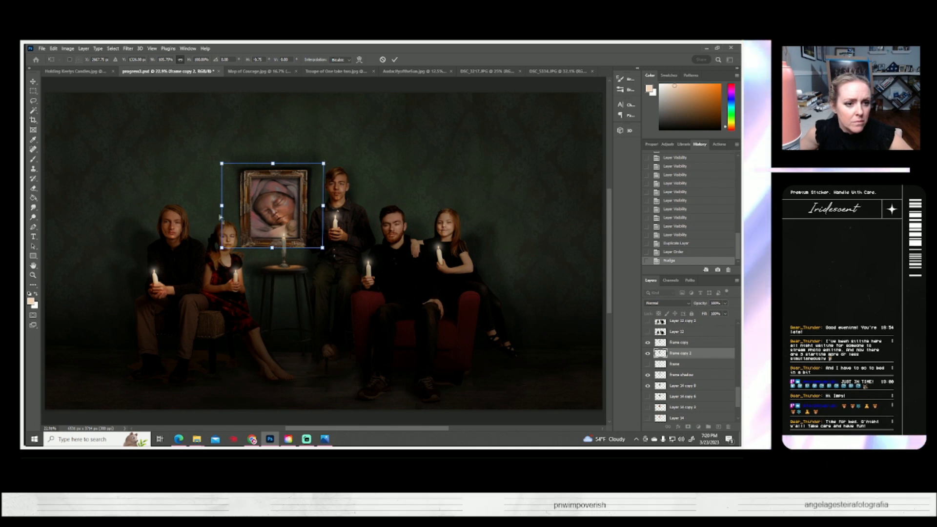
{"action": "key", "text": "Return"}
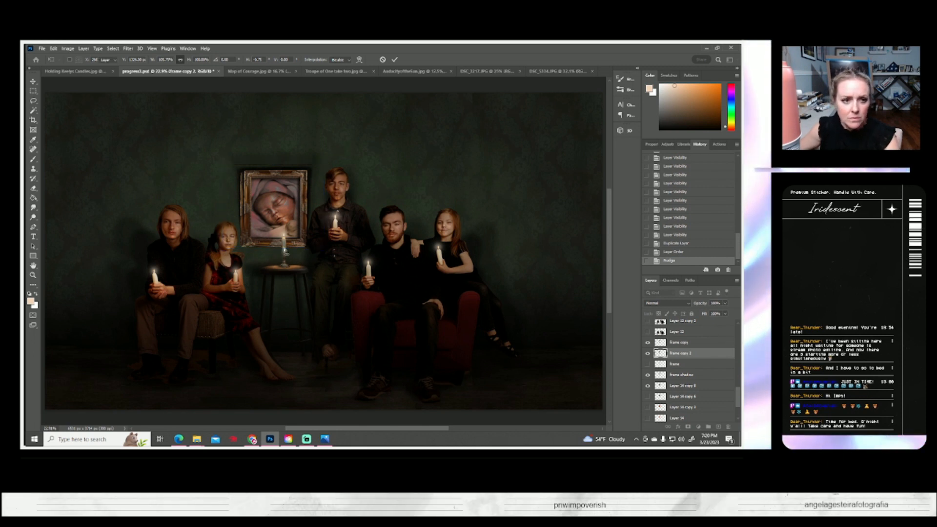
- Darken the frame copy 2 layer with a Brightness/Contrast adjustment of brightness -150 and contrast 100
{"action": "left_click", "coordinate": [67, 49]}
{"action": "mouse_move", "coordinate": [122, 68]}
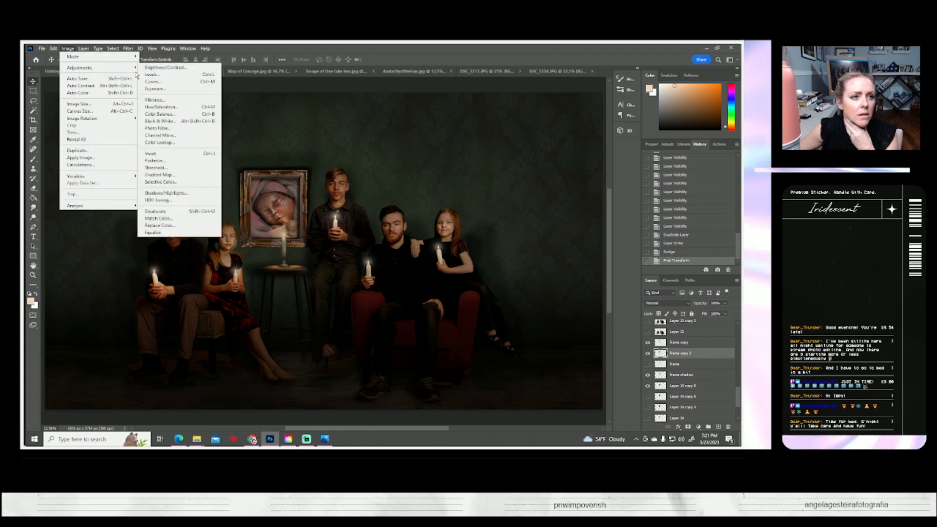
{"action": "left_click", "coordinate": [162, 68]}
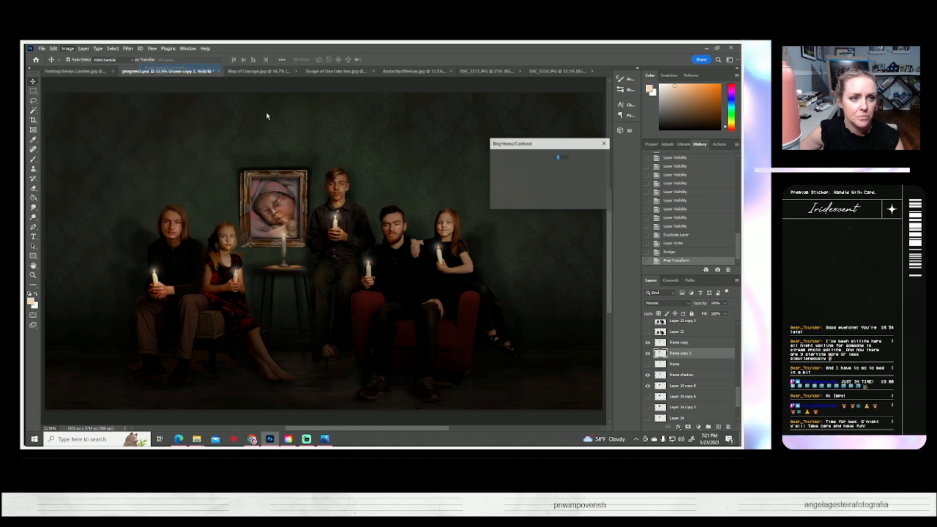
{"action": "left_click_drag", "start_coordinate": [534, 166], "coordinate": [495, 172]}
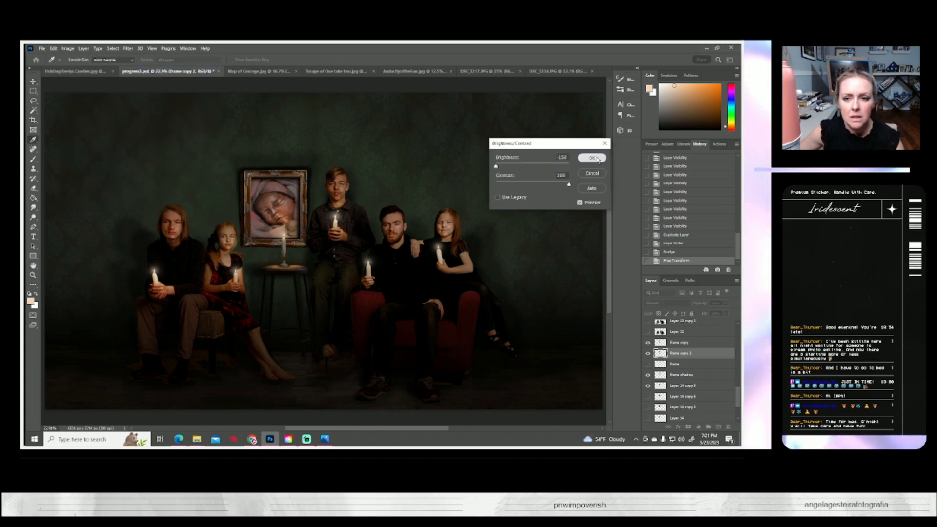
{"action": "left_click", "coordinate": [591, 158]}
- Darken frame copy 2 a second time with brightness -150 and the contrast raised to its maximum
{"action": "left_click", "coordinate": [68, 48]}
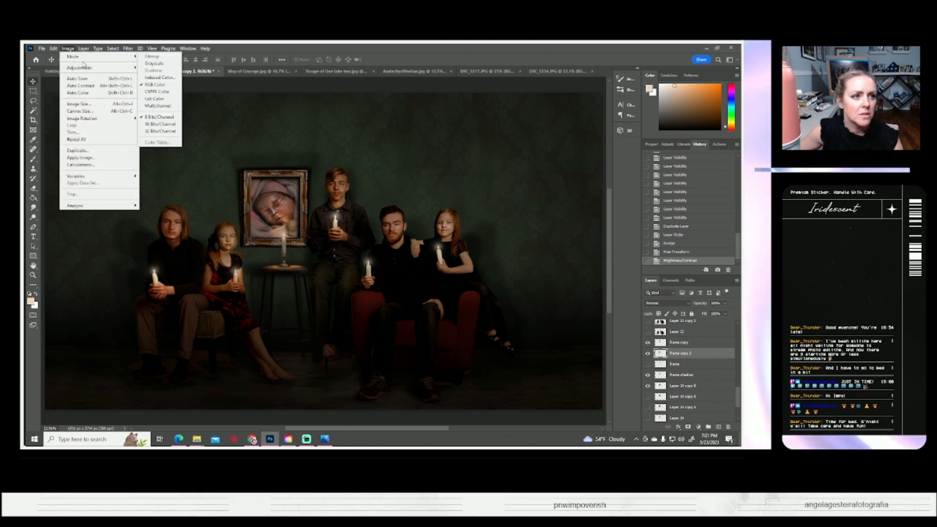
{"action": "mouse_move", "coordinate": [83, 70]}
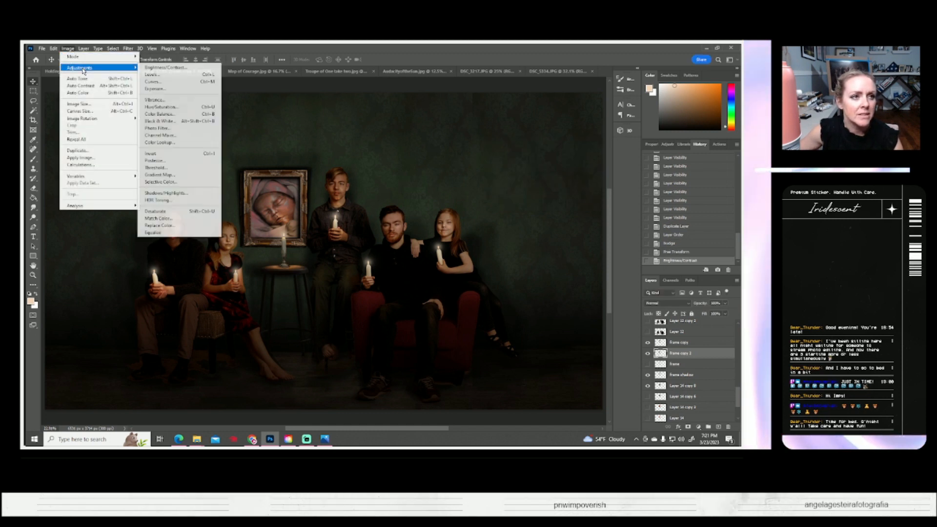
{"action": "left_click", "coordinate": [164, 68]}
{"action": "left_click_drag", "start_coordinate": [527, 169], "coordinate": [474, 178]}
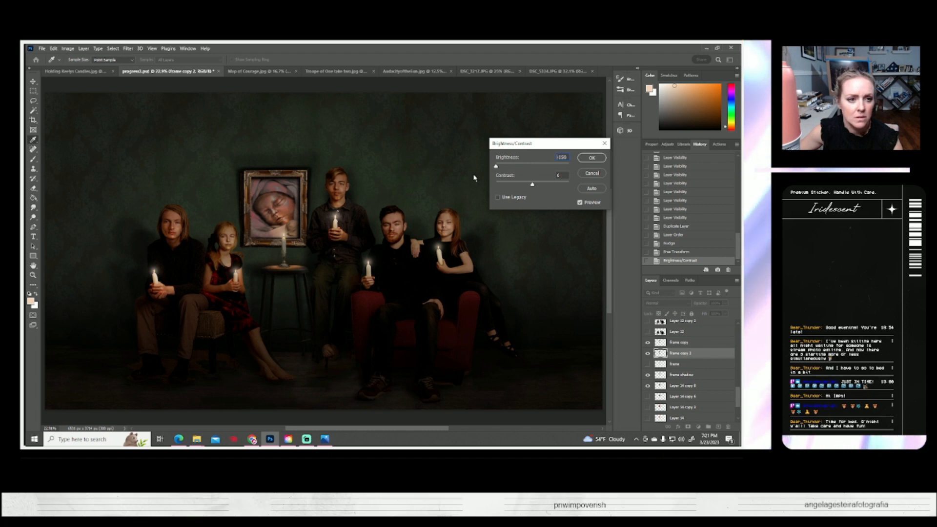
{"action": "left_click_drag", "start_coordinate": [558, 190], "coordinate": [620, 197]}
{"action": "left_click", "coordinate": [593, 158]}
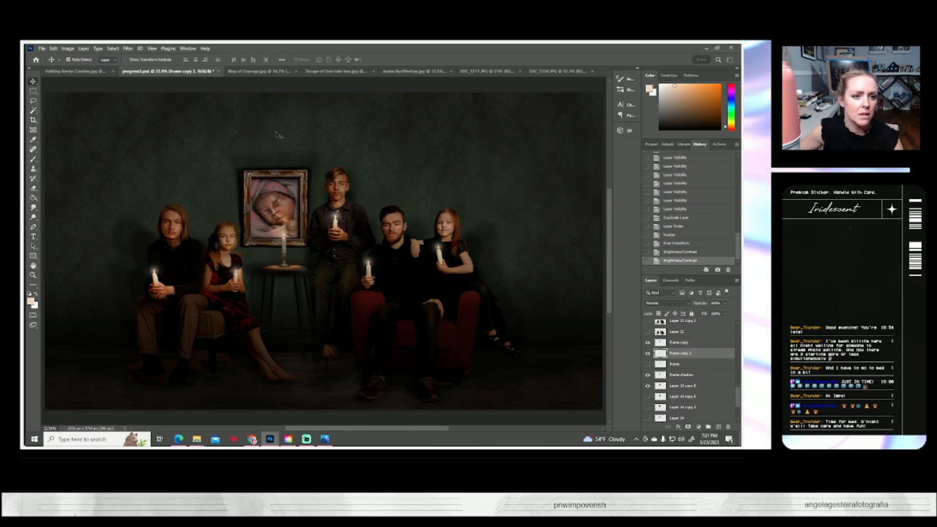
- Apply a third Brightness/Contrast adjustment to frame copy 2, again with brightness -150 and contrast 100
{"action": "left_click", "coordinate": [68, 49]}
{"action": "mouse_move", "coordinate": [80, 63]}
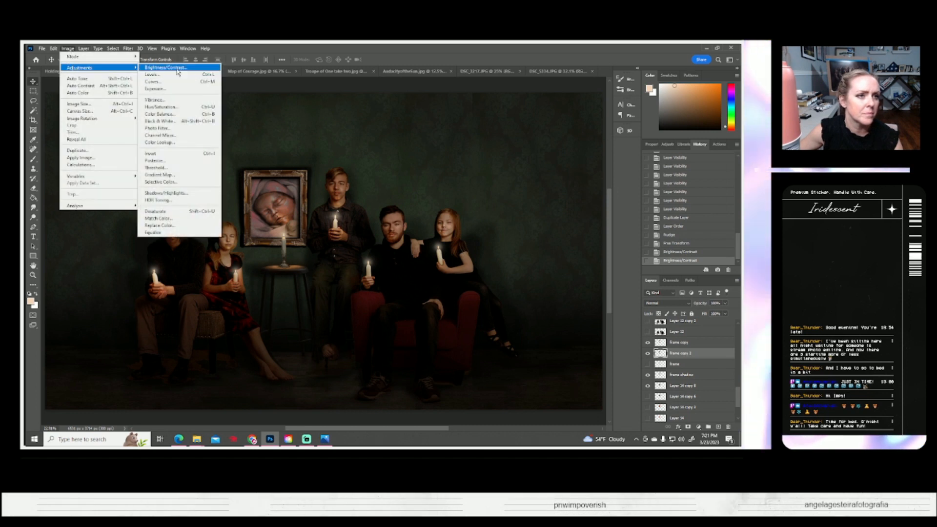
{"action": "left_click", "coordinate": [161, 64]}
{"action": "left_click_drag", "start_coordinate": [500, 173], "coordinate": [456, 168]}
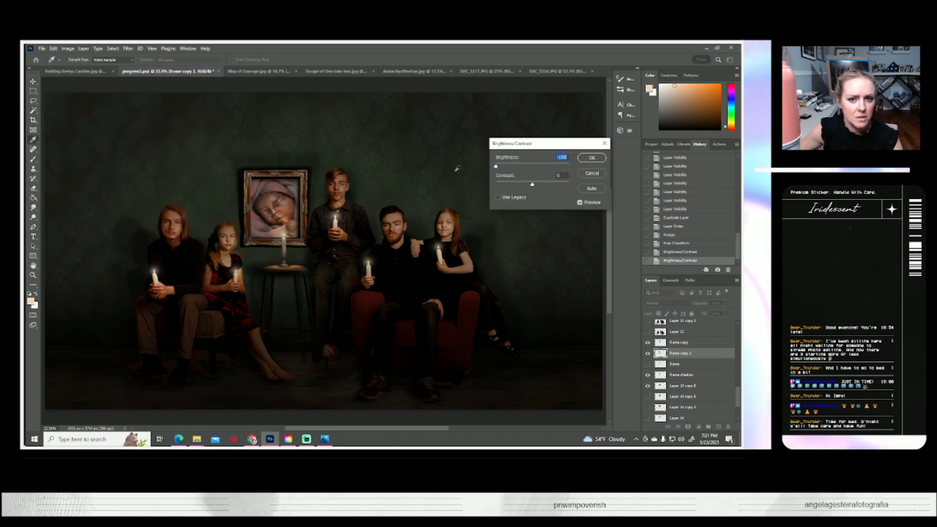
{"action": "left_click_drag", "start_coordinate": [532, 184], "coordinate": [536, 185]}
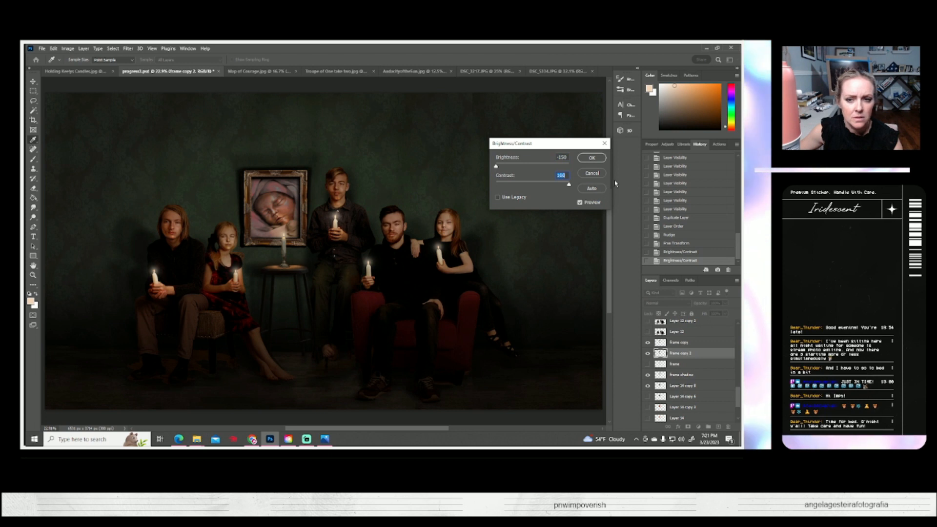
{"action": "left_click", "coordinate": [592, 158]}
- Soften the darkened frame copy 2 by reapplying the last Gaussian Blur, and compare the portrait with the layer hidden and shown
{"action": "left_click", "coordinate": [128, 48]}
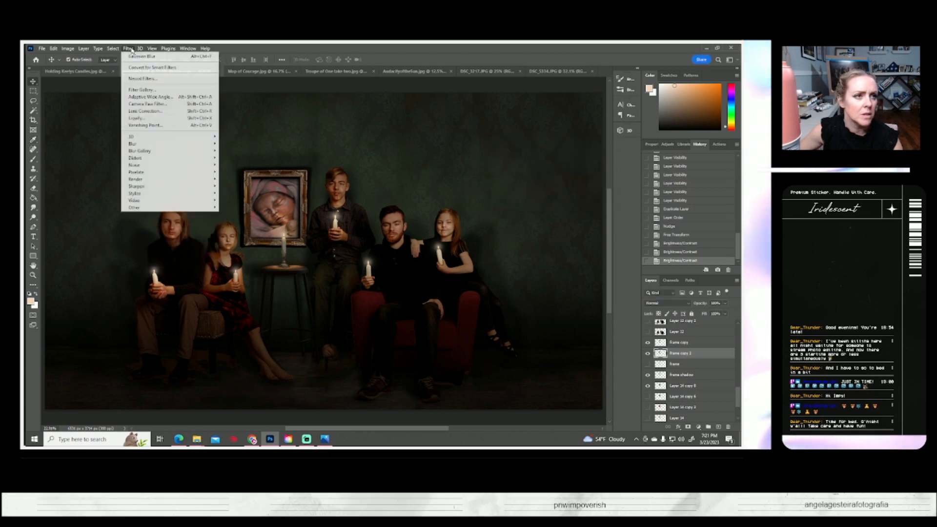
{"action": "left_click", "coordinate": [146, 60]}
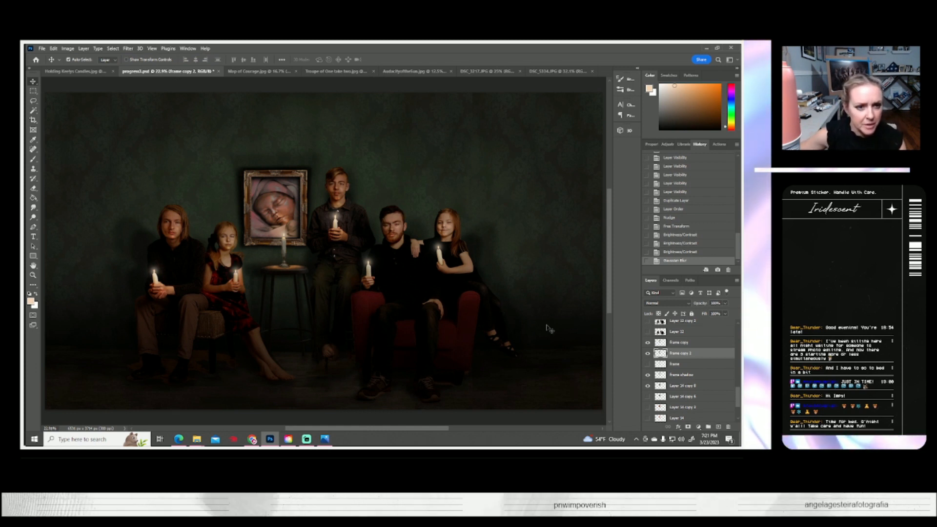
{"action": "left_click", "coordinate": [648, 353]}
{"action": "left_click", "coordinate": [648, 354]}
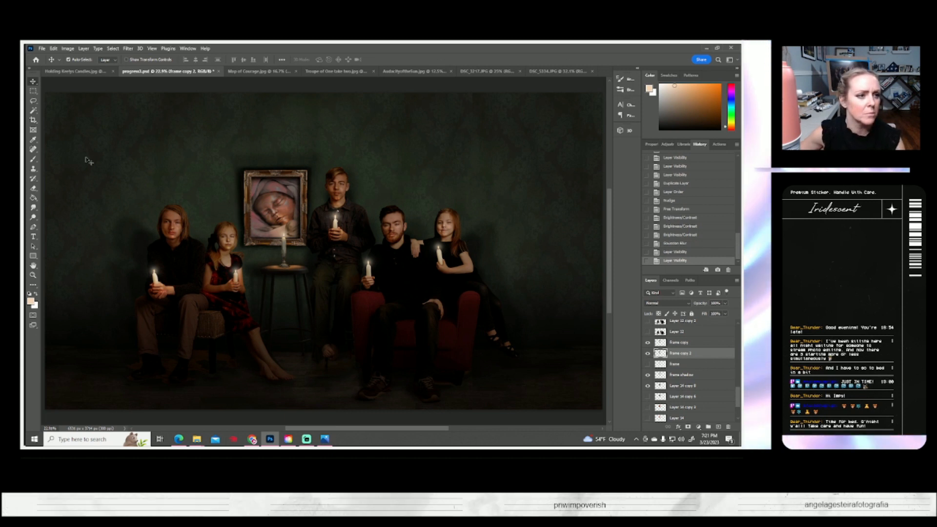
- Try erasing frame copy 2 over the picture frame with a soft round eraser at full opacity, and revert the strokes
{"action": "left_click", "coordinate": [34, 189]}
{"action": "left_click", "coordinate": [80, 60]}
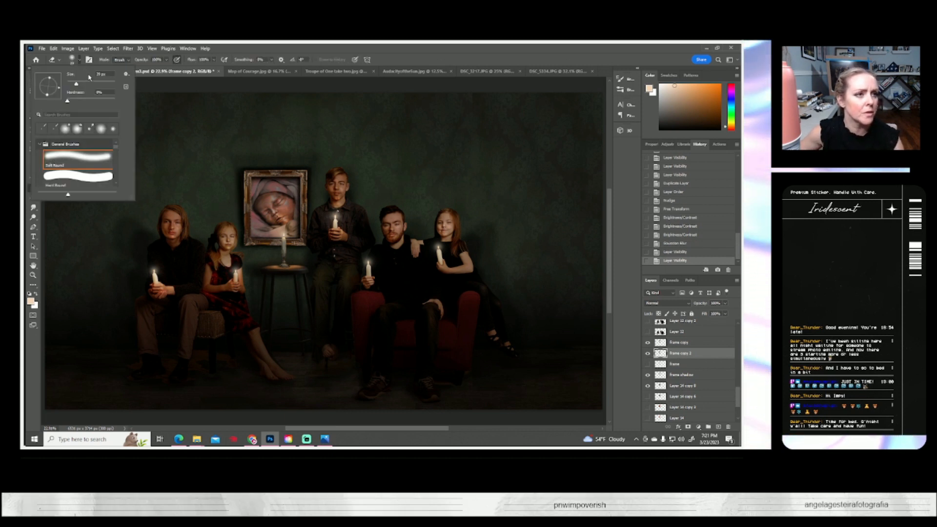
{"action": "mouse_move", "coordinate": [252, 181]}
{"action": "left_mouse_down"}
{"action": "mouse_move", "coordinate": [298, 180]}
{"action": "mouse_move", "coordinate": [299, 229]}
{"action": "left_mouse_up"}
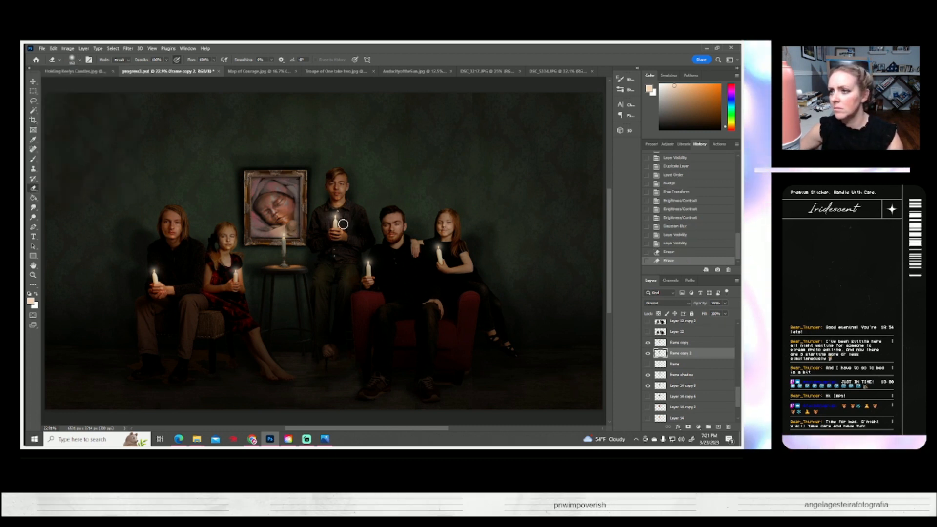
{"action": "key", "text": "ctrl+z"}
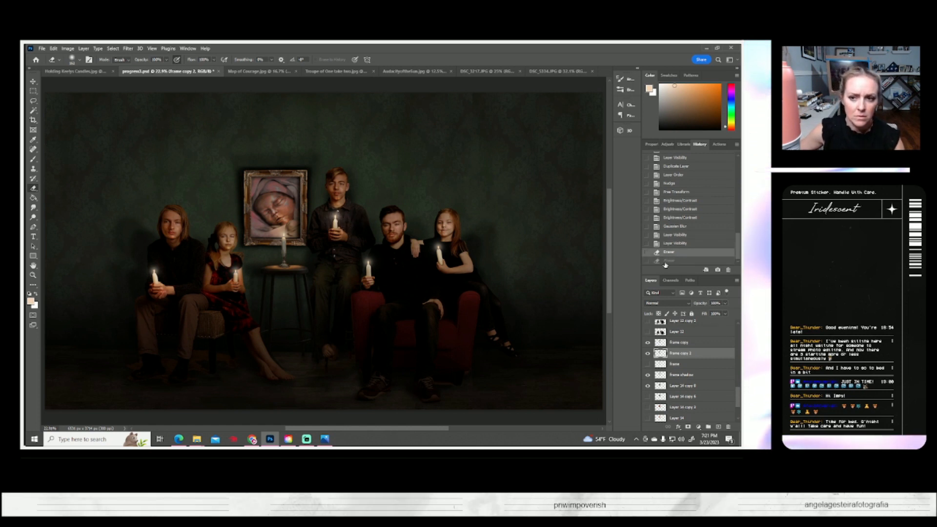
{"action": "left_click", "coordinate": [669, 244]}
- Lower the eraser opacity to about 40% and lightly erase frame copy 2 across the upper part of the picture frame
{"action": "left_click_drag", "start_coordinate": [168, 60], "coordinate": [149, 69]}
{"action": "left_click_drag", "start_coordinate": [246, 178], "coordinate": [307, 183]}
{"action": "mouse_move", "coordinate": [247, 181]}
{"action": "left_mouse_down"}
{"action": "mouse_move", "coordinate": [298, 190]}
{"action": "mouse_move", "coordinate": [291, 182]}
{"action": "mouse_move", "coordinate": [290, 242]}
{"action": "mouse_move", "coordinate": [296, 208]}
{"action": "mouse_move", "coordinate": [265, 183]}
{"action": "left_mouse_up"}
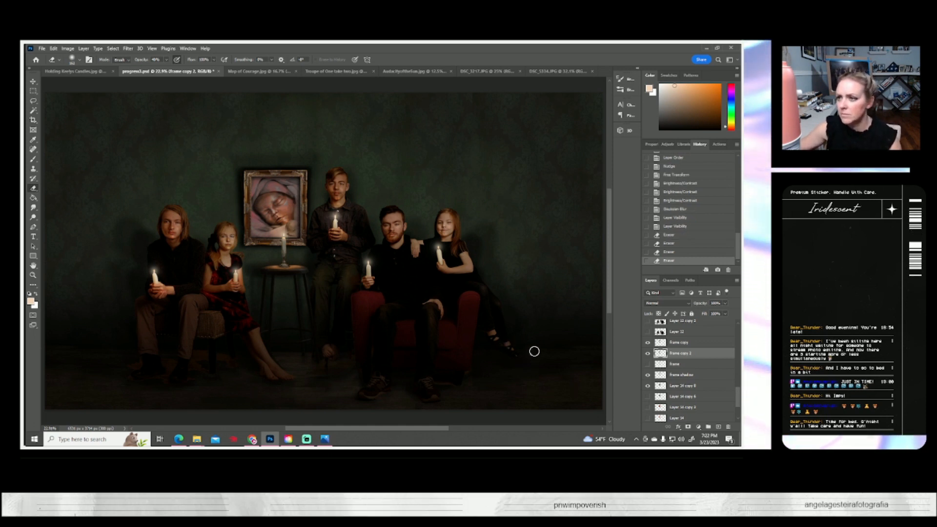
- Compare the portrait with frame copy 2 hidden and shown, and save the document
{"action": "left_click", "coordinate": [648, 353]}
{"action": "left_click", "coordinate": [648, 354]}
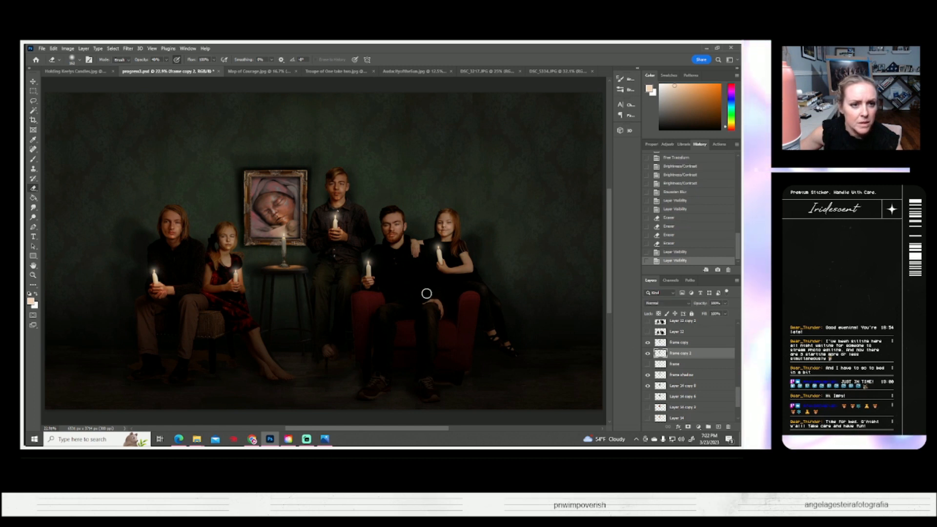
{"action": "left_click", "coordinate": [648, 354]}
{"action": "left_click", "coordinate": [648, 354]}
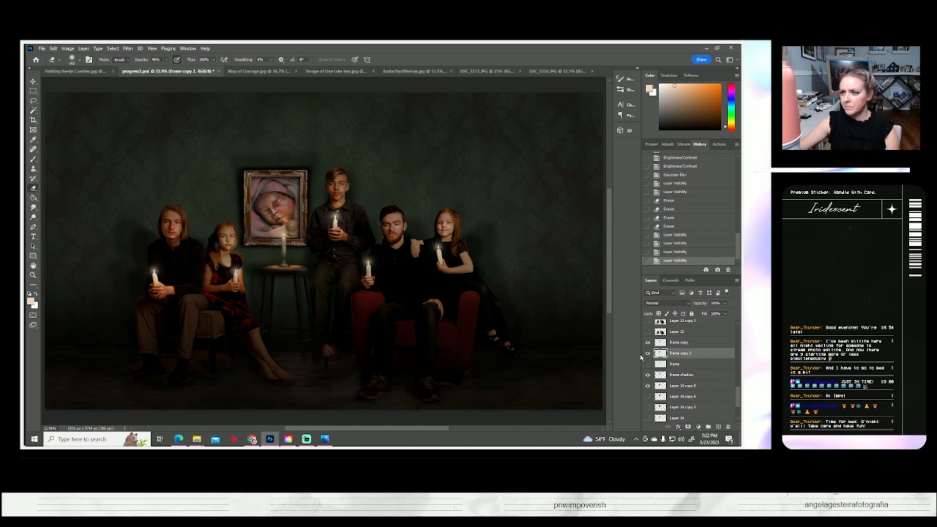
{"action": "key", "text": "ctrl+s"}
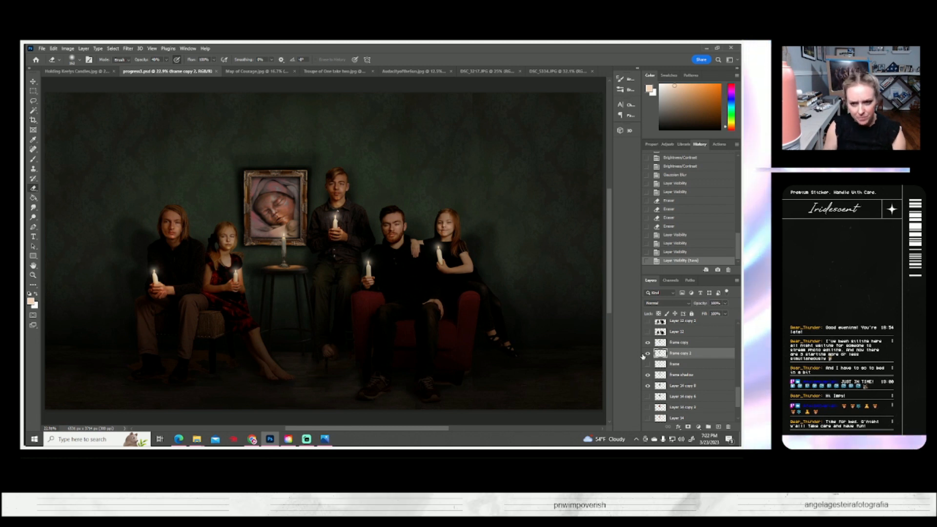
- Select Layer 22 copy and compare the portrait with it and the layer directly above it each hidden and shown
{"action": "scroll", "coordinate": [683, 371], "scroll_direction": "up", "scroll_amount": 5}
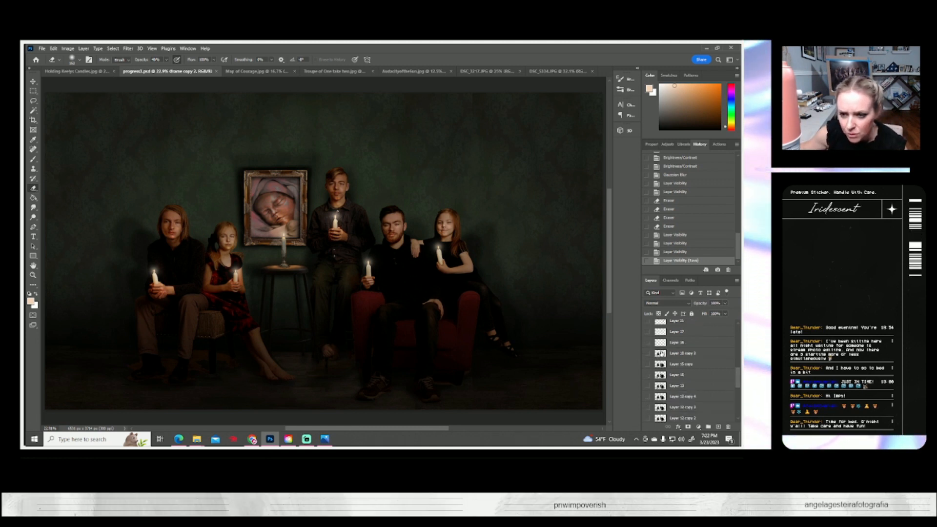
{"action": "scroll", "coordinate": [649, 345], "scroll_direction": "up", "scroll_amount": 4}
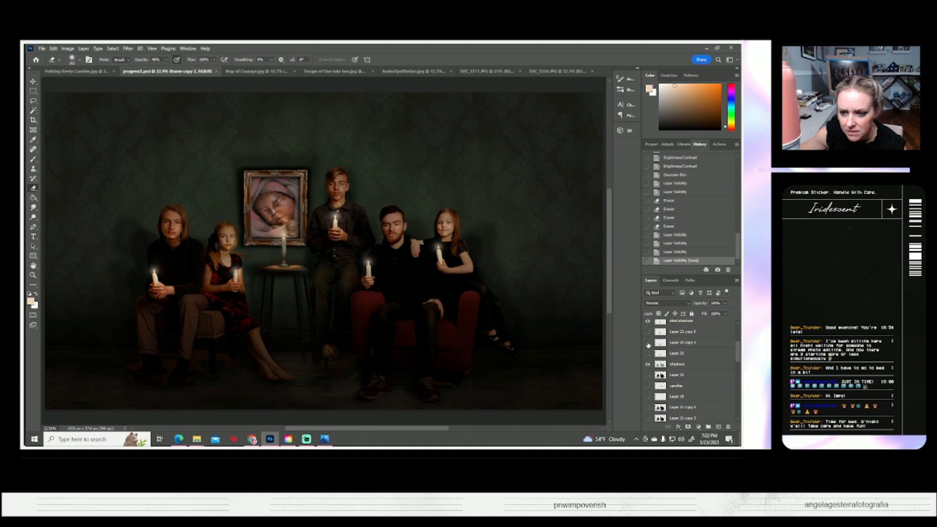
{"action": "scroll", "coordinate": [649, 355], "scroll_direction": "up", "scroll_amount": 3}
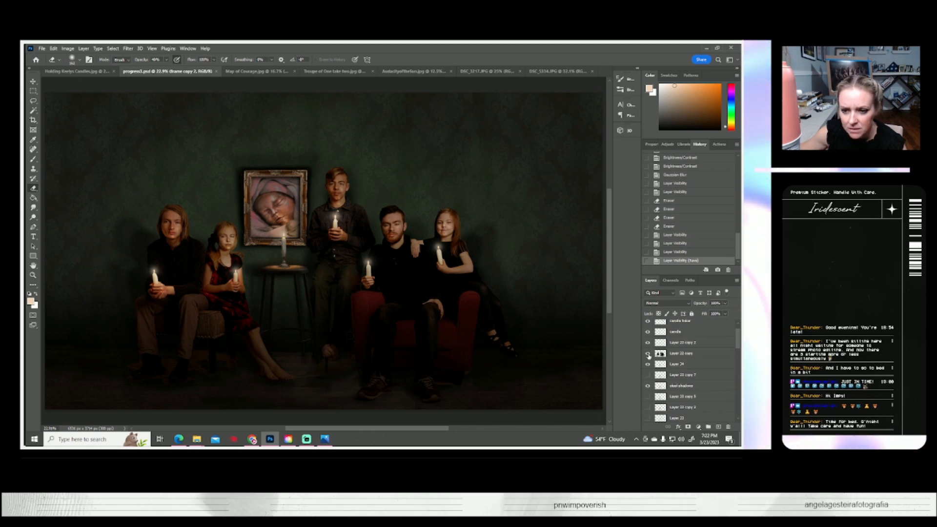
{"action": "left_click", "coordinate": [649, 354]}
{"action": "left_click", "coordinate": [648, 353]}
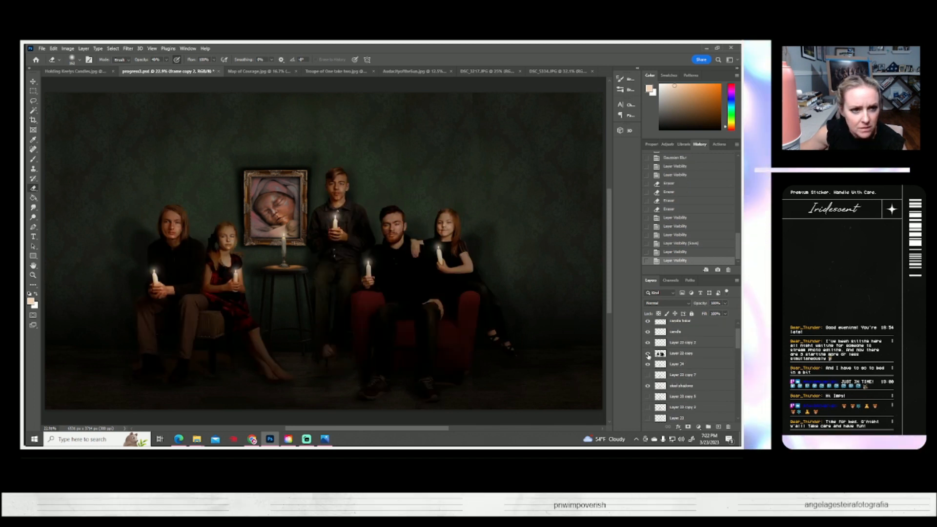
{"action": "left_click", "coordinate": [681, 353]}
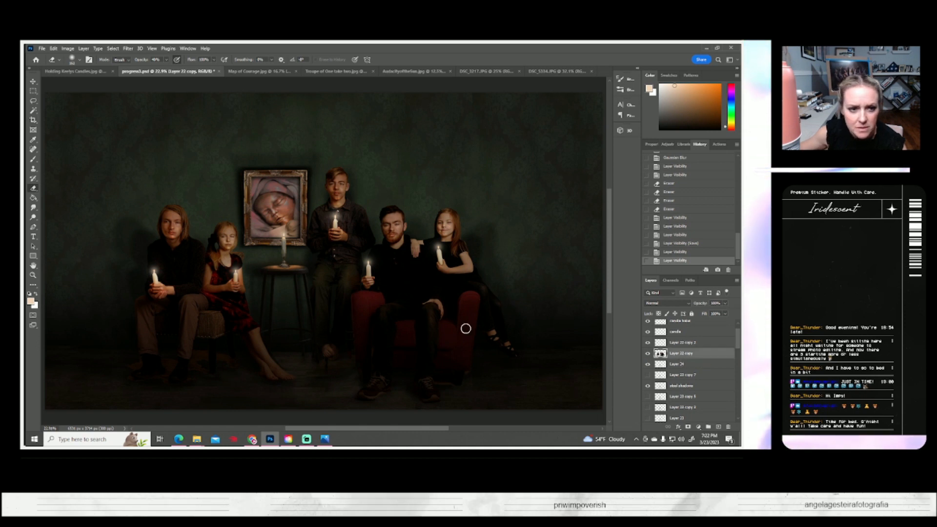
{"action": "left_click", "coordinate": [648, 343]}
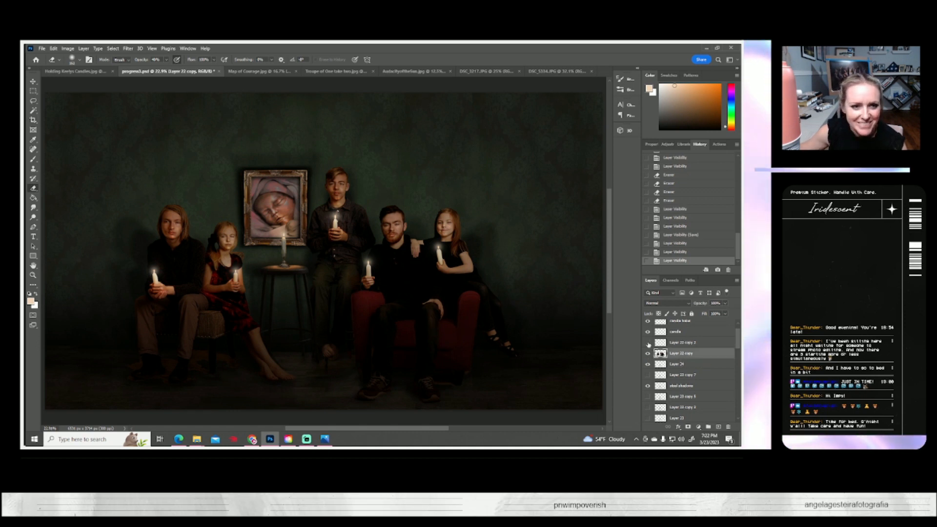
{"action": "left_click", "coordinate": [648, 342]}
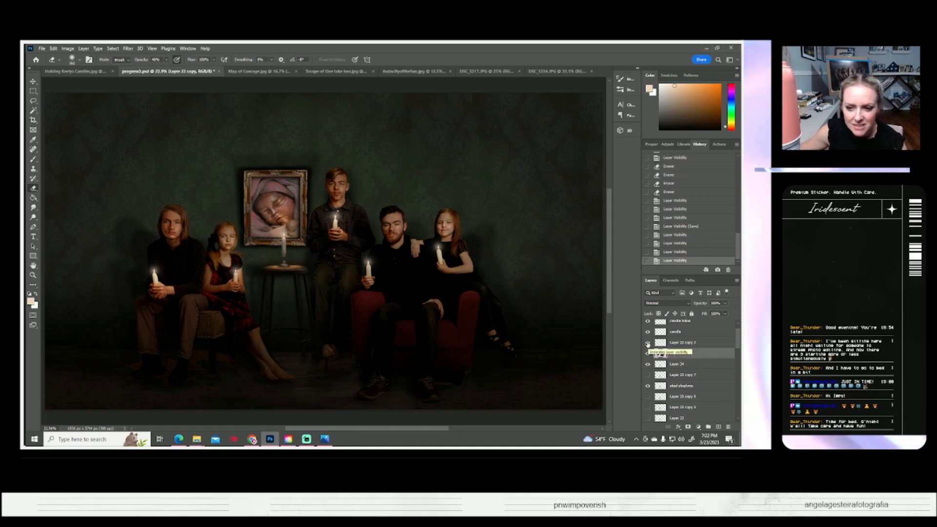
- Examine the long-haired boy and the young girl at 100% with Layer 22 copy 2 hidden and shown
{"action": "left_click", "coordinate": [32, 275]}
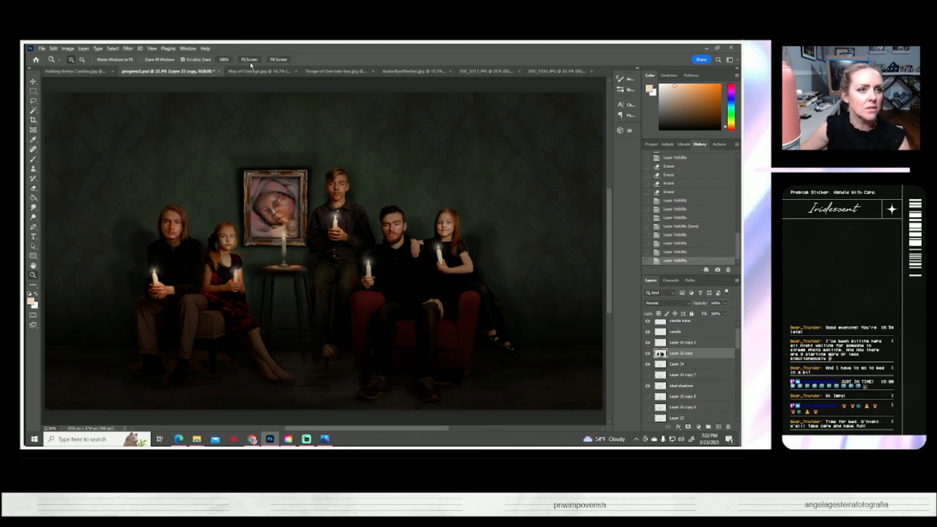
{"action": "left_click_drag", "start_coordinate": [157, 226], "coordinate": [157, 226]}
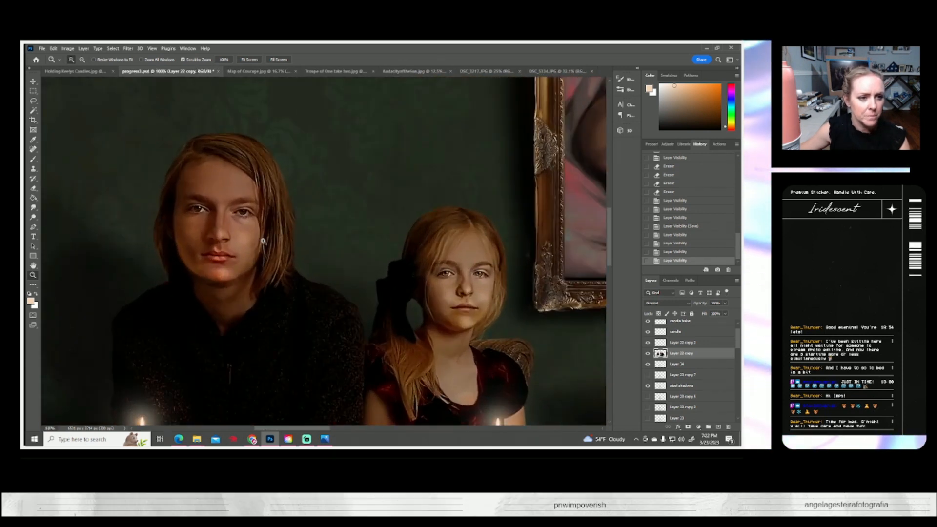
{"action": "left_click", "coordinate": [648, 343]}
{"action": "left_click", "coordinate": [648, 343]}
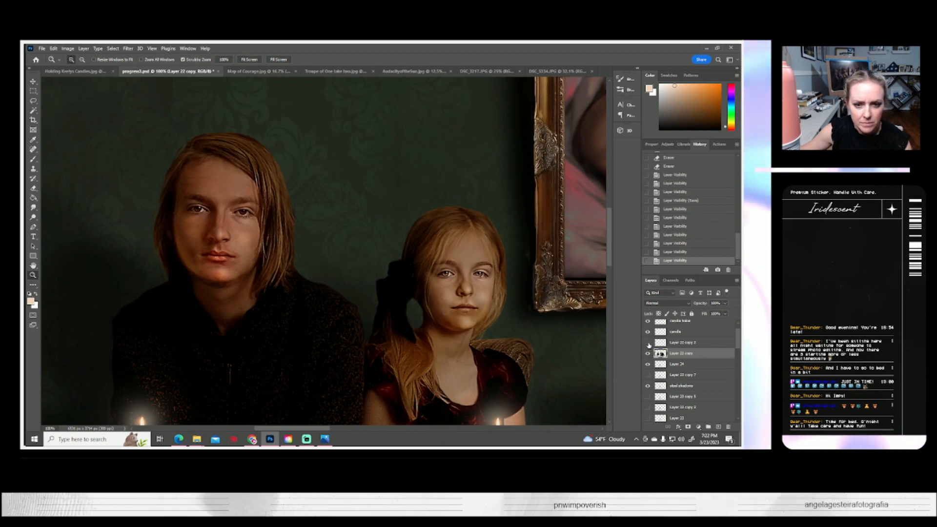
{"action": "left_click", "coordinate": [648, 343]}
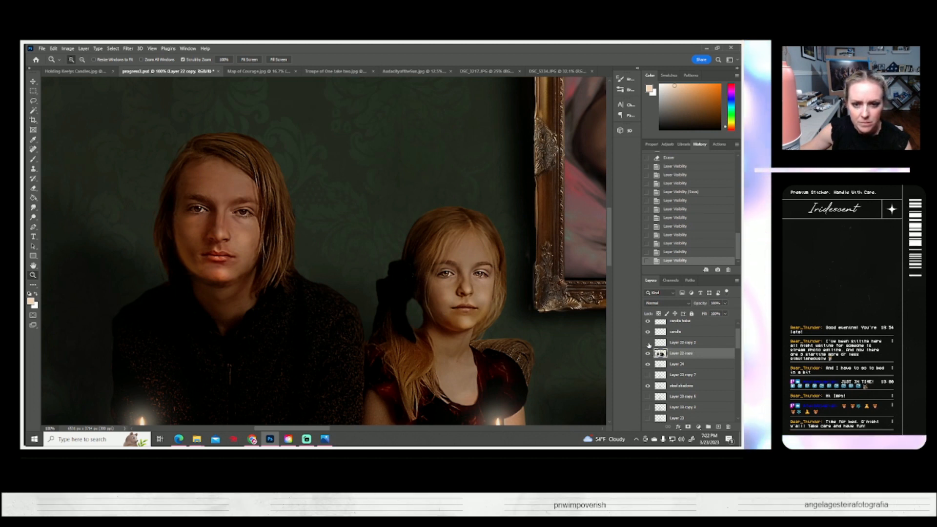
{"action": "left_click", "coordinate": [648, 344]}
{"action": "left_click", "coordinate": [648, 343]}
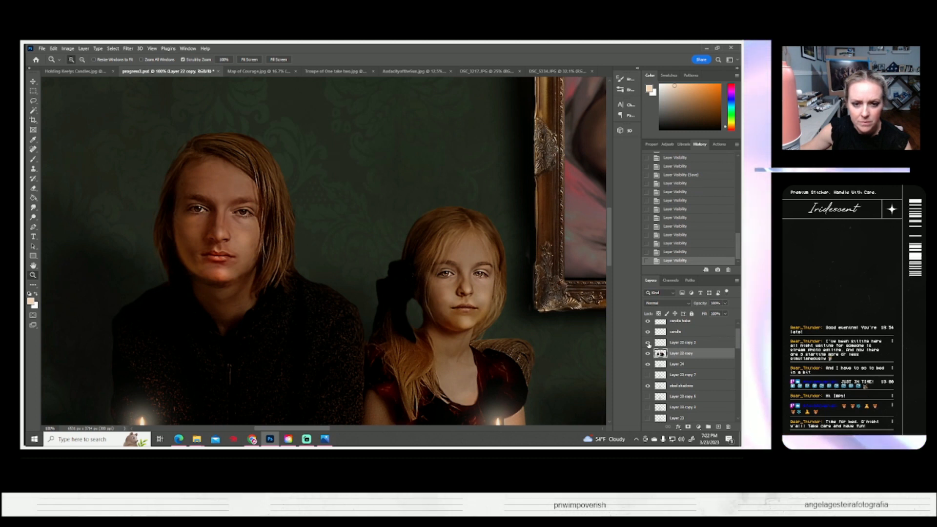
{"action": "left_click", "coordinate": [649, 343]}
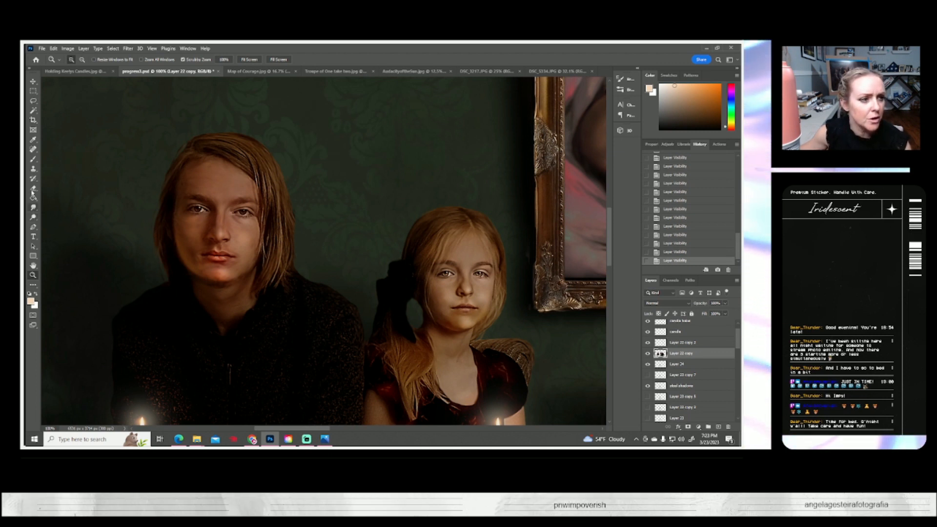
- Try erasing part of Layer 22 copy across the young girl's face, and undo the stroke
{"action": "key", "text": "e"}
{"action": "left_click_drag", "start_coordinate": [492, 272], "coordinate": [448, 273]}
{"action": "key", "text": "ctrl+z"}
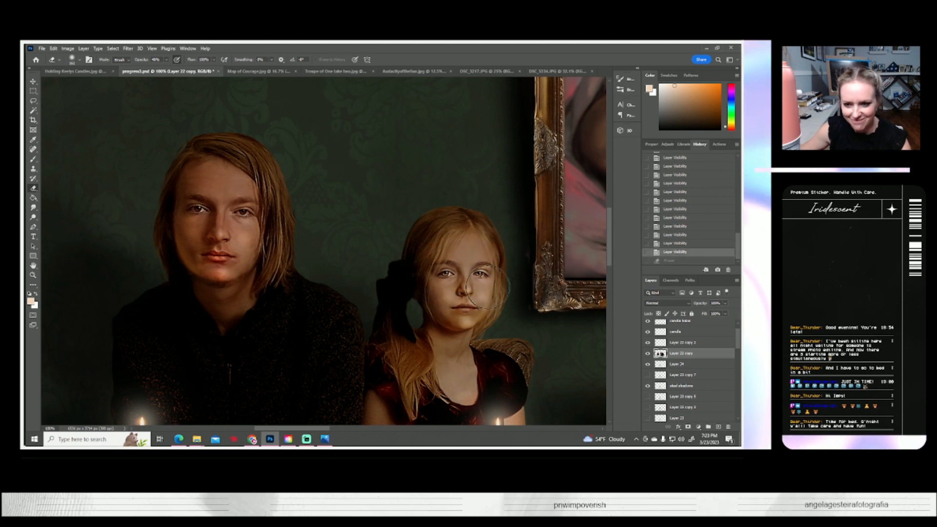
- Select Layer 22 copy 2, check its effect on the portrait, and erase parts of it over the young girl's face
{"action": "left_click", "coordinate": [654, 342]}
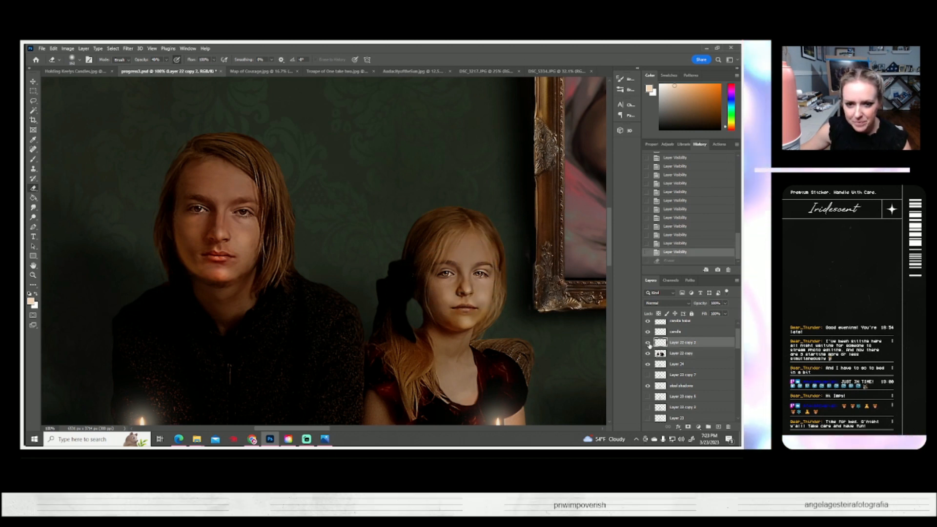
{"action": "left_click", "coordinate": [648, 343]}
{"action": "left_click", "coordinate": [648, 343]}
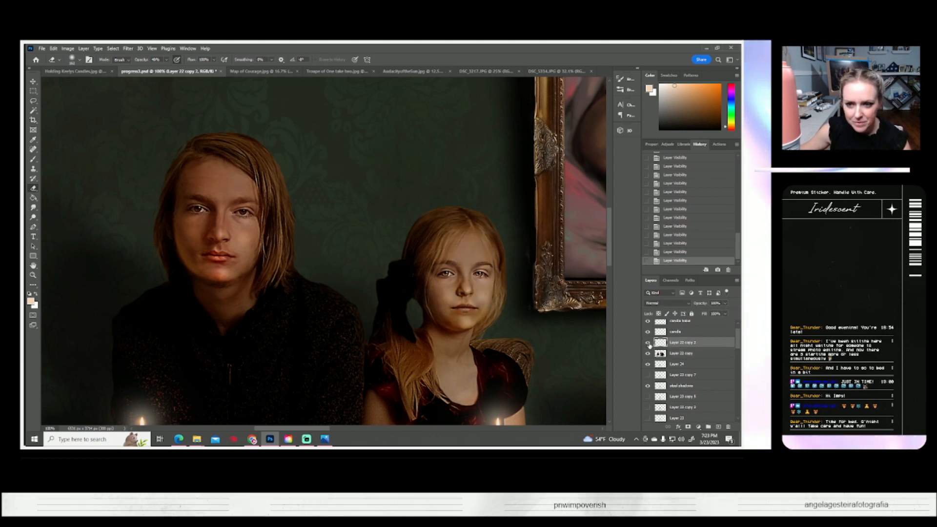
{"action": "left_click", "coordinate": [486, 272]}
{"action": "left_click", "coordinate": [449, 284]}
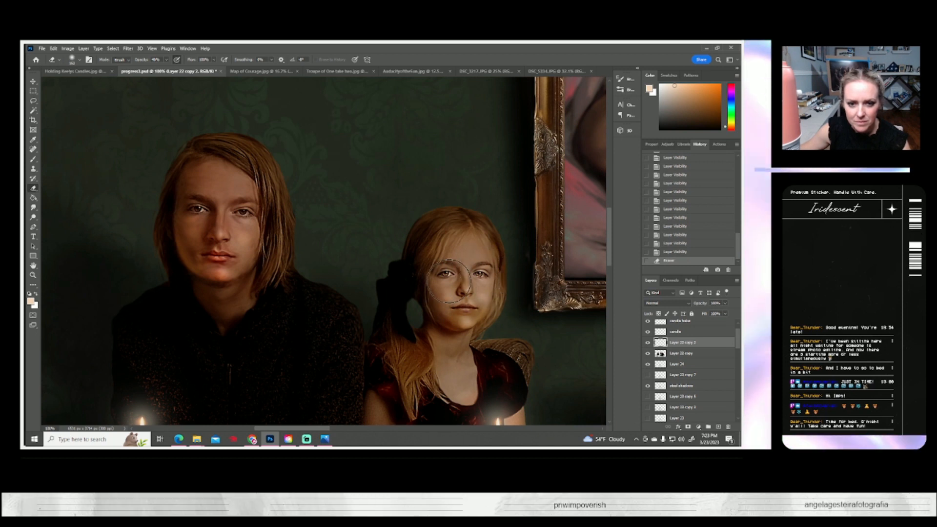
{"action": "left_click", "coordinate": [449, 283]}
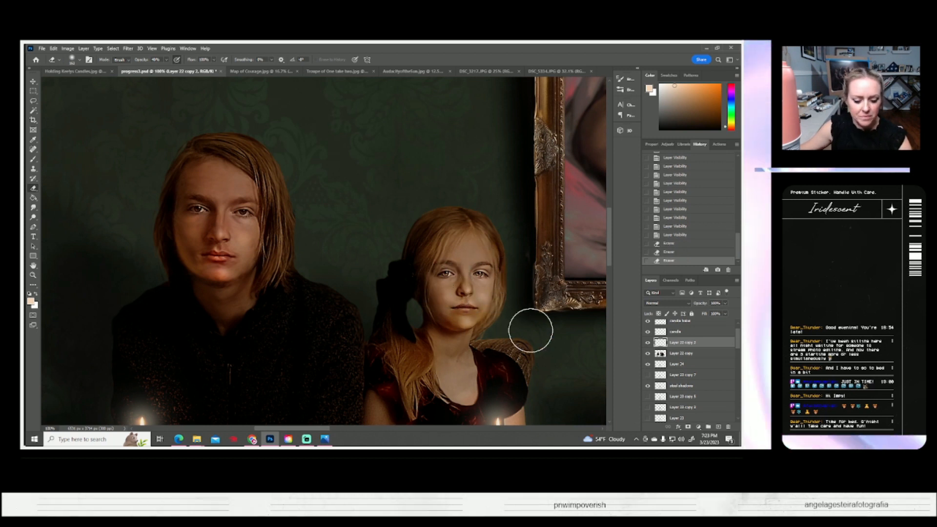
- Compare the standing boy, the bearded man and the girl beside him with Layer 22 copy 2 hidden and shown
{"action": "key", "text": "space"}
{"action": "left_click_drag", "start_coordinate": [550, 306], "coordinate": [433, 274]}
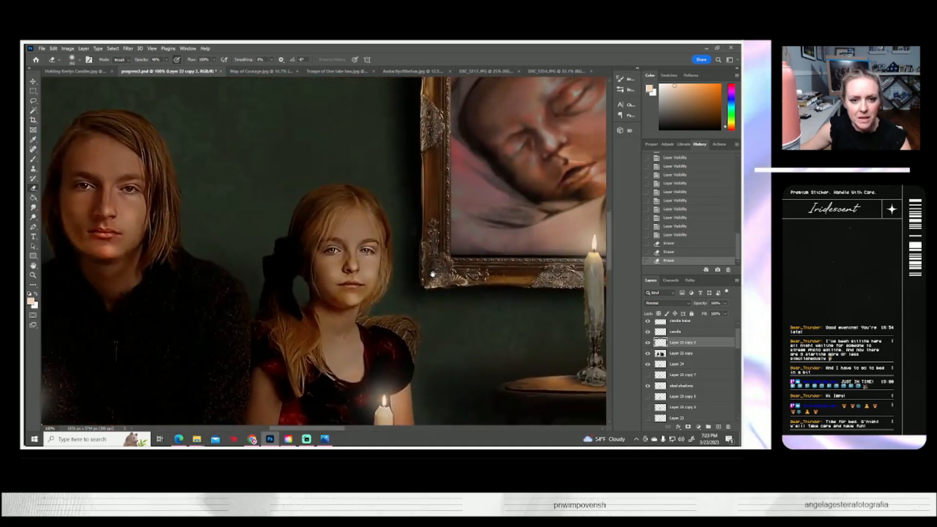
{"action": "key", "text": "space"}
{"action": "left_click_drag", "start_coordinate": [548, 249], "coordinate": [178, 260]}
{"action": "mouse_move", "coordinate": [511, 235]}
{"action": "left_mouse_down"}
{"action": "mouse_move", "coordinate": [451, 242]}
{"action": "mouse_move", "coordinate": [413, 267]}
{"action": "mouse_move", "coordinate": [405, 324]}
{"action": "mouse_move", "coordinate": [423, 335]}
{"action": "left_mouse_up"}
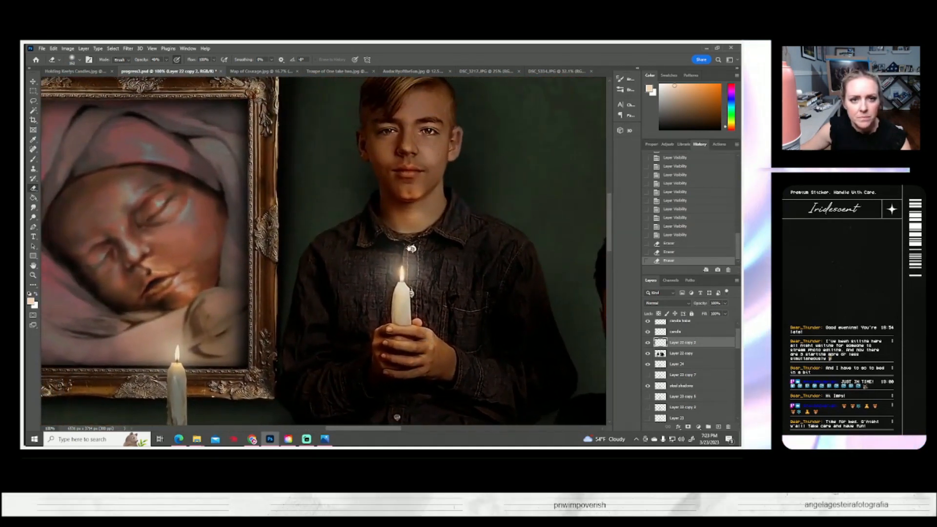
{"action": "left_click", "coordinate": [648, 343]}
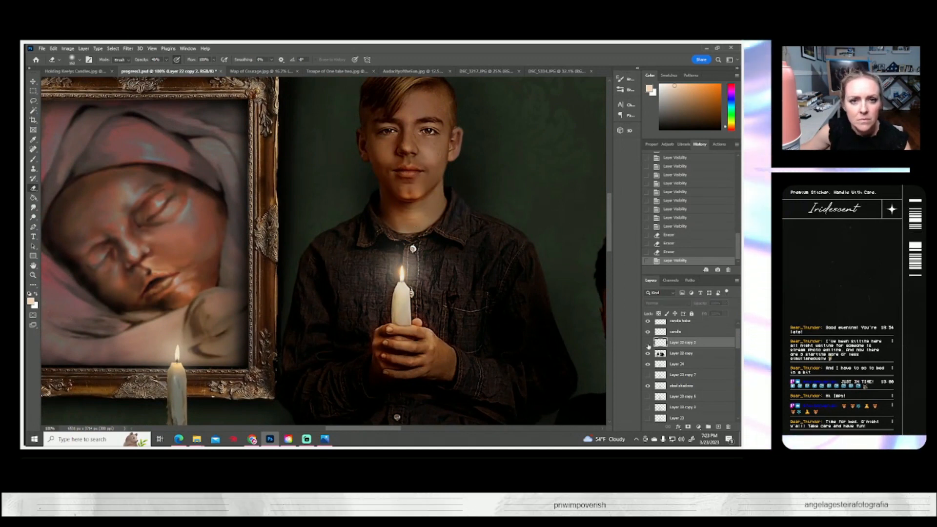
{"action": "left_click", "coordinate": [648, 343]}
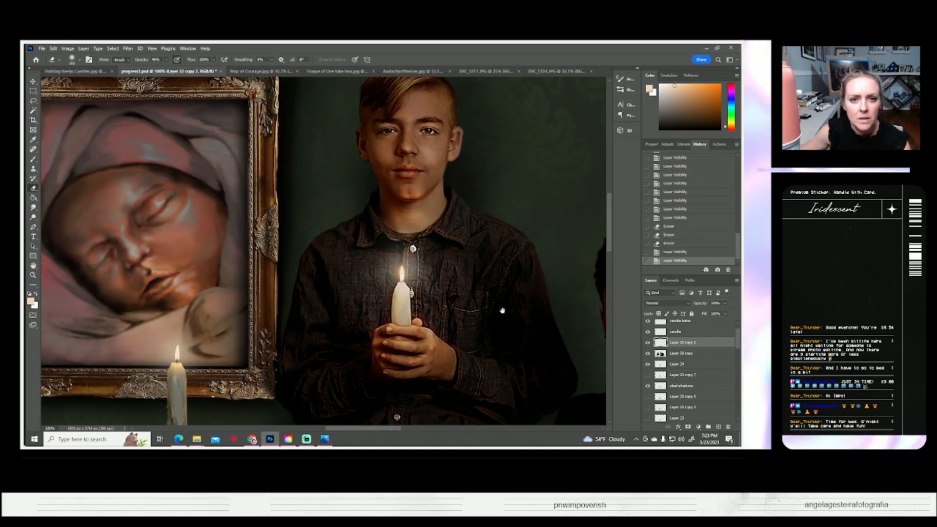
{"action": "left_click_drag", "start_coordinate": [506, 312], "coordinate": [267, 264]}
{"action": "left_click_drag", "start_coordinate": [442, 287], "coordinate": [296, 271]}
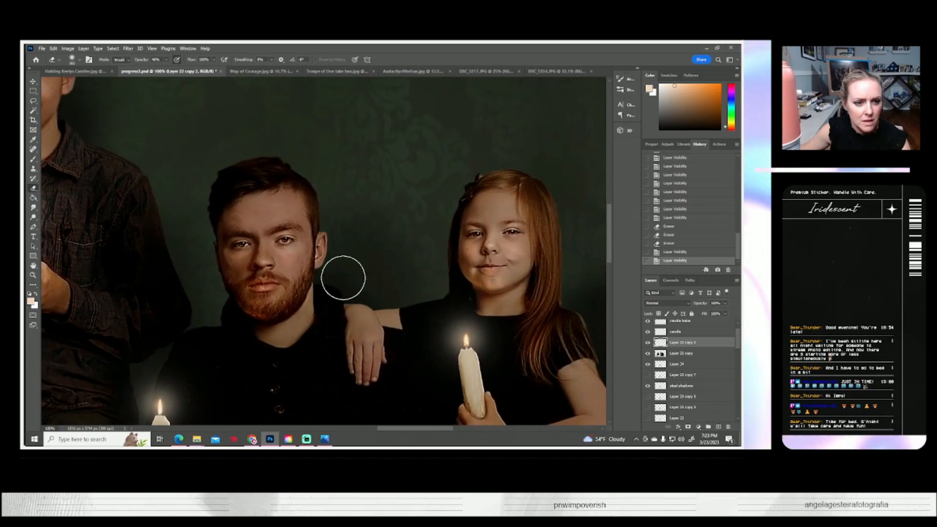
{"action": "left_click", "coordinate": [648, 343]}
{"action": "left_click", "coordinate": [648, 343]}
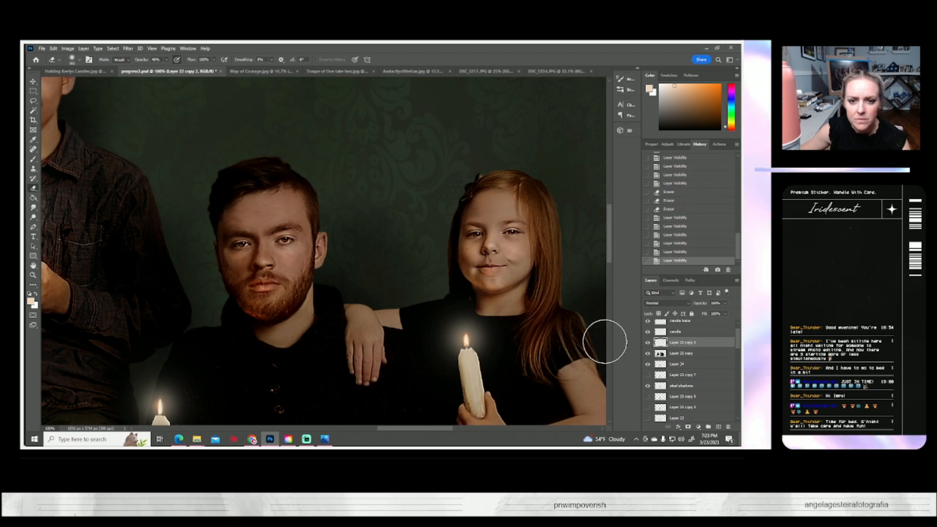
- Duplicate Layer 22 copy as Layer 22 copy 3 and hide the original layer
{"action": "right_click", "coordinate": [674, 355]}
{"action": "left_click", "coordinate": [600, 146]}
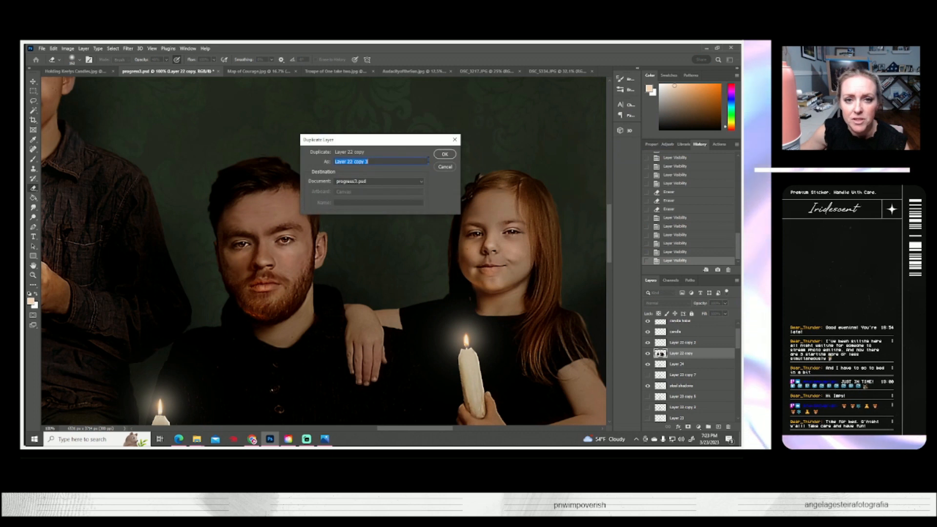
{"action": "key", "text": "Return"}
{"action": "left_click", "coordinate": [648, 364]}
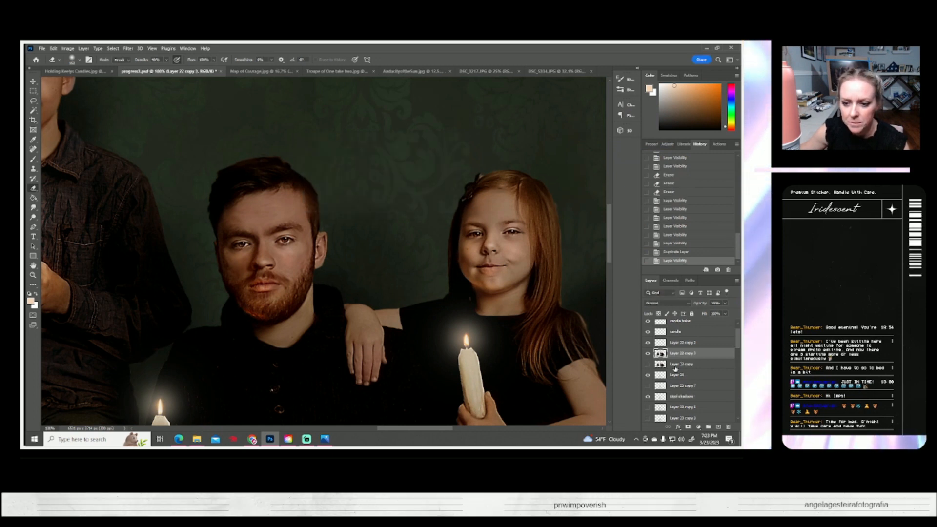
- Rename the hidden Layer 22 copy as "kids without candle reflection" and save the document
{"action": "double_click", "coordinate": [682, 365]}
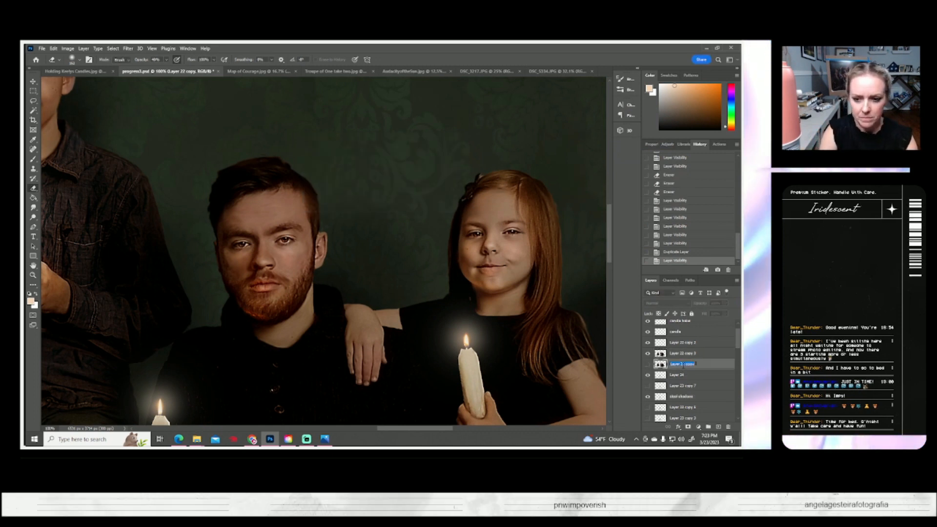
{"action": "type", "text": "kids without"}
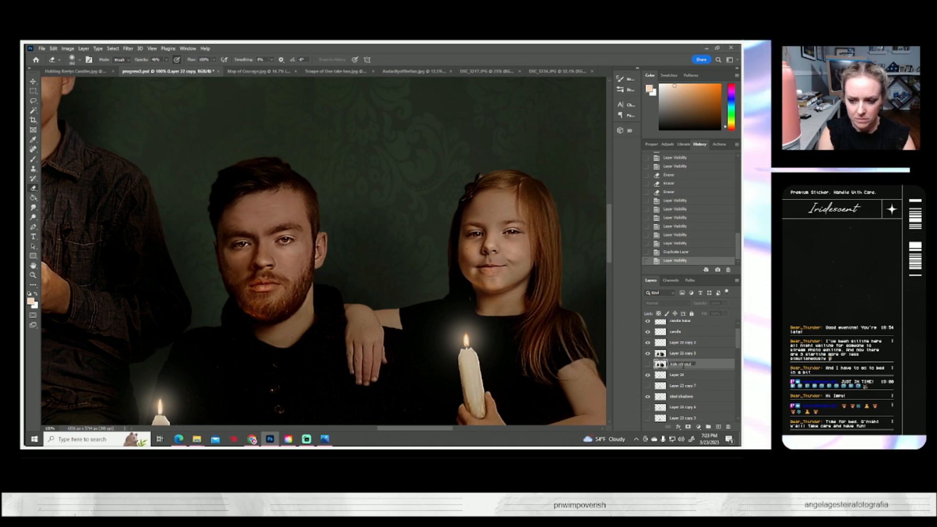
{"action": "type", "text": " candle"}
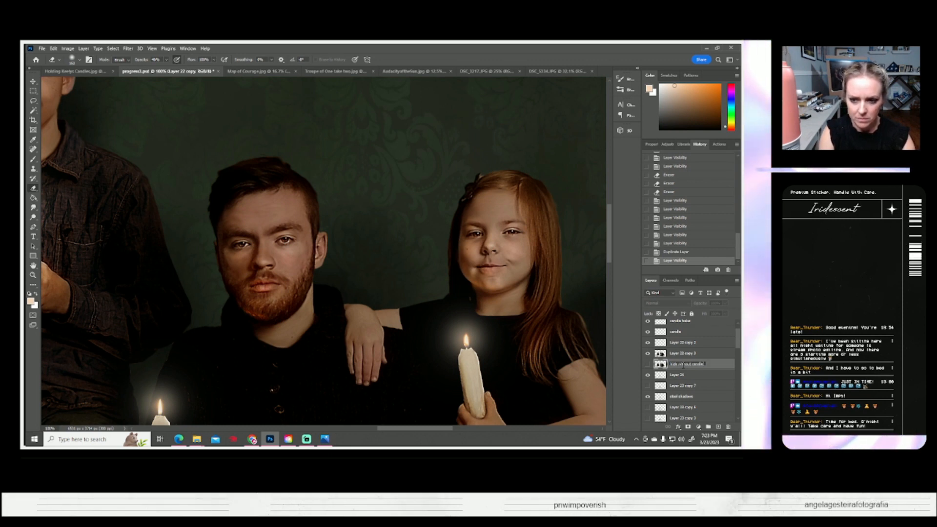
{"action": "type", "text": " reflections"}
{"action": "key", "text": "Return"}
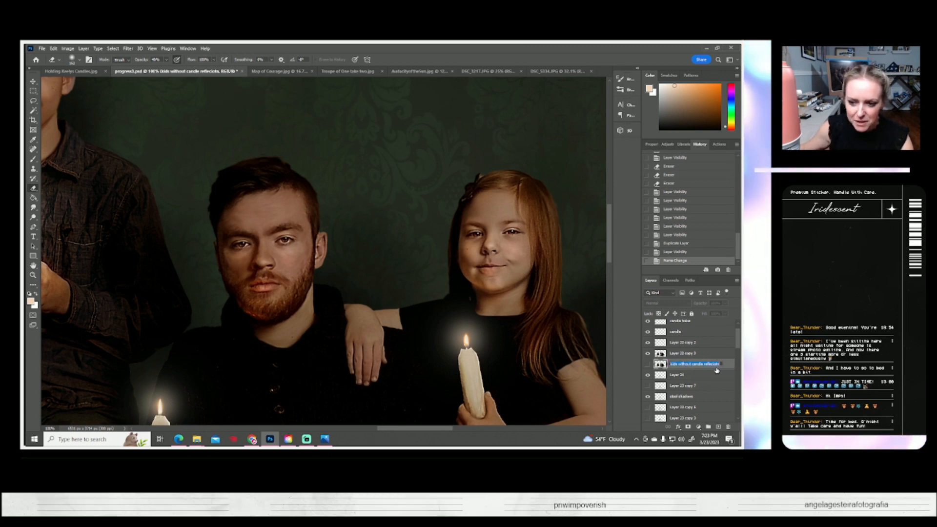
{"action": "left_click", "coordinate": [721, 363]}
{"action": "key", "text": "BackSpace"}
{"action": "key", "text": "BackSpace"}
{"action": "key", "text": "BackSpace"}
{"action": "key", "text": "BackSpace"}
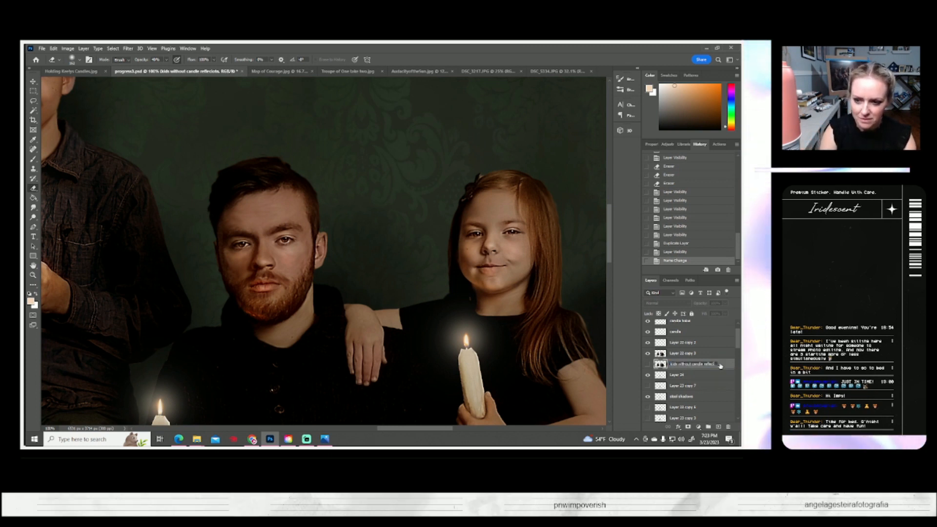
{"action": "key", "text": "BackSpace"}
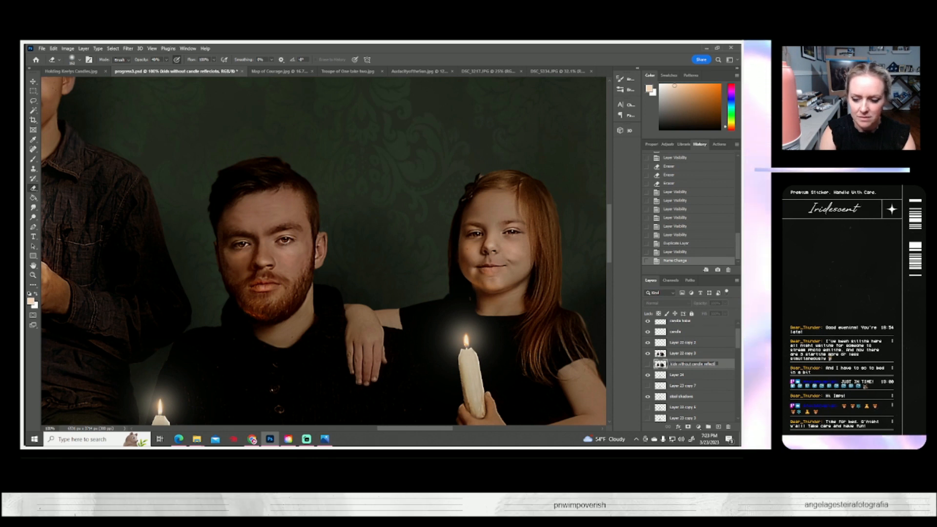
{"action": "type", "text": "tion"}
{"action": "key", "text": "Return"}
{"action": "key", "text": "ctrl+s"}
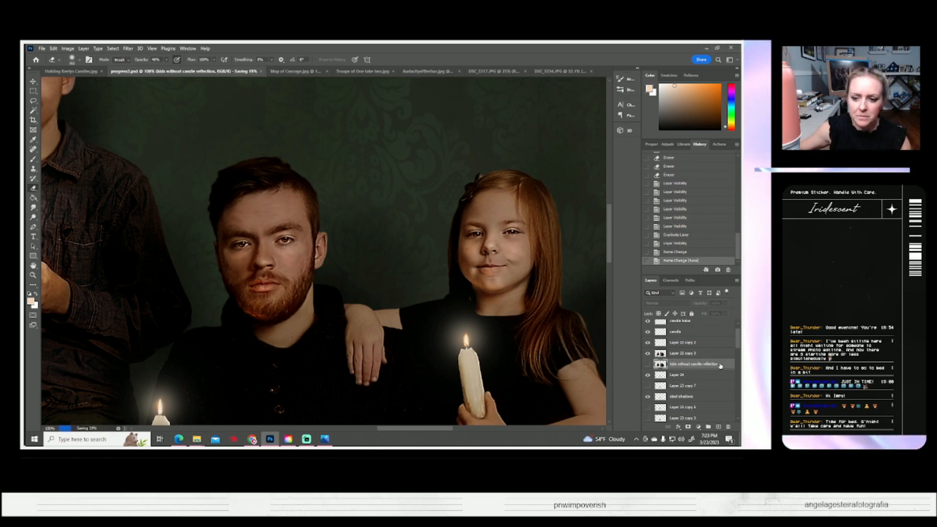
- Merge Layer 22 copy 2 with Layer 22 copy 3
{"action": "left_click", "coordinate": [684, 342], "text": "shift"}
{"action": "right_click", "coordinate": [684, 343]}
{"action": "left_click", "coordinate": [600, 336]}
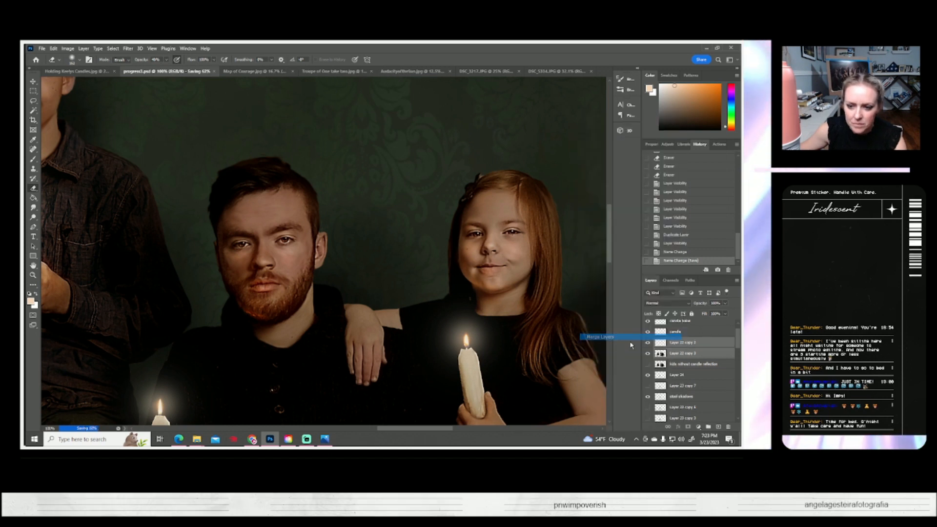
- Rename the merged layer as "kids" and save the document
{"action": "double_click", "coordinate": [685, 342]}
{"action": "type", "text": "ki"}
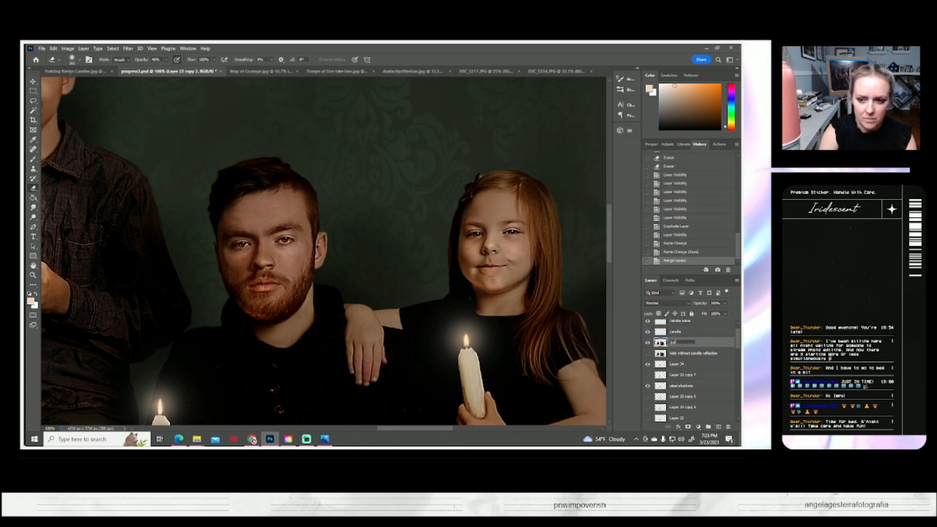
{"action": "key", "text": "Return"}
{"action": "key", "text": "ctrl+s"}
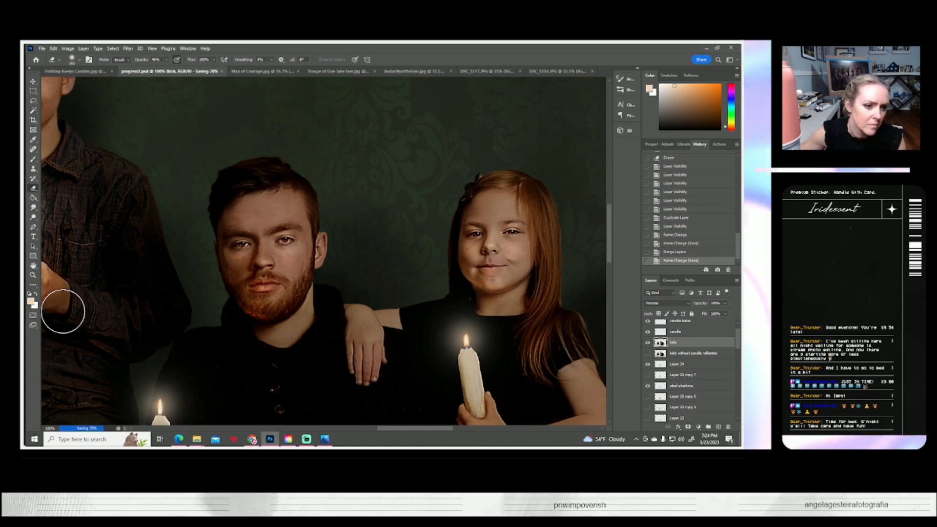
- Smudge the outer edge of the standing boy's trouser thigh and knee beside the stool on the kids layer, working at 200%
{"action": "left_click", "coordinate": [32, 275]}
{"action": "left_click", "coordinate": [252, 59]}
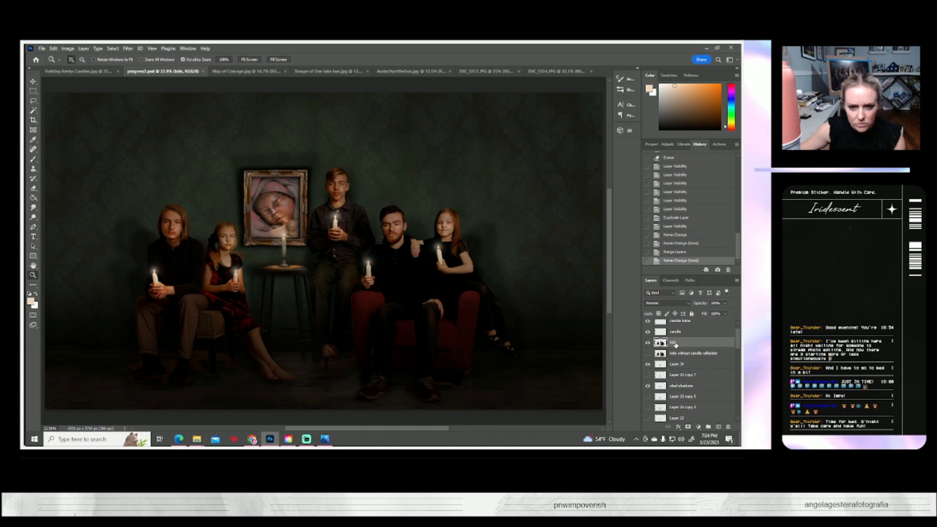
{"action": "left_click", "coordinate": [316, 322]}
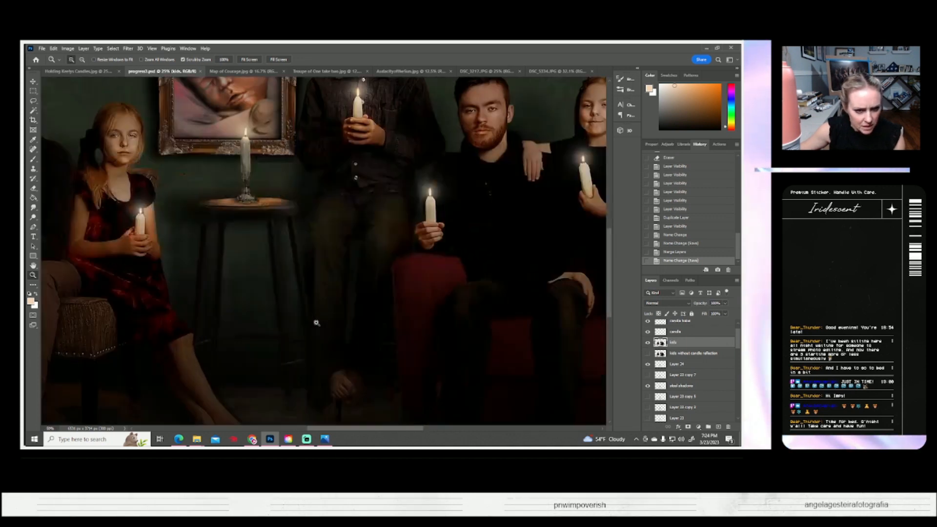
{"action": "left_click", "coordinate": [316, 323]}
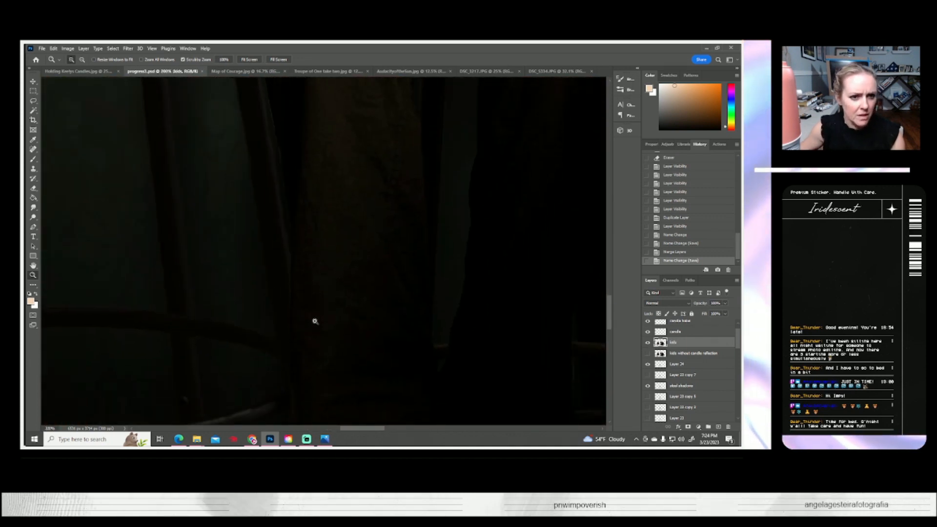
{"action": "scroll", "coordinate": [301, 315], "scroll_direction": "up", "scroll_amount": 5}
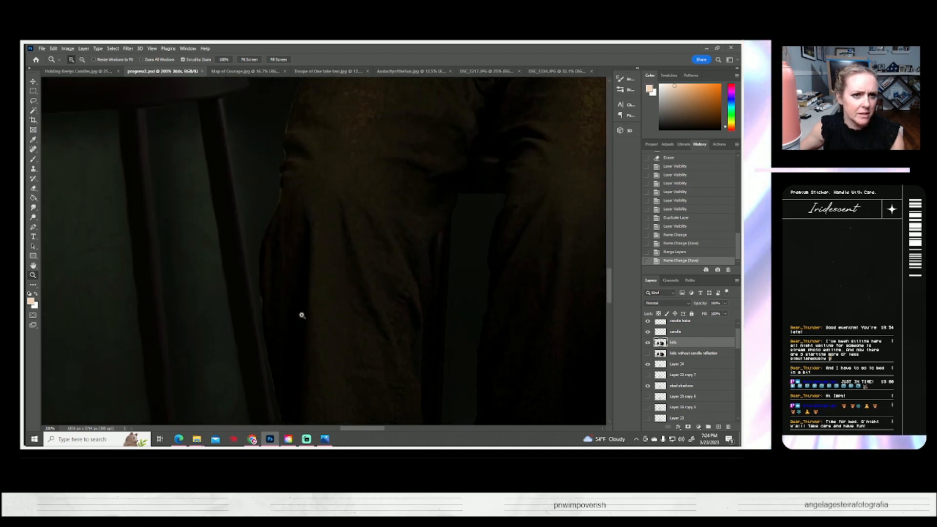
{"action": "left_click", "coordinate": [33, 209]}
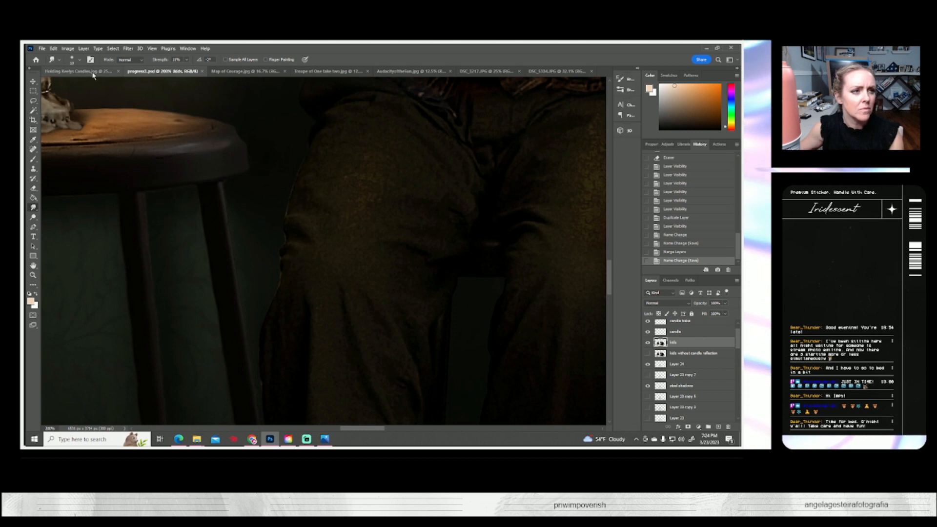
{"action": "left_click", "coordinate": [80, 59]}
{"action": "mouse_move", "coordinate": [272, 213]}
{"action": "left_mouse_down"}
{"action": "mouse_move", "coordinate": [288, 204]}
{"action": "mouse_move", "coordinate": [273, 220]}
{"action": "mouse_move", "coordinate": [308, 139]}
{"action": "mouse_move", "coordinate": [283, 216]}
{"action": "mouse_move", "coordinate": [291, 185]}
{"action": "left_mouse_up"}
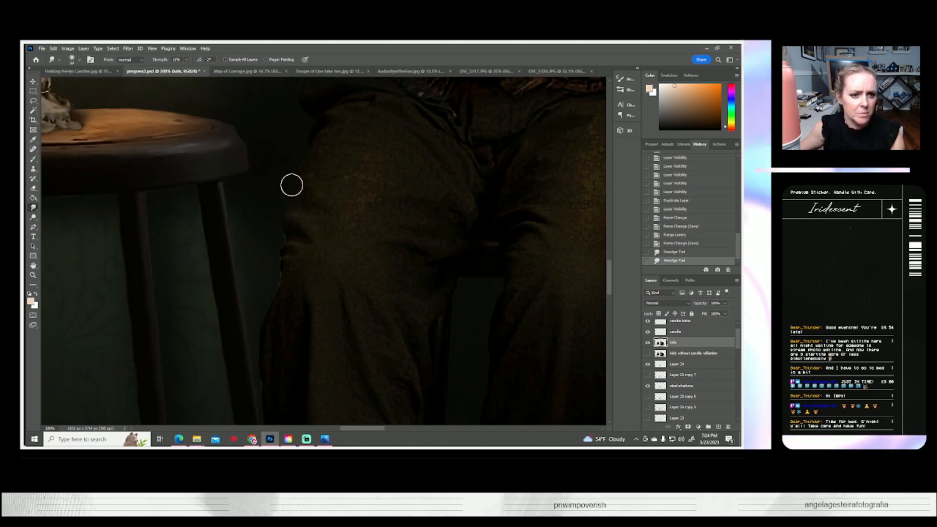
{"action": "mouse_move", "coordinate": [282, 232]}
{"action": "left_mouse_down"}
{"action": "mouse_move", "coordinate": [295, 266]}
{"action": "mouse_move", "coordinate": [291, 247]}
{"action": "left_mouse_up"}
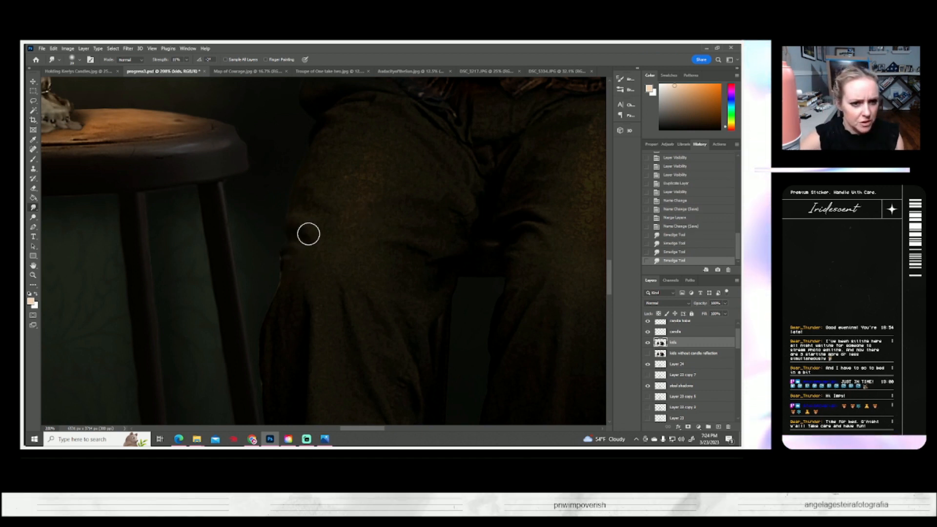
{"action": "mouse_move", "coordinate": [281, 288]}
{"action": "left_mouse_down"}
{"action": "mouse_move", "coordinate": [255, 322]}
{"action": "mouse_move", "coordinate": [259, 372]}
{"action": "left_mouse_up"}
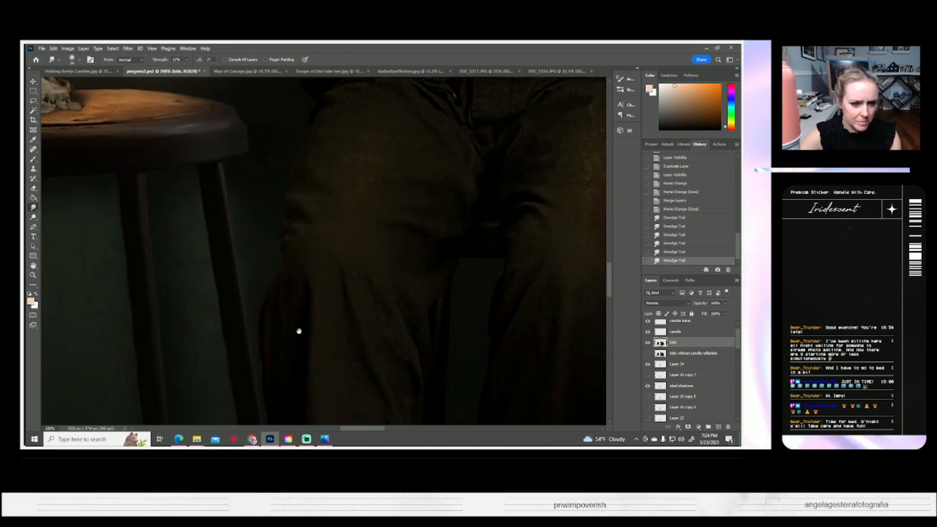
- Smudge the outer edge of the standing boy's lower trouser leg down along the stool's leg
{"action": "left_click_drag", "start_coordinate": [299, 328], "coordinate": [284, 242]}
{"action": "left_click_drag", "start_coordinate": [254, 283], "coordinate": [270, 334]}
{"action": "mouse_move", "coordinate": [251, 305]}
{"action": "left_mouse_down"}
{"action": "mouse_move", "coordinate": [267, 386]}
{"action": "mouse_move", "coordinate": [311, 236]}
{"action": "left_mouse_up"}
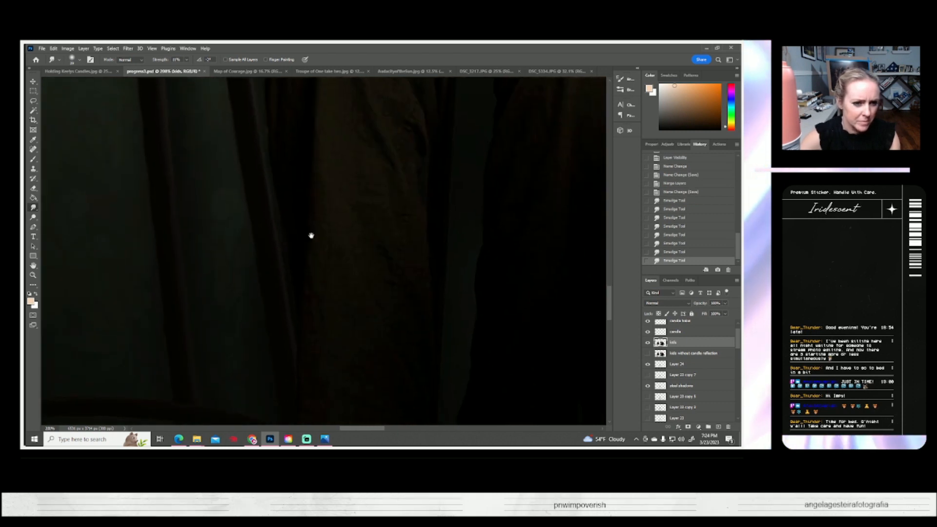
{"action": "mouse_move", "coordinate": [262, 214]}
{"action": "left_mouse_down"}
{"action": "mouse_move", "coordinate": [290, 265]}
{"action": "mouse_move", "coordinate": [289, 342]}
{"action": "left_mouse_up"}
{"action": "left_click_drag", "start_coordinate": [320, 376], "coordinate": [319, 260]}
{"action": "mouse_move", "coordinate": [277, 217]}
{"action": "left_mouse_down"}
{"action": "mouse_move", "coordinate": [289, 373]}
{"action": "mouse_move", "coordinate": [340, 252]}
{"action": "left_mouse_up"}
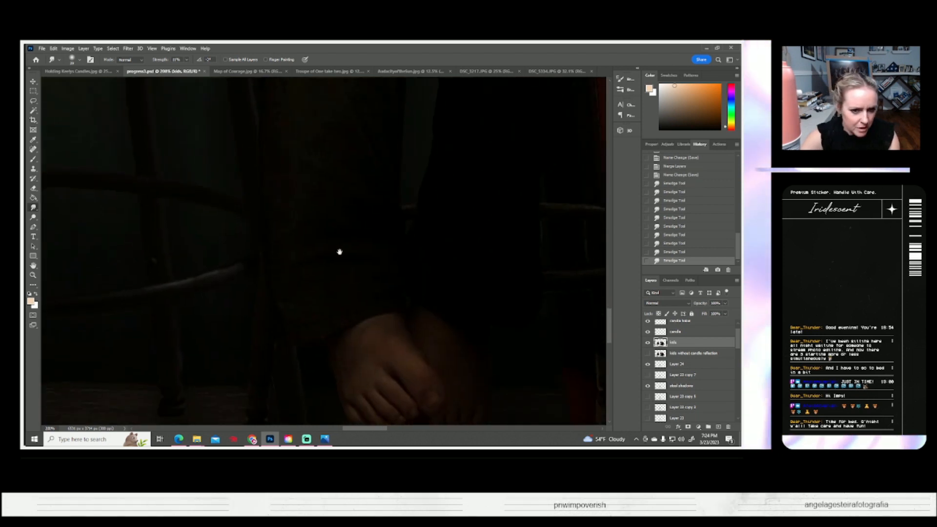
- Smudge the edges around the standing boy's bare feet
{"action": "left_click_drag", "start_coordinate": [296, 350], "coordinate": [266, 237]}
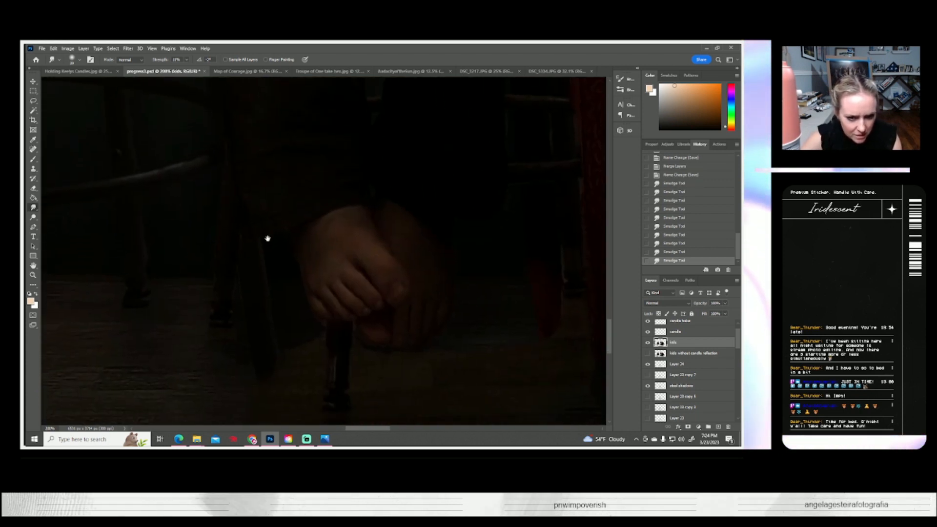
{"action": "mouse_move", "coordinate": [309, 344]}
{"action": "left_mouse_down"}
{"action": "mouse_move", "coordinate": [320, 322]}
{"action": "mouse_move", "coordinate": [318, 366]}
{"action": "mouse_move", "coordinate": [317, 335]}
{"action": "mouse_move", "coordinate": [290, 340]}
{"action": "left_mouse_up"}
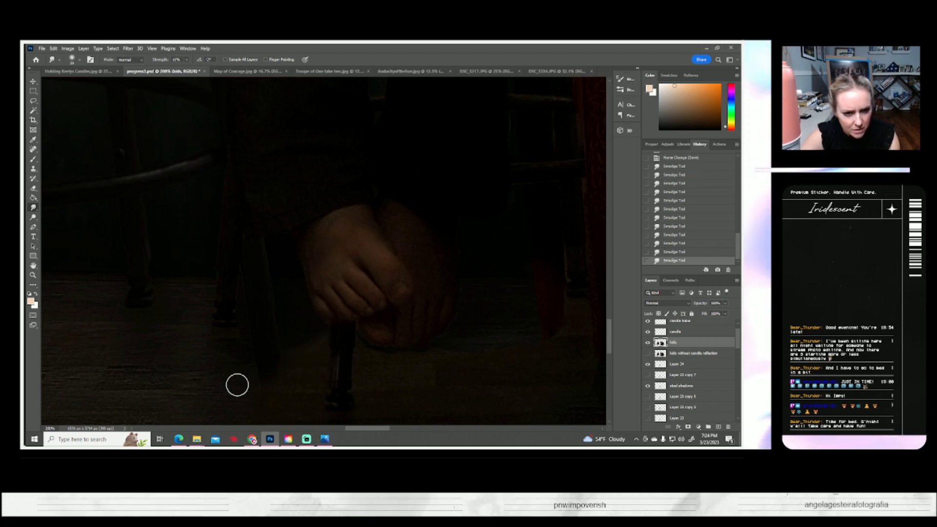
{"action": "left_click_drag", "start_coordinate": [343, 358], "coordinate": [364, 351]}
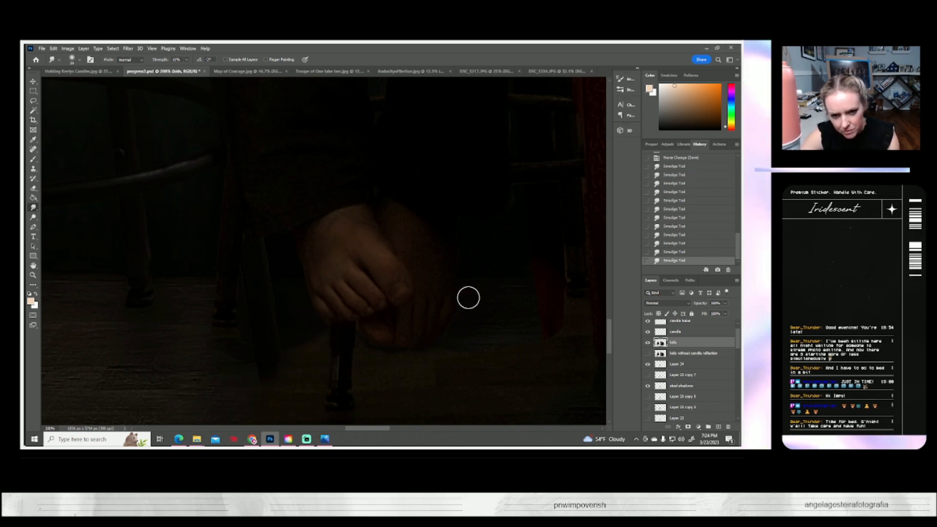
- Inspect the edges from the standing boy's feet up his trousers to the red armchair's arm, checking the kids layer's visibility
{"action": "left_click_drag", "start_coordinate": [445, 325], "coordinate": [147, 391]}
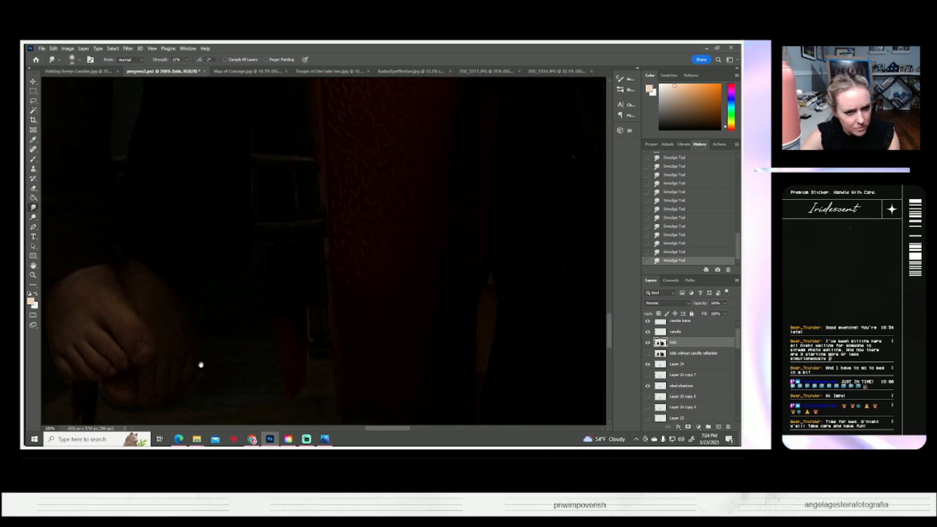
{"action": "left_click_drag", "start_coordinate": [224, 345], "coordinate": [255, 402]}
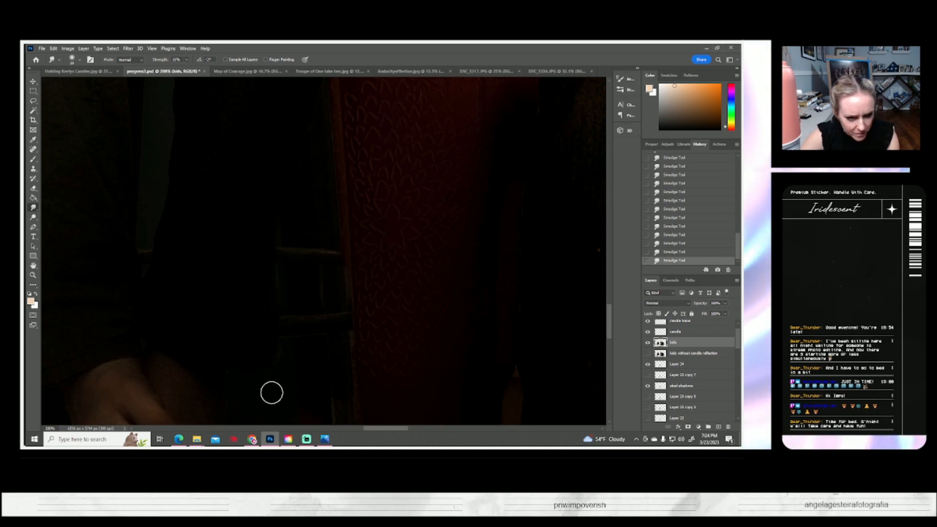
{"action": "left_click_drag", "start_coordinate": [196, 299], "coordinate": [244, 356]}
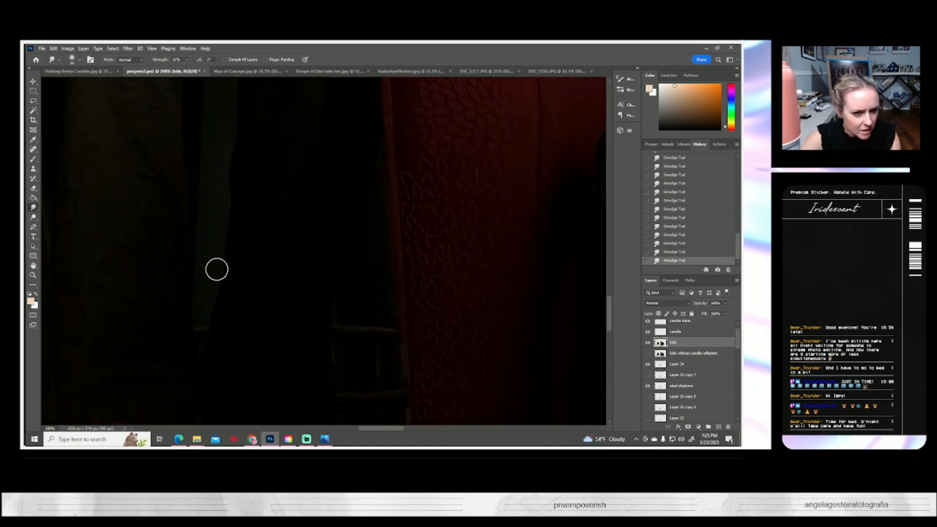
{"action": "left_click_drag", "start_coordinate": [234, 150], "coordinate": [353, 315]}
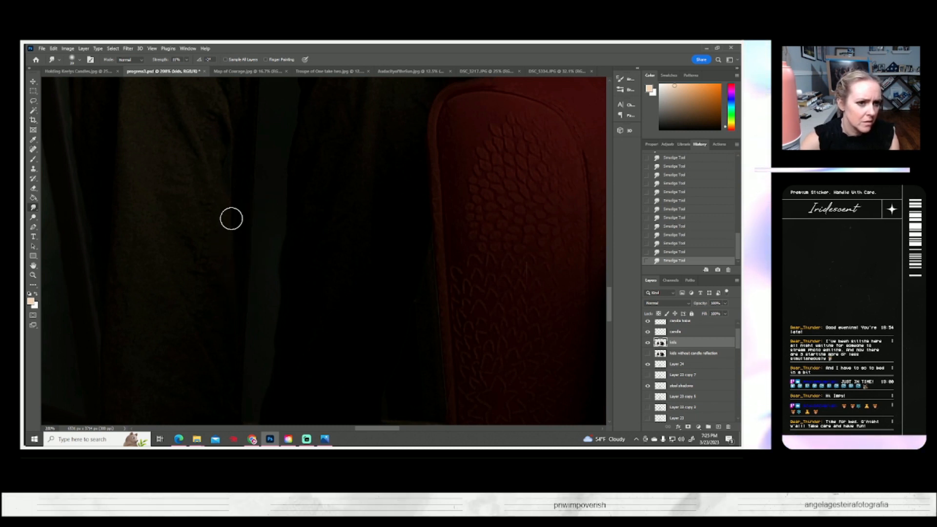
{"action": "left_click_drag", "start_coordinate": [203, 272], "coordinate": [199, 341]}
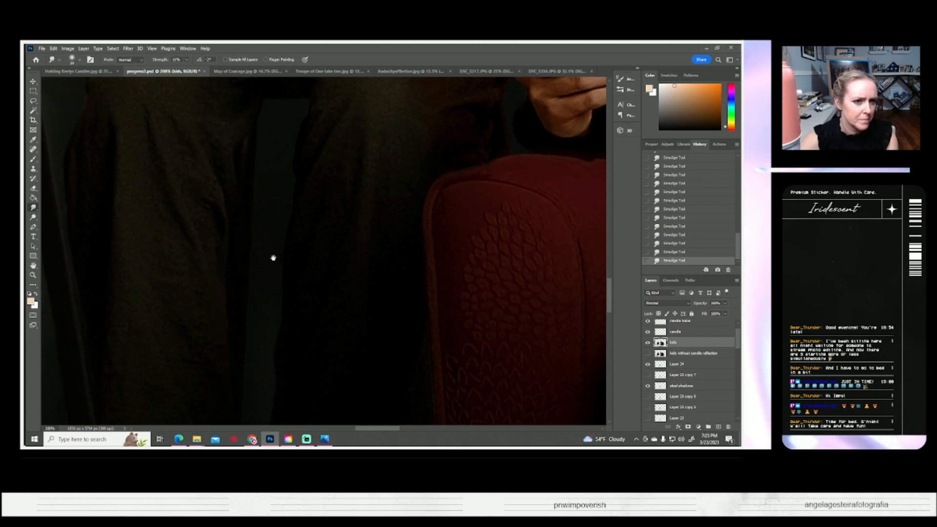
{"action": "left_click_drag", "start_coordinate": [272, 256], "coordinate": [236, 328]}
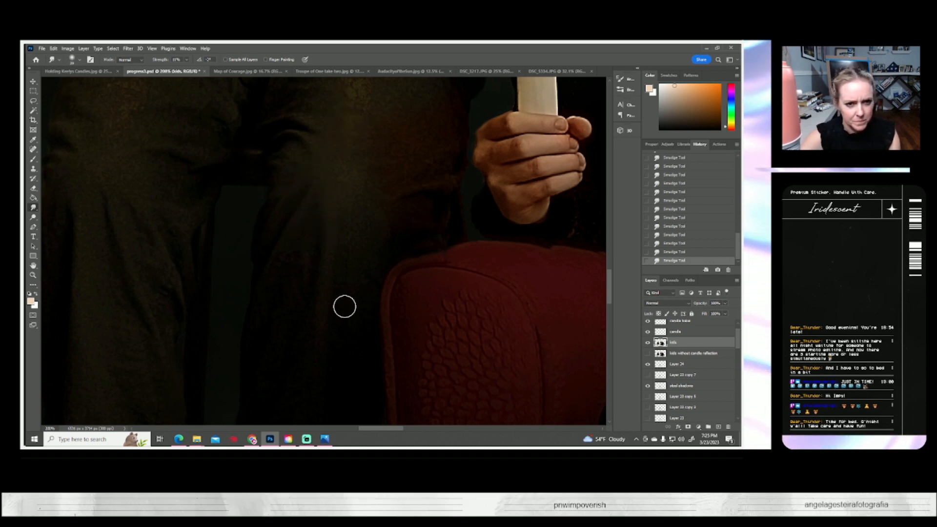
{"action": "left_click_drag", "start_coordinate": [324, 319], "coordinate": [252, 121]}
{"action": "mouse_move", "coordinate": [287, 153]}
{"action": "left_mouse_down"}
{"action": "mouse_move", "coordinate": [261, 244]}
{"action": "mouse_move", "coordinate": [272, 314]}
{"action": "mouse_move", "coordinate": [252, 366]}
{"action": "left_mouse_up"}
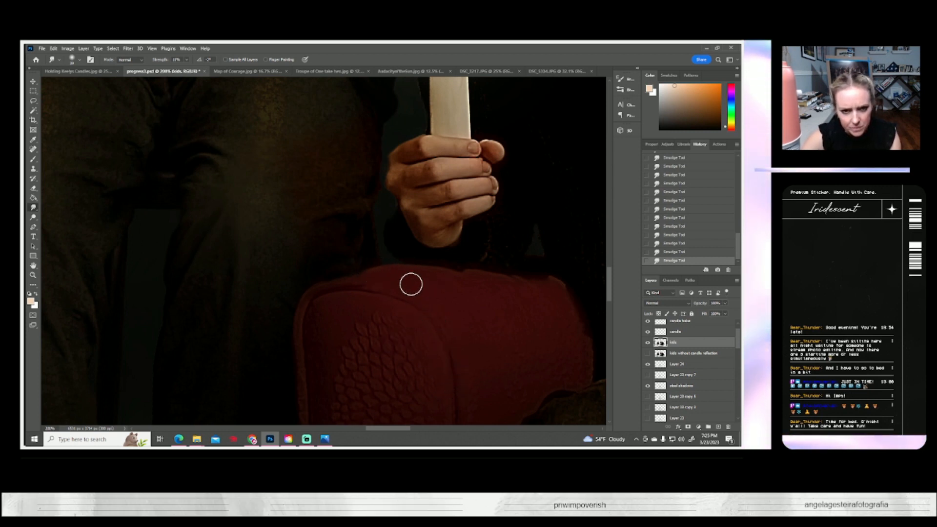
{"action": "left_click_drag", "start_coordinate": [452, 312], "coordinate": [307, 299]}
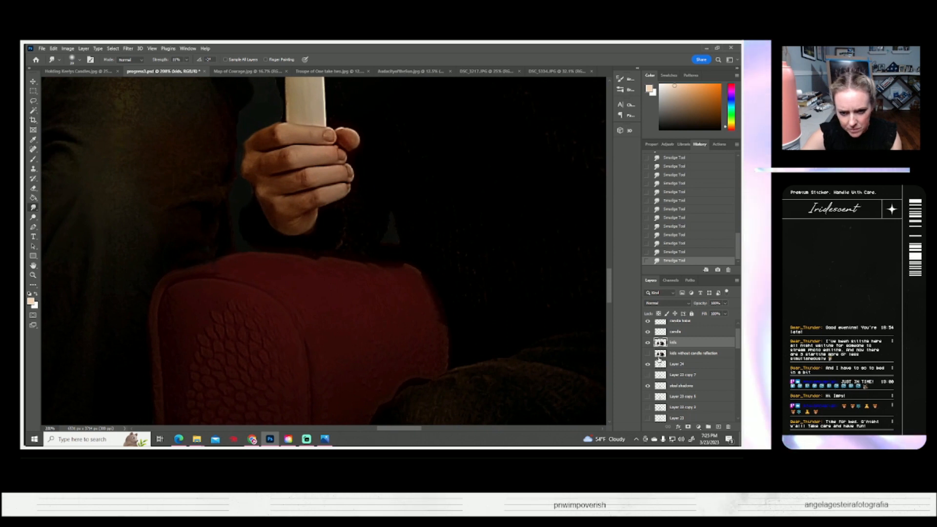
{"action": "left_click", "coordinate": [648, 342]}
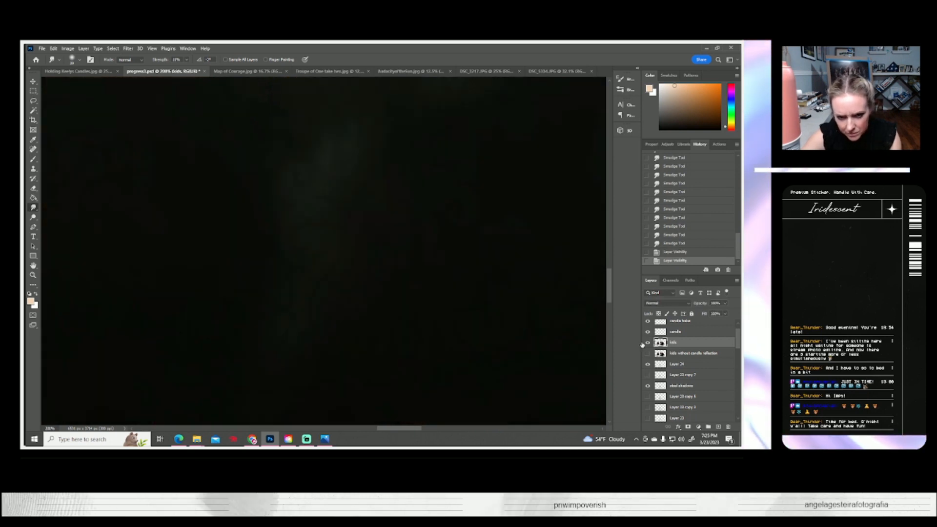
{"action": "left_click", "coordinate": [648, 342]}
- Smudge the upper edge of the red armchair's arm beneath the candle-holding hand and darken it with the Burn tool
{"action": "mouse_move", "coordinate": [448, 380]}
{"action": "left_mouse_down"}
{"action": "mouse_move", "coordinate": [404, 388]}
{"action": "mouse_move", "coordinate": [401, 401]}
{"action": "mouse_move", "coordinate": [437, 330]}
{"action": "mouse_move", "coordinate": [435, 361]}
{"action": "mouse_move", "coordinate": [440, 352]}
{"action": "mouse_move", "coordinate": [421, 322]}
{"action": "mouse_move", "coordinate": [415, 272]}
{"action": "mouse_move", "coordinate": [331, 265]}
{"action": "left_mouse_up"}
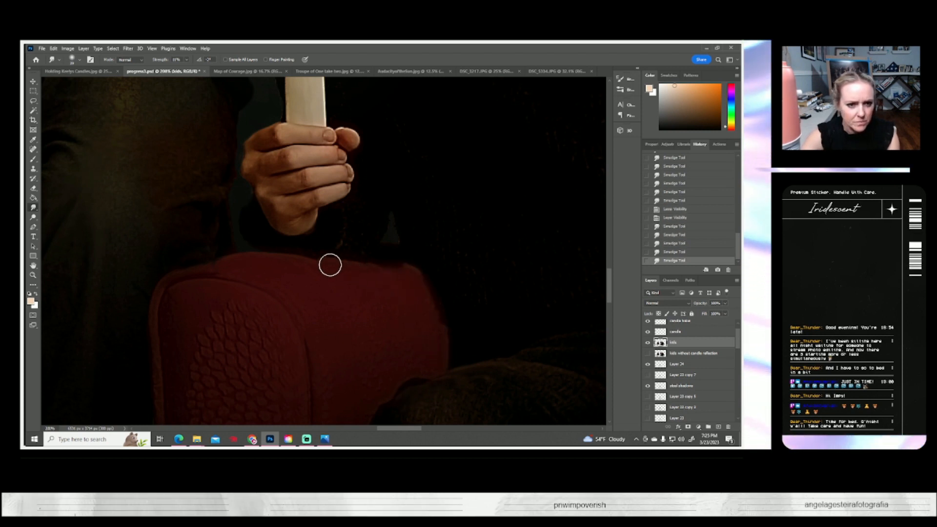
{"action": "left_click", "coordinate": [34, 218]}
{"action": "left_click", "coordinate": [57, 215]}
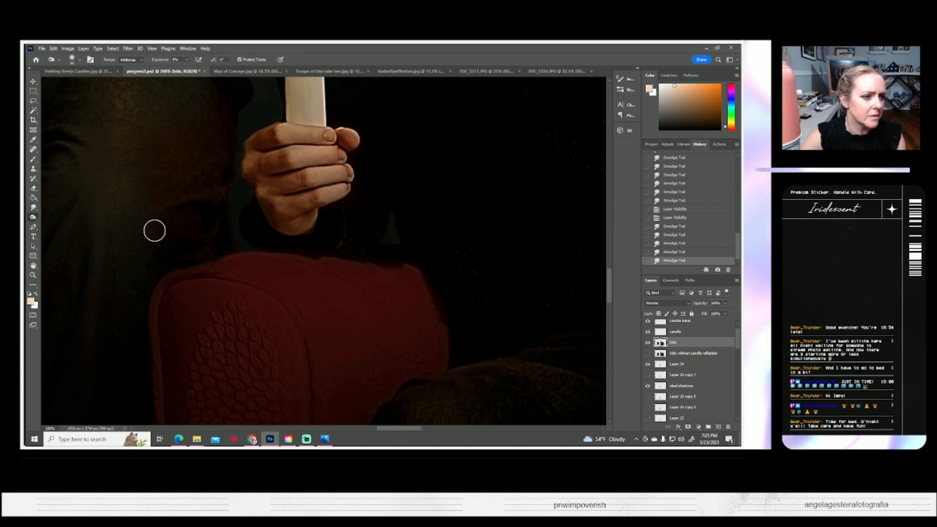
{"action": "mouse_move", "coordinate": [320, 263]}
{"action": "left_mouse_down"}
{"action": "mouse_move", "coordinate": [329, 266]}
{"action": "mouse_move", "coordinate": [275, 251]}
{"action": "left_mouse_up"}
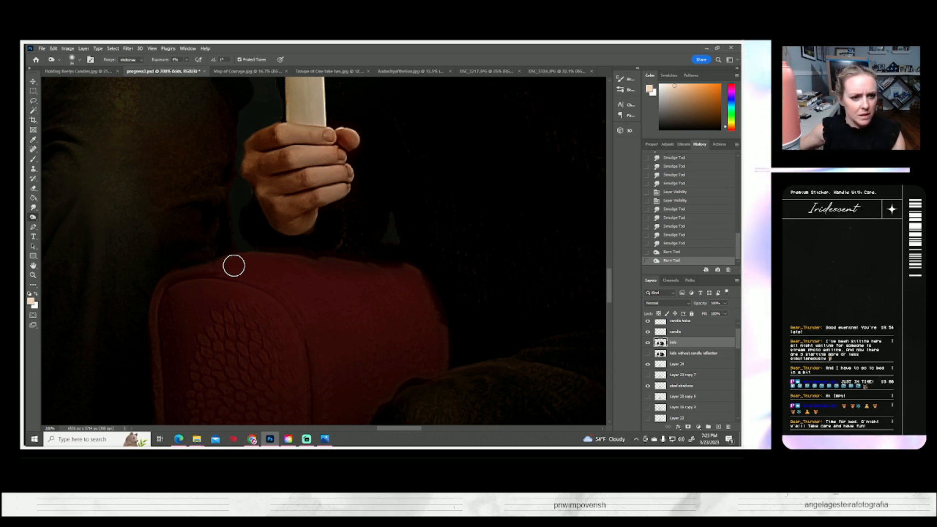
- Lasso the strip along the armrest's upper edge on the kids layer and copy it to a new layer
{"action": "left_click", "coordinate": [34, 101]}
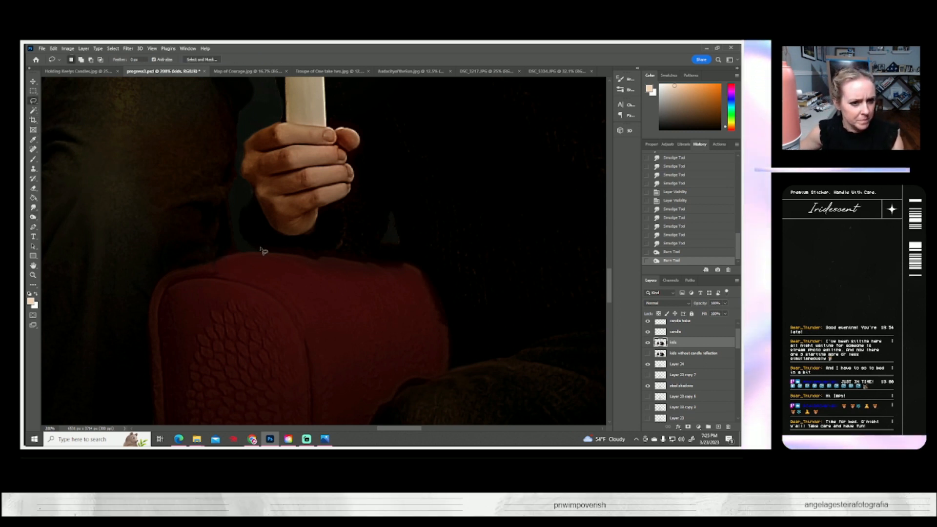
{"action": "mouse_move", "coordinate": [260, 248]}
{"action": "left_mouse_down"}
{"action": "mouse_move", "coordinate": [229, 254]}
{"action": "mouse_move", "coordinate": [356, 285]}
{"action": "mouse_move", "coordinate": [424, 279]}
{"action": "mouse_move", "coordinate": [409, 264]}
{"action": "mouse_move", "coordinate": [332, 251]}
{"action": "left_mouse_up"}
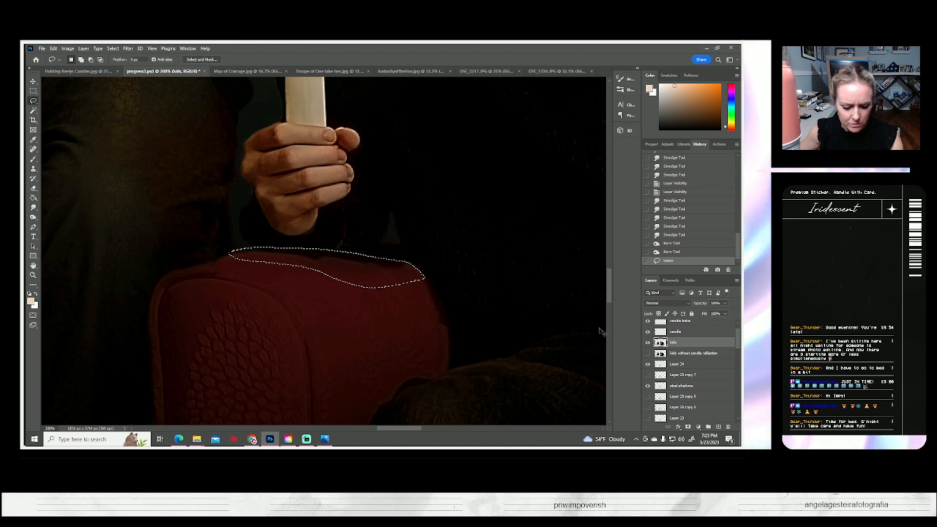
{"action": "key", "text": "ctrl+c"}
{"action": "key", "text": "ctrl+v"}
- Darken the copied armrest strip with Brightness/Contrast, setting the brightness to -121
{"action": "left_click", "coordinate": [68, 48]}
{"action": "mouse_move", "coordinate": [74, 68]}
{"action": "left_click", "coordinate": [205, 67]}
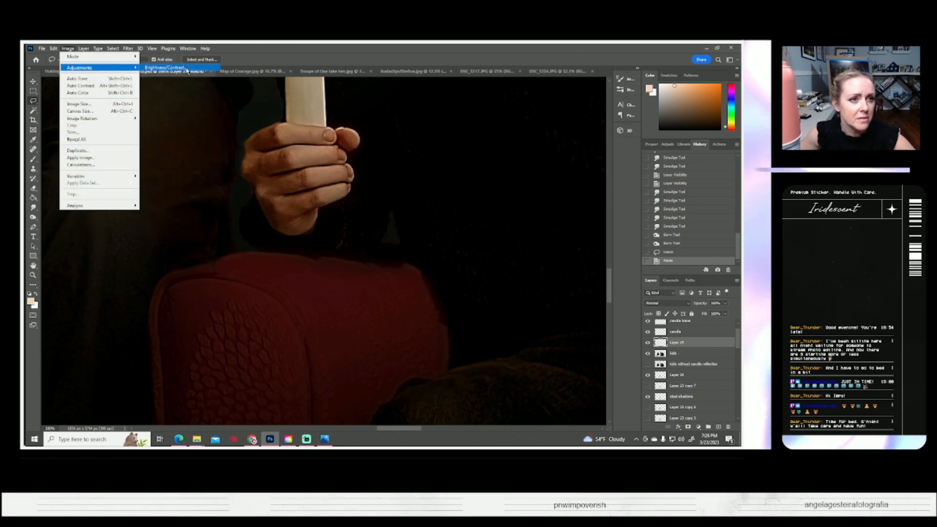
{"action": "left_click_drag", "start_coordinate": [518, 170], "coordinate": [503, 172]}
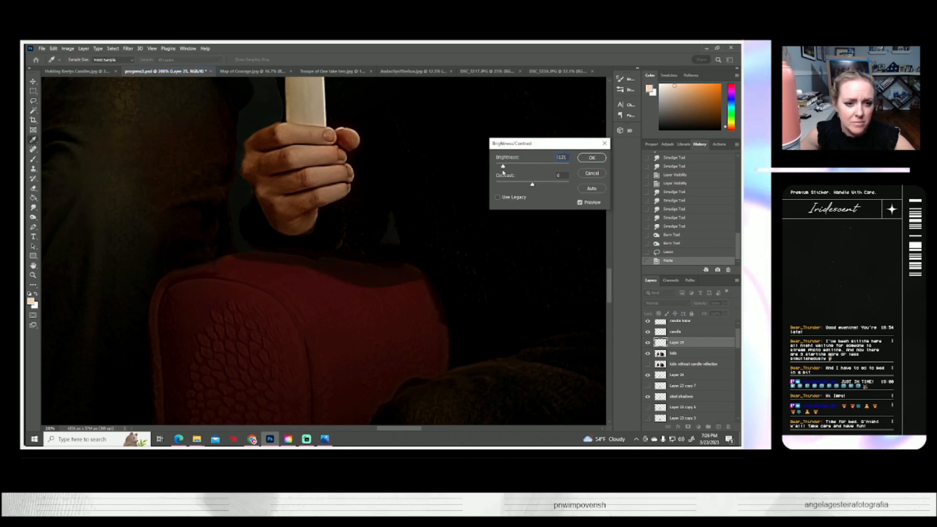
{"action": "left_click", "coordinate": [591, 157]}
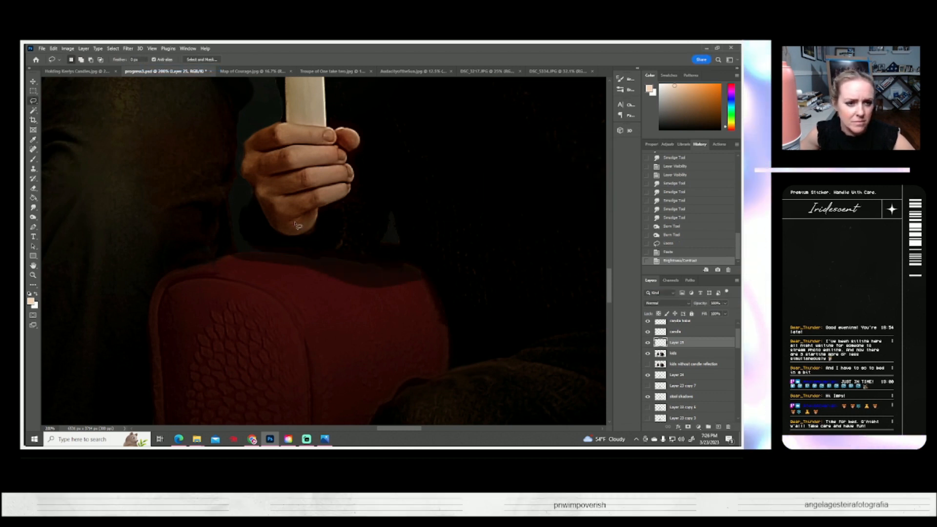
- Erase the hard lower edge of the darkened armrest strip with a soft round eraser at 100% opacity
{"action": "left_click", "coordinate": [34, 189]}
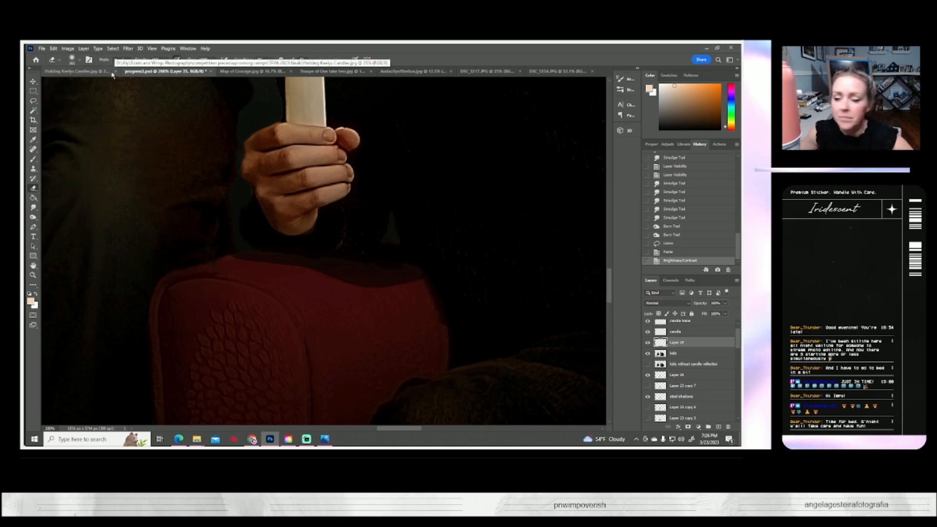
{"action": "left_click", "coordinate": [76, 61]}
{"action": "left_click", "coordinate": [79, 84]}
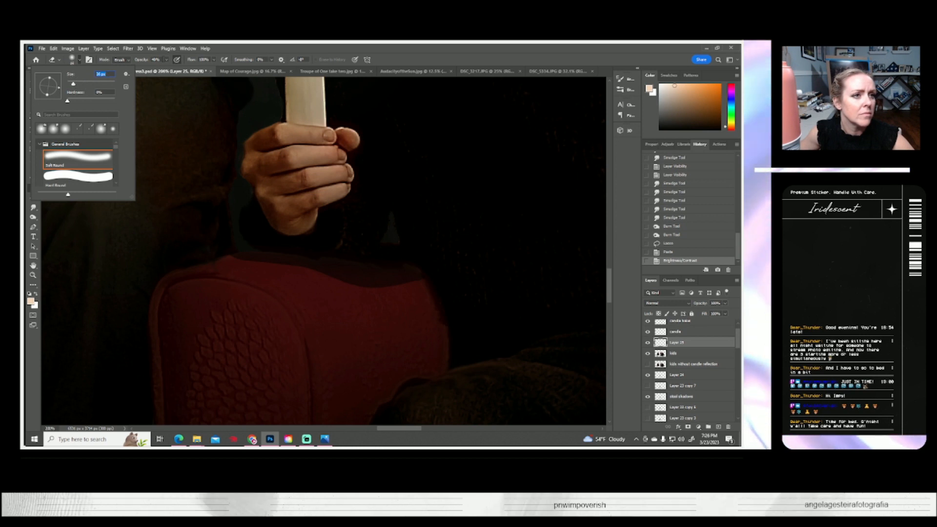
{"action": "left_click", "coordinate": [165, 60]}
{"action": "left_click_drag", "start_coordinate": [167, 71], "coordinate": [187, 74]}
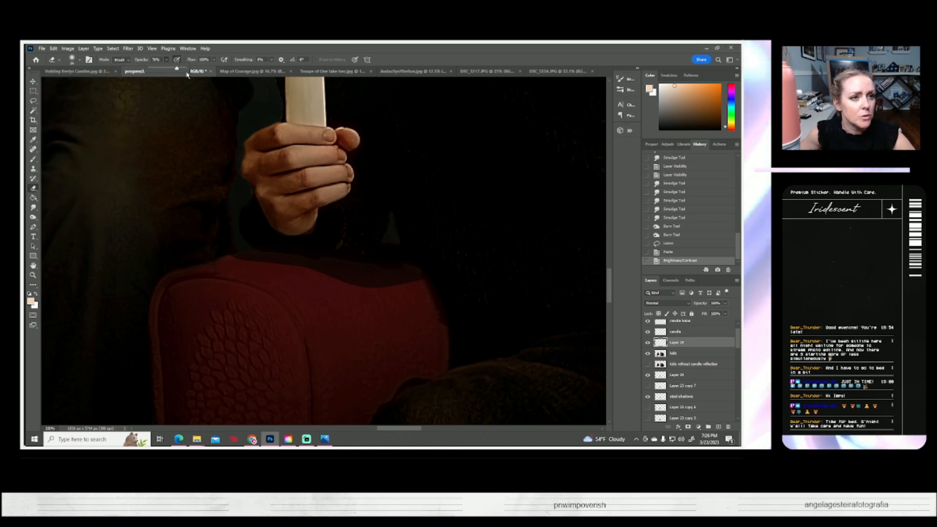
{"action": "left_click_drag", "start_coordinate": [228, 255], "coordinate": [293, 267]}
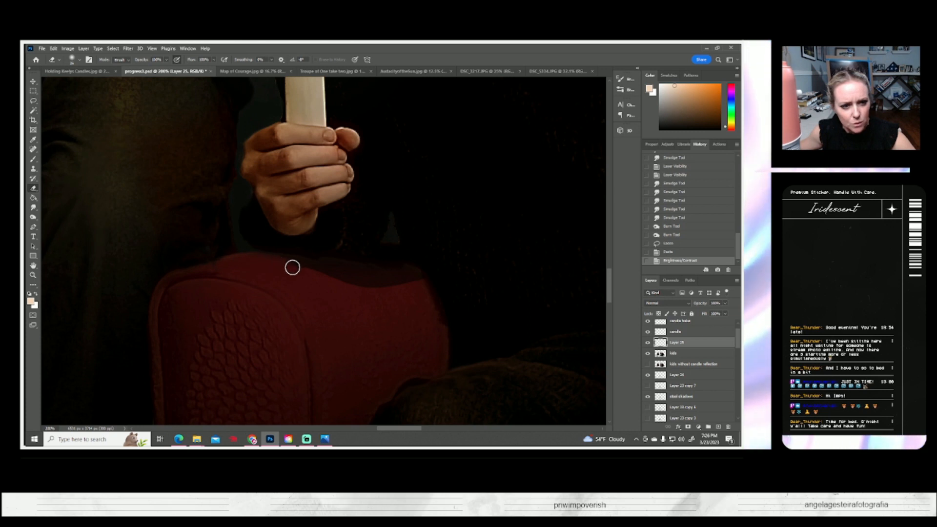
{"action": "left_click_drag", "start_coordinate": [344, 282], "coordinate": [390, 287]}
{"action": "left_click_drag", "start_coordinate": [470, 271], "coordinate": [474, 274]}
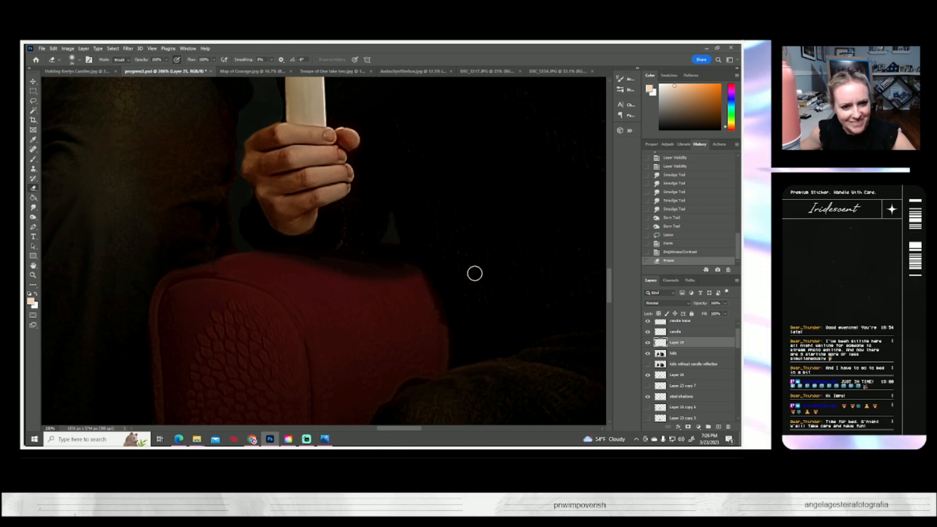
- Compare the armrest with and without the shading layer, and soften the remaining shadow along its upper edge with a reduced eraser opacity
{"action": "left_click", "coordinate": [646, 343]}
{"action": "left_click", "coordinate": [646, 343]}
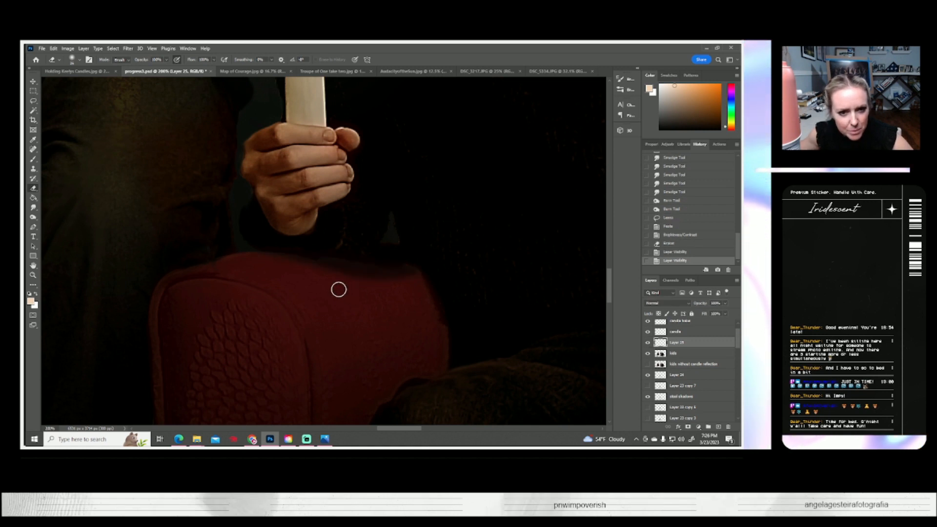
{"action": "left_click_drag", "start_coordinate": [433, 277], "coordinate": [512, 265]}
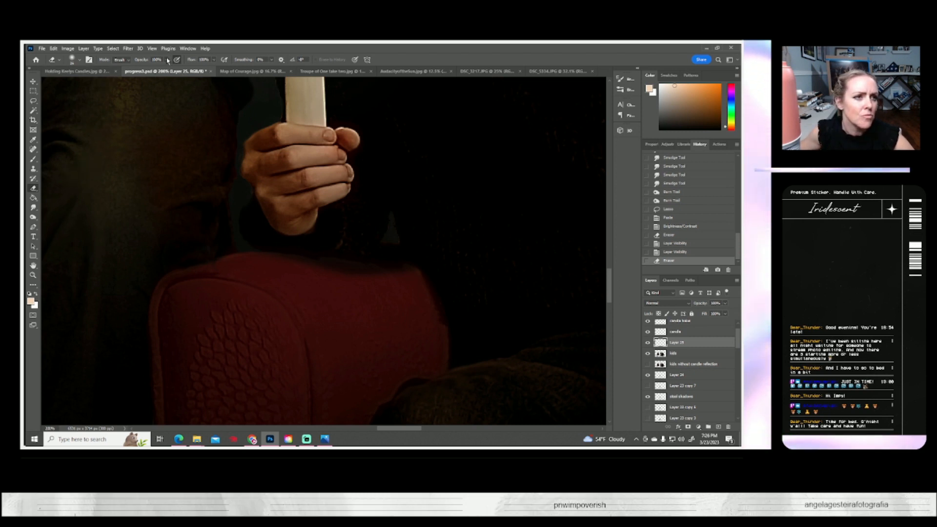
{"action": "left_click", "coordinate": [145, 69]}
{"action": "mouse_move", "coordinate": [241, 265]}
{"action": "left_mouse_down"}
{"action": "mouse_move", "coordinate": [295, 264]}
{"action": "mouse_move", "coordinate": [336, 280]}
{"action": "mouse_move", "coordinate": [323, 284]}
{"action": "mouse_move", "coordinate": [320, 270]}
{"action": "mouse_move", "coordinate": [460, 265]}
{"action": "left_mouse_up"}
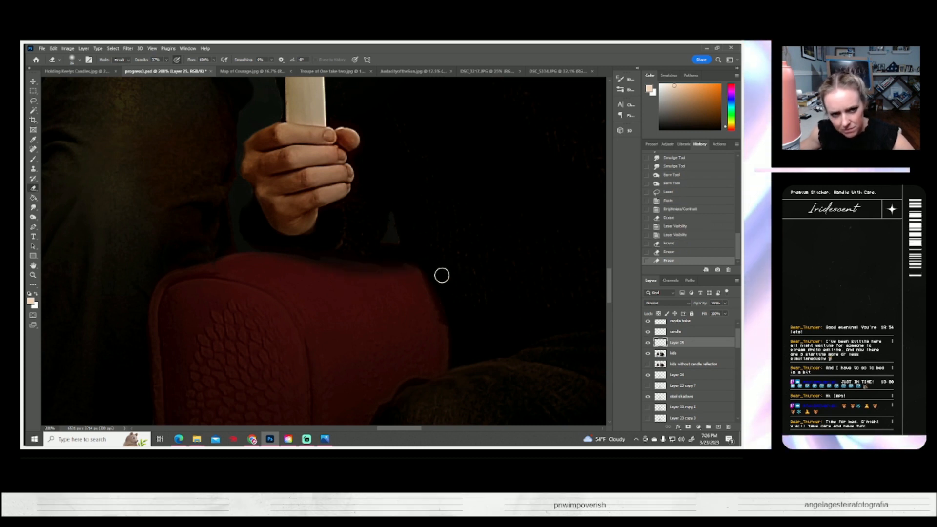
- Check the armrest shading against the whole portrait and lower the shading layer's opacity to about 60%
{"action": "left_click", "coordinate": [33, 275]}
{"action": "left_click", "coordinate": [249, 59]}
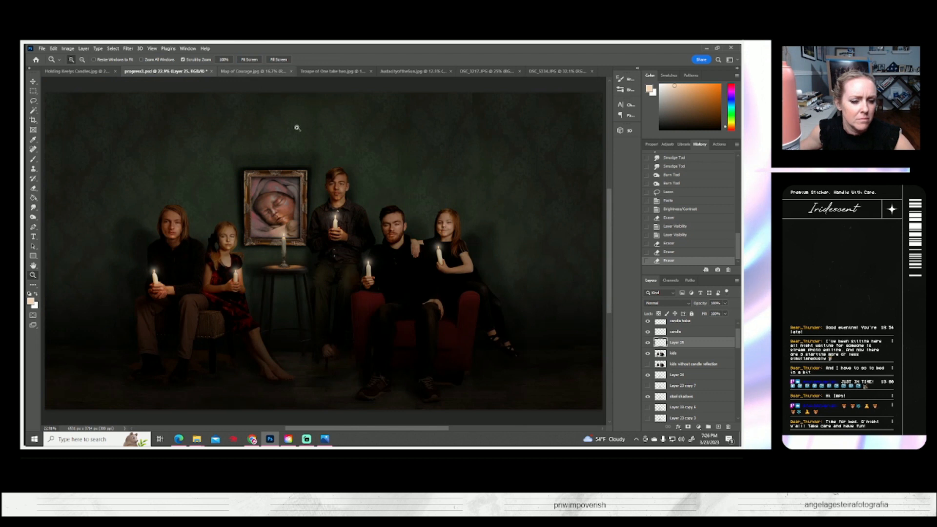
{"action": "left_click", "coordinate": [648, 342]}
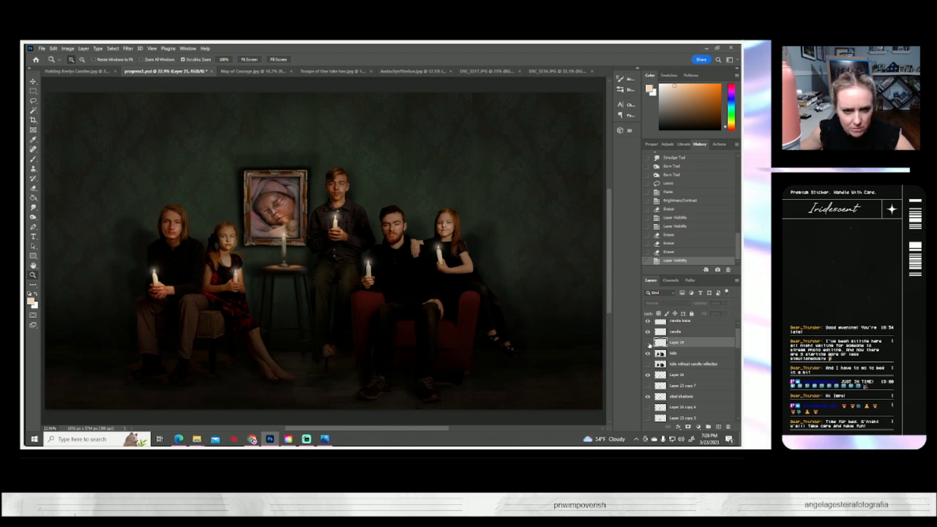
{"action": "left_click", "coordinate": [648, 342]}
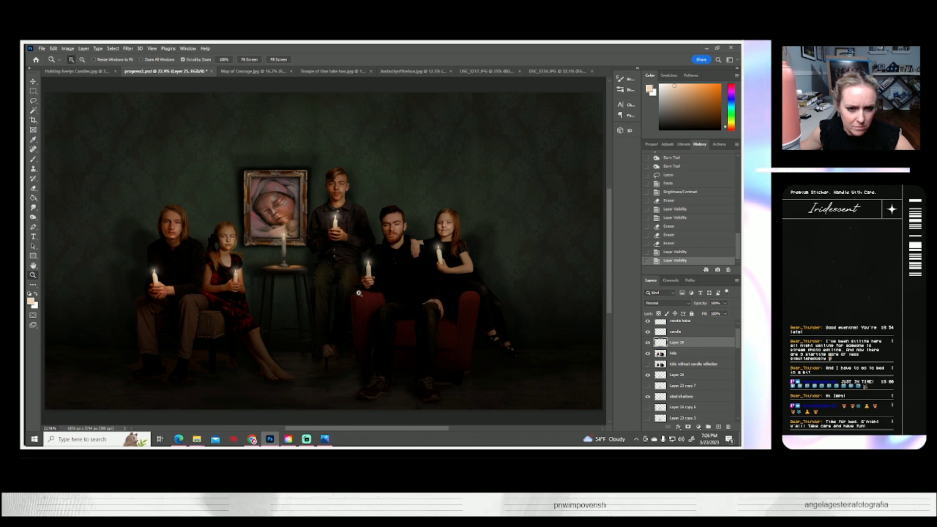
{"action": "left_click", "coordinate": [725, 303]}
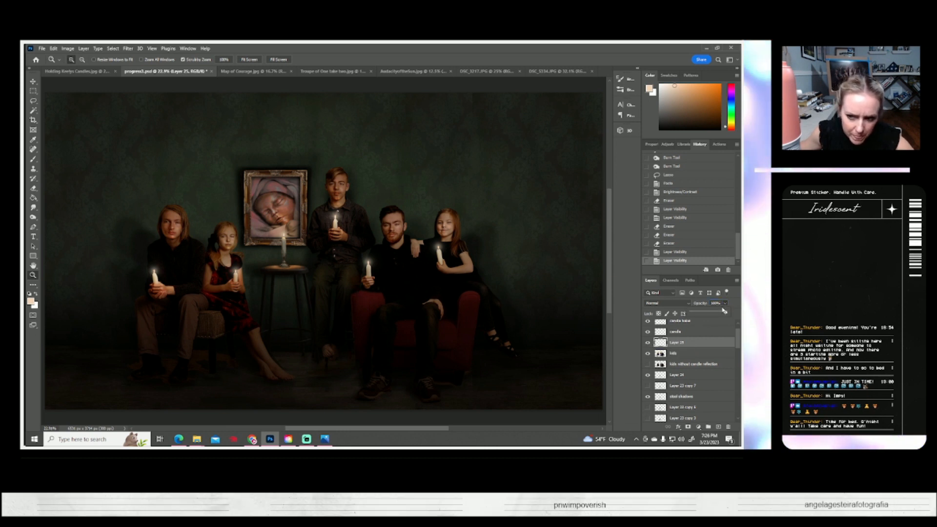
{"action": "left_click_drag", "start_coordinate": [723, 314], "coordinate": [711, 315]}
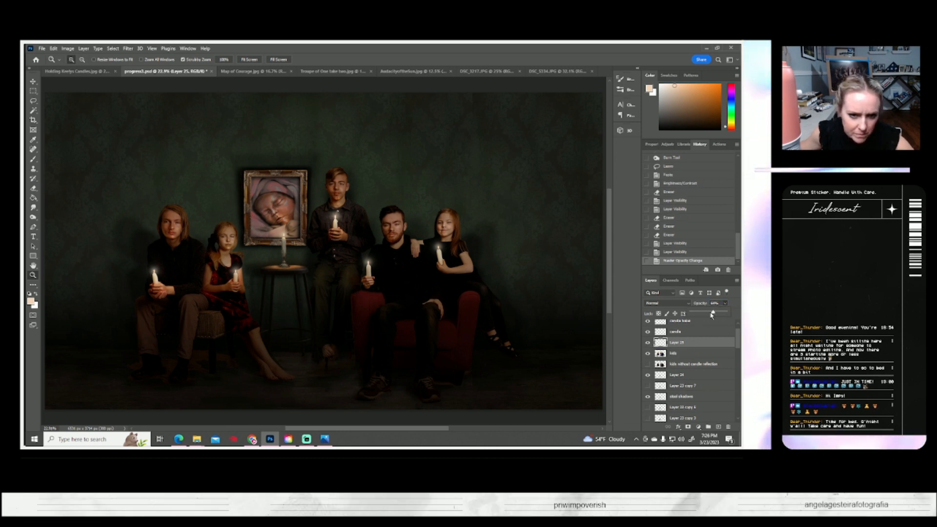
- Merge the armrest shading layer with the kids layer and save the document
{"action": "left_click", "coordinate": [670, 354], "text": "shift"}
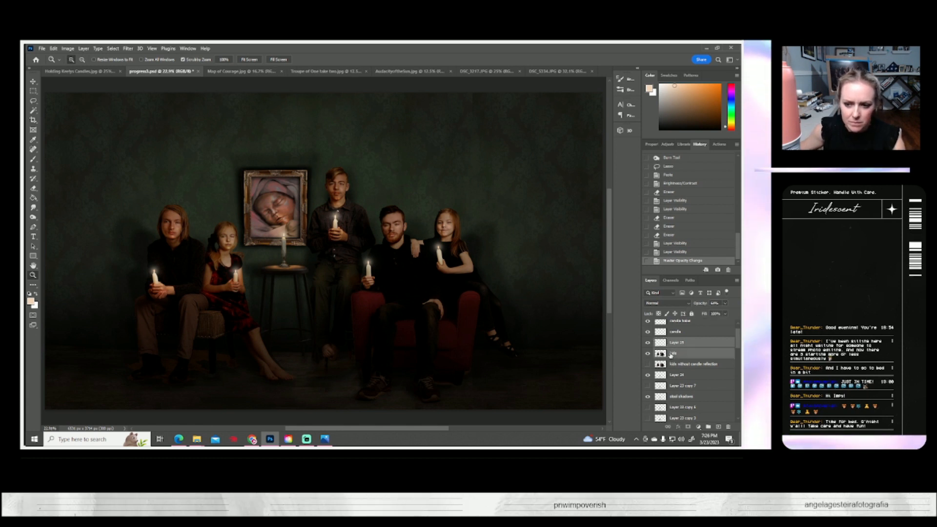
{"action": "right_click", "coordinate": [670, 354]}
{"action": "left_click", "coordinate": [587, 337]}
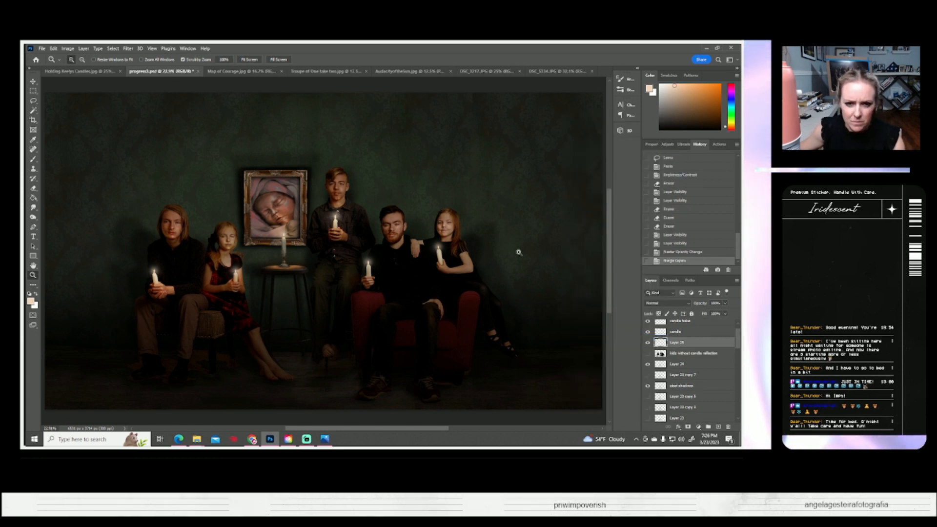
{"action": "key", "text": "ctrl+s"}
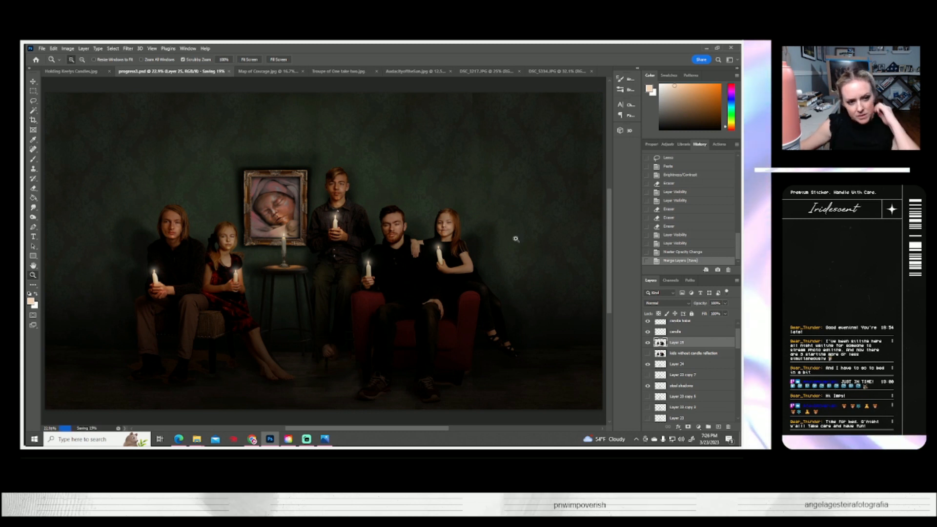
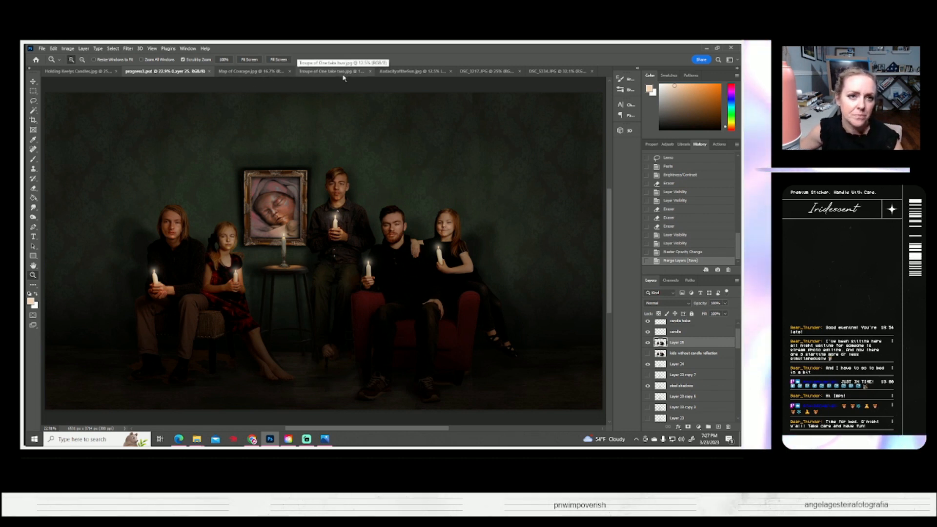
- Close the two DSC reference photos and return to the family portrait
{"action": "left_click", "coordinate": [501, 73]}
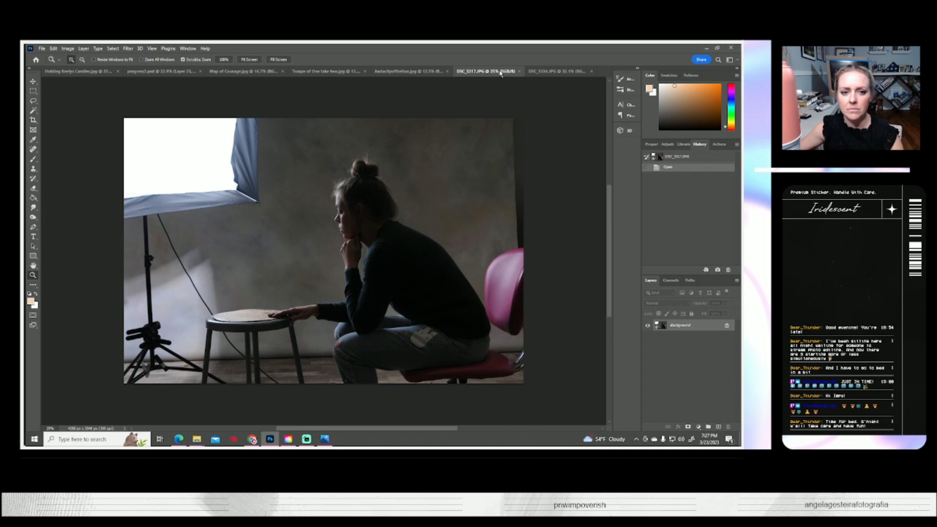
{"action": "left_click", "coordinate": [520, 71]}
{"action": "left_click", "coordinate": [540, 72]}
{"action": "left_click", "coordinate": [578, 71]}
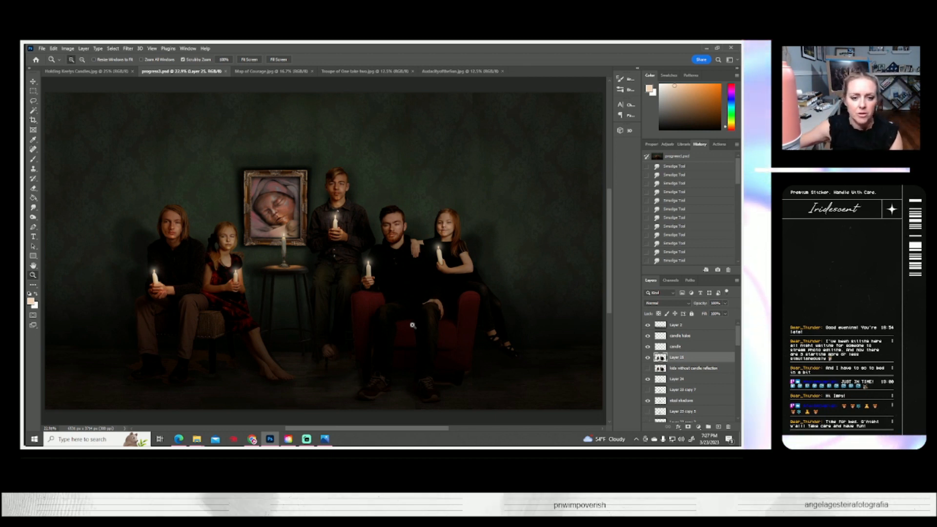
- Compare the two seated figures beside the framed baby picture with and without the merged figures layer, and save the document
{"action": "left_click_drag", "start_coordinate": [176, 276], "coordinate": [176, 276]}
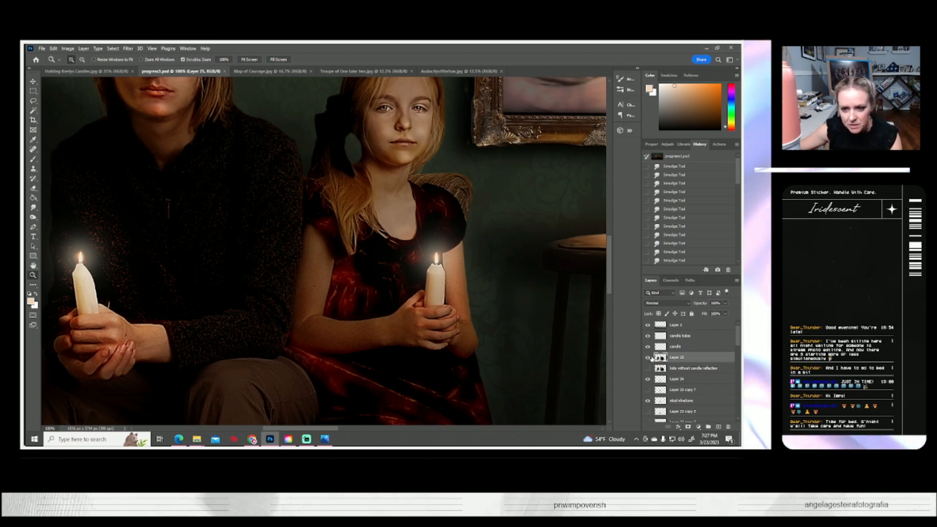
{"action": "left_click", "coordinate": [648, 358]}
{"action": "left_click", "coordinate": [648, 357]}
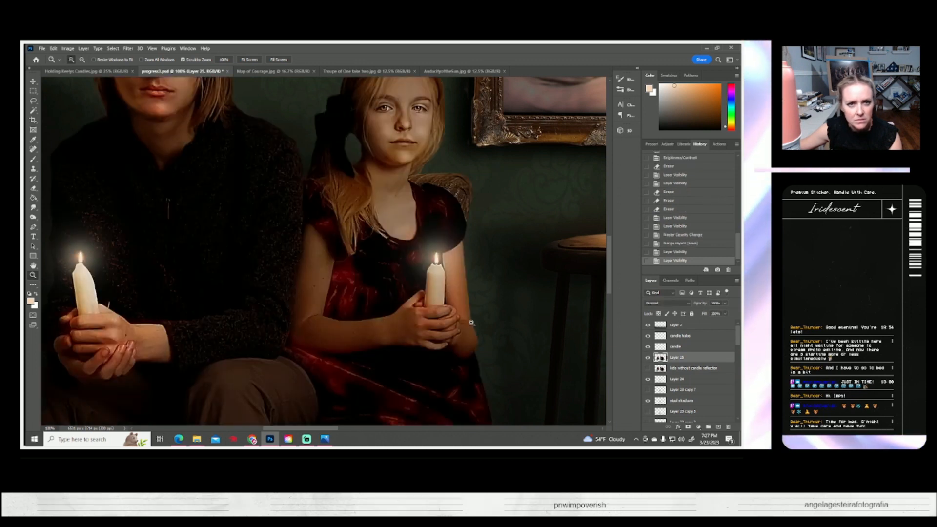
{"action": "key", "text": "ctrl+0"}
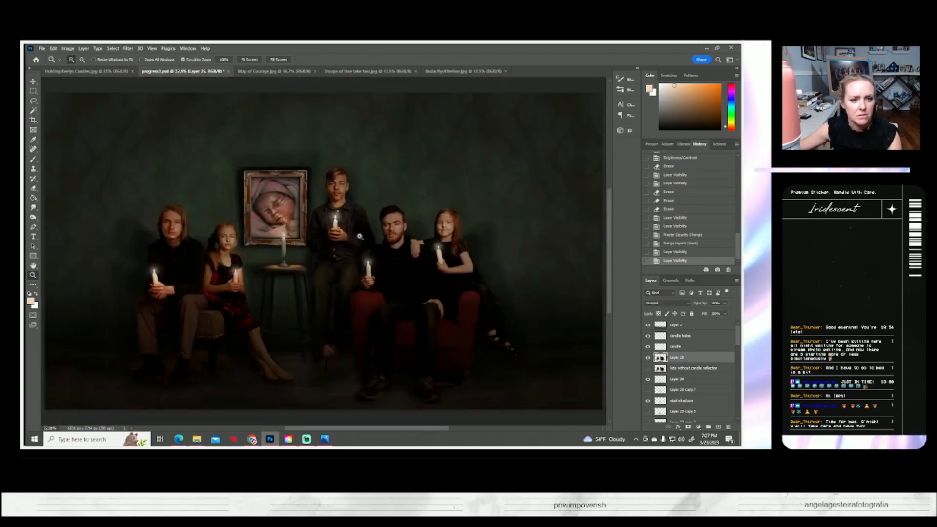
{"action": "key", "text": "ctrl+s"}
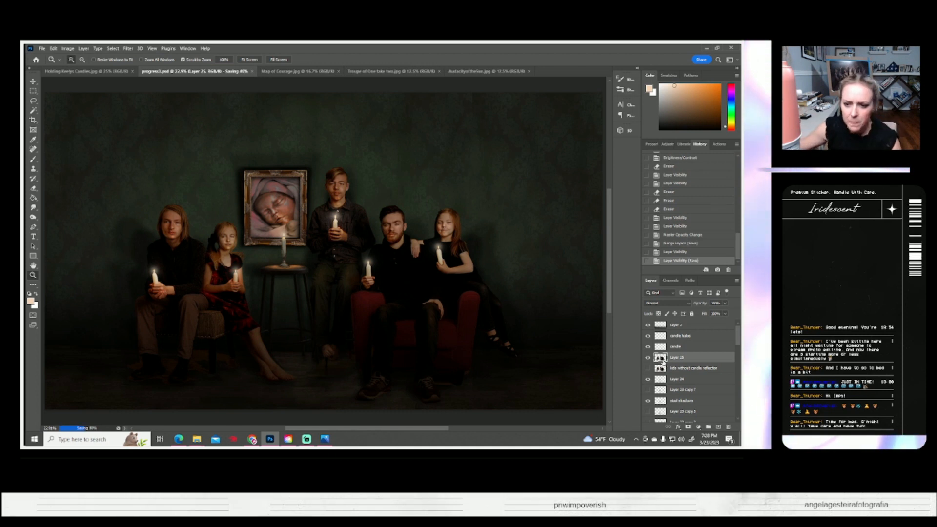
- Smudge the cut-out edges along the bearded man's shoulder and sleeve and around the hand resting on his shoulder
{"action": "left_click_drag", "start_coordinate": [405, 272], "coordinate": [416, 269]}
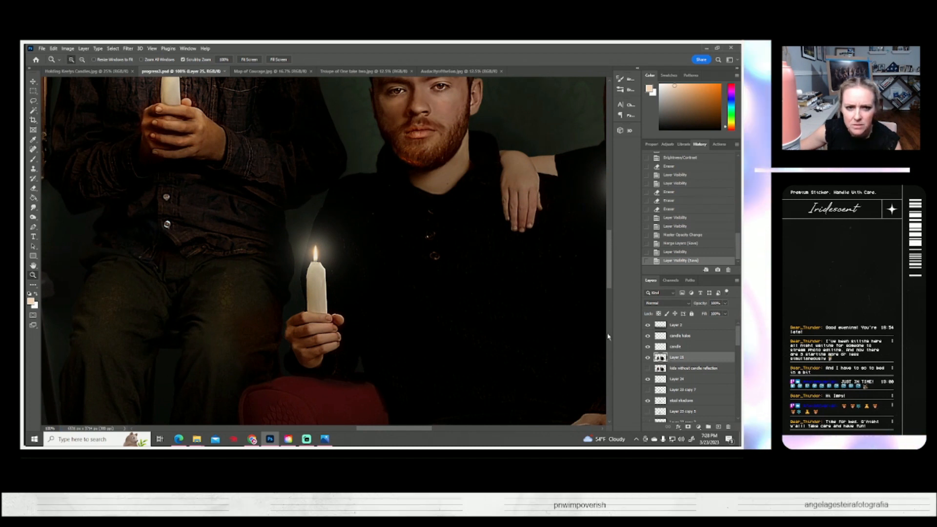
{"action": "left_click", "coordinate": [34, 101]}
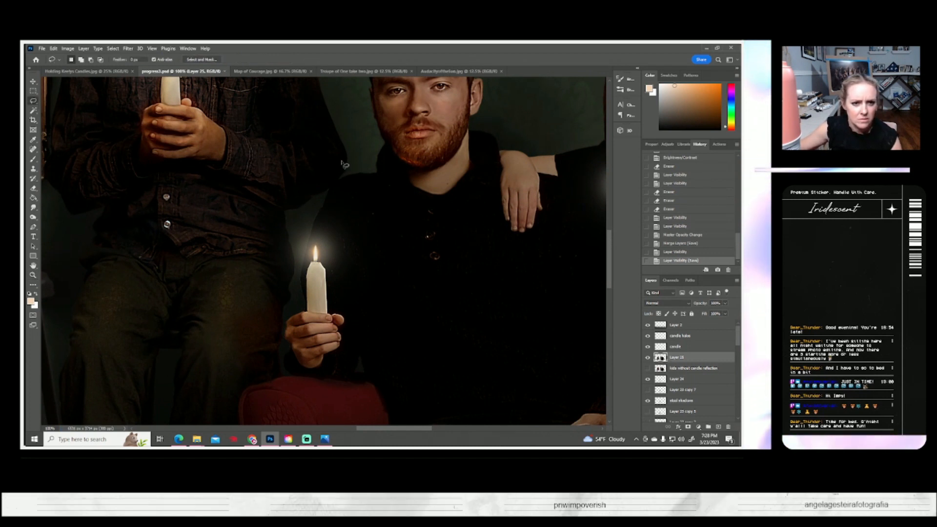
{"action": "left_click", "coordinate": [33, 207]}
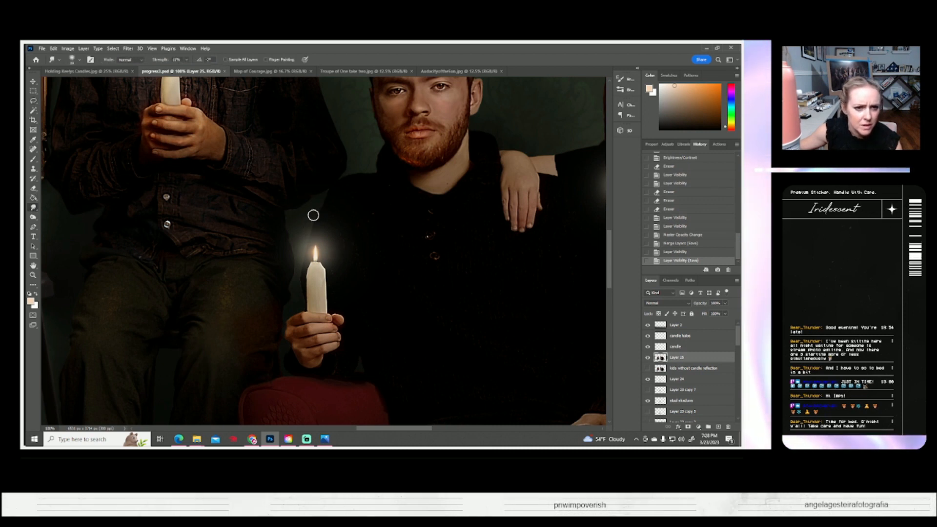
{"action": "left_click_drag", "start_coordinate": [314, 215], "coordinate": [306, 230]}
{"action": "mouse_move", "coordinate": [332, 187]}
{"action": "left_mouse_down"}
{"action": "mouse_move", "coordinate": [286, 214]}
{"action": "mouse_move", "coordinate": [288, 235]}
{"action": "mouse_move", "coordinate": [290, 213]}
{"action": "mouse_move", "coordinate": [344, 177]}
{"action": "mouse_move", "coordinate": [378, 172]}
{"action": "mouse_move", "coordinate": [384, 144]}
{"action": "mouse_move", "coordinate": [372, 182]}
{"action": "mouse_move", "coordinate": [347, 168]}
{"action": "left_mouse_up"}
{"action": "left_click_drag", "start_coordinate": [362, 215], "coordinate": [370, 222]}
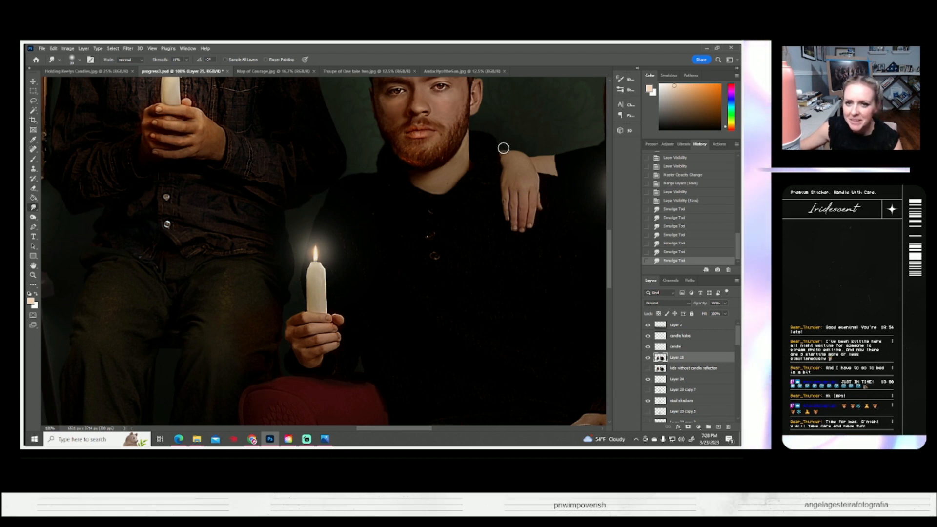
{"action": "mouse_move", "coordinate": [511, 147]}
{"action": "left_mouse_down"}
{"action": "mouse_move", "coordinate": [589, 152]}
{"action": "mouse_move", "coordinate": [557, 157]}
{"action": "mouse_move", "coordinate": [556, 183]}
{"action": "left_mouse_up"}
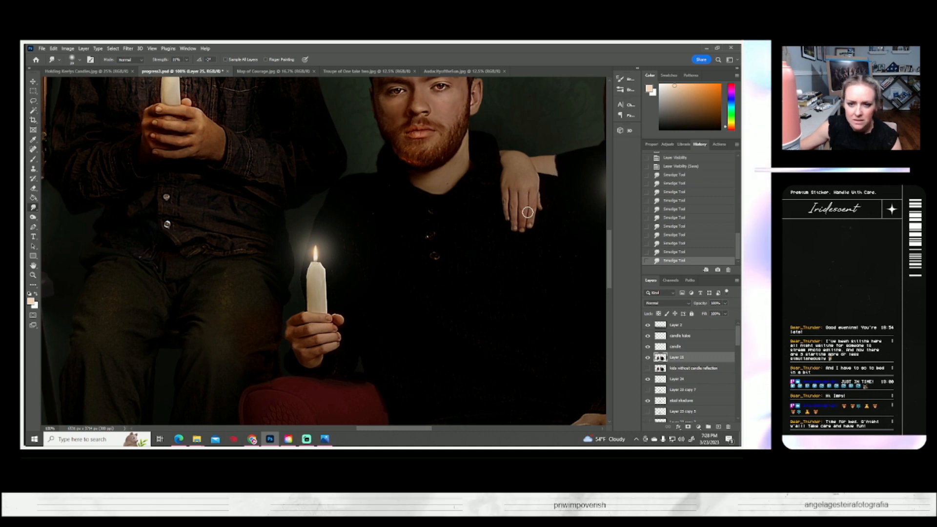
- Lasso a freehand area around the bearded man's candle, hand, torso and the adjacent edge of the red armrest
{"action": "scroll", "coordinate": [388, 256], "scroll_direction": "up", "scroll_amount": 3}
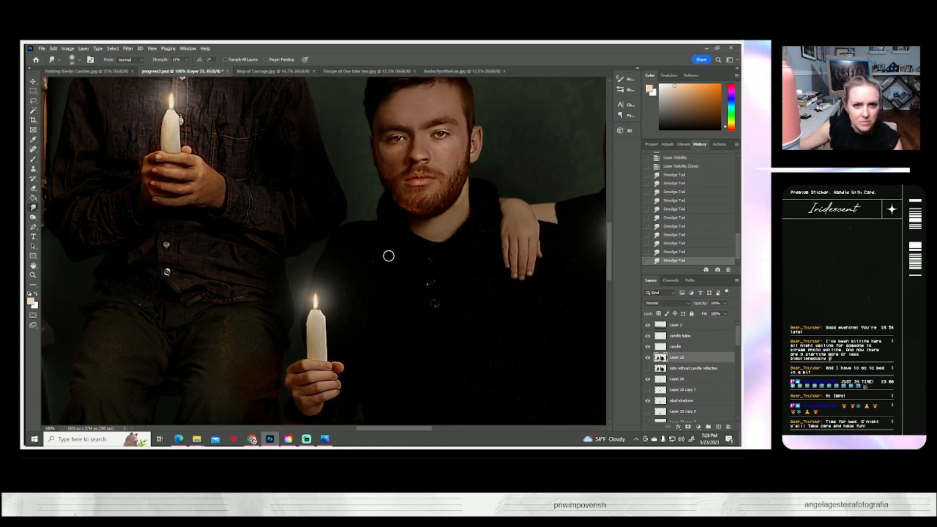
{"action": "scroll", "coordinate": [389, 255], "scroll_direction": "down", "scroll_amount": 3}
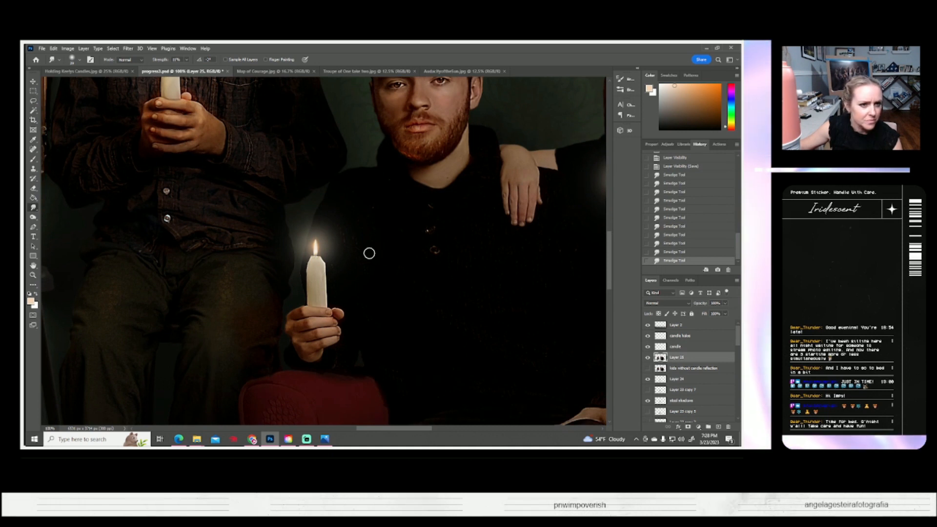
{"action": "scroll", "coordinate": [287, 239], "scroll_direction": "up", "scroll_amount": 6}
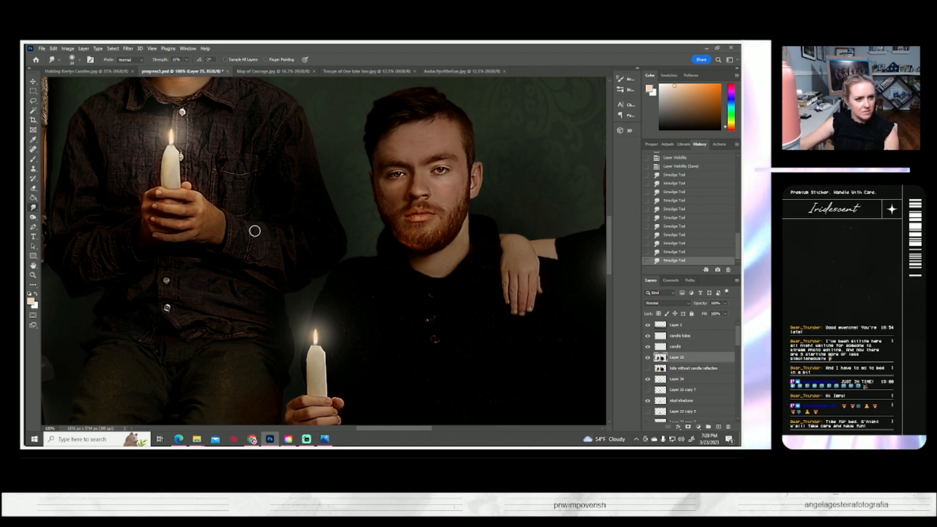
{"action": "scroll", "coordinate": [255, 234], "scroll_direction": "down", "scroll_amount": 3}
{"action": "scroll", "coordinate": [255, 231], "scroll_direction": "down", "scroll_amount": 4}
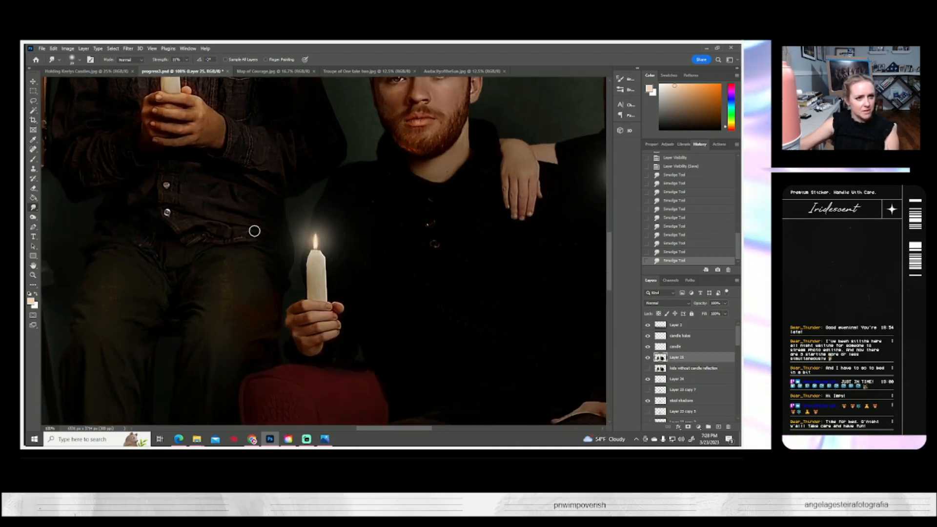
{"action": "scroll", "coordinate": [255, 231], "scroll_direction": "down", "scroll_amount": 2}
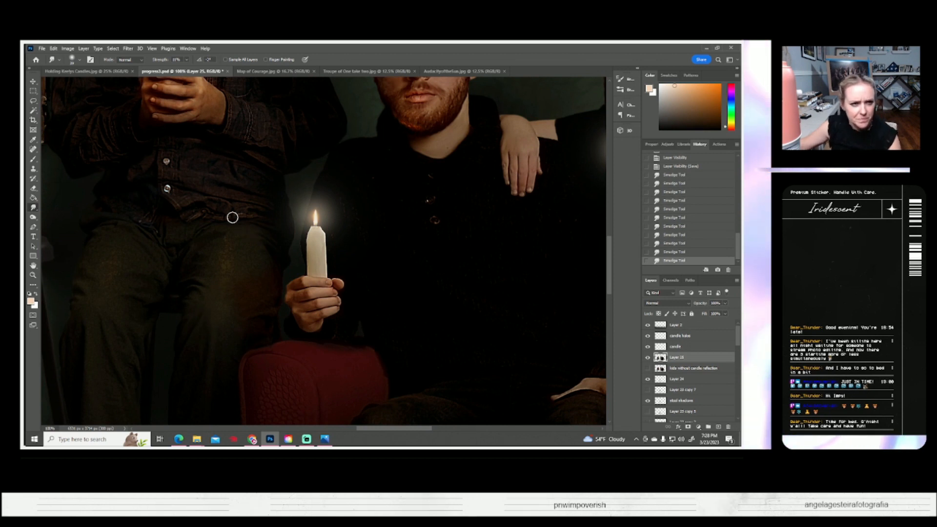
{"action": "left_click", "coordinate": [34, 102]}
{"action": "mouse_move", "coordinate": [379, 113]}
{"action": "left_mouse_down"}
{"action": "mouse_move", "coordinate": [544, 330]}
{"action": "mouse_move", "coordinate": [502, 412]}
{"action": "mouse_move", "coordinate": [393, 433]}
{"action": "mouse_move", "coordinate": [364, 422]}
{"action": "mouse_move", "coordinate": [286, 338]}
{"action": "mouse_move", "coordinate": [254, 278]}
{"action": "mouse_move", "coordinate": [245, 198]}
{"action": "mouse_move", "coordinate": [278, 146]}
{"action": "mouse_move", "coordinate": [330, 118]}
{"action": "left_mouse_up"}
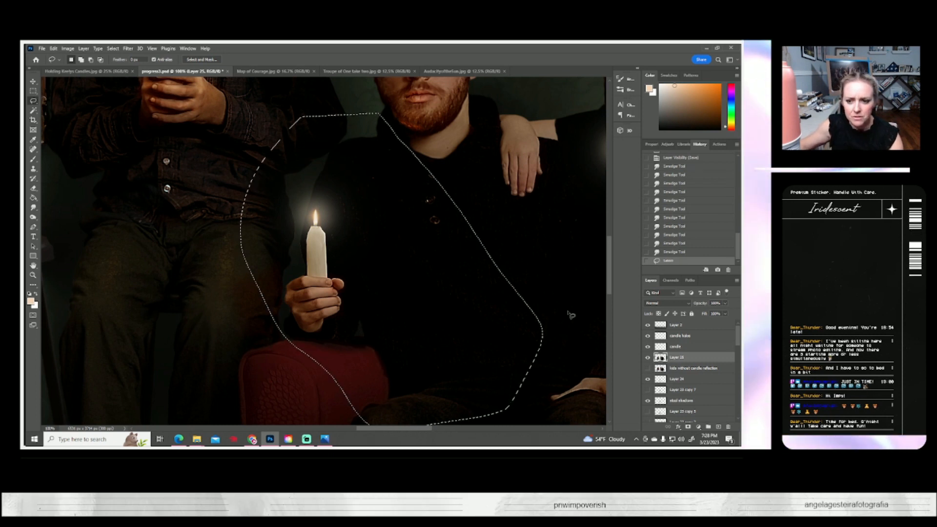
- Duplicate the merged figures layer and delete everything outside the lassoed area from the copy
{"action": "right_click", "coordinate": [677, 357]}
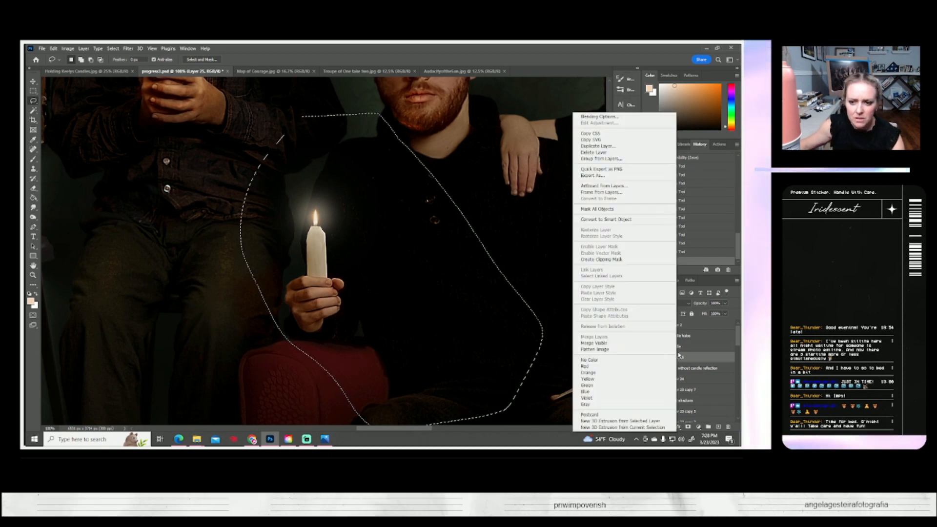
{"action": "left_click", "coordinate": [600, 146]}
{"action": "left_click", "coordinate": [442, 154]}
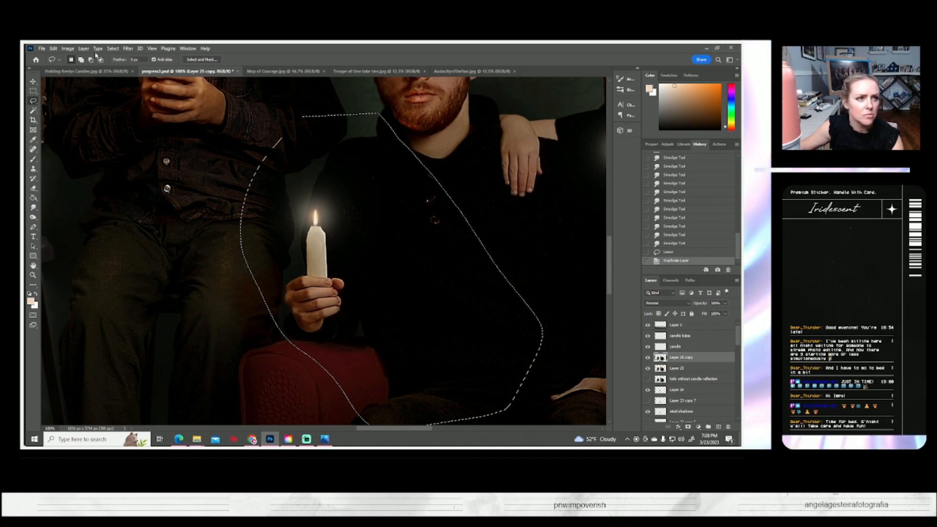
{"action": "left_click", "coordinate": [111, 49]}
{"action": "left_click", "coordinate": [126, 82]}
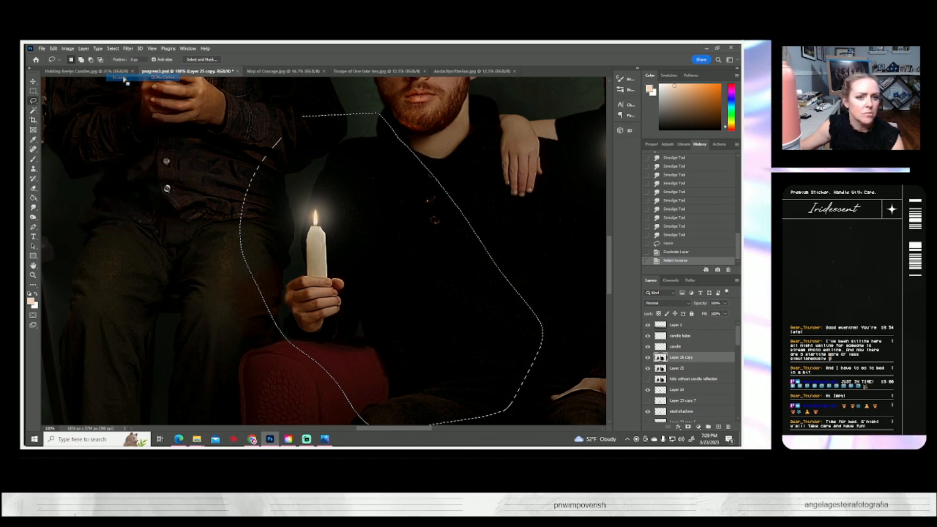
{"action": "key", "text": "Delete"}
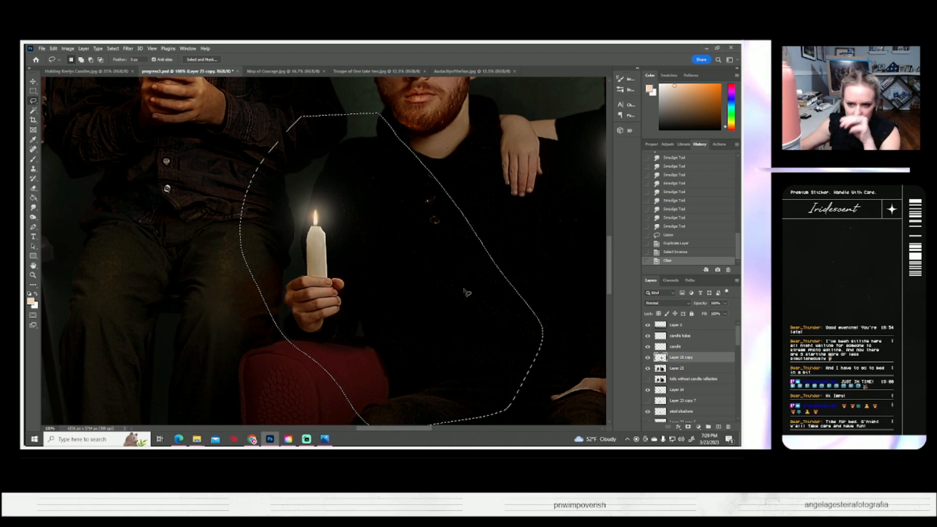
- Rename the original merged figures layer as kids and save the document
{"action": "double_click", "coordinate": [676, 368]}
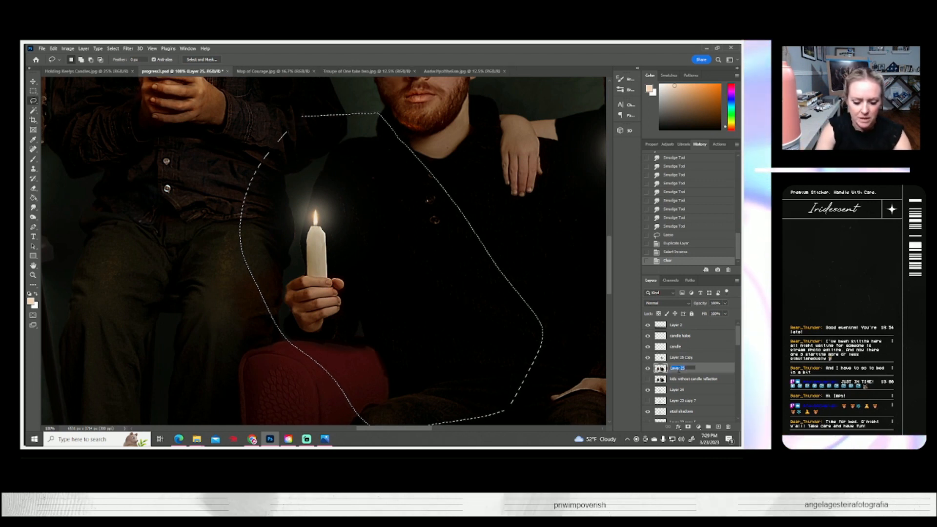
{"action": "type", "text": "kids"}
{"action": "key", "text": "Return"}
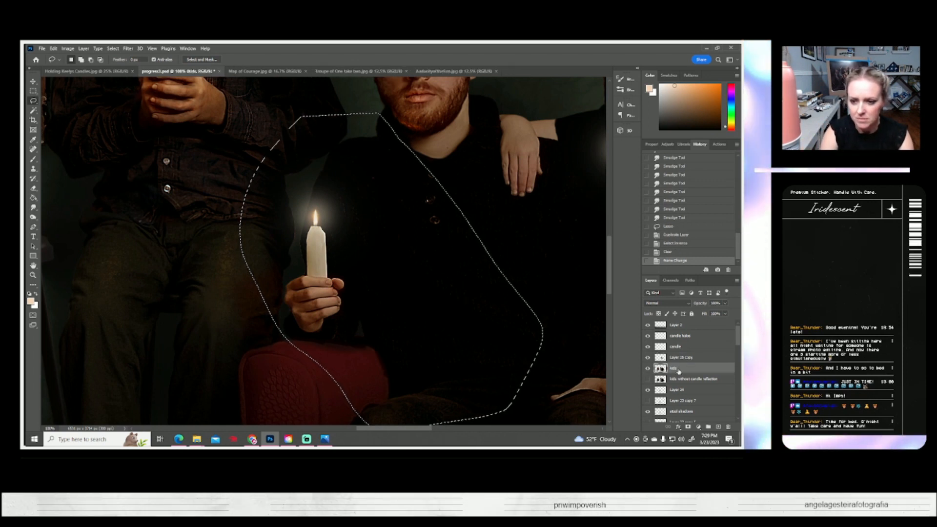
{"action": "key", "text": "ctrl+s"}
- Make the cropped duplicate the active layer and clear the selection with the whole portrait in view
{"action": "left_click", "coordinate": [678, 357]}
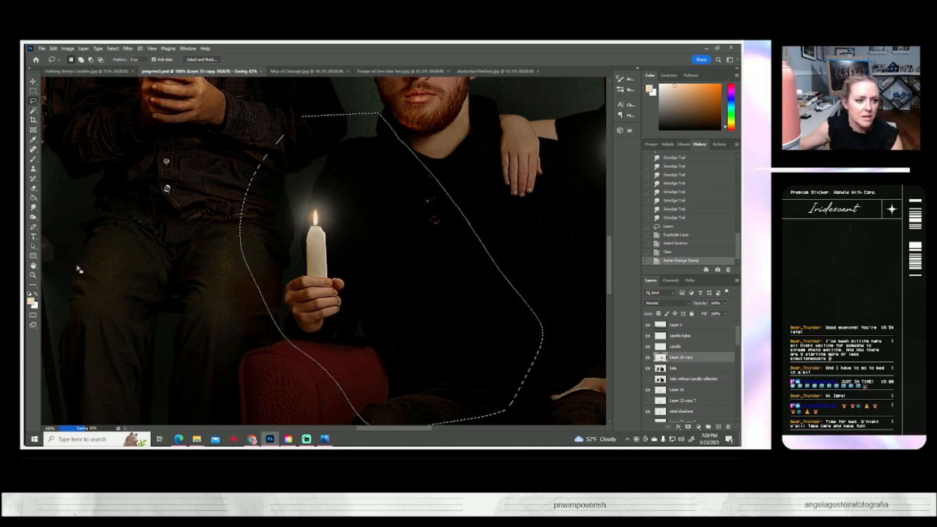
{"action": "left_click", "coordinate": [33, 276]}
{"action": "left_click", "coordinate": [250, 60]}
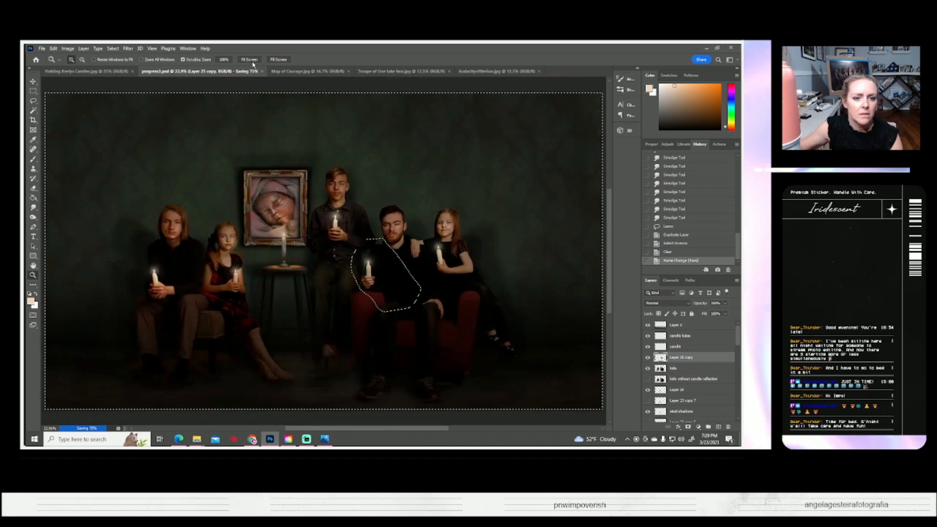
{"action": "left_click", "coordinate": [113, 49]}
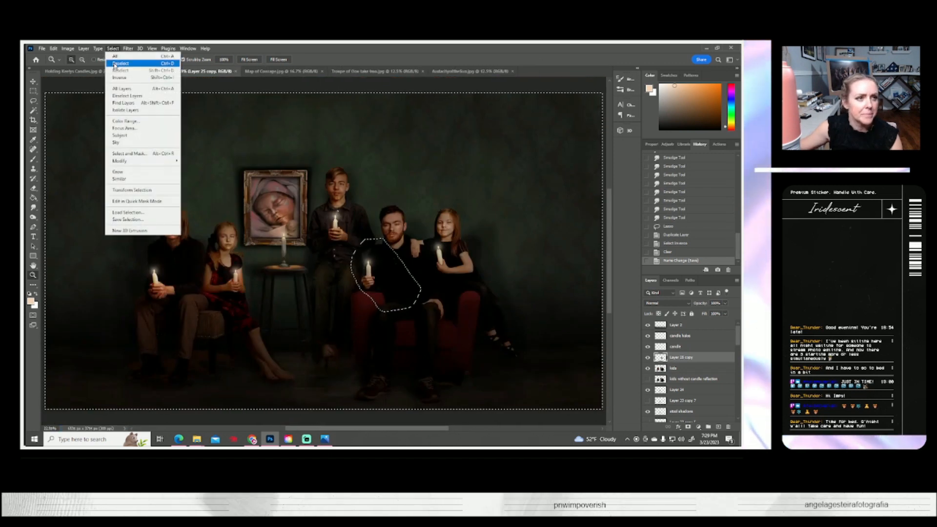
{"action": "left_click", "coordinate": [123, 63]}
{"action": "left_click", "coordinate": [71, 50]}
{"action": "mouse_move", "coordinate": [77, 66]}
{"action": "left_click", "coordinate": [150, 67]}
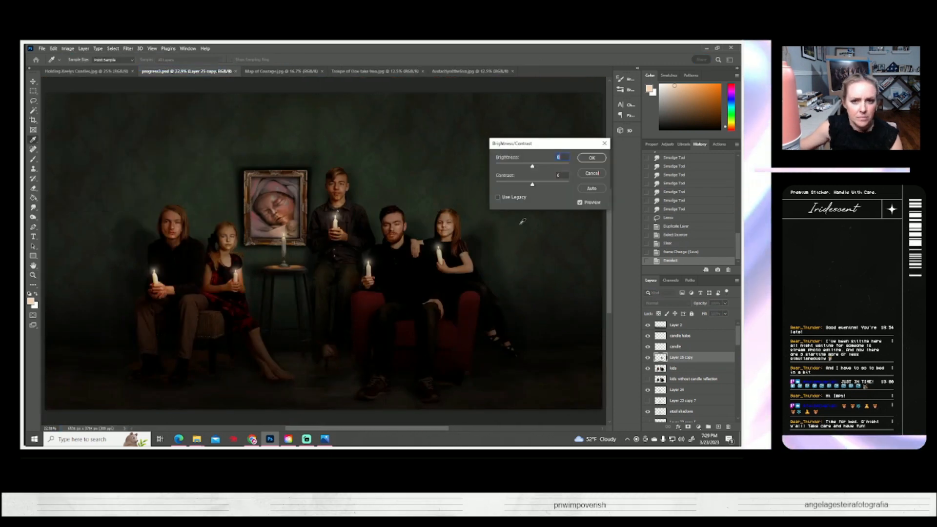
{"action": "left_click_drag", "start_coordinate": [533, 166], "coordinate": [580, 178]}
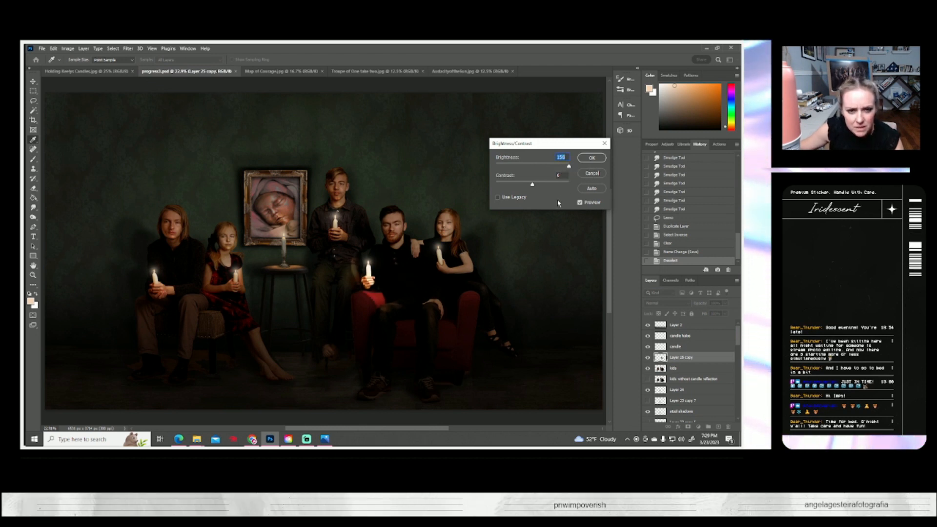
{"action": "left_click", "coordinate": [592, 174]}
- Brighten the cropped duplicate around the bearded man's candle with Levels by lowering the white input level to about 33
{"action": "key", "text": "z"}
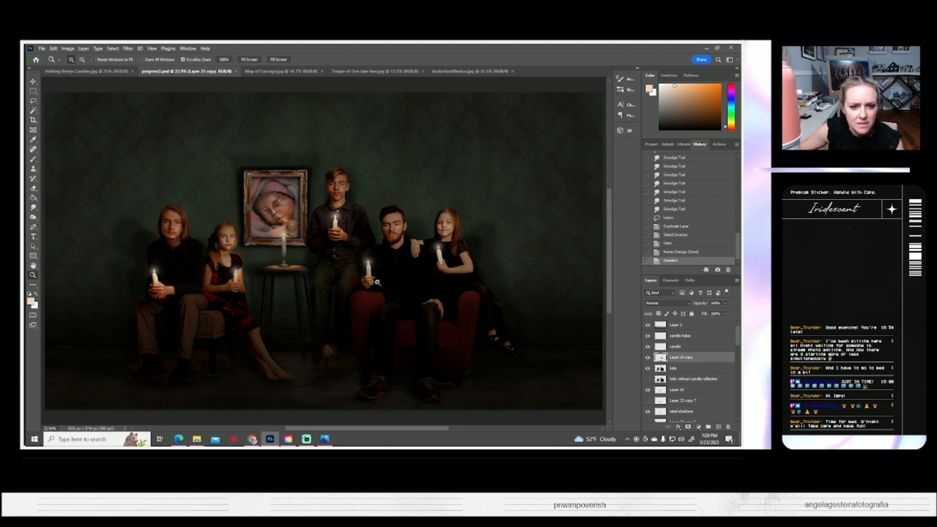
{"action": "left_click", "coordinate": [379, 281]}
{"action": "left_click", "coordinate": [379, 280]}
{"action": "left_click", "coordinate": [379, 280]}
{"action": "left_click", "coordinate": [379, 281]}
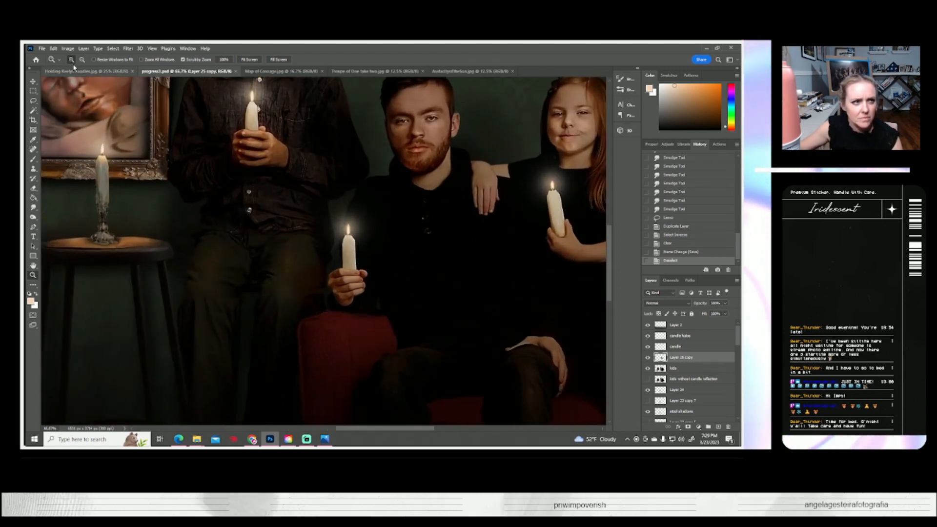
{"action": "left_click", "coordinate": [67, 48]}
{"action": "mouse_move", "coordinate": [81, 67]}
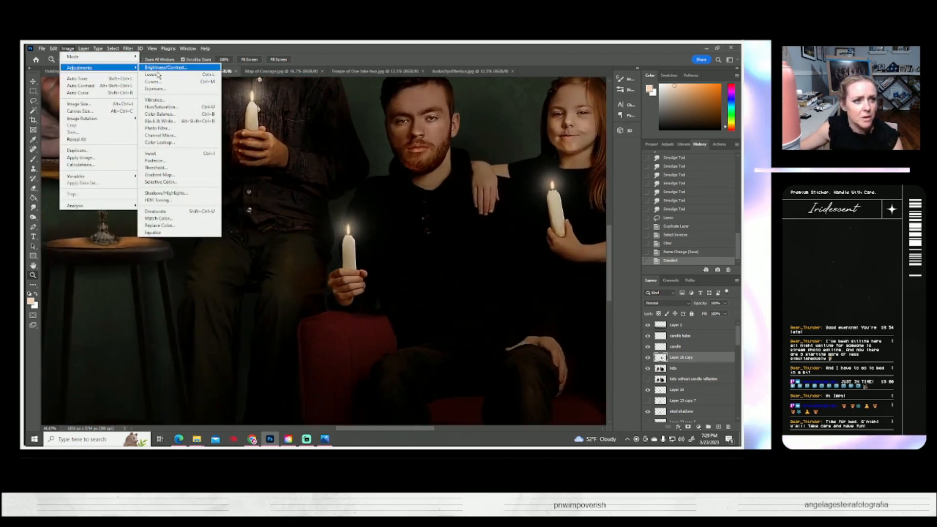
{"action": "left_click", "coordinate": [156, 77]}
{"action": "left_click_drag", "start_coordinate": [652, 190], "coordinate": [570, 199]}
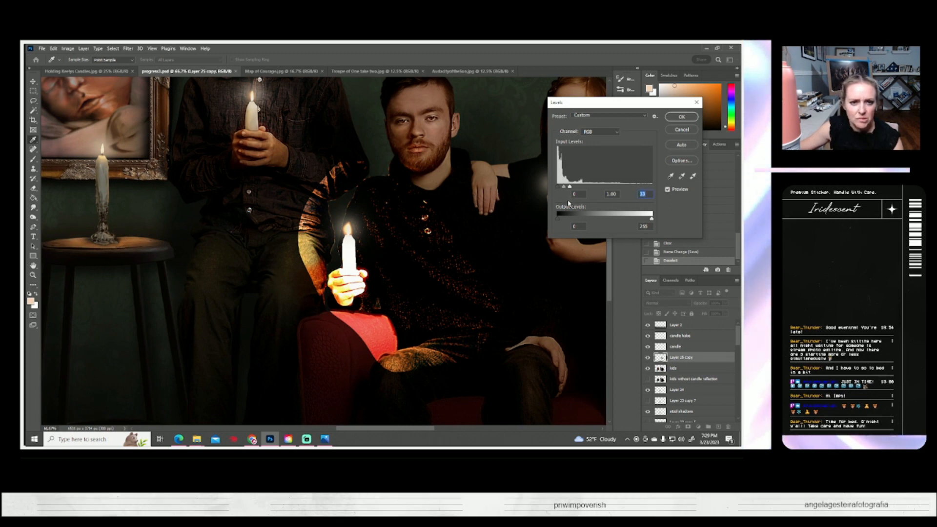
{"action": "left_click", "coordinate": [686, 120]}
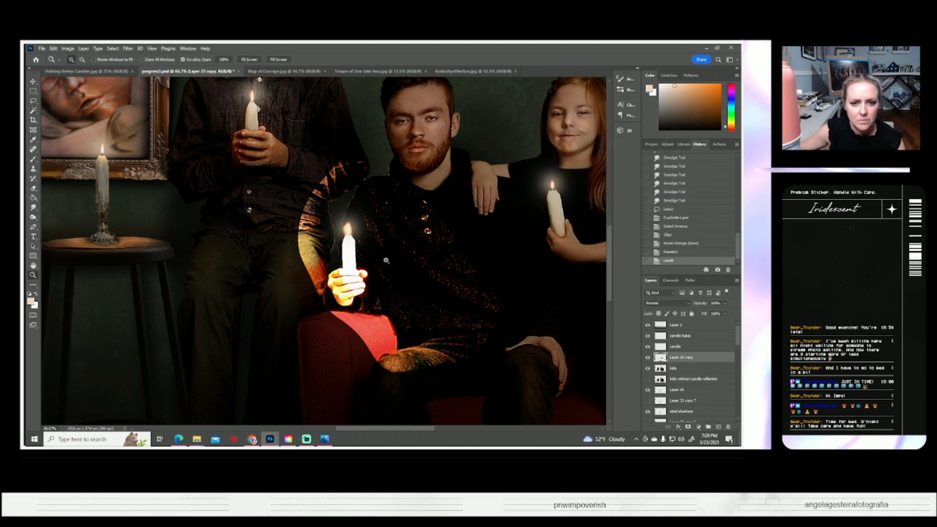
- Desaturate the brightened duplicate layer with Hue/Saturation to about -63, keeping lightness at 0
{"action": "left_click", "coordinate": [68, 48]}
{"action": "mouse_move", "coordinate": [98, 68]}
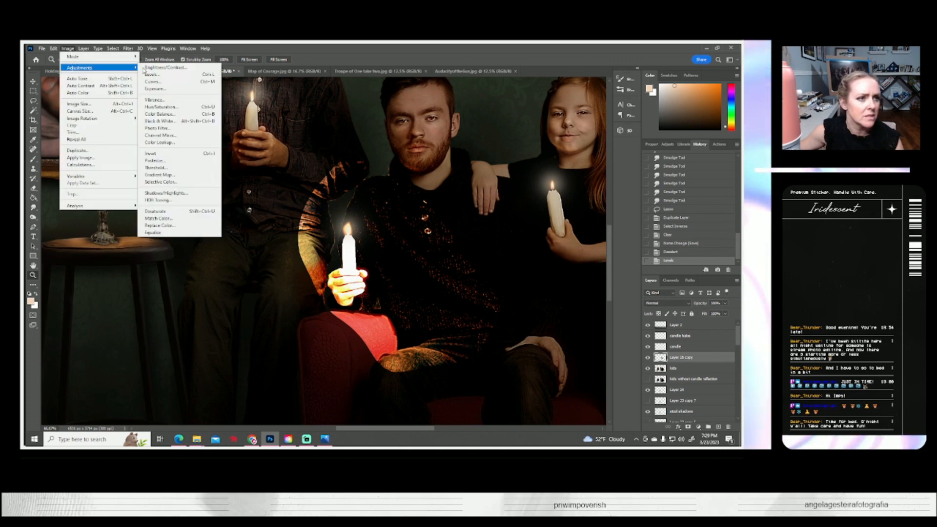
{"action": "left_click", "coordinate": [160, 106]}
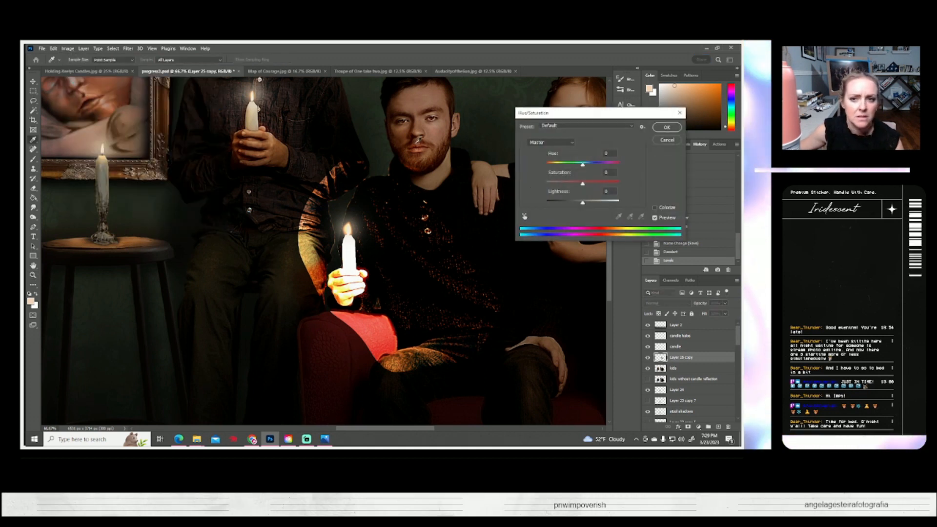
{"action": "left_click_drag", "start_coordinate": [583, 184], "coordinate": [592, 204]}
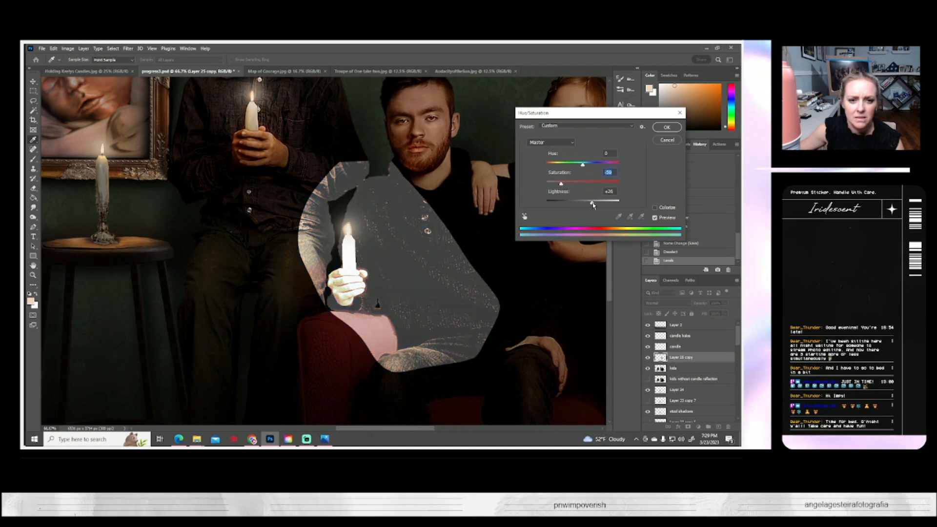
{"action": "type", "text": "0"}
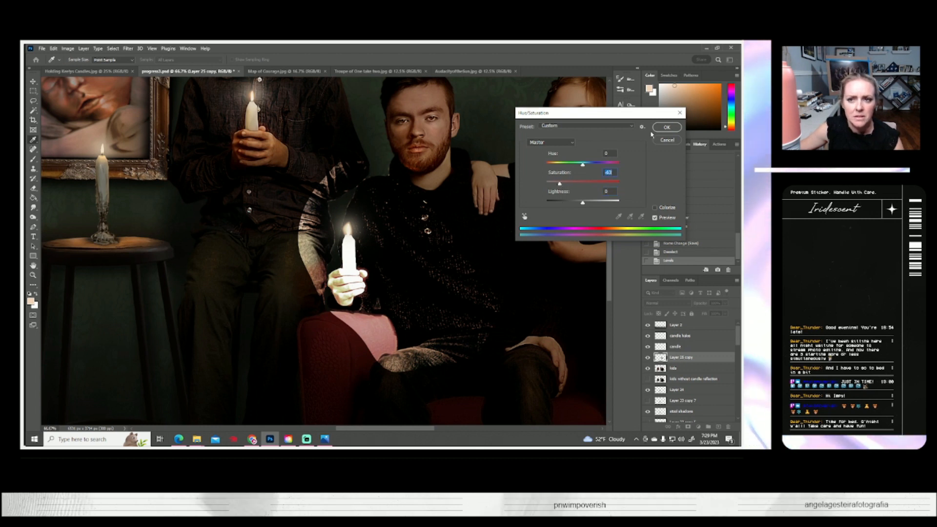
{"action": "left_click", "coordinate": [666, 127]}
- Adjust the brightened duplicate with Brightness/Contrast, using brightness about 11 and contrast about -18
{"action": "left_click", "coordinate": [67, 48]}
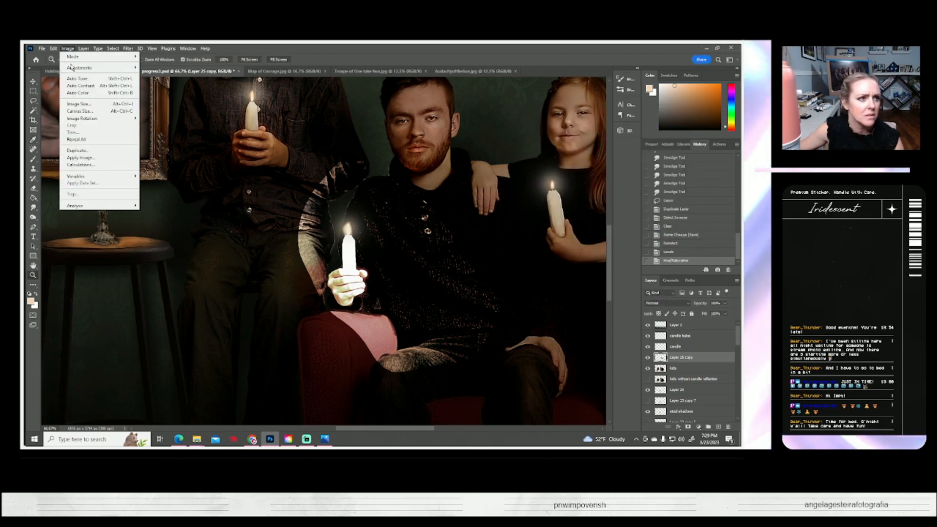
{"action": "mouse_move", "coordinate": [81, 61]}
{"action": "left_click", "coordinate": [156, 64]}
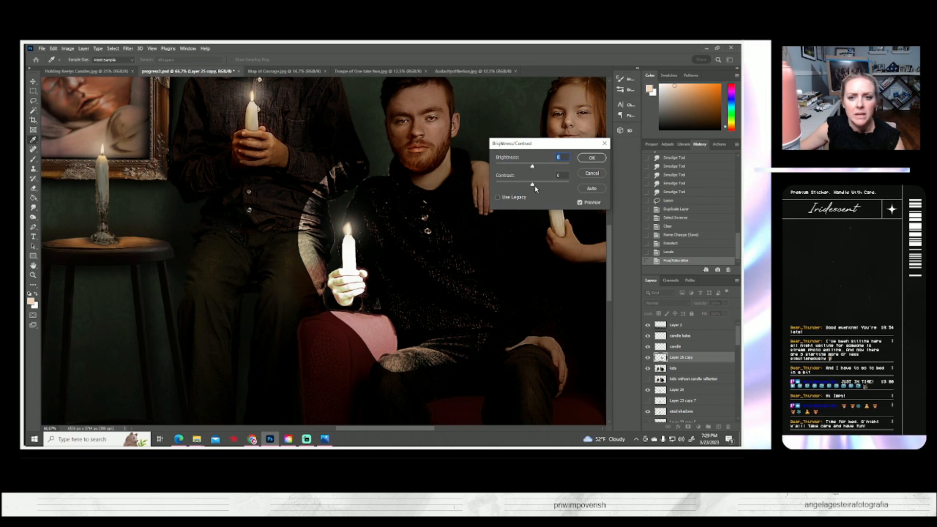
{"action": "left_click_drag", "start_coordinate": [541, 188], "coordinate": [520, 190]}
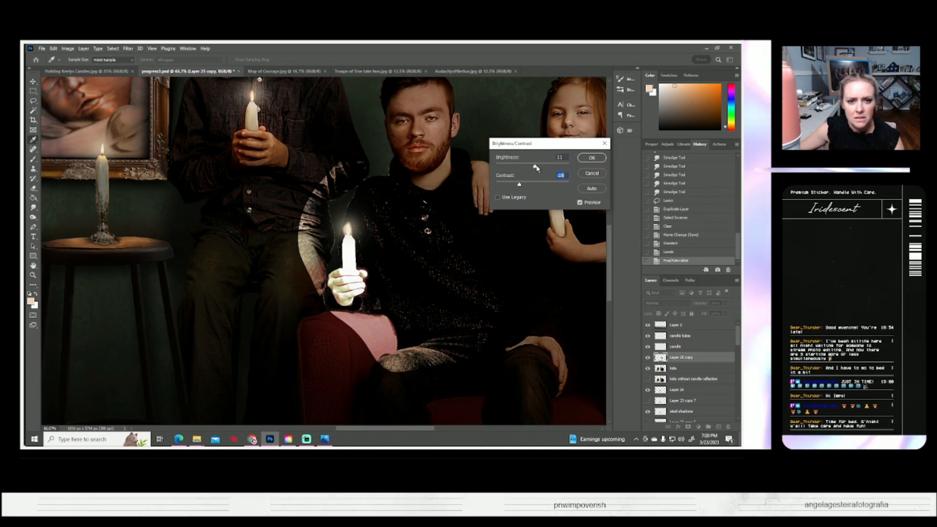
{"action": "left_click", "coordinate": [599, 158]}
{"action": "key", "text": "z"}
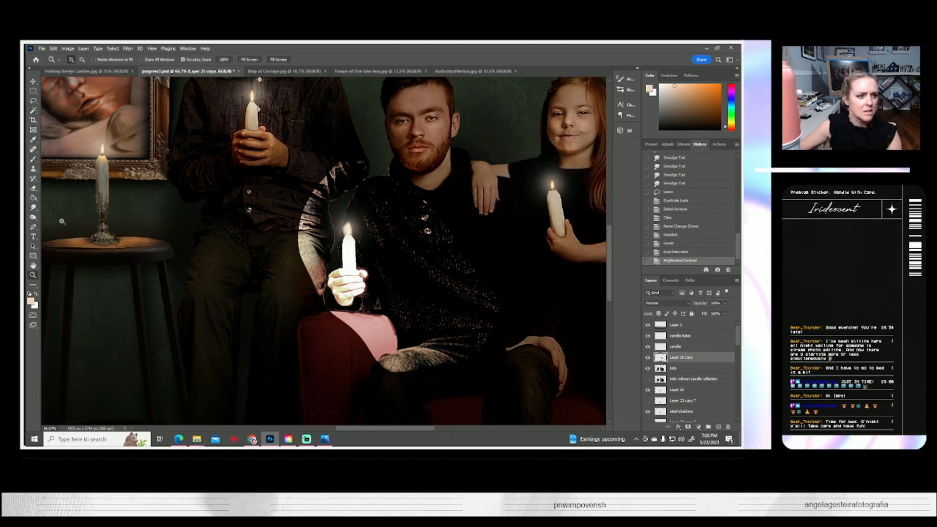
- Smudge the bright speckles on the bearded man's black sweater across the chest, beside the candle and above the armchair
{"action": "left_click", "coordinate": [34, 208]}
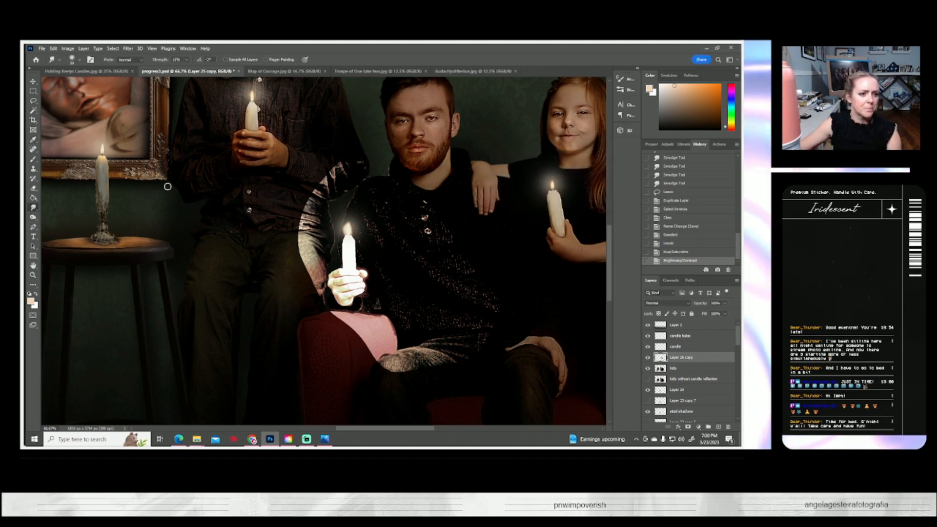
{"action": "left_click", "coordinate": [79, 60]}
{"action": "mouse_move", "coordinate": [381, 242]}
{"action": "left_mouse_down"}
{"action": "mouse_move", "coordinate": [367, 217]}
{"action": "mouse_move", "coordinate": [393, 260]}
{"action": "left_mouse_up"}
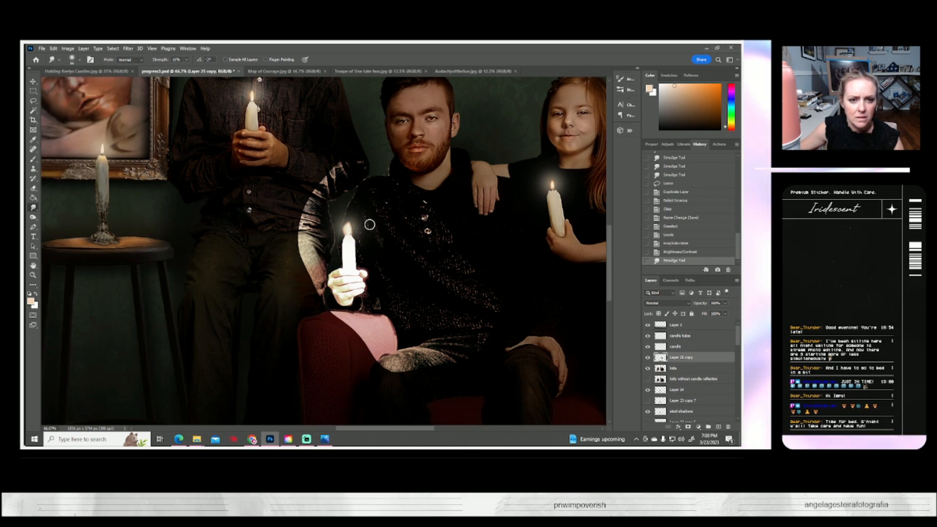
{"action": "mouse_move", "coordinate": [368, 225]}
{"action": "left_mouse_down"}
{"action": "mouse_move", "coordinate": [378, 242]}
{"action": "mouse_move", "coordinate": [375, 198]}
{"action": "mouse_move", "coordinate": [384, 216]}
{"action": "left_mouse_up"}
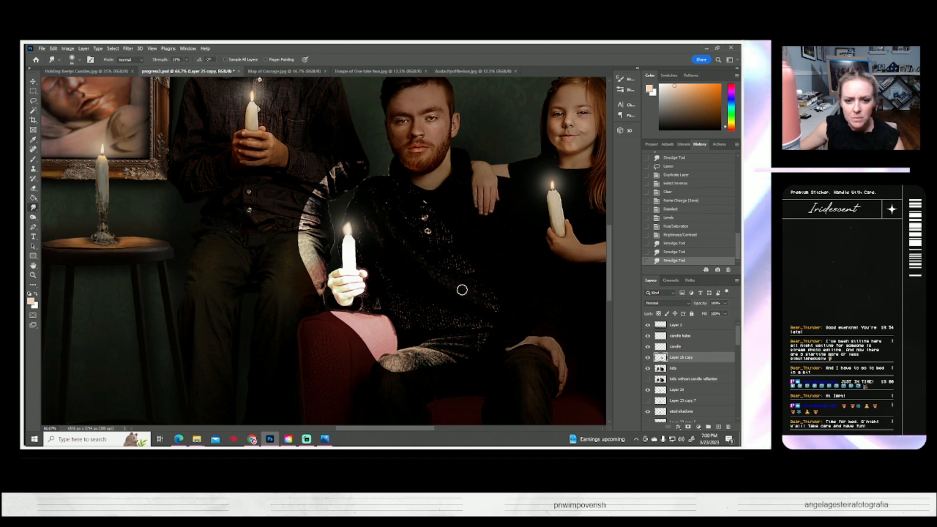
{"action": "left_click_drag", "start_coordinate": [394, 234], "coordinate": [445, 280]}
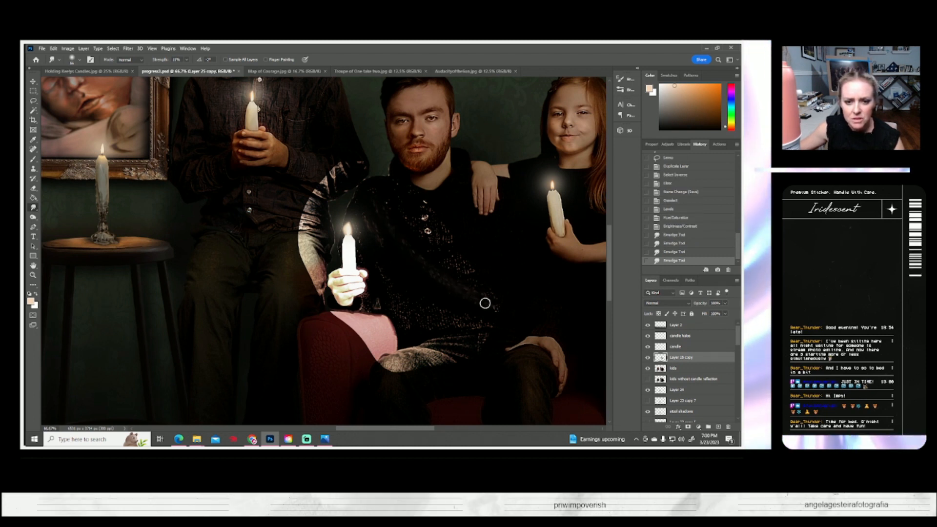
{"action": "left_click_drag", "start_coordinate": [491, 300], "coordinate": [492, 291]}
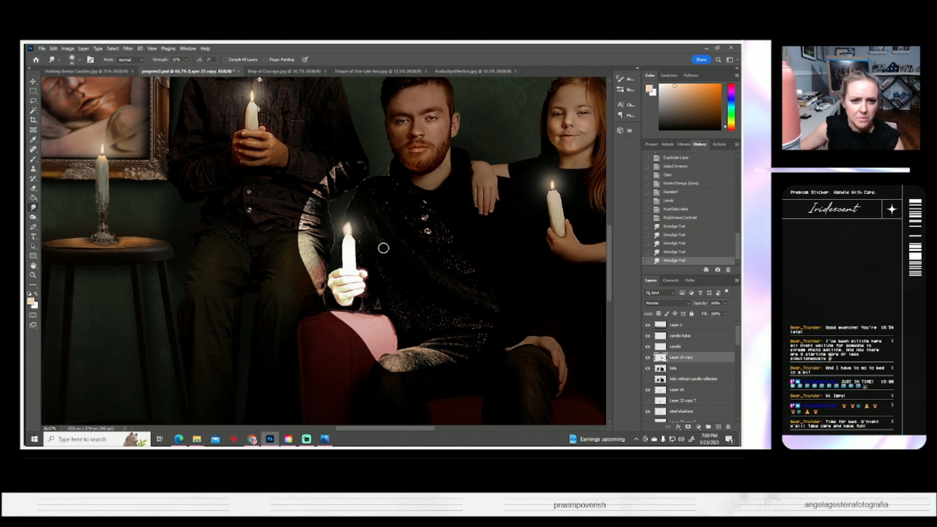
{"action": "left_click_drag", "start_coordinate": [383, 249], "coordinate": [366, 245]}
{"action": "left_click_drag", "start_coordinate": [369, 300], "coordinate": [370, 312]}
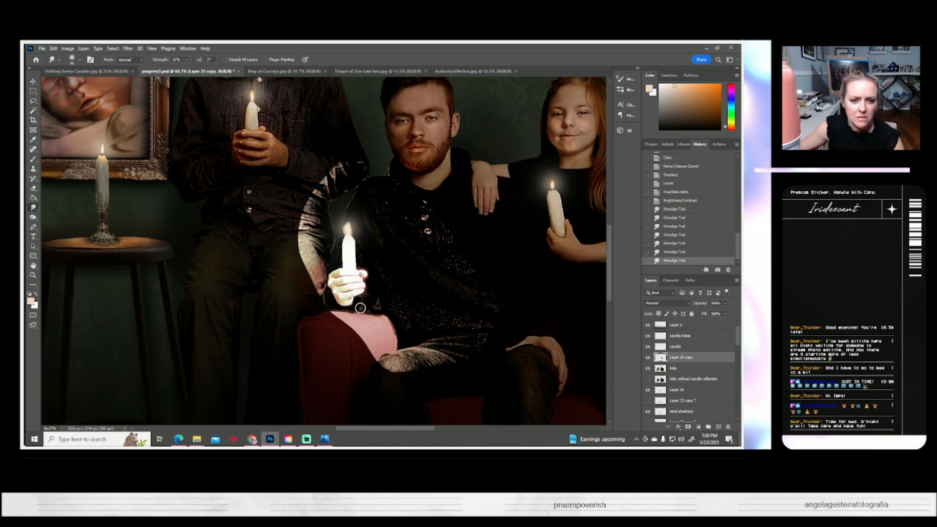
{"action": "left_click_drag", "start_coordinate": [363, 299], "coordinate": [397, 315]}
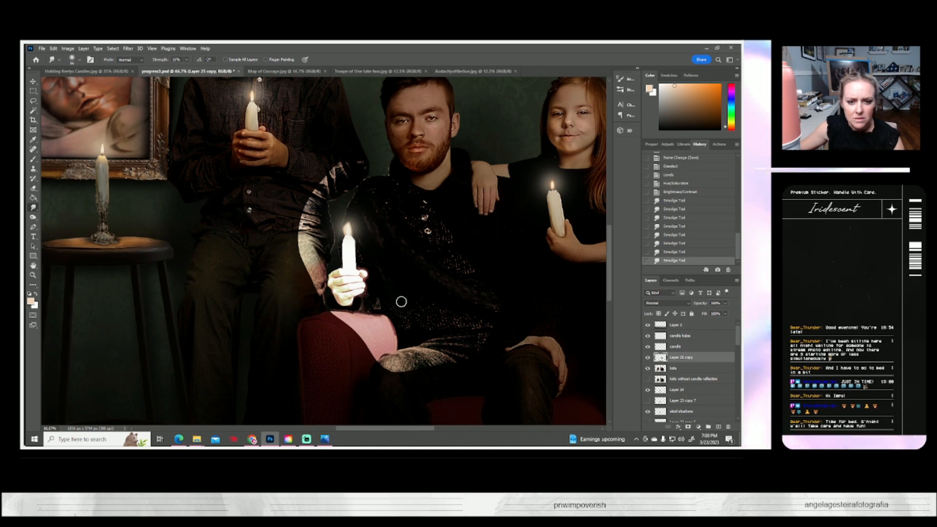
{"action": "left_click_drag", "start_coordinate": [397, 299], "coordinate": [403, 315]}
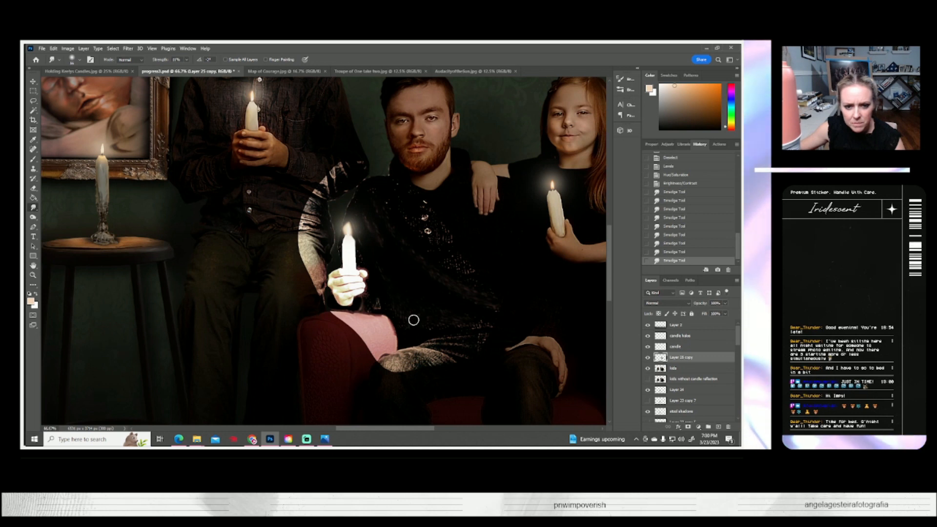
{"action": "left_click_drag", "start_coordinate": [418, 314], "coordinate": [381, 286]}
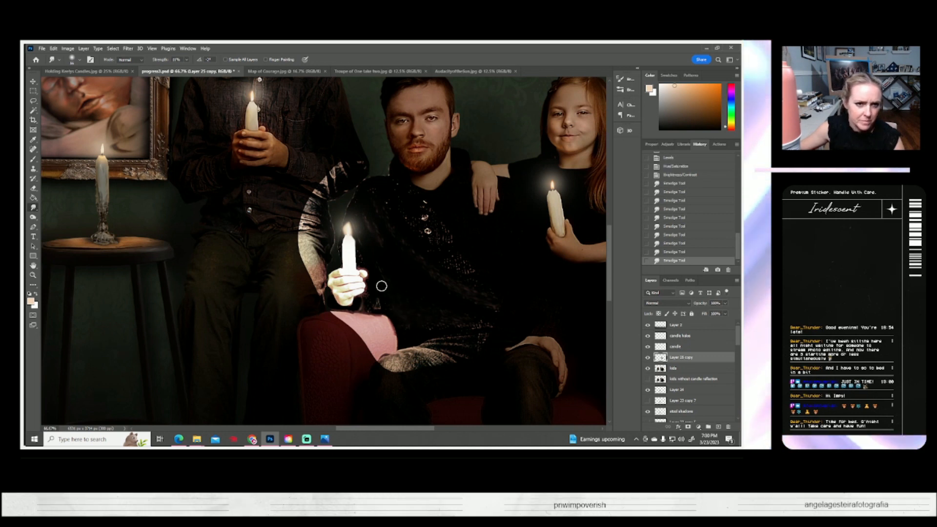
- Erase the bright spill from the standing figure's sleeve with a soft round eraser at 100% opacity, undoing the last stroke
{"action": "key", "text": "e"}
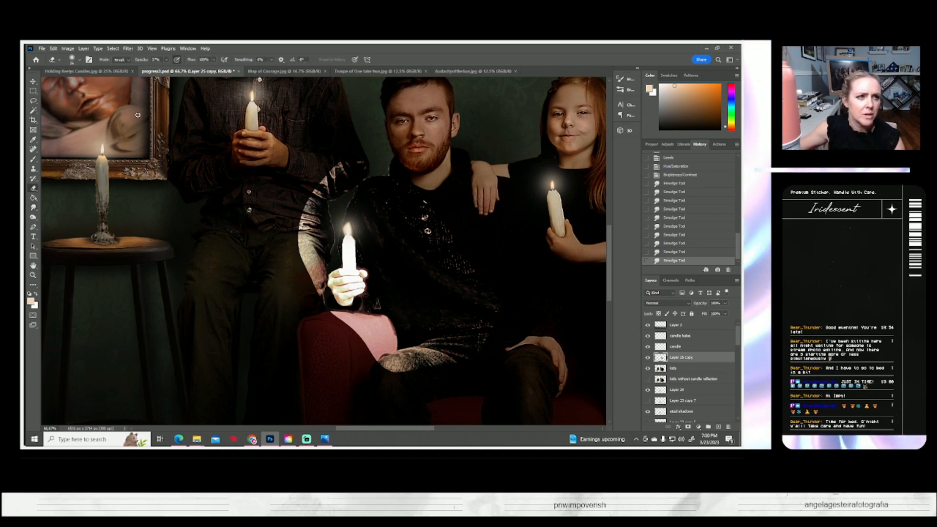
{"action": "left_click", "coordinate": [78, 61]}
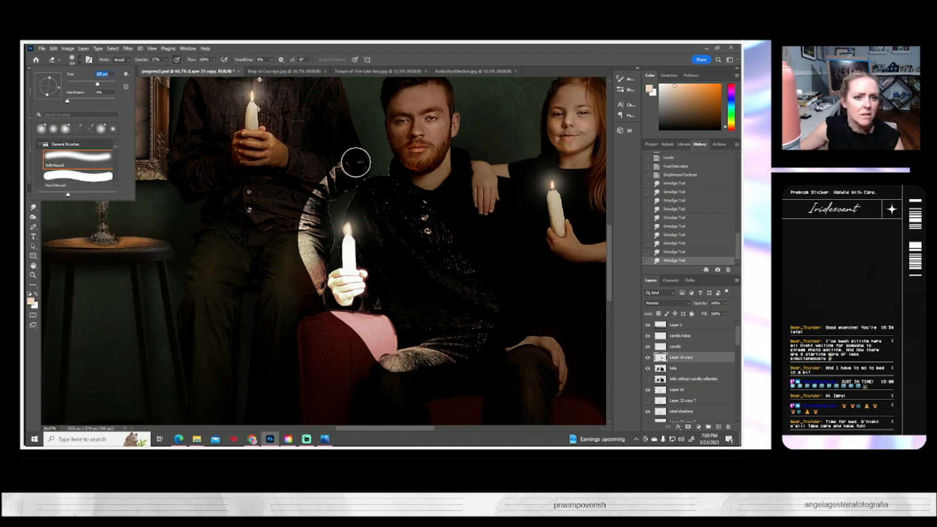
{"action": "left_click_drag", "start_coordinate": [355, 159], "coordinate": [329, 163]}
{"action": "left_click", "coordinate": [166, 60]}
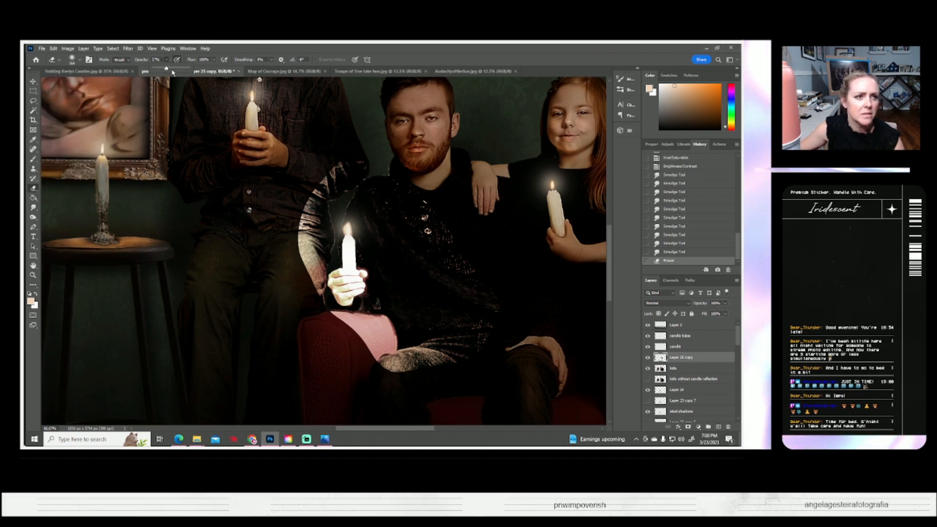
{"action": "left_click_drag", "start_coordinate": [166, 69], "coordinate": [193, 69]}
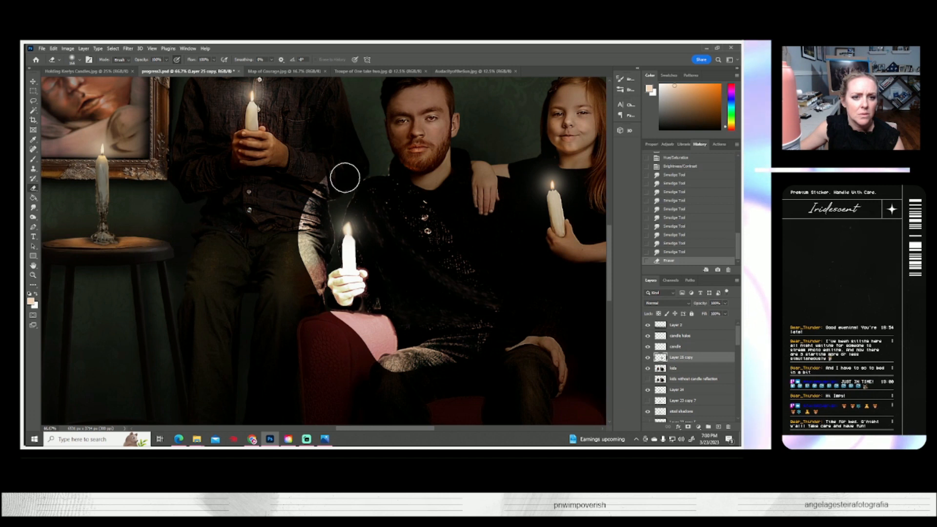
{"action": "mouse_move", "coordinate": [360, 172]}
{"action": "left_mouse_down"}
{"action": "mouse_move", "coordinate": [388, 174]}
{"action": "mouse_move", "coordinate": [371, 164]}
{"action": "mouse_move", "coordinate": [406, 185]}
{"action": "left_mouse_up"}
{"action": "key", "text": "ctrl+z"}
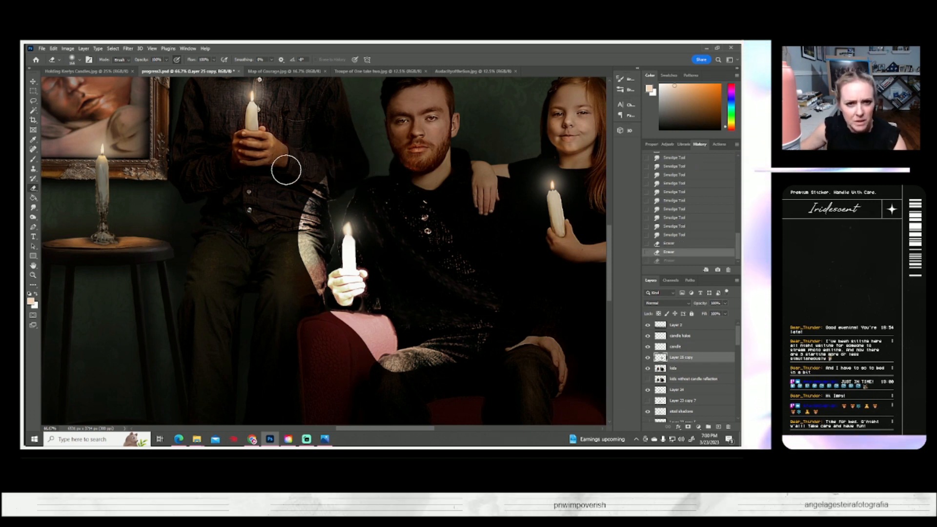
- Smudge the highlights near the sweater's collar and erase the overbright areas on the standing figure's side, the candle hand and the armchair
{"action": "left_click", "coordinate": [34, 208]}
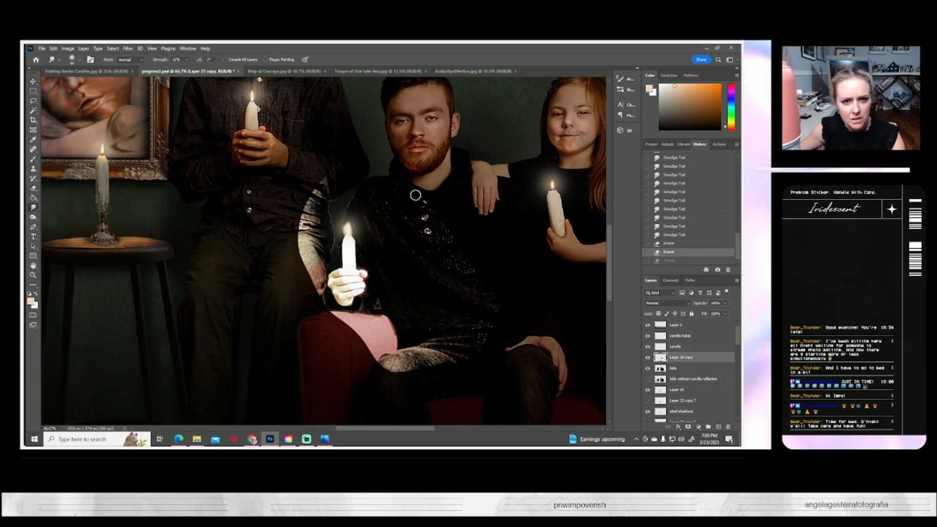
{"action": "left_click_drag", "start_coordinate": [422, 196], "coordinate": [454, 206]}
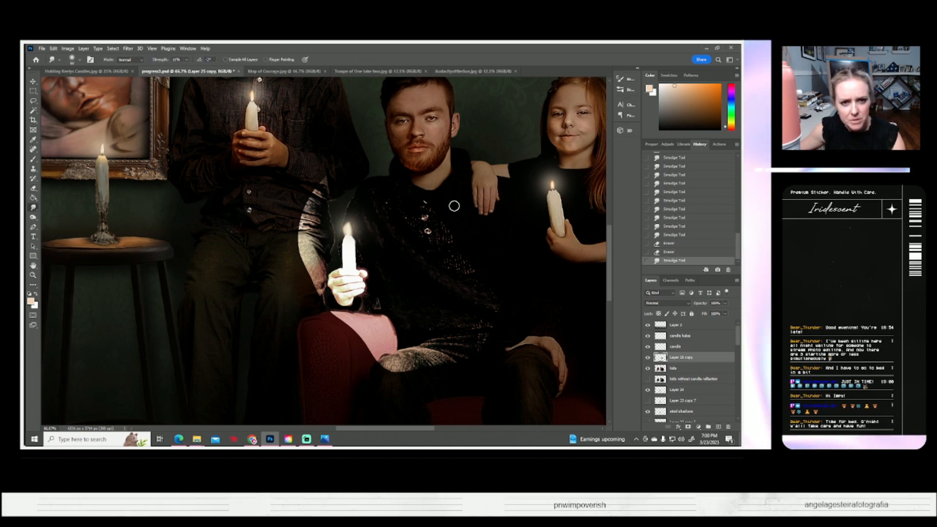
{"action": "left_click", "coordinate": [33, 189]}
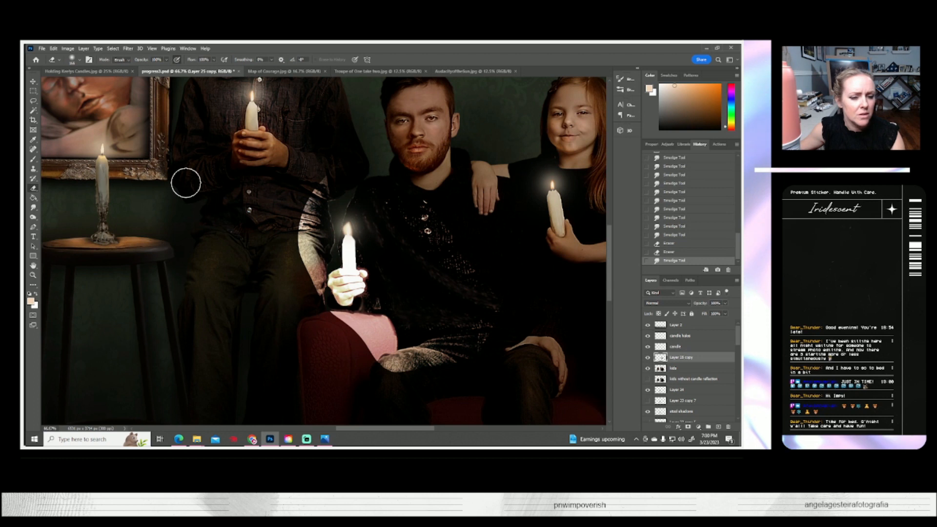
{"action": "mouse_move", "coordinate": [308, 199]}
{"action": "left_mouse_down"}
{"action": "mouse_move", "coordinate": [349, 181]}
{"action": "mouse_move", "coordinate": [320, 250]}
{"action": "mouse_move", "coordinate": [331, 234]}
{"action": "mouse_move", "coordinate": [339, 243]}
{"action": "mouse_move", "coordinate": [342, 229]}
{"action": "mouse_move", "coordinate": [341, 268]}
{"action": "mouse_move", "coordinate": [357, 280]}
{"action": "mouse_move", "coordinate": [338, 292]}
{"action": "mouse_move", "coordinate": [309, 232]}
{"action": "mouse_move", "coordinate": [299, 285]}
{"action": "mouse_move", "coordinate": [292, 243]}
{"action": "mouse_move", "coordinate": [292, 283]}
{"action": "mouse_move", "coordinate": [303, 299]}
{"action": "left_mouse_up"}
{"action": "mouse_move", "coordinate": [346, 325]}
{"action": "left_mouse_down"}
{"action": "mouse_move", "coordinate": [372, 327]}
{"action": "mouse_move", "coordinate": [374, 306]}
{"action": "mouse_move", "coordinate": [388, 329]}
{"action": "mouse_move", "coordinate": [379, 316]}
{"action": "mouse_move", "coordinate": [374, 343]}
{"action": "mouse_move", "coordinate": [389, 331]}
{"action": "mouse_move", "coordinate": [378, 360]}
{"action": "mouse_move", "coordinate": [441, 378]}
{"action": "left_mouse_up"}
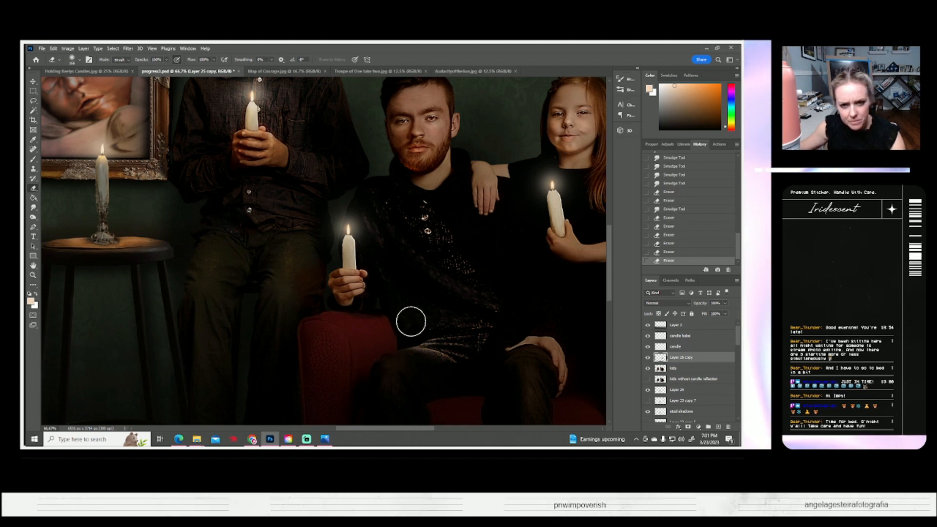
- Smudge the remaining sweater highlights over the bearded man's chest, shoulder, waist and candle-side arm into soft candlelight
{"action": "left_click", "coordinate": [33, 207]}
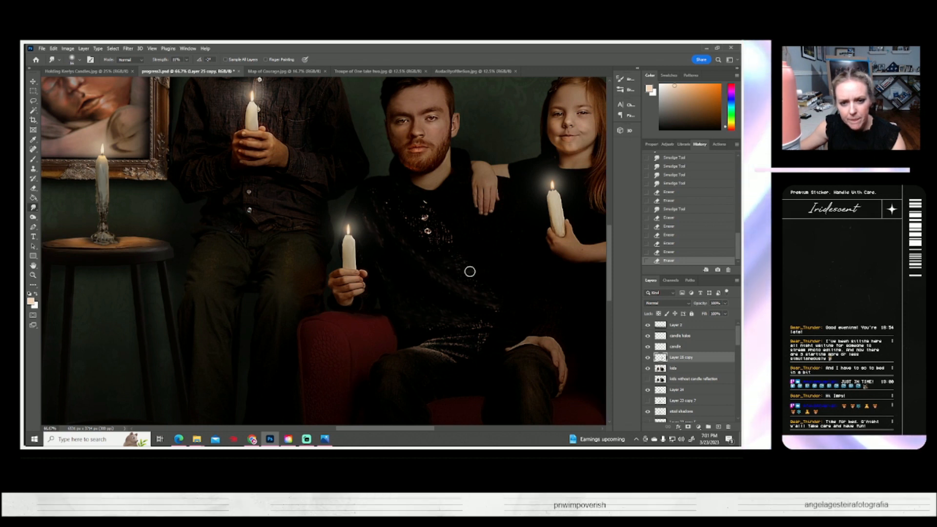
{"action": "left_click_drag", "start_coordinate": [449, 265], "coordinate": [467, 255]}
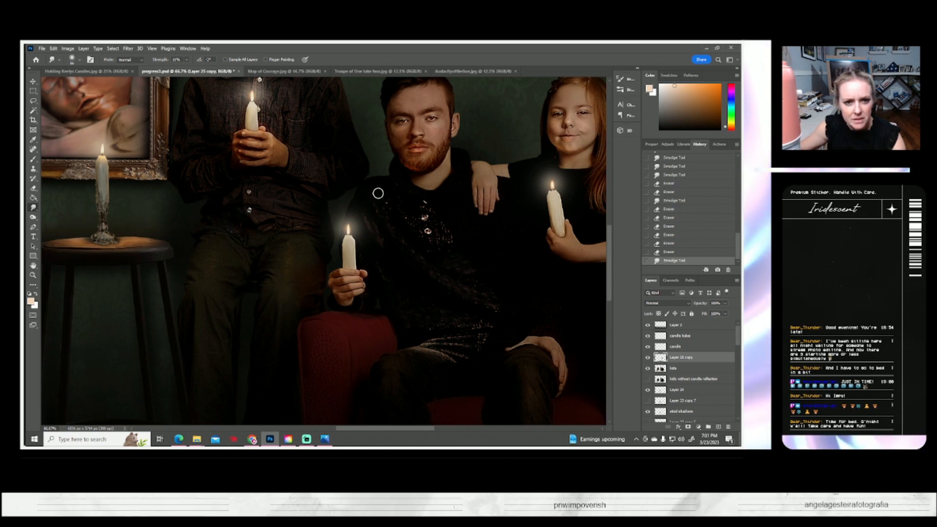
{"action": "mouse_move", "coordinate": [394, 215]}
{"action": "left_mouse_down"}
{"action": "mouse_move", "coordinate": [425, 248]}
{"action": "mouse_move", "coordinate": [445, 253]}
{"action": "mouse_move", "coordinate": [452, 243]}
{"action": "mouse_move", "coordinate": [431, 232]}
{"action": "mouse_move", "coordinate": [451, 239]}
{"action": "mouse_move", "coordinate": [436, 233]}
{"action": "mouse_move", "coordinate": [455, 231]}
{"action": "mouse_move", "coordinate": [429, 207]}
{"action": "mouse_move", "coordinate": [447, 222]}
{"action": "left_mouse_up"}
{"action": "left_click_drag", "start_coordinate": [510, 315], "coordinate": [480, 306]}
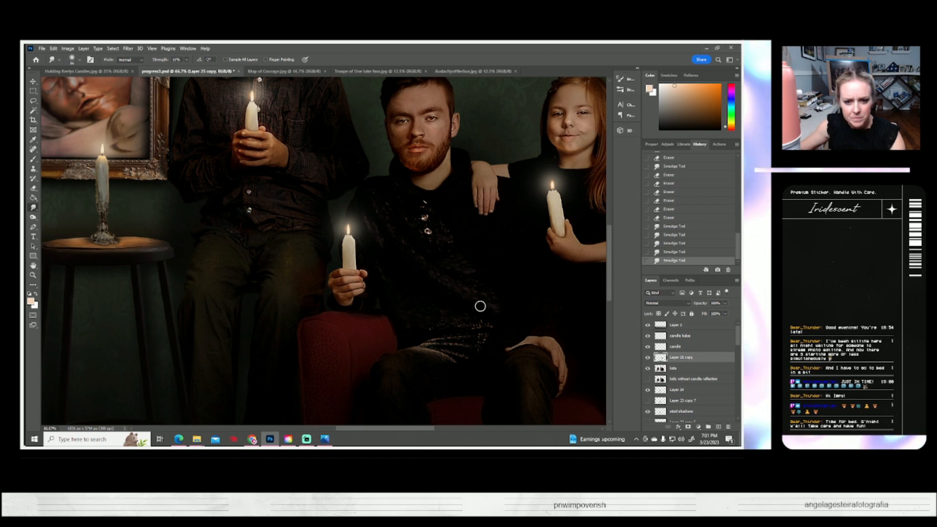
{"action": "left_click_drag", "start_coordinate": [430, 324], "coordinate": [453, 318]}
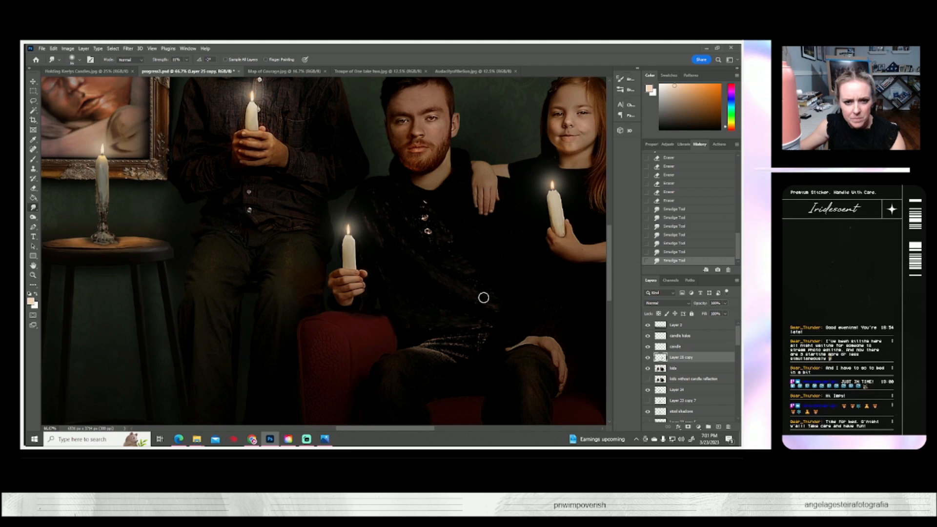
{"action": "mouse_move", "coordinate": [401, 239]}
{"action": "left_mouse_down"}
{"action": "mouse_move", "coordinate": [377, 234]}
{"action": "mouse_move", "coordinate": [364, 255]}
{"action": "mouse_move", "coordinate": [384, 280]}
{"action": "left_mouse_up"}
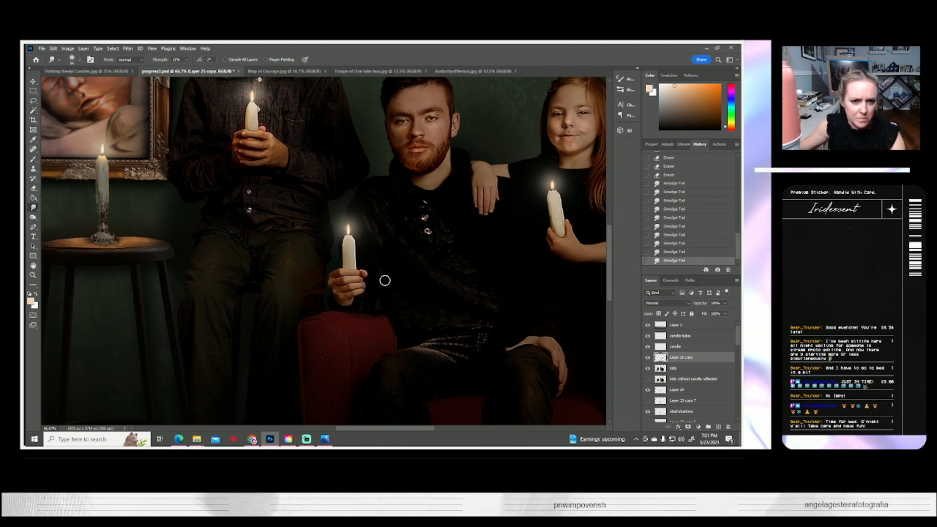
{"action": "left_click_drag", "start_coordinate": [374, 229], "coordinate": [368, 195]}
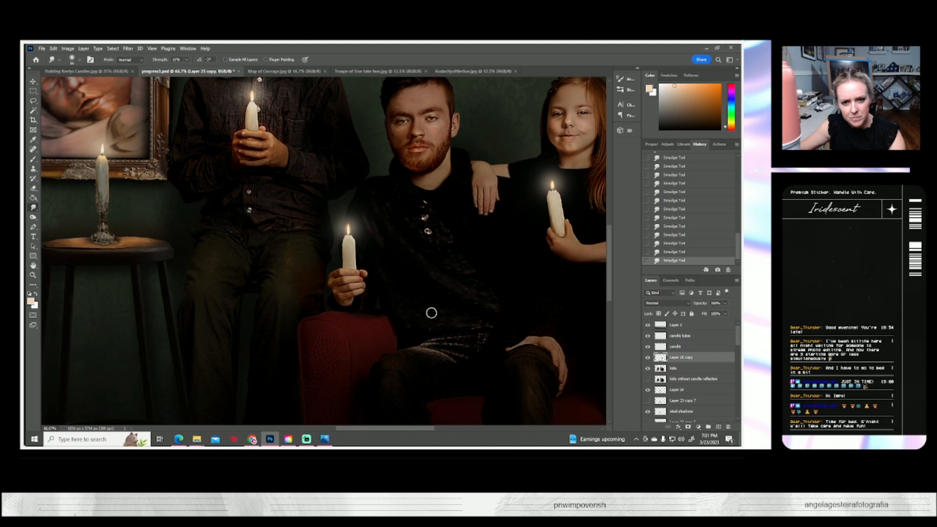
- Erase the excess highlights over the sweater's buttons and the side away from the candle with a smaller eraser
{"action": "left_click", "coordinate": [34, 190]}
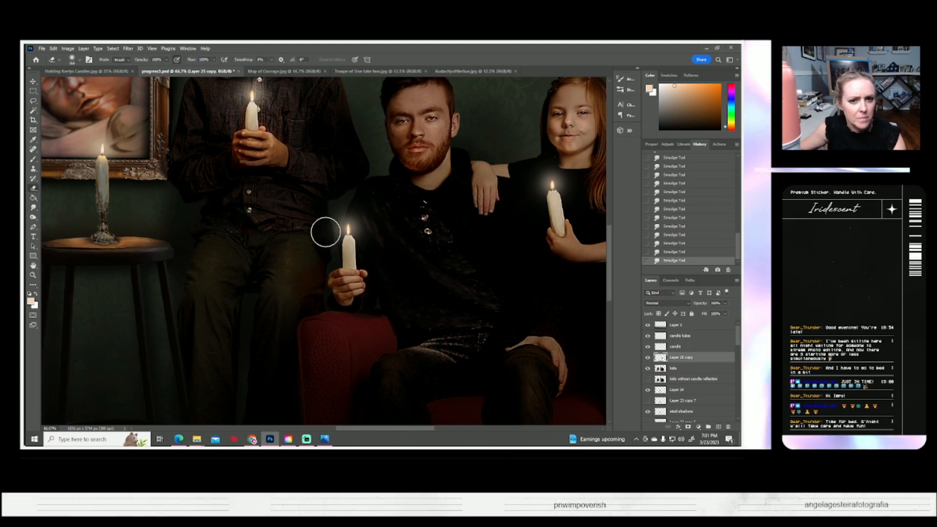
{"action": "left_click", "coordinate": [78, 60]}
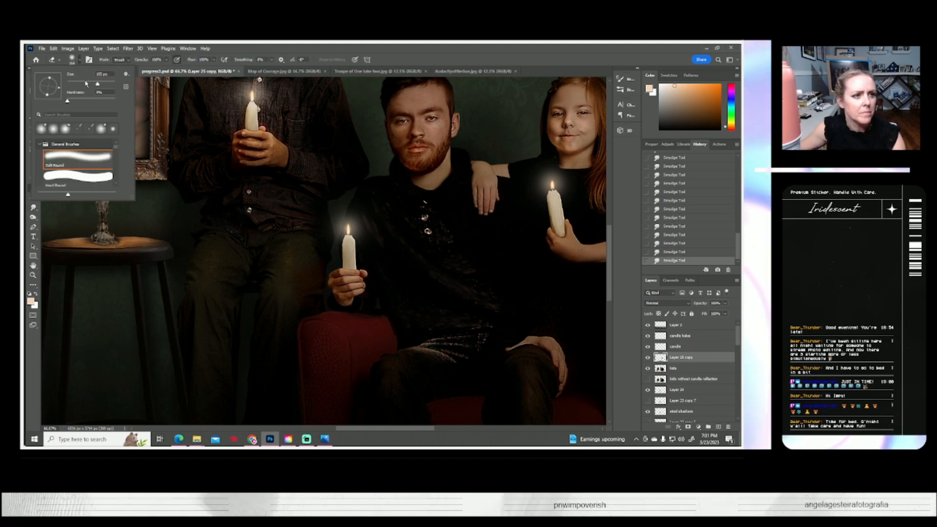
{"action": "left_click", "coordinate": [87, 84]}
{"action": "key", "text": "Return"}
{"action": "mouse_move", "coordinate": [449, 205]}
{"action": "left_mouse_down"}
{"action": "mouse_move", "coordinate": [450, 235]}
{"action": "mouse_move", "coordinate": [475, 251]}
{"action": "left_mouse_up"}
{"action": "mouse_move", "coordinate": [413, 209]}
{"action": "left_mouse_down"}
{"action": "mouse_move", "coordinate": [482, 229]}
{"action": "mouse_move", "coordinate": [420, 217]}
{"action": "mouse_move", "coordinate": [461, 246]}
{"action": "mouse_move", "coordinate": [505, 246]}
{"action": "mouse_move", "coordinate": [497, 247]}
{"action": "mouse_move", "coordinate": [510, 278]}
{"action": "left_mouse_up"}
{"action": "mouse_move", "coordinate": [442, 243]}
{"action": "left_mouse_down"}
{"action": "mouse_move", "coordinate": [520, 291]}
{"action": "mouse_move", "coordinate": [478, 279]}
{"action": "left_mouse_up"}
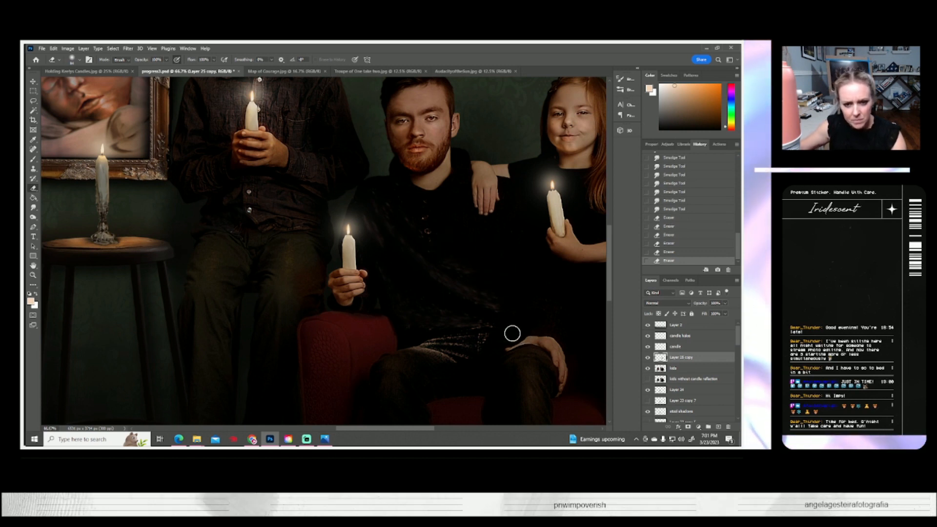
- Erase the stray highlights by the bearded man's lap, smudge the bright streaks along the sweater's hem, and compare with the reflection layer hidden
{"action": "left_click_drag", "start_coordinate": [480, 342], "coordinate": [460, 376]}
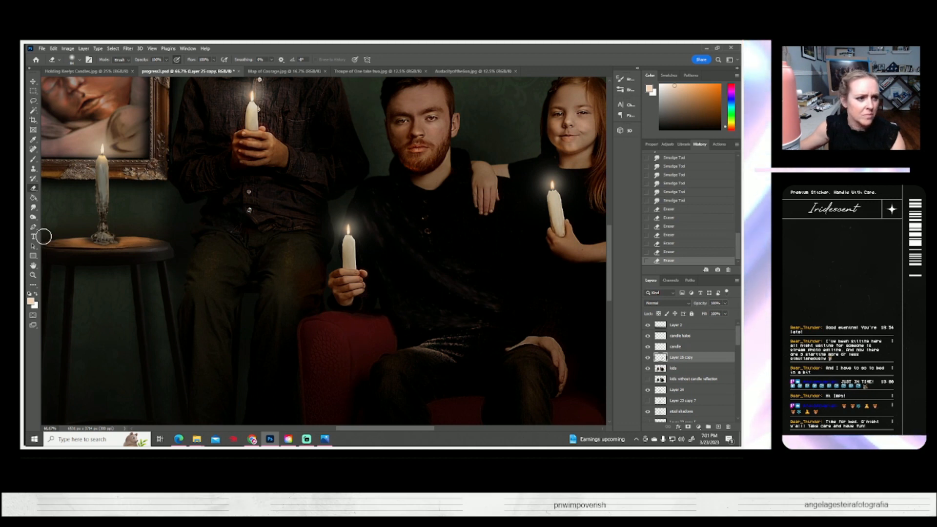
{"action": "left_click", "coordinate": [34, 209]}
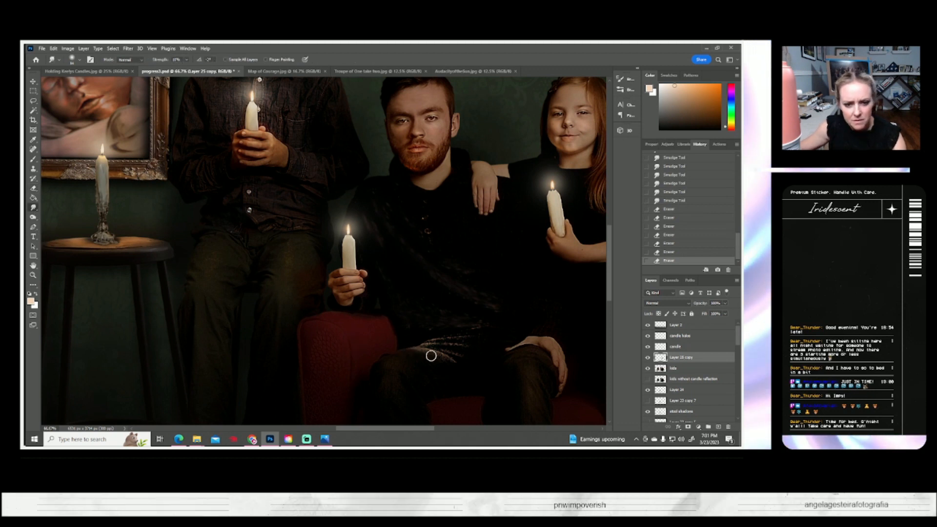
{"action": "mouse_move", "coordinate": [430, 353]}
{"action": "left_mouse_down"}
{"action": "mouse_move", "coordinate": [456, 360]}
{"action": "mouse_move", "coordinate": [418, 349]}
{"action": "mouse_move", "coordinate": [448, 346]}
{"action": "mouse_move", "coordinate": [416, 346]}
{"action": "mouse_move", "coordinate": [464, 338]}
{"action": "mouse_move", "coordinate": [429, 340]}
{"action": "mouse_move", "coordinate": [447, 346]}
{"action": "mouse_move", "coordinate": [431, 330]}
{"action": "mouse_move", "coordinate": [484, 329]}
{"action": "mouse_move", "coordinate": [430, 330]}
{"action": "mouse_move", "coordinate": [492, 330]}
{"action": "mouse_move", "coordinate": [422, 329]}
{"action": "left_mouse_up"}
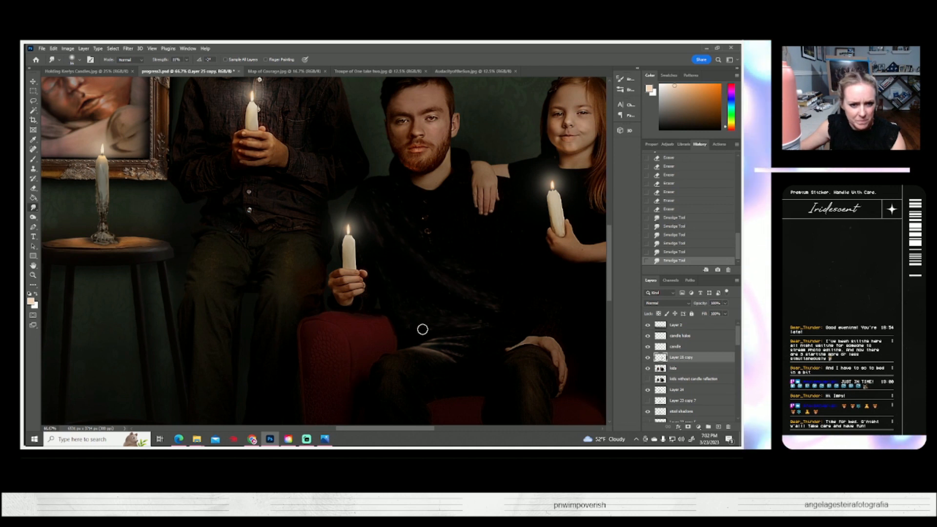
{"action": "left_click", "coordinate": [648, 358]}
{"action": "left_click", "coordinate": [648, 358]}
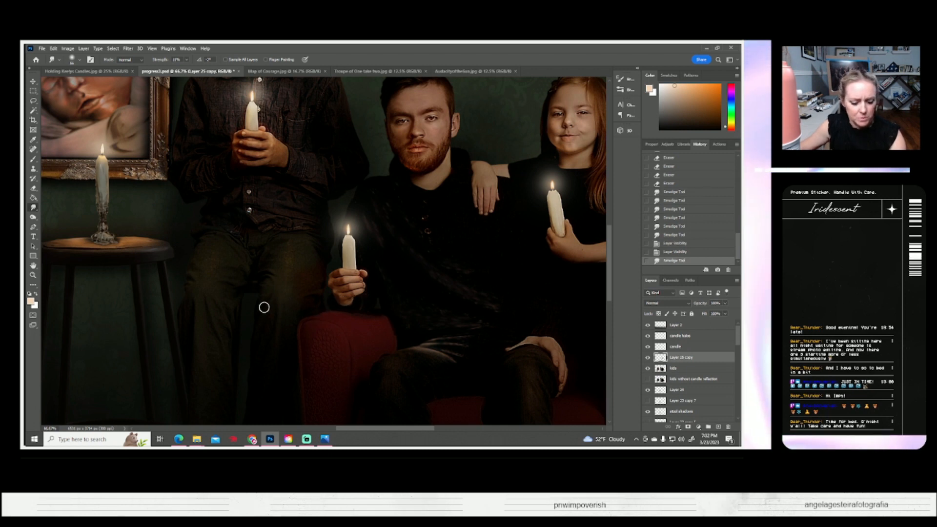
- Erase the light spill between the bearded man's candle hand and the armchair, comparing the image with and without the reflection layer
{"action": "left_click_drag", "start_coordinate": [264, 310], "coordinate": [262, 309]}
{"action": "key", "text": "e"}
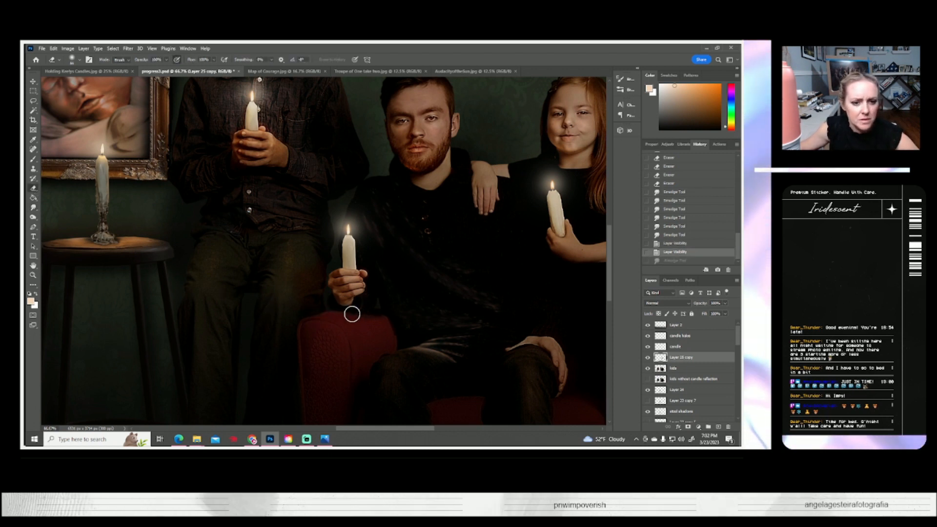
{"action": "left_click_drag", "start_coordinate": [347, 305], "coordinate": [389, 337]}
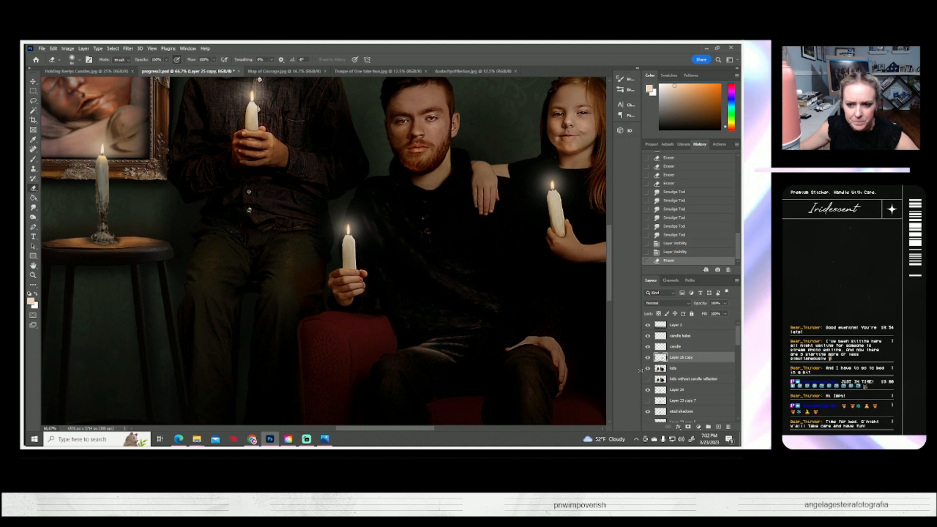
{"action": "left_click", "coordinate": [648, 358]}
{"action": "left_click", "coordinate": [648, 358]}
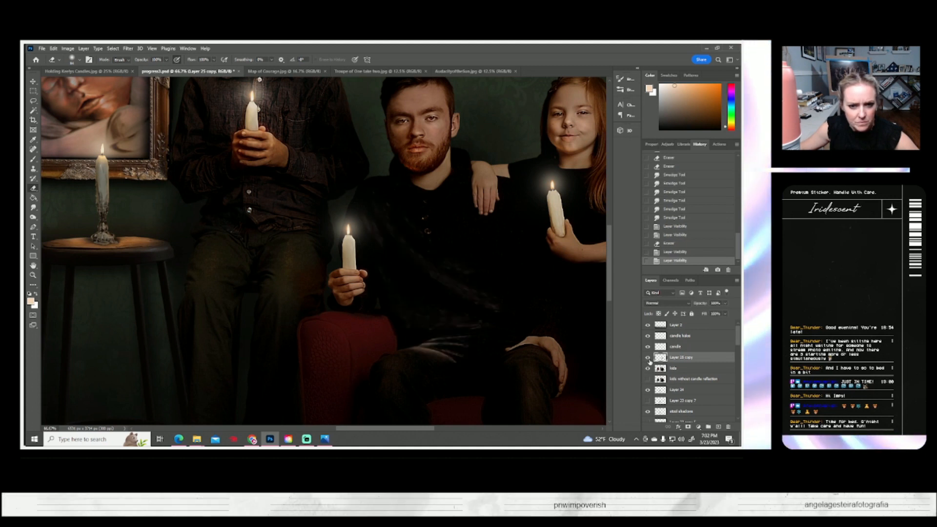
{"action": "left_click", "coordinate": [648, 358]}
{"action": "left_click", "coordinate": [649, 357]}
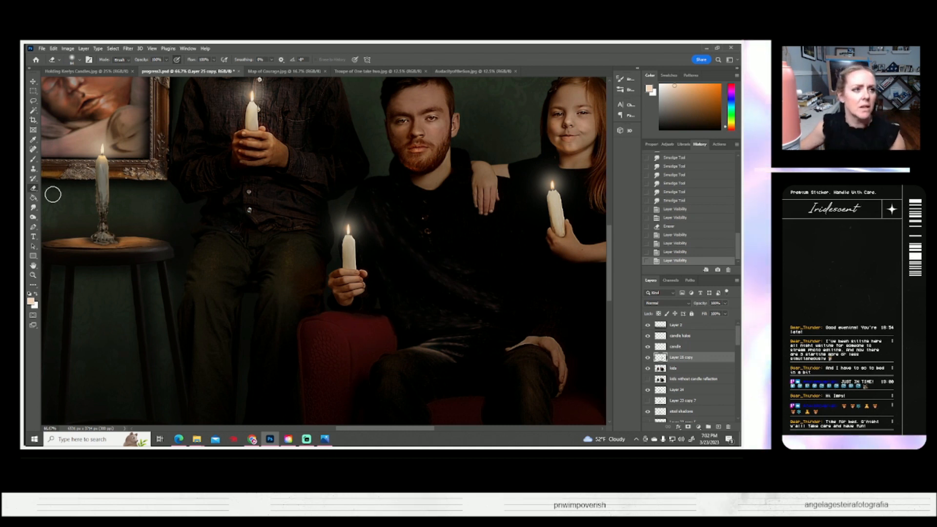
- Warm the sweater reflection layer with a midtone Color Balance of +43 red and -18 toward yellow, and compare with the layer hidden
{"action": "left_click", "coordinate": [68, 48]}
{"action": "mouse_move", "coordinate": [80, 67]}
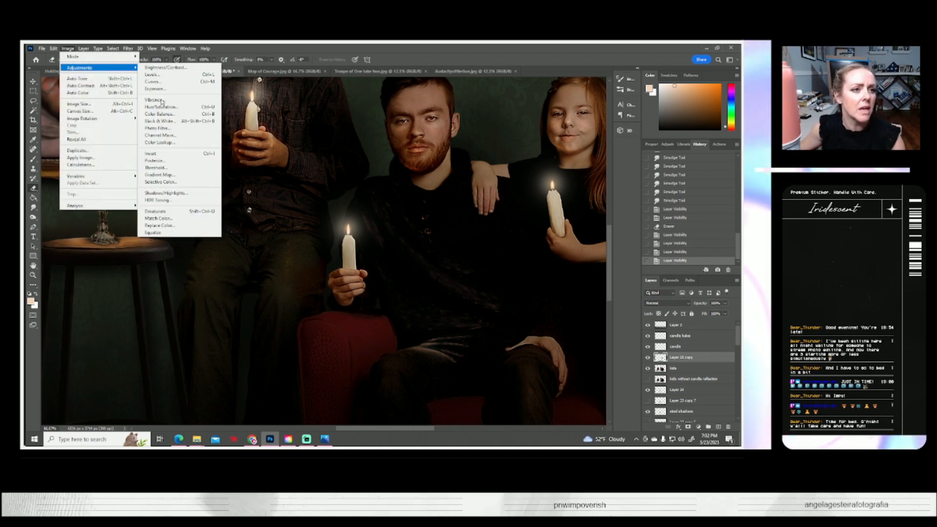
{"action": "left_click", "coordinate": [161, 115]}
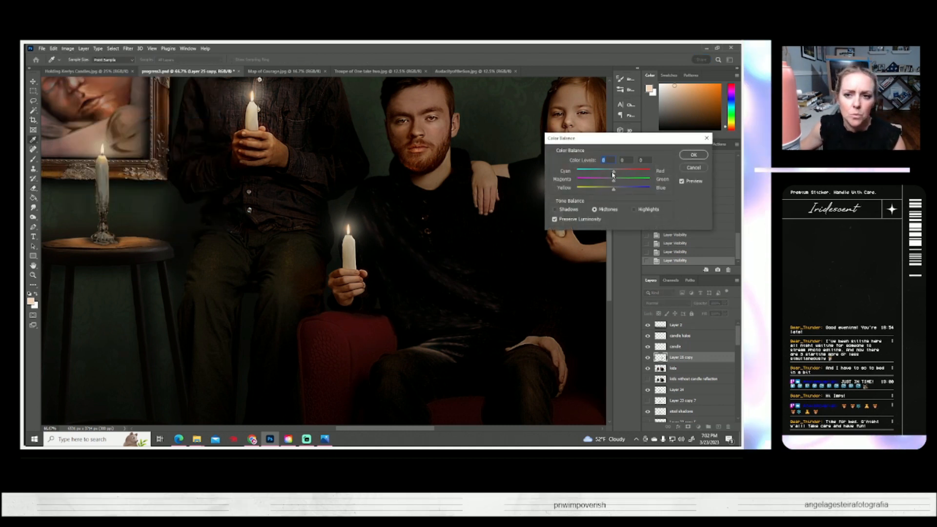
{"action": "left_click_drag", "start_coordinate": [623, 175], "coordinate": [608, 193]}
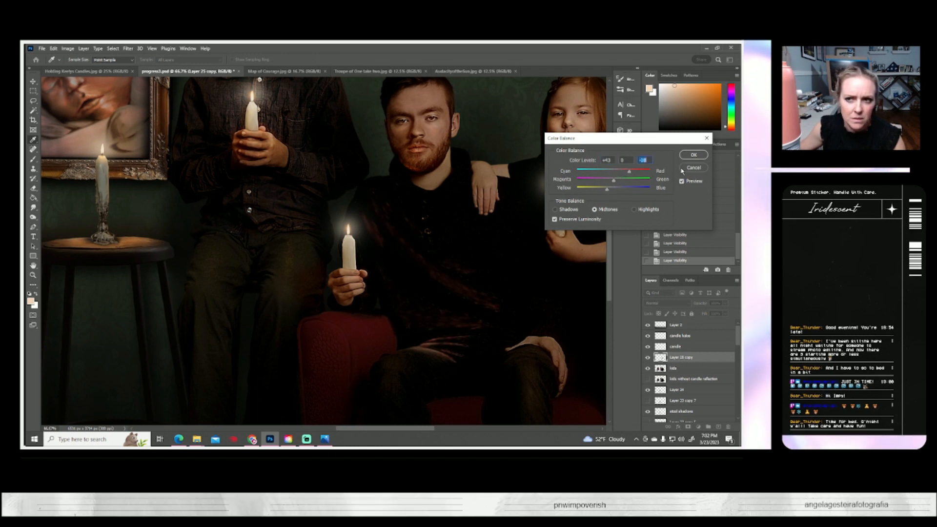
{"action": "left_click", "coordinate": [692, 155]}
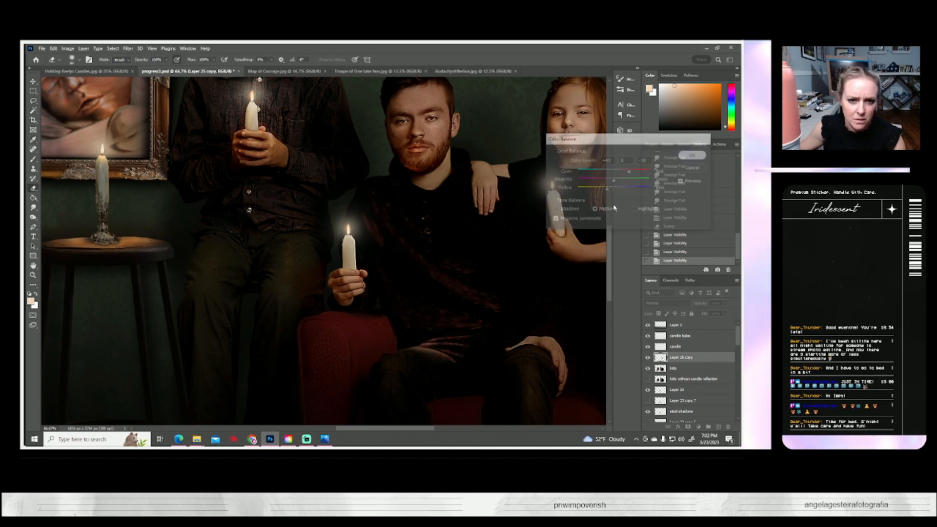
{"action": "left_click", "coordinate": [647, 358]}
{"action": "left_click", "coordinate": [647, 357]}
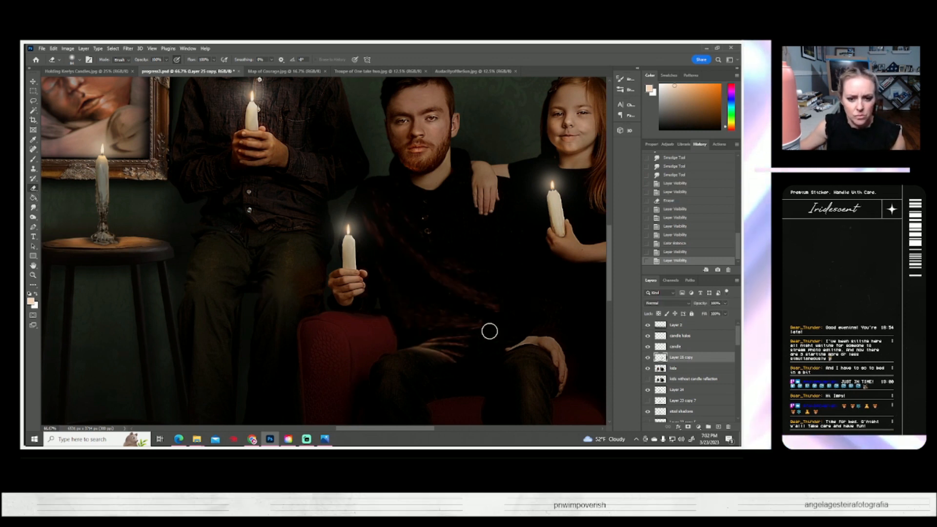
- Erase excess reflections on the sweater's chest and lap, using 47% eraser opacity to fade the hem, waist and button area
{"action": "mouse_move", "coordinate": [471, 291]}
{"action": "left_mouse_down"}
{"action": "mouse_move", "coordinate": [469, 272]}
{"action": "mouse_move", "coordinate": [440, 252]}
{"action": "left_mouse_up"}
{"action": "mouse_move", "coordinate": [474, 351]}
{"action": "left_mouse_down"}
{"action": "mouse_move", "coordinate": [472, 361]}
{"action": "mouse_move", "coordinate": [499, 373]}
{"action": "left_mouse_up"}
{"action": "left_click", "coordinate": [167, 59]}
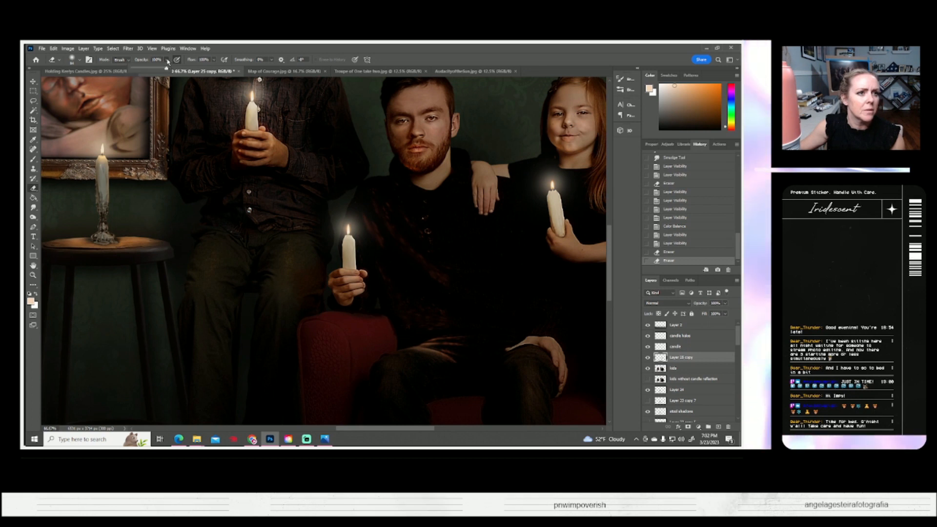
{"action": "left_click", "coordinate": [149, 69]}
{"action": "left_click_drag", "start_coordinate": [389, 347], "coordinate": [488, 353]}
{"action": "mouse_move", "coordinate": [399, 347]}
{"action": "left_mouse_down"}
{"action": "mouse_move", "coordinate": [492, 341]}
{"action": "mouse_move", "coordinate": [431, 364]}
{"action": "mouse_move", "coordinate": [377, 350]}
{"action": "left_mouse_up"}
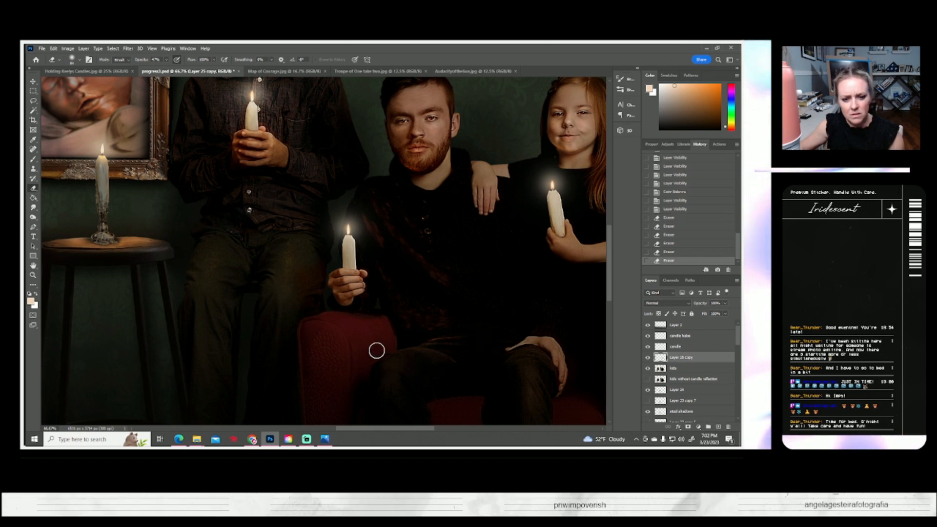
{"action": "mouse_move", "coordinate": [453, 331]}
{"action": "left_mouse_down"}
{"action": "mouse_move", "coordinate": [385, 331]}
{"action": "mouse_move", "coordinate": [389, 315]}
{"action": "left_mouse_up"}
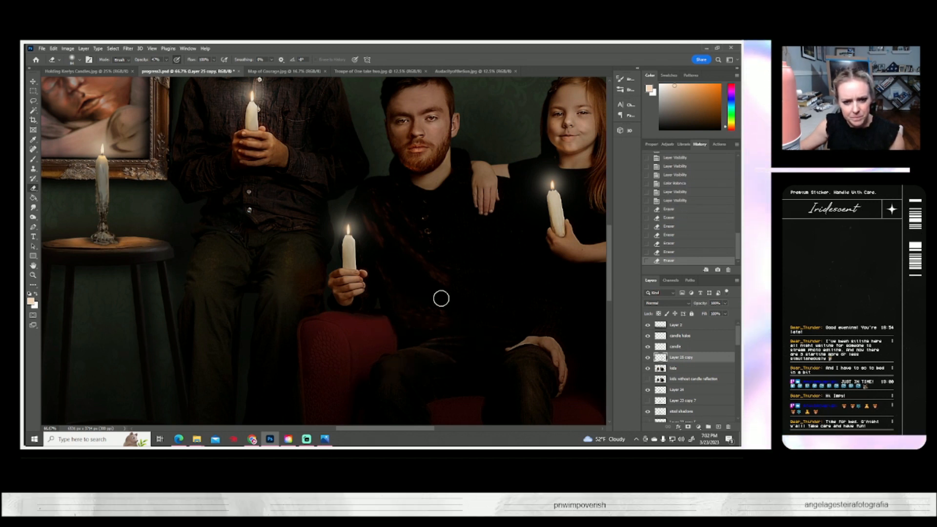
{"action": "left_click_drag", "start_coordinate": [472, 305], "coordinate": [508, 336]}
{"action": "mouse_move", "coordinate": [425, 226]}
{"action": "left_mouse_down"}
{"action": "mouse_move", "coordinate": [448, 235]}
{"action": "mouse_move", "coordinate": [425, 215]}
{"action": "mouse_move", "coordinate": [503, 257]}
{"action": "left_mouse_up"}
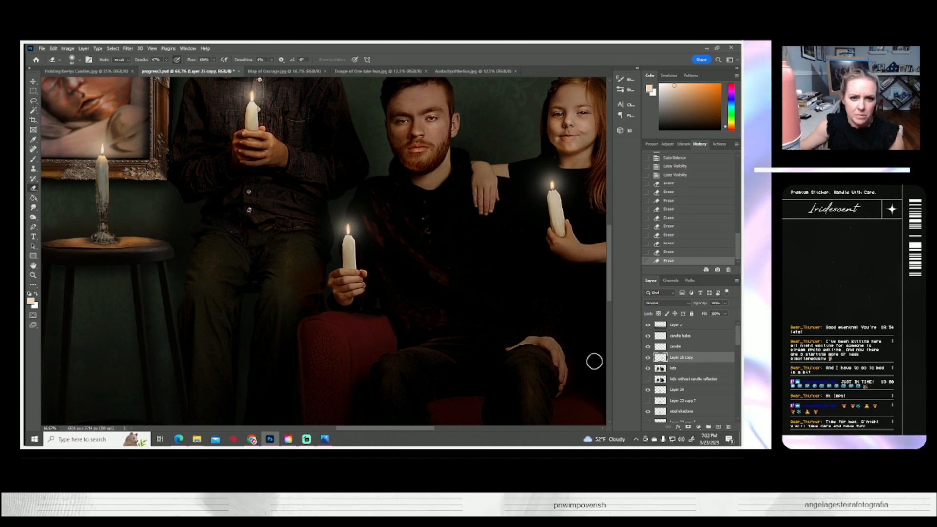
- Compare the image without the reflection layer and, judging the whole portrait, lightly erase the remaining glow across the bearded man's sweater
{"action": "left_click", "coordinate": [648, 358]}
{"action": "left_click", "coordinate": [647, 357]}
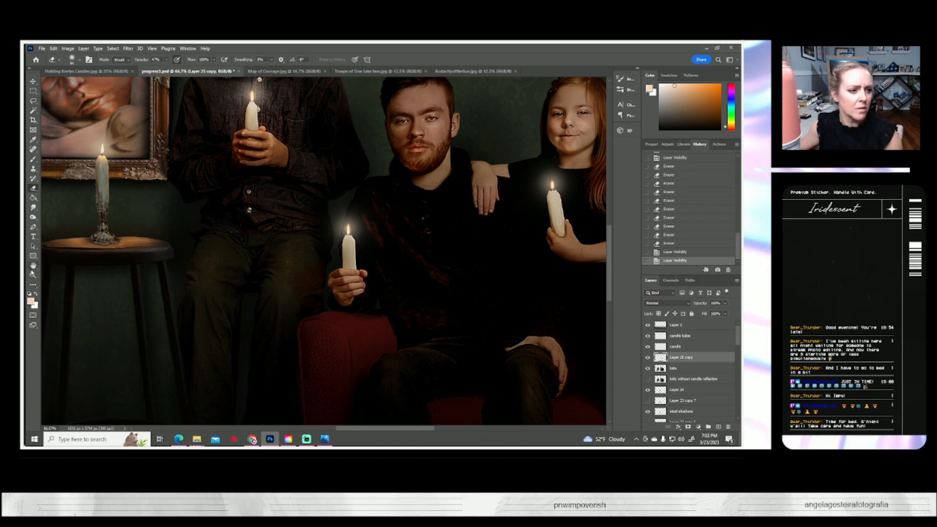
{"action": "left_click", "coordinate": [34, 275]}
{"action": "left_click", "coordinate": [250, 59]}
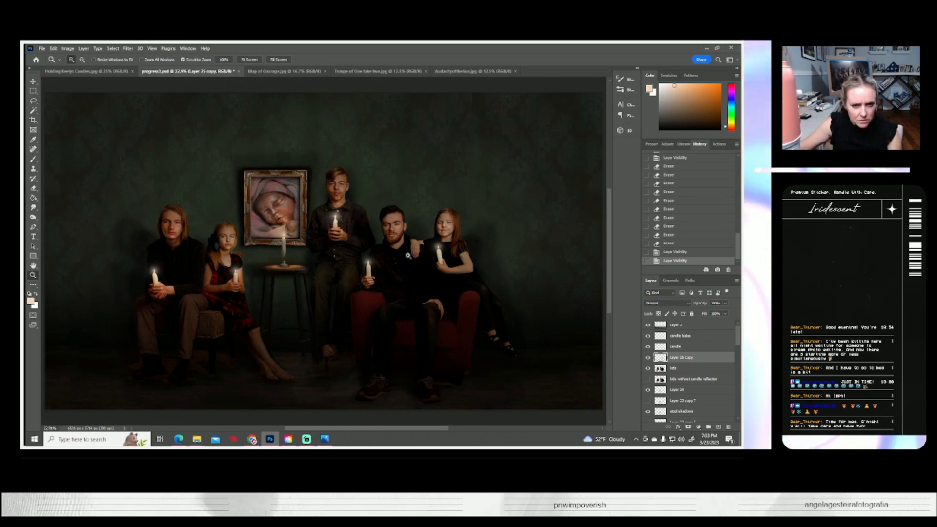
{"action": "left_click", "coordinate": [33, 188]}
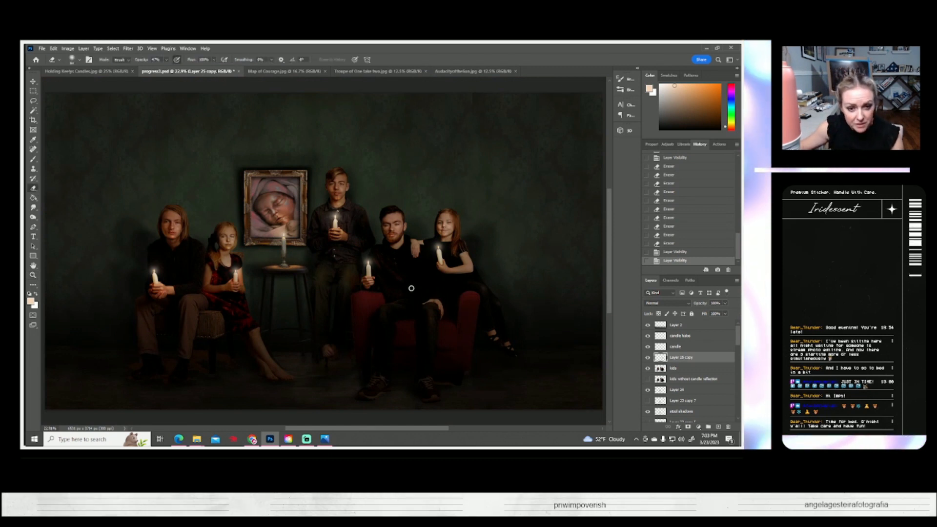
{"action": "left_click_drag", "start_coordinate": [400, 280], "coordinate": [436, 268]}
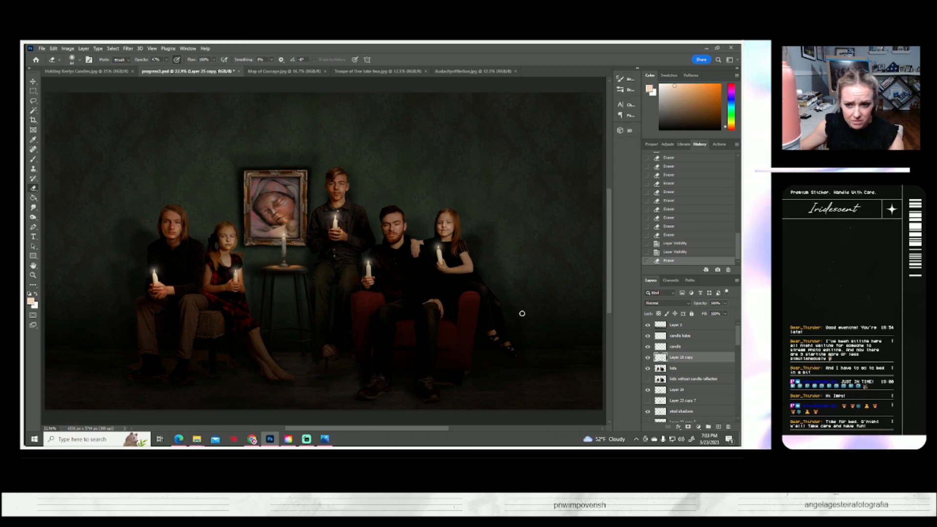
- Merge the sweater reflection layer with the kids layer, rename the result "kids main", and save the document
{"action": "left_click", "coordinate": [679, 369], "text": "shift"}
{"action": "right_click", "coordinate": [664, 367]}
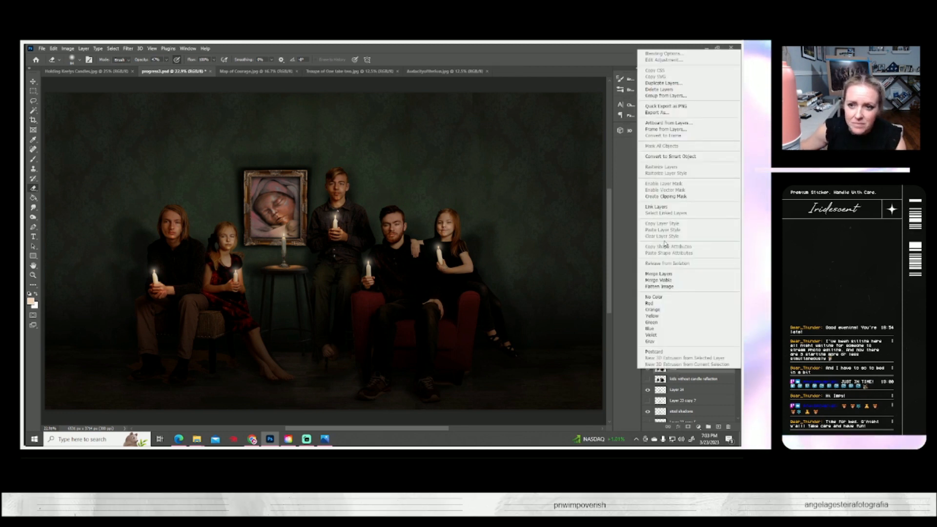
{"action": "left_click", "coordinate": [658, 275]}
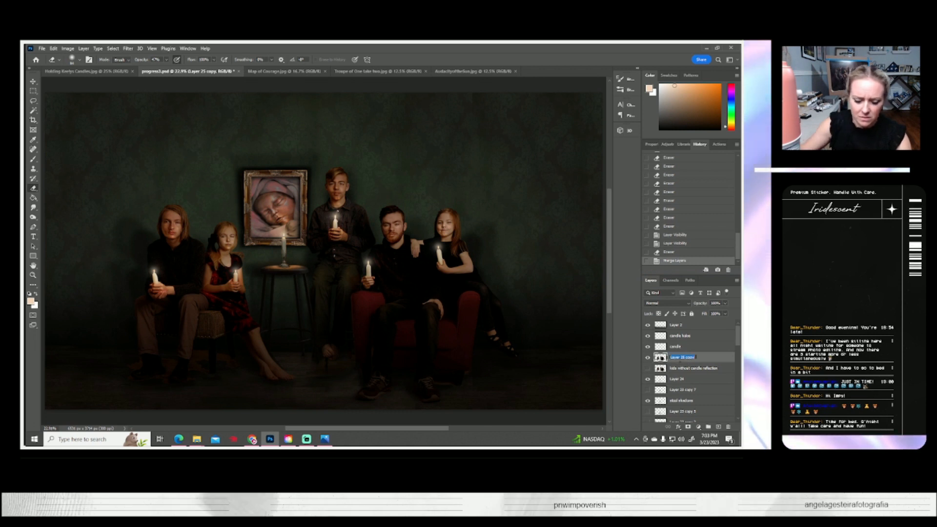
{"action": "type", "text": "ids main"}
{"action": "key", "text": "Return"}
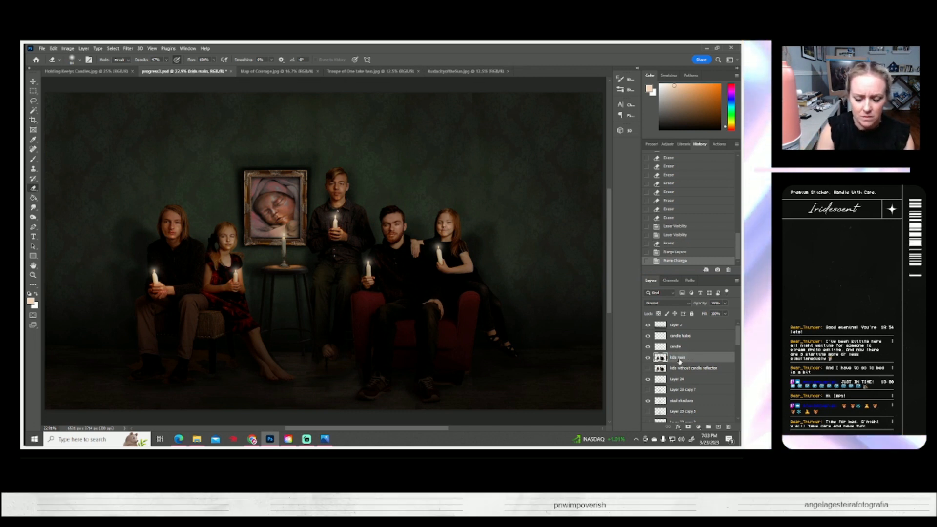
{"action": "key", "text": "ctrl+s"}
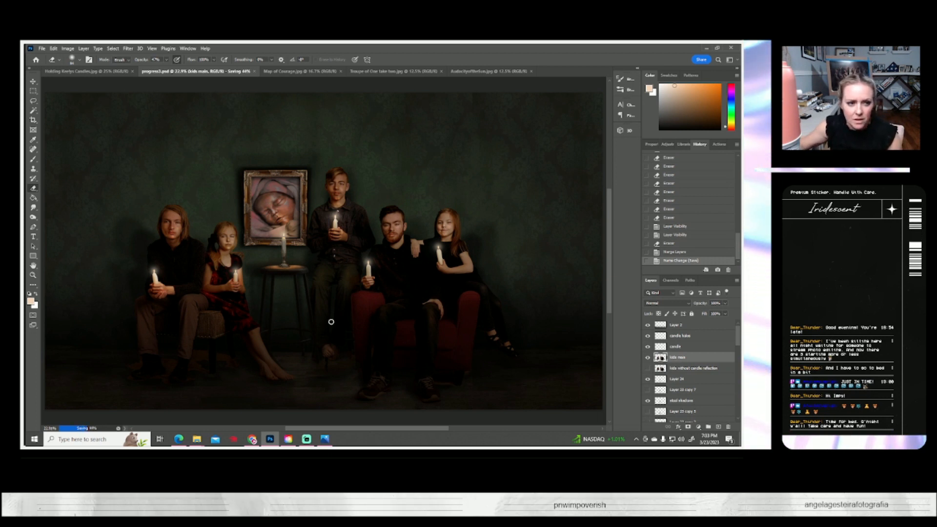
- Draw a lasso selection around the seated long-haired figure's torso, candle, hands and upper lap
{"action": "left_click", "coordinate": [33, 276]}
{"action": "left_click_drag", "start_coordinate": [162, 274], "coordinate": [168, 276]}
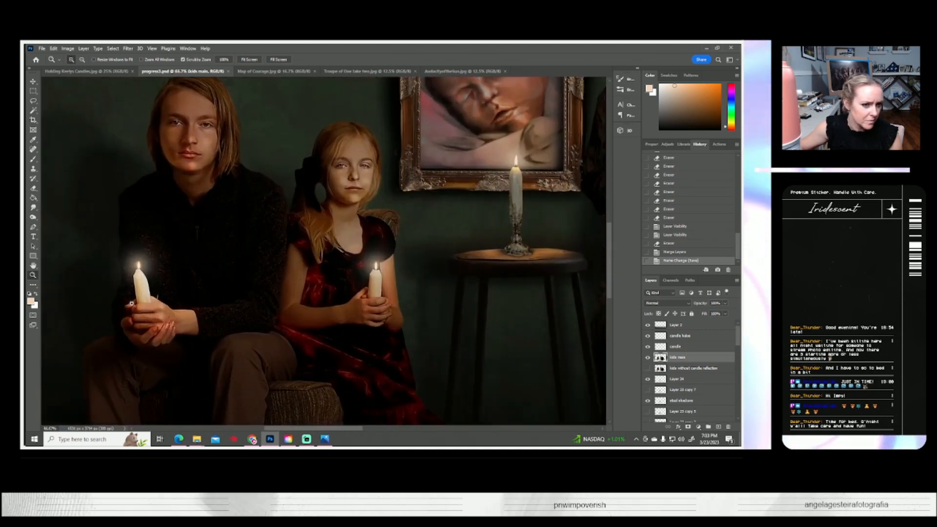
{"action": "left_click", "coordinate": [33, 101]}
{"action": "left_click_drag", "start_coordinate": [116, 240], "coordinate": [88, 320]}
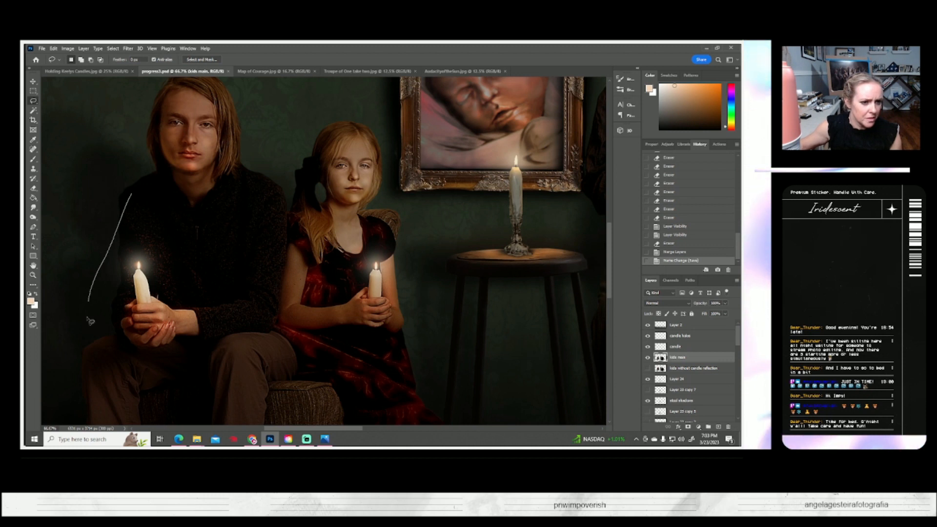
{"action": "left_click_drag", "start_coordinate": [144, 369], "coordinate": [272, 364]}
{"action": "mouse_move", "coordinate": [264, 295]}
{"action": "left_mouse_down"}
{"action": "mouse_move", "coordinate": [223, 241]}
{"action": "mouse_move", "coordinate": [146, 175]}
{"action": "mouse_move", "coordinate": [88, 305]}
{"action": "left_mouse_up"}
{"action": "left_click_drag", "start_coordinate": [96, 353], "coordinate": [100, 354]}
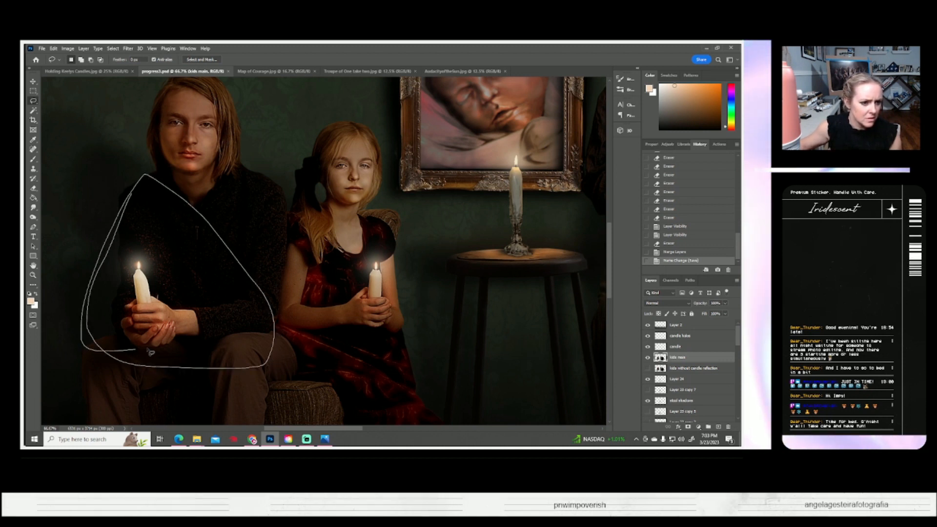
- Duplicate the kids main layer, delete everything outside the lassoed area from the copy, and deselect
{"action": "right_click", "coordinate": [677, 356]}
{"action": "left_click", "coordinate": [592, 146]}
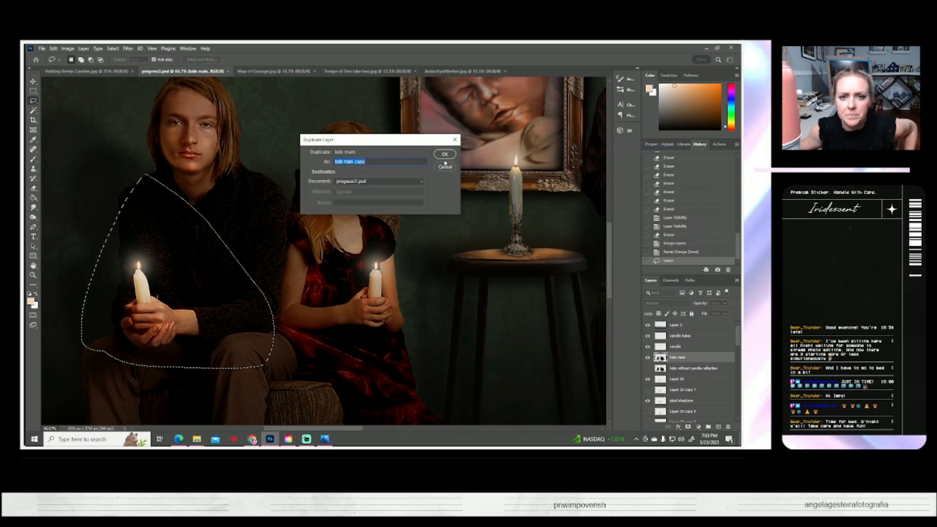
{"action": "key", "text": "Return"}
{"action": "left_click", "coordinate": [112, 49]}
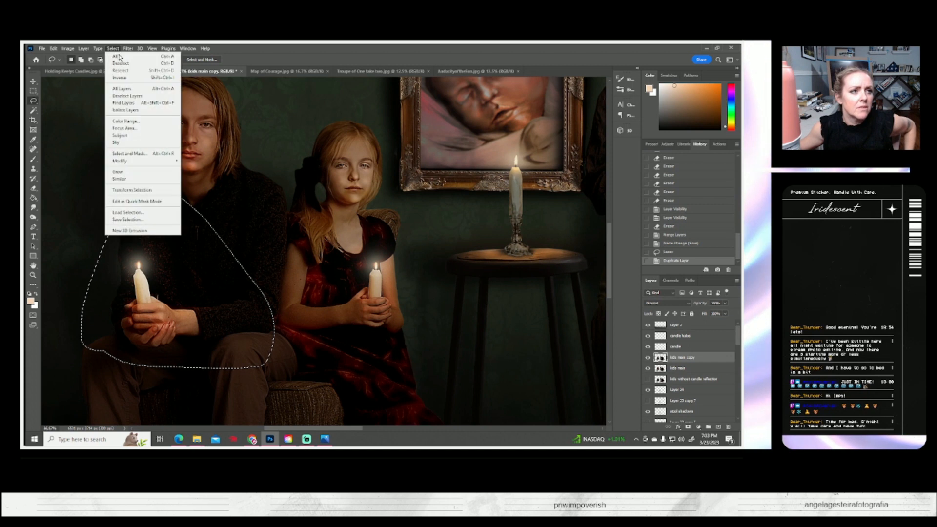
{"action": "left_click", "coordinate": [126, 74]}
{"action": "key", "text": "Delete"}
{"action": "left_click", "coordinate": [113, 48]}
{"action": "left_click", "coordinate": [120, 63]}
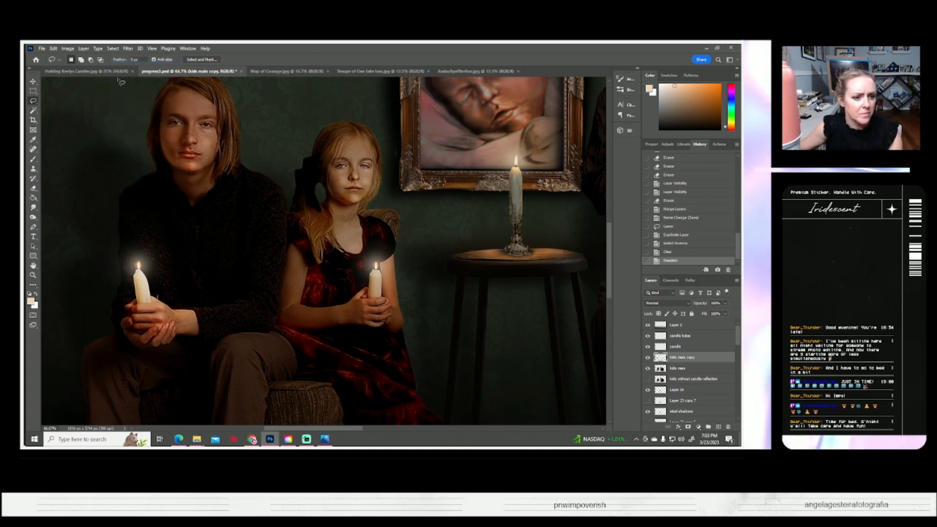
- Brighten the long-haired figure's cut-out copy with Brightness/Contrast, setting brightness to 124 and contrast to -42
{"action": "left_click", "coordinate": [68, 48]}
{"action": "mouse_move", "coordinate": [83, 72]}
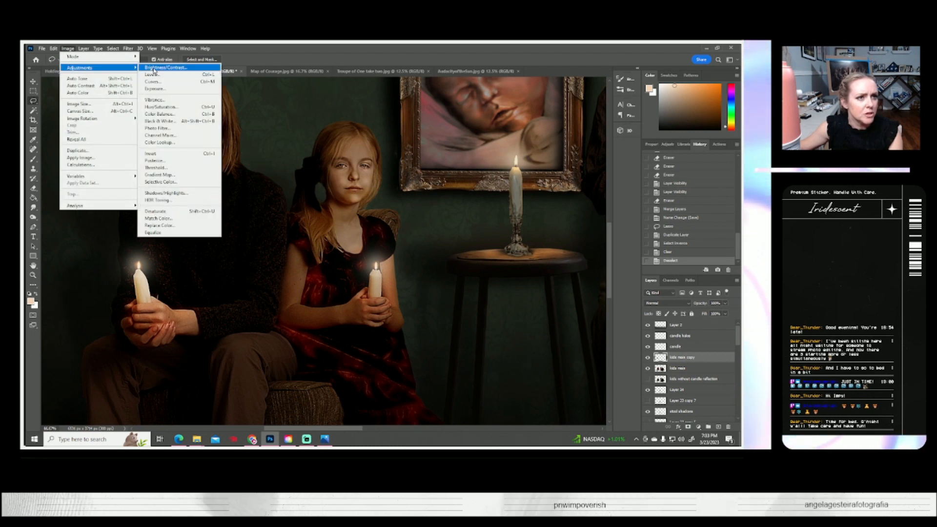
{"action": "left_click", "coordinate": [161, 69]}
{"action": "left_click_drag", "start_coordinate": [534, 168], "coordinate": [564, 172]}
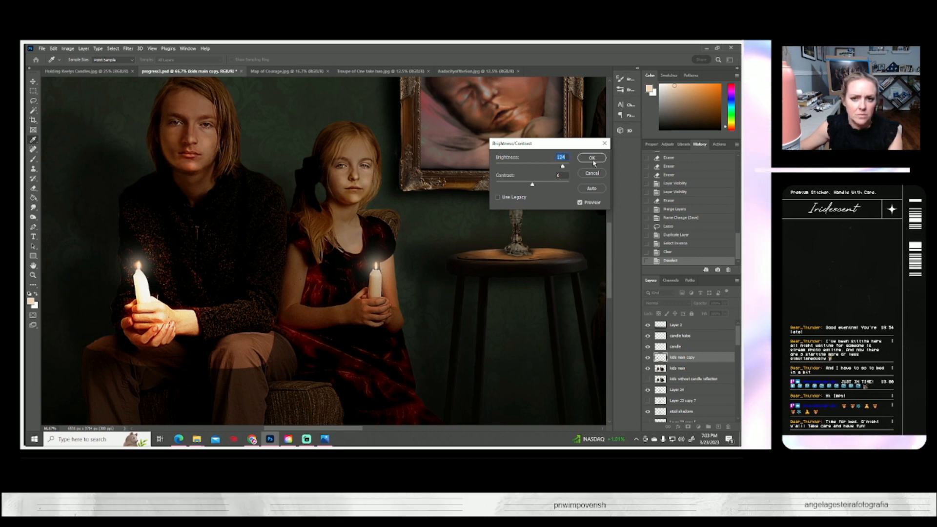
{"action": "left_click_drag", "start_coordinate": [532, 185], "coordinate": [502, 186]}
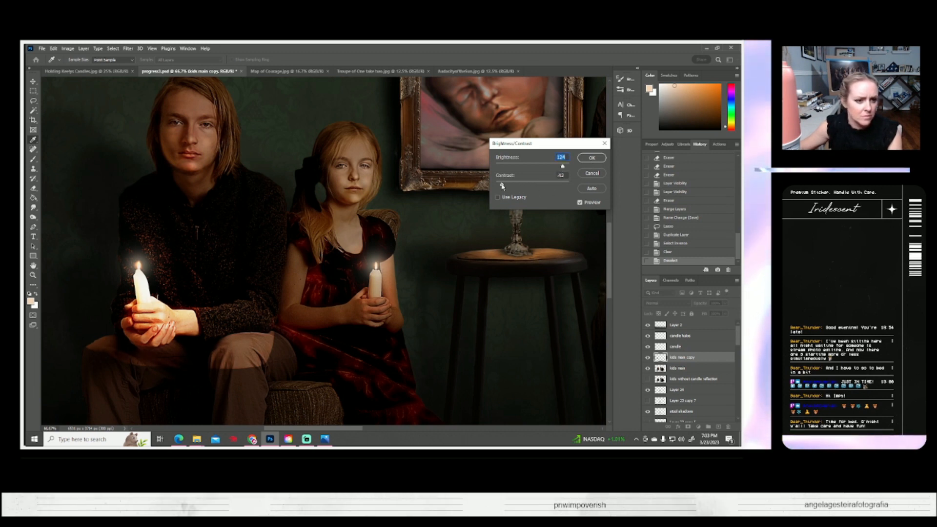
{"action": "left_click", "coordinate": [592, 158]}
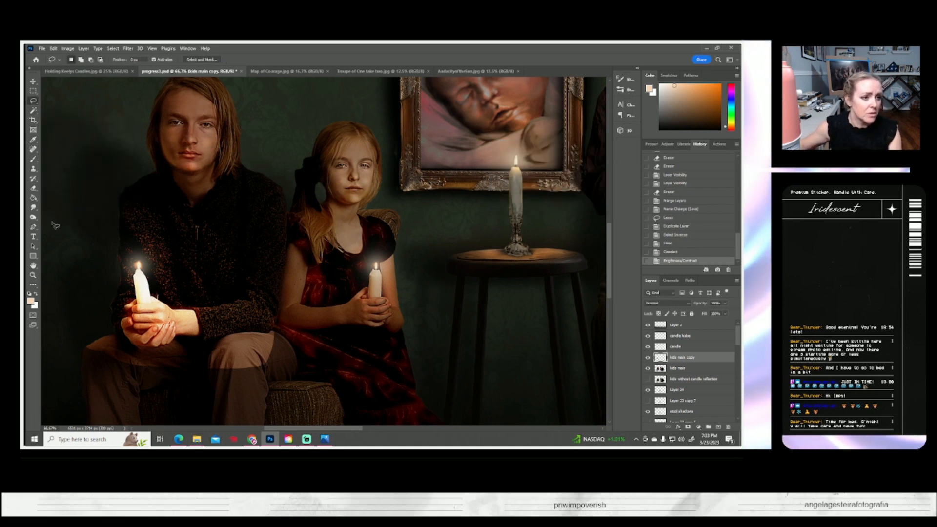
- Erase the brightened copy over the long-haired figure's candle, hands, lower sleeve and lap, using the Eraser at 100% opacity
{"action": "left_click", "coordinate": [34, 189]}
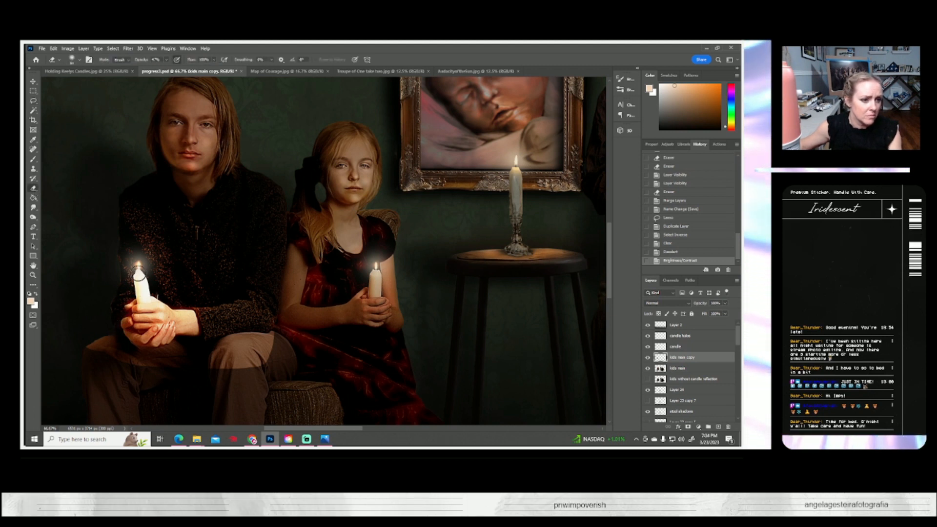
{"action": "left_click_drag", "start_coordinate": [137, 266], "coordinate": [142, 293]}
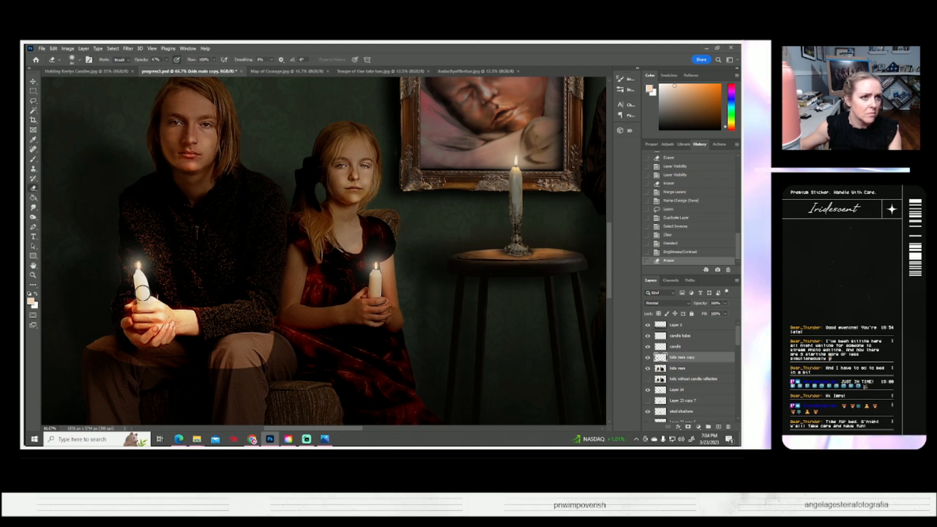
{"action": "mouse_move", "coordinate": [166, 59]}
{"action": "left_mouse_down"}
{"action": "mouse_move", "coordinate": [185, 68]}
{"action": "mouse_move", "coordinate": [223, 179]}
{"action": "left_mouse_up"}
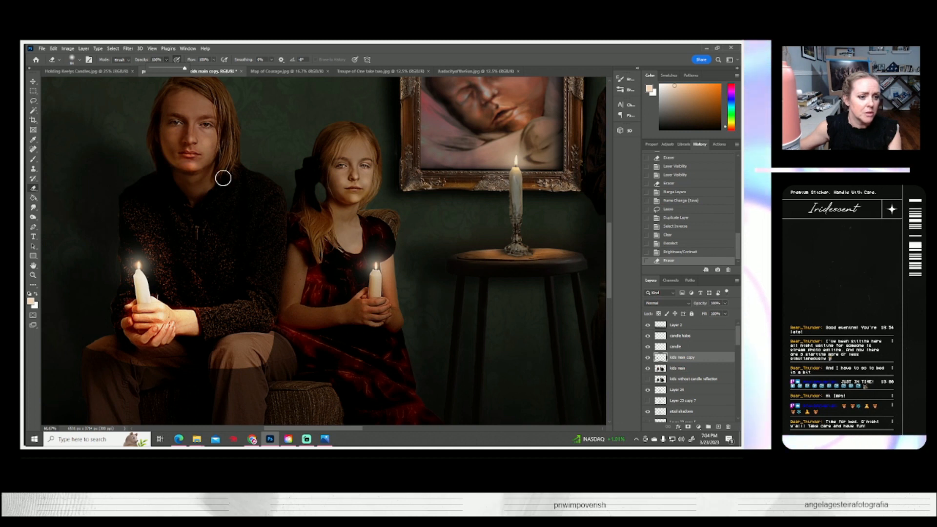
{"action": "mouse_move", "coordinate": [138, 266]}
{"action": "left_mouse_down"}
{"action": "mouse_move", "coordinate": [147, 322]}
{"action": "mouse_move", "coordinate": [135, 316]}
{"action": "mouse_move", "coordinate": [163, 316]}
{"action": "mouse_move", "coordinate": [148, 302]}
{"action": "mouse_move", "coordinate": [181, 318]}
{"action": "left_mouse_up"}
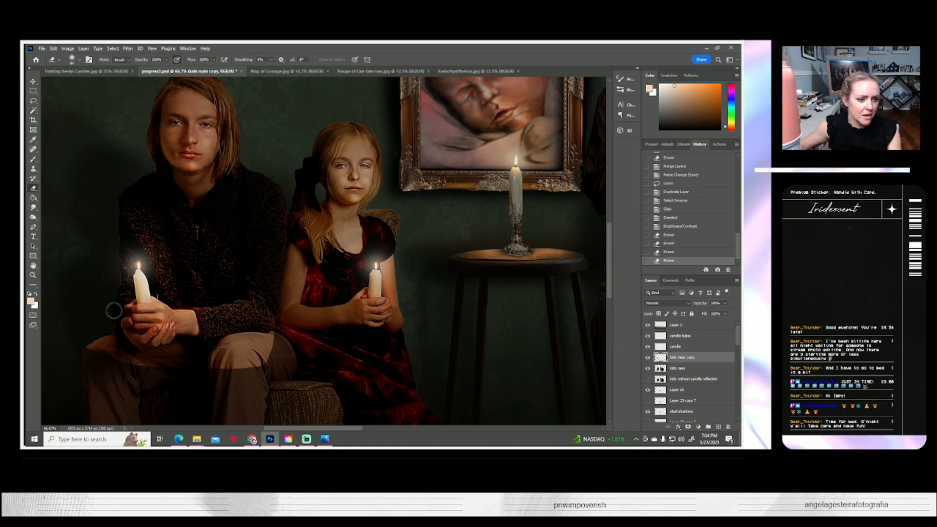
{"action": "left_click_drag", "start_coordinate": [113, 307], "coordinate": [119, 313]}
{"action": "mouse_move", "coordinate": [81, 343]}
{"action": "left_mouse_down"}
{"action": "mouse_move", "coordinate": [138, 363]}
{"action": "mouse_move", "coordinate": [180, 362]}
{"action": "mouse_move", "coordinate": [146, 358]}
{"action": "mouse_move", "coordinate": [166, 352]}
{"action": "mouse_move", "coordinate": [138, 343]}
{"action": "mouse_move", "coordinate": [169, 364]}
{"action": "mouse_move", "coordinate": [205, 357]}
{"action": "mouse_move", "coordinate": [199, 368]}
{"action": "mouse_move", "coordinate": [253, 366]}
{"action": "mouse_move", "coordinate": [253, 312]}
{"action": "left_mouse_up"}
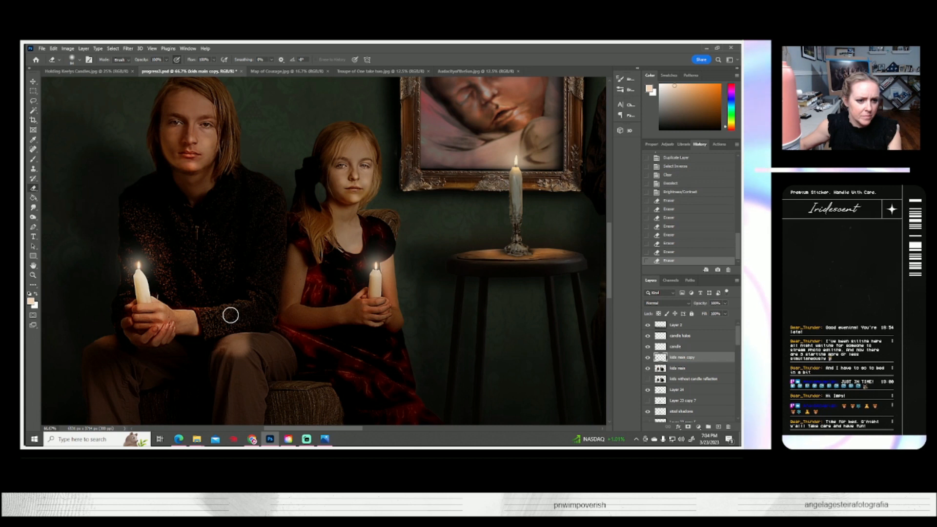
{"action": "mouse_move", "coordinate": [191, 323]}
{"action": "left_mouse_down"}
{"action": "mouse_move", "coordinate": [239, 322]}
{"action": "mouse_move", "coordinate": [205, 330]}
{"action": "mouse_move", "coordinate": [232, 322]}
{"action": "mouse_move", "coordinate": [252, 338]}
{"action": "left_mouse_up"}
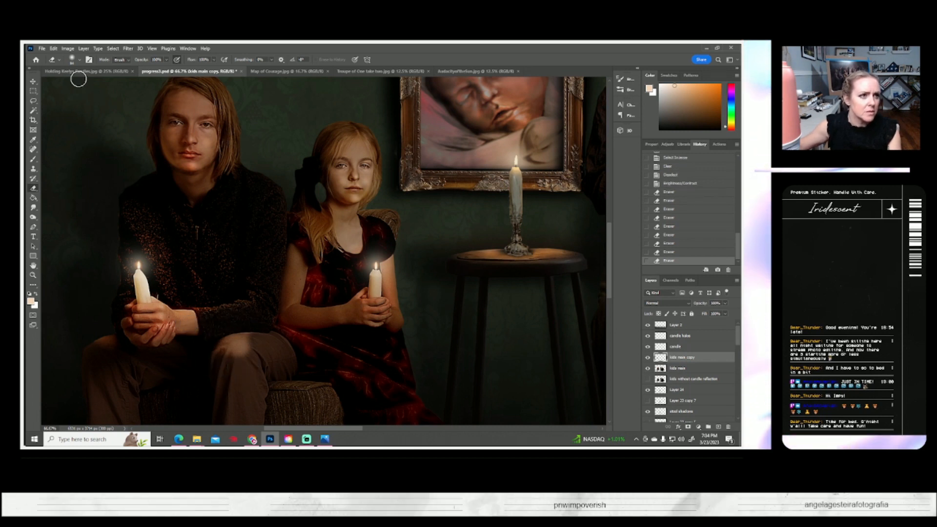
- Fade the remaining brightness on the knee with a reduced-opacity Eraser, and erase excess glow from the sweater's chest at 100% opacity
{"action": "left_click", "coordinate": [167, 60]}
{"action": "mouse_move", "coordinate": [201, 350]}
{"action": "left_mouse_down"}
{"action": "mouse_move", "coordinate": [260, 337]}
{"action": "mouse_move", "coordinate": [215, 365]}
{"action": "mouse_move", "coordinate": [263, 341]}
{"action": "mouse_move", "coordinate": [227, 360]}
{"action": "mouse_move", "coordinate": [240, 324]}
{"action": "left_mouse_up"}
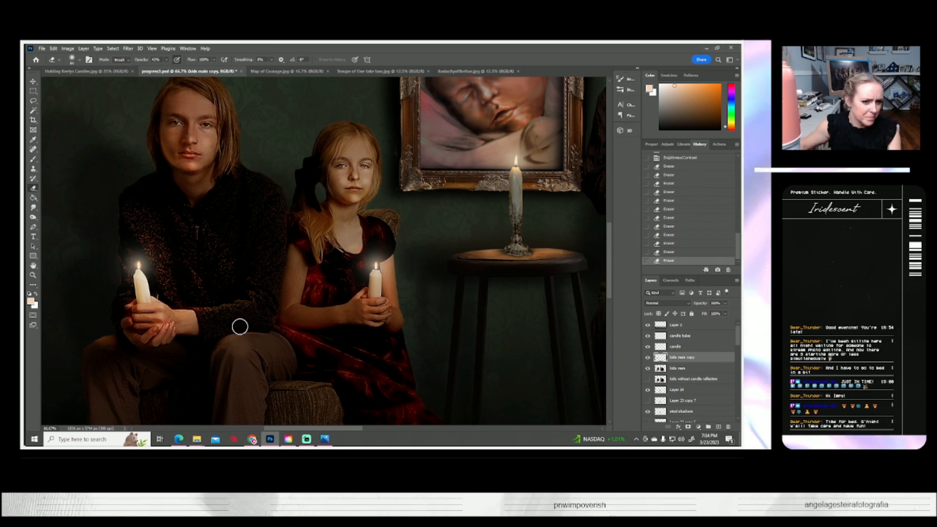
{"action": "left_click", "coordinate": [166, 59]}
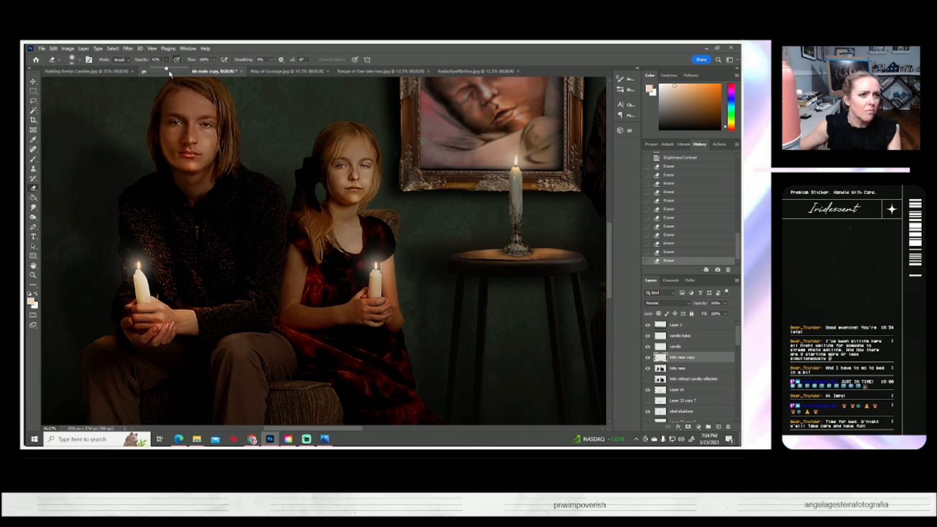
{"action": "left_click_drag", "start_coordinate": [174, 71], "coordinate": [192, 71]}
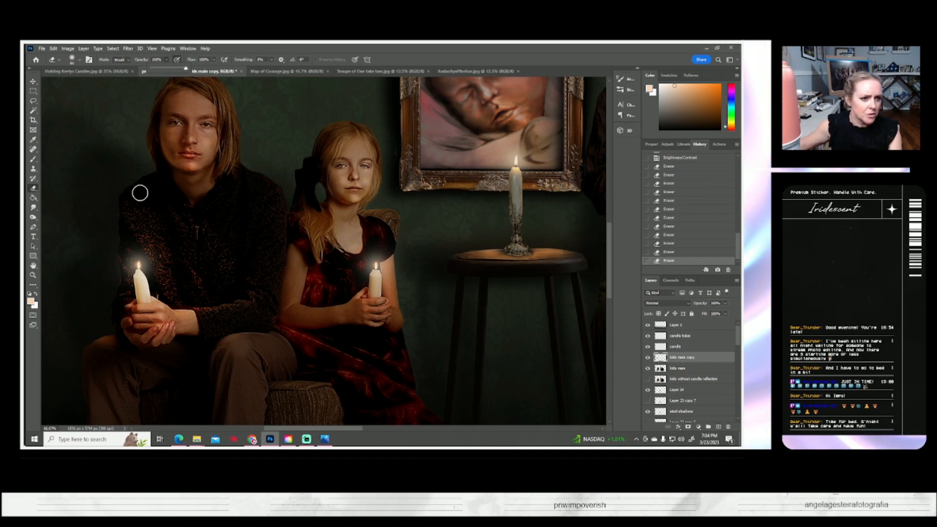
{"action": "left_click_drag", "start_coordinate": [169, 238], "coordinate": [189, 297]}
{"action": "left_click_drag", "start_coordinate": [165, 226], "coordinate": [198, 267]}
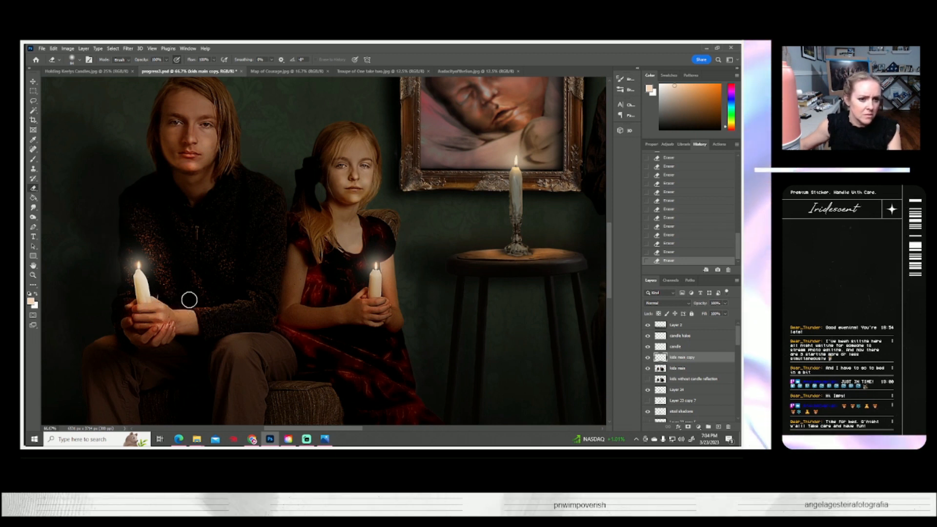
- Warm the kids main copy layer with Color Balance midtones +34, 0, -40, and compare the image with the layer hidden and shown
{"action": "left_click", "coordinate": [68, 49]}
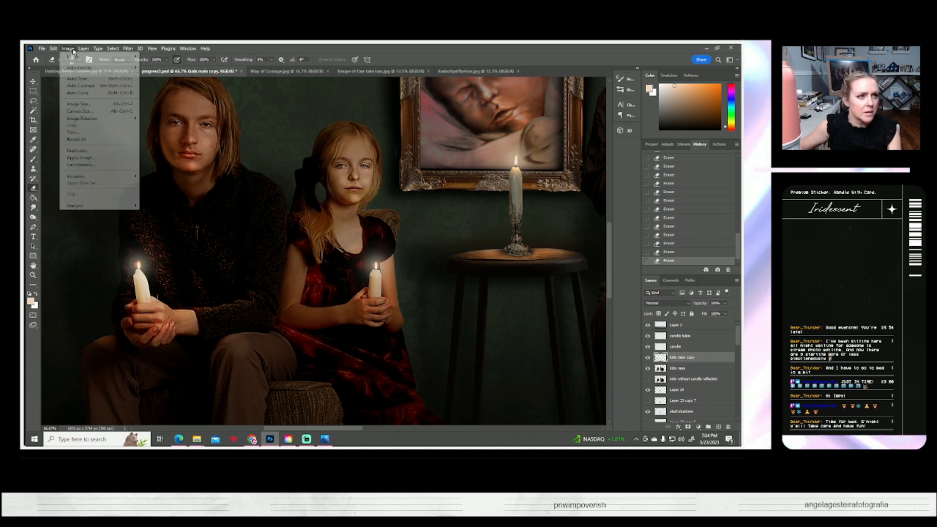
{"action": "mouse_move", "coordinate": [76, 69]}
{"action": "left_click", "coordinate": [155, 114]}
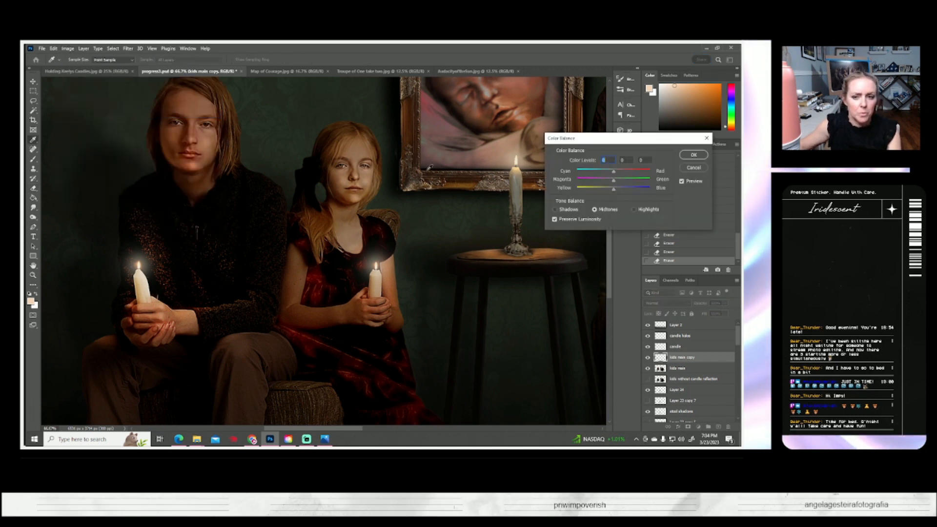
{"action": "left_click_drag", "start_coordinate": [625, 175], "coordinate": [600, 192]}
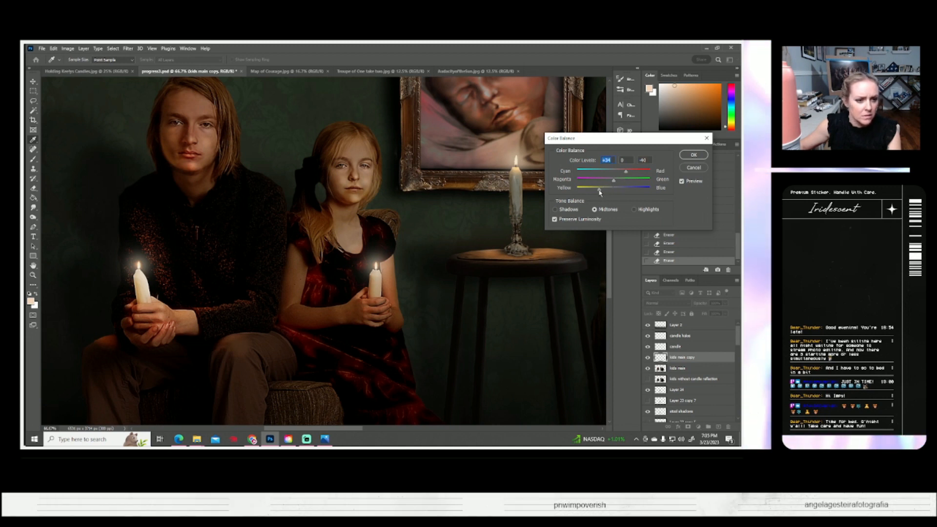
{"action": "key", "text": "Return"}
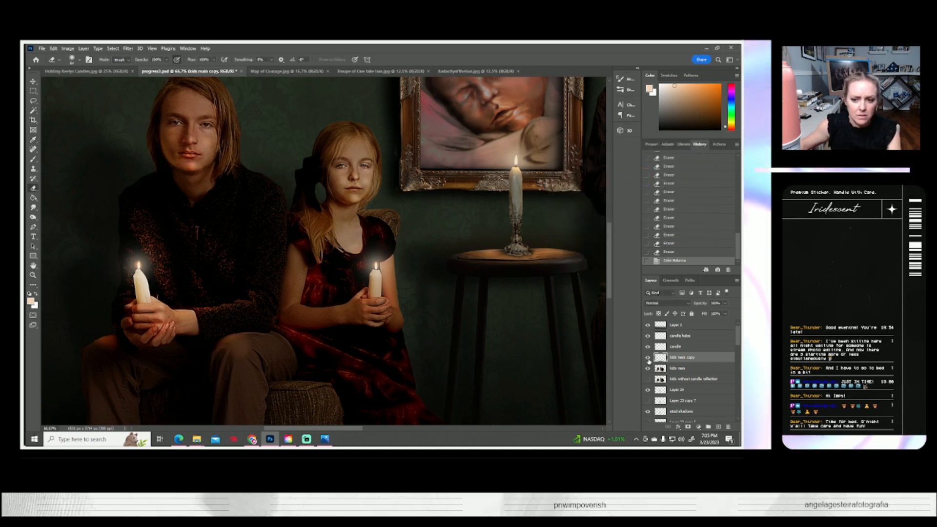
{"action": "left_click", "coordinate": [647, 358]}
{"action": "left_click", "coordinate": [647, 358]}
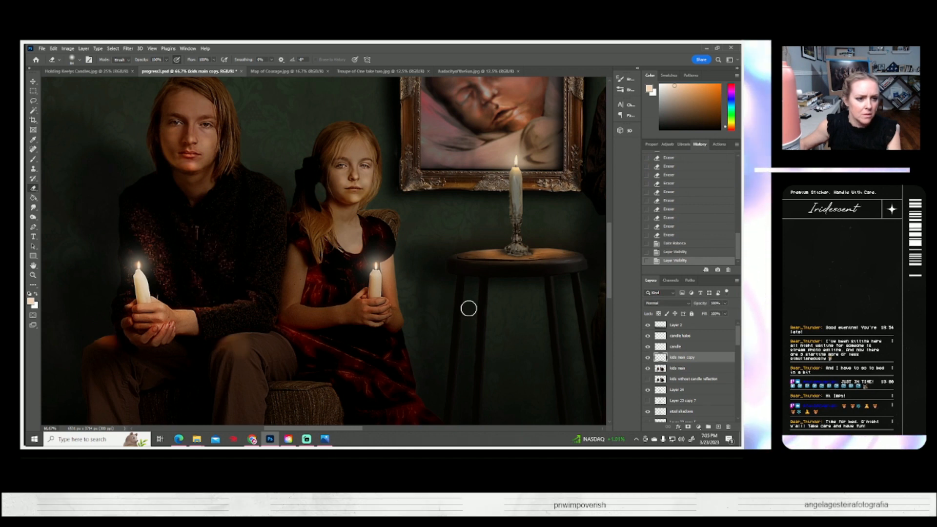
{"action": "left_click", "coordinate": [33, 275]}
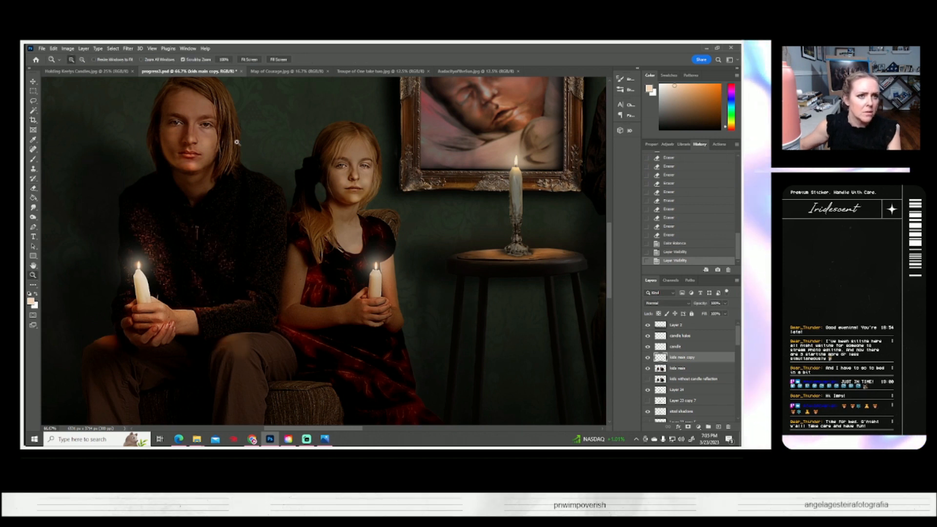
{"action": "left_click", "coordinate": [251, 59]}
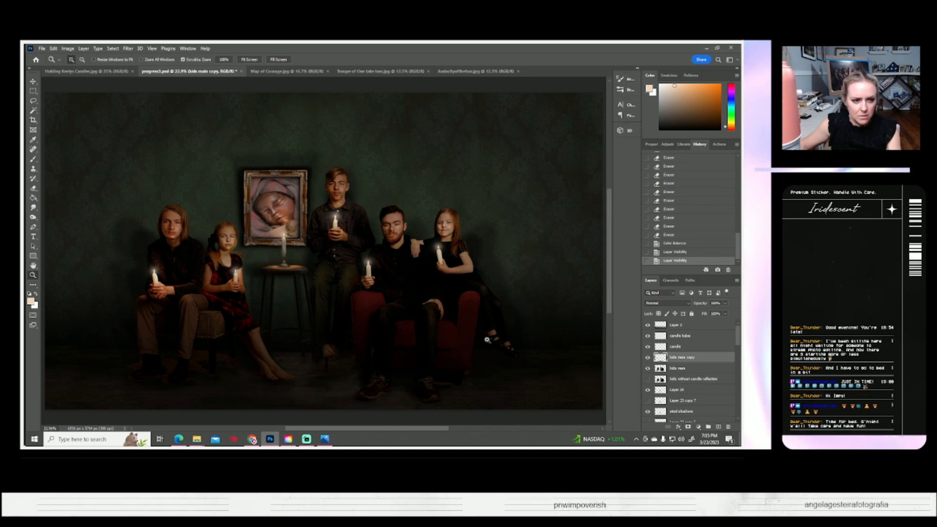
- Try a Gaussian Blur with a small radius on the long-haired figure's sweater reflection layer
{"action": "left_click_drag", "start_coordinate": [156, 277], "coordinate": [193, 320]}
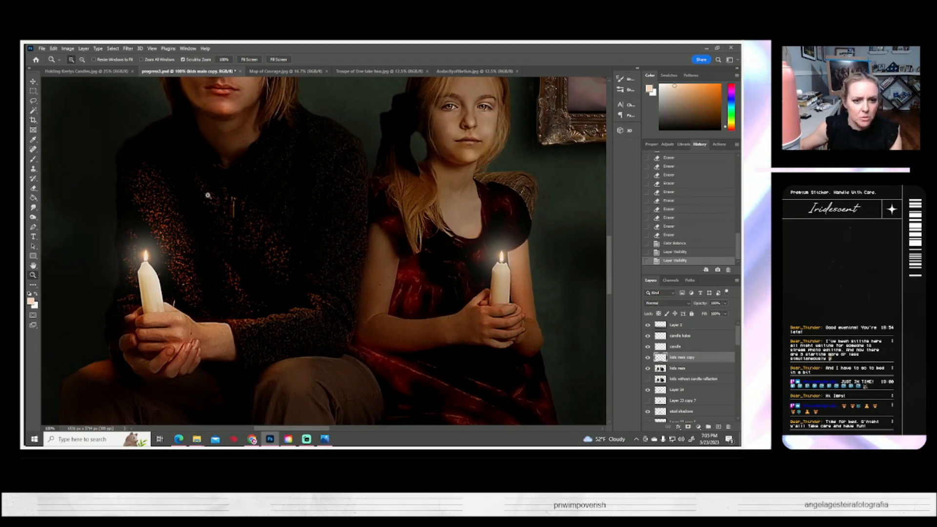
{"action": "left_click", "coordinate": [129, 48]}
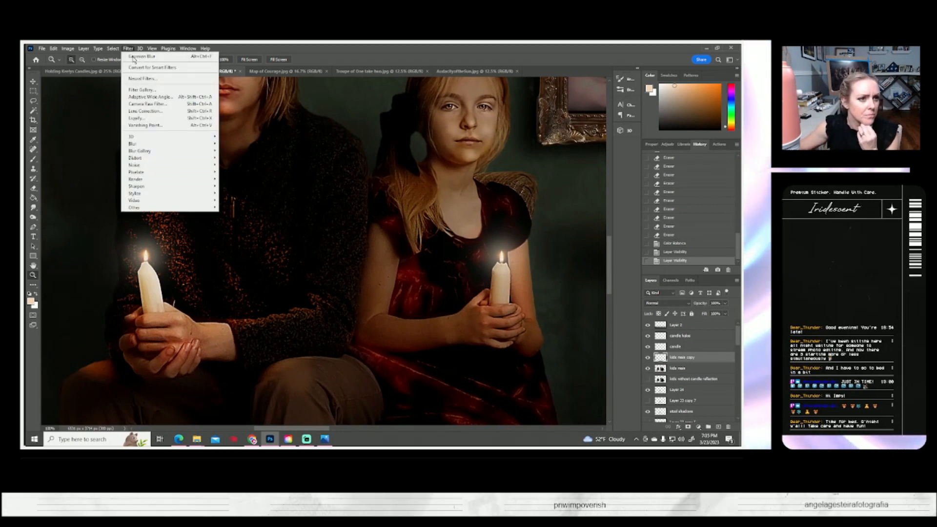
{"action": "mouse_move", "coordinate": [136, 144]}
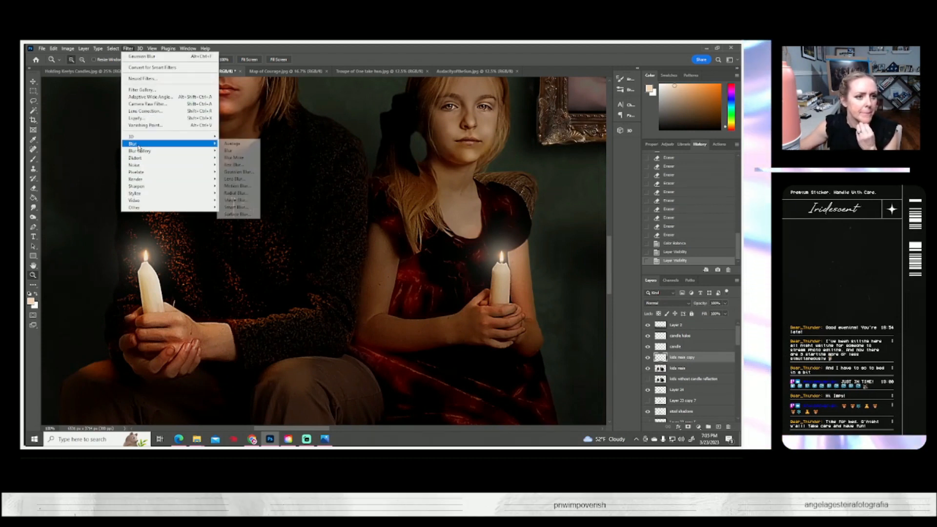
{"action": "left_click", "coordinate": [237, 174]}
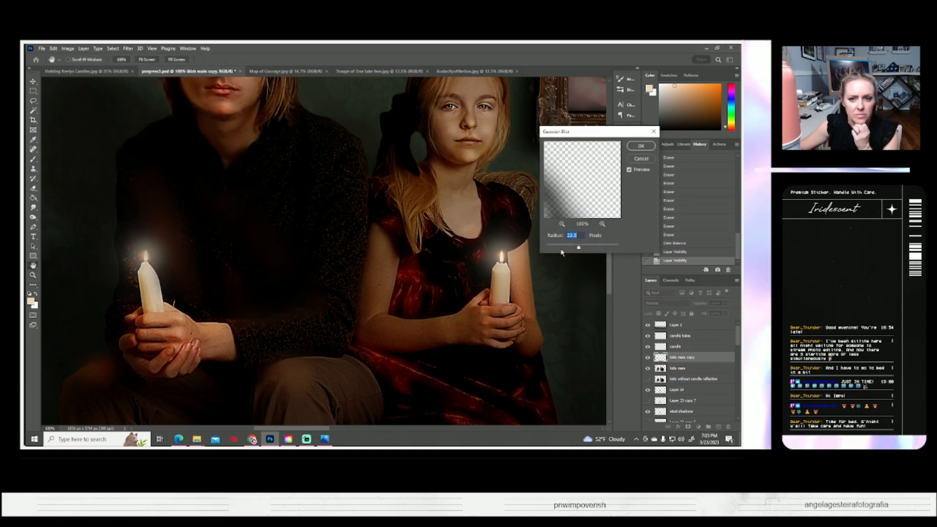
{"action": "left_click_drag", "start_coordinate": [578, 250], "coordinate": [554, 248]}
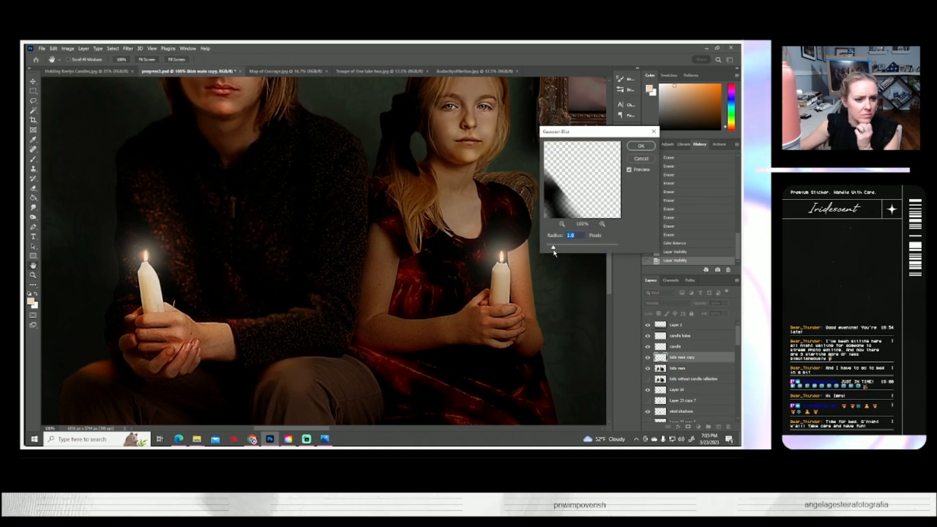
{"action": "left_click", "coordinate": [641, 146]}
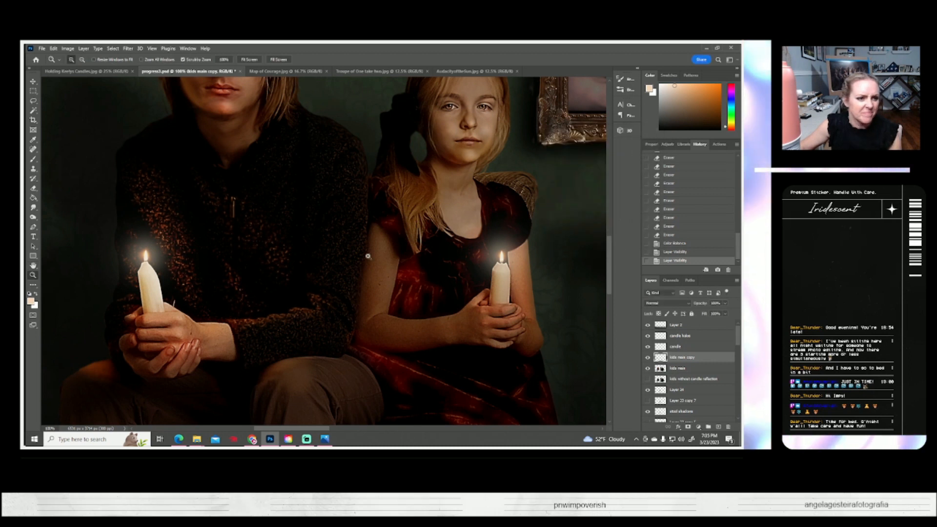
- Try smudging the reflection across the sweater's chest, and revert to the state before the smudge
{"action": "left_click", "coordinate": [33, 207]}
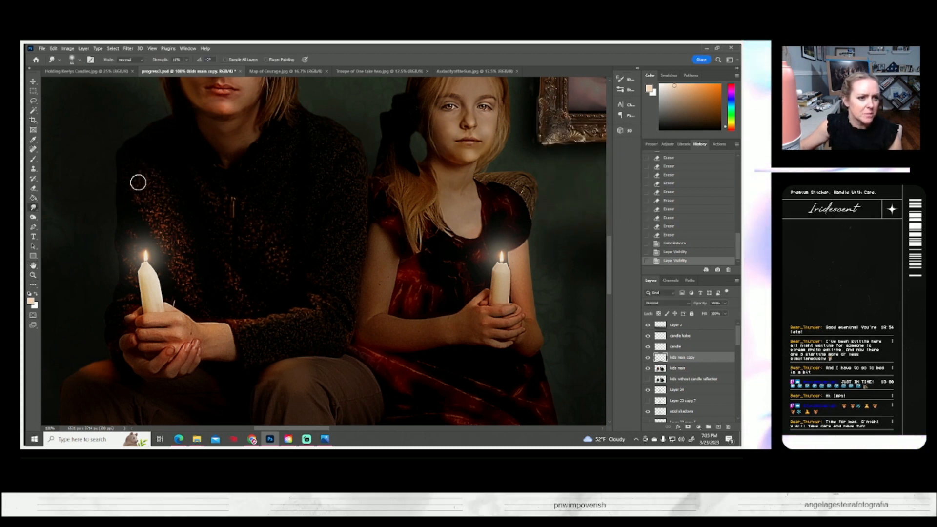
{"action": "mouse_move", "coordinate": [139, 206]}
{"action": "left_mouse_down"}
{"action": "mouse_move", "coordinate": [167, 201]}
{"action": "mouse_move", "coordinate": [226, 230]}
{"action": "mouse_move", "coordinate": [290, 288]}
{"action": "left_mouse_up"}
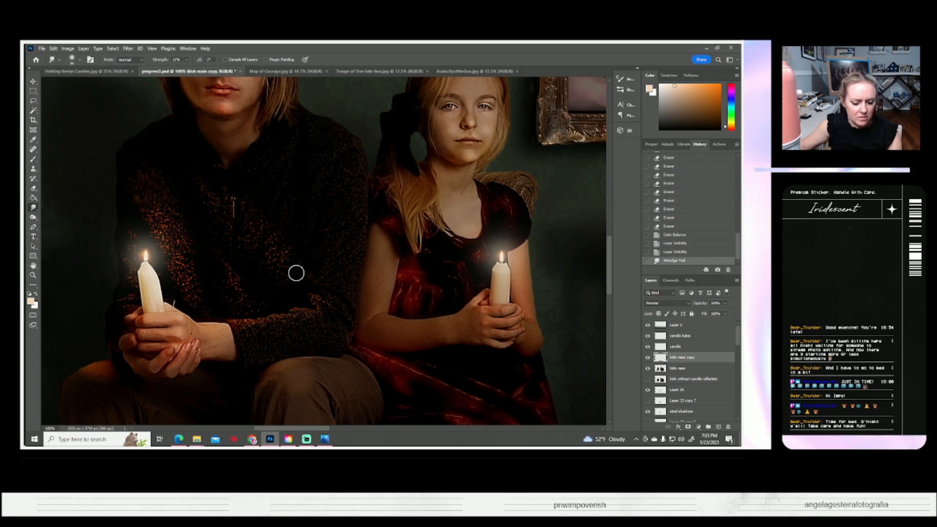
{"action": "left_click", "coordinate": [676, 253]}
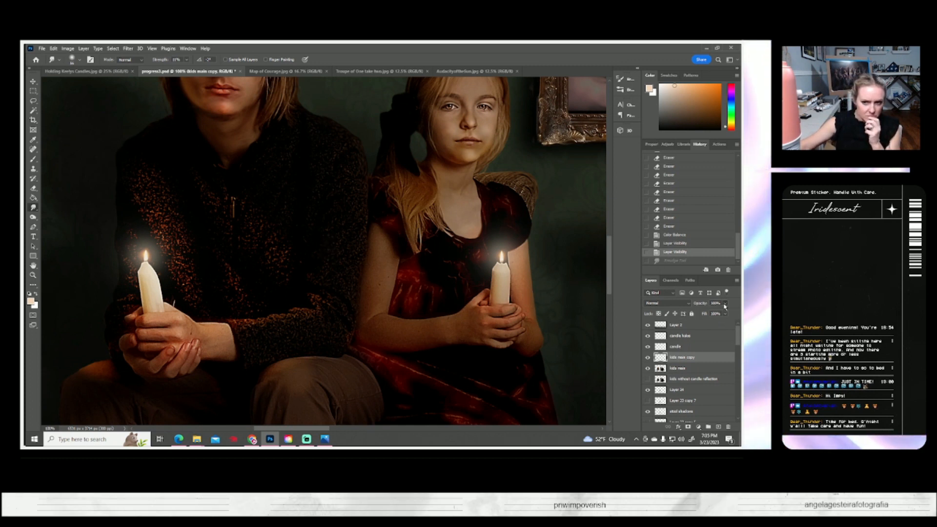
- Try a lower opacity on the kids main copy layer, compare it in the full image, and restore it to 100%
{"action": "left_click_drag", "start_coordinate": [721, 313], "coordinate": [712, 315]}
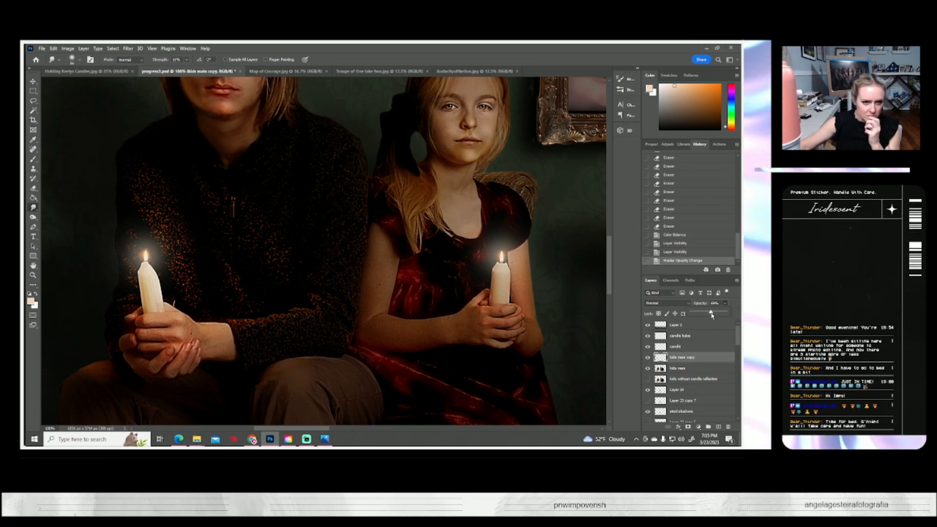
{"action": "left_click", "coordinate": [33, 277]}
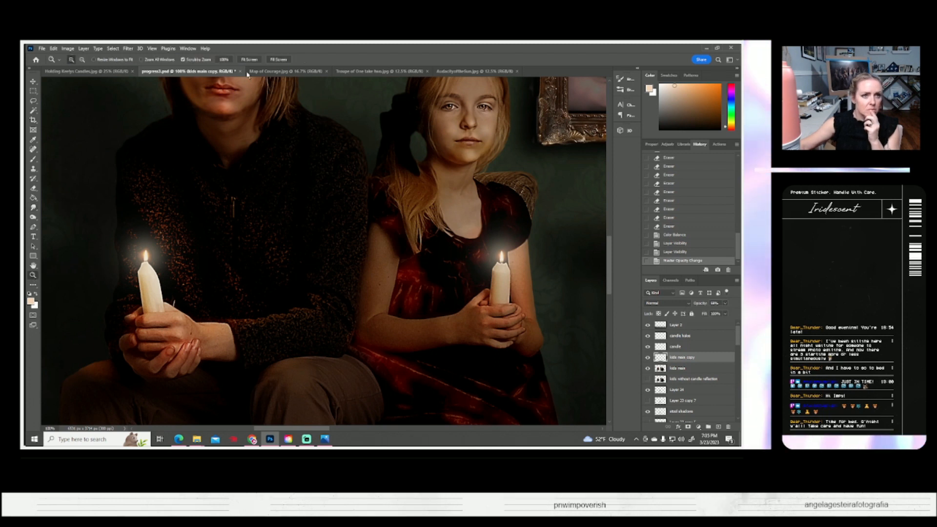
{"action": "left_click", "coordinate": [249, 59]}
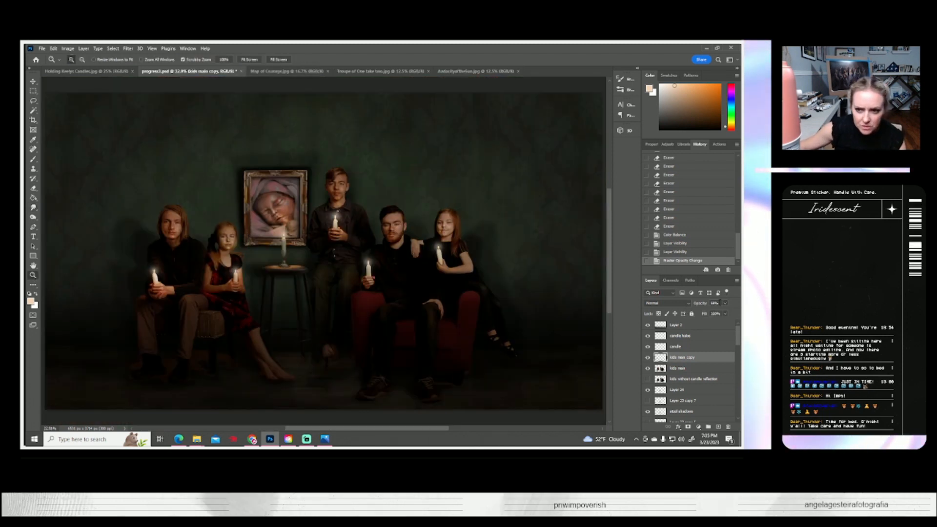
{"action": "left_click_drag", "start_coordinate": [721, 312], "coordinate": [723, 313]}
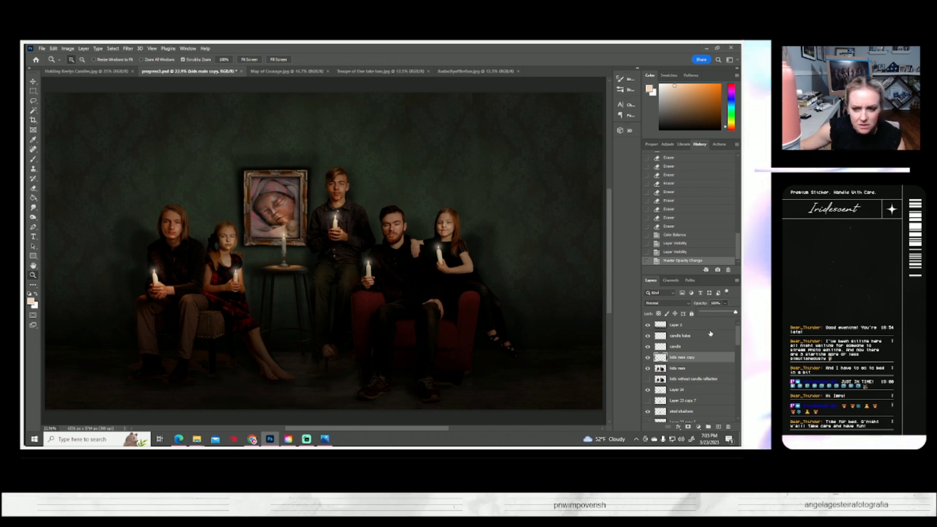
{"action": "left_click_drag", "start_coordinate": [722, 315], "coordinate": [712, 316]}
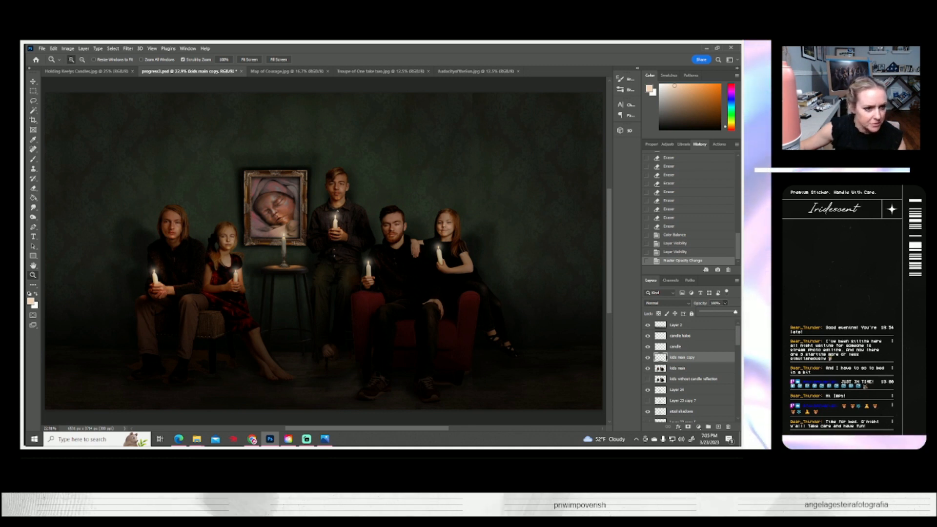
- Try smudging the speckled orange highlights on the sweater above the candle, and undo the smudge
{"action": "left_click_drag", "start_coordinate": [193, 278], "coordinate": [175, 284]}
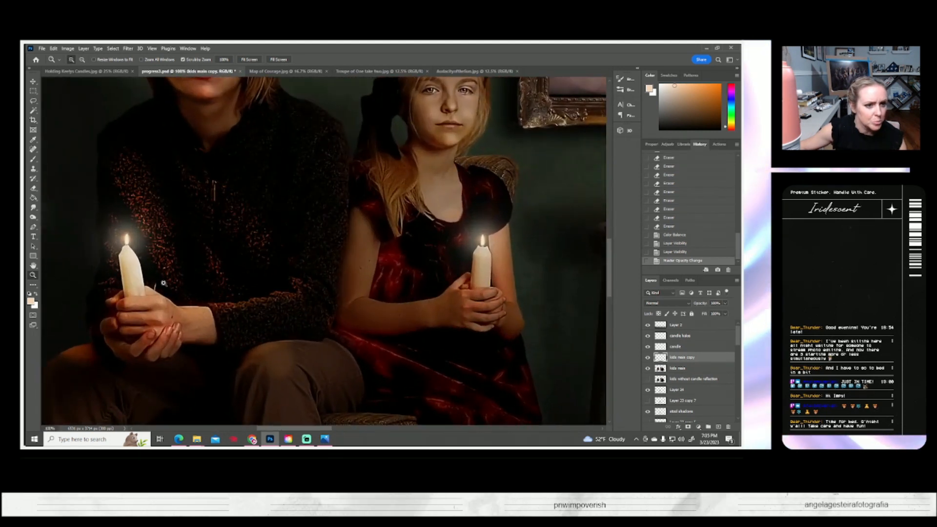
{"action": "key", "text": "r"}
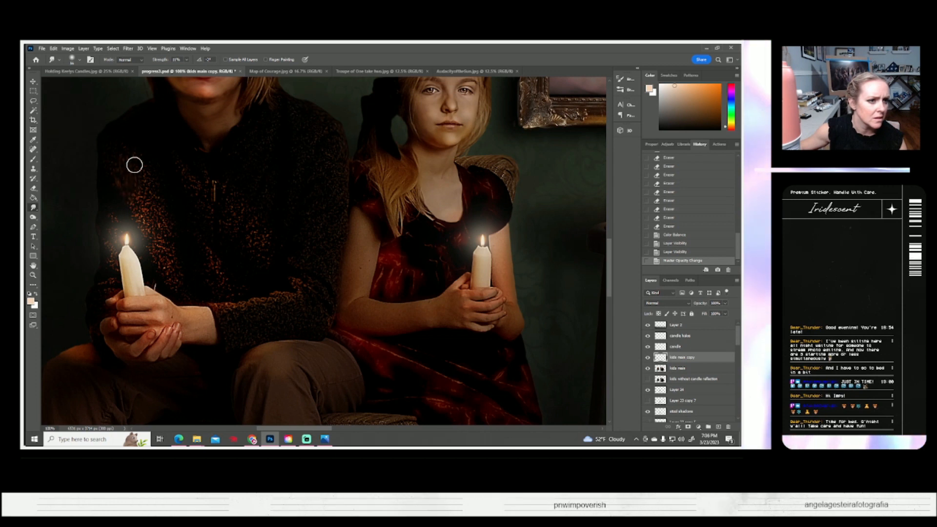
{"action": "left_click_drag", "start_coordinate": [148, 182], "coordinate": [161, 224]}
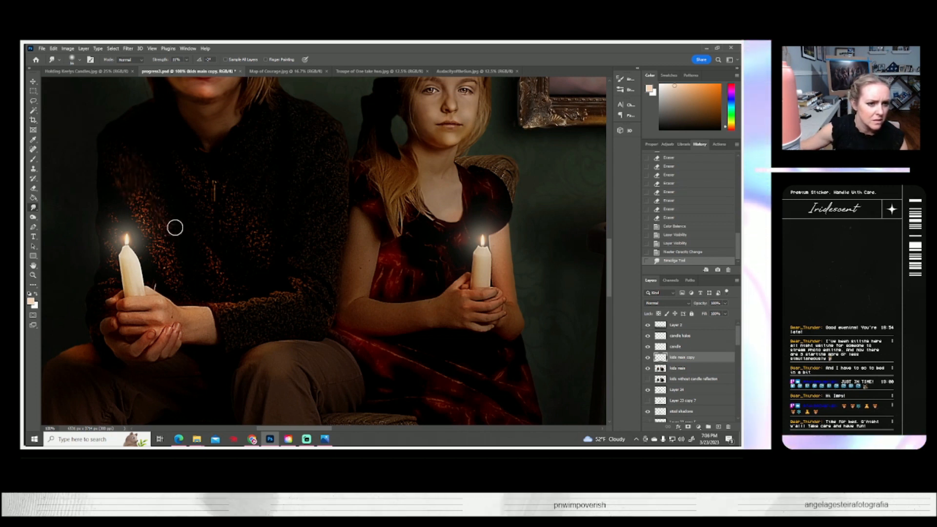
{"action": "key", "text": "ctrl+z"}
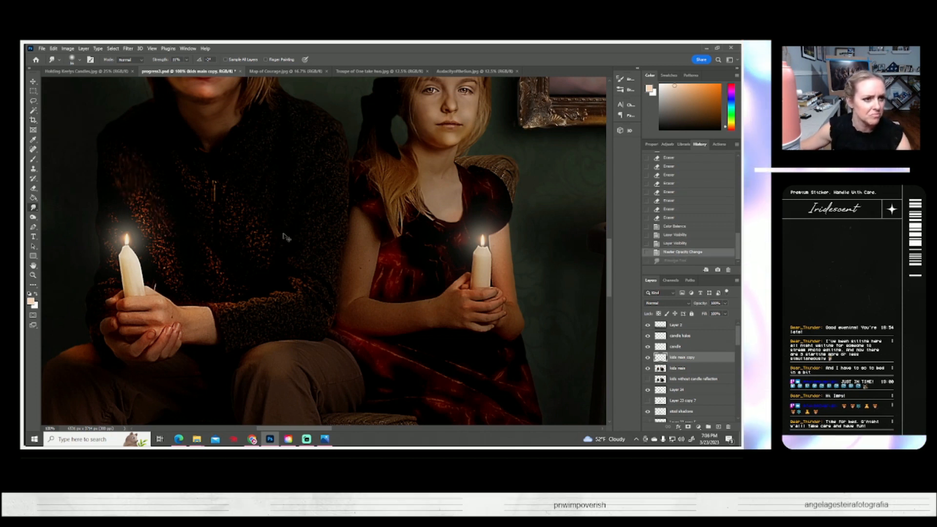
- Apply Brightness/Contrast to the sweater reflection on the kids main copy layer, with brightness about -98 and contrast -50
{"action": "left_click", "coordinate": [68, 48]}
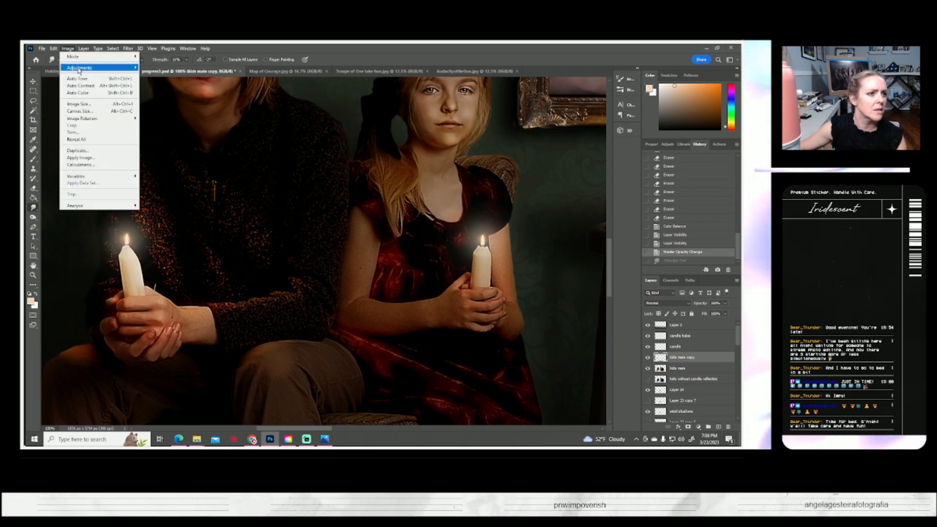
{"action": "mouse_move", "coordinate": [114, 70]}
{"action": "left_click", "coordinate": [165, 67]}
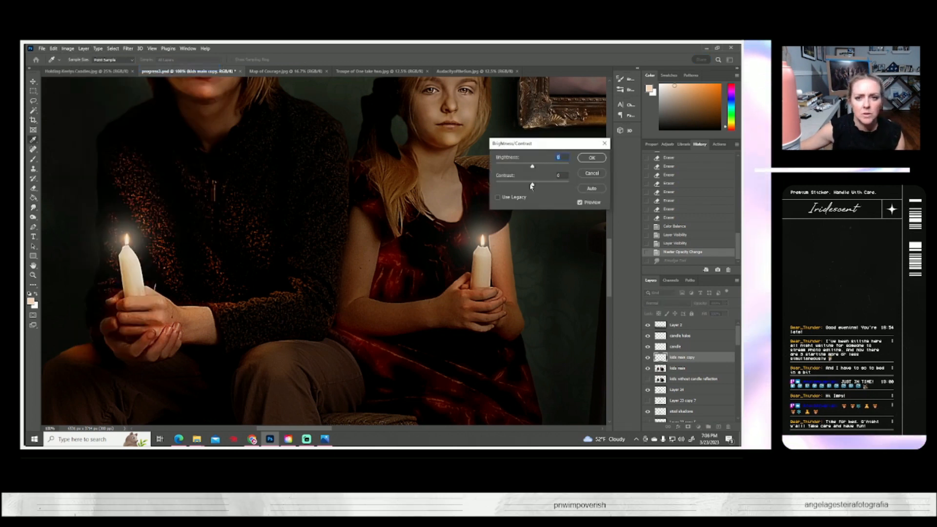
{"action": "left_click_drag", "start_coordinate": [533, 186], "coordinate": [511, 171]}
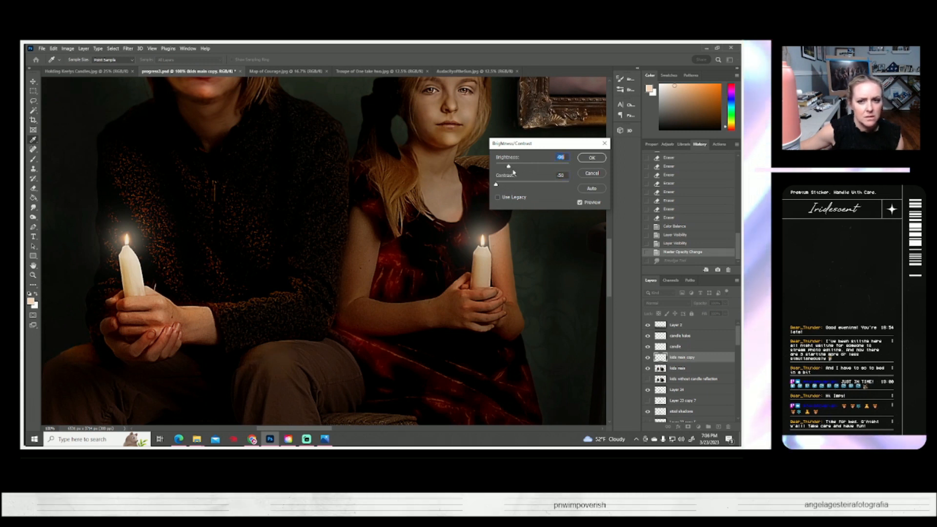
{"action": "left_click", "coordinate": [592, 158]}
- Compare the whole portrait before and after the Brightness/Contrast adjustment, and with the kids main copy layer hidden and shown
{"action": "key", "text": "r"}
{"action": "left_click", "coordinate": [36, 276]}
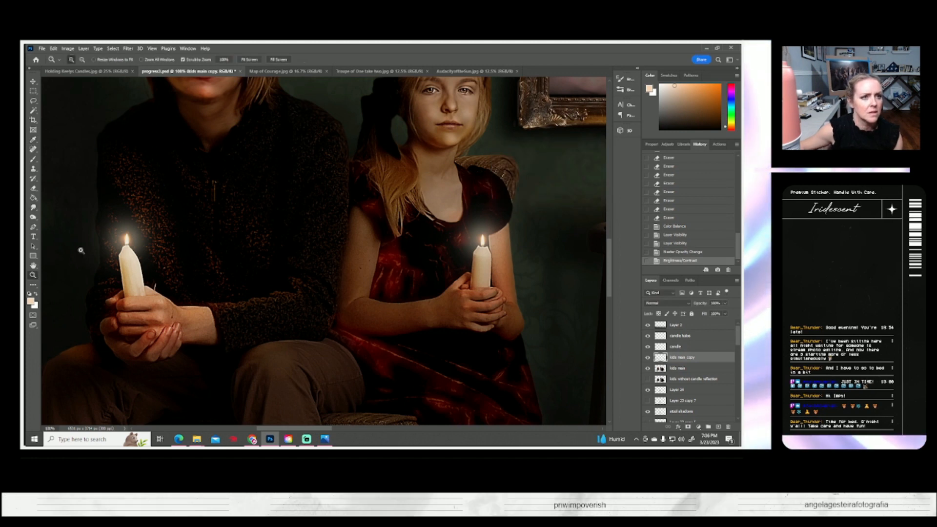
{"action": "left_click", "coordinate": [250, 60]}
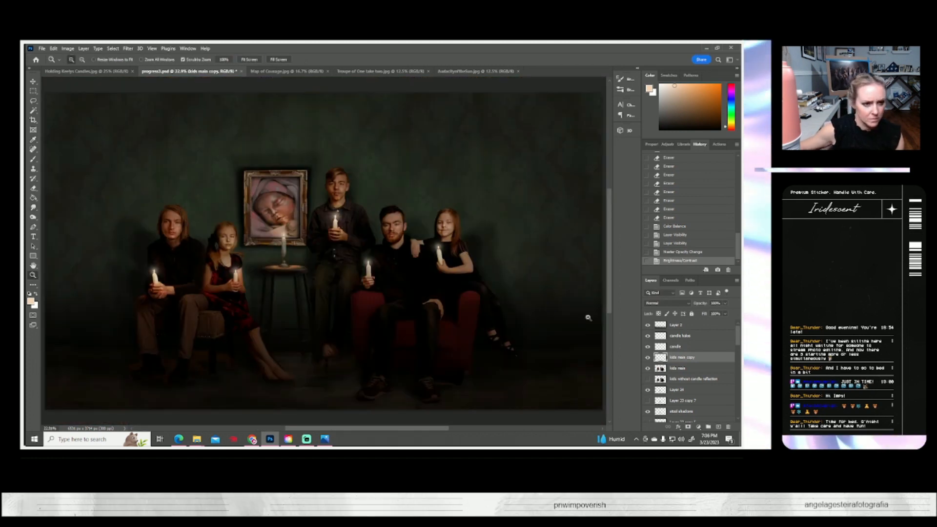
{"action": "left_click", "coordinate": [679, 252]}
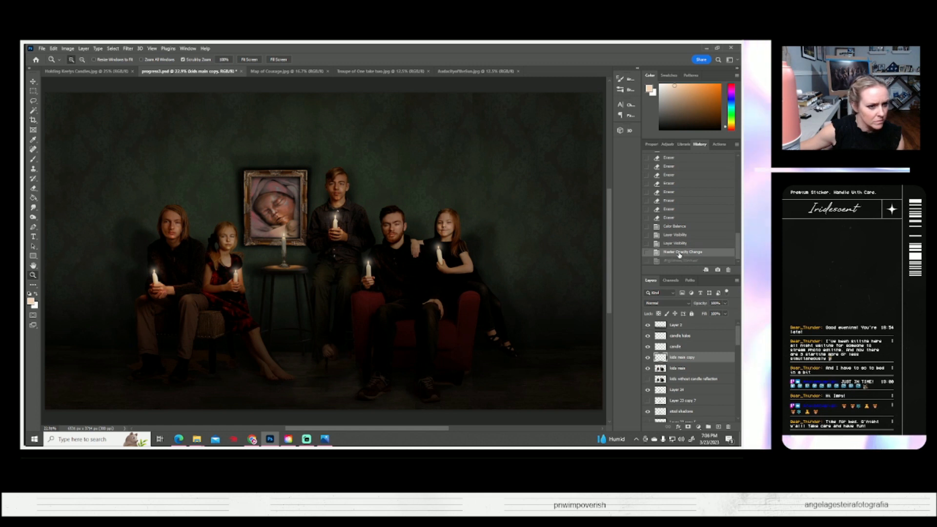
{"action": "left_click", "coordinate": [677, 261]}
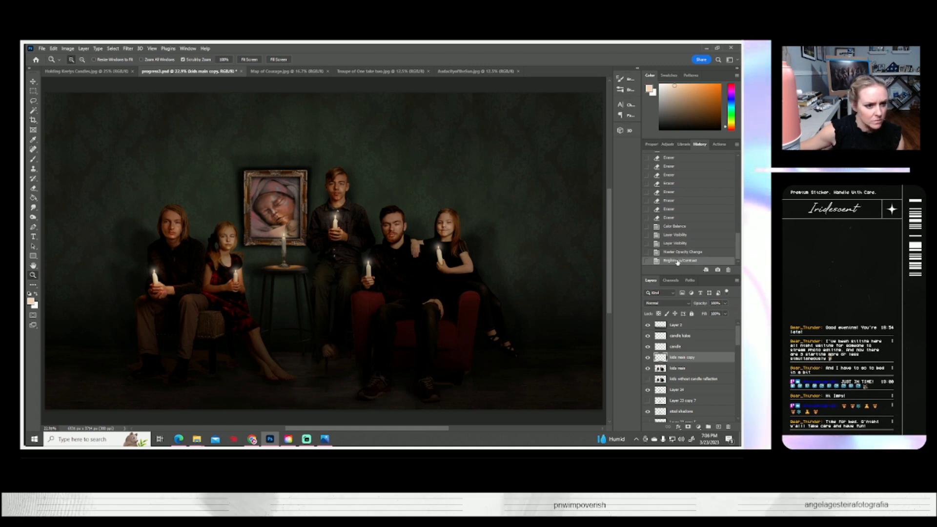
{"action": "left_click", "coordinate": [678, 252]}
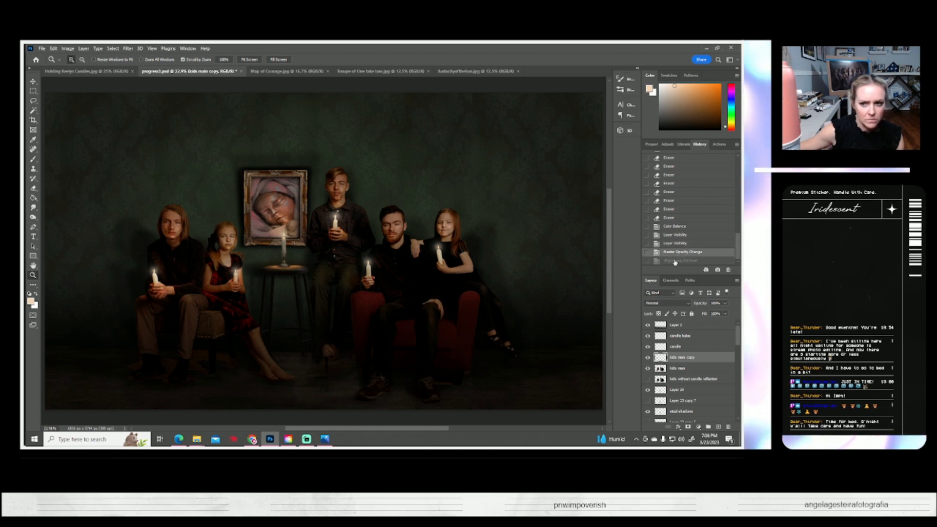
{"action": "left_click", "coordinate": [675, 261]}
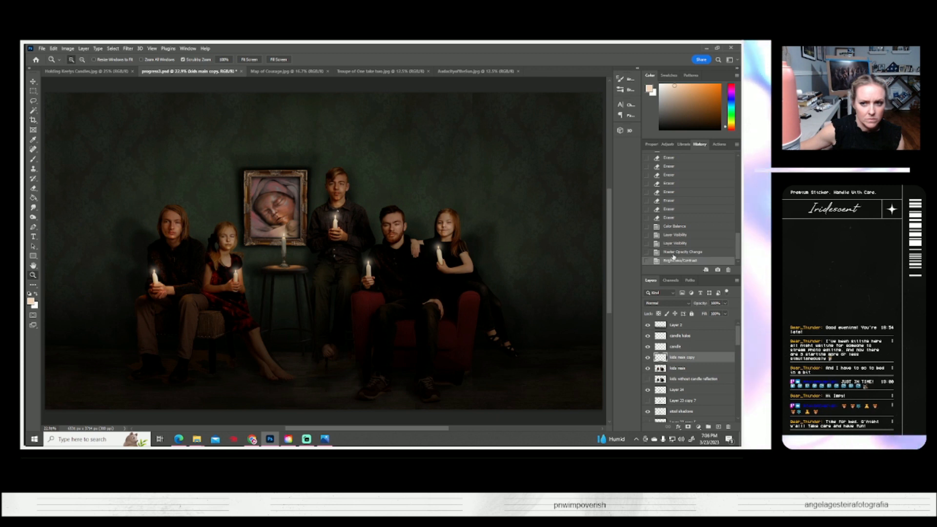
{"action": "left_click", "coordinate": [674, 227]}
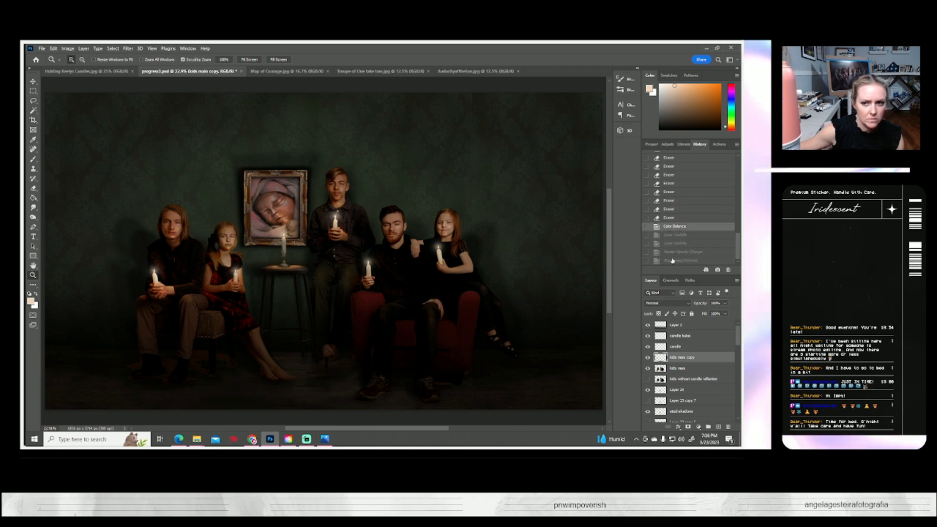
{"action": "left_click", "coordinate": [673, 252]}
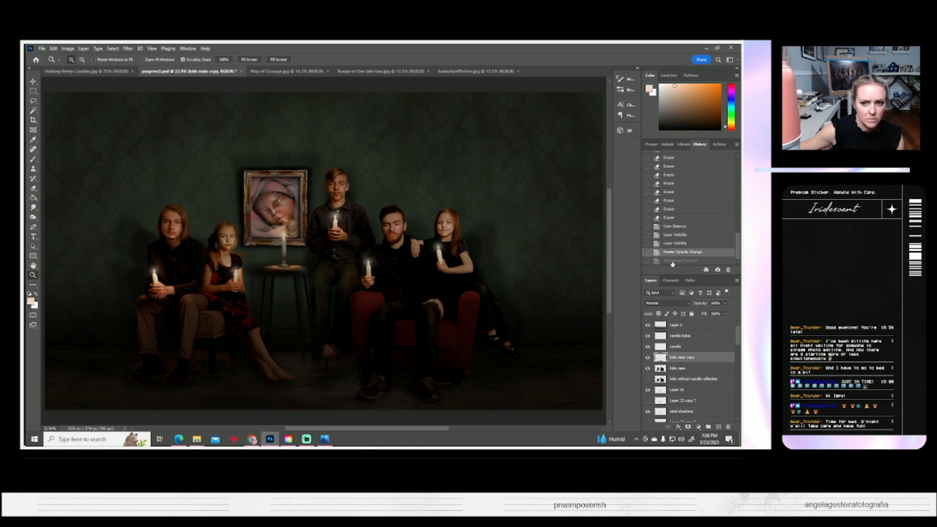
{"action": "left_click", "coordinate": [672, 262]}
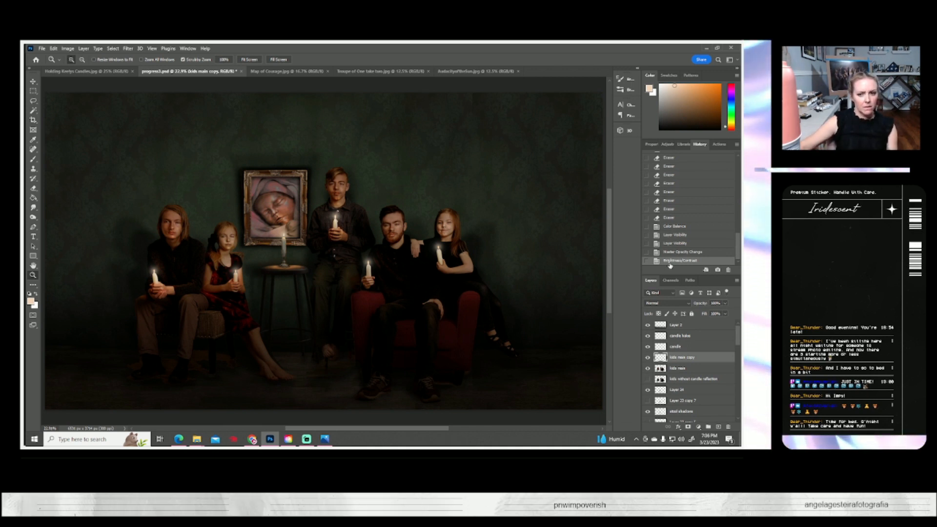
{"action": "left_click", "coordinate": [647, 358]}
{"action": "left_click", "coordinate": [647, 357]}
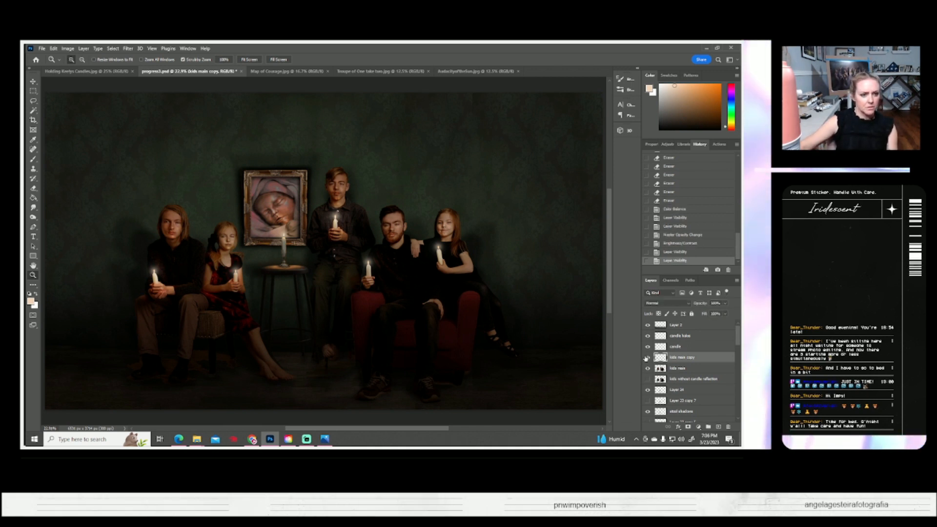
- Merge the kids main copy reflection layer with the kids main layer and save the document
{"action": "right_click", "coordinate": [687, 370]}
{"action": "left_click", "coordinate": [660, 272]}
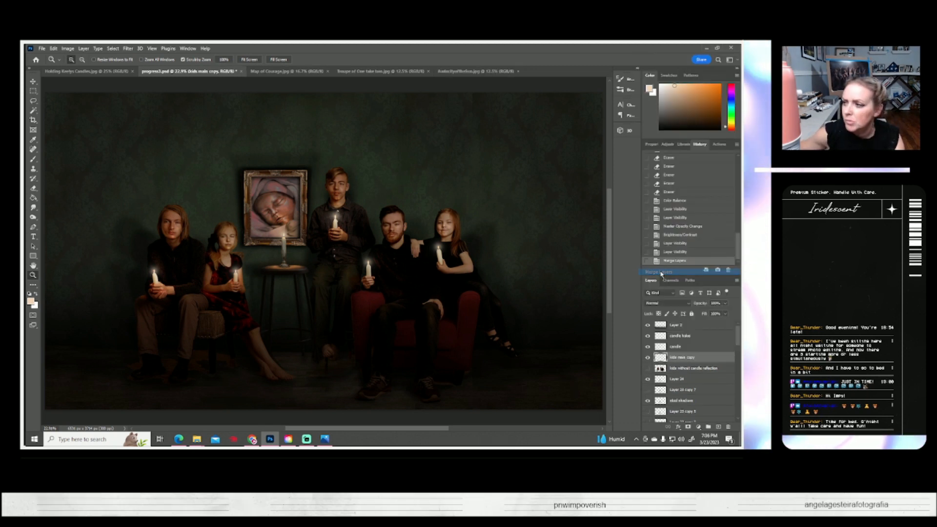
{"action": "key", "text": "ctrl+s"}
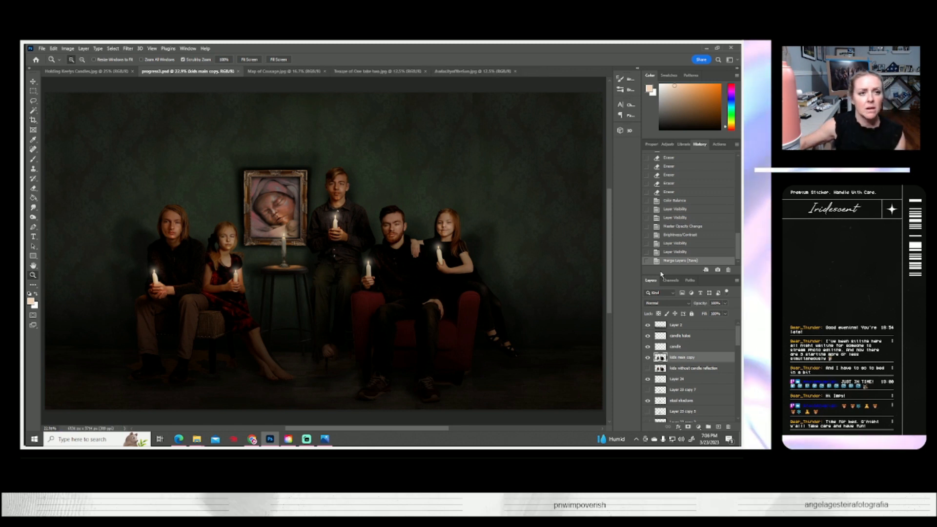
- Compare the portrait with the merged kids main copy layer and an older figures layer above frame copy toggled, and look through the layer stack
{"action": "left_click", "coordinate": [647, 358]}
{"action": "left_click", "coordinate": [647, 357]}
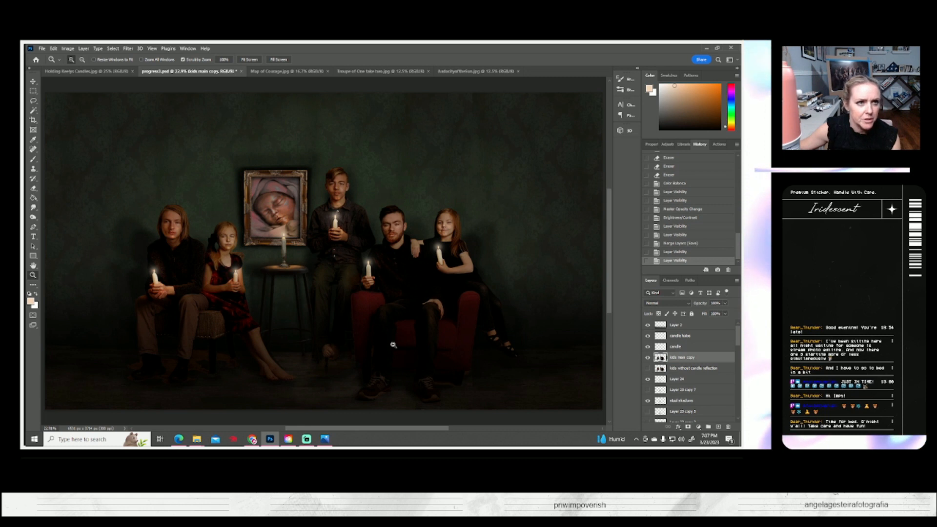
{"action": "scroll", "coordinate": [330, 311], "scroll_direction": "down", "scroll_amount": 1}
{"action": "scroll", "coordinate": [684, 355], "scroll_direction": "down", "scroll_amount": 5}
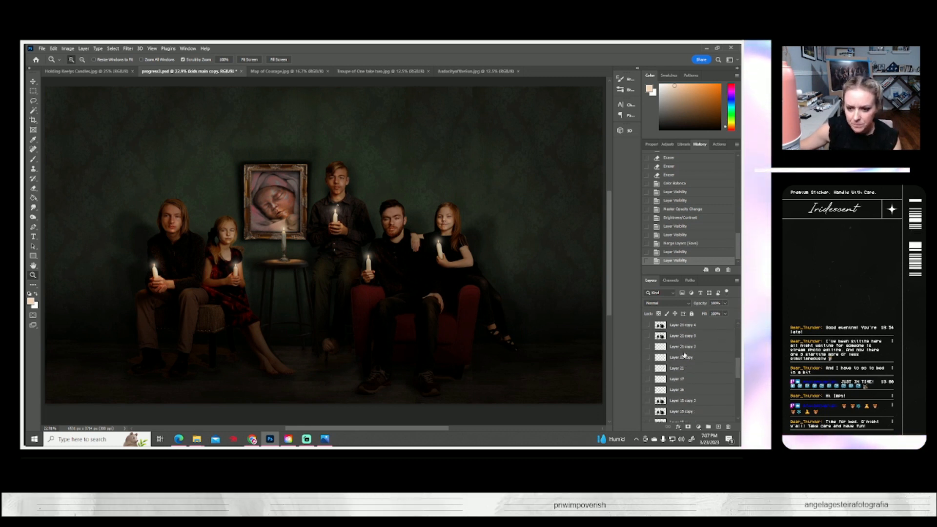
{"action": "scroll", "coordinate": [685, 355], "scroll_direction": "down", "scroll_amount": 2}
{"action": "left_click", "coordinate": [647, 370]}
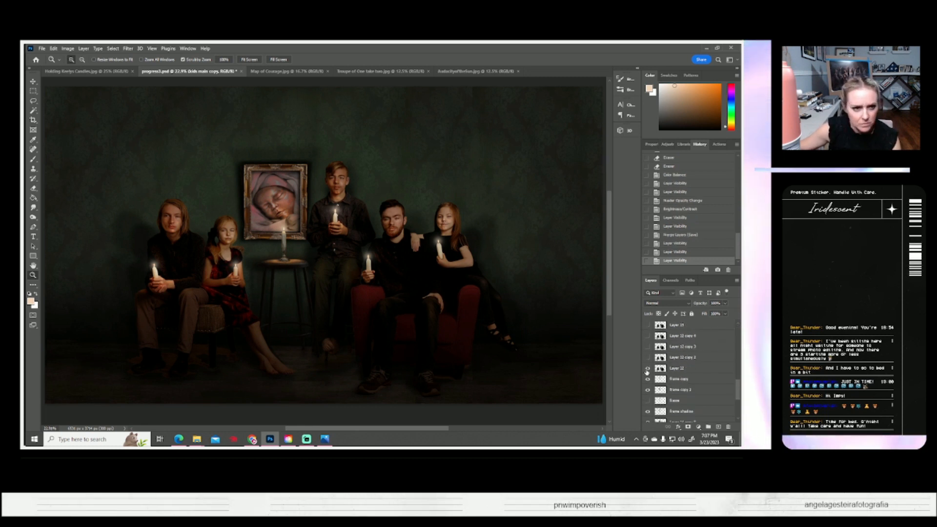
{"action": "left_click", "coordinate": [647, 369]}
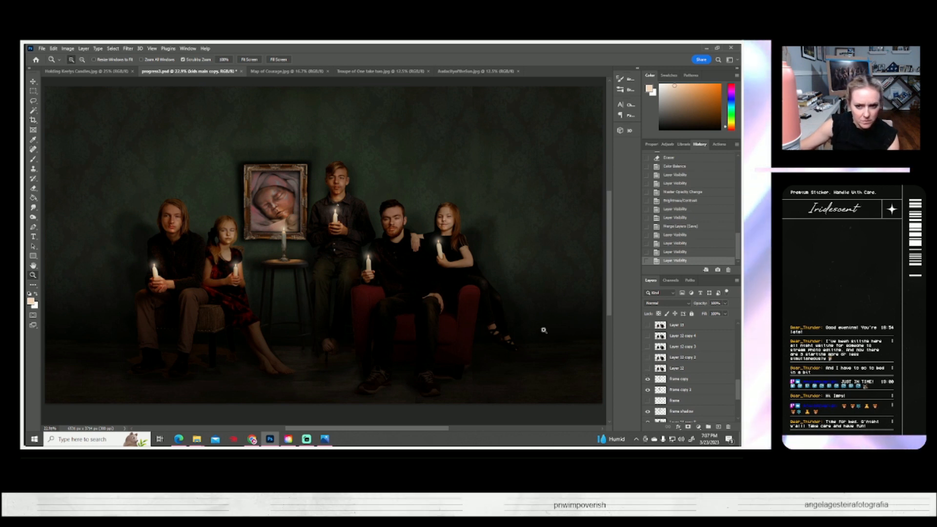
{"action": "scroll", "coordinate": [672, 365], "scroll_direction": "down", "scroll_amount": 3}
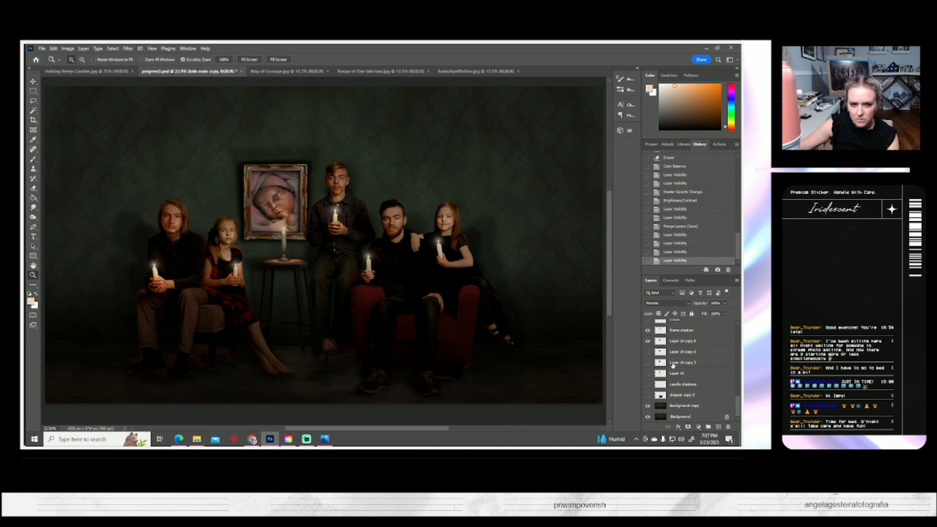
{"action": "scroll", "coordinate": [673, 365], "scroll_direction": "up", "scroll_amount": 3}
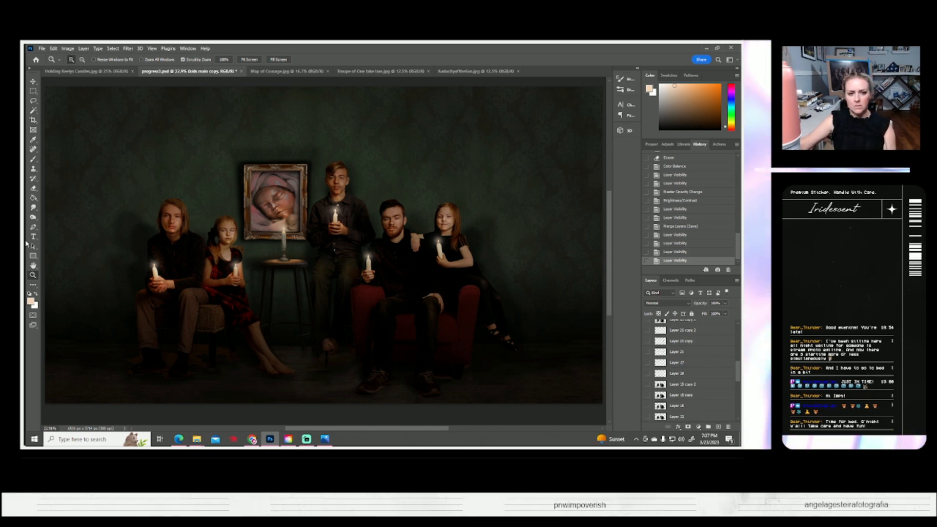
{"action": "scroll", "coordinate": [367, 252], "scroll_direction": "up", "scroll_amount": 2}
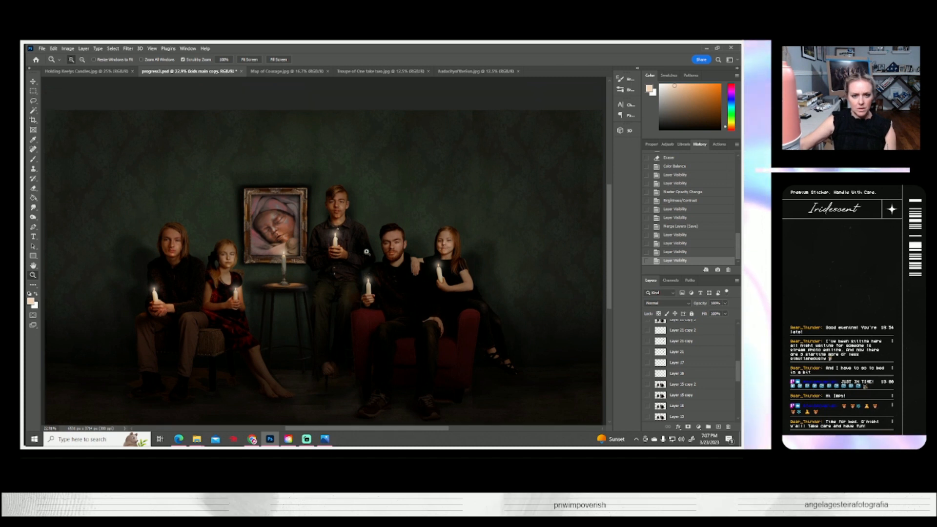
- Inspect the standing boy's shirt up close with the kids main copy layer hidden and shown
{"action": "left_click_drag", "start_coordinate": [336, 230], "coordinate": [335, 230]}
{"action": "scroll", "coordinate": [705, 357], "scroll_direction": "up", "scroll_amount": 5}
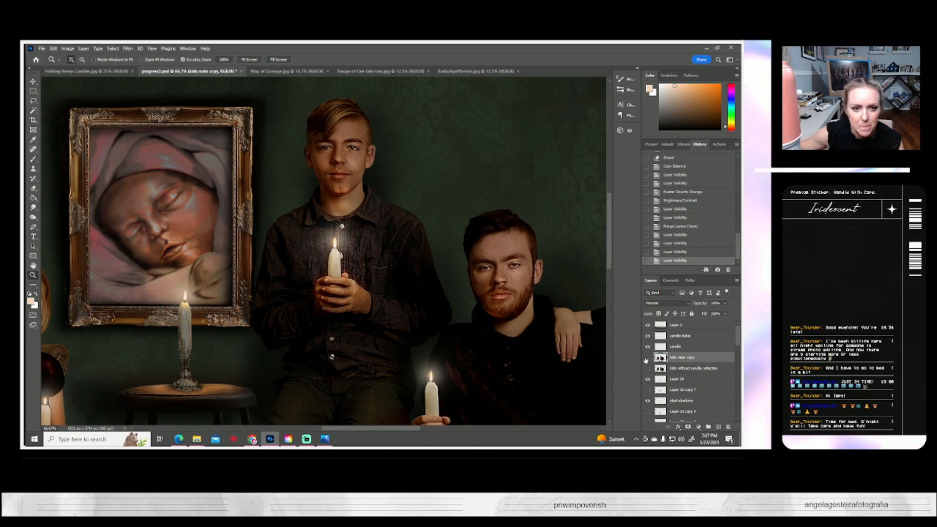
{"action": "left_click", "coordinate": [647, 358]}
{"action": "left_click", "coordinate": [648, 359]}
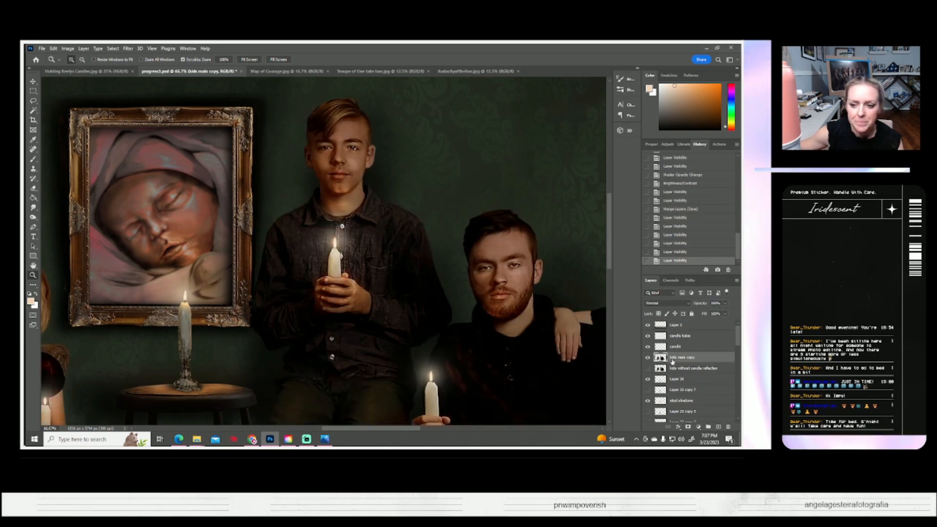
- Lasso the standing boy's shirt from the collar to his hands around the candle, and duplicate the kids main copy layer
{"action": "key", "text": "l"}
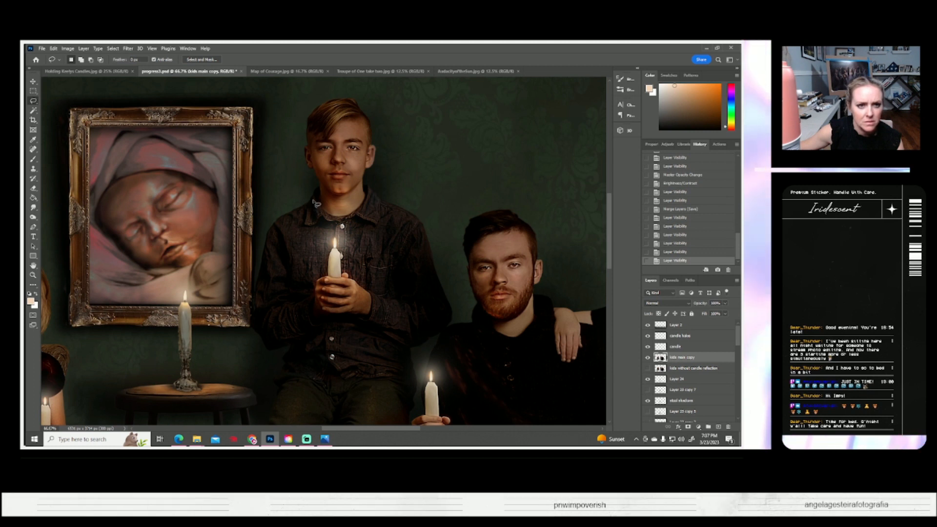
{"action": "mouse_move", "coordinate": [310, 206]}
{"action": "left_mouse_down"}
{"action": "mouse_move", "coordinate": [289, 270]}
{"action": "mouse_move", "coordinate": [363, 295]}
{"action": "mouse_move", "coordinate": [402, 272]}
{"action": "mouse_move", "coordinate": [357, 202]}
{"action": "left_mouse_up"}
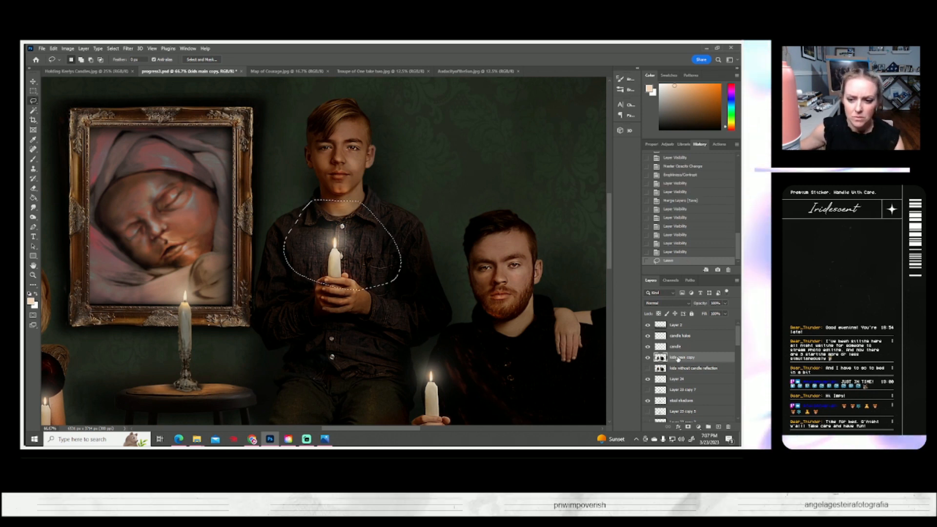
{"action": "right_click", "coordinate": [591, 333]}
{"action": "left_click", "coordinate": [601, 147]}
{"action": "left_click", "coordinate": [444, 154]}
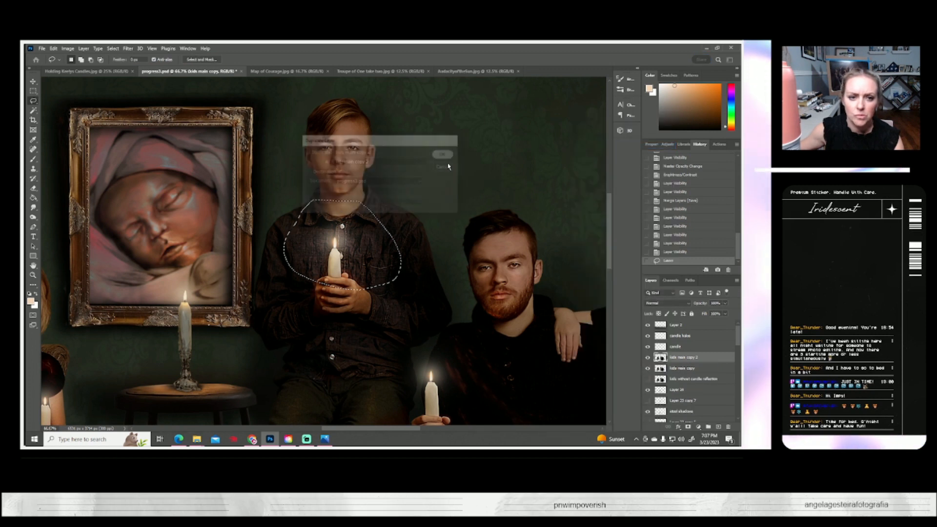
- Delete everything outside the lassoed shirt area on the kids main copy 2 layer and clear the selection
{"action": "left_click", "coordinate": [113, 48]}
{"action": "left_click", "coordinate": [119, 77]}
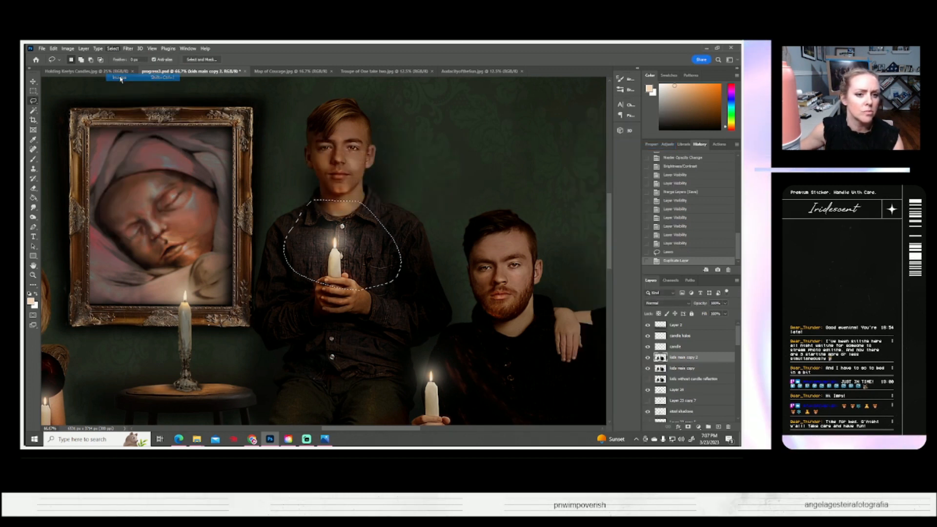
{"action": "key", "text": "Delete"}
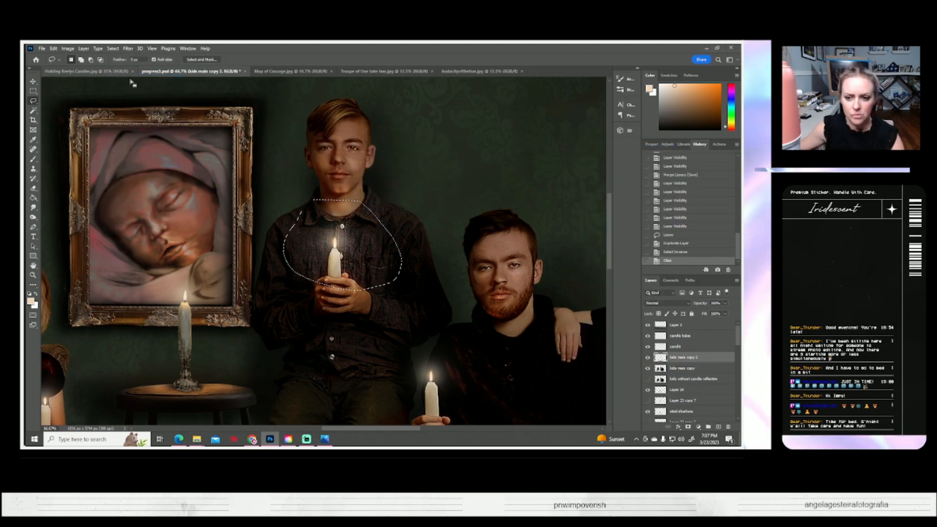
{"action": "left_click", "coordinate": [113, 48]}
{"action": "left_click", "coordinate": [120, 63]}
- Warm the isolated shirt patch with Color Balance midtones at +48 cyan-red, 0 magenta-green and -30 yellow-blue
{"action": "left_click", "coordinate": [67, 48]}
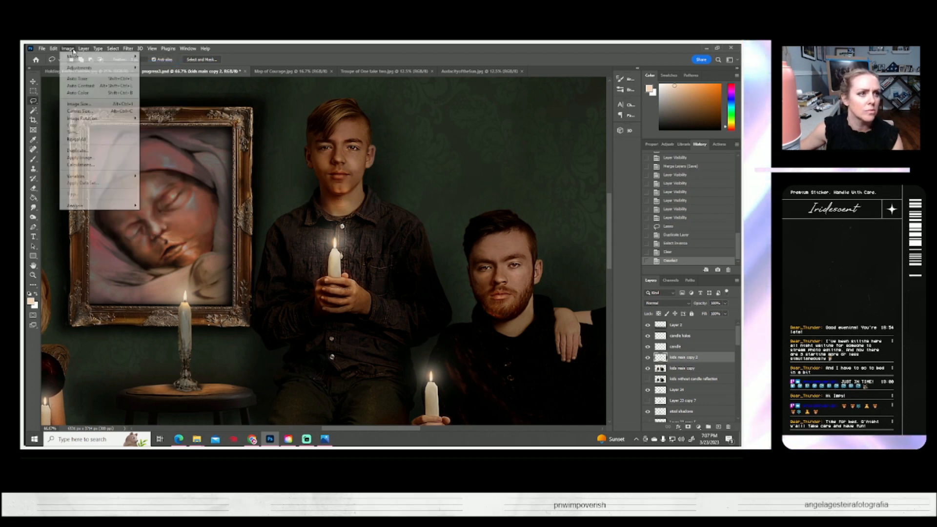
{"action": "mouse_move", "coordinate": [98, 67]}
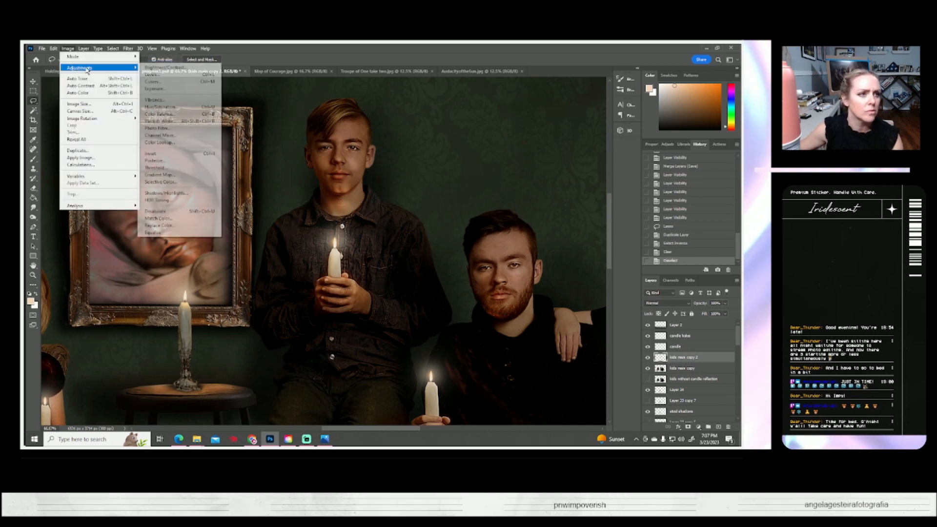
{"action": "left_click", "coordinate": [160, 114]}
{"action": "left_click_drag", "start_coordinate": [613, 172], "coordinate": [604, 191]}
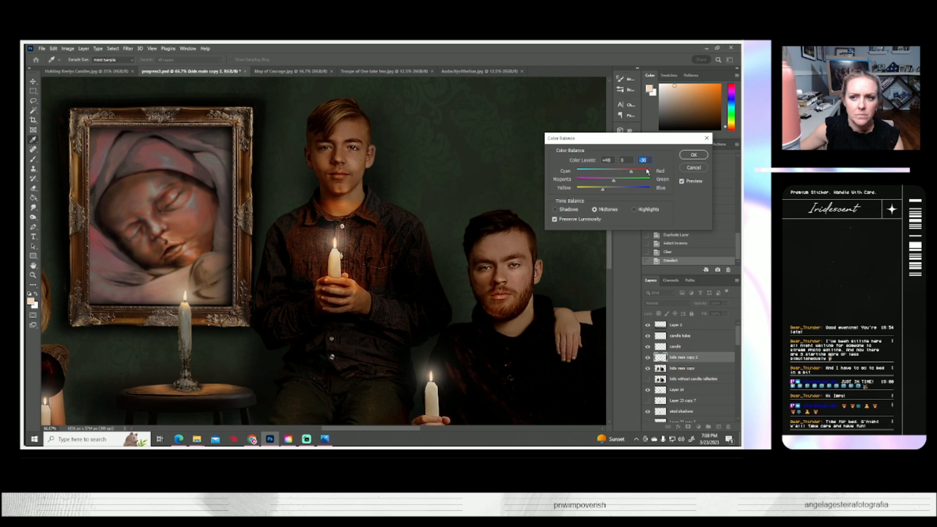
{"action": "left_click", "coordinate": [694, 155]}
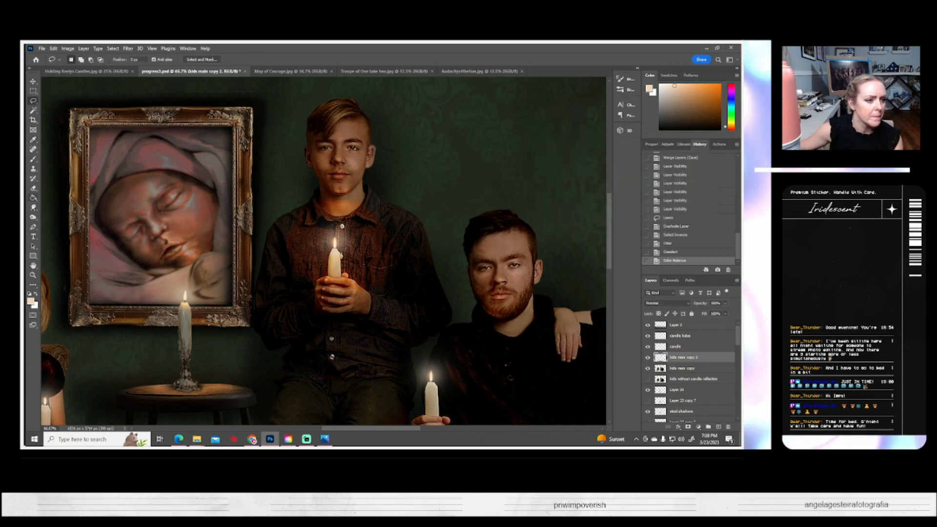
- Erase the edges of the warm shirt patch around the standing boy's candle to blend it, and check the full image
{"action": "left_click", "coordinate": [34, 188]}
{"action": "mouse_move", "coordinate": [313, 210]}
{"action": "left_mouse_down"}
{"action": "mouse_move", "coordinate": [372, 211]}
{"action": "mouse_move", "coordinate": [324, 209]}
{"action": "mouse_move", "coordinate": [350, 204]}
{"action": "mouse_move", "coordinate": [325, 209]}
{"action": "mouse_move", "coordinate": [307, 236]}
{"action": "mouse_move", "coordinate": [424, 255]}
{"action": "mouse_move", "coordinate": [379, 256]}
{"action": "mouse_move", "coordinate": [300, 233]}
{"action": "mouse_move", "coordinate": [304, 220]}
{"action": "mouse_move", "coordinate": [291, 251]}
{"action": "mouse_move", "coordinate": [311, 308]}
{"action": "mouse_move", "coordinate": [301, 270]}
{"action": "mouse_move", "coordinate": [295, 274]}
{"action": "mouse_move", "coordinate": [311, 286]}
{"action": "mouse_move", "coordinate": [363, 288]}
{"action": "mouse_move", "coordinate": [318, 291]}
{"action": "mouse_move", "coordinate": [362, 293]}
{"action": "mouse_move", "coordinate": [377, 268]}
{"action": "mouse_move", "coordinate": [377, 244]}
{"action": "mouse_move", "coordinate": [369, 227]}
{"action": "mouse_move", "coordinate": [314, 225]}
{"action": "mouse_move", "coordinate": [297, 251]}
{"action": "mouse_move", "coordinate": [312, 306]}
{"action": "mouse_move", "coordinate": [370, 336]}
{"action": "mouse_move", "coordinate": [346, 322]}
{"action": "mouse_move", "coordinate": [357, 319]}
{"action": "mouse_move", "coordinate": [264, 301]}
{"action": "mouse_move", "coordinate": [309, 297]}
{"action": "left_mouse_up"}
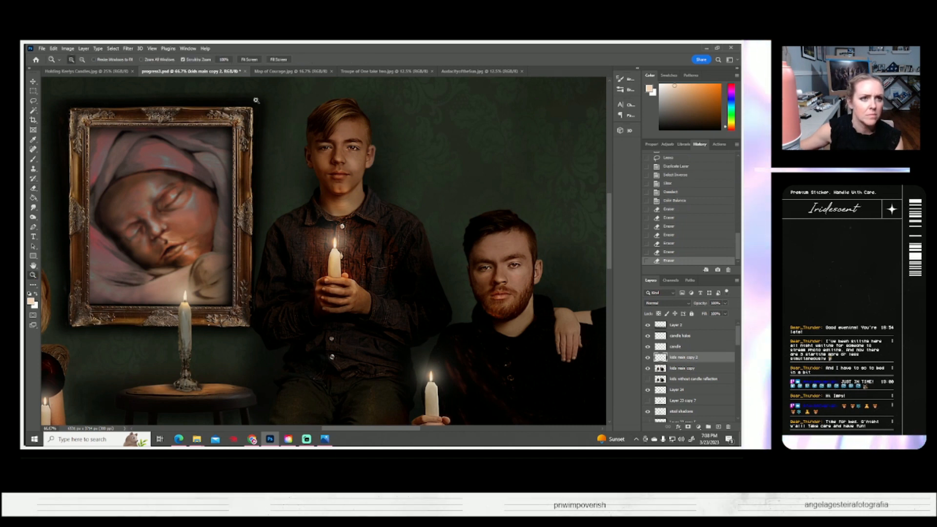
{"action": "left_click", "coordinate": [33, 275]}
{"action": "key", "text": "ctrl+0"}
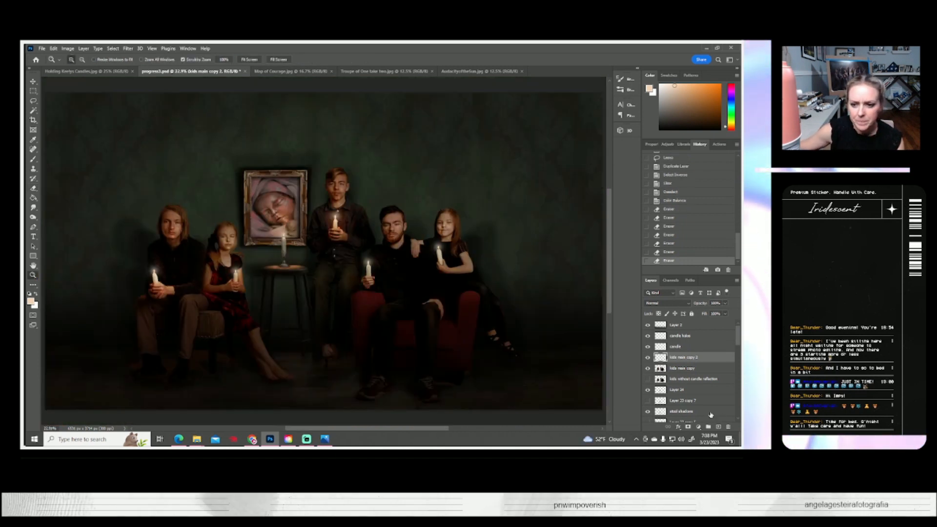
- Check the warm shirt patch with the kids main copy layer hidden, restore that layer, and erase more of the patch beside the standing boy's candle
{"action": "left_click", "coordinate": [648, 368]}
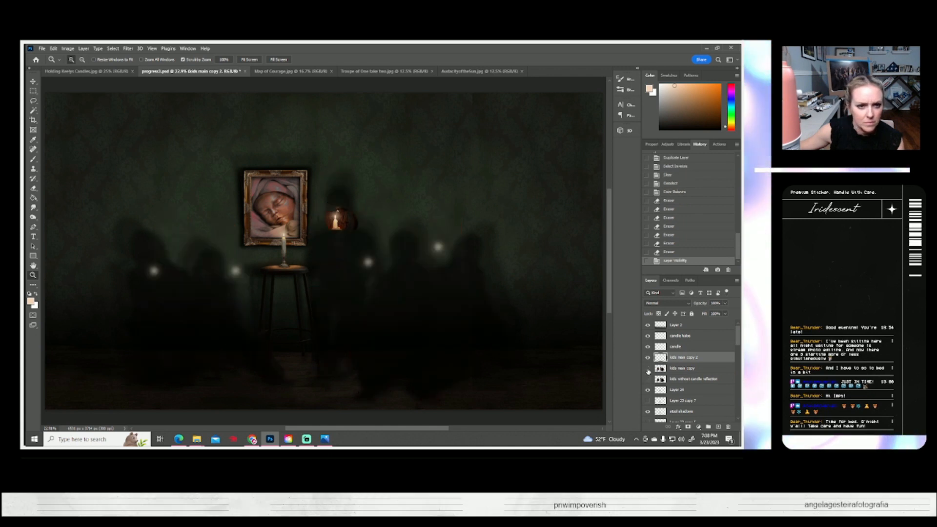
{"action": "left_click", "coordinate": [647, 369]}
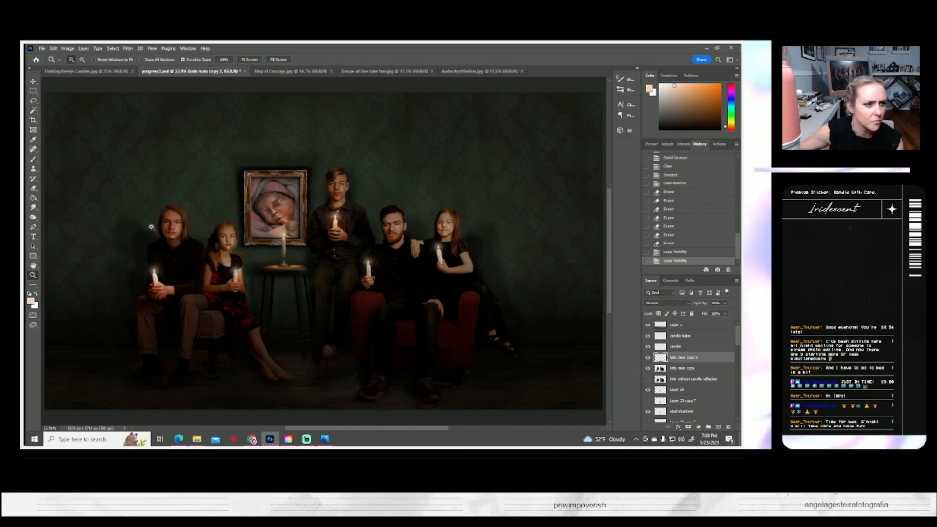
{"action": "left_click", "coordinate": [34, 188]}
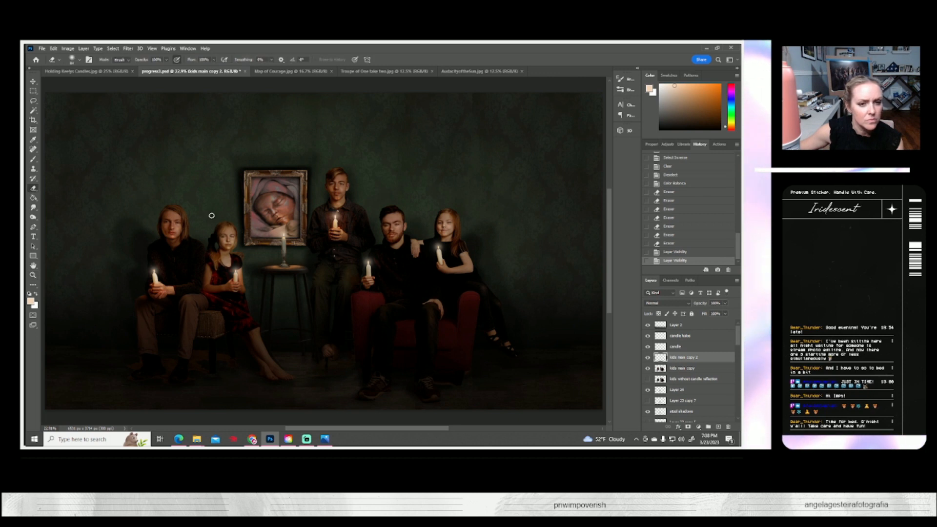
{"action": "left_click_drag", "start_coordinate": [348, 232], "coordinate": [349, 217]}
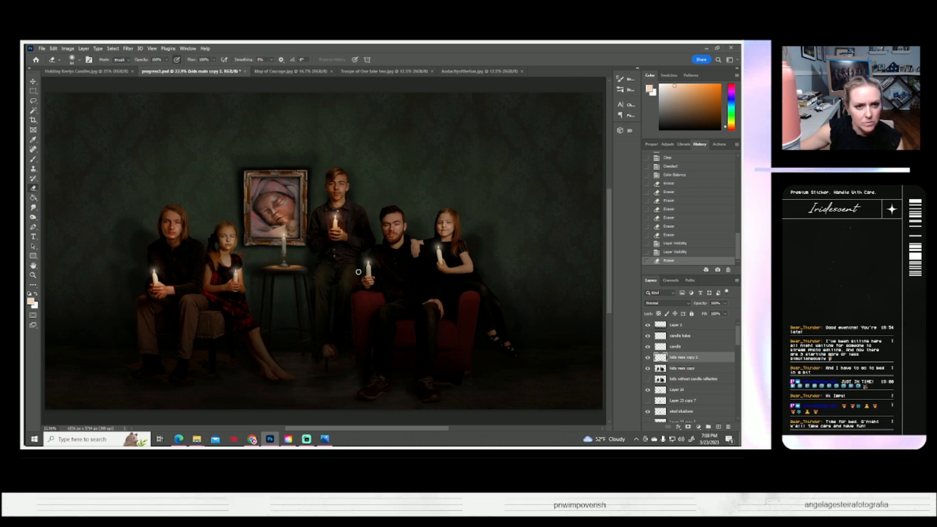
- Compare the portrait with and without the kids main copy 2 patch and reduce that layer's opacity to about 60%
{"action": "left_click", "coordinate": [647, 358]}
{"action": "left_click", "coordinate": [647, 357]}
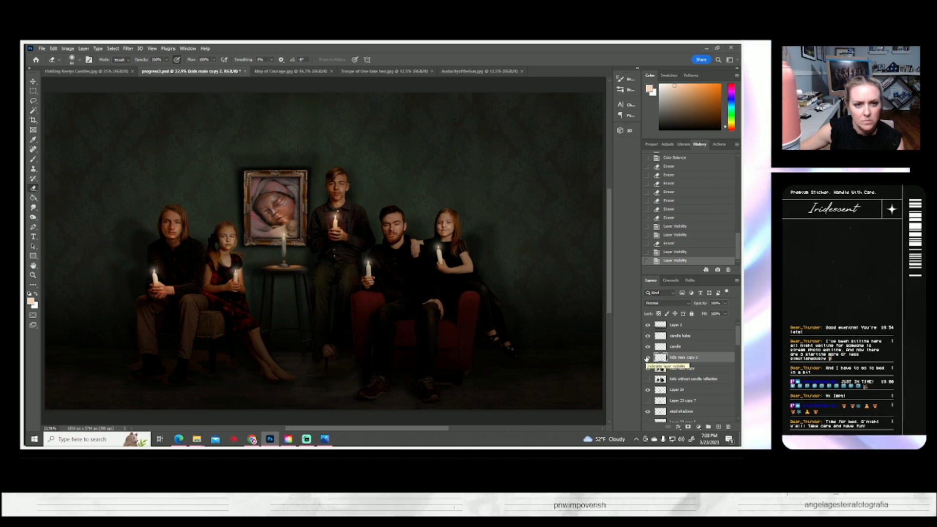
{"action": "left_click", "coordinate": [647, 358]}
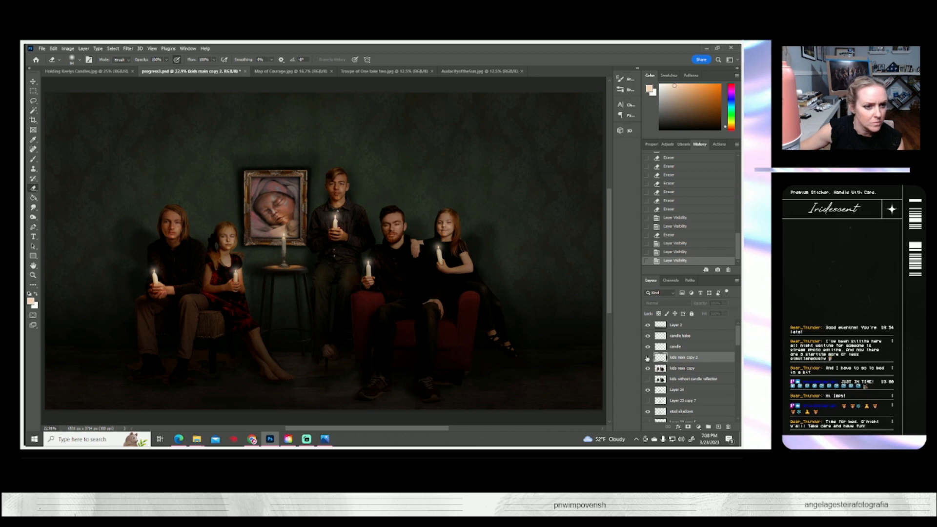
{"action": "left_click", "coordinate": [647, 357]}
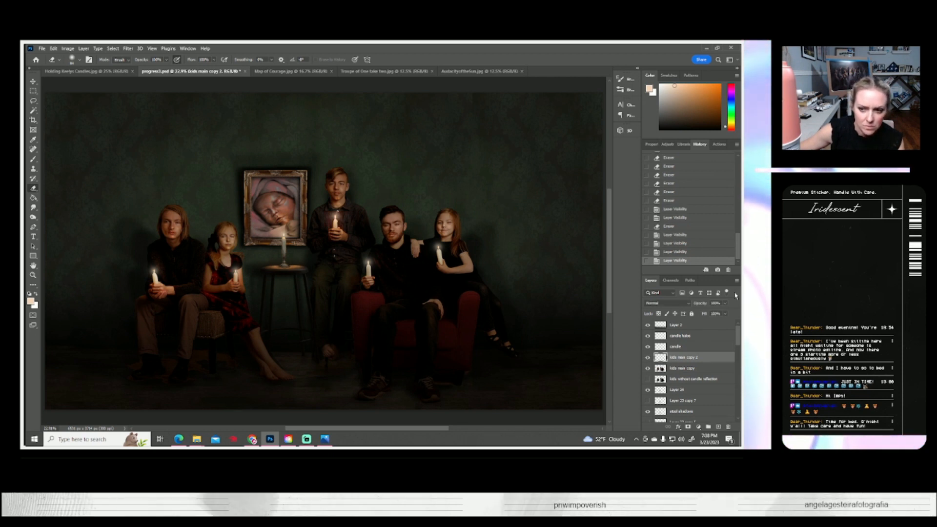
{"action": "left_click_drag", "start_coordinate": [724, 305], "coordinate": [713, 311]}
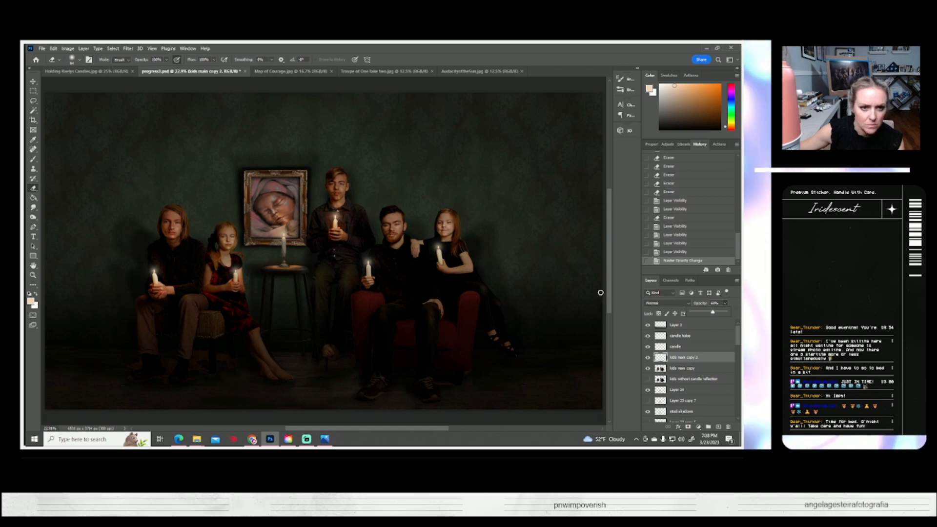
- Merge the kids main copy 2 and kids main copy layers and save the document
{"action": "left_click", "coordinate": [675, 369], "text": "shift"}
{"action": "right_click", "coordinate": [676, 369]}
{"action": "left_click", "coordinate": [659, 272]}
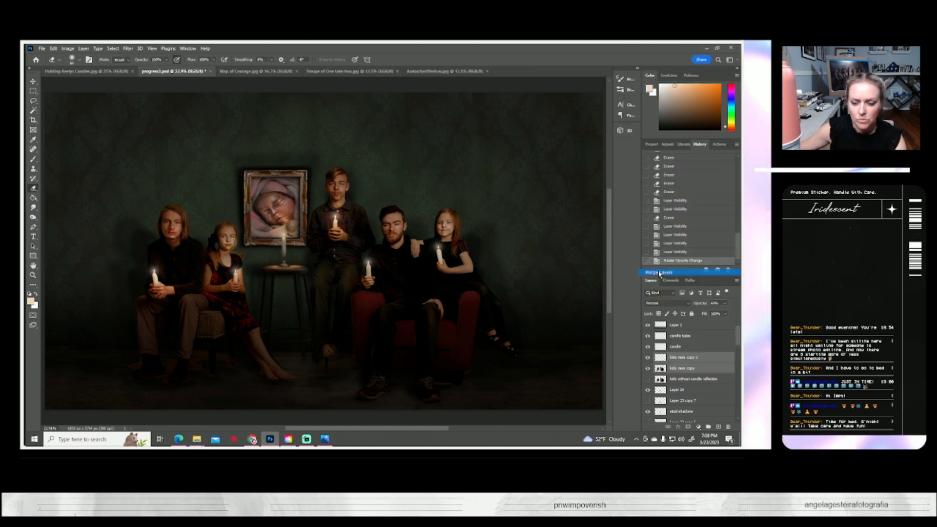
{"action": "key", "text": "ctrl+s"}
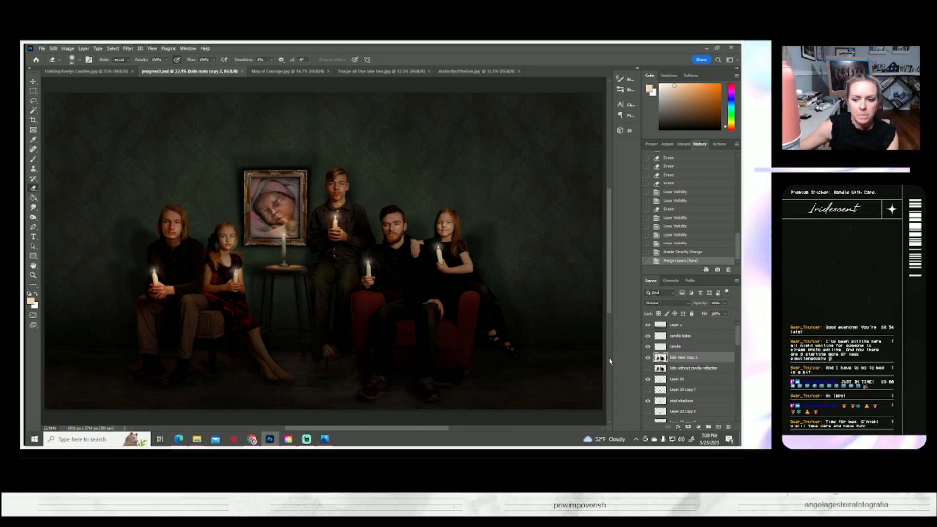
- Identify the picture frame layers by toggling their visibility, duplicate Frame copy, hide the duplicate as a backup, and select the original Frame copy
{"action": "scroll", "coordinate": [667, 355], "scroll_direction": "down", "scroll_amount": 5}
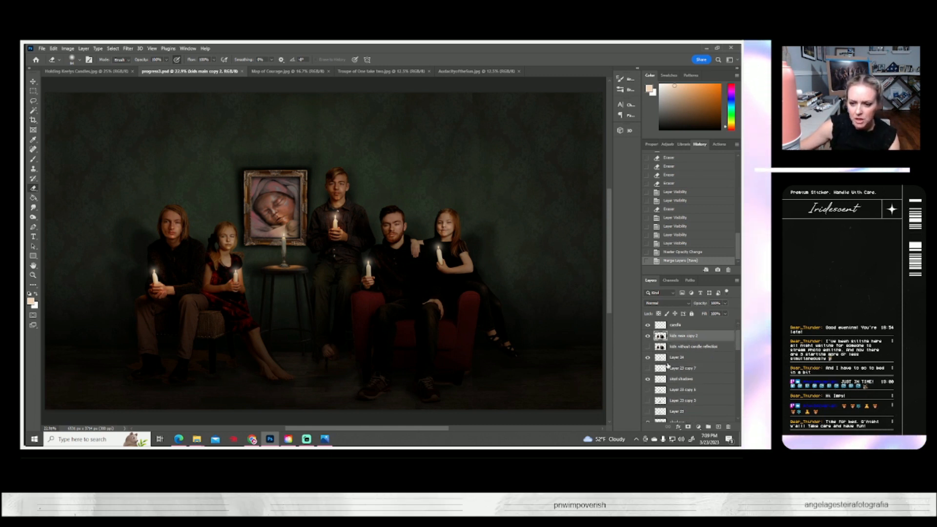
{"action": "scroll", "coordinate": [668, 364], "scroll_direction": "down", "scroll_amount": 6}
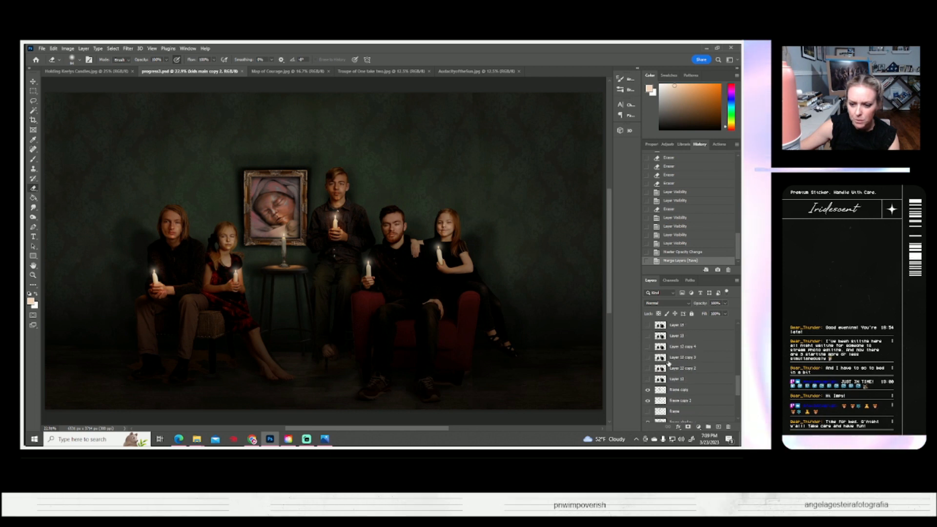
{"action": "left_click", "coordinate": [647, 347]}
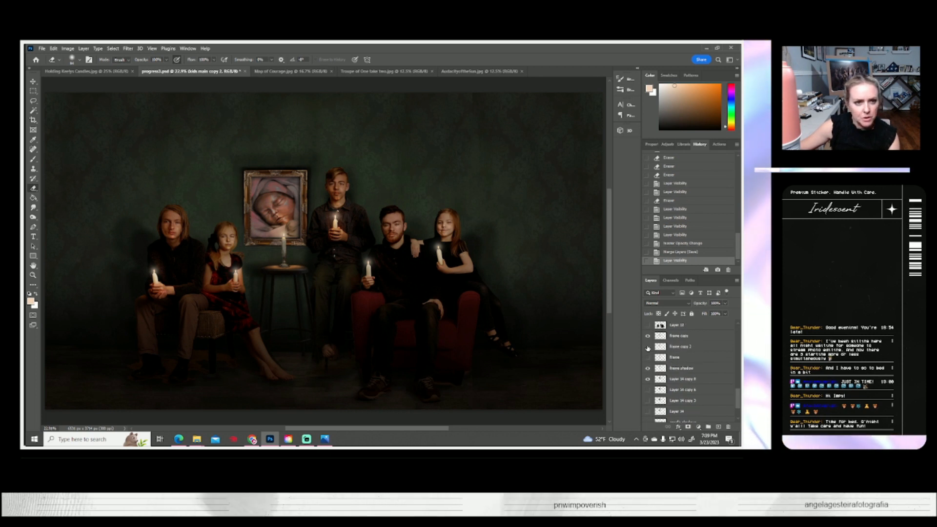
{"action": "left_click", "coordinate": [647, 347]}
{"action": "left_click", "coordinate": [648, 341]}
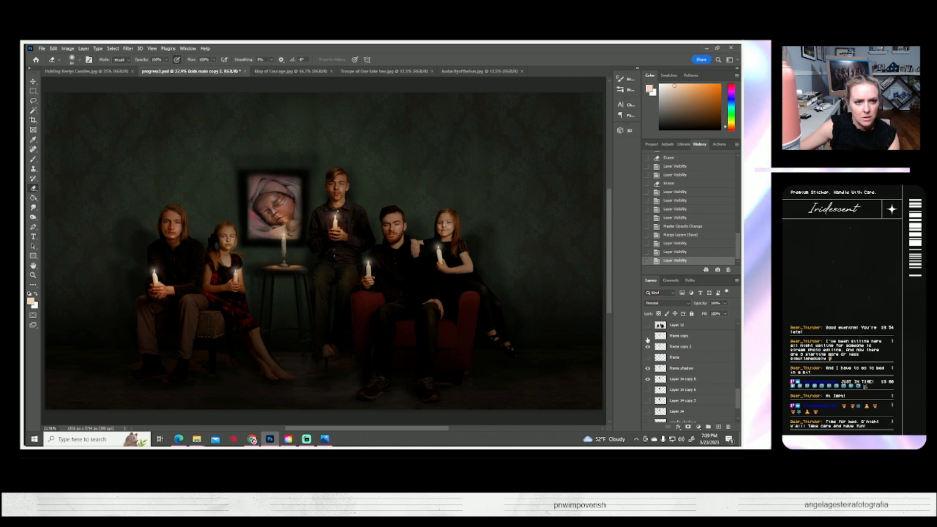
{"action": "left_click", "coordinate": [647, 341]}
{"action": "right_click", "coordinate": [684, 340]}
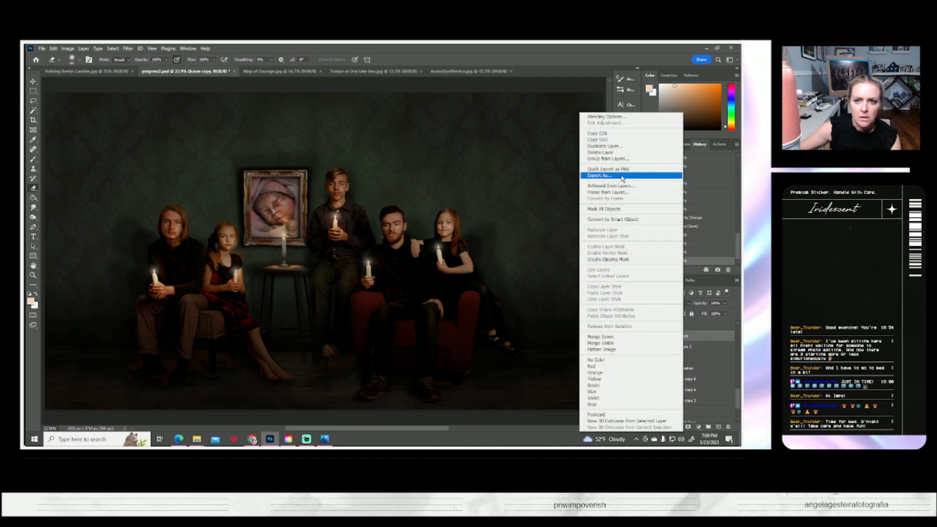
{"action": "left_click", "coordinate": [605, 146]}
{"action": "left_click", "coordinate": [444, 155]}
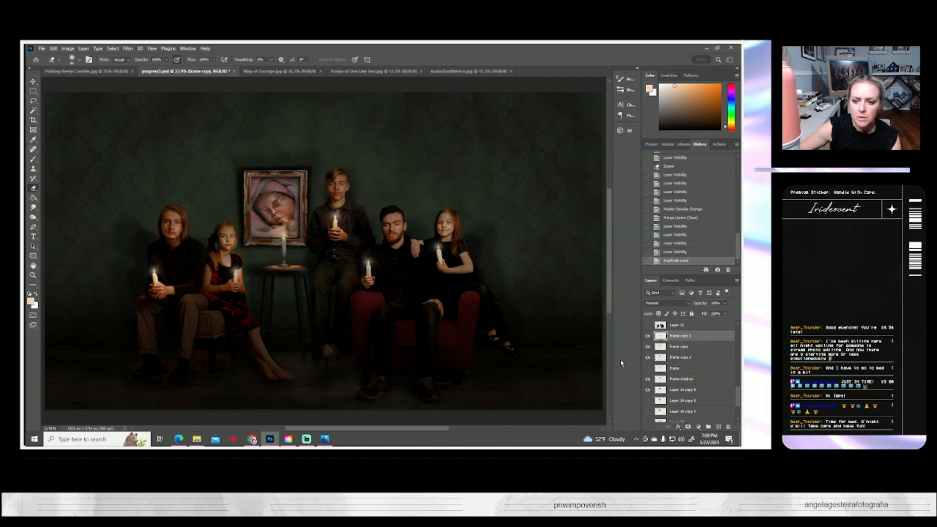
{"action": "left_click", "coordinate": [648, 336]}
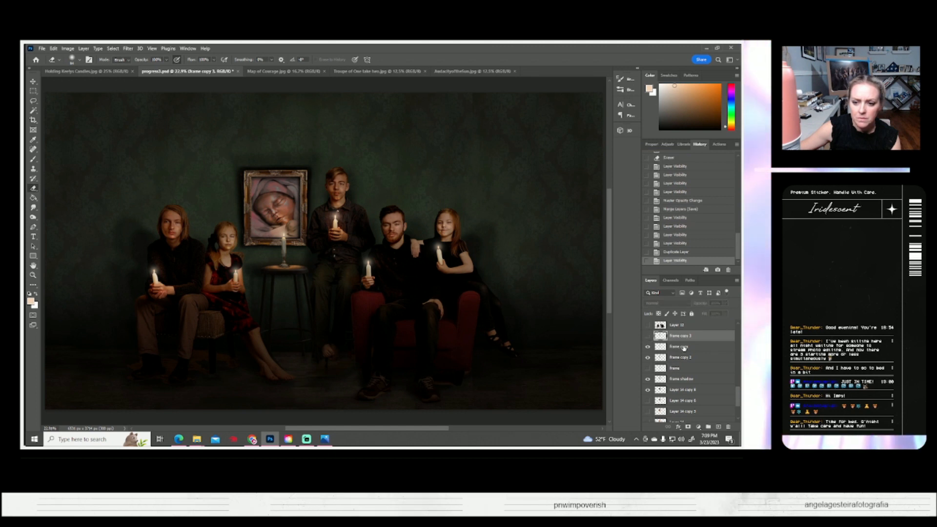
{"action": "left_click", "coordinate": [681, 346]}
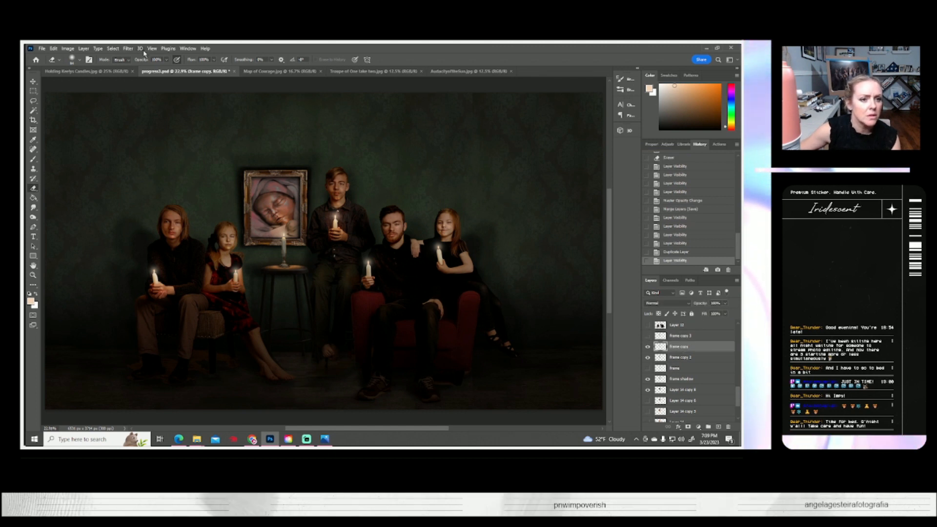
- Soften the ornate picture frame on the Frame copy layer with a Gaussian Blur of 1.3 pixels radius
{"action": "left_click", "coordinate": [34, 275]}
{"action": "left_click_drag", "start_coordinate": [244, 210], "coordinate": [243, 211]}
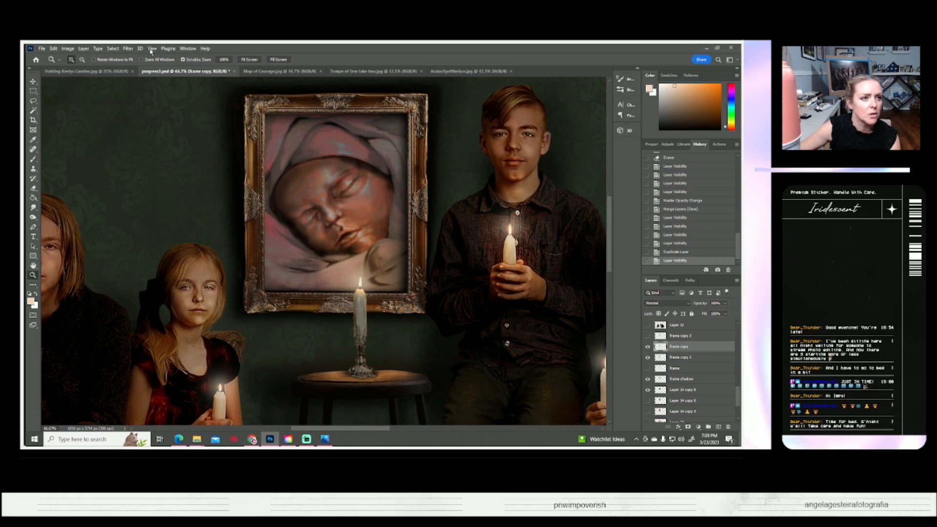
{"action": "left_click", "coordinate": [128, 48]}
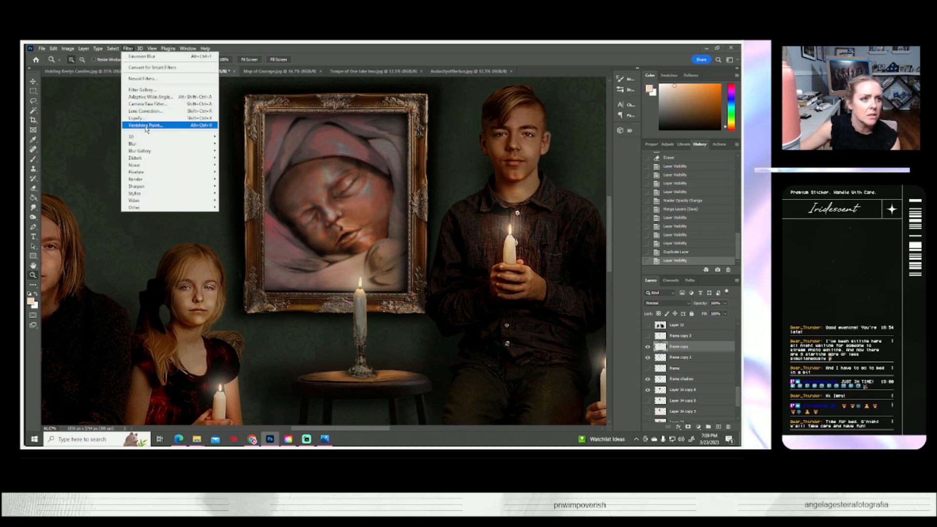
{"action": "mouse_move", "coordinate": [146, 144]}
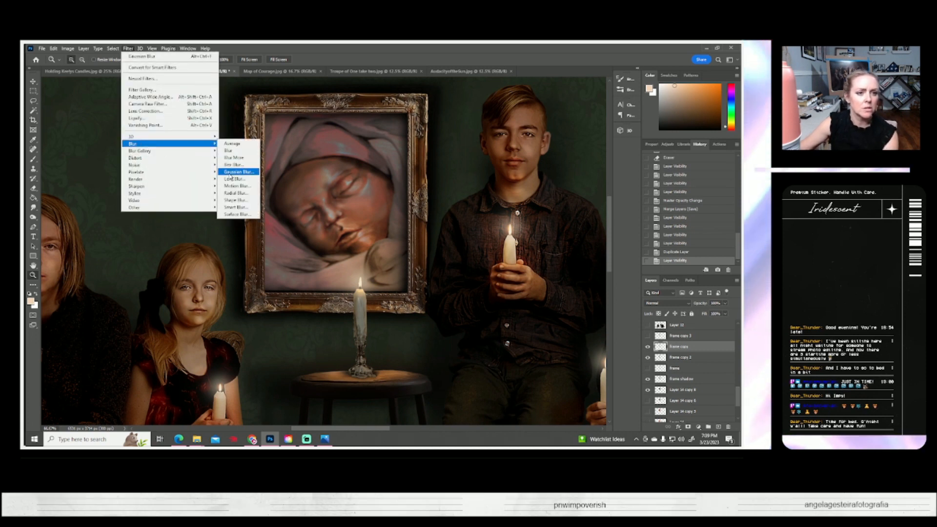
{"action": "left_click", "coordinate": [231, 174]}
{"action": "left_click_drag", "start_coordinate": [579, 247], "coordinate": [550, 250]}
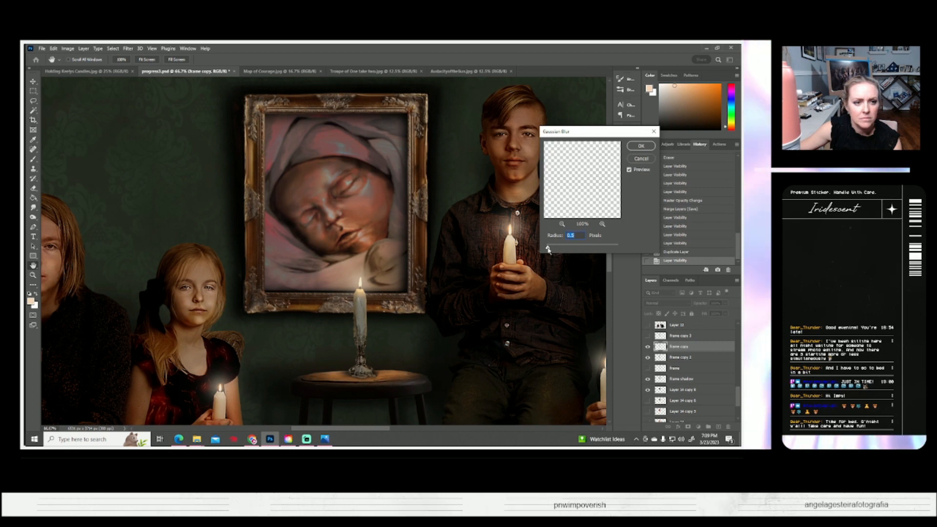
{"action": "left_click_drag", "start_coordinate": [550, 249], "coordinate": [551, 250]}
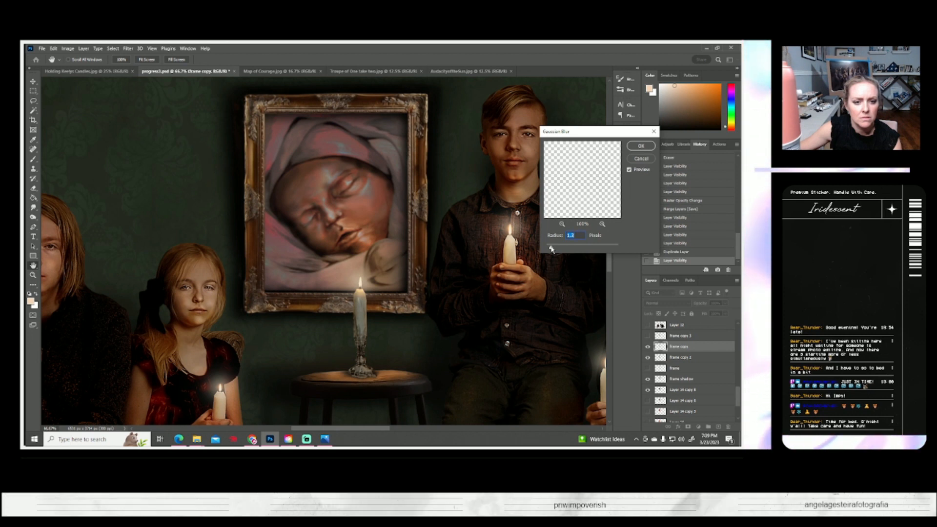
{"action": "left_click", "coordinate": [641, 146]}
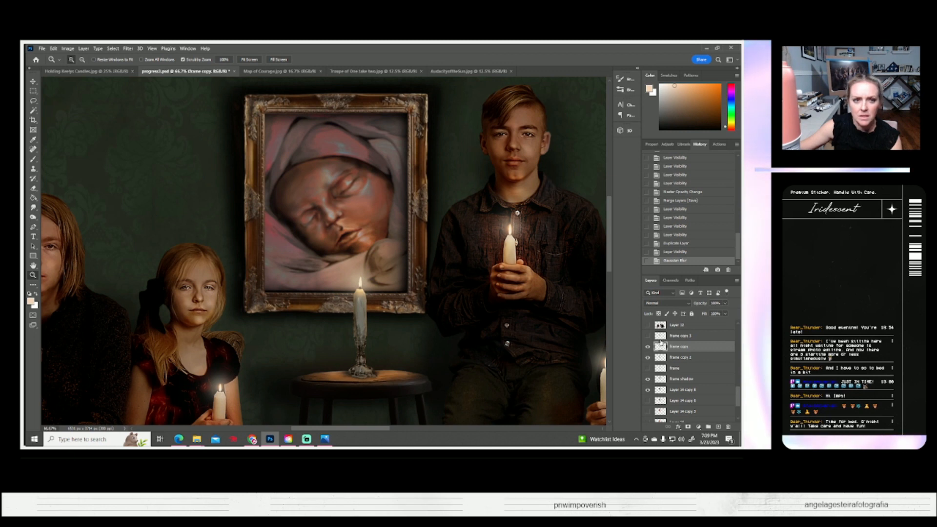
- Check the blurred frame with the Frame copy 2 layer hidden and shown again, then save the document
{"action": "left_click", "coordinate": [648, 358]}
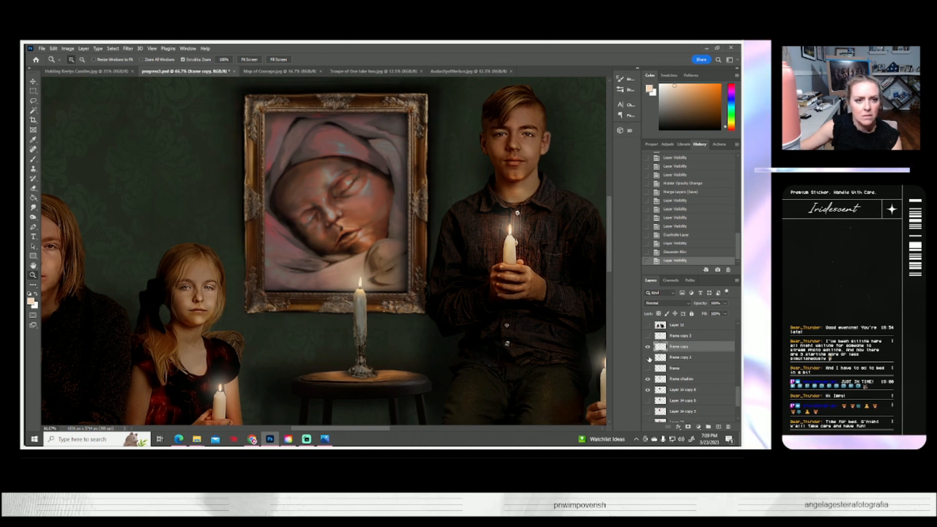
{"action": "left_click", "coordinate": [648, 358]}
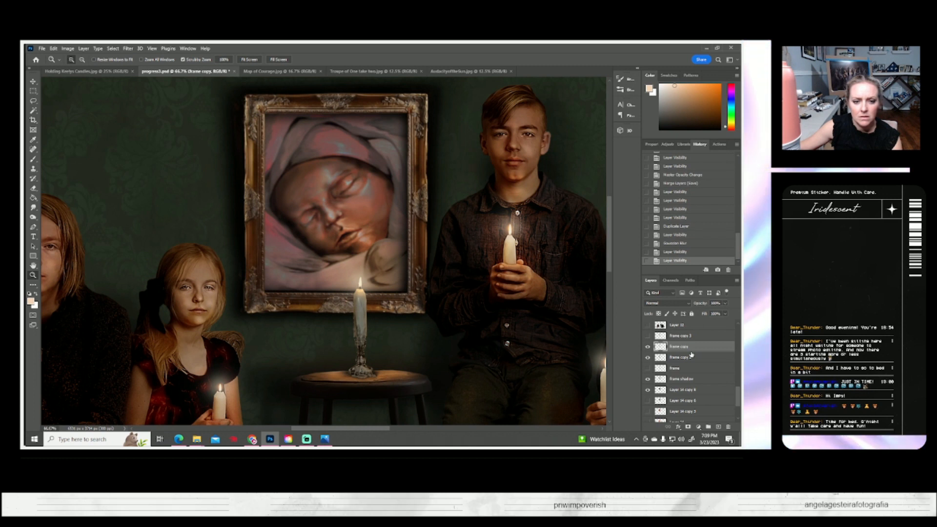
{"action": "key", "text": "ctrl+s"}
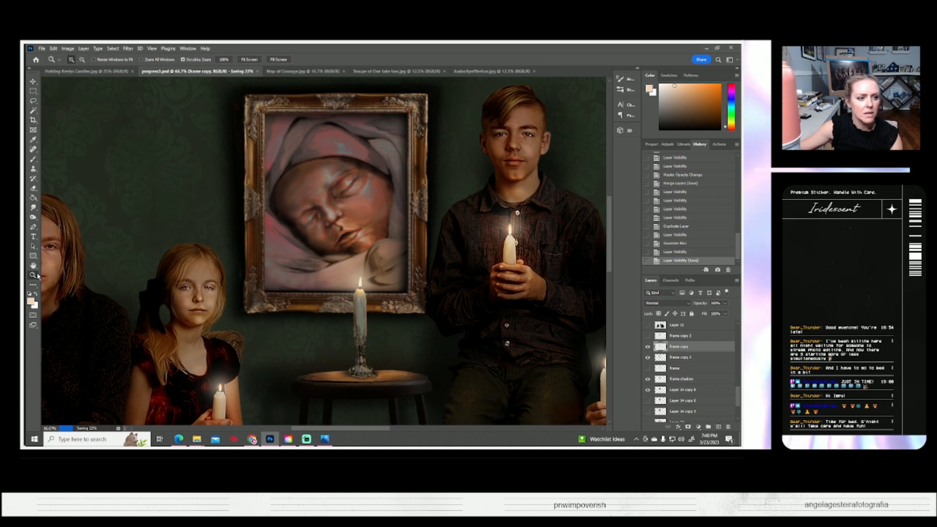
- Compare the full progress3.psd portrait with the earlier finished candle portrait JPG, examining overall brightness, candle glow and framing in both
{"action": "left_click", "coordinate": [249, 59]}
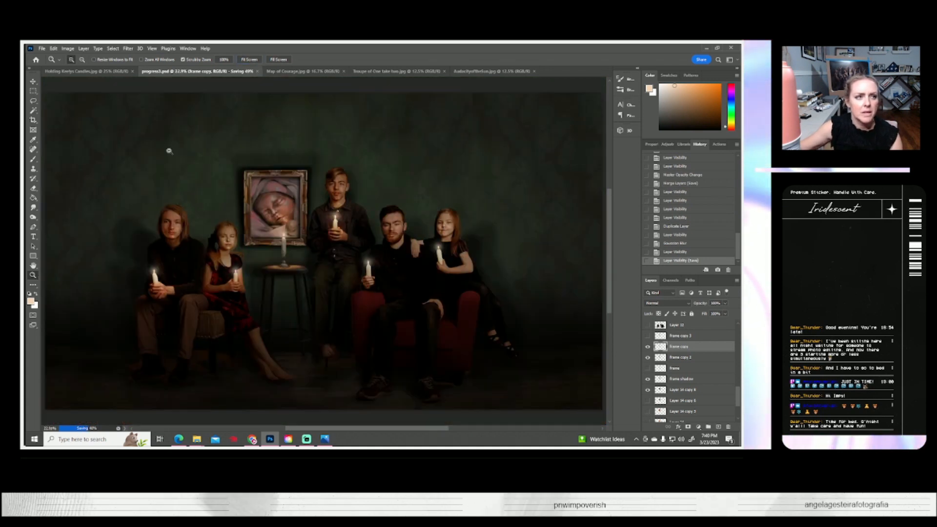
{"action": "left_click", "coordinate": [81, 59]}
{"action": "left_click", "coordinate": [261, 270]}
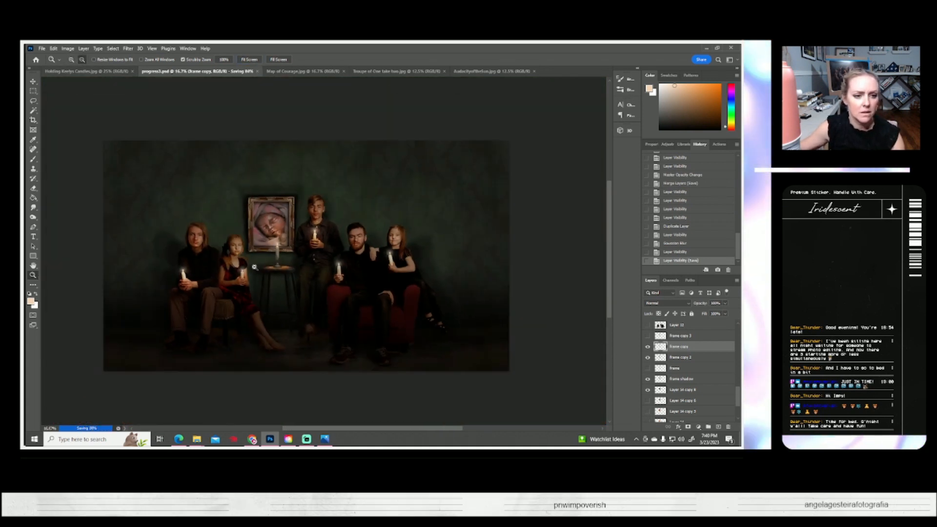
{"action": "left_click", "coordinate": [90, 72]}
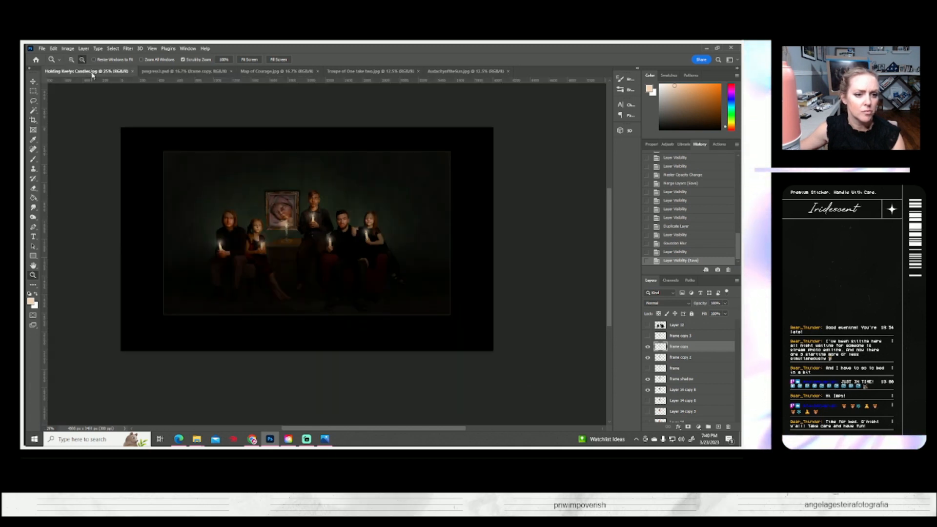
{"action": "left_click", "coordinate": [175, 177]}
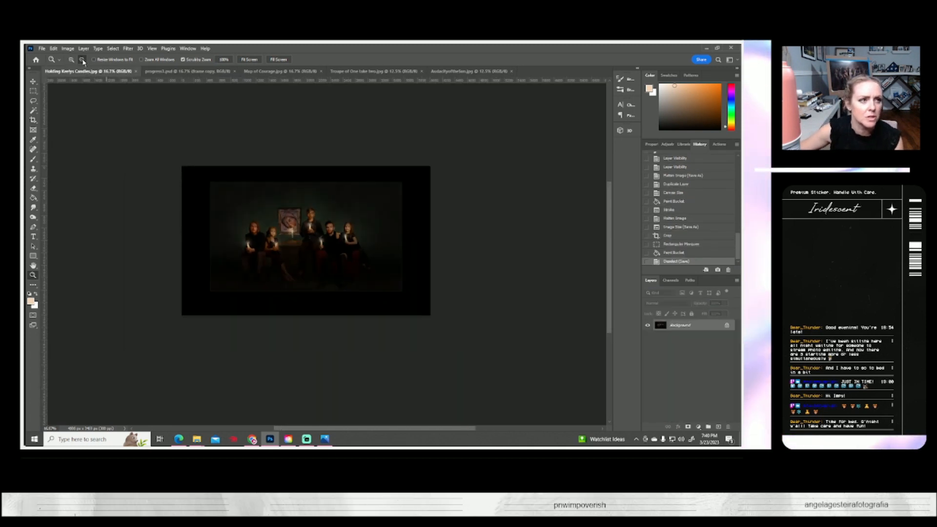
{"action": "left_click", "coordinate": [303, 235]}
{"action": "left_click", "coordinate": [303, 236]}
{"action": "left_click", "coordinate": [302, 236]}
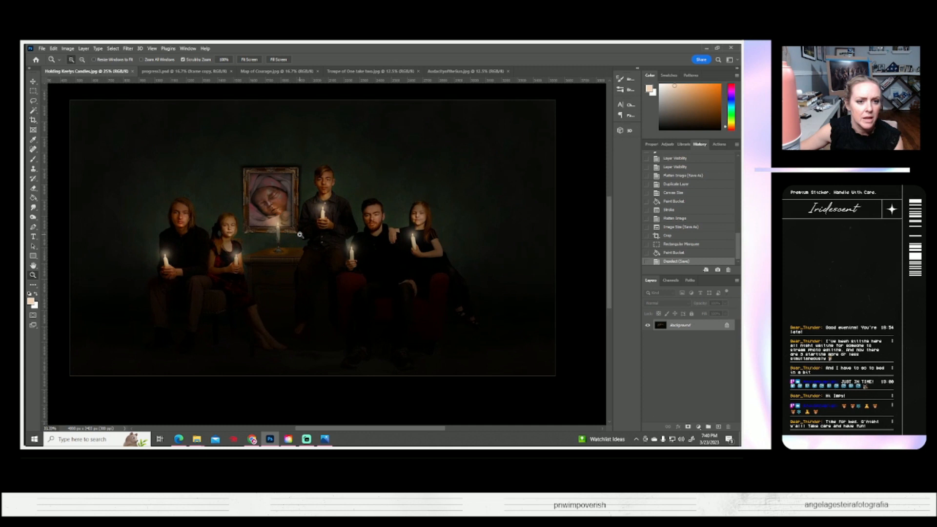
{"action": "left_click_drag", "start_coordinate": [309, 241], "coordinate": [323, 247]}
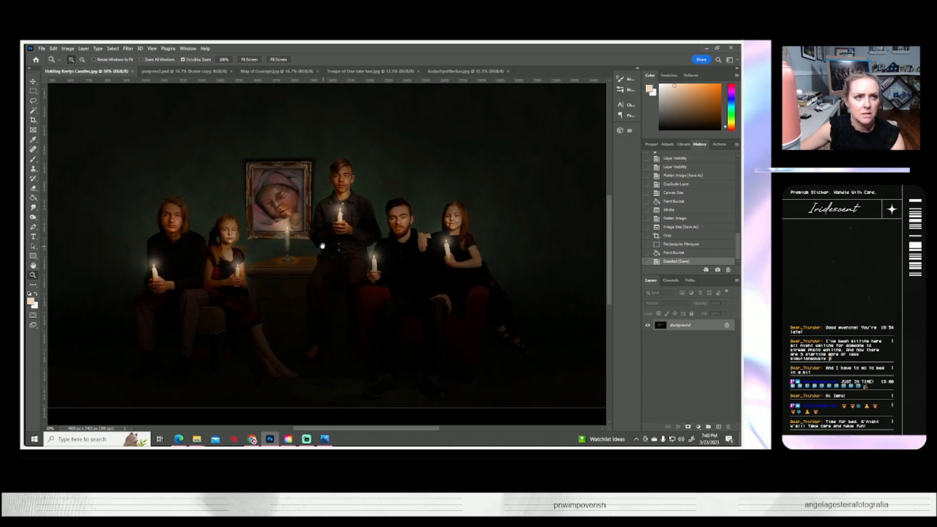
{"action": "left_click", "coordinate": [185, 72]}
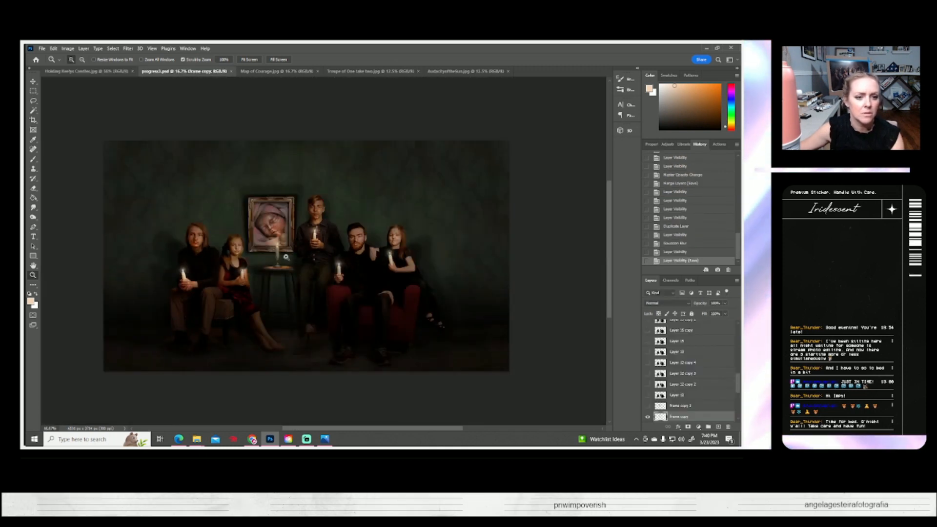
{"action": "left_click", "coordinate": [286, 257]}
{"action": "left_click", "coordinate": [286, 256]}
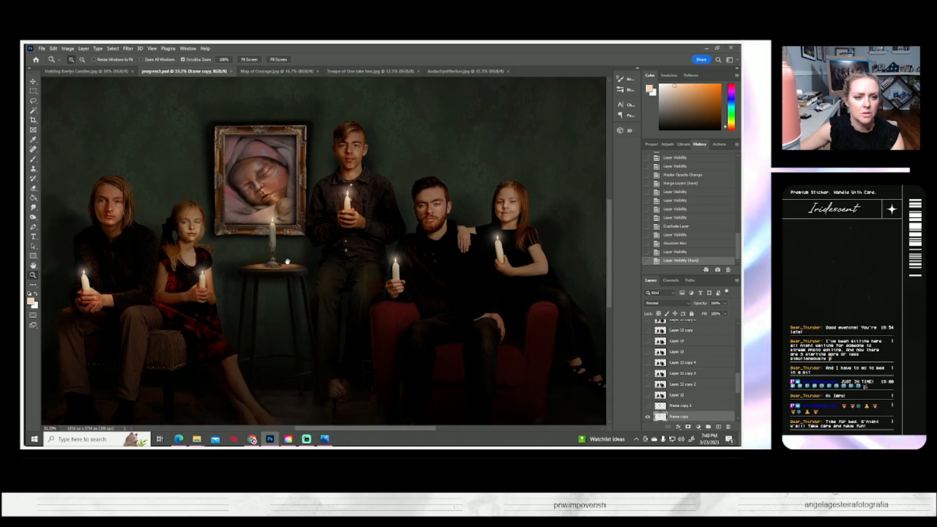
- Alternate between progress3.psd at 25% zoom and the earlier candle portrait JPG, examining background darkness, figure scale and shadow depth around the group
{"action": "left_click", "coordinate": [109, 72]}
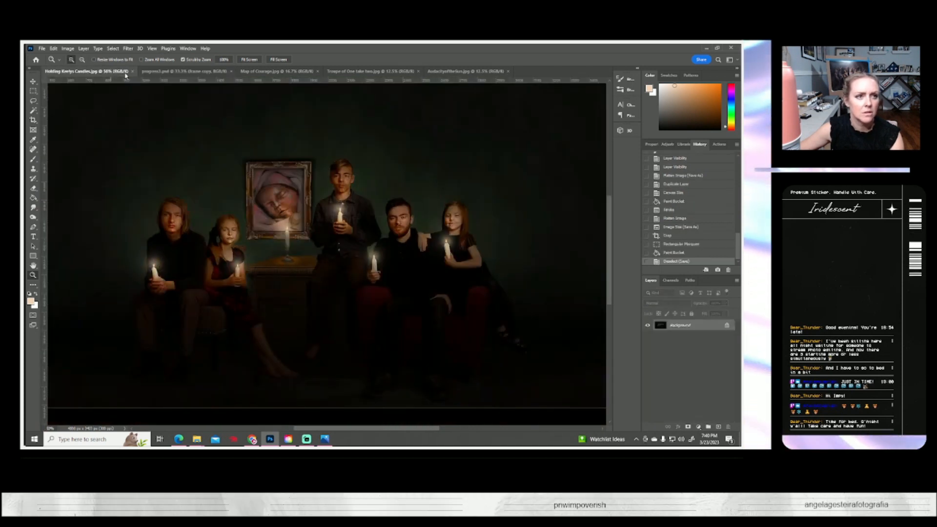
{"action": "left_click", "coordinate": [163, 71]}
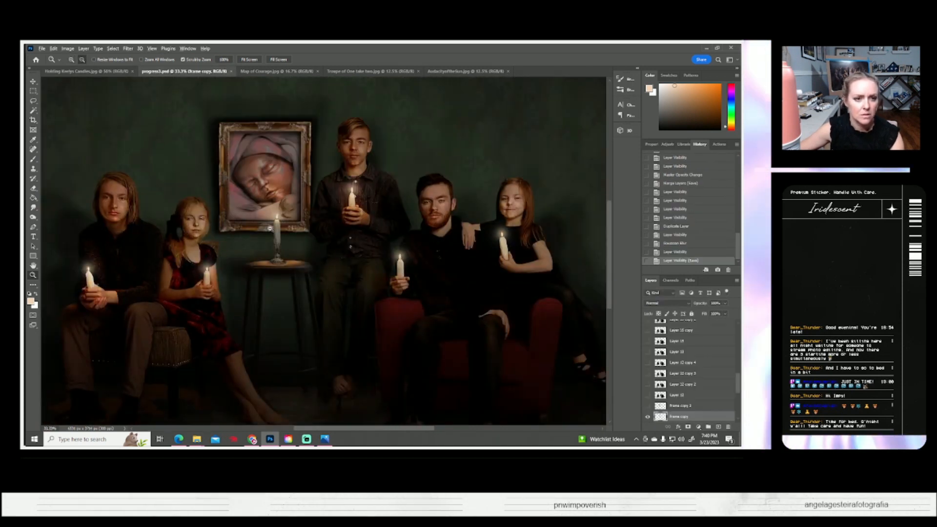
{"action": "left_click", "coordinate": [270, 228], "text": "alt"}
{"action": "left_click", "coordinate": [97, 73]}
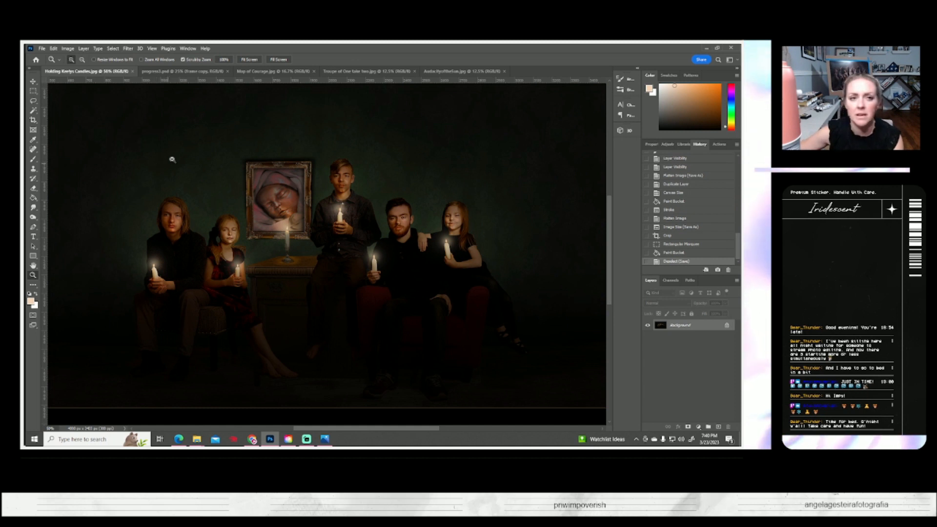
{"action": "left_click", "coordinate": [185, 72]}
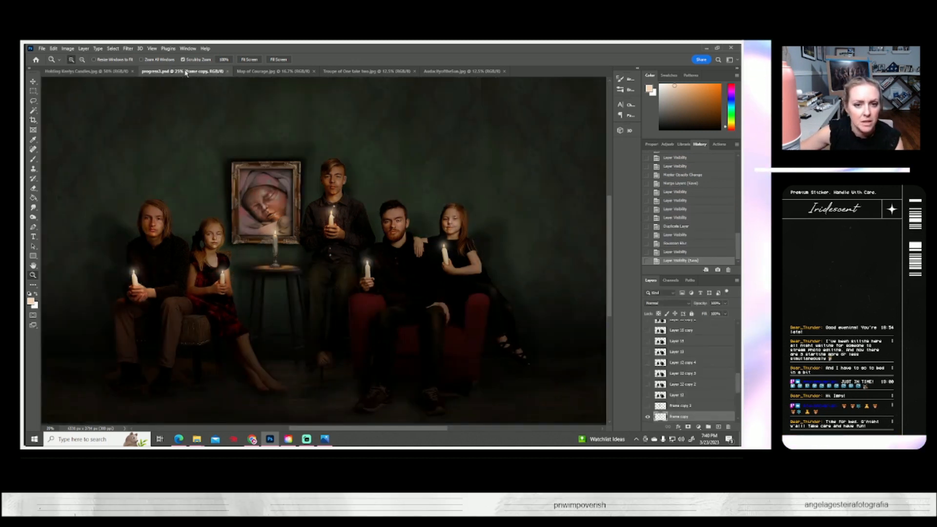
{"action": "left_click", "coordinate": [106, 72]}
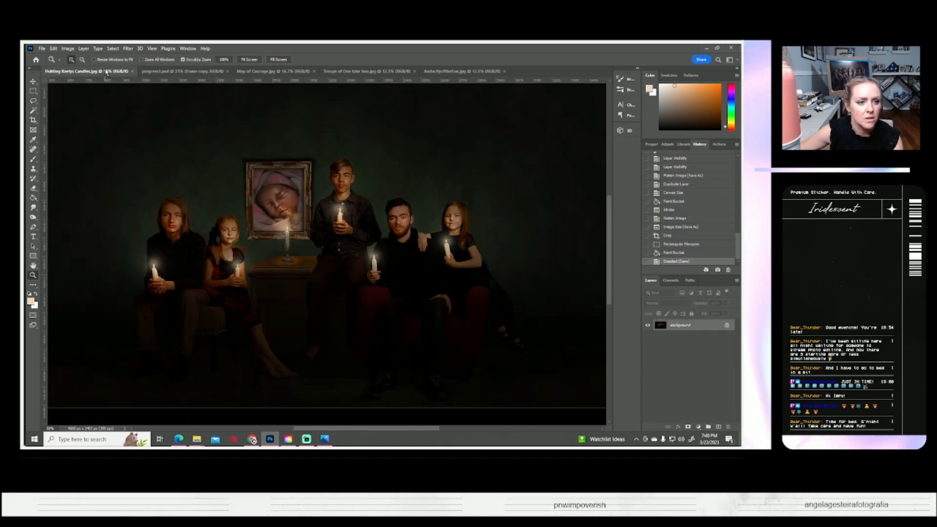
{"action": "left_click", "coordinate": [162, 71]}
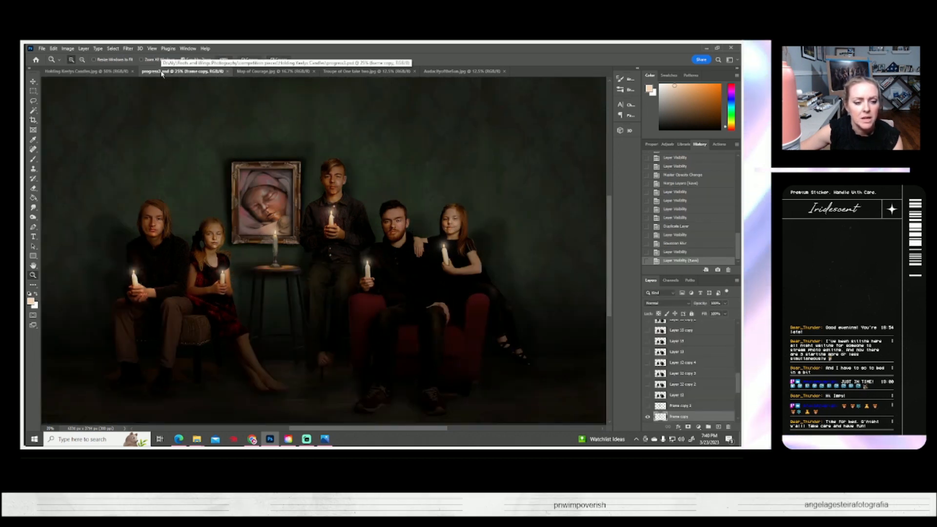
{"action": "left_click", "coordinate": [114, 72]}
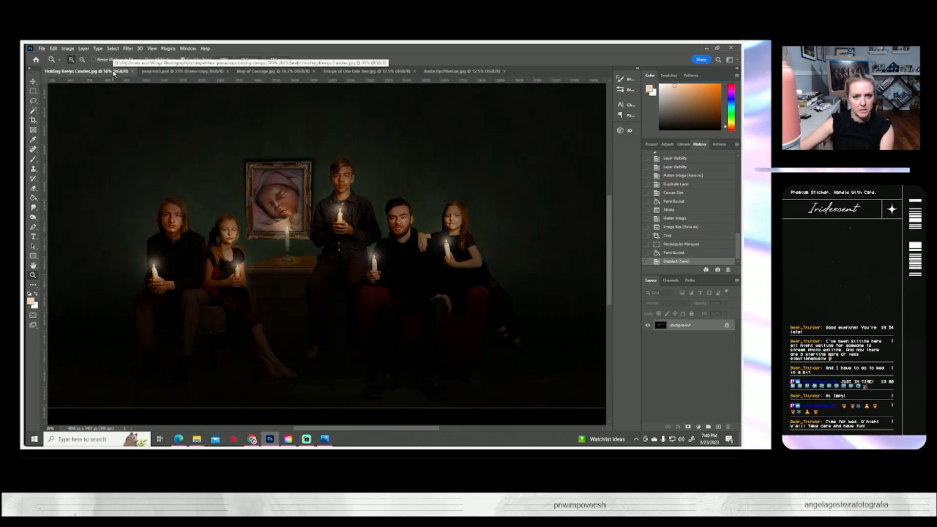
{"action": "left_click", "coordinate": [186, 72]}
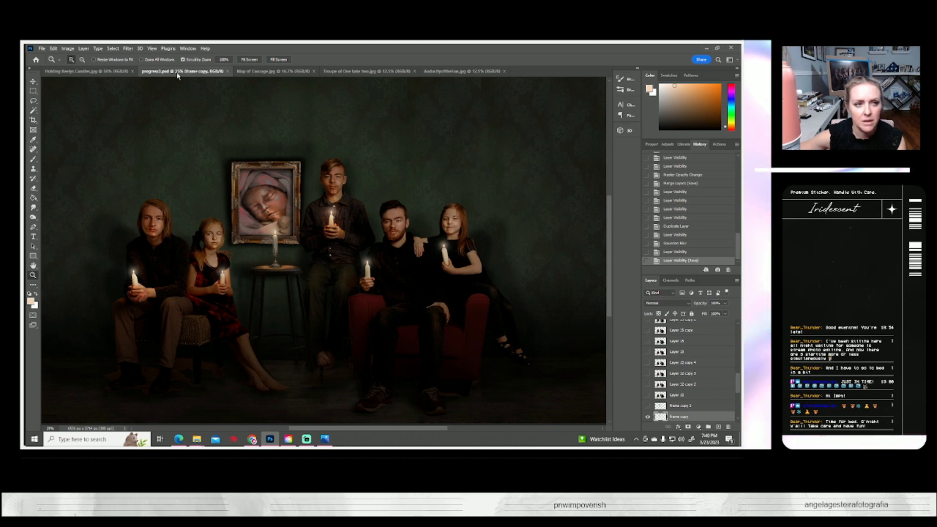
{"action": "left_click", "coordinate": [97, 71]}
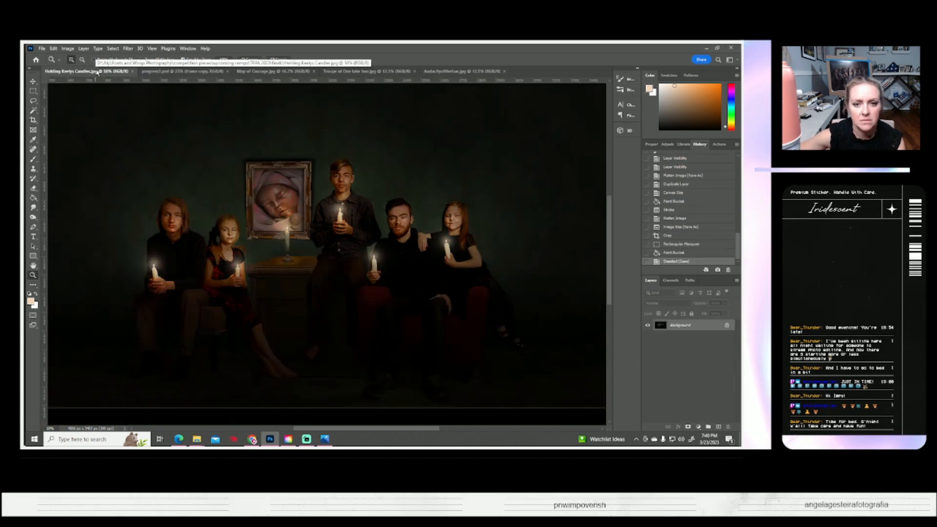
{"action": "left_click", "coordinate": [181, 71]}
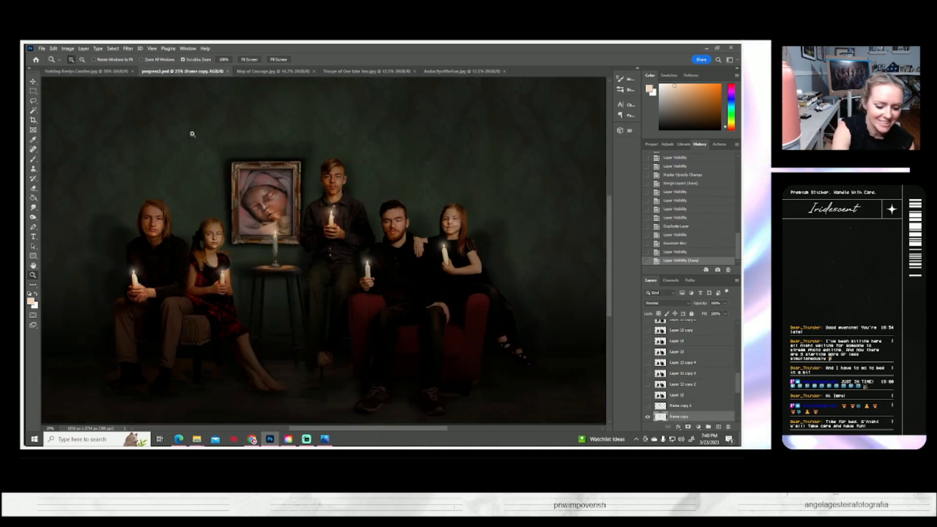